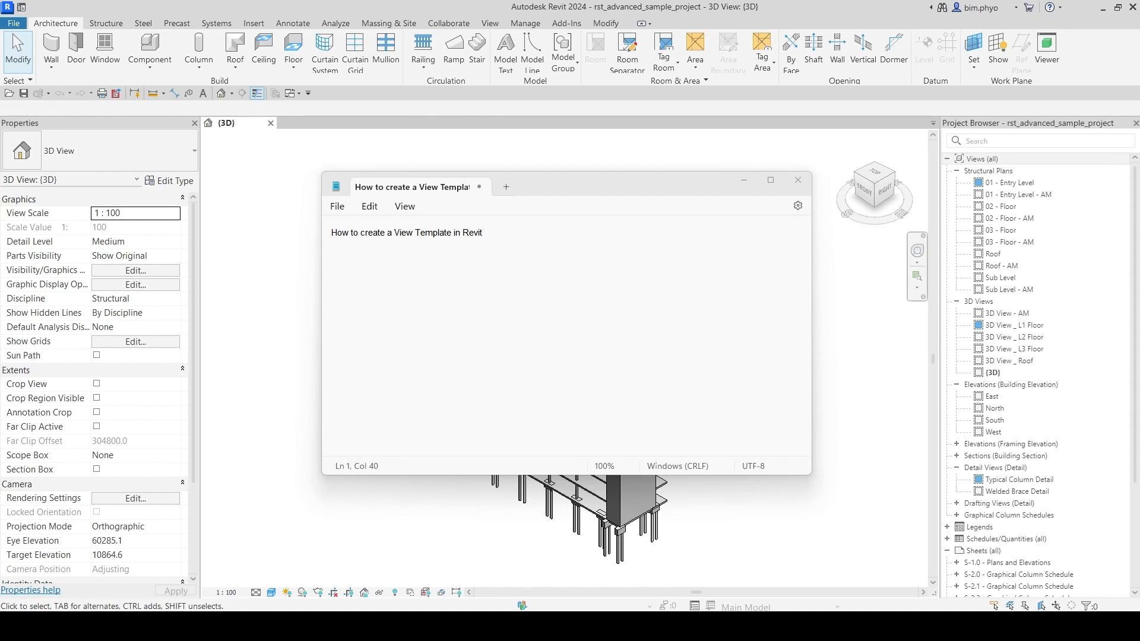
Step: Switch to Revit and look through the {3D} view's properties, from graphics down to view template and phasing
{"action": "left_click", "coordinate": [235, 380]}
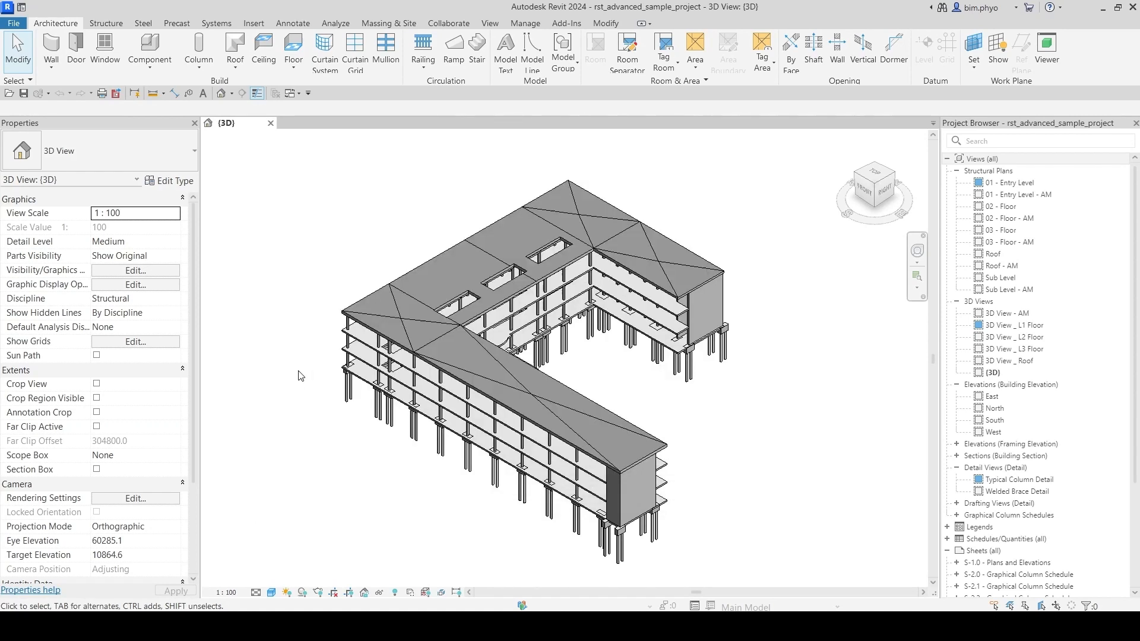
{"action": "middle_click_drag", "start_coordinate": [711, 357], "coordinate": [714, 372]}
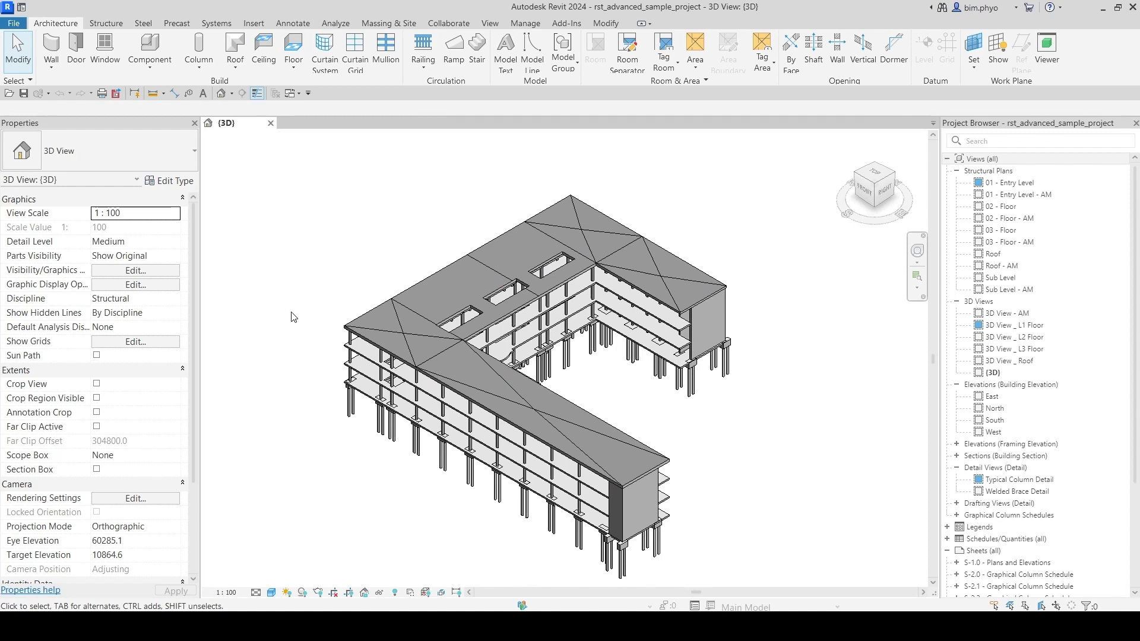
{"action": "middle_click_drag", "start_coordinate": [295, 317], "coordinate": [291, 302]}
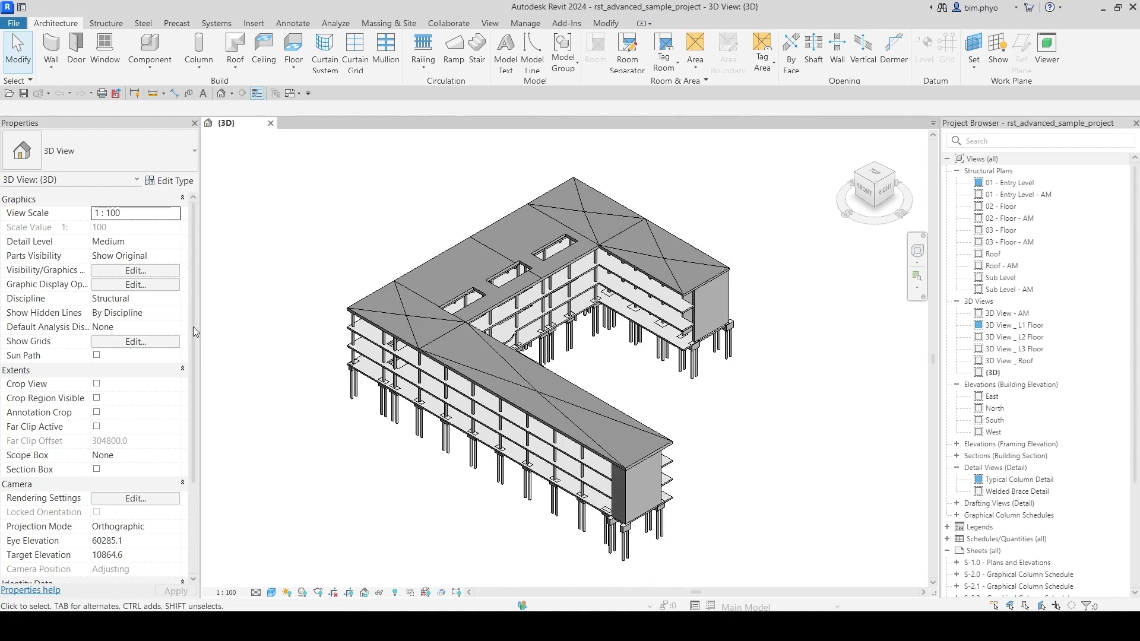
{"action": "left_click_drag", "start_coordinate": [193, 327], "coordinate": [190, 419]}
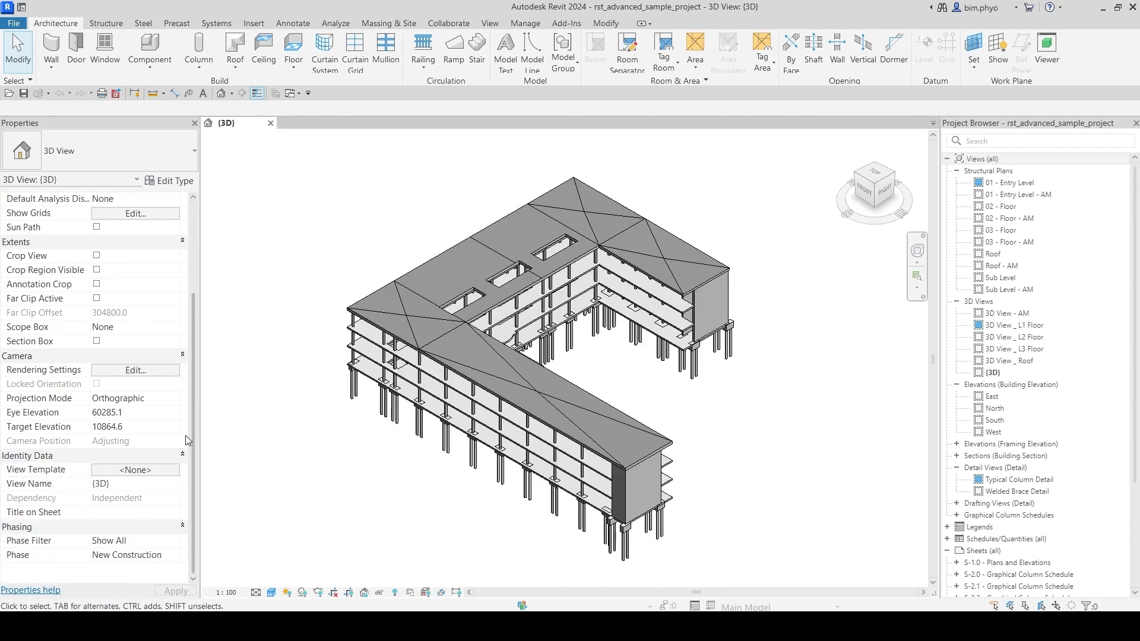
{"action": "scroll", "coordinate": [185, 436], "scroll_direction": "up", "scroll_amount": 3}
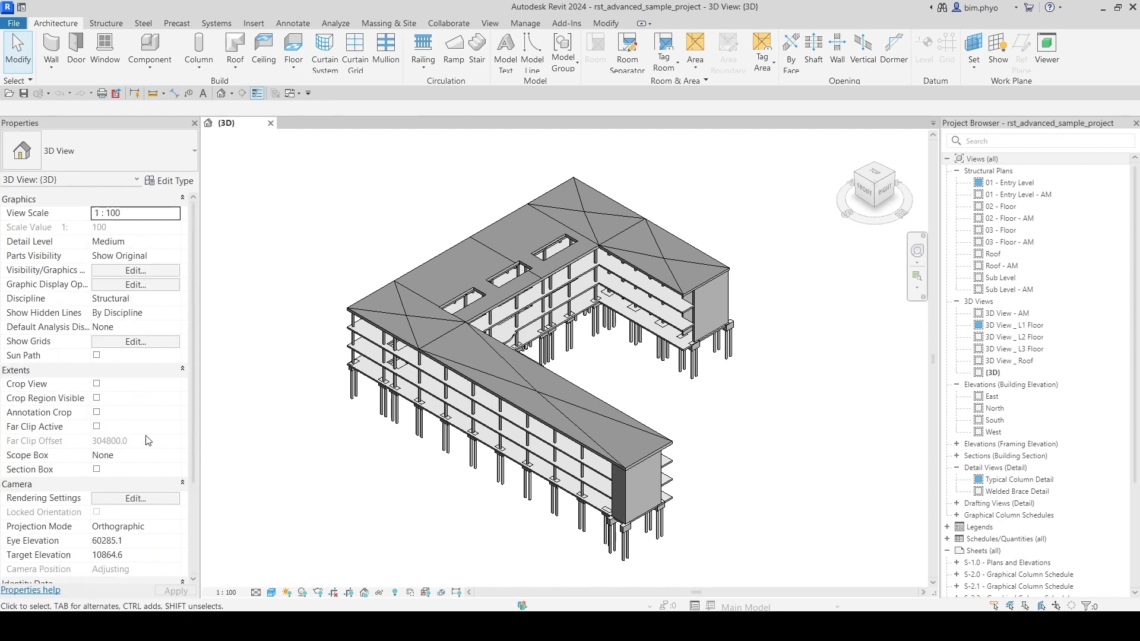
Step: Review the model categories in the {3D} view's Visibility/Graphic Overrides, widening the dialog to read all columns
{"action": "left_click", "coordinate": [112, 275]}
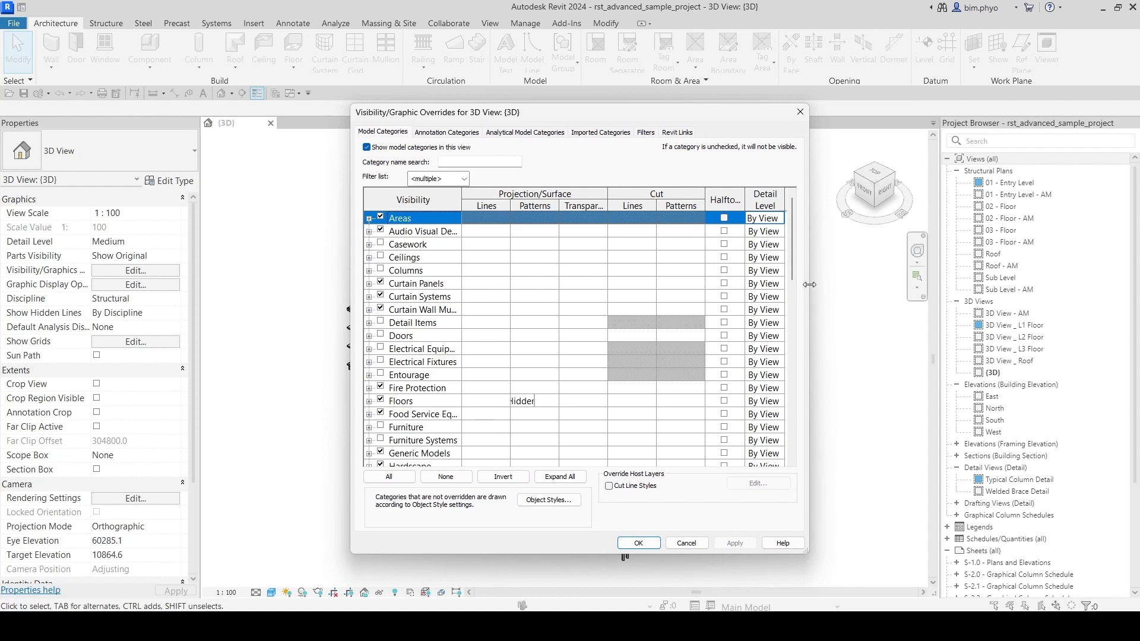
{"action": "left_click_drag", "start_coordinate": [812, 281], "coordinate": [927, 287]}
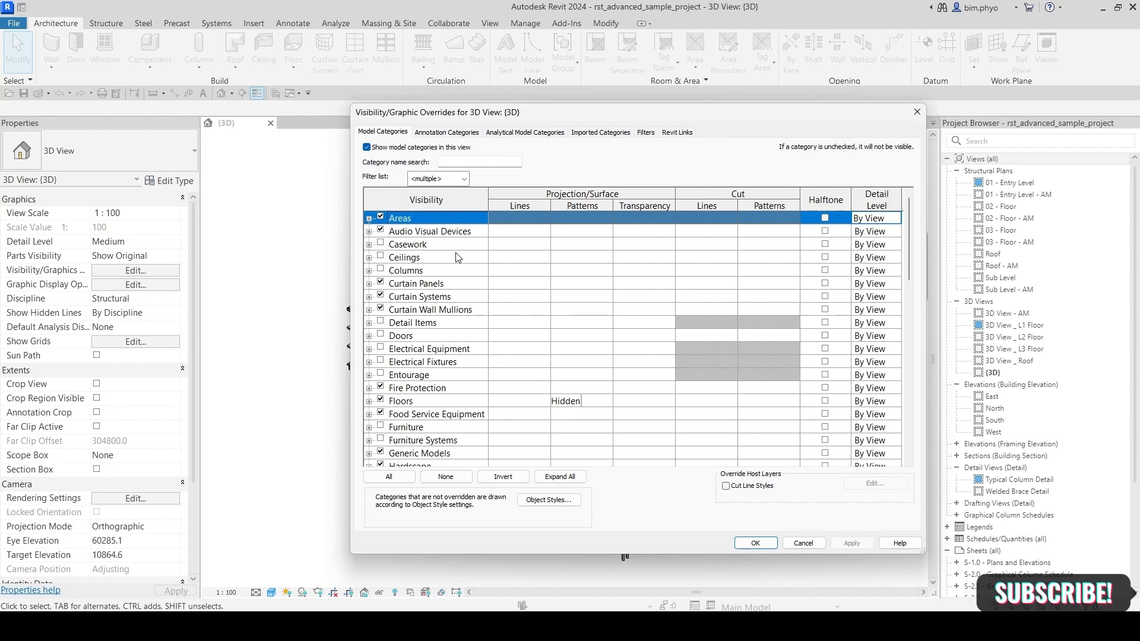
{"action": "scroll", "coordinate": [458, 256], "scroll_direction": "down", "scroll_amount": 9}
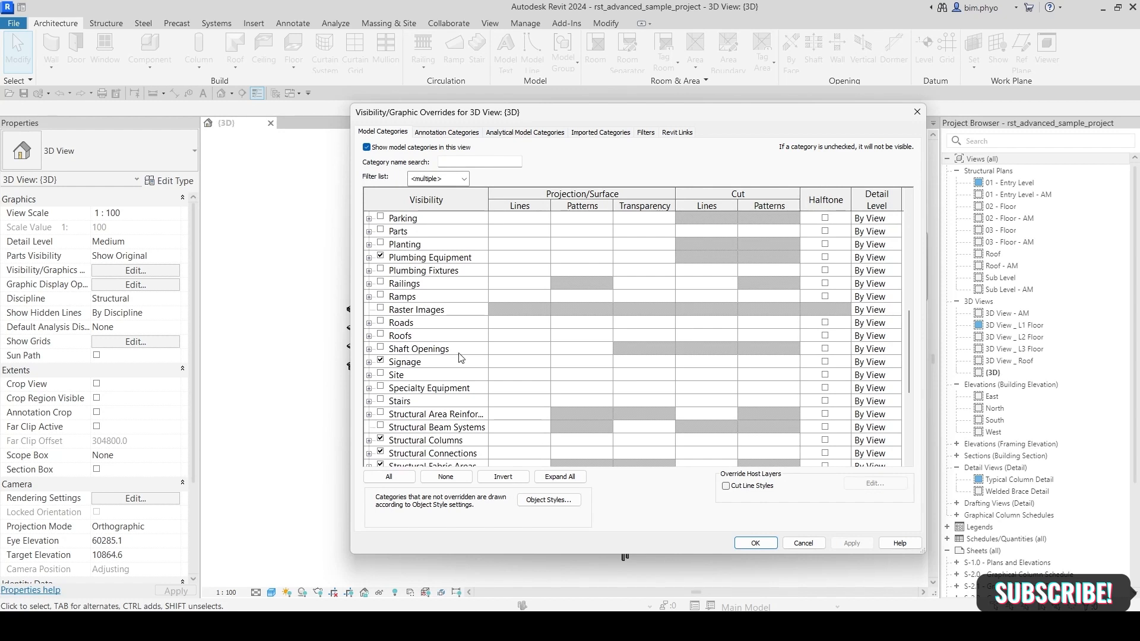
{"action": "left_click", "coordinate": [755, 543]}
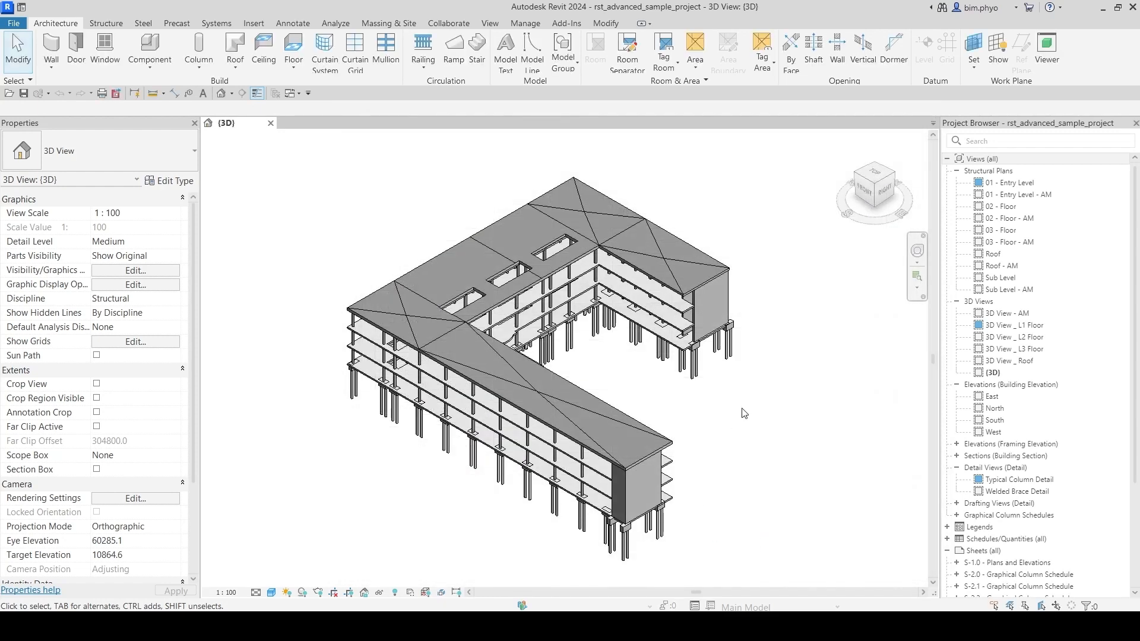
Step: Open the 01 - Entry Level and 02 - Floor structural plans
{"action": "scroll", "coordinate": [771, 379], "scroll_direction": "down", "scroll_amount": 1}
{"action": "middle_click_drag", "start_coordinate": [771, 380], "coordinate": [699, 407]}
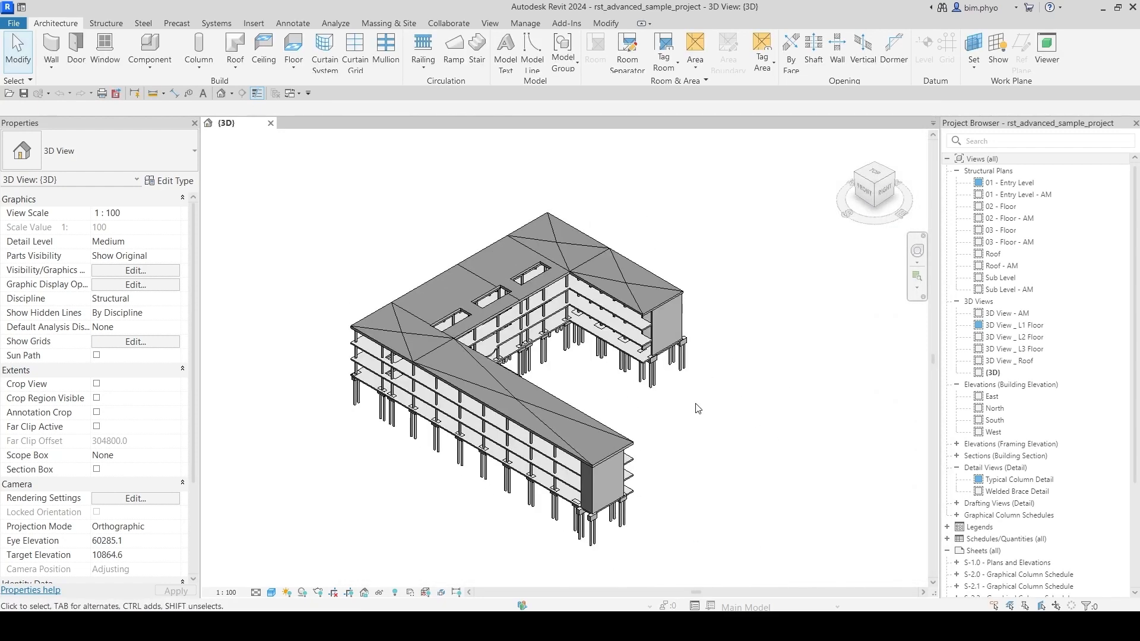
{"action": "double_click", "coordinate": [1022, 183]}
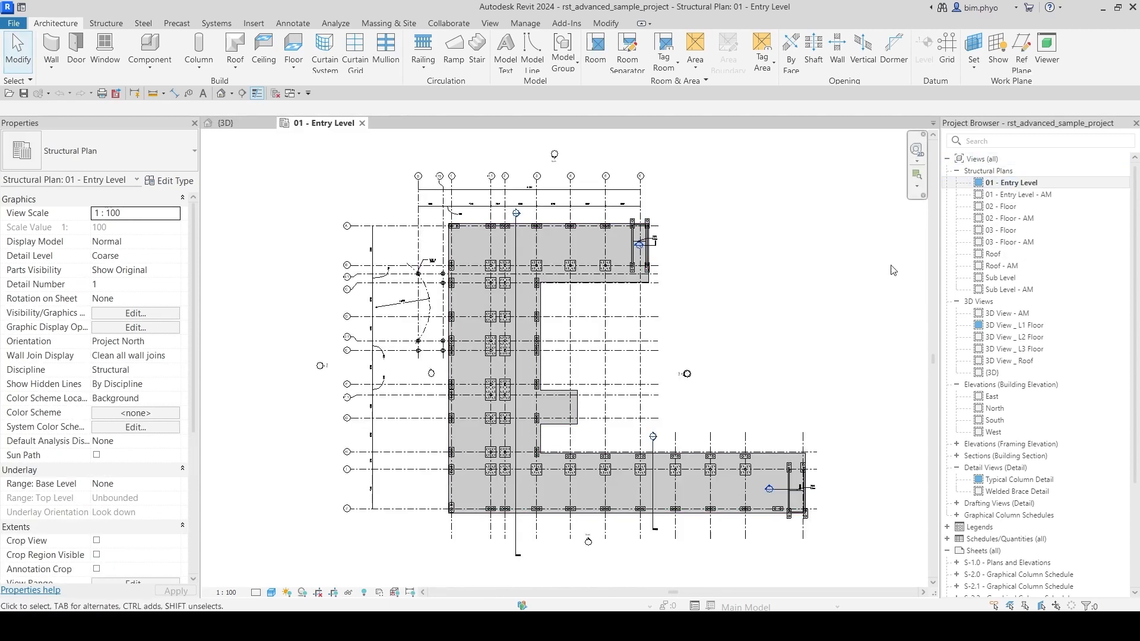
{"action": "left_click", "coordinate": [1004, 207]}
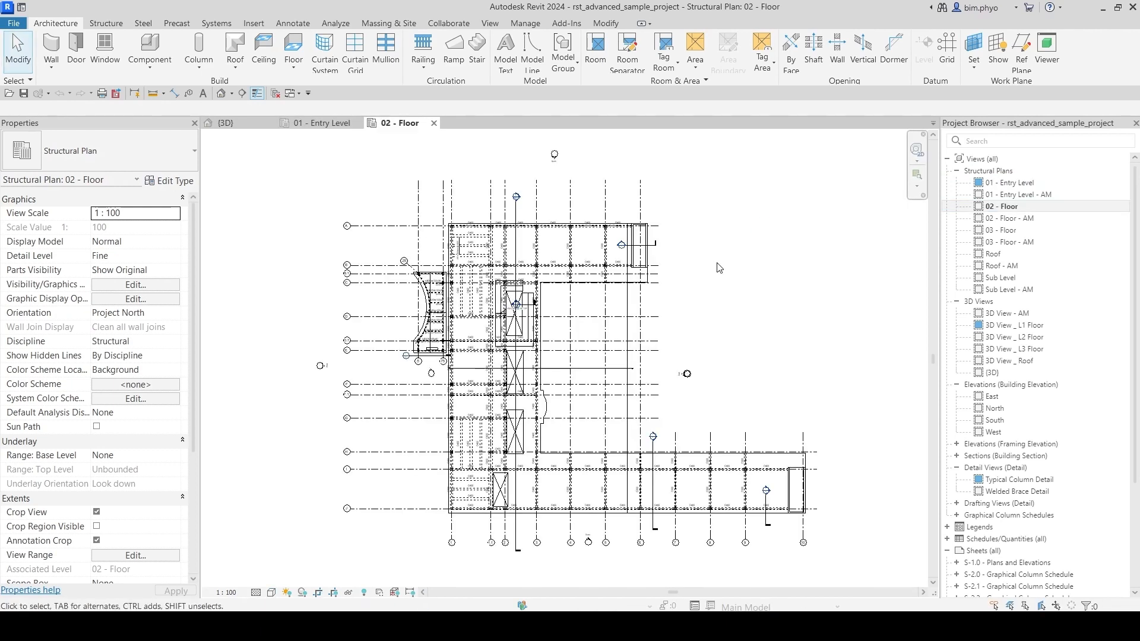
Step: In the 01 - Entry Level plan, set the visual style to Shaded and the detail level to Fine
{"action": "left_click", "coordinate": [318, 123]}
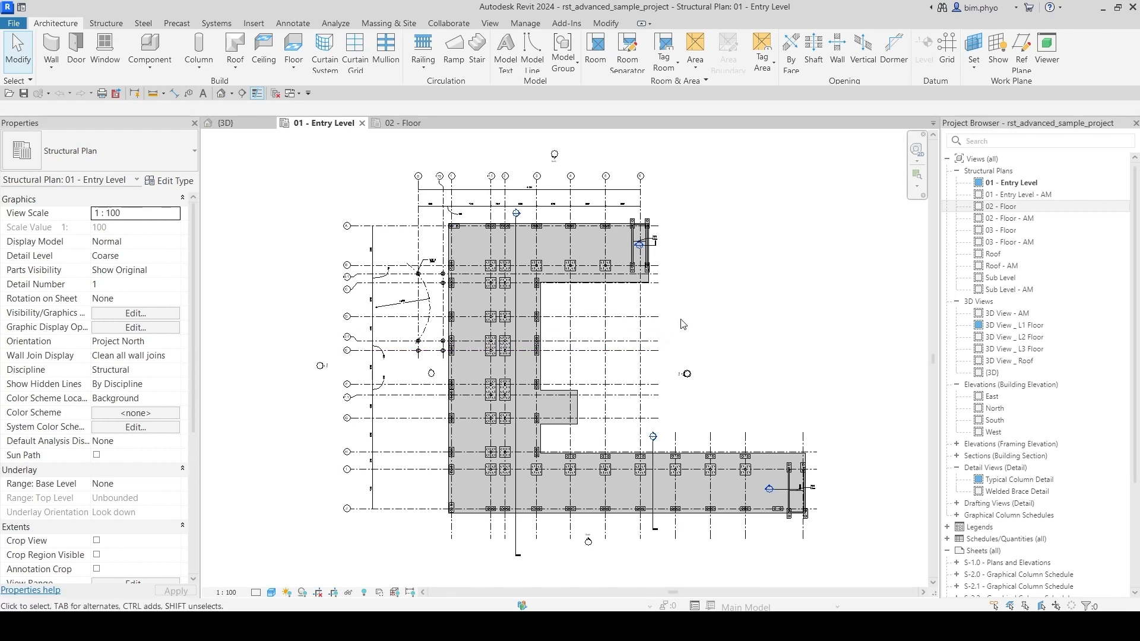
{"action": "middle_click_drag", "start_coordinate": [708, 285], "coordinate": [693, 287]}
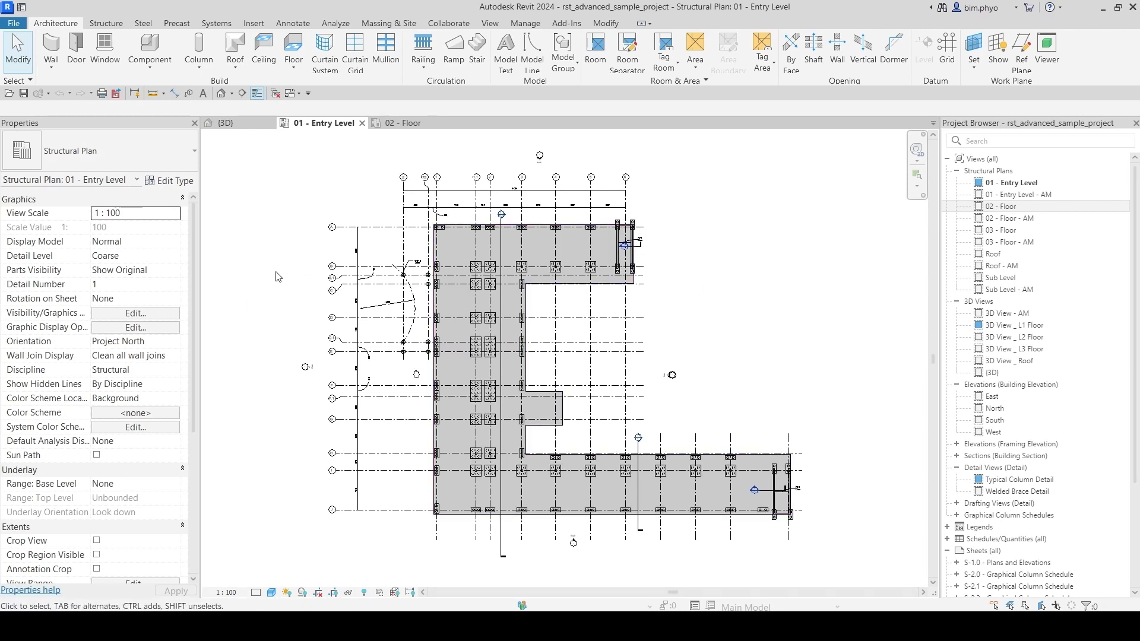
{"action": "middle_click_drag", "start_coordinate": [831, 252], "coordinate": [826, 262]}
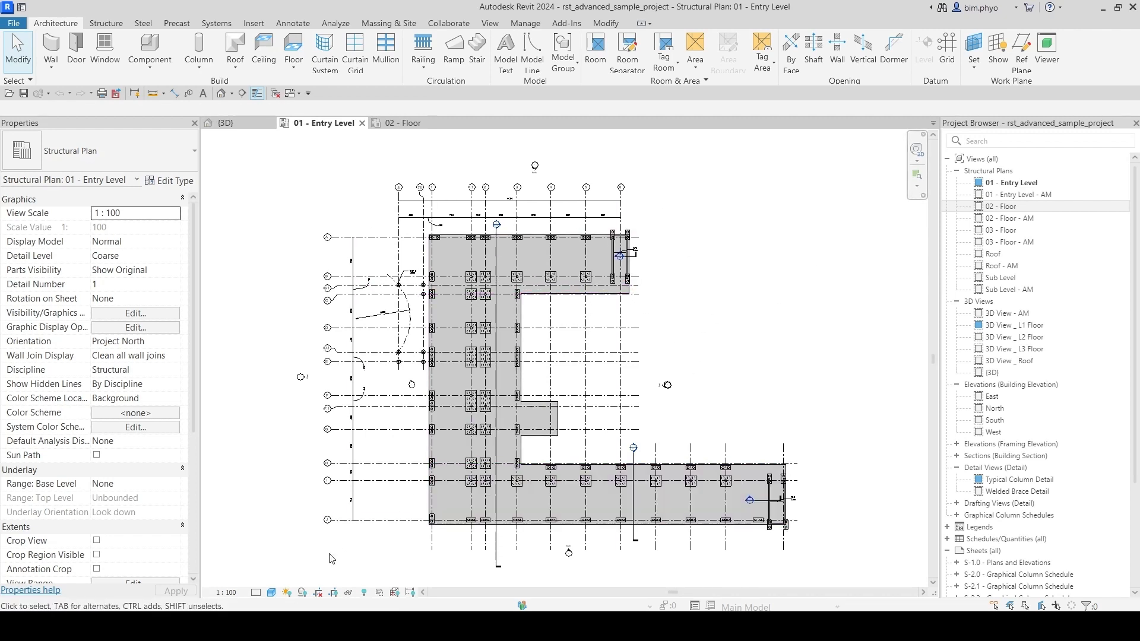
{"action": "left_click", "coordinate": [271, 594]}
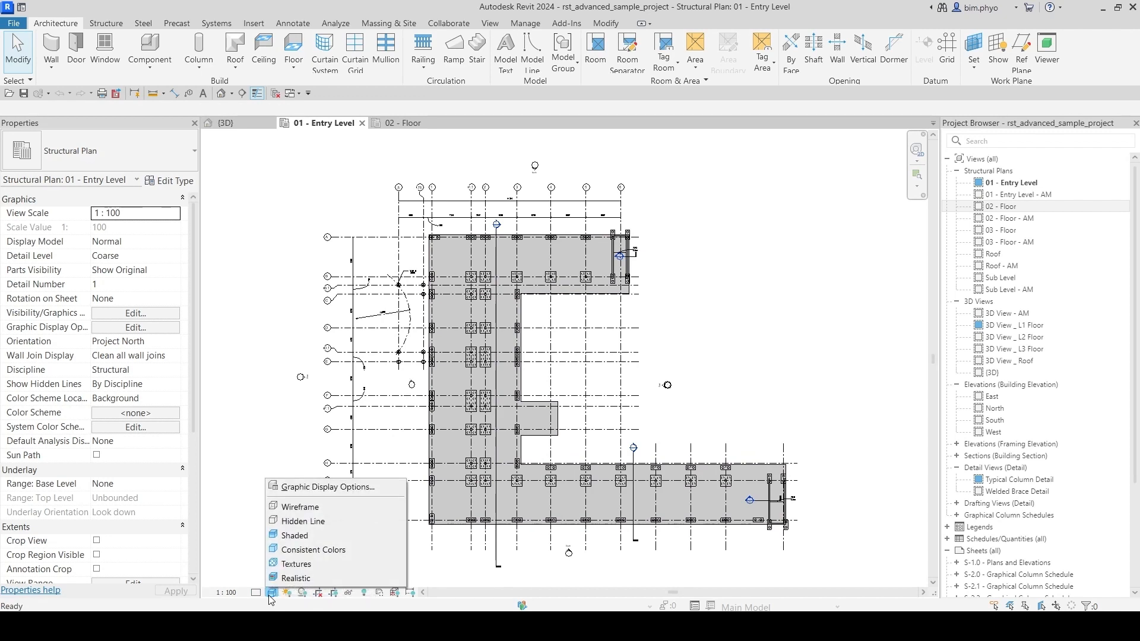
{"action": "left_click", "coordinate": [294, 535]}
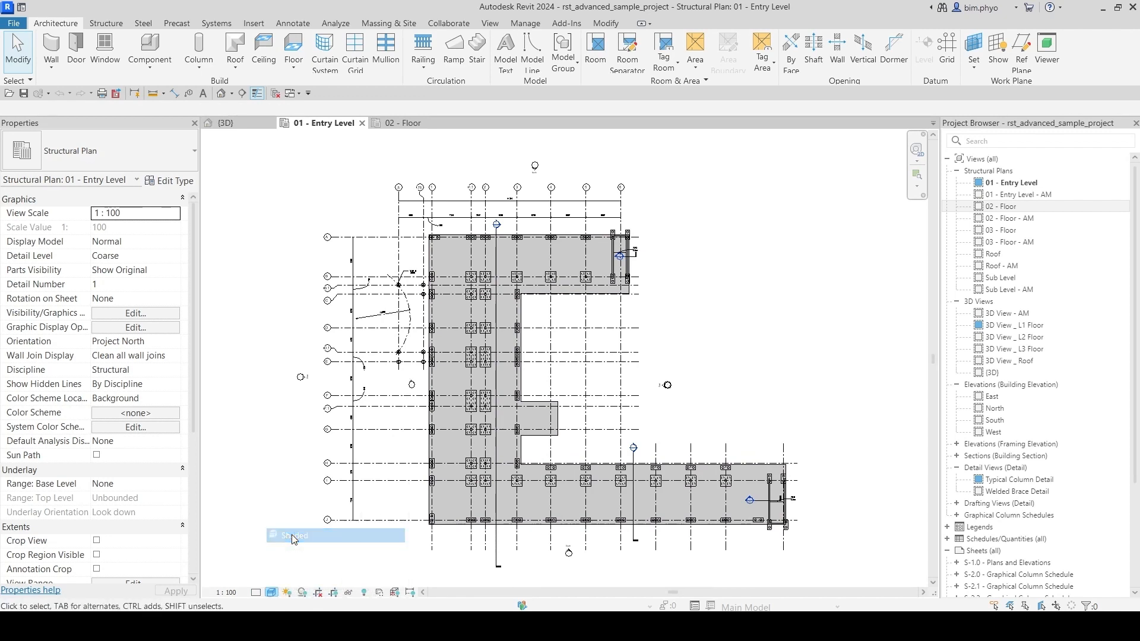
{"action": "left_click", "coordinate": [255, 593]}
{"action": "left_click", "coordinate": [272, 579]}
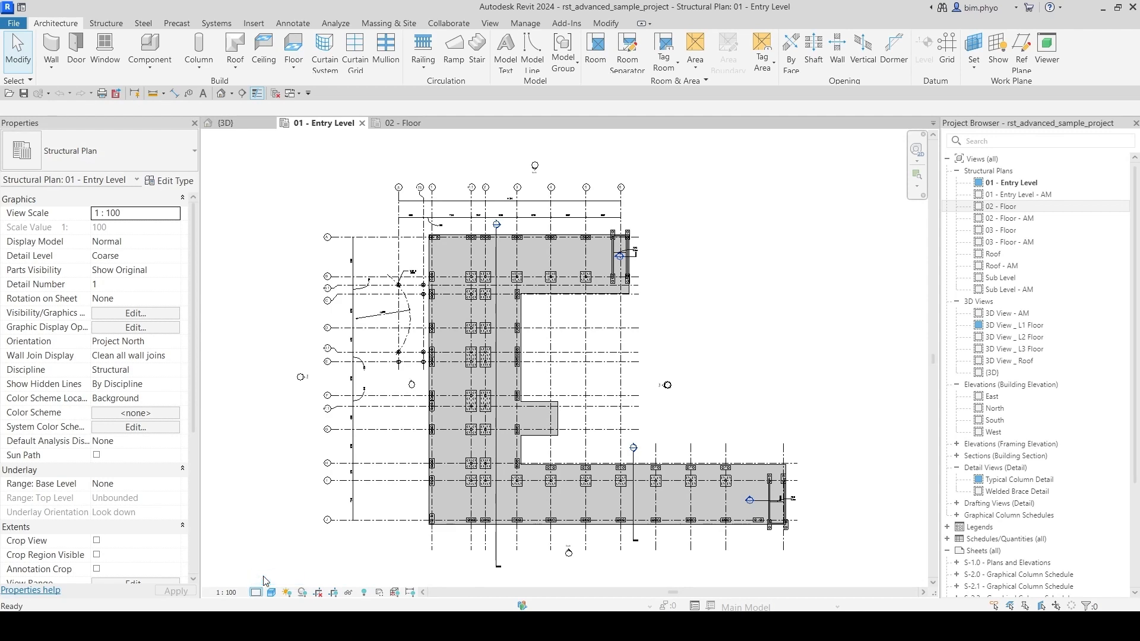
{"action": "middle_click_drag", "start_coordinate": [707, 515], "coordinate": [713, 463]}
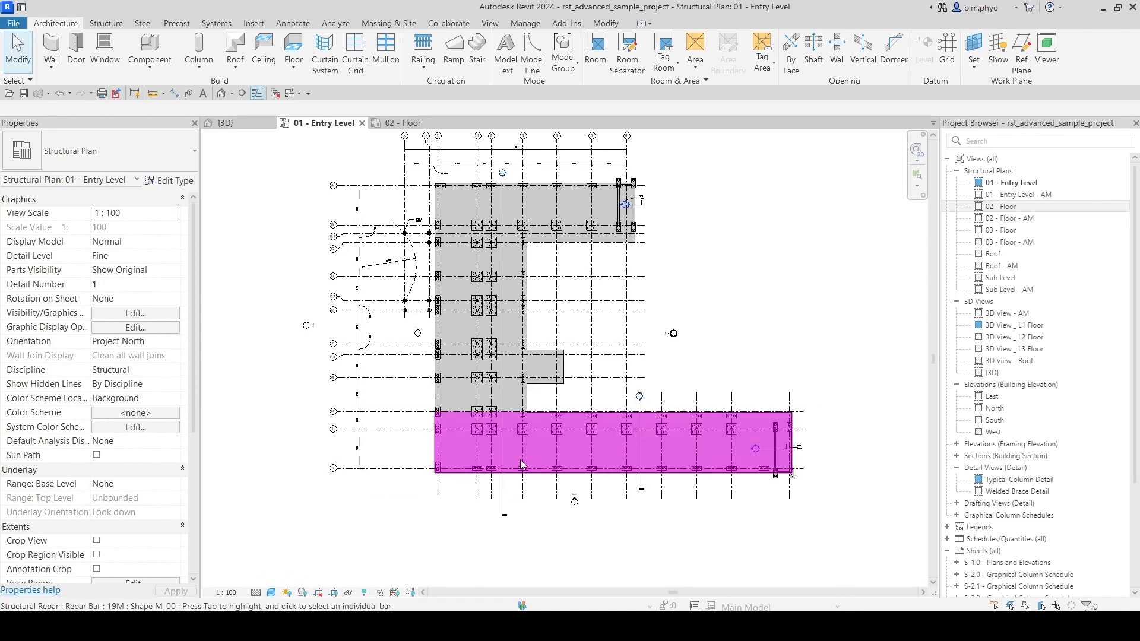
{"action": "scroll", "coordinate": [451, 249], "scroll_direction": "up", "scroll_amount": 5}
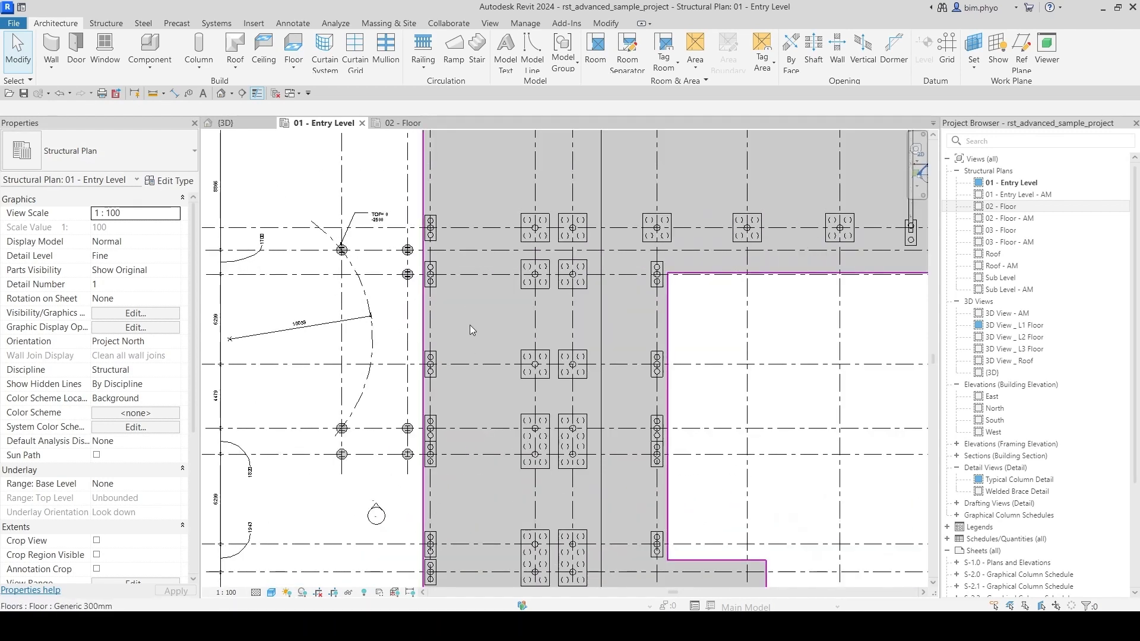
{"action": "scroll", "coordinate": [469, 325], "scroll_direction": "down", "scroll_amount": 3}
{"action": "middle_click_drag", "start_coordinate": [673, 412], "coordinate": [627, 392]}
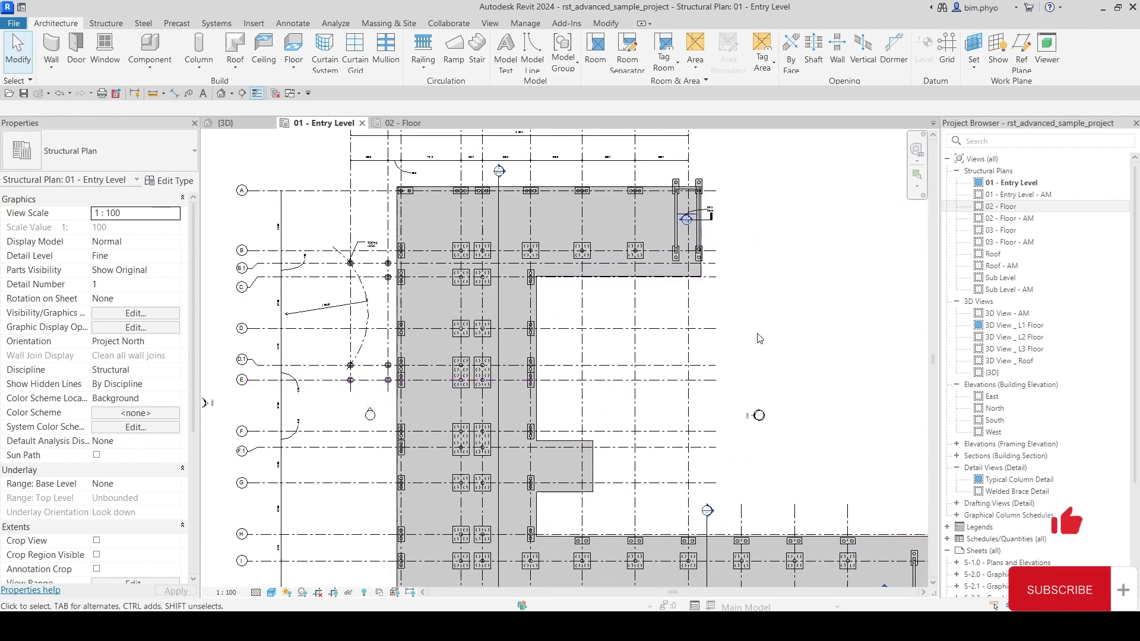
{"action": "scroll", "coordinate": [760, 342], "scroll_direction": "down", "scroll_amount": 2}
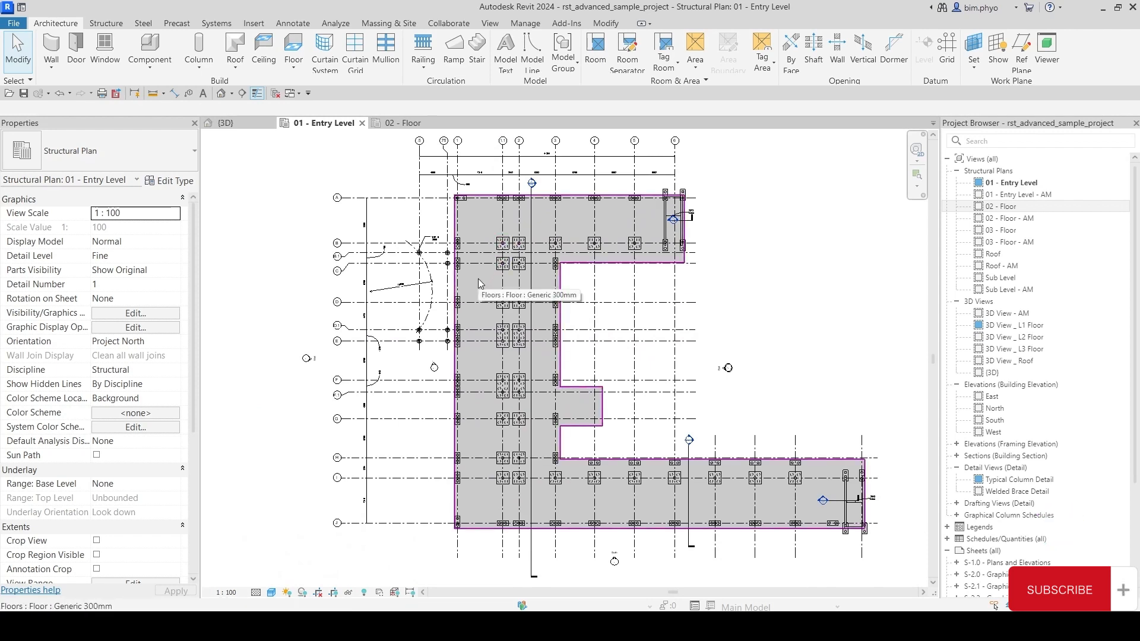
{"action": "key", "text": "v"}
{"action": "key", "text": "g"}
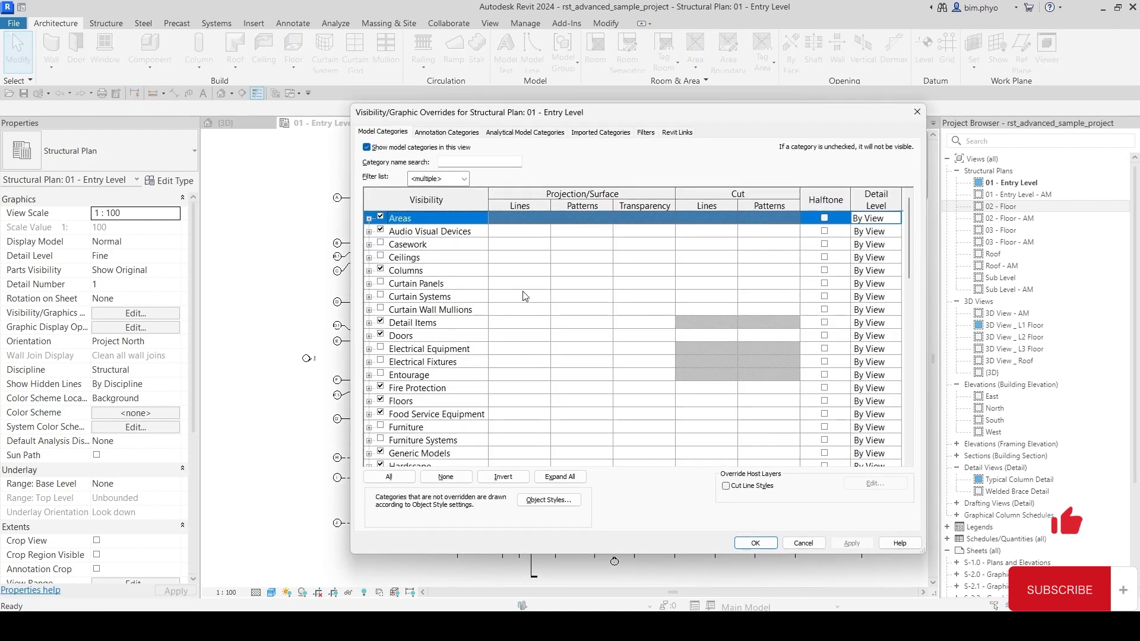
{"action": "key", "text": "Escape"}
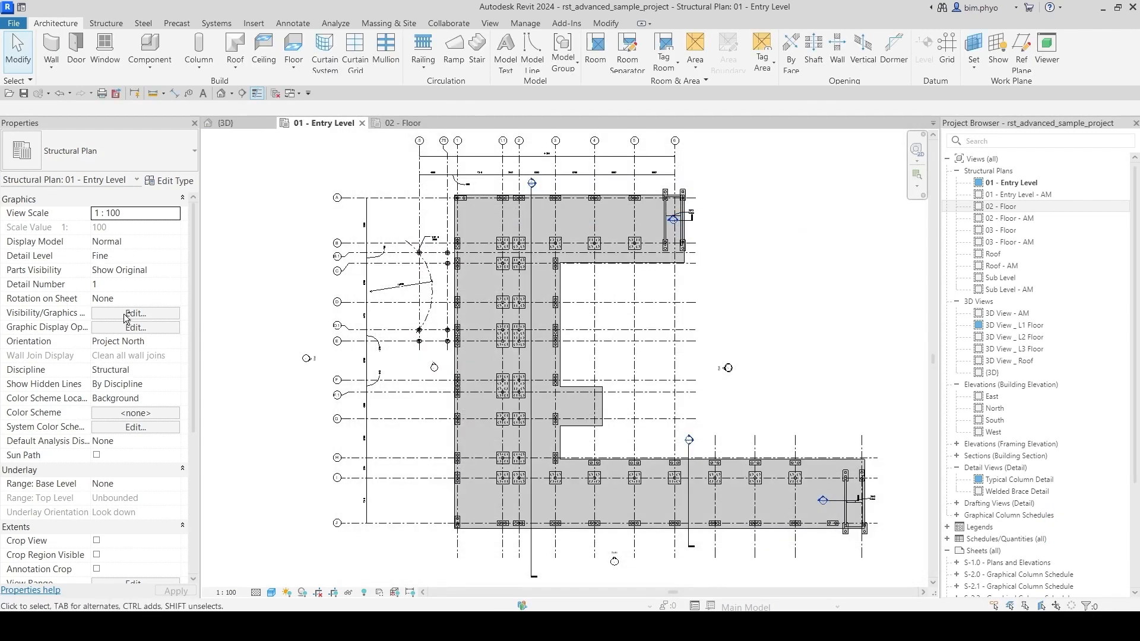
Step: Locate the Floors category in the Visibility/Graphic Overrides of the 01 - Entry Level plan and close the dialog
{"action": "left_click", "coordinate": [127, 315]}
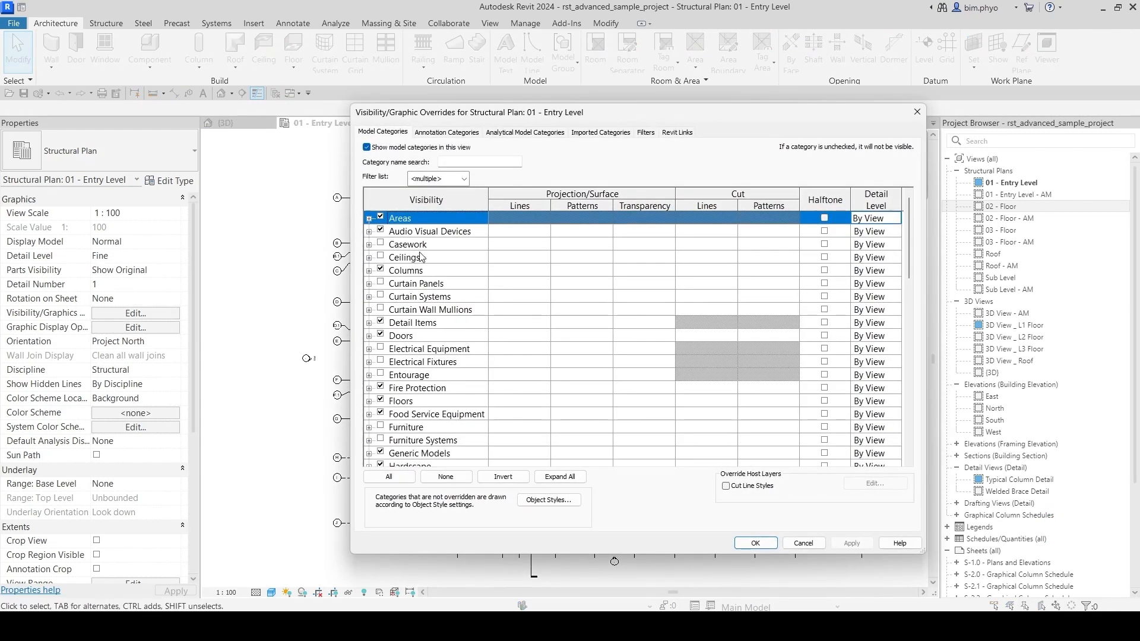
{"action": "left_click", "coordinate": [435, 334]}
{"action": "key", "text": "c"}
{"action": "key", "text": "f"}
{"action": "key", "text": "f"}
{"action": "key", "text": "f"}
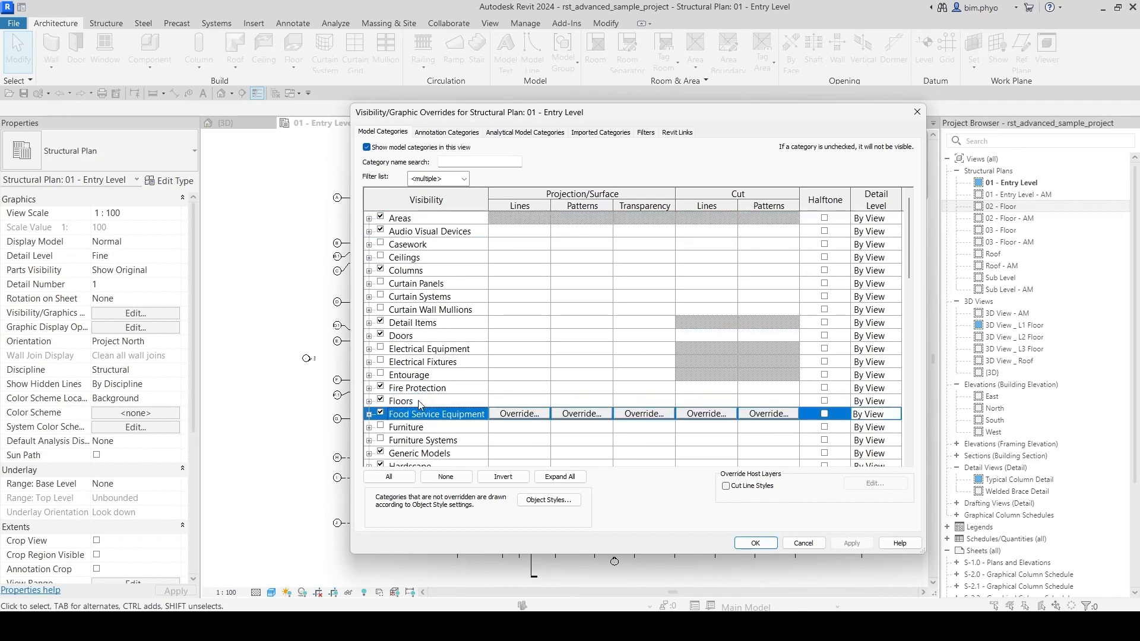
{"action": "left_click", "coordinate": [415, 403]}
{"action": "left_click", "coordinate": [755, 543]}
Step: Select the Generic 300mm floor slab in the plan to inspect its properties, and clear the selection
{"action": "scroll", "coordinate": [565, 247], "scroll_direction": "up", "scroll_amount": 5}
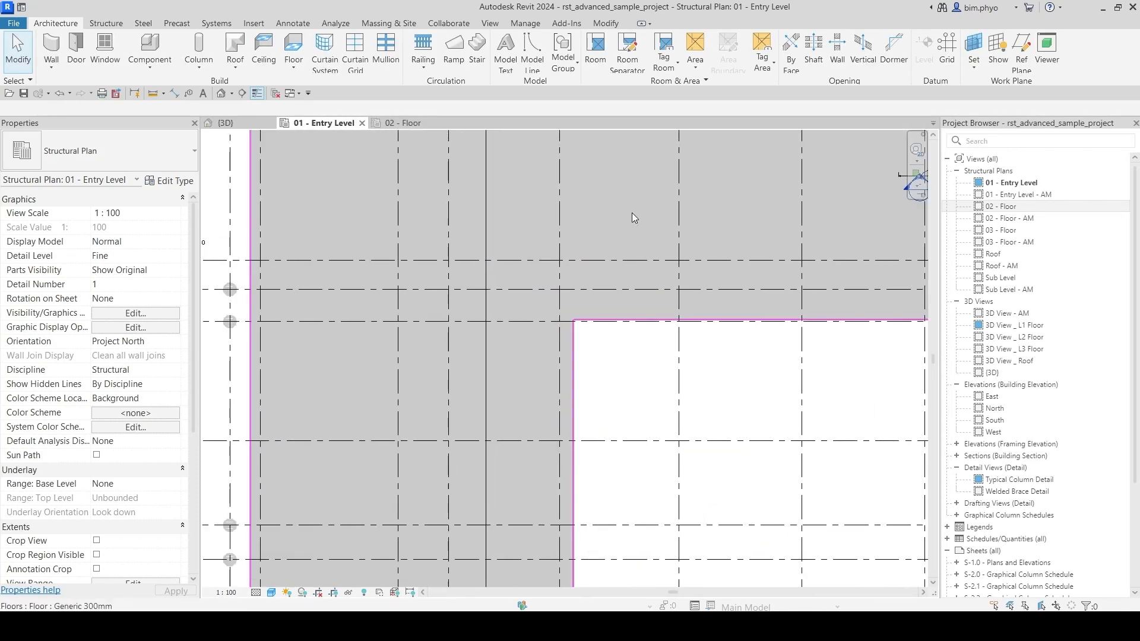
{"action": "left_click", "coordinate": [640, 201]}
{"action": "scroll", "coordinate": [553, 357], "scroll_direction": "down", "scroll_amount": 3}
{"action": "scroll", "coordinate": [553, 358], "scroll_direction": "down", "scroll_amount": 2}
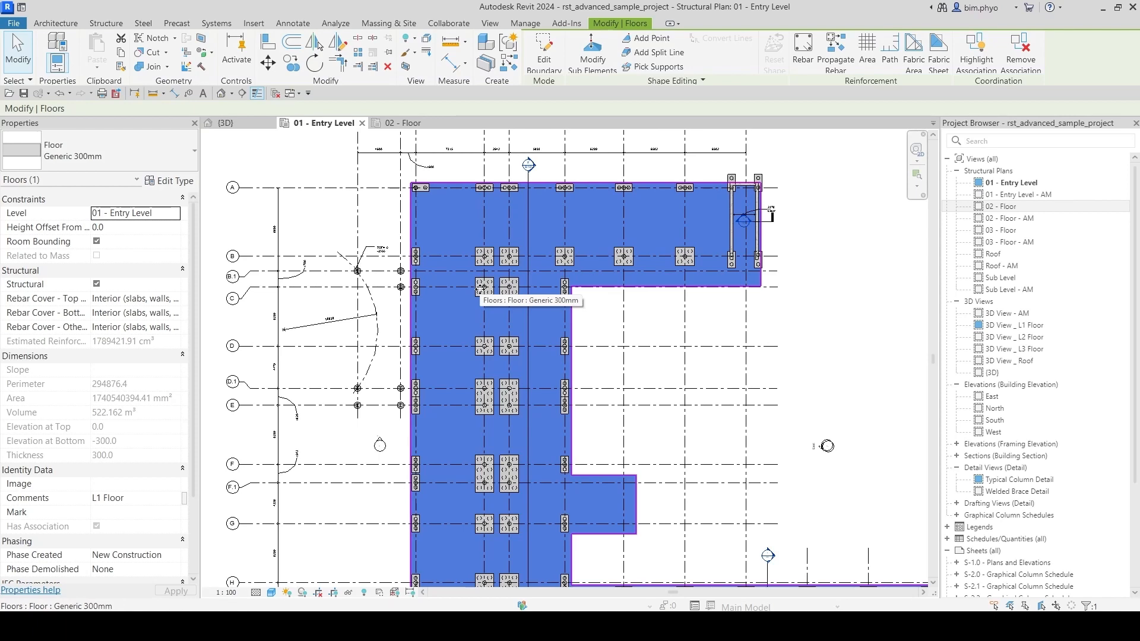
{"action": "key", "text": "Escape"}
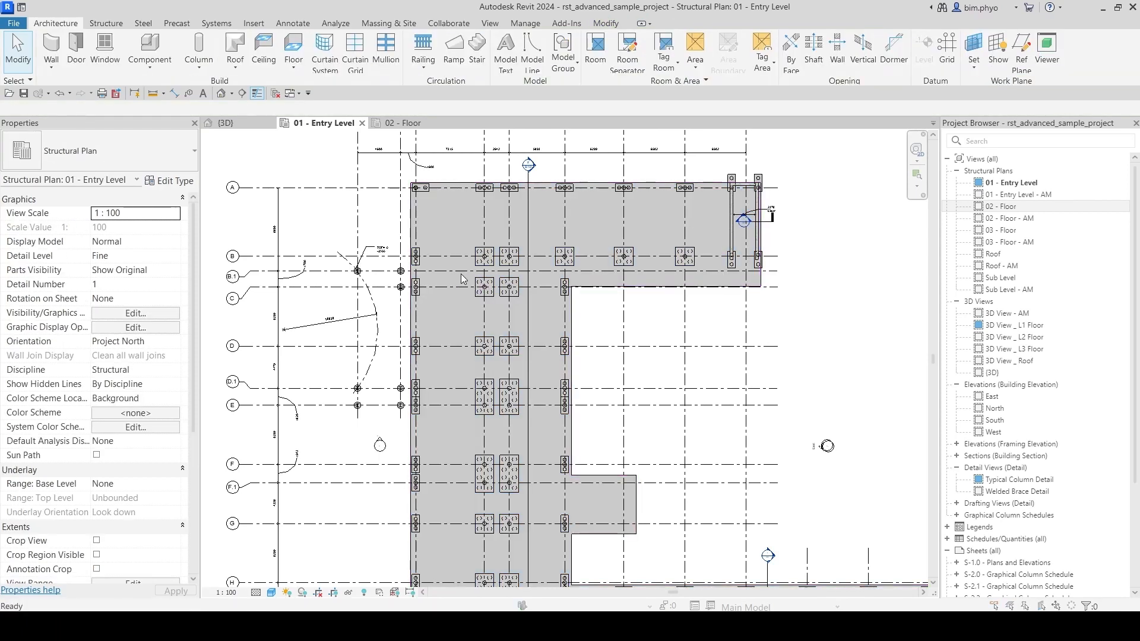
Step: Reopen the 01 - Entry Level plan's Visibility/Graphic Overrides, select the Floors category and shift the dialog aside to reveal the plan
{"action": "key", "text": "v"}
{"action": "key", "text": "g"}
{"action": "left_click", "coordinate": [425, 377]}
{"action": "left_click", "coordinate": [428, 388]}
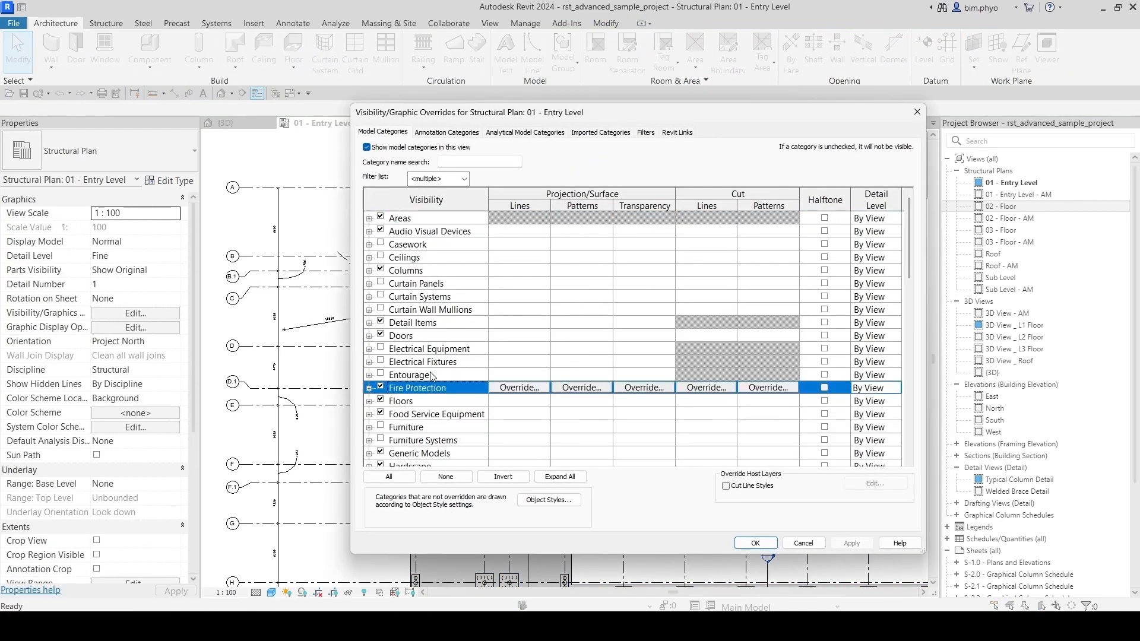
{"action": "left_click", "coordinate": [443, 402]}
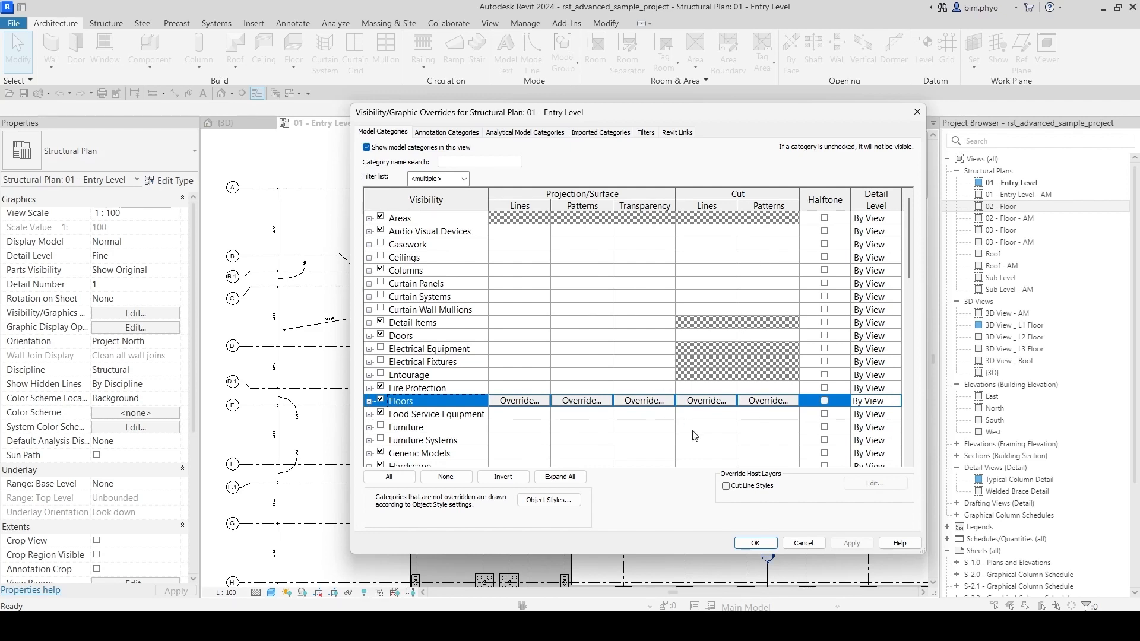
{"action": "key", "text": "ctrl"}
{"action": "key", "text": "ctrl"}
{"action": "key", "text": "ctrl"}
{"action": "left_click_drag", "start_coordinate": [559, 119], "coordinate": [781, 116]}
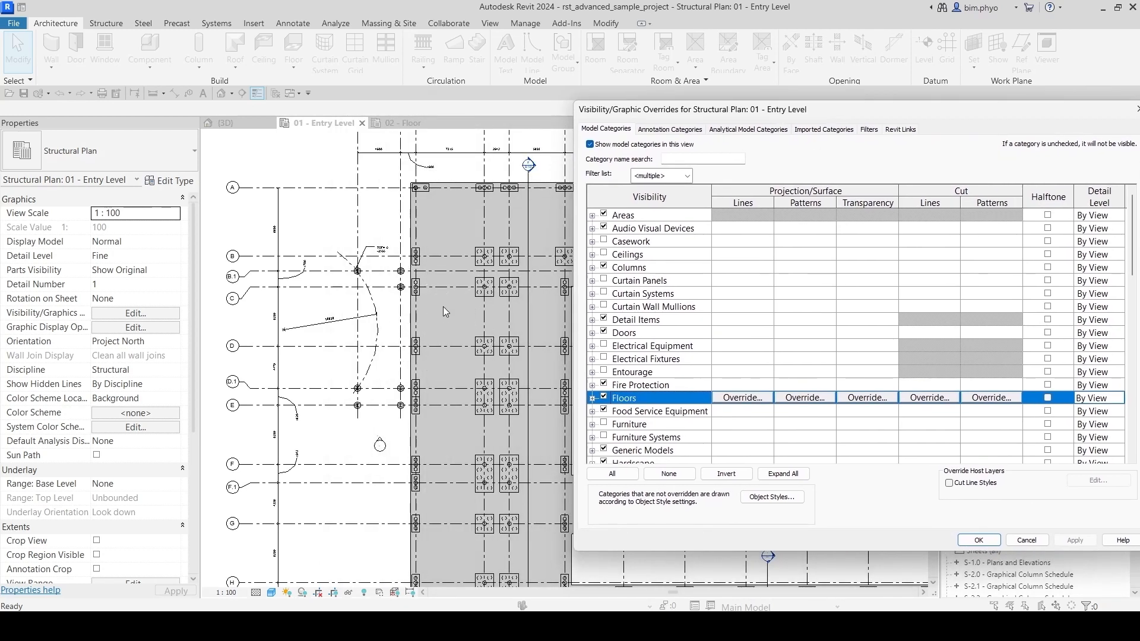
Step: Override the Floors category's projection/surface foreground pattern color with White and apply it to the plan
{"action": "left_click", "coordinate": [794, 398]}
{"action": "left_click", "coordinate": [858, 293]}
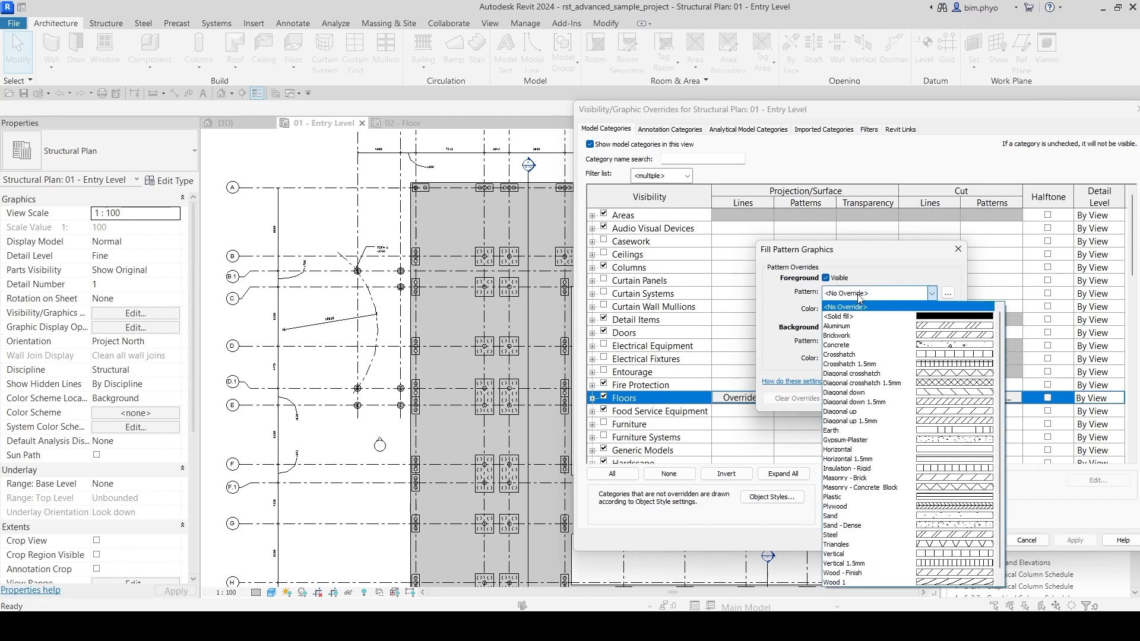
{"action": "left_click", "coordinate": [843, 317]}
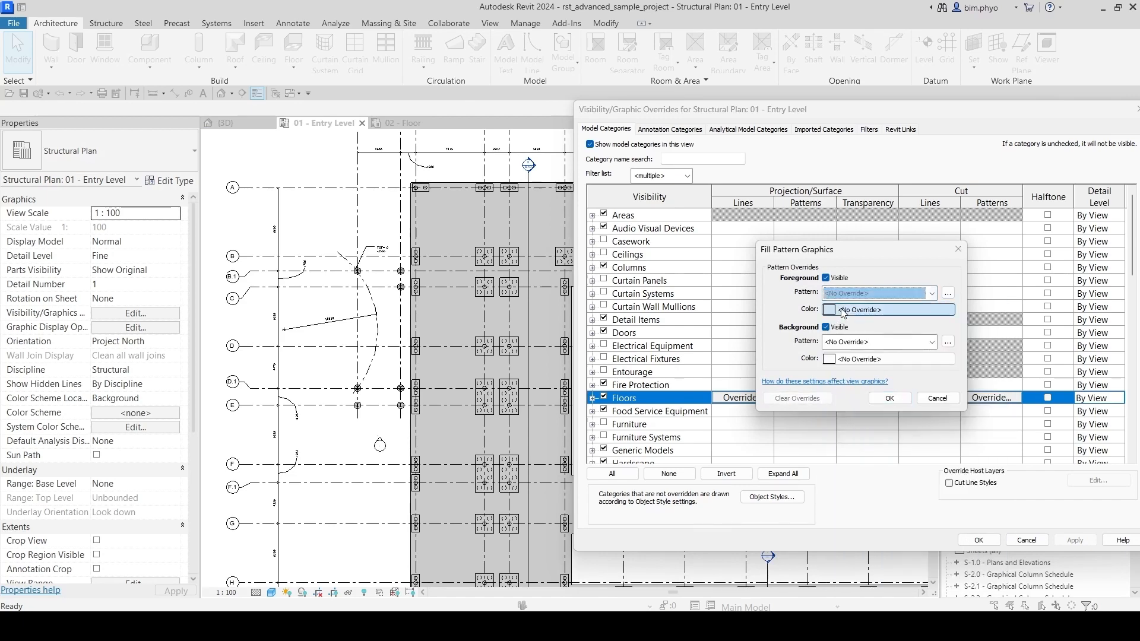
{"action": "left_click", "coordinate": [853, 310]}
{"action": "left_click", "coordinate": [846, 310]}
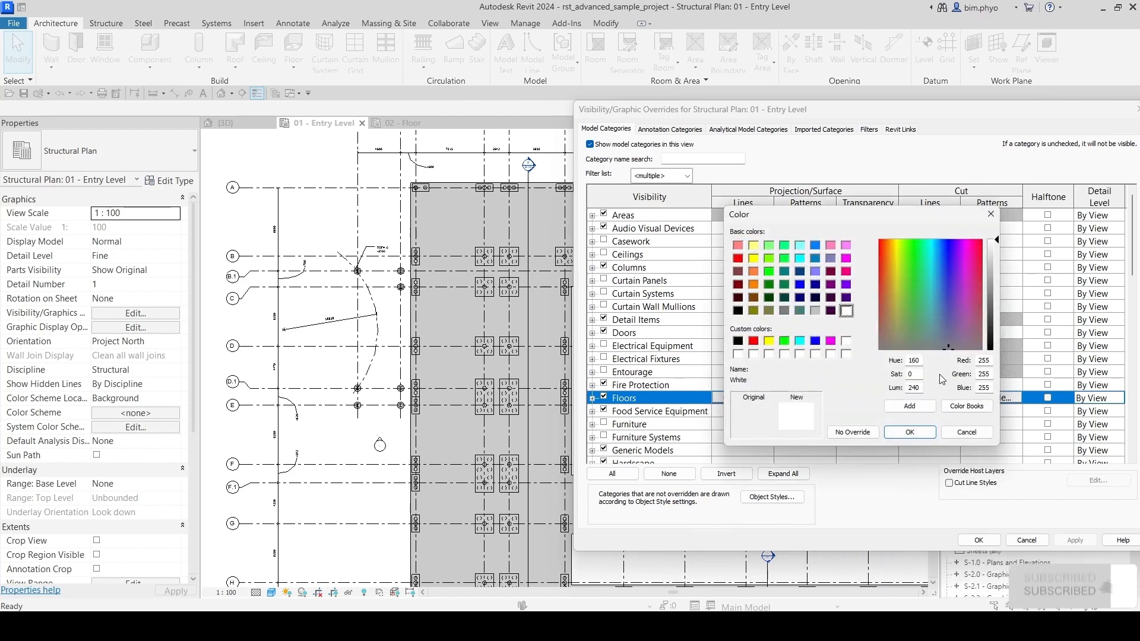
{"action": "left_click", "coordinate": [910, 432]}
{"action": "left_click", "coordinate": [889, 401]}
{"action": "left_click", "coordinate": [1082, 543]}
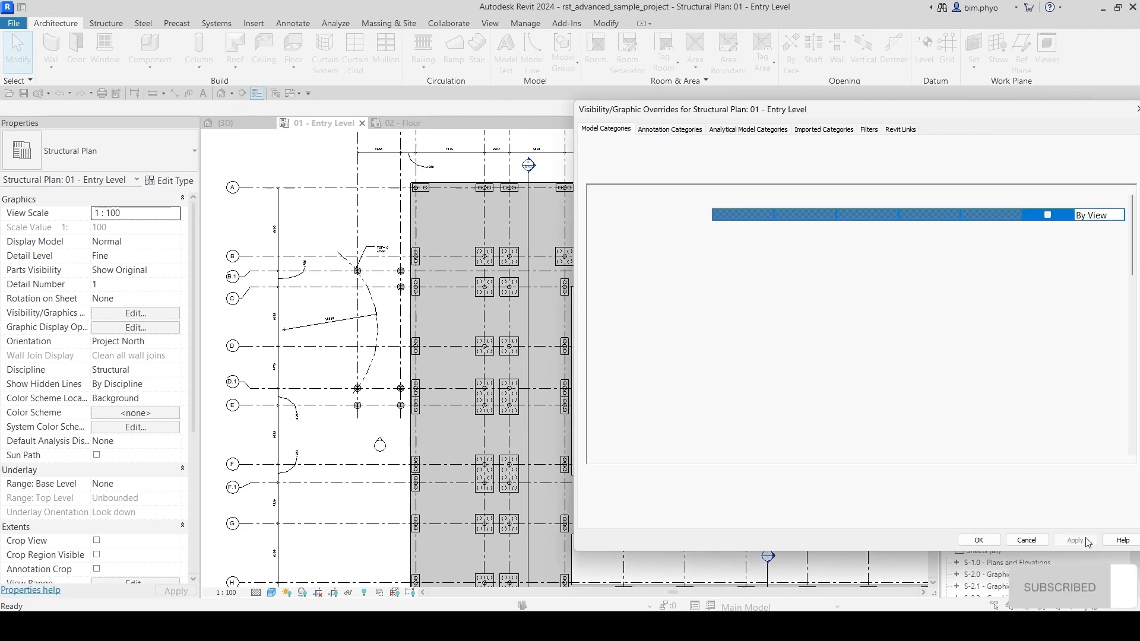
Step: Set the Floors category's projection/surface foreground pattern to Solid fill and apply the override
{"action": "left_click", "coordinate": [804, 398]}
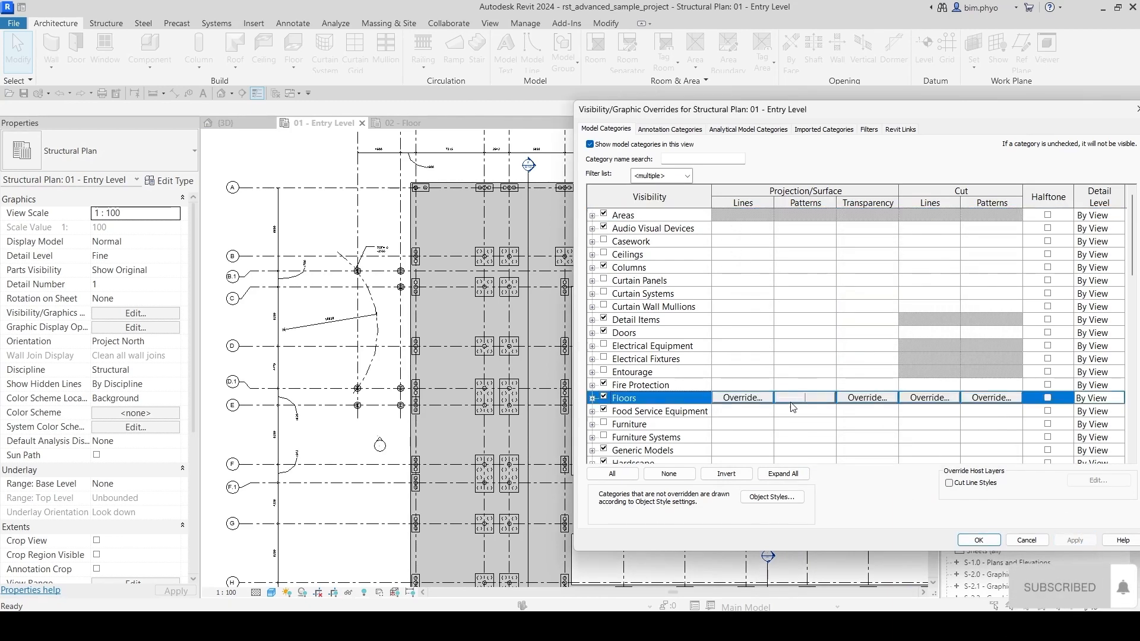
{"action": "left_click", "coordinate": [805, 398]}
{"action": "left_click", "coordinate": [878, 294]}
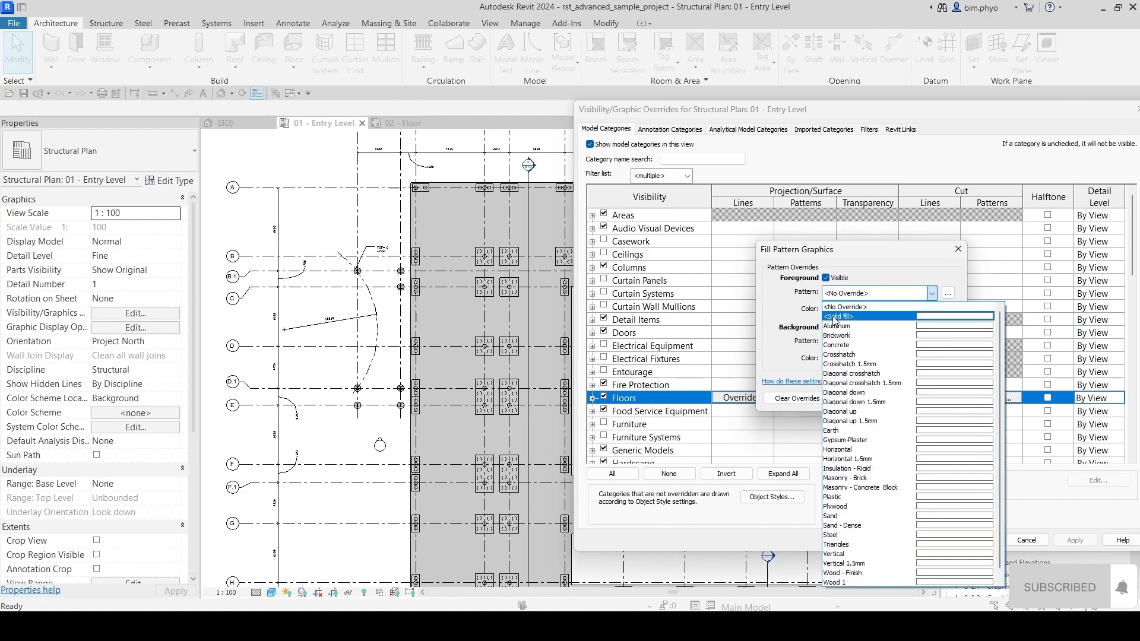
{"action": "left_click", "coordinate": [862, 317]}
{"action": "left_click", "coordinate": [890, 398]}
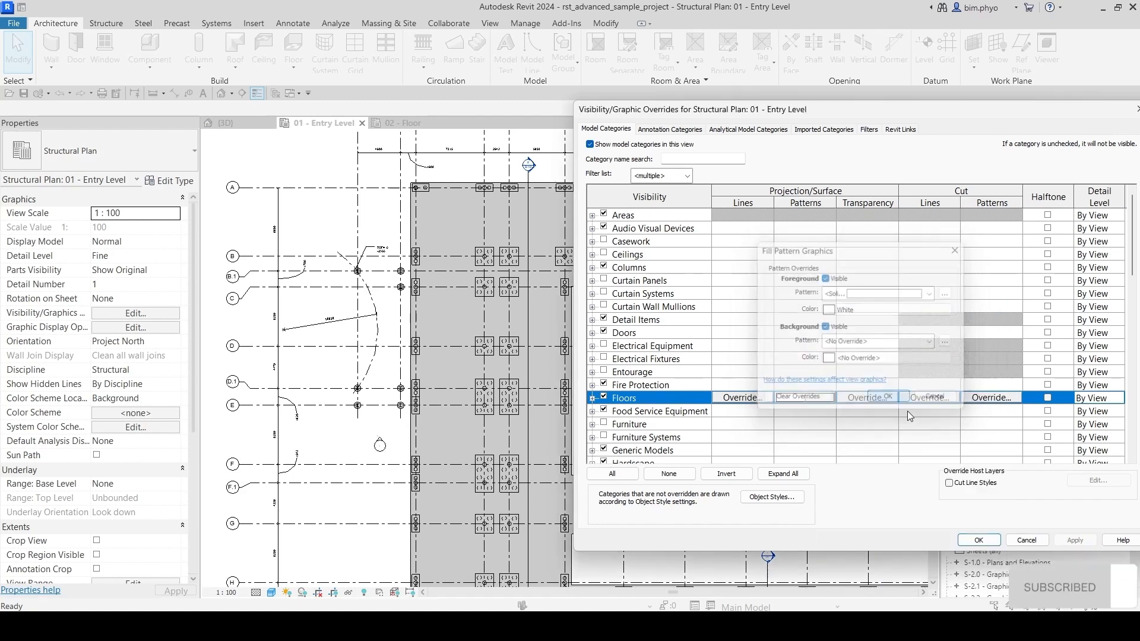
{"action": "left_click", "coordinate": [1077, 540]}
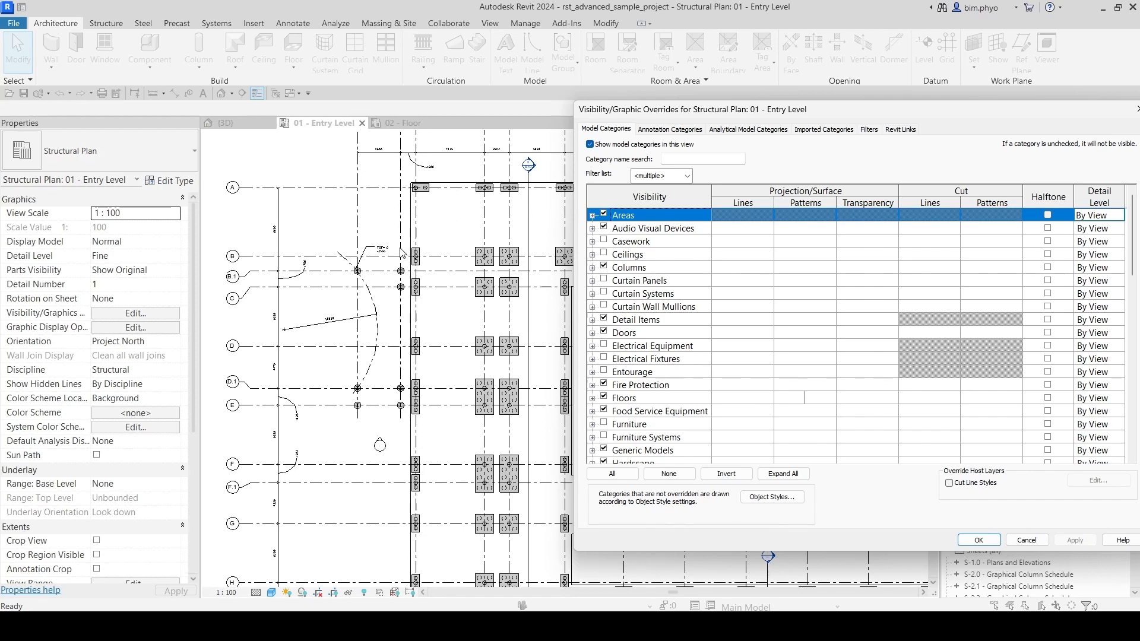
Step: Override the Floors category's projection/surface line color with orange RGB 255-128-000, apply it and close the overrides dialog
{"action": "left_click", "coordinate": [746, 399]}
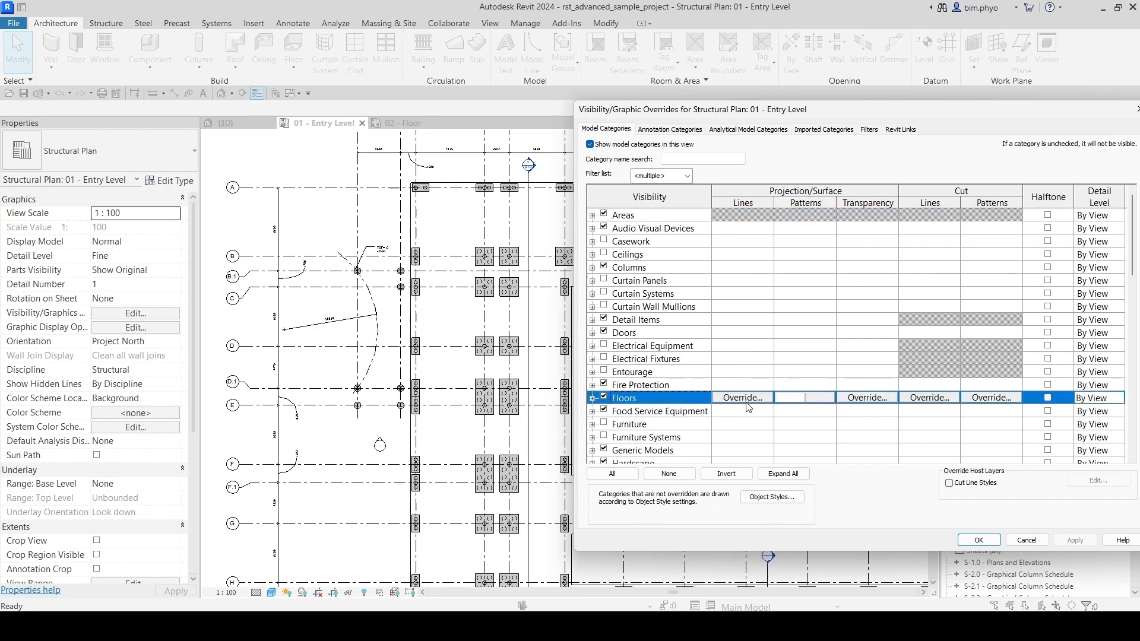
{"action": "left_click", "coordinate": [747, 399]}
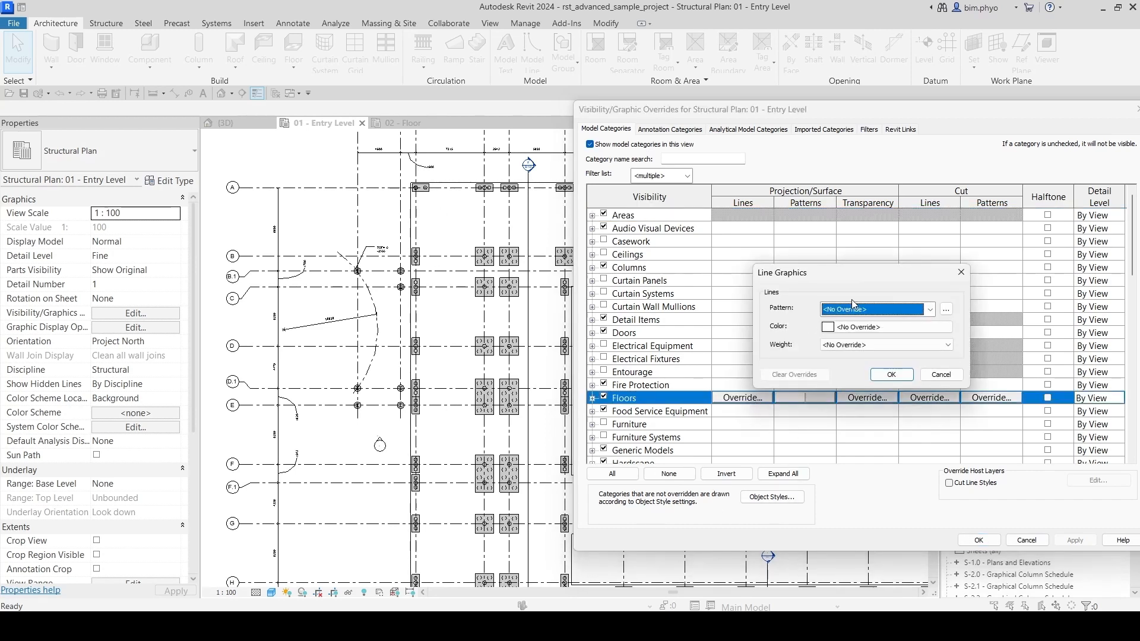
{"action": "left_click", "coordinate": [853, 308]}
{"action": "left_click", "coordinate": [850, 315]}
{"action": "left_click", "coordinate": [843, 328]}
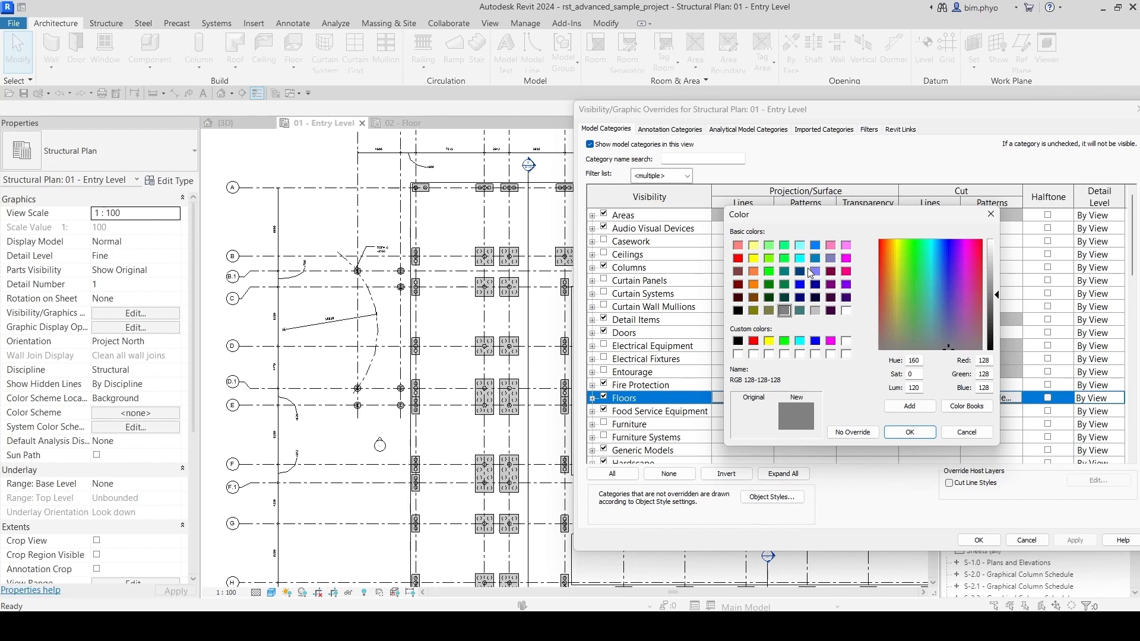
{"action": "left_click", "coordinate": [738, 285]}
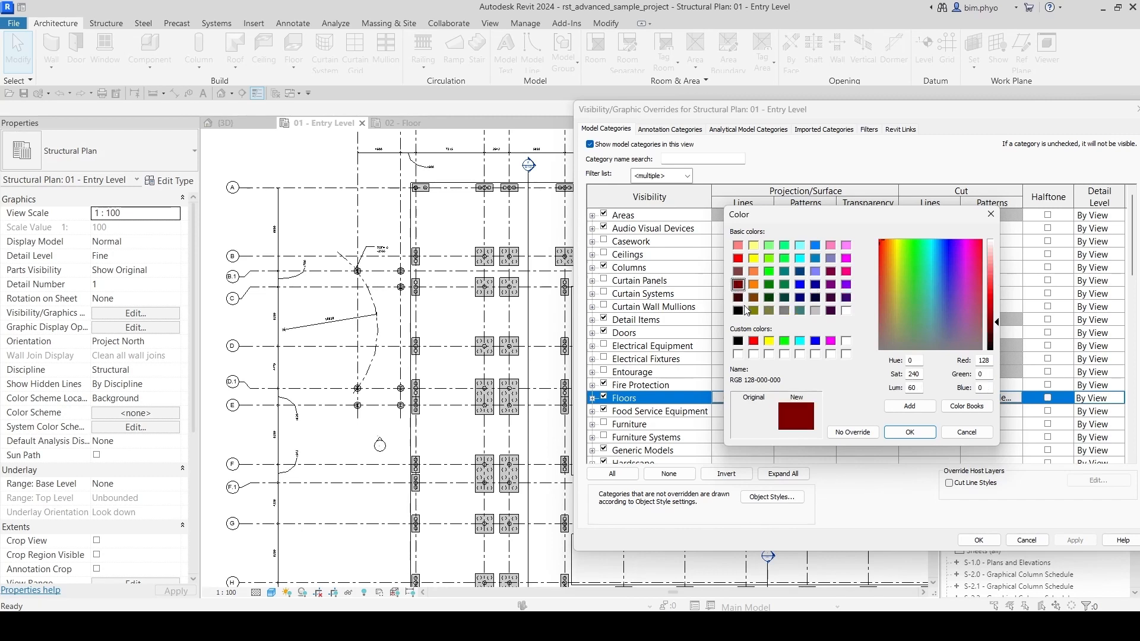
{"action": "left_click", "coordinate": [738, 259]}
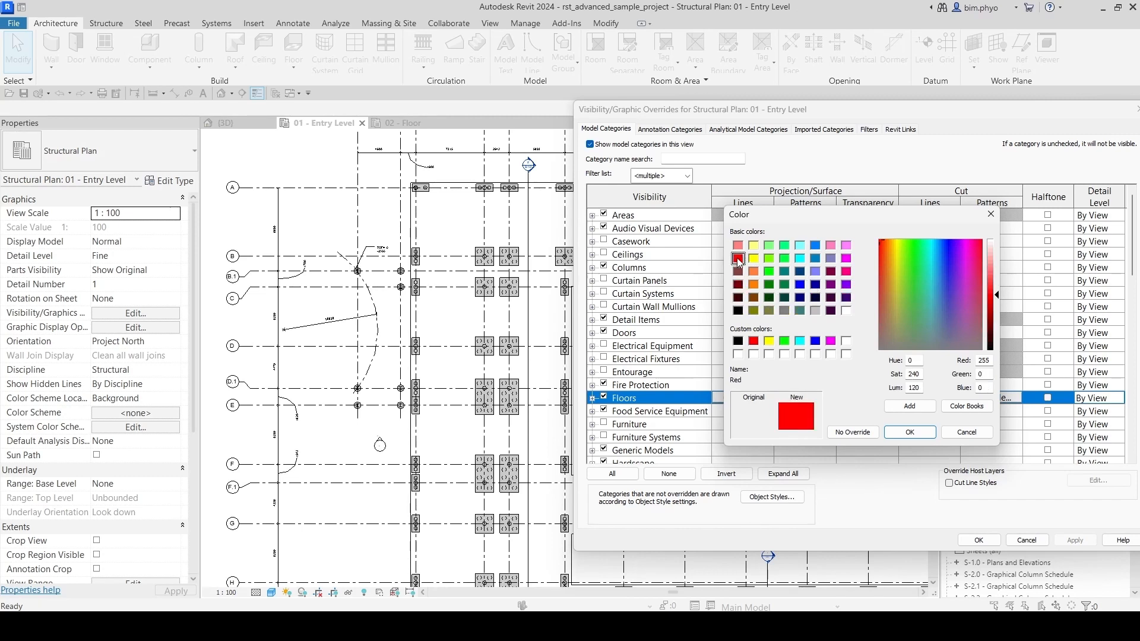
{"action": "left_click", "coordinate": [754, 285]}
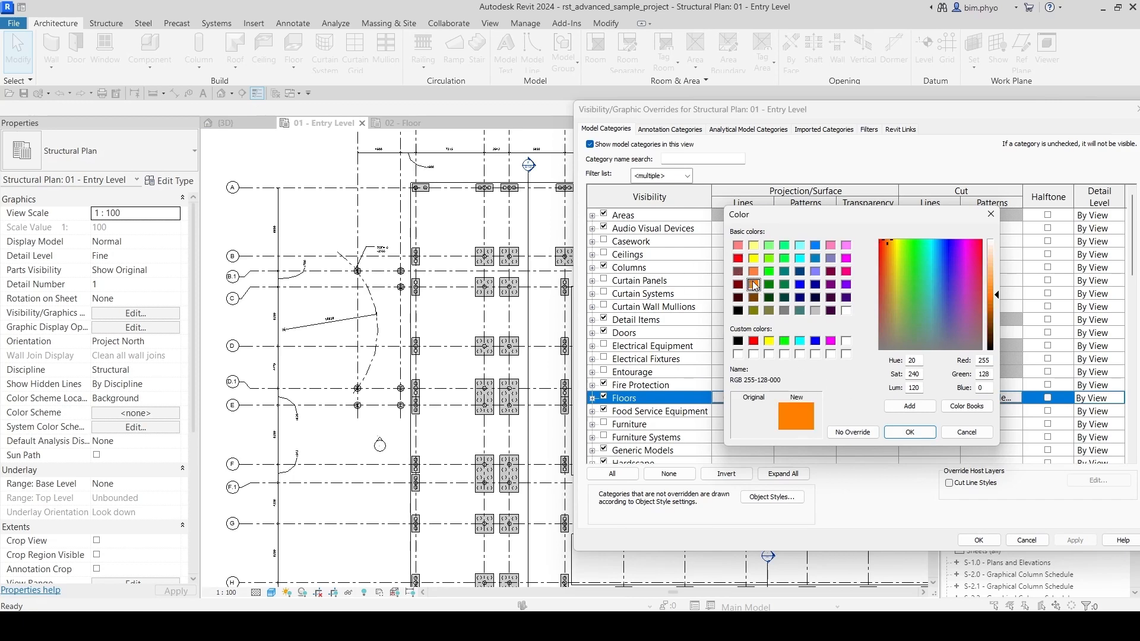
{"action": "left_click", "coordinate": [910, 432]}
{"action": "left_click", "coordinate": [899, 380]}
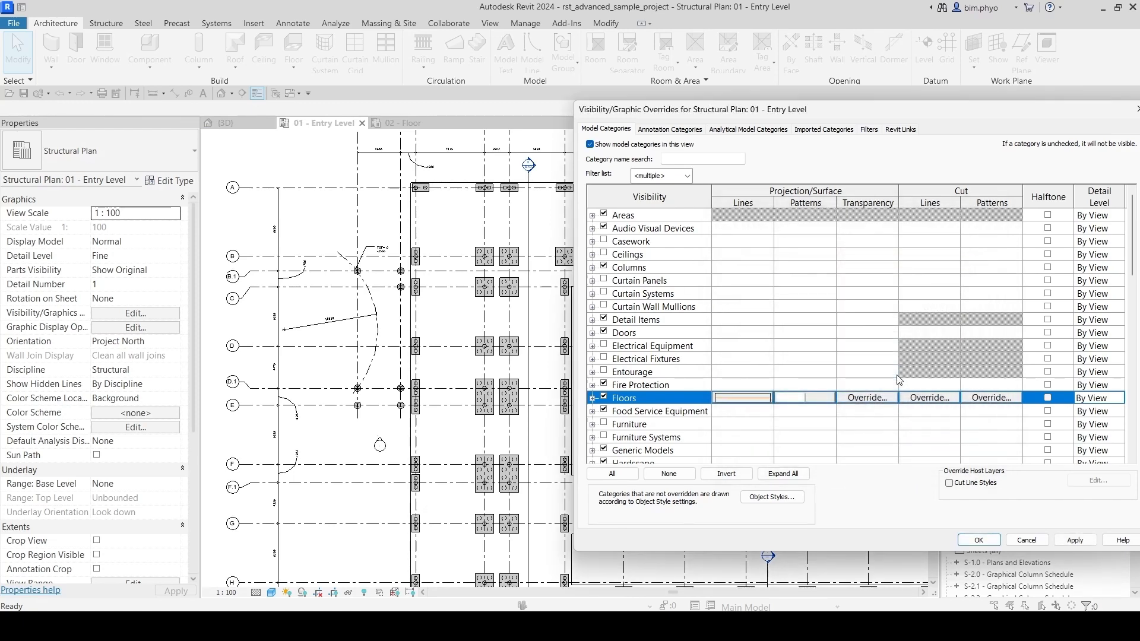
{"action": "left_click", "coordinate": [1076, 539]}
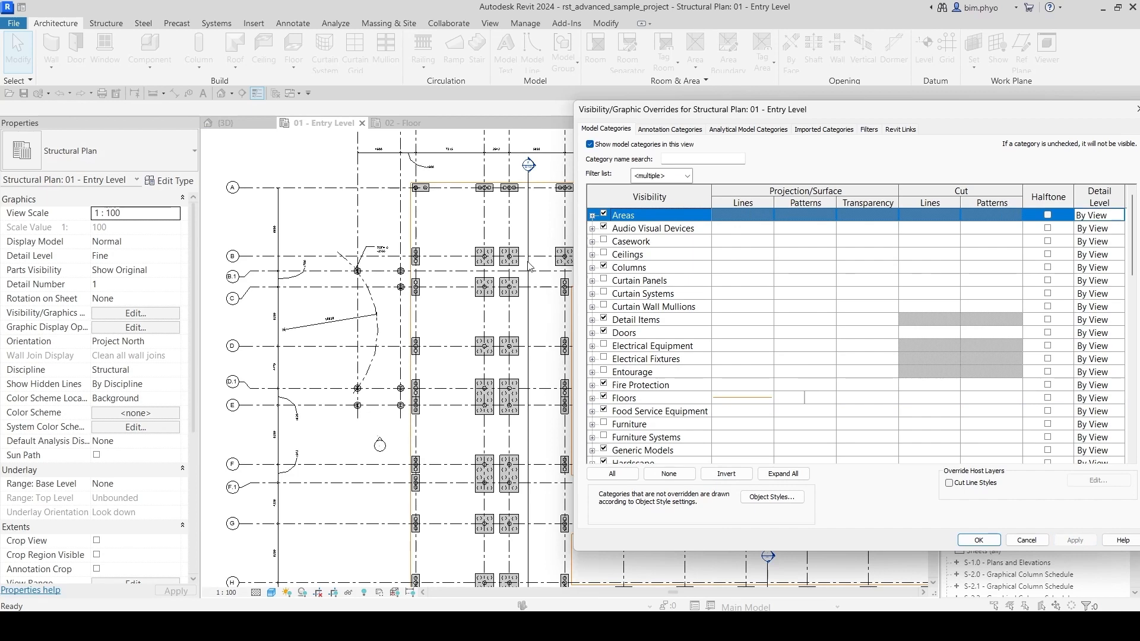
{"action": "key", "text": "ctrl"}
{"action": "left_click", "coordinate": [981, 544]}
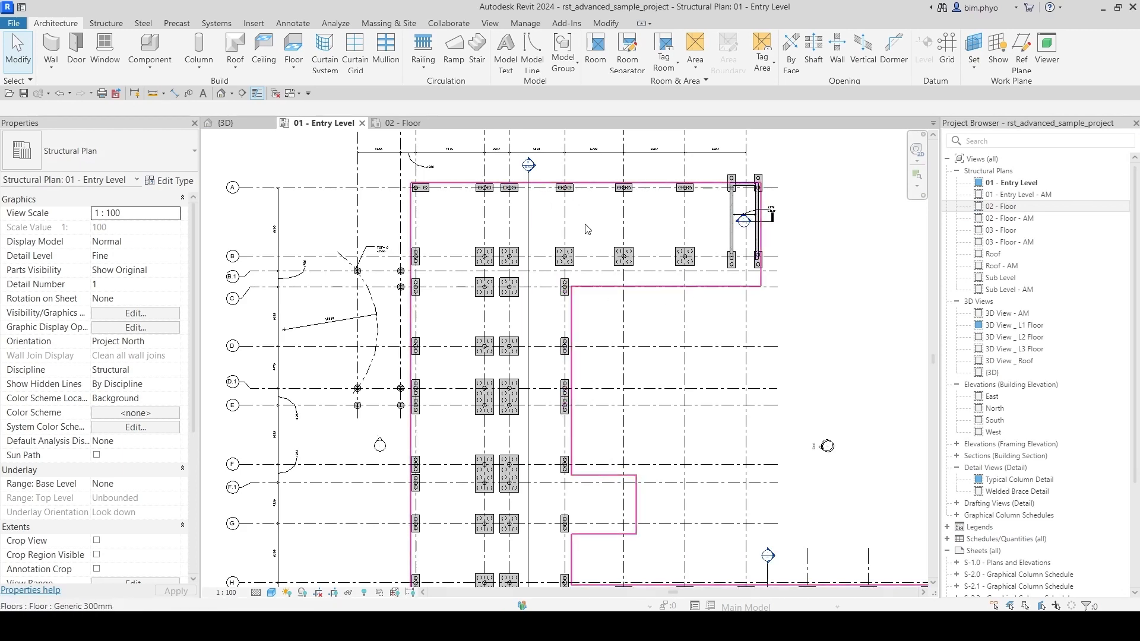
Step: Clear the Floors category's projection/surface pattern overrides in the plan's Visibility/Graphic Overrides and apply the change
{"action": "scroll", "coordinate": [623, 255], "scroll_direction": "down", "scroll_amount": 3}
{"action": "middle_click_drag", "start_coordinate": [662, 407], "coordinate": [633, 364]}
{"action": "scroll", "coordinate": [582, 380], "scroll_direction": "up", "scroll_amount": 3}
{"action": "scroll", "coordinate": [596, 296], "scroll_direction": "down", "scroll_amount": 3}
{"action": "middle_click_drag", "start_coordinate": [593, 246], "coordinate": [605, 344]}
{"action": "scroll", "coordinate": [606, 342], "scroll_direction": "up", "scroll_amount": 3}
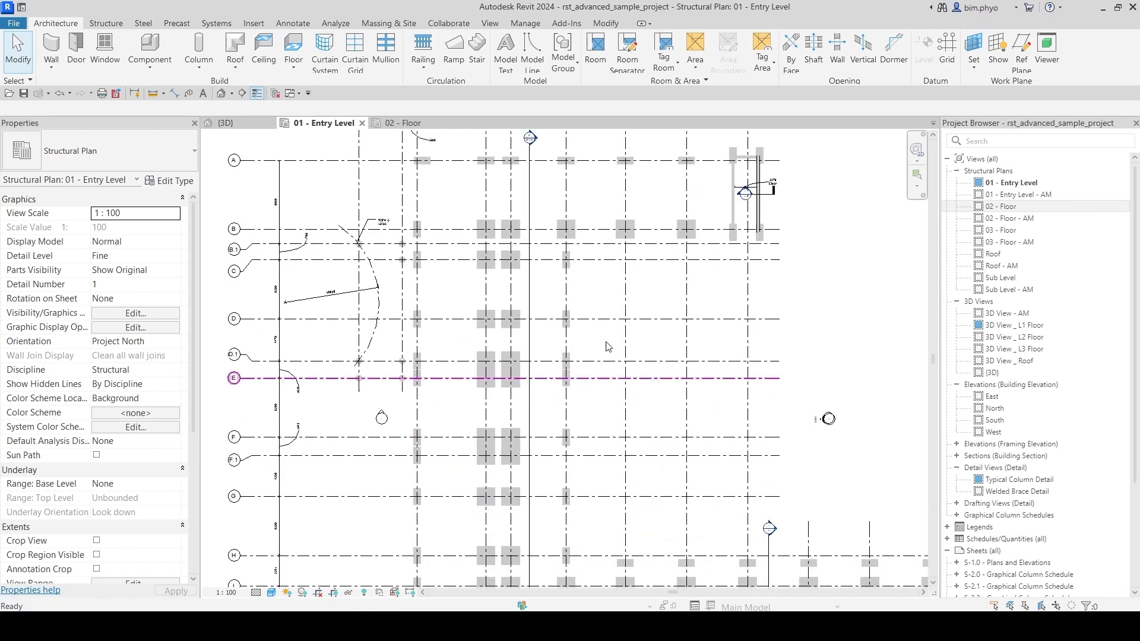
{"action": "key", "text": "v"}
{"action": "key", "text": "g"}
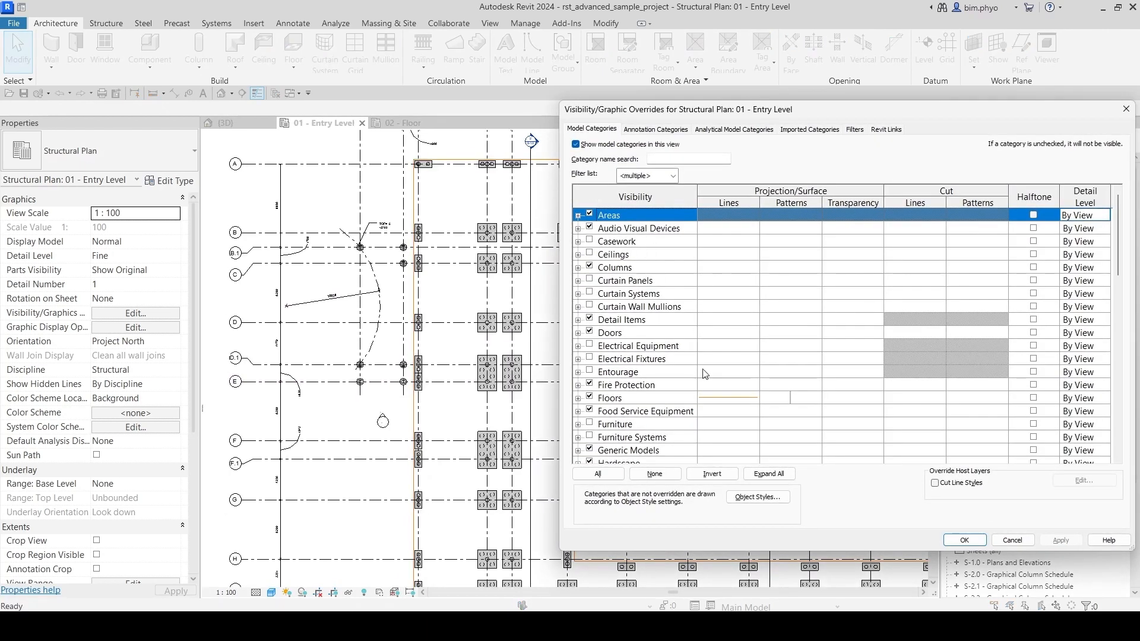
{"action": "left_click", "coordinate": [792, 399]}
{"action": "left_click", "coordinate": [791, 399]}
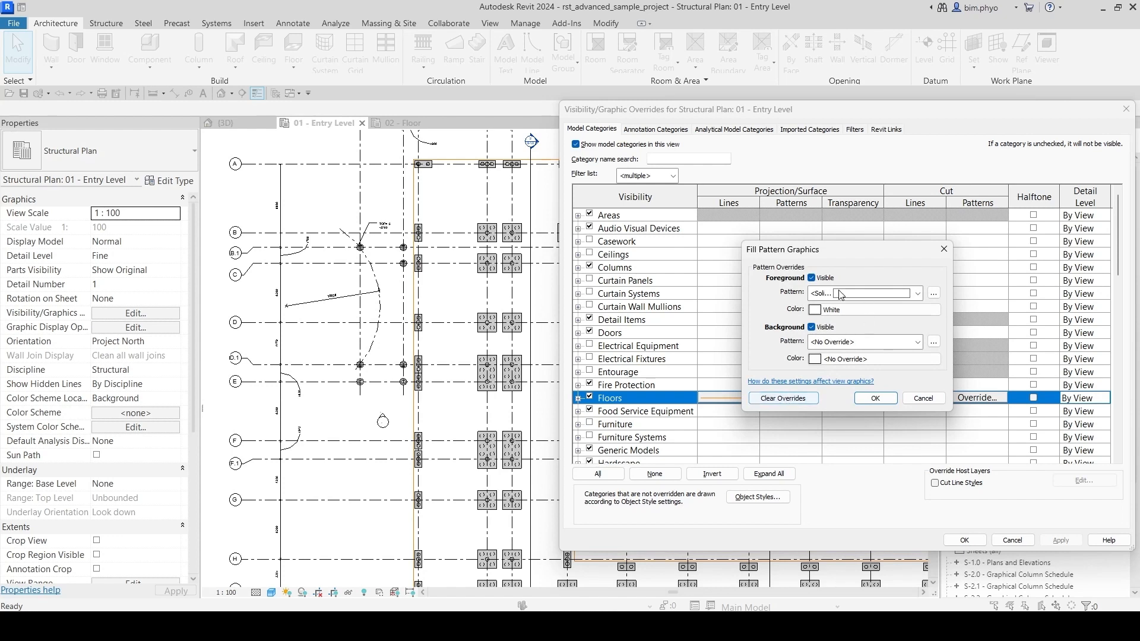
{"action": "left_click", "coordinate": [783, 399]}
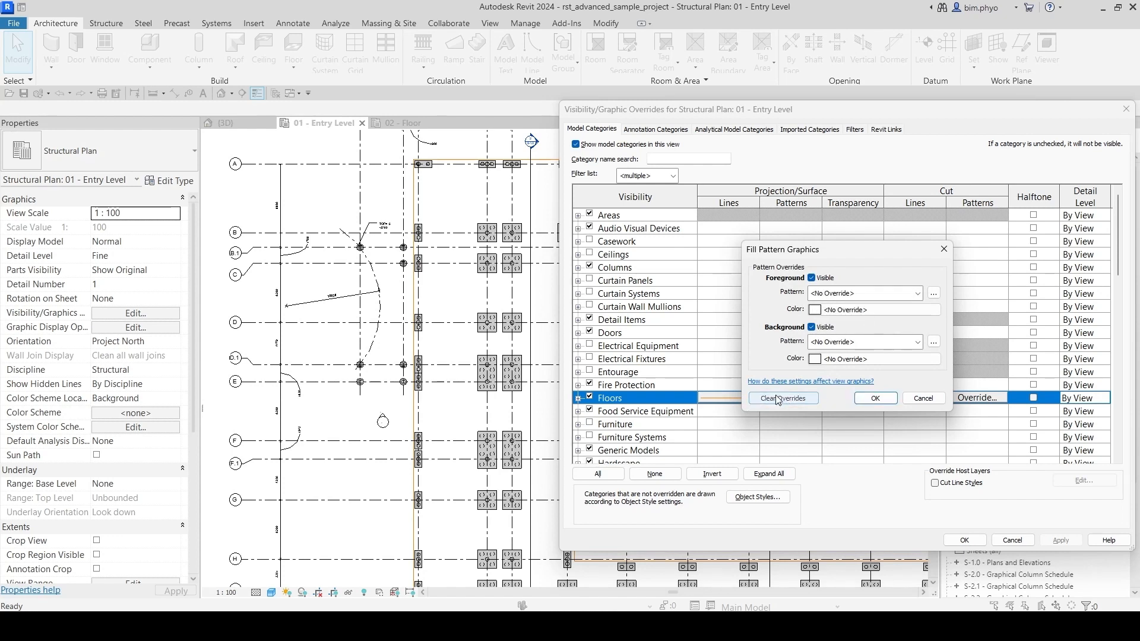
{"action": "left_click", "coordinate": [876, 398]}
{"action": "left_click", "coordinate": [1062, 541]}
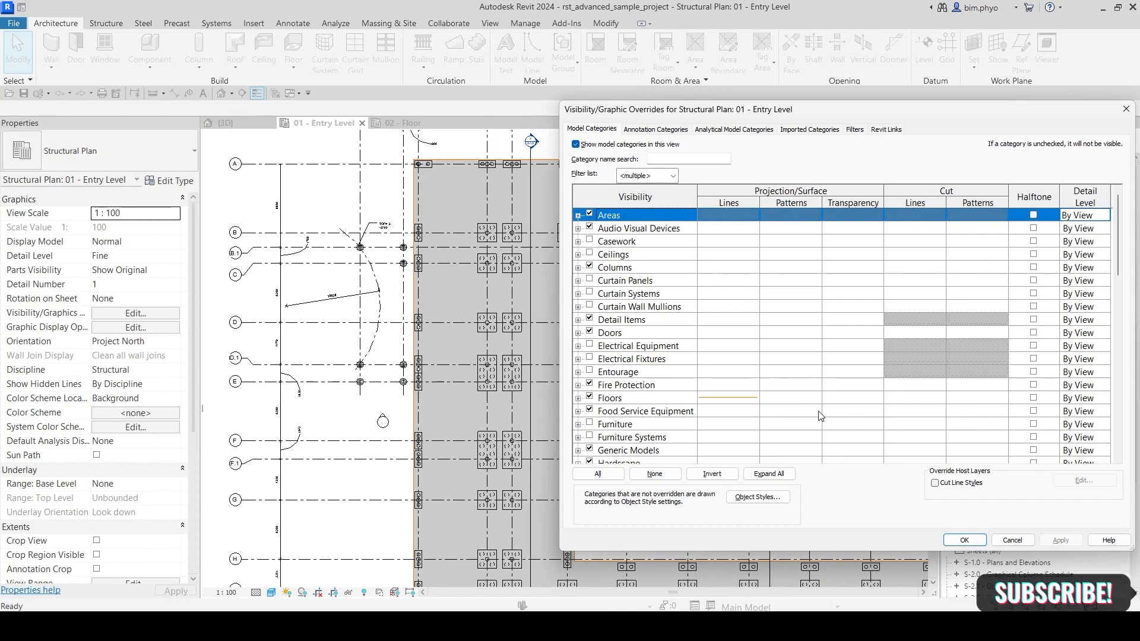
Step: Set the Floors category's surface transparency to 5%, apply it and close the overrides dialog
{"action": "left_click", "coordinate": [834, 397]}
{"action": "left_click", "coordinate": [843, 399]}
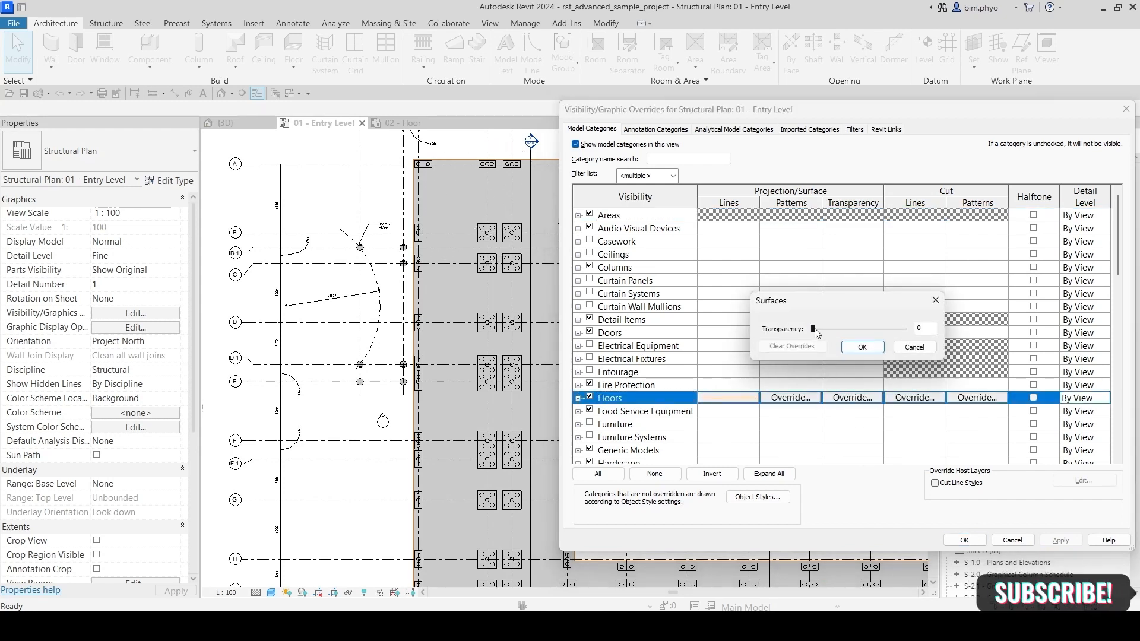
{"action": "left_click_drag", "start_coordinate": [814, 328], "coordinate": [820, 328]}
{"action": "left_click", "coordinate": [862, 347]}
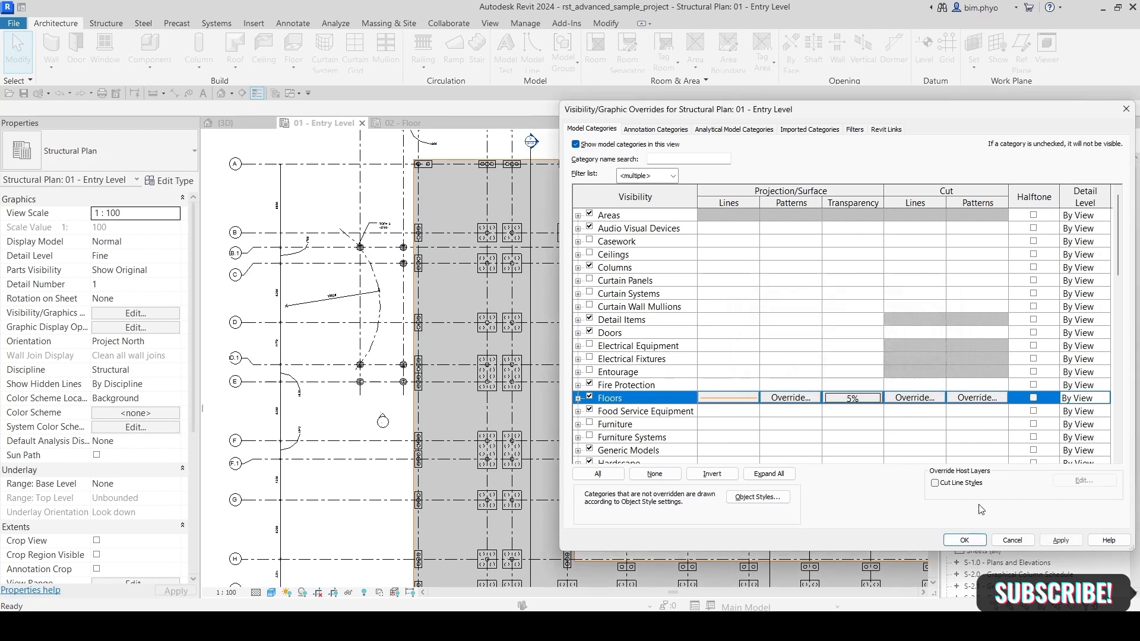
{"action": "left_click", "coordinate": [1067, 539]}
{"action": "left_click", "coordinate": [977, 542]}
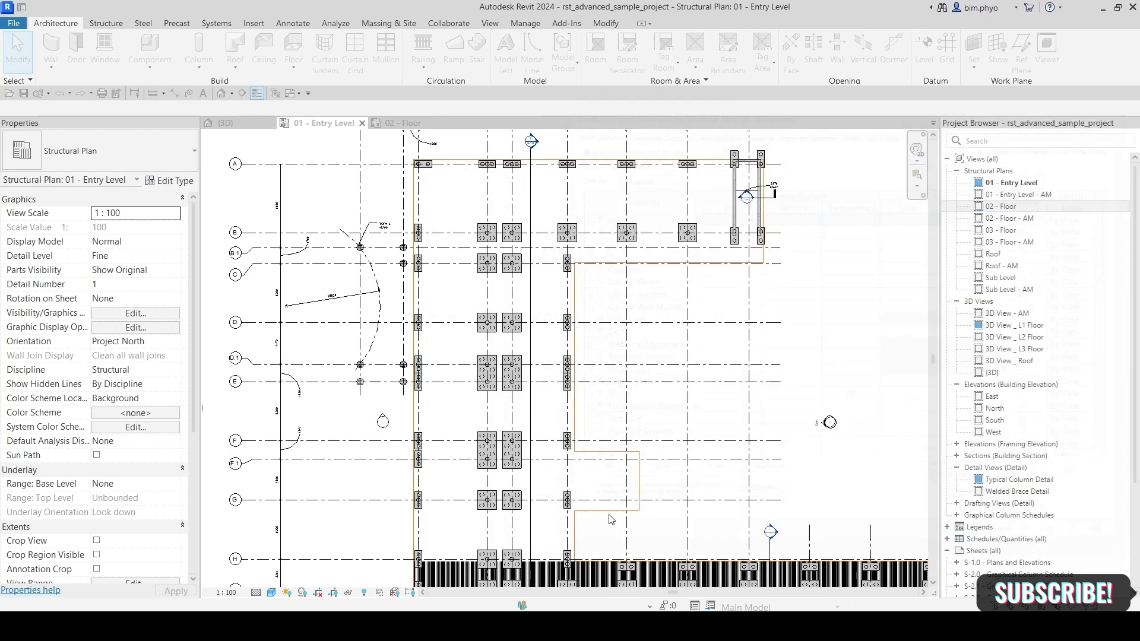
Step: Examine the reinforcement bars showing through the floor slab south of grid H in the plan
{"action": "scroll", "coordinate": [719, 510], "scroll_direction": "up", "scroll_amount": 5}
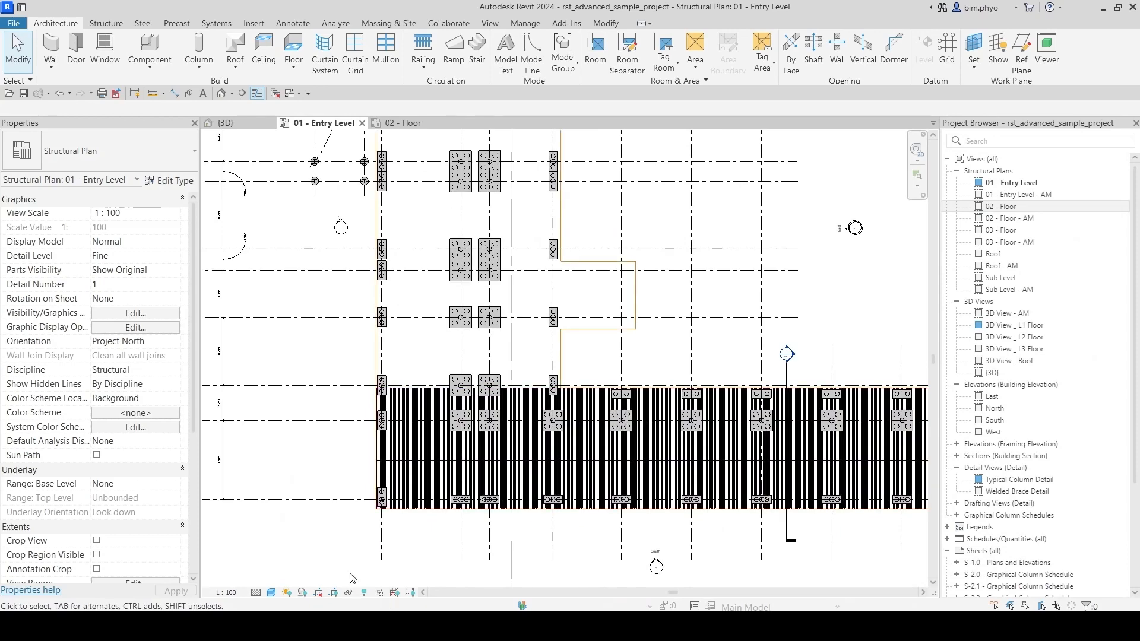
{"action": "scroll", "coordinate": [397, 555], "scroll_direction": "up", "scroll_amount": 3}
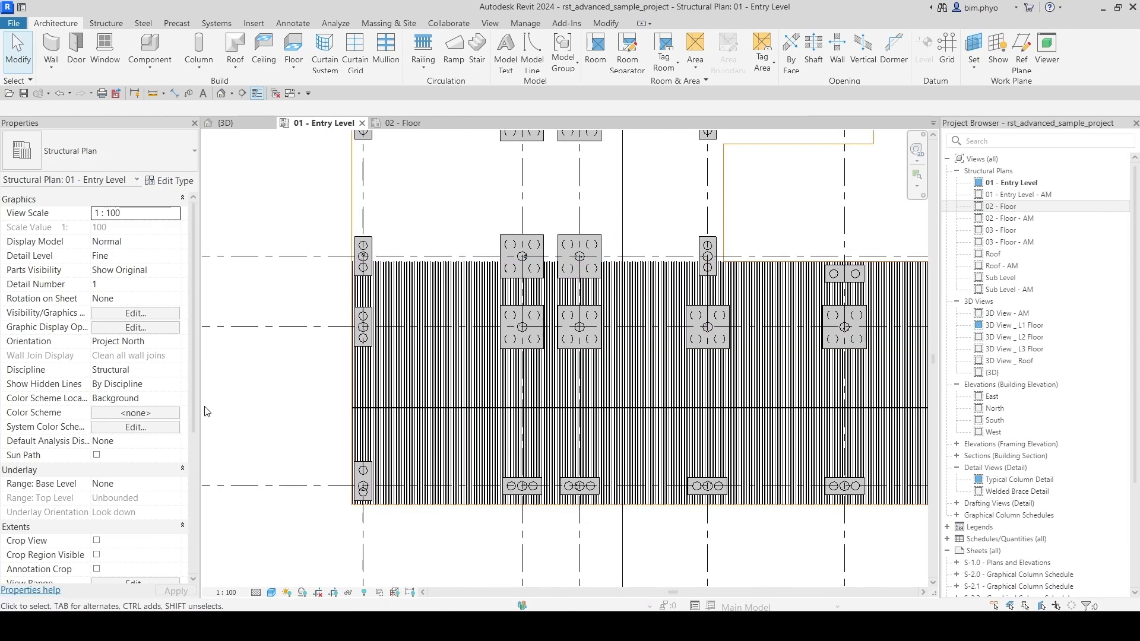
{"action": "mouse_move", "coordinate": [478, 376]}
{"action": "middle_mouse_down"}
{"action": "mouse_move", "coordinate": [518, 444]}
{"action": "mouse_move", "coordinate": [483, 361]}
{"action": "middle_mouse_up"}
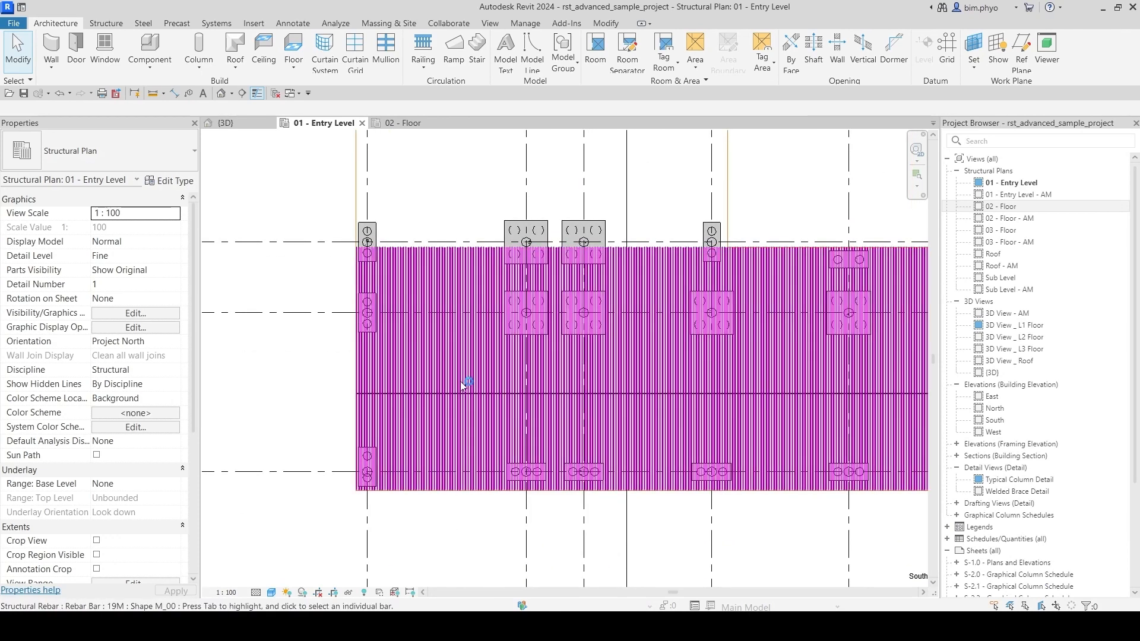
{"action": "middle_click_drag", "start_coordinate": [448, 319], "coordinate": [440, 373]}
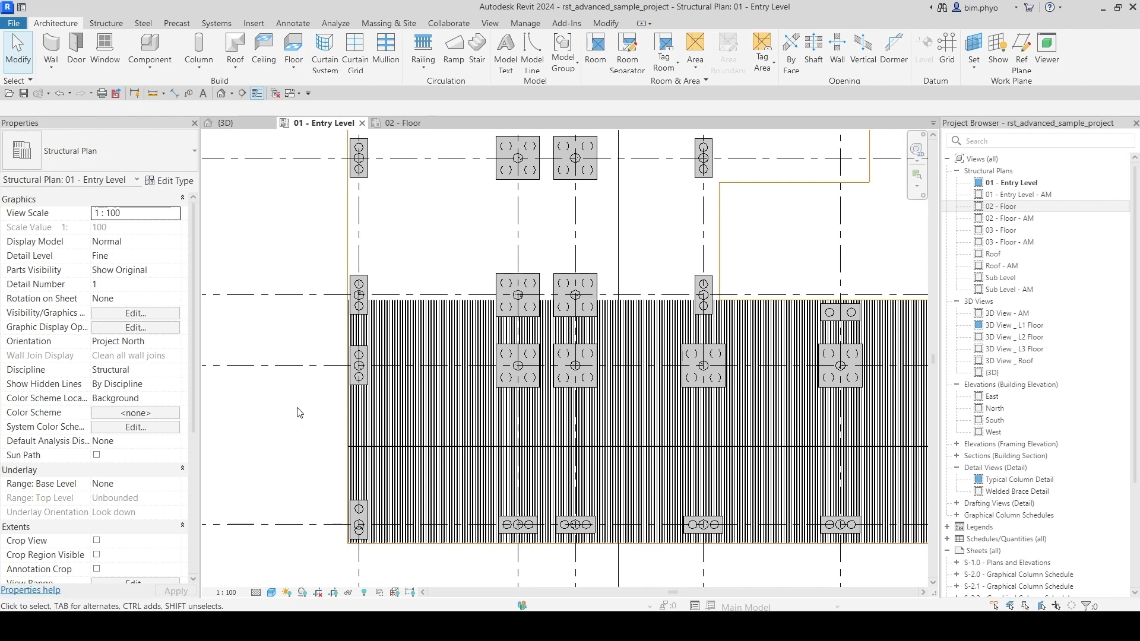
{"action": "key", "text": "v"}
{"action": "key", "text": "v"}
{"action": "left_click", "coordinate": [667, 344]}
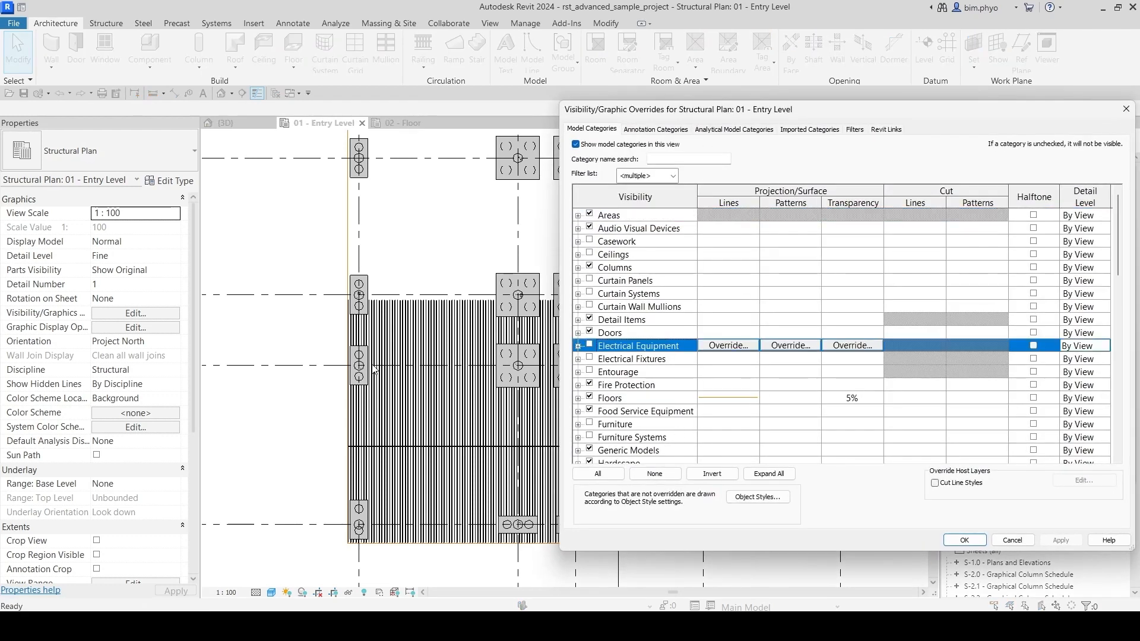
{"action": "key", "text": "Escape"}
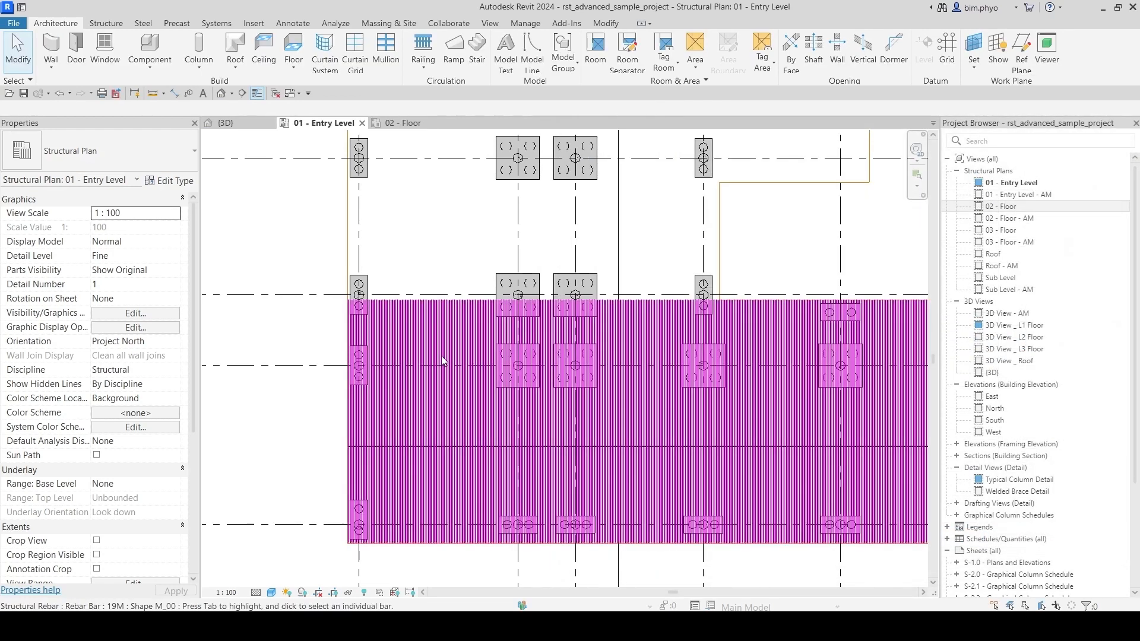
Step: Select the rebar set in the southern floor slab to identify its category, and clear the selection
{"action": "left_click", "coordinate": [441, 360]}
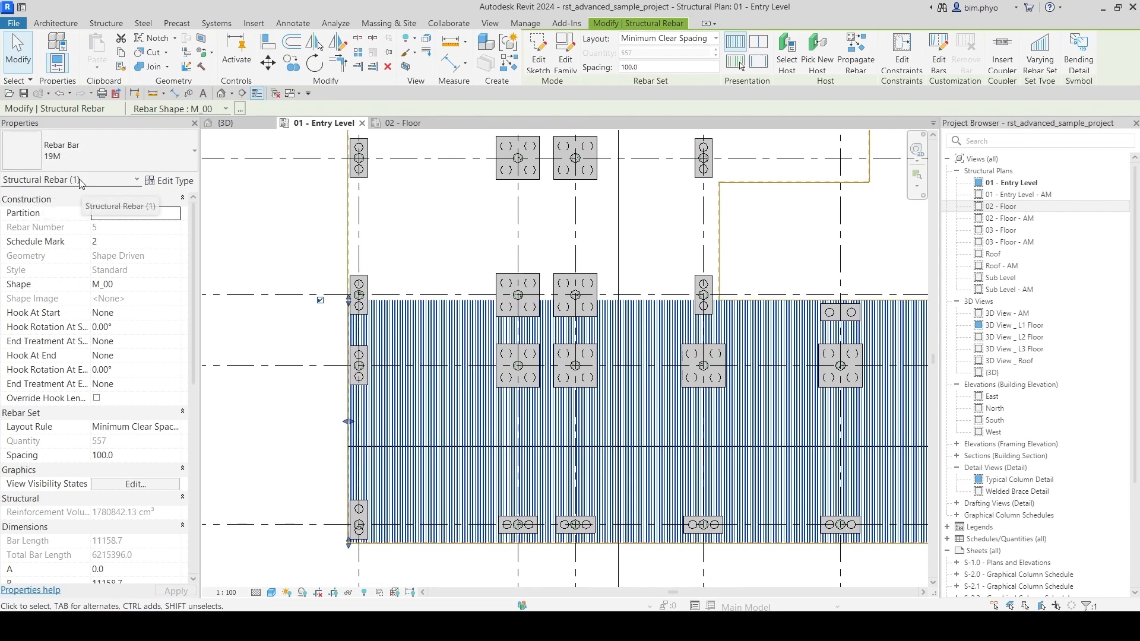
{"action": "left_click", "coordinate": [259, 229]}
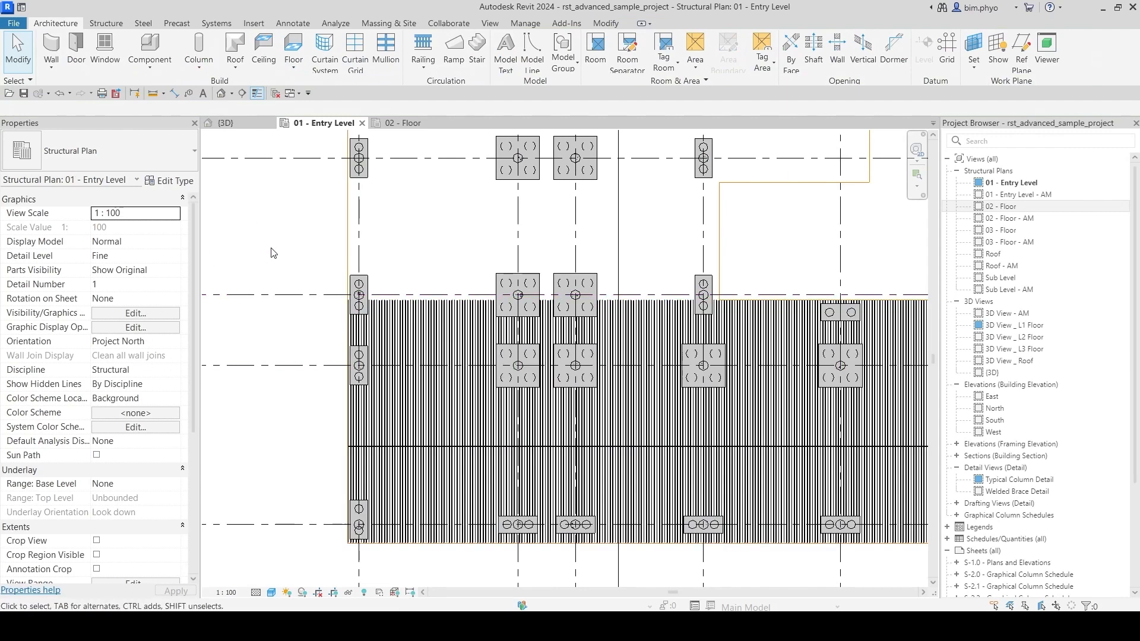
Step: Override the Structural Rebar category's projection line pattern with Hidden in the plan's Visibility/Graphic Overrides
{"action": "left_click", "coordinate": [101, 315]}
{"action": "key", "text": "Escape"}
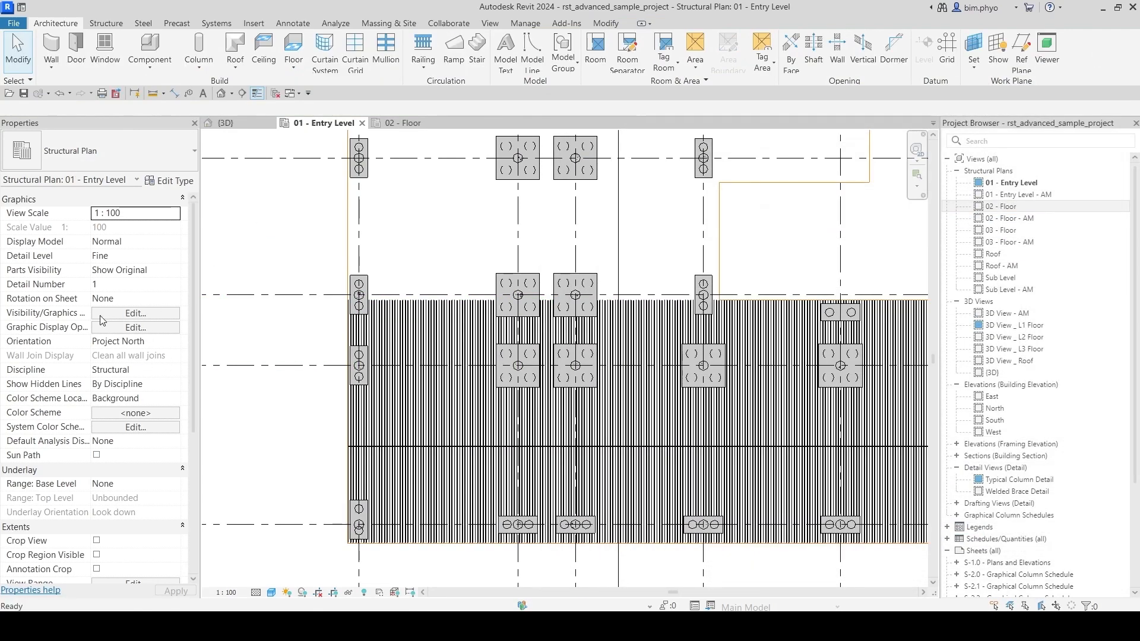
{"action": "left_click", "coordinate": [116, 313]}
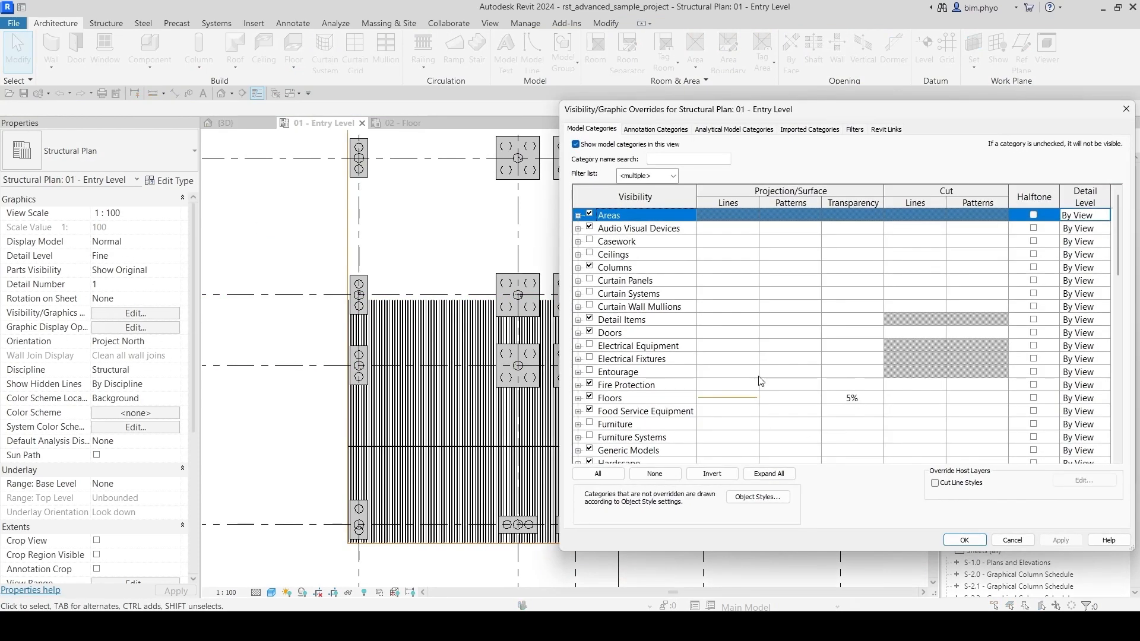
{"action": "left_click", "coordinate": [643, 386]}
{"action": "scroll", "coordinate": [648, 374], "scroll_direction": "down", "scroll_amount": 14}
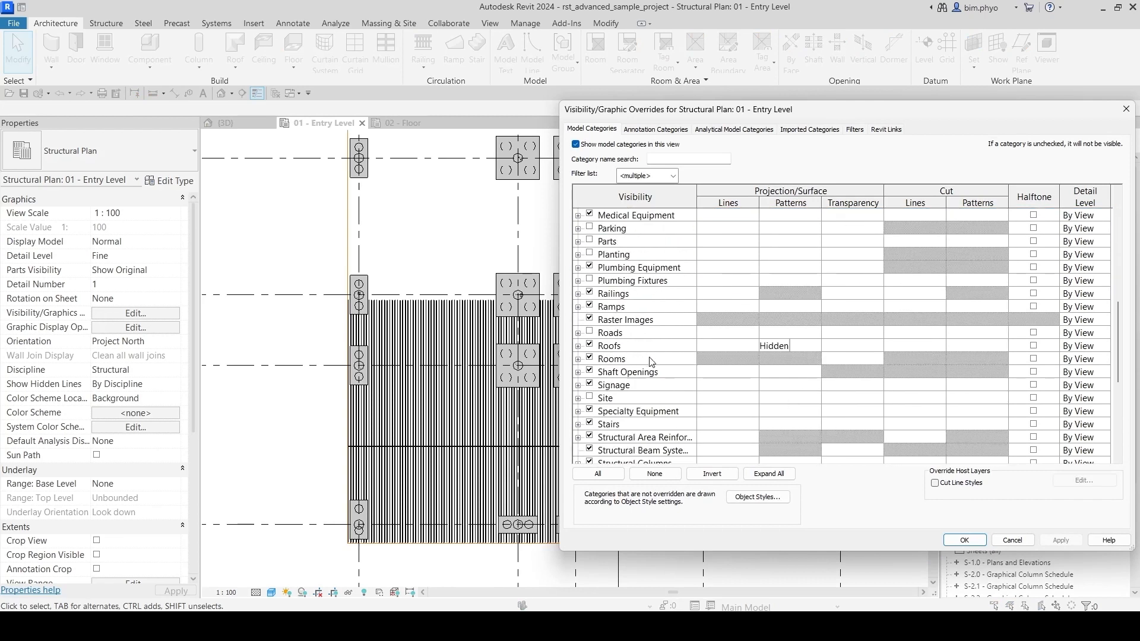
{"action": "scroll", "coordinate": [652, 365], "scroll_direction": "down", "scroll_amount": 2}
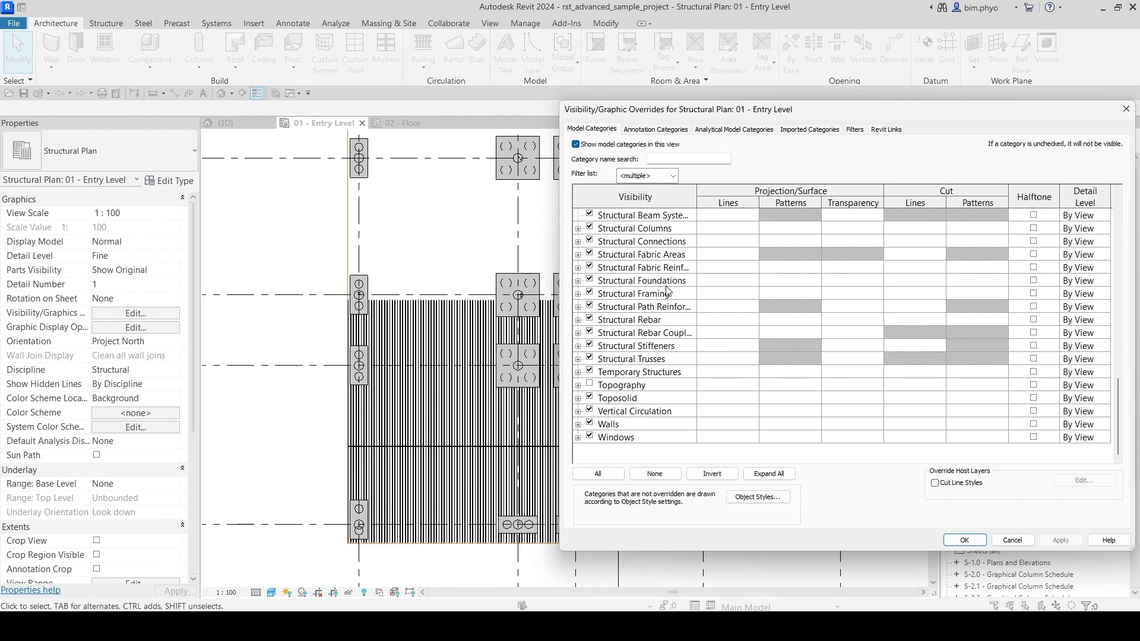
{"action": "left_click", "coordinate": [658, 320]}
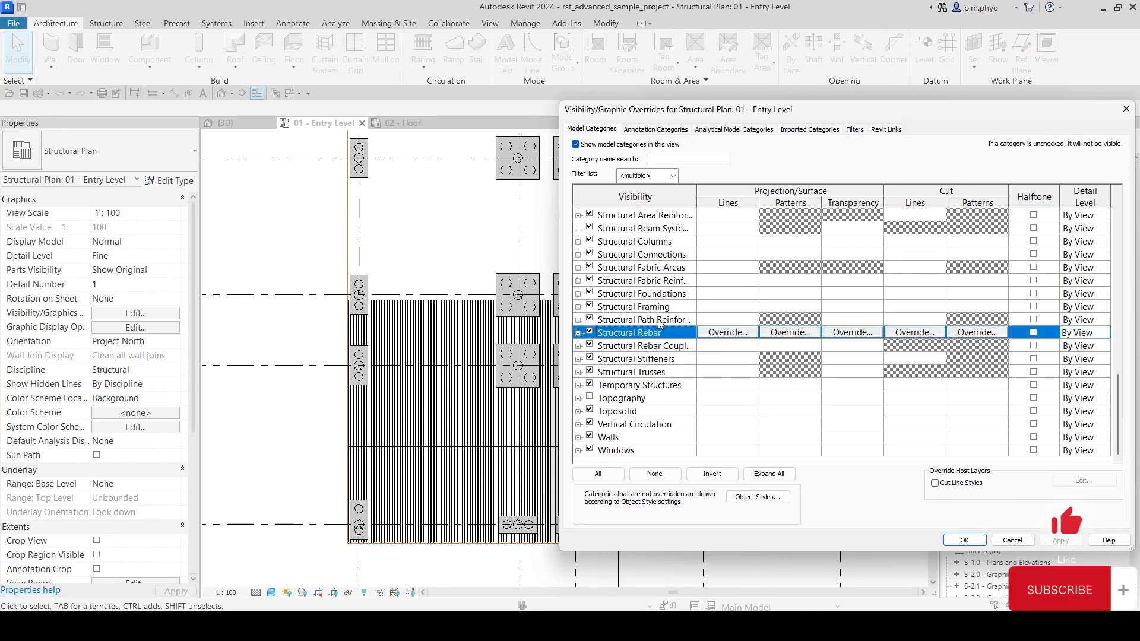
{"action": "scroll", "coordinate": [669, 317], "scroll_direction": "up", "scroll_amount": 1}
{"action": "left_click", "coordinate": [742, 336]}
{"action": "left_click", "coordinate": [868, 310]}
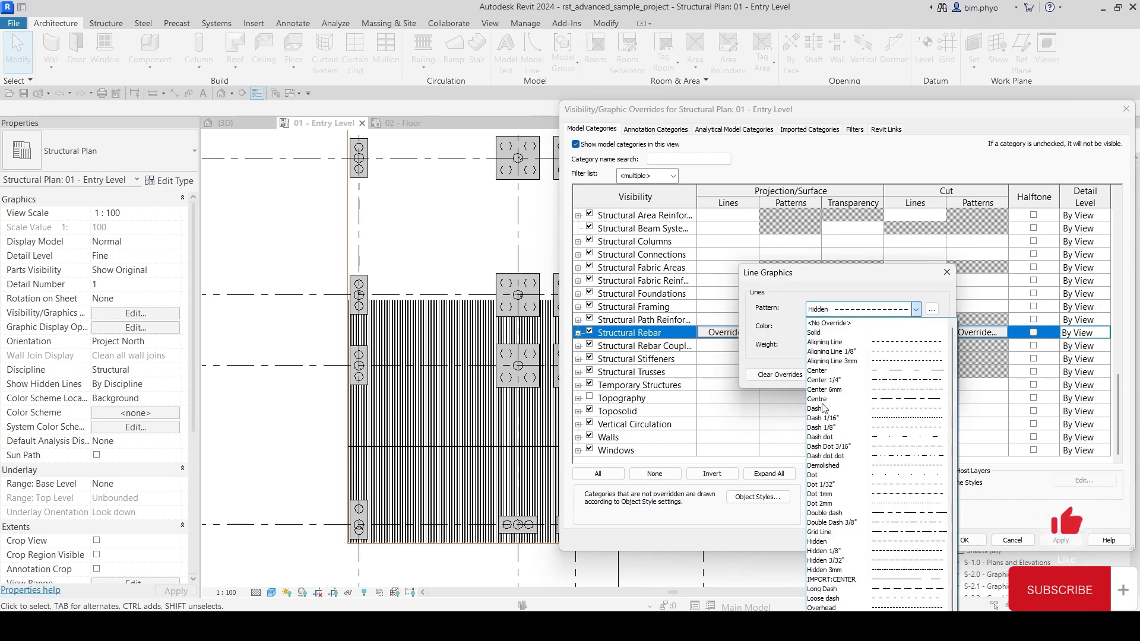
{"action": "left_click", "coordinate": [829, 544]}
Step: Set the Structural Rebar projection line color to green and apply the override
{"action": "left_click", "coordinate": [831, 327]}
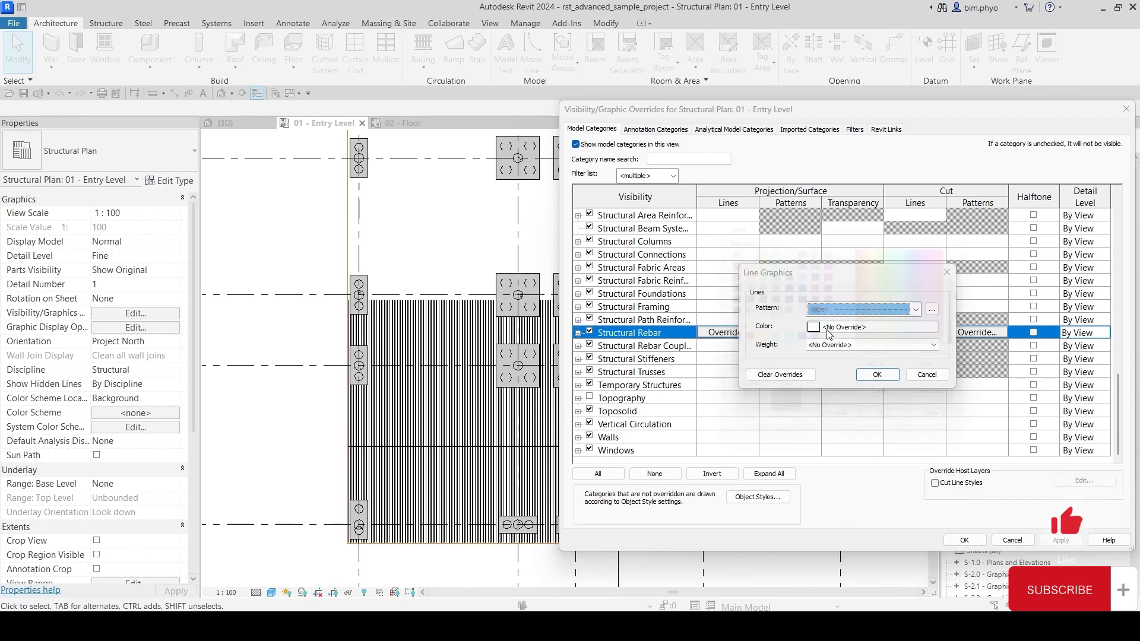
{"action": "left_click", "coordinate": [770, 340]}
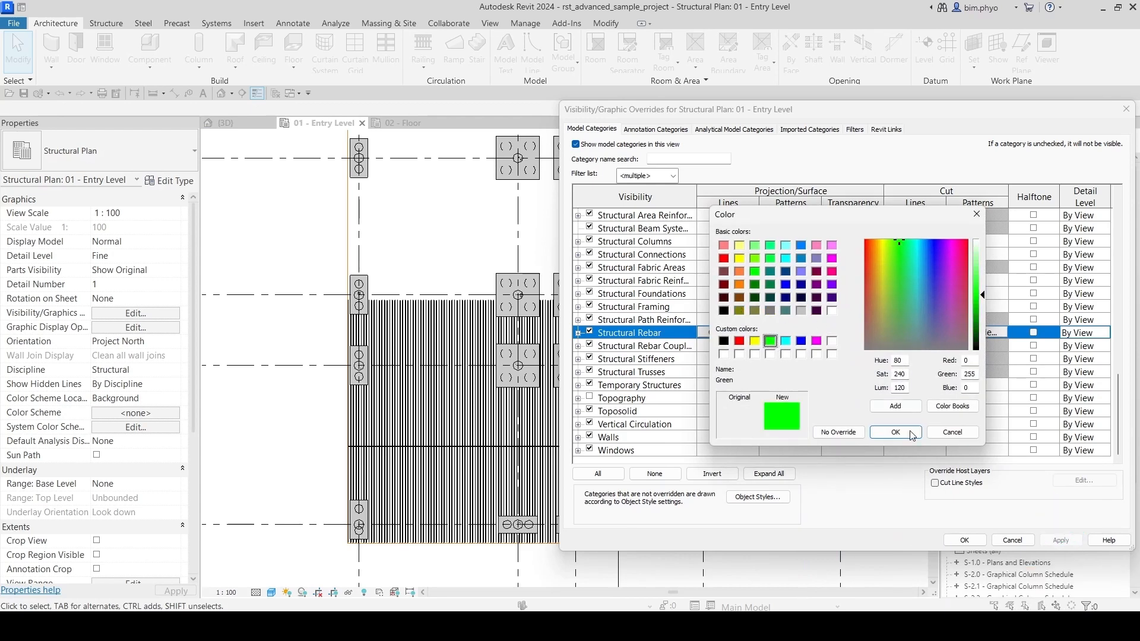
{"action": "left_click", "coordinate": [895, 432]}
{"action": "left_click", "coordinate": [876, 376]}
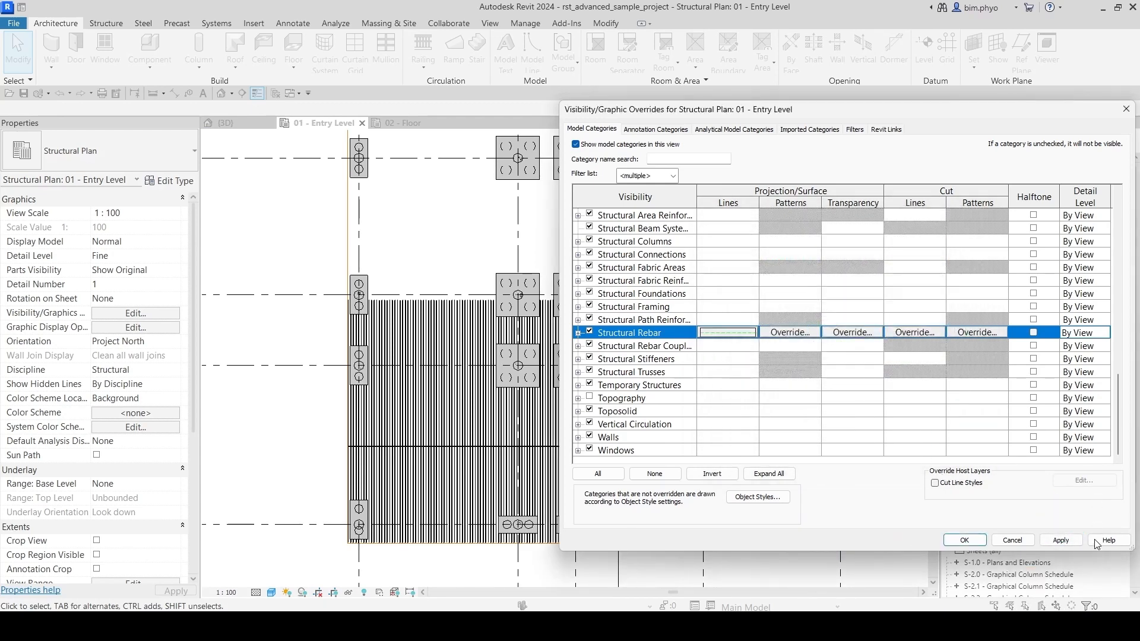
{"action": "left_click", "coordinate": [1062, 541]}
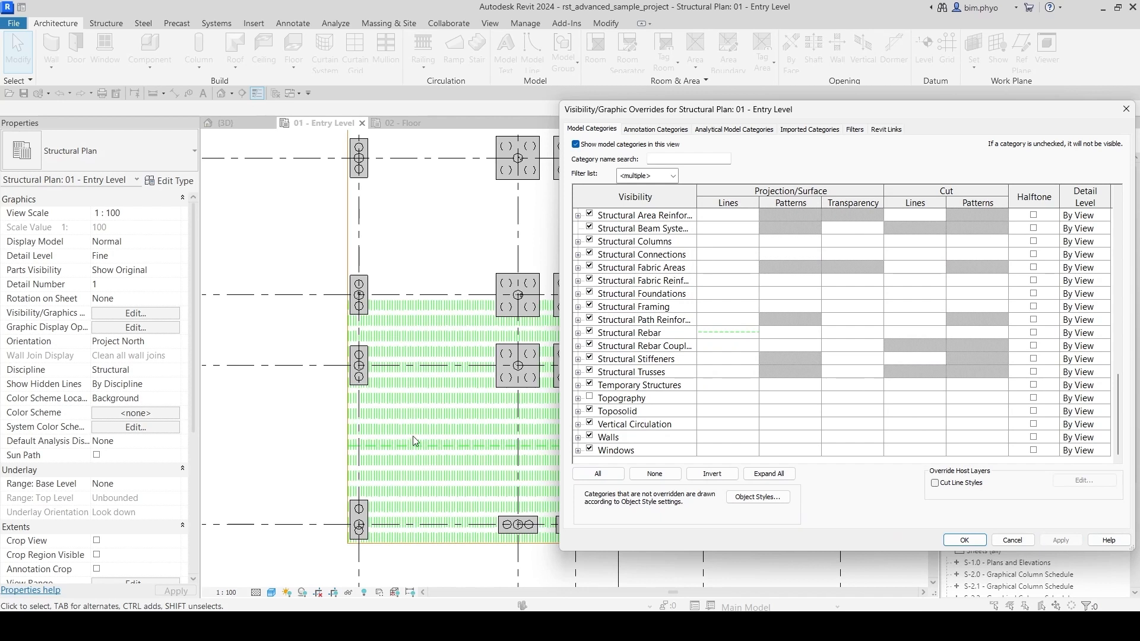
Step: Change the Structural Rebar projection line pattern to Hidden 1/8", apply it and close the overrides dialog
{"action": "left_click", "coordinate": [726, 332]}
{"action": "left_click", "coordinate": [726, 332]}
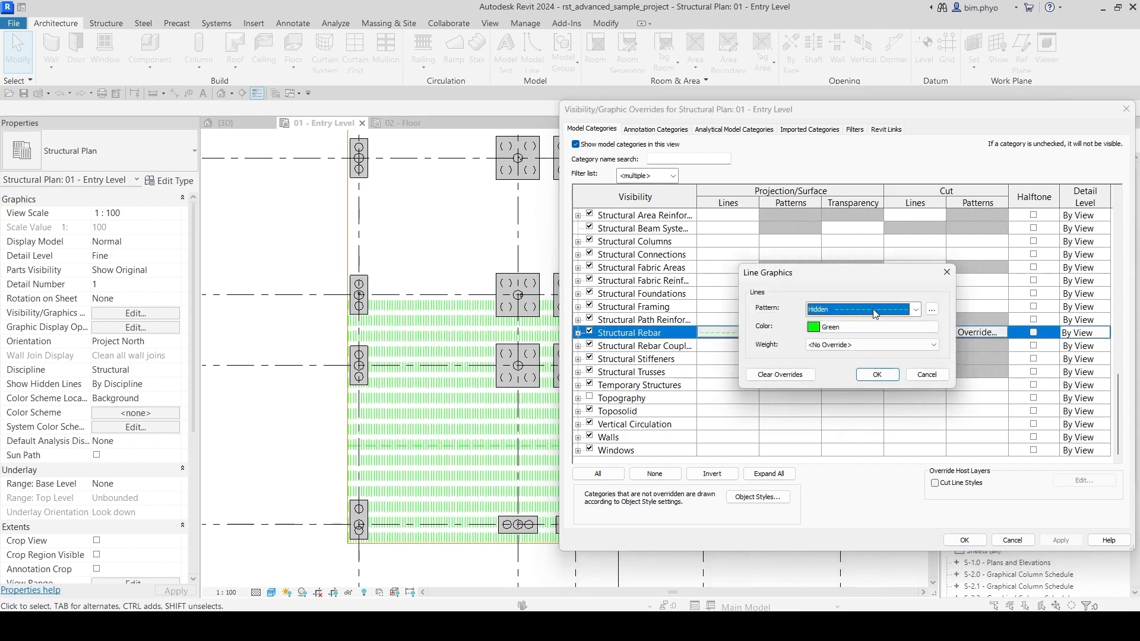
{"action": "left_click", "coordinate": [853, 309]}
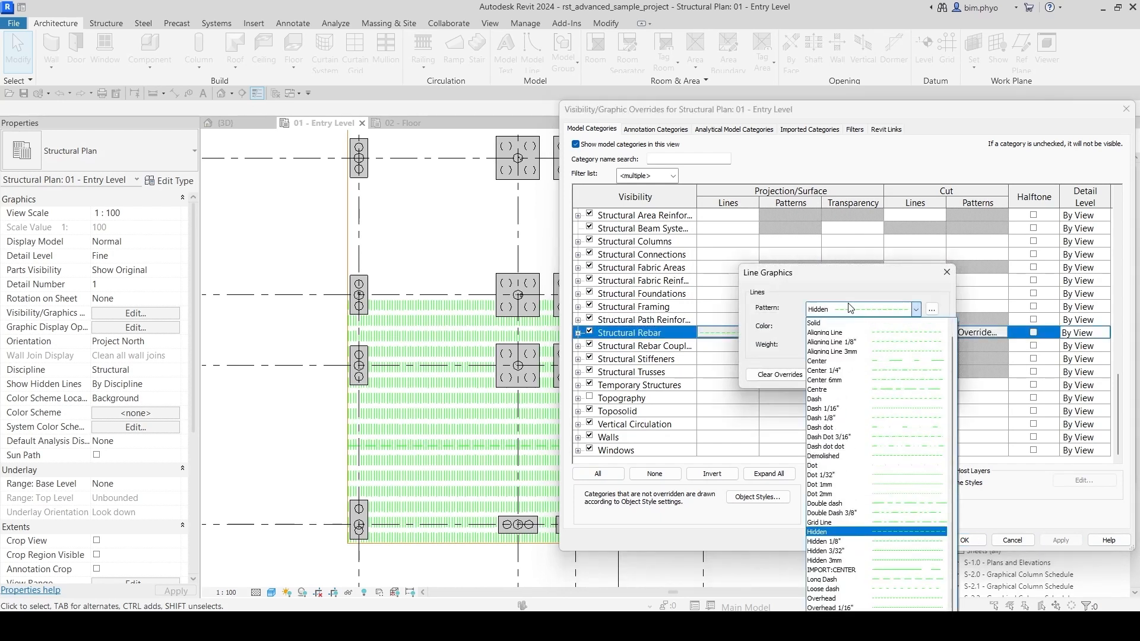
{"action": "left_click", "coordinate": [852, 543]}
{"action": "left_click", "coordinate": [877, 375]}
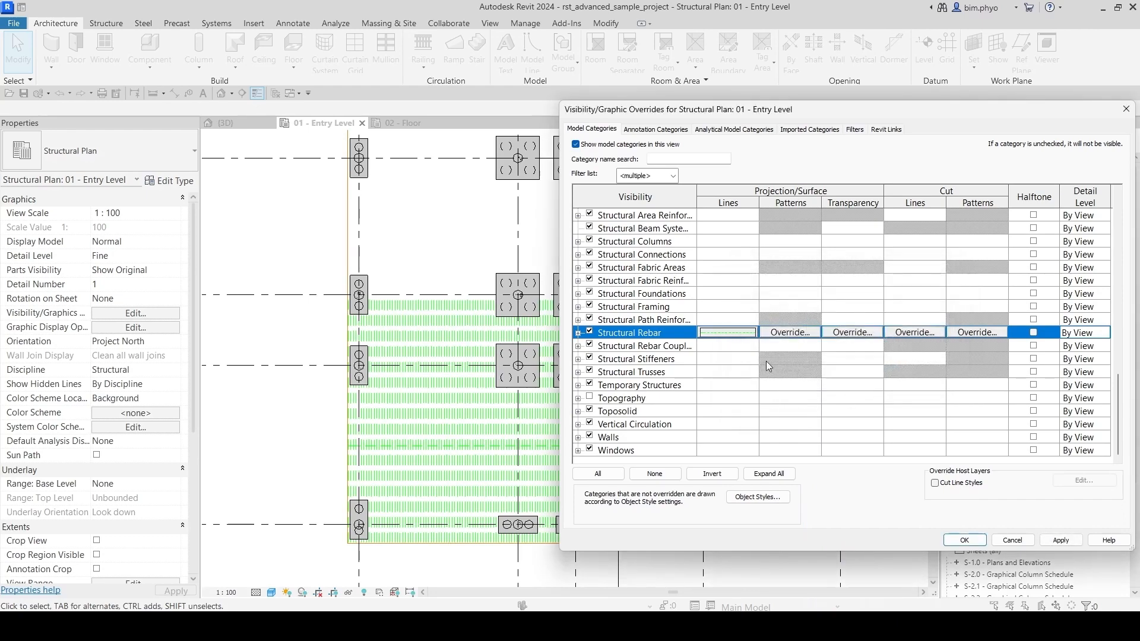
{"action": "left_click", "coordinate": [1062, 540]}
{"action": "left_click", "coordinate": [964, 540]}
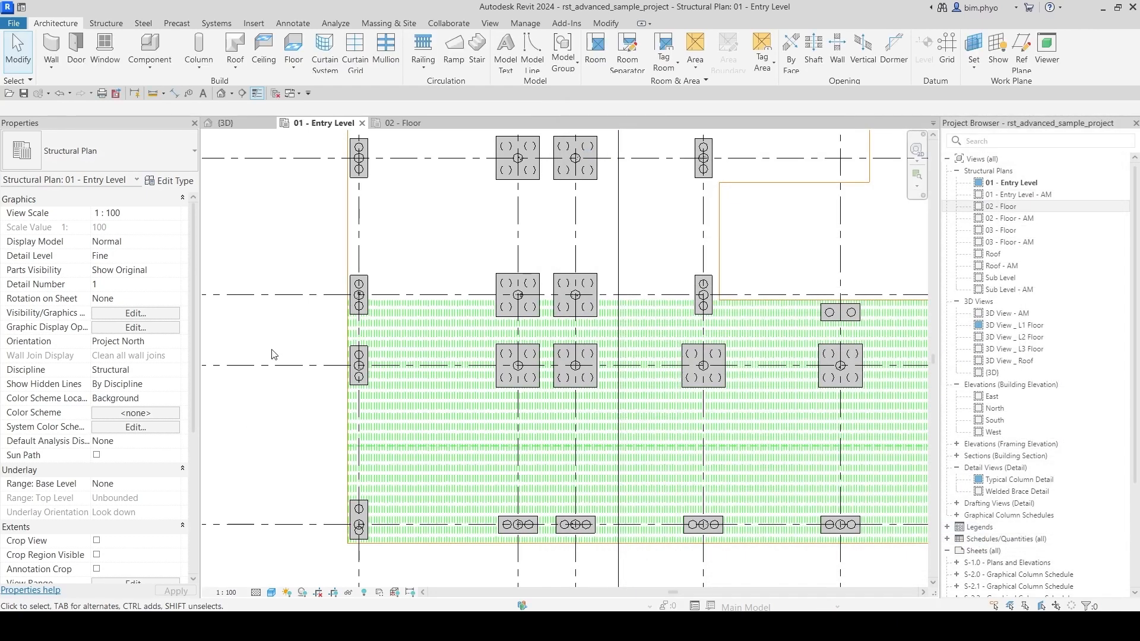
Step: Examine the rebar display across the southern floor slab and around the walls at its east end
{"action": "middle_click_drag", "start_coordinate": [757, 369], "coordinate": [681, 374]}
{"action": "scroll", "coordinate": [551, 403], "scroll_direction": "down", "scroll_amount": 3}
{"action": "scroll", "coordinate": [844, 367], "scroll_direction": "up", "scroll_amount": 4}
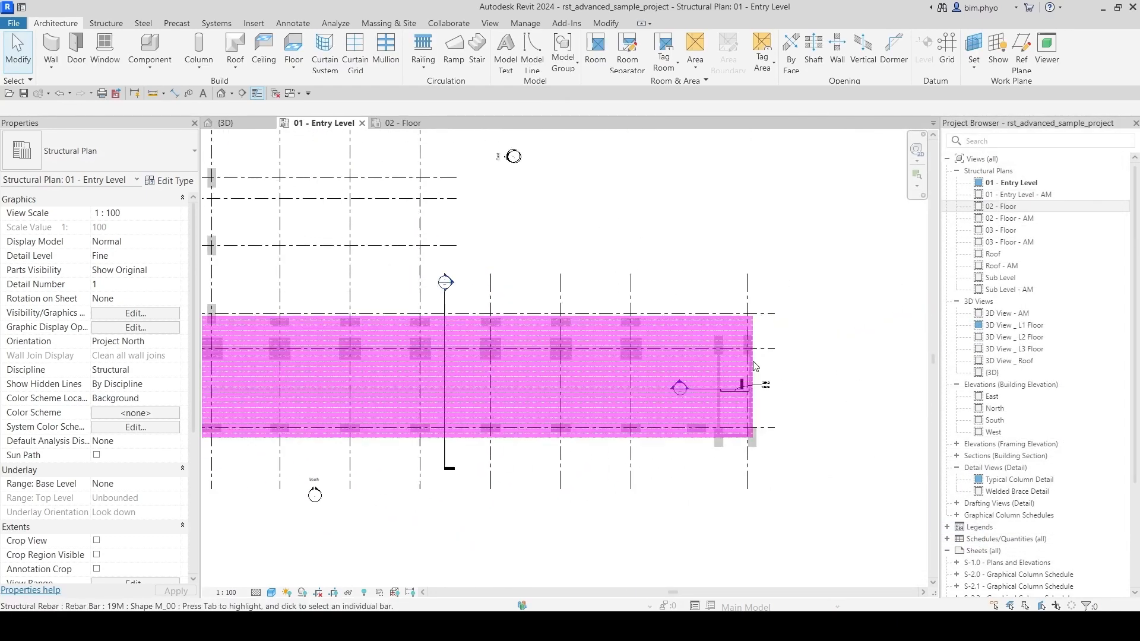
{"action": "scroll", "coordinate": [755, 356], "scroll_direction": "up", "scroll_amount": 5}
{"action": "middle_click_drag", "start_coordinate": [447, 499], "coordinate": [630, 413]}
{"action": "scroll", "coordinate": [630, 415], "scroll_direction": "down", "scroll_amount": 3}
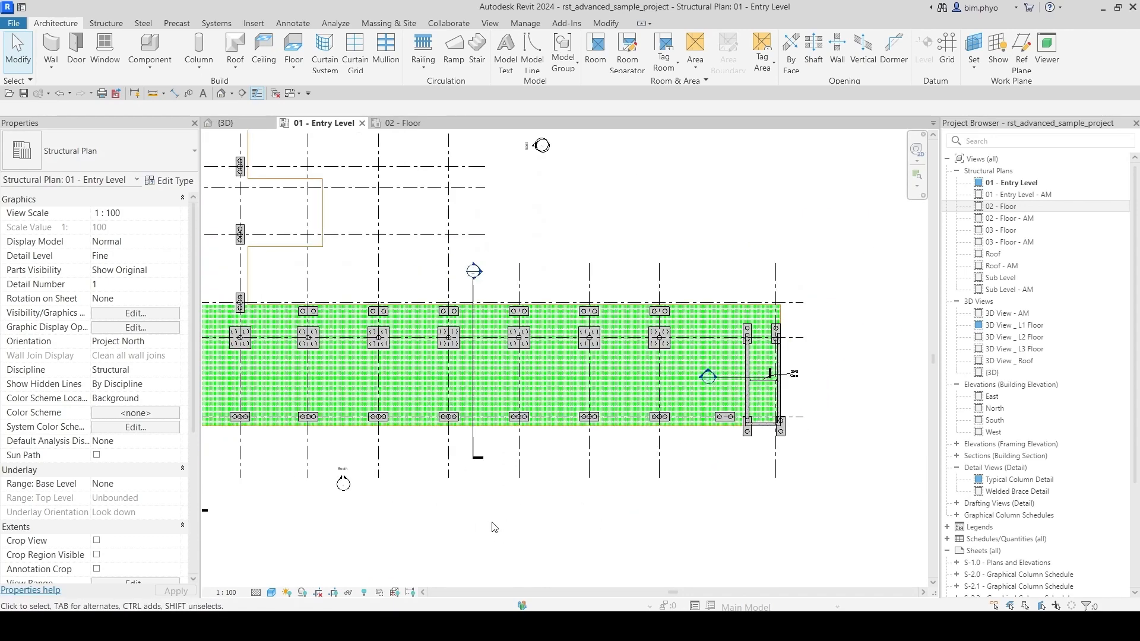
{"action": "middle_click_drag", "start_coordinate": [488, 512], "coordinate": [656, 513]}
{"action": "scroll", "coordinate": [322, 506], "scroll_direction": "down", "scroll_amount": 1}
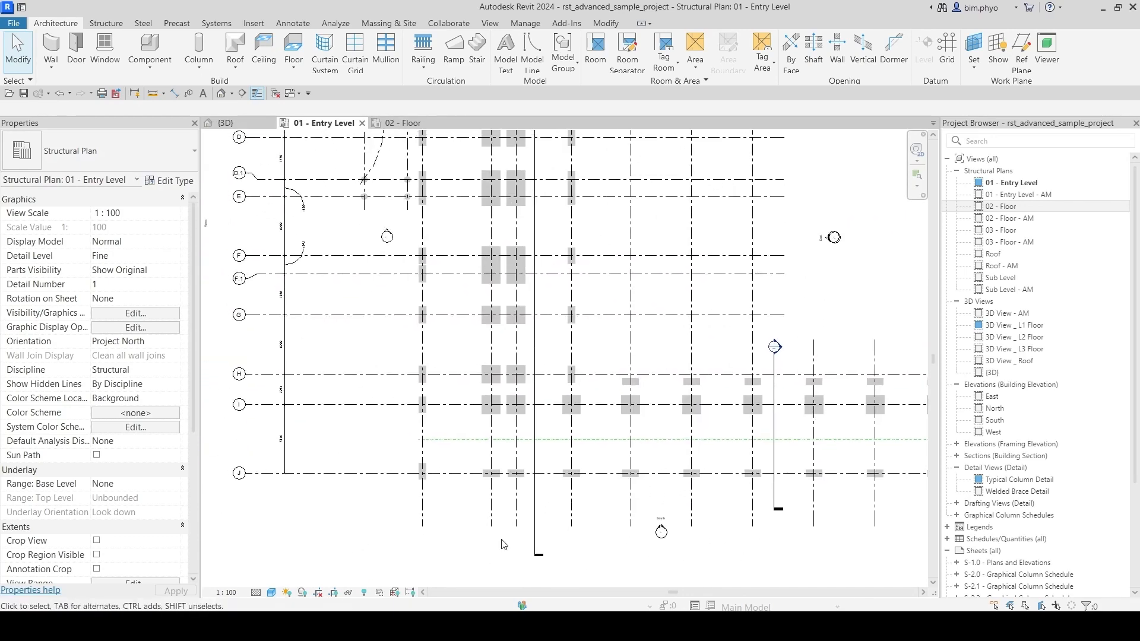
{"action": "middle_click_drag", "start_coordinate": [323, 506], "coordinate": [503, 545]}
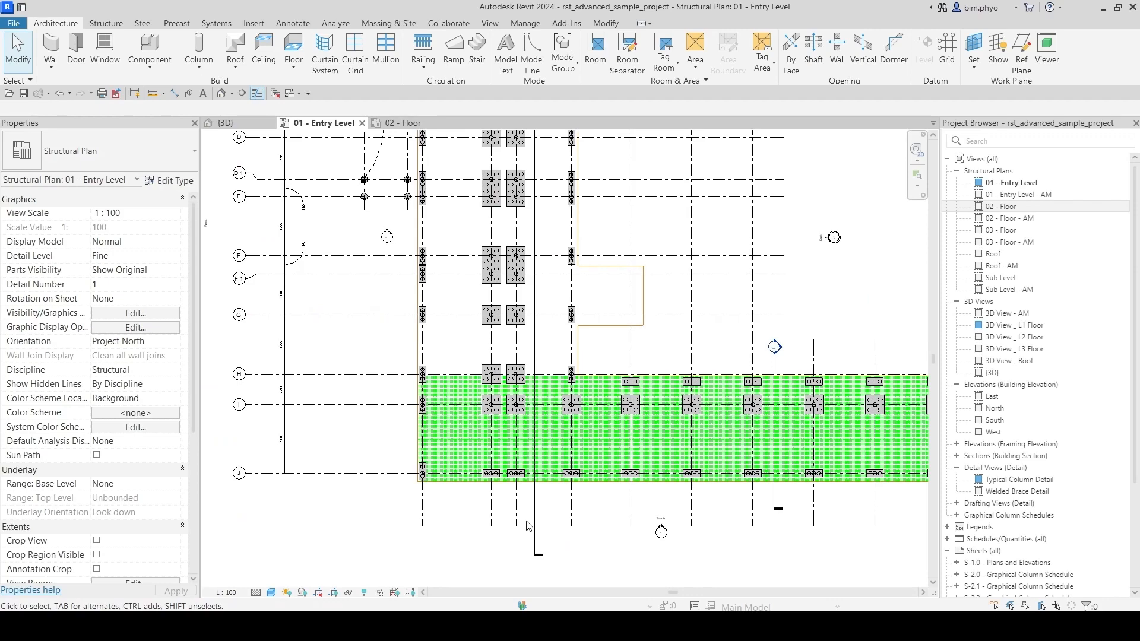
{"action": "middle_click_drag", "start_coordinate": [603, 277], "coordinate": [581, 348]}
{"action": "middle_click_drag", "start_coordinate": [790, 402], "coordinate": [466, 371]}
{"action": "scroll", "coordinate": [638, 521], "scroll_direction": "up", "scroll_amount": 5}
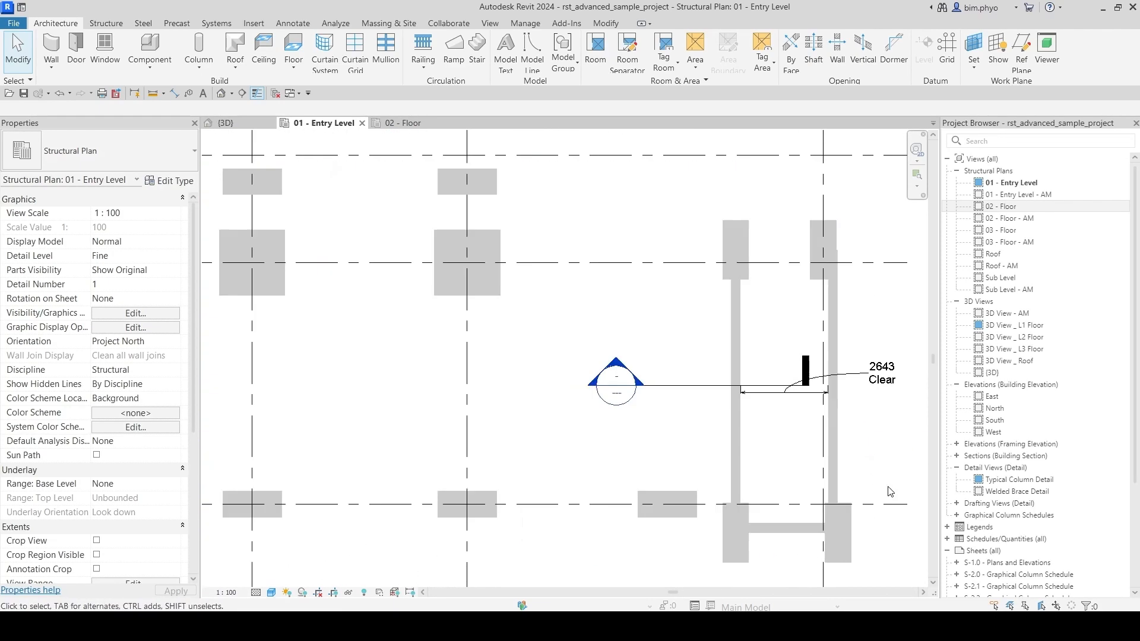
{"action": "middle_click_drag", "start_coordinate": [888, 488], "coordinate": [829, 459]}
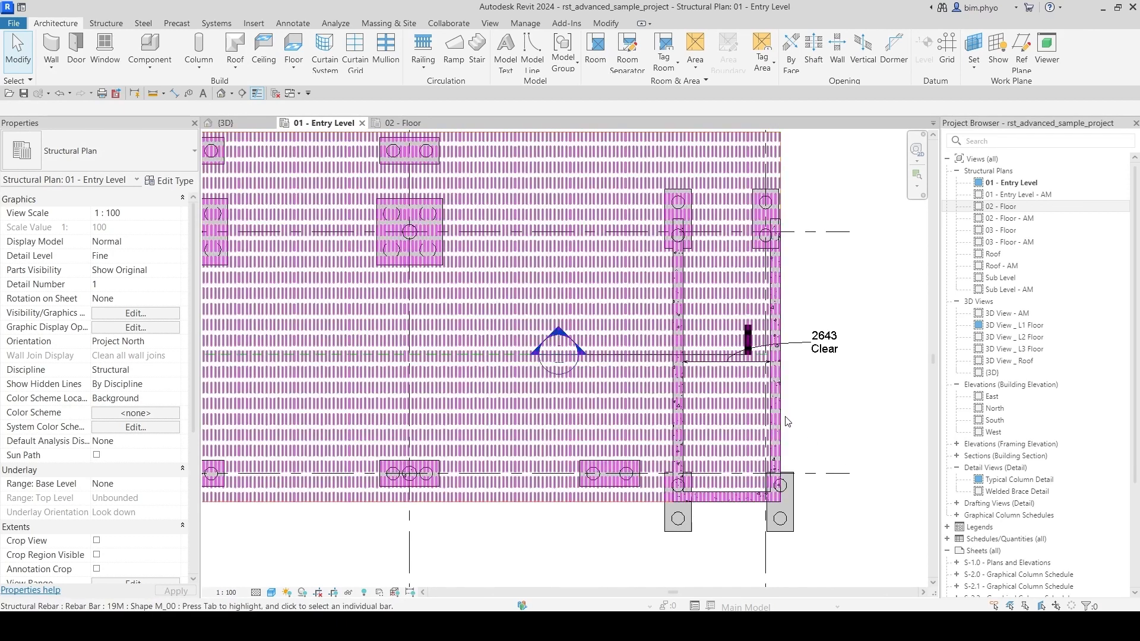
Step: Check the Walls category's settings in the plan's Visibility/Graphic Overrides and close the dialog
{"action": "key", "text": "v"}
{"action": "key", "text": "g"}
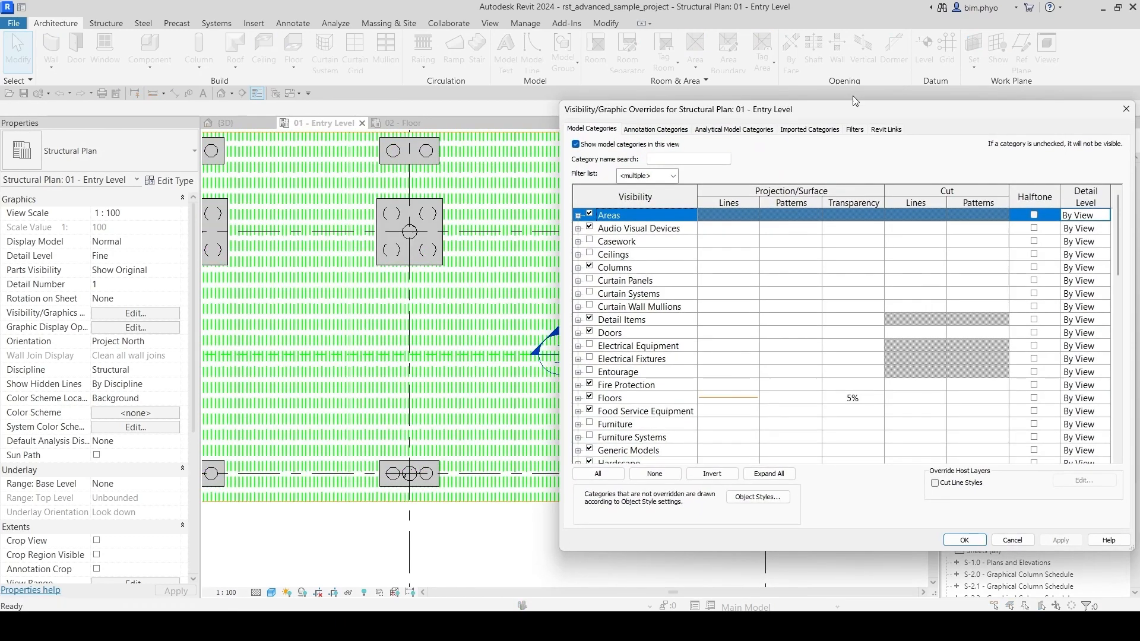
{"action": "left_click_drag", "start_coordinate": [853, 95], "coordinate": [381, 91]}
{"action": "left_click", "coordinate": [148, 347]}
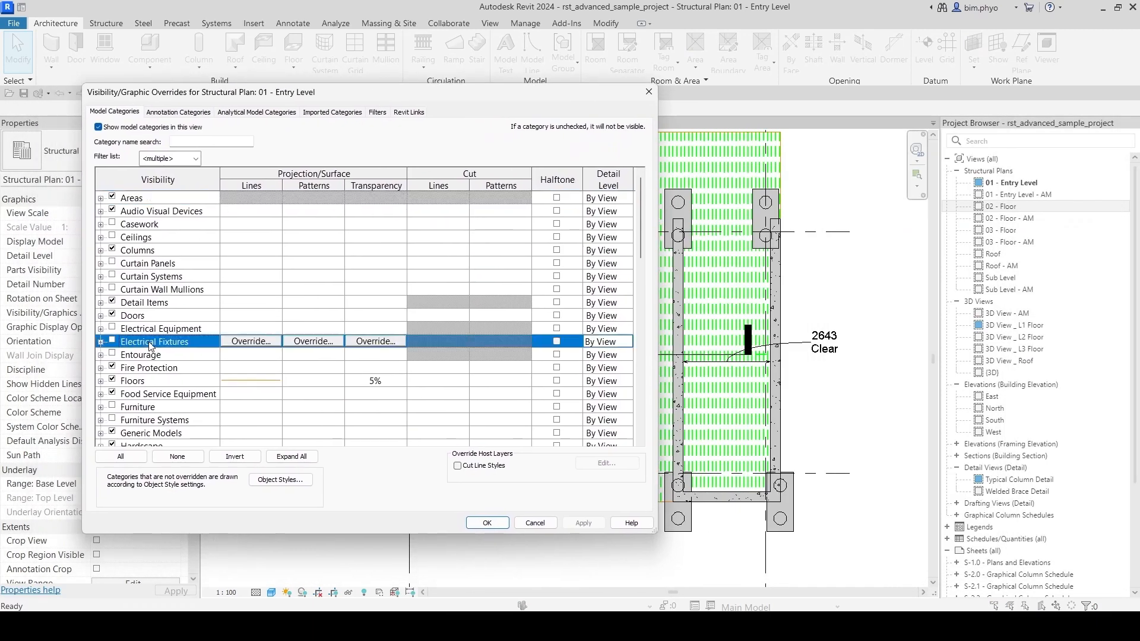
{"action": "key", "text": "w"}
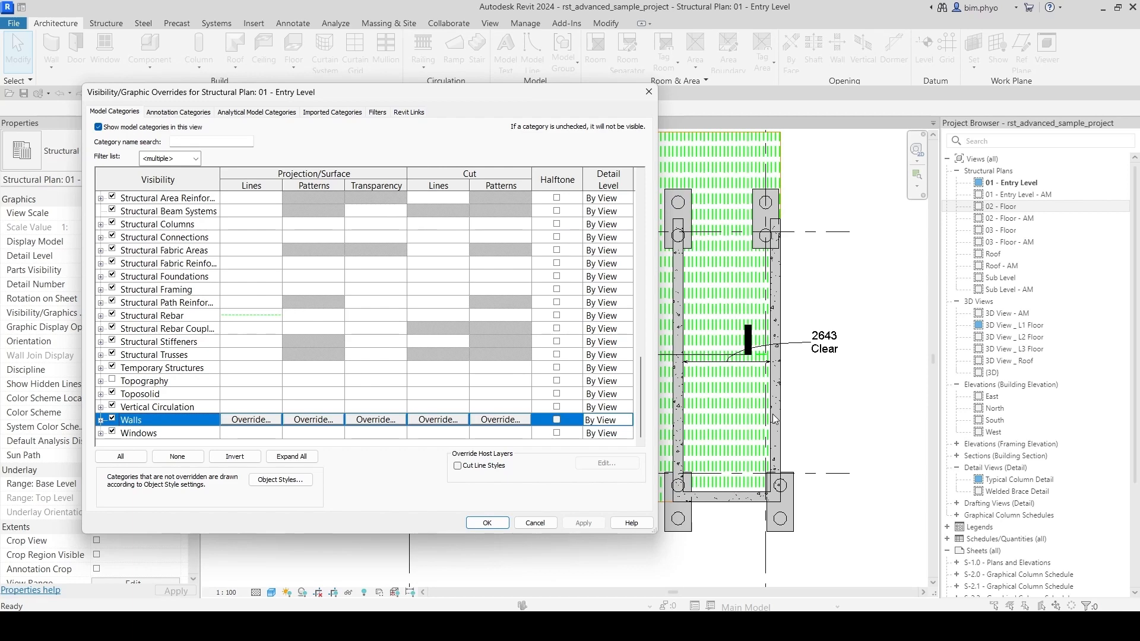
{"action": "key", "text": "Return"}
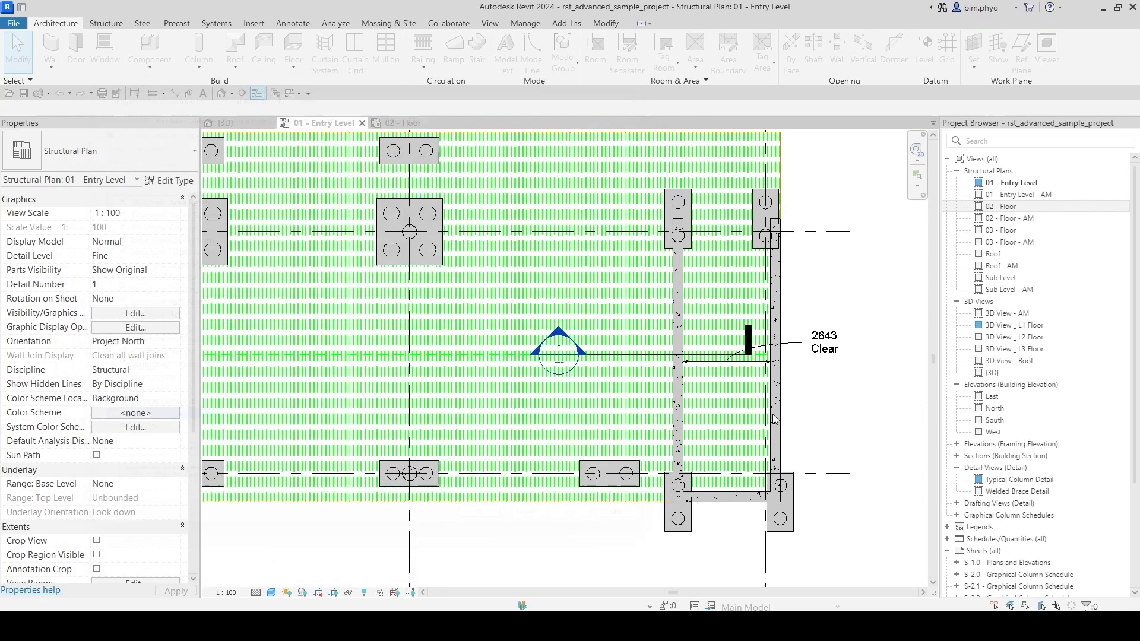
Step: Review the plan's View Range settings and close the dialog
{"action": "key", "text": "v"}
{"action": "key", "text": "r"}
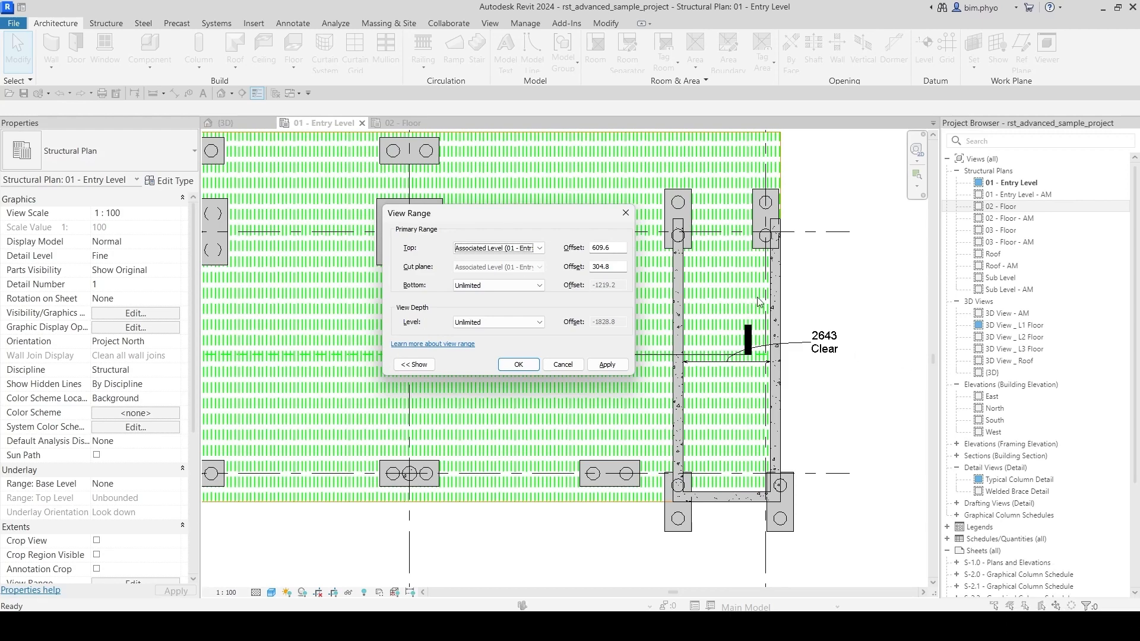
{"action": "key", "text": "Return"}
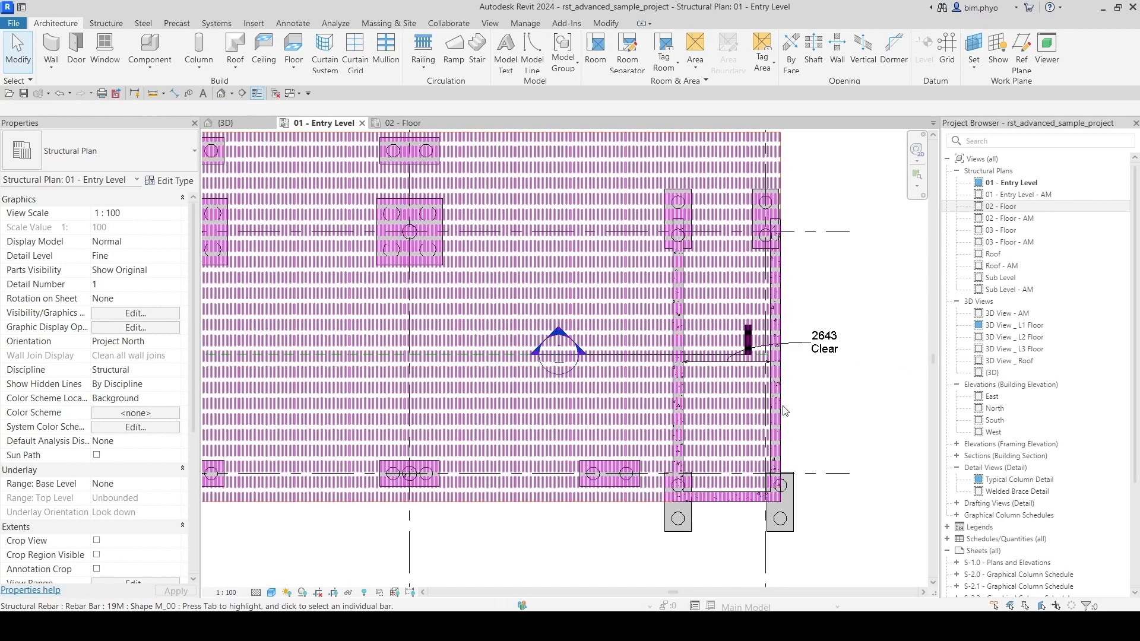
Step: Select the easternmost concrete wall of the southern slab to review its level constraints, and clear the selection
{"action": "key", "text": "Tab"}
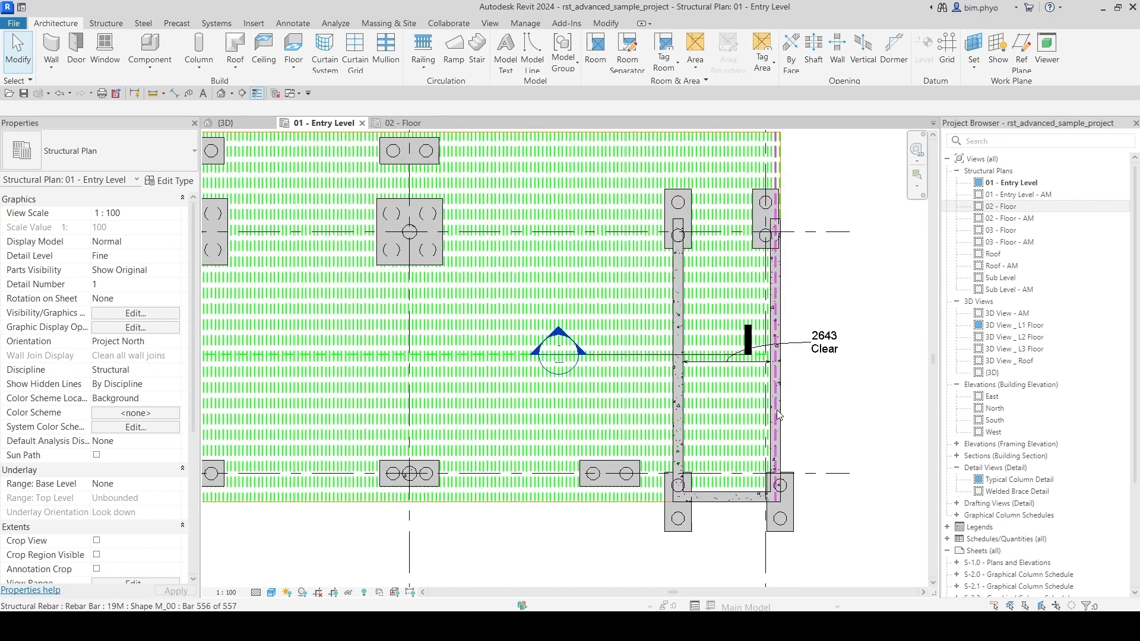
{"action": "scroll", "coordinate": [780, 414], "scroll_direction": "up", "scroll_amount": 5}
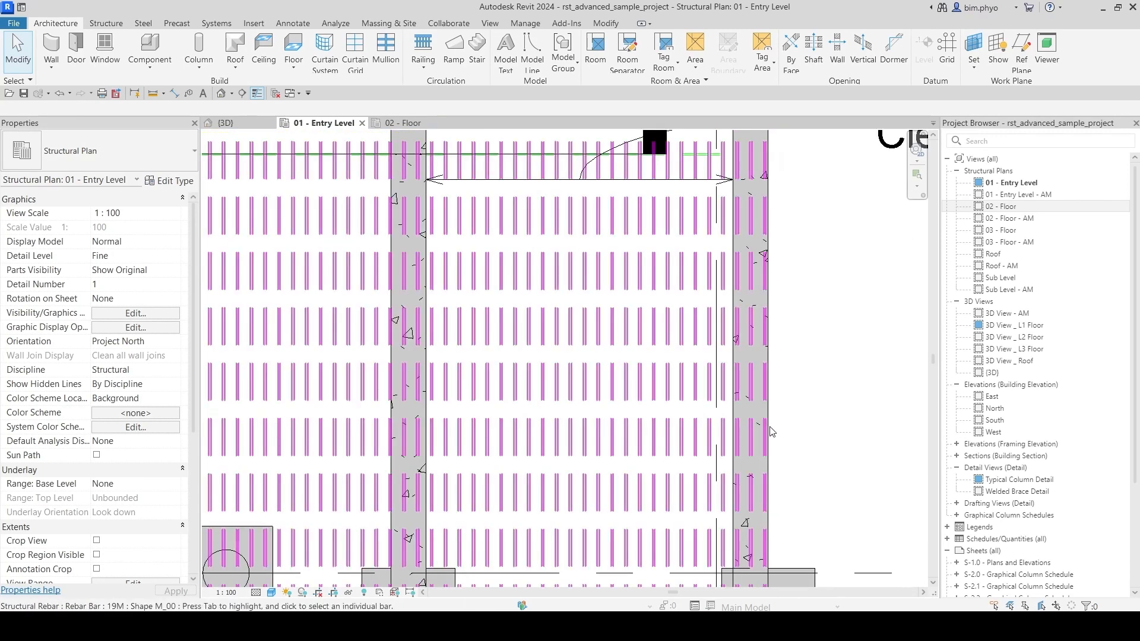
{"action": "left_click", "coordinate": [769, 437]}
{"action": "scroll", "coordinate": [769, 437], "scroll_direction": "down", "scroll_amount": 5}
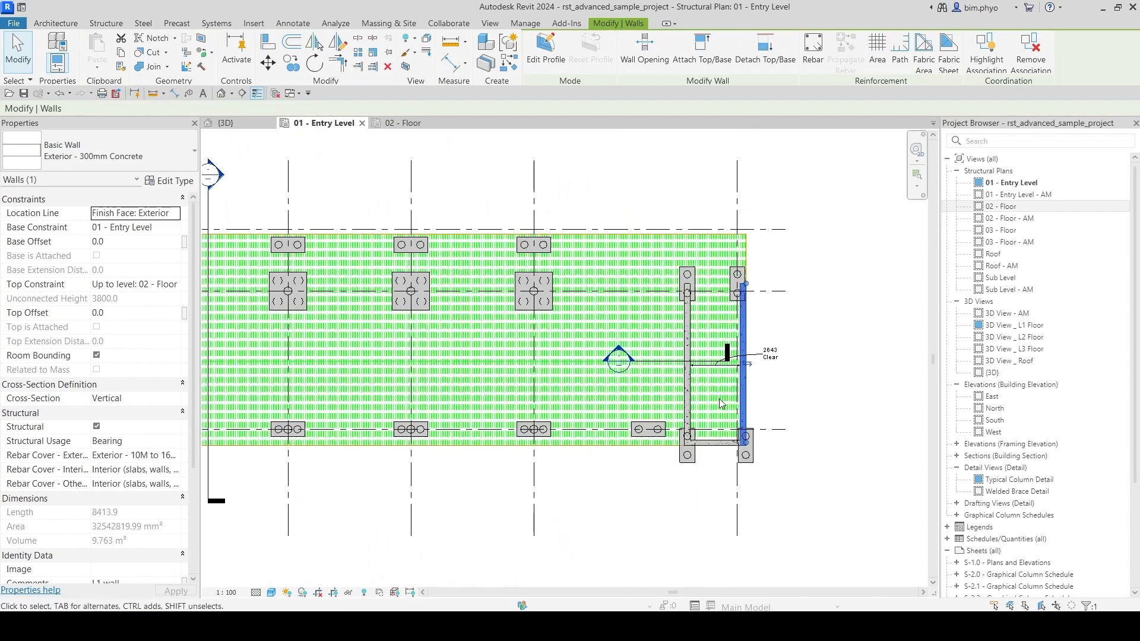
{"action": "key", "text": "ctrl"}
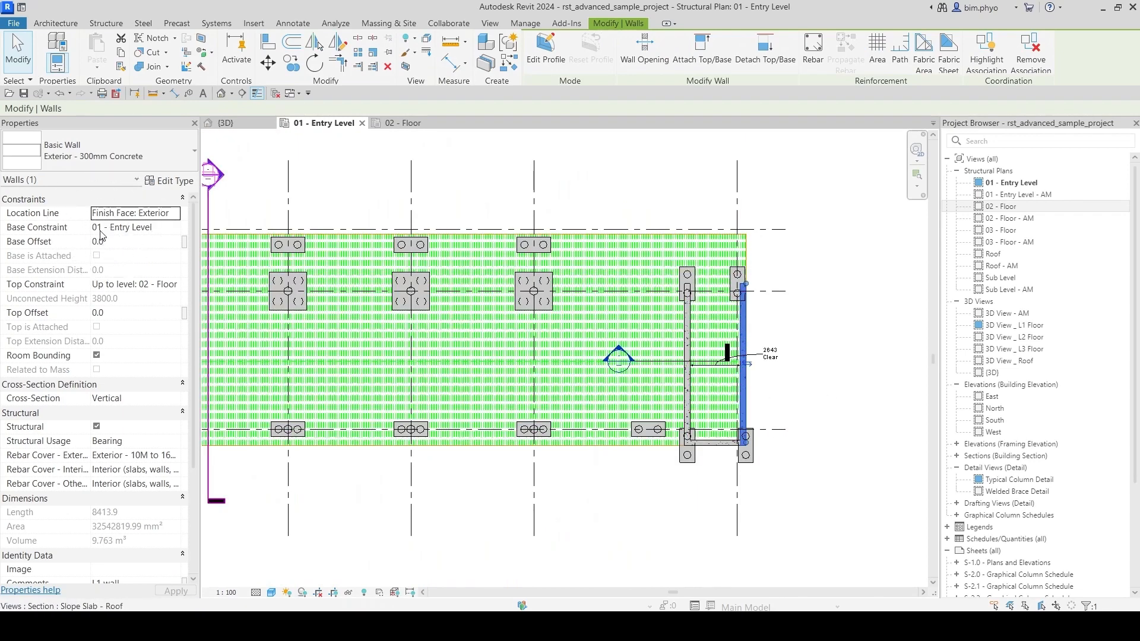
{"action": "key", "text": "ctrl"}
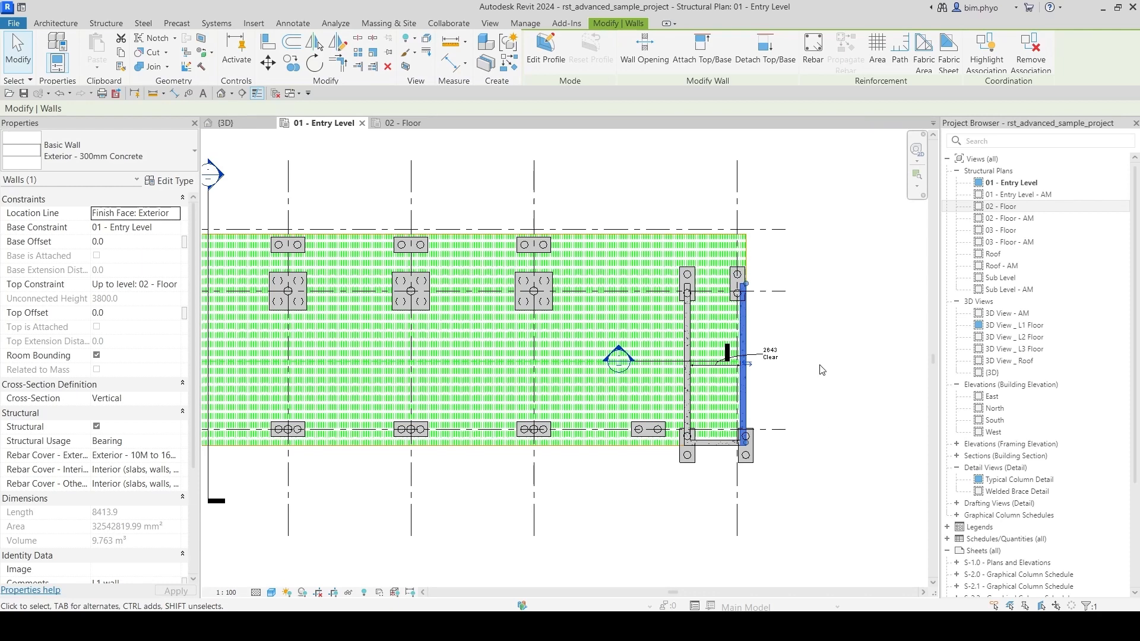
{"action": "scroll", "coordinate": [820, 337], "scroll_direction": "down", "scroll_amount": 1}
{"action": "middle_click_drag", "start_coordinate": [820, 337], "coordinate": [825, 389]}
{"action": "left_click", "coordinate": [791, 409]}
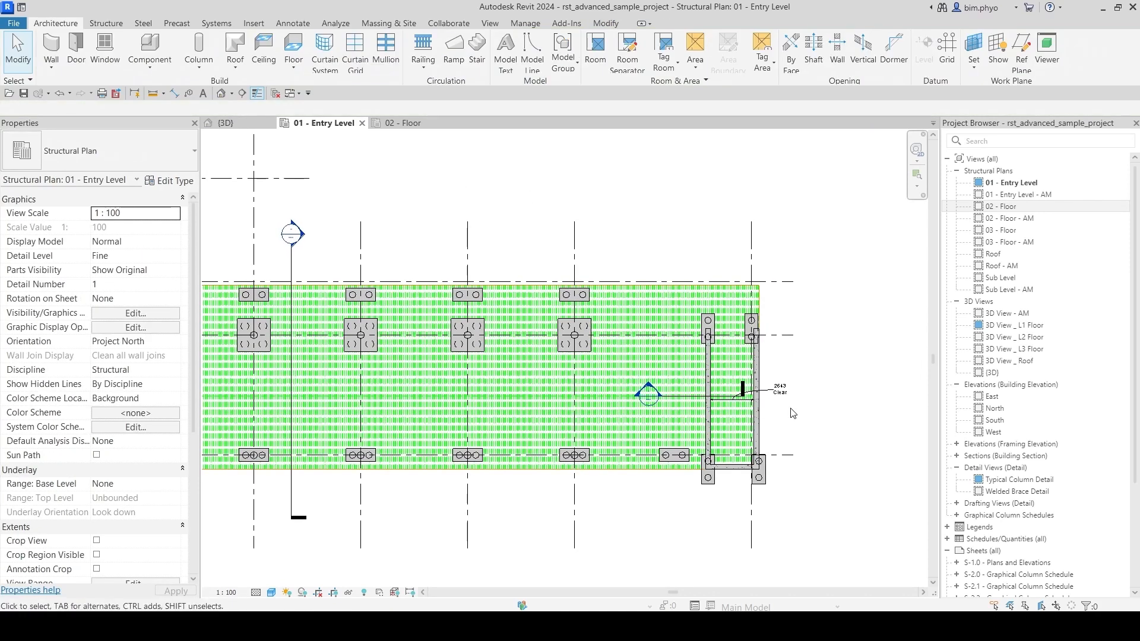
Step: Open the Visibility/Graphic Overrides for the 01 - Entry Level plan and select the Walls category
{"action": "key", "text": "v"}
{"action": "key", "text": "g"}
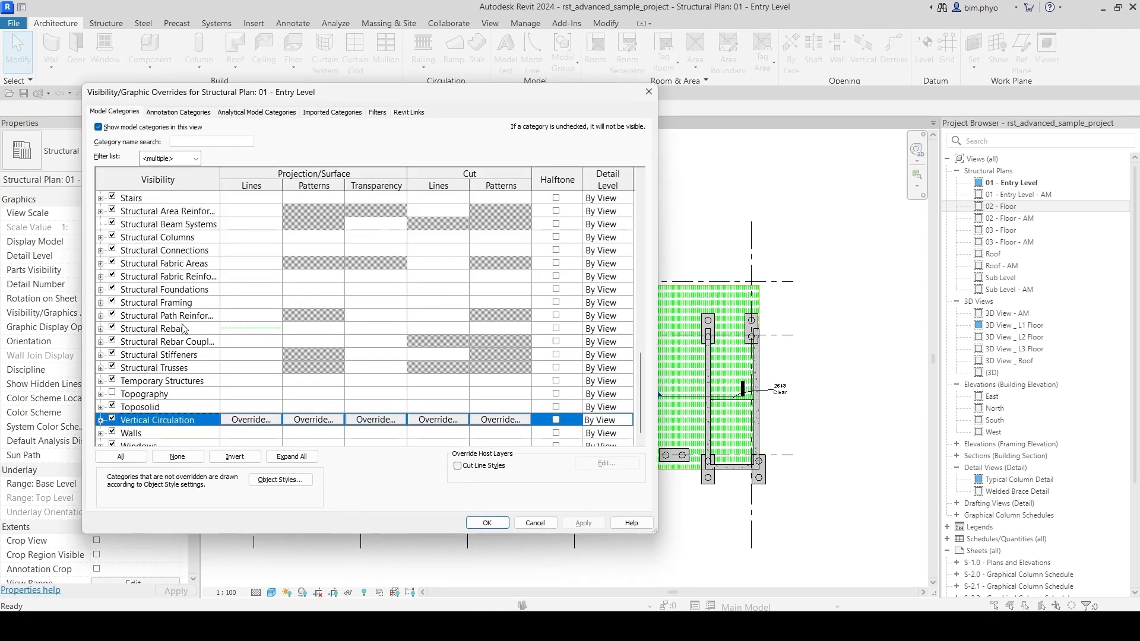
{"action": "left_click", "coordinate": [183, 329]}
{"action": "scroll", "coordinate": [174, 302], "scroll_direction": "down", "scroll_amount": 1}
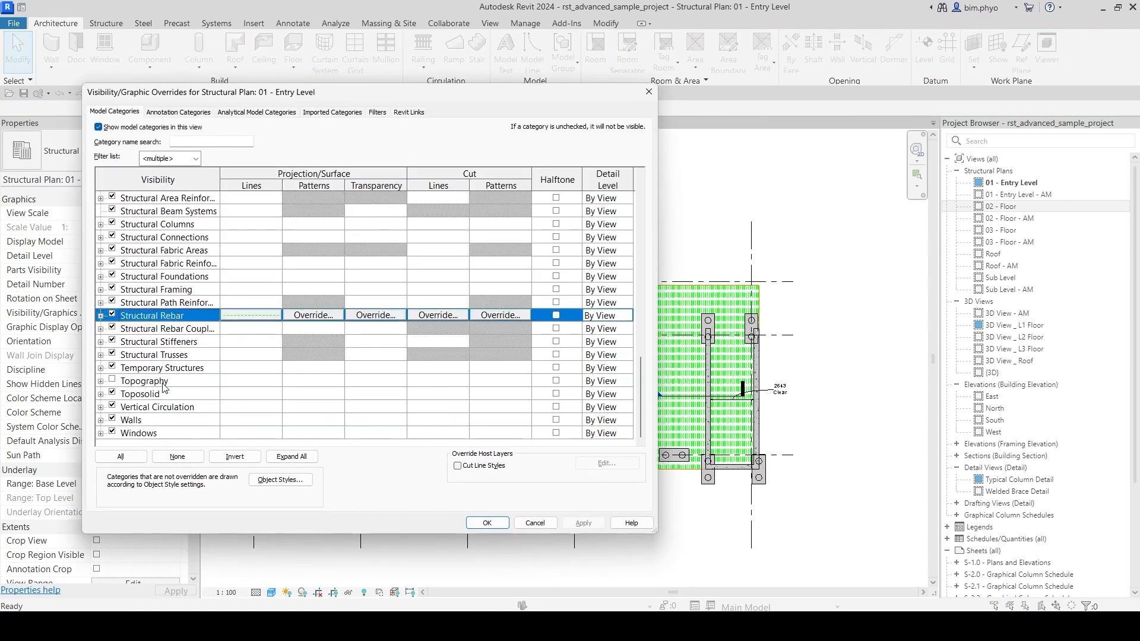
{"action": "key", "text": "w"}
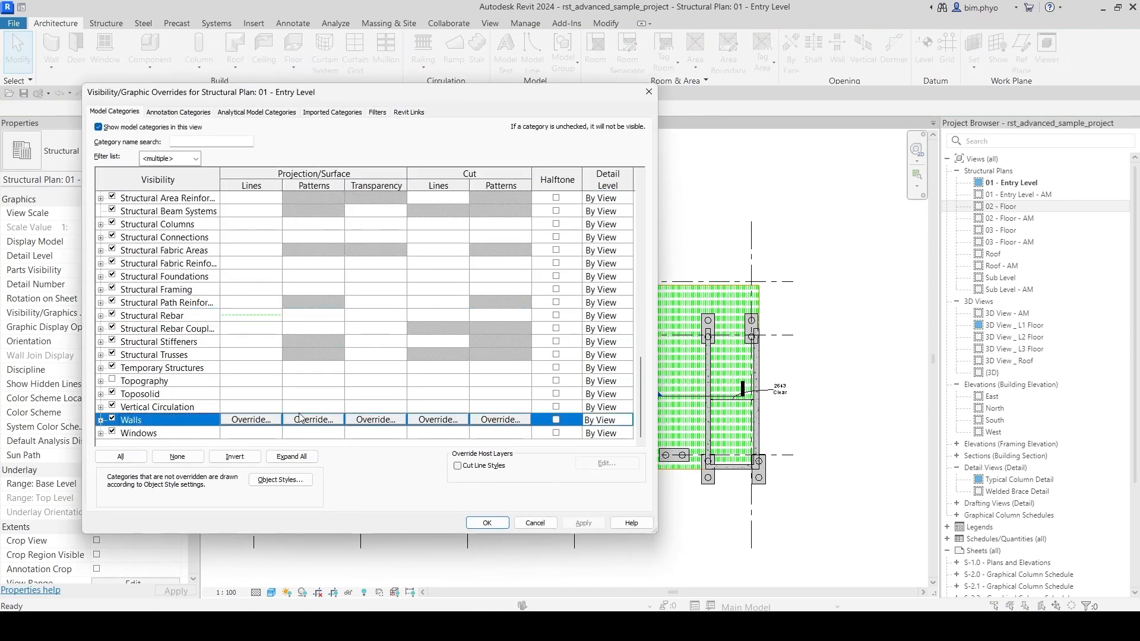
Step: Override the Walls projection lines with the Aligning Line 1/8" pattern in magenta and apply the change
{"action": "left_click", "coordinate": [260, 423]}
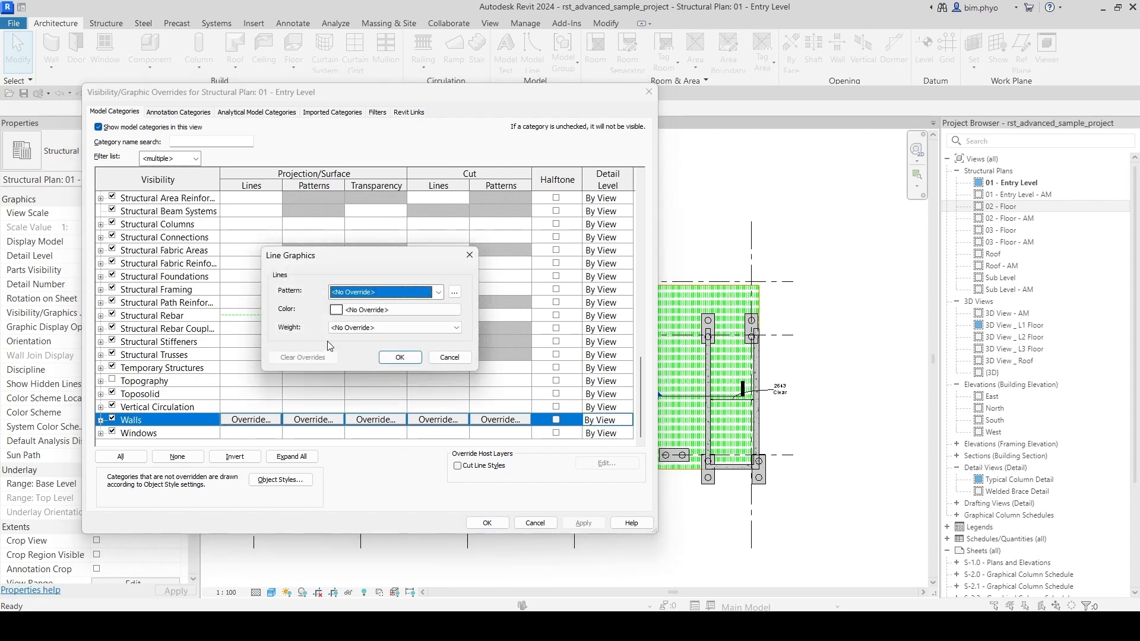
{"action": "left_click", "coordinate": [383, 292]}
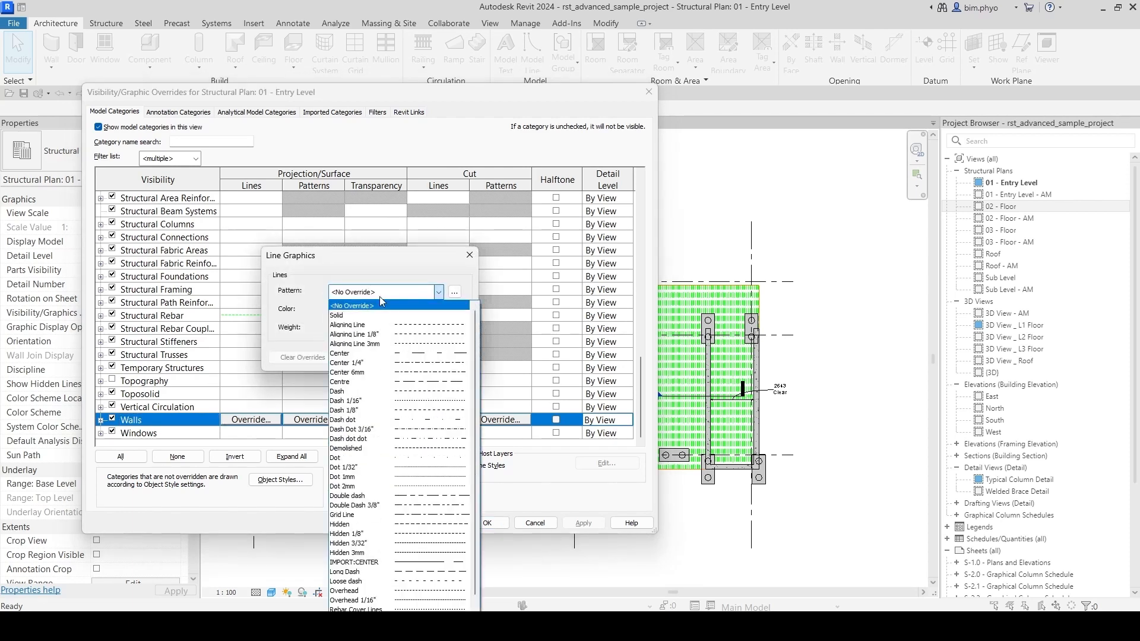
{"action": "left_click", "coordinate": [372, 292]}
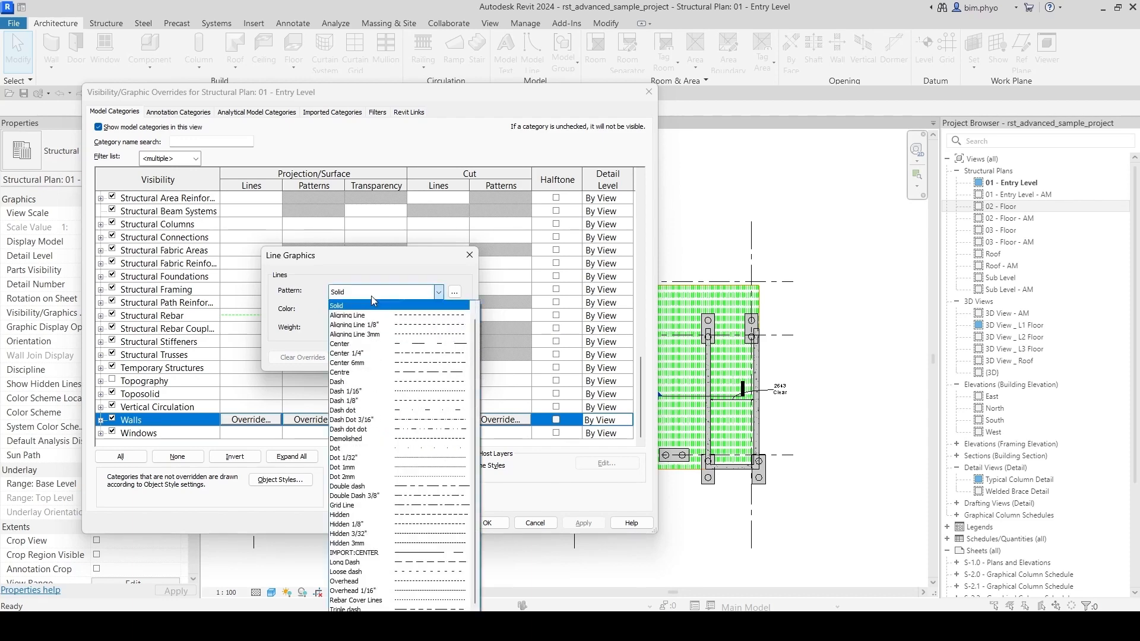
{"action": "left_click", "coordinate": [362, 324]}
{"action": "left_click", "coordinate": [349, 310]}
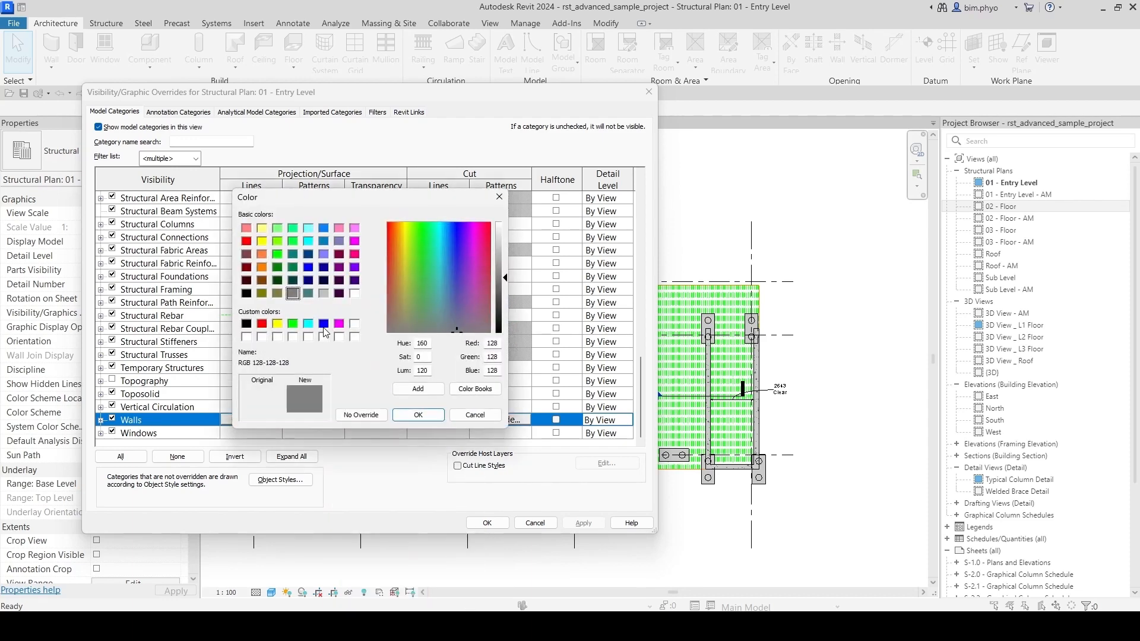
{"action": "left_click", "coordinate": [340, 327]}
{"action": "left_click", "coordinate": [416, 414]}
{"action": "left_click", "coordinate": [399, 357]}
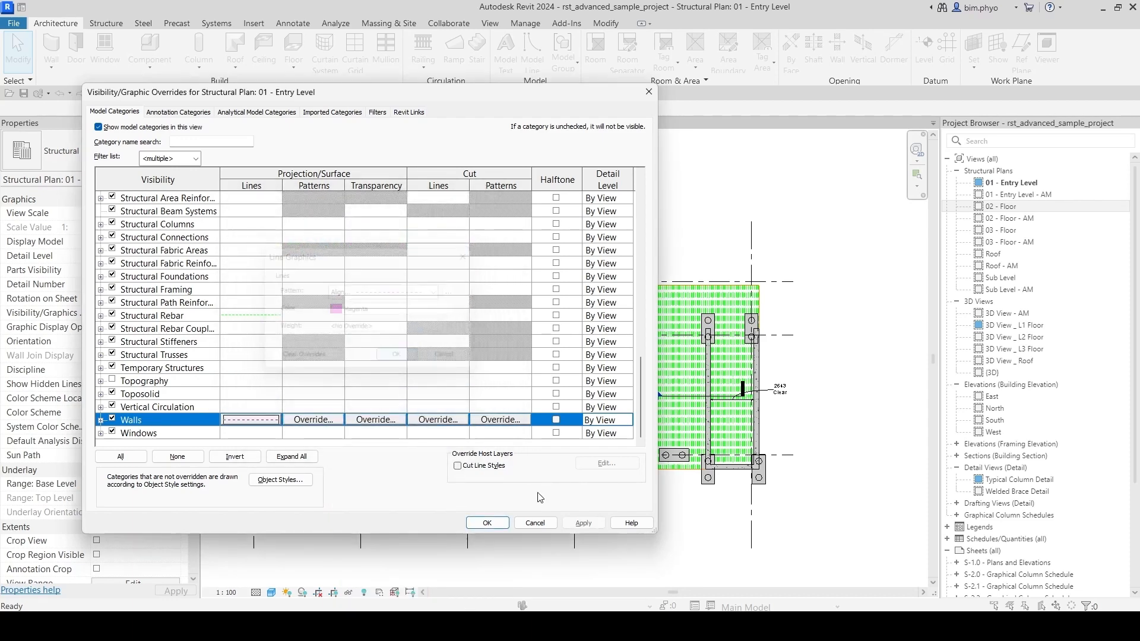
{"action": "left_click", "coordinate": [593, 525]}
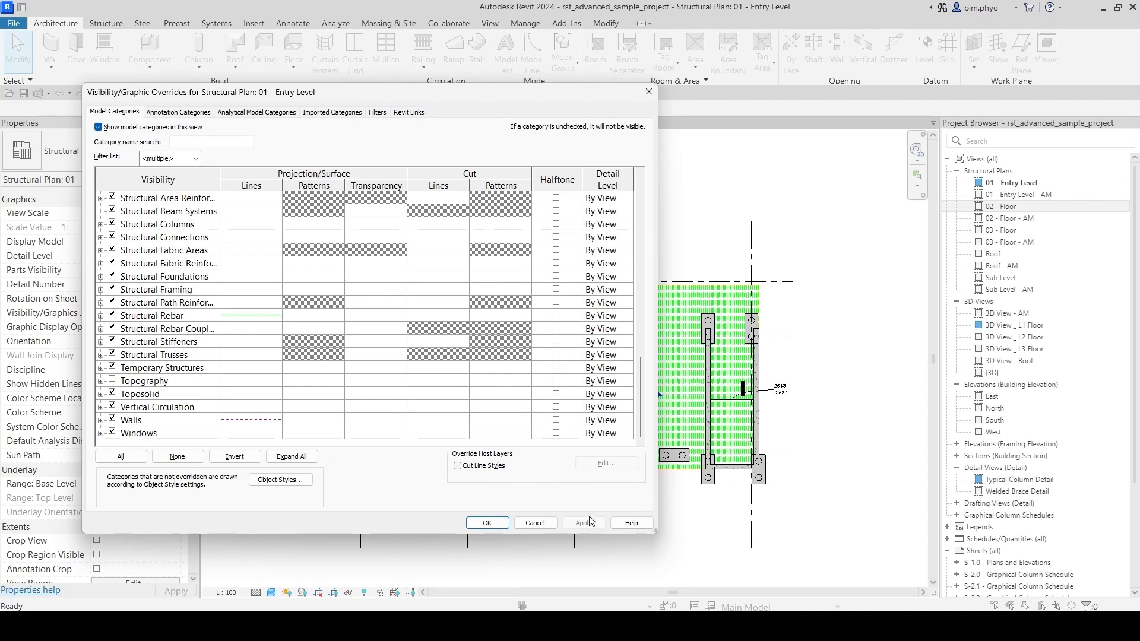
Step: Clear the projection line overrides of the Walls category
{"action": "left_click", "coordinate": [249, 422]}
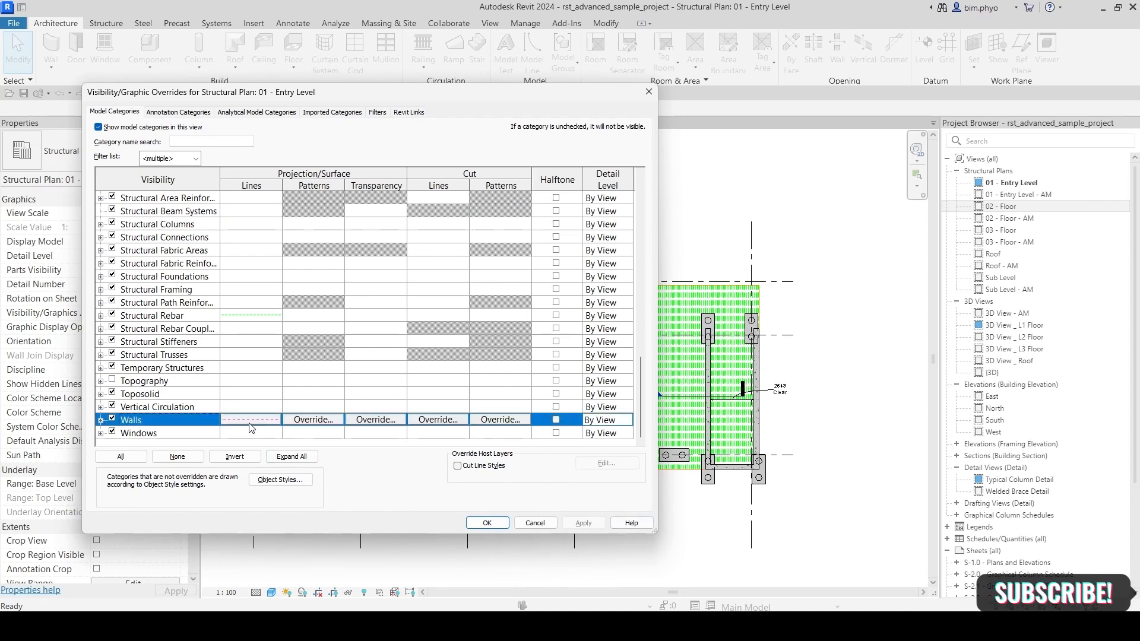
{"action": "left_click", "coordinate": [249, 421]}
{"action": "left_click", "coordinate": [302, 360]}
{"action": "left_click", "coordinate": [399, 360]}
Step: Override the Walls projection/surface foreground pattern with a magenta solid fill and apply the change
{"action": "left_click", "coordinate": [314, 420]}
{"action": "left_click", "coordinate": [353, 277]}
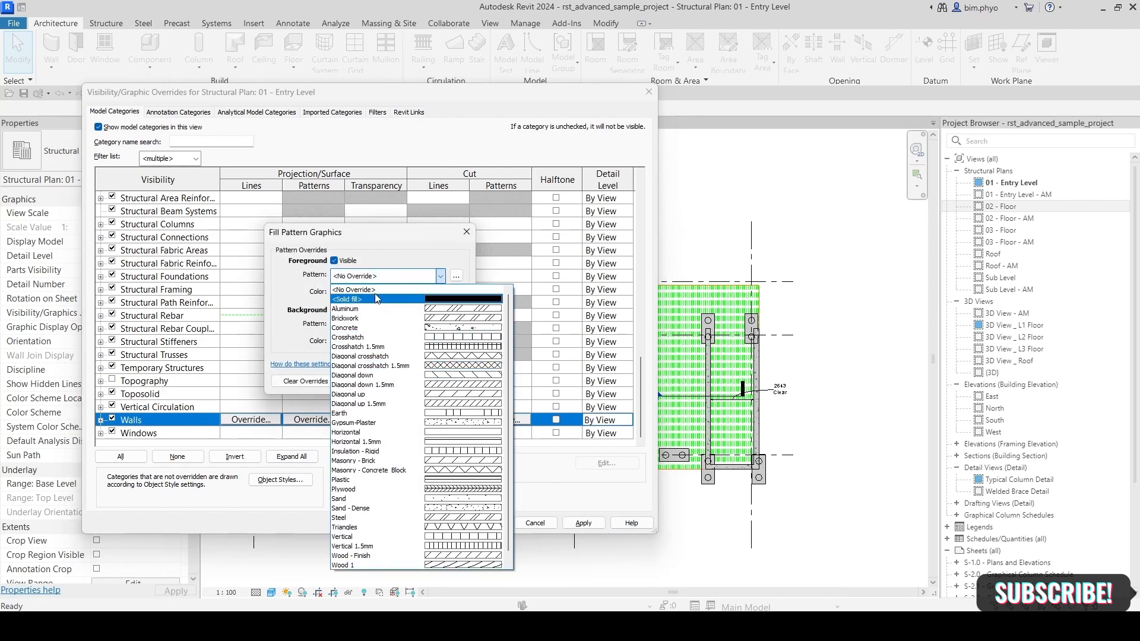
{"action": "left_click", "coordinate": [368, 293]}
{"action": "left_click", "coordinate": [368, 293]}
{"action": "left_click", "coordinate": [369, 249]}
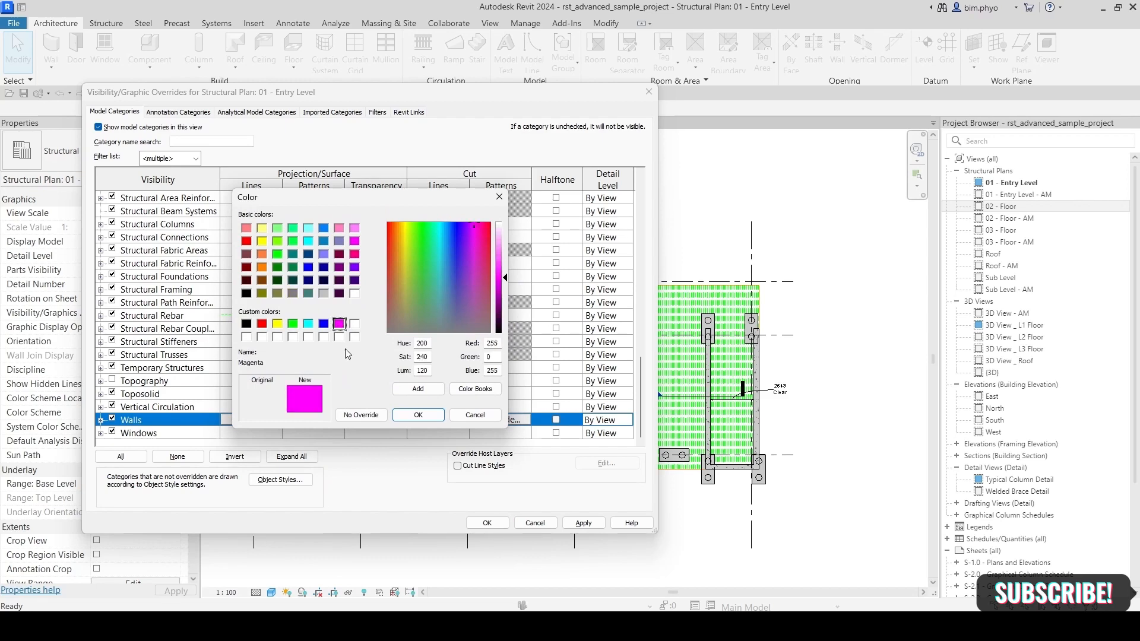
{"action": "left_click", "coordinate": [419, 415]}
{"action": "left_click", "coordinate": [399, 382]}
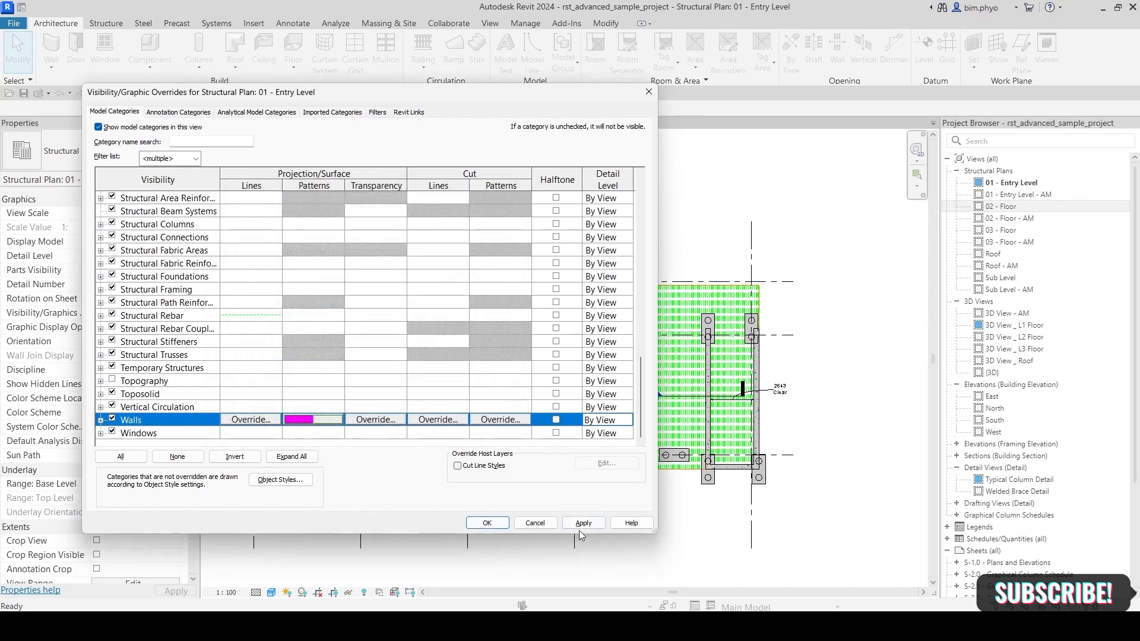
{"action": "left_click", "coordinate": [585, 523]}
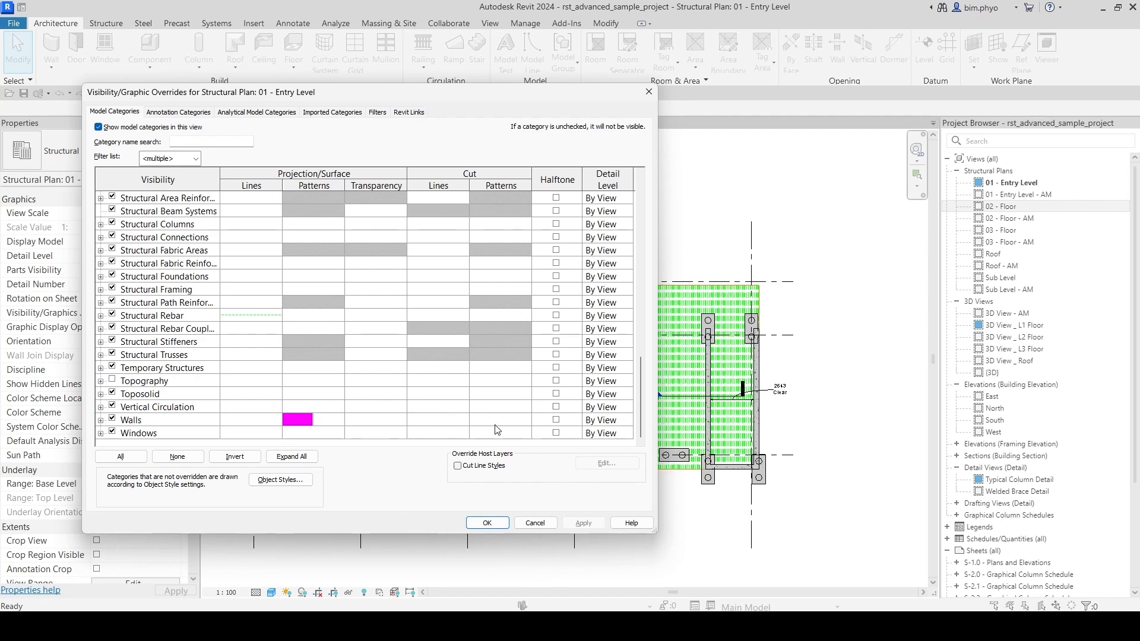
Step: Clear the projection/surface pattern override of the Walls category
{"action": "left_click", "coordinate": [334, 420]}
{"action": "left_click", "coordinate": [334, 420]}
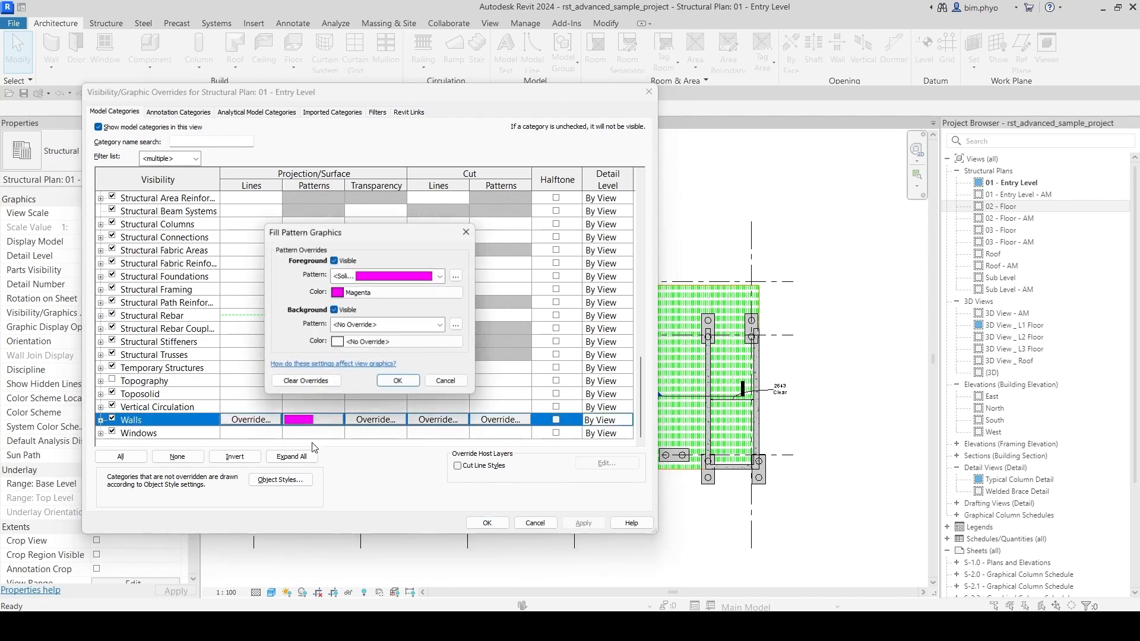
{"action": "left_click", "coordinate": [398, 381]}
Step: Set the surface transparency of the Walls category to 40% and apply the change
{"action": "left_click", "coordinate": [376, 420]}
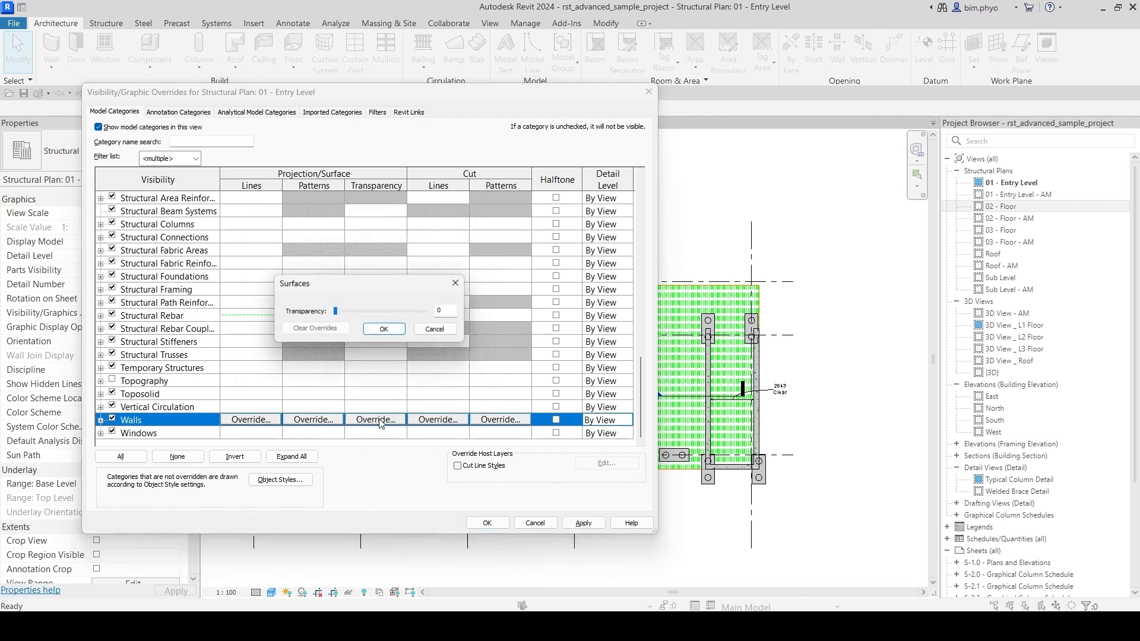
{"action": "left_click_drag", "start_coordinate": [335, 311], "coordinate": [373, 311]}
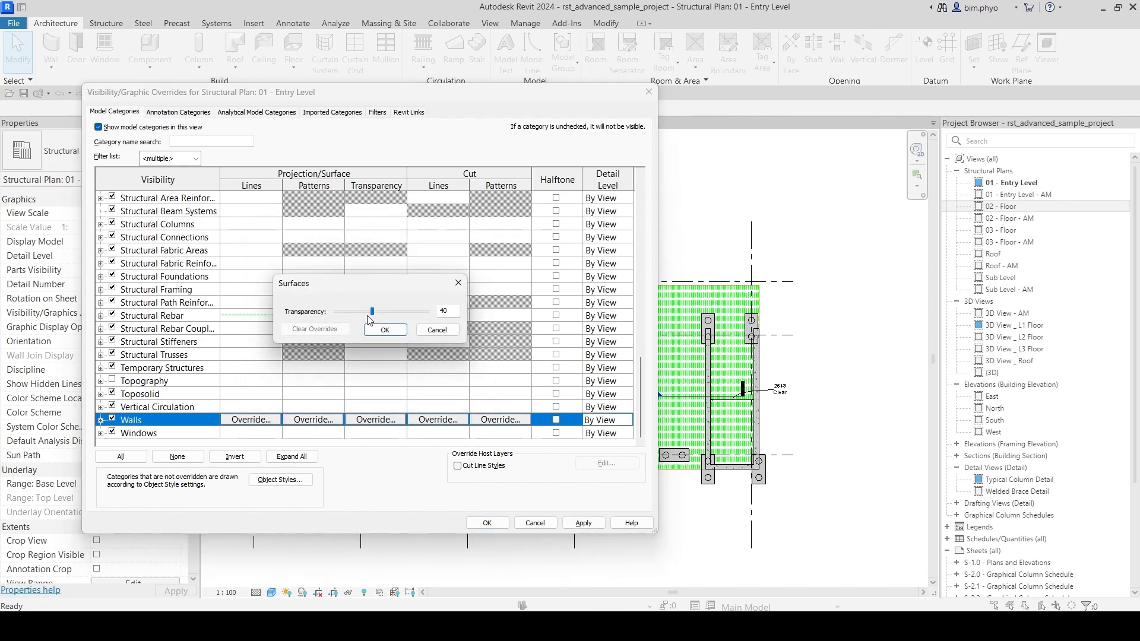
{"action": "left_click", "coordinate": [384, 329]}
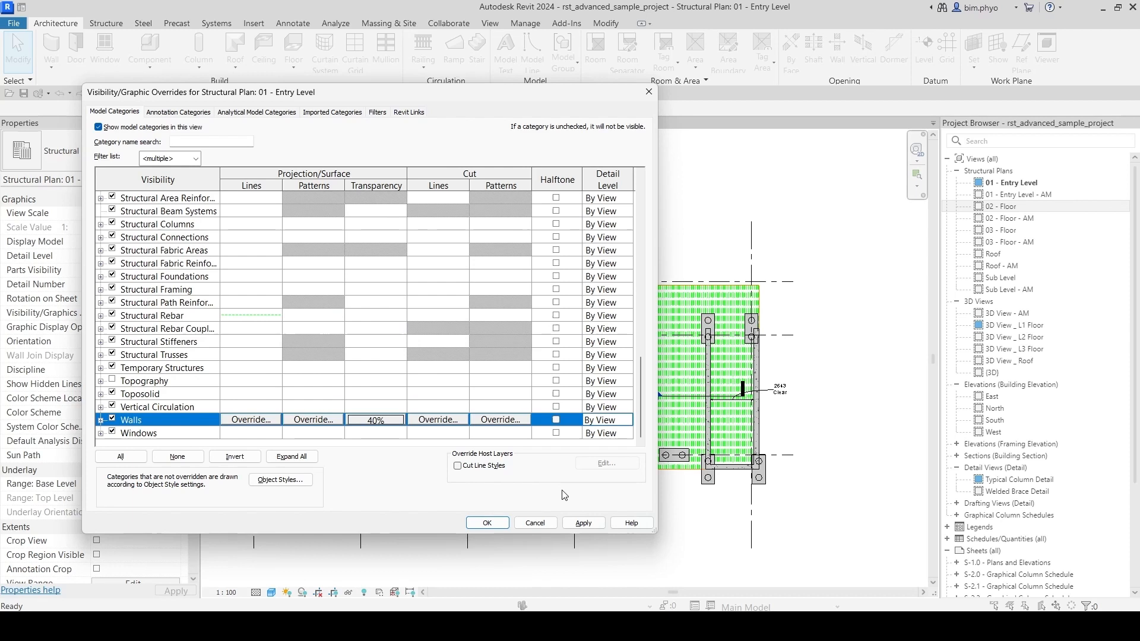
{"action": "left_click", "coordinate": [582, 522]}
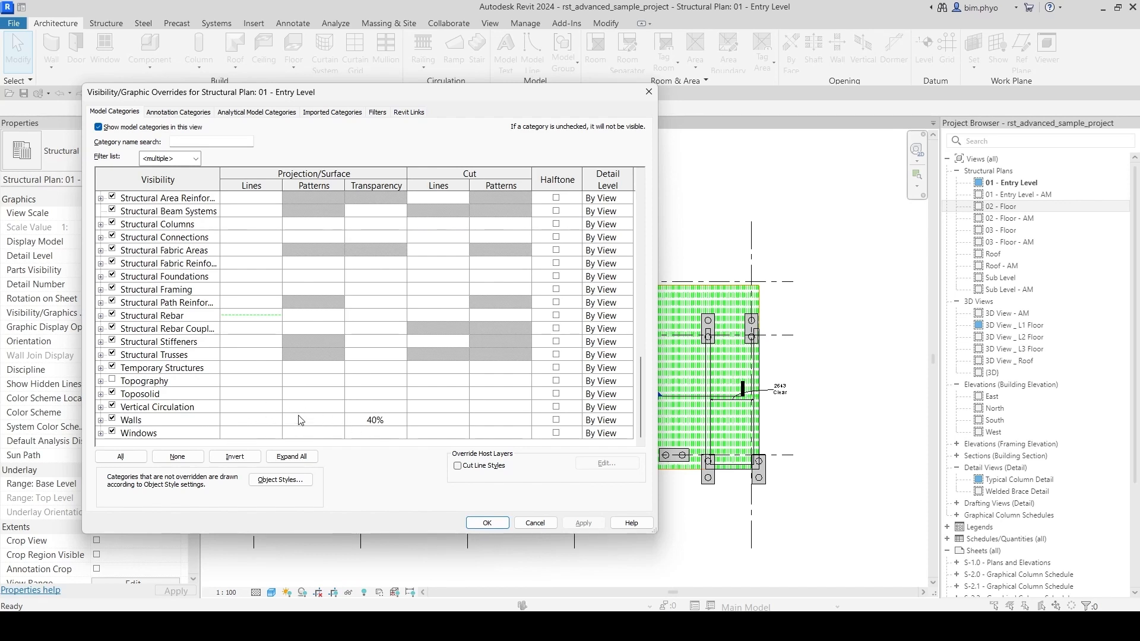
Step: Clear the surface transparency override of the Walls category
{"action": "left_click", "coordinate": [373, 422]}
{"action": "left_click", "coordinate": [375, 420]}
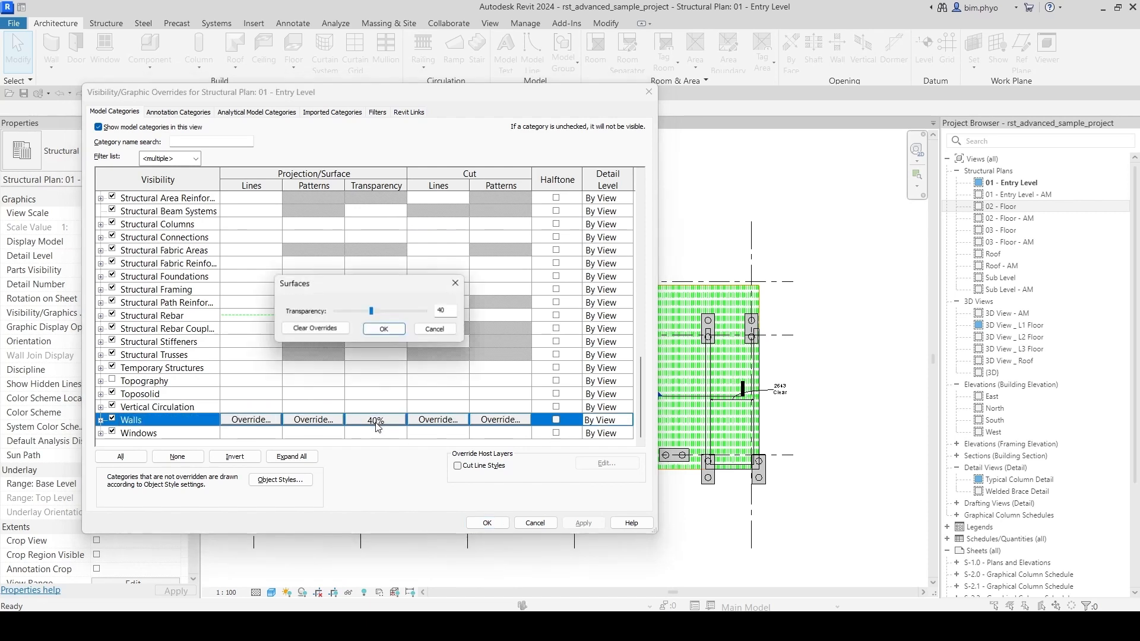
{"action": "left_click", "coordinate": [315, 329]}
{"action": "left_click", "coordinate": [385, 331]}
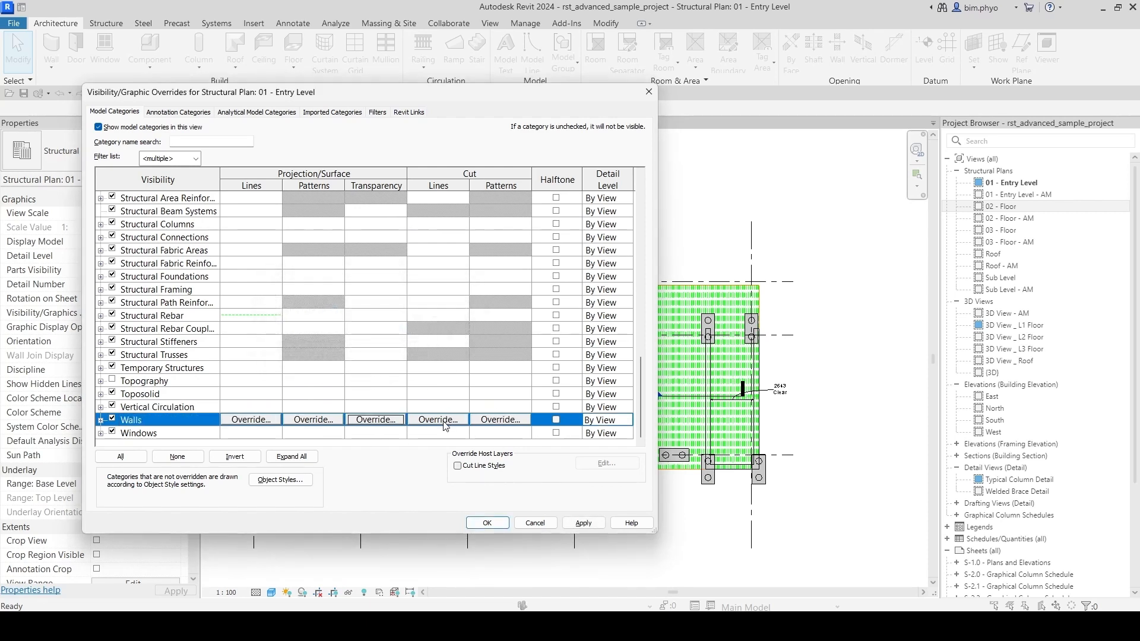
Step: Override the Walls cut foreground pattern with a solid fill in yellow (RAL 1026) and accept the plan's graphic overrides
{"action": "left_click", "coordinate": [490, 424]}
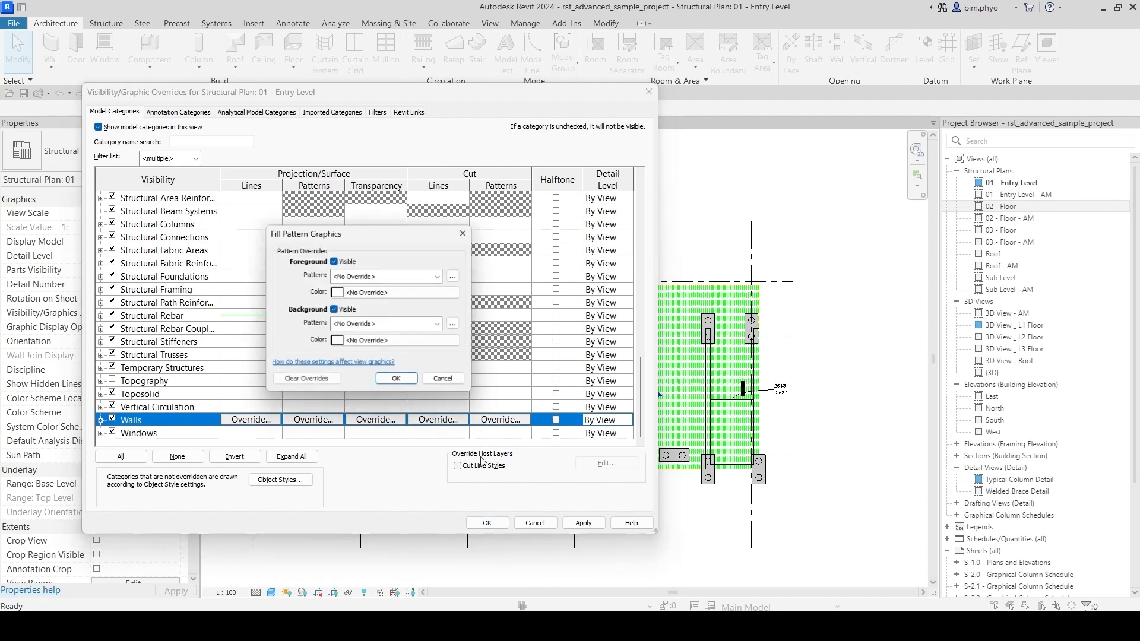
{"action": "left_click", "coordinate": [363, 277]}
{"action": "left_click", "coordinate": [351, 299]}
{"action": "left_click", "coordinate": [362, 291]}
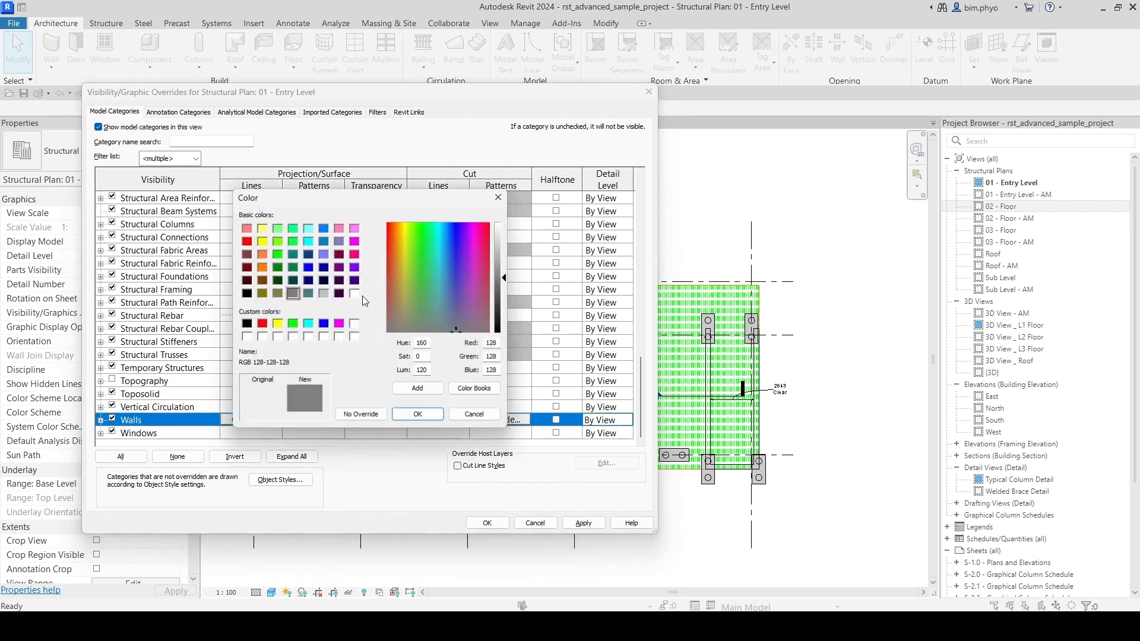
{"action": "left_click", "coordinate": [278, 323]}
{"action": "left_click", "coordinate": [418, 417]}
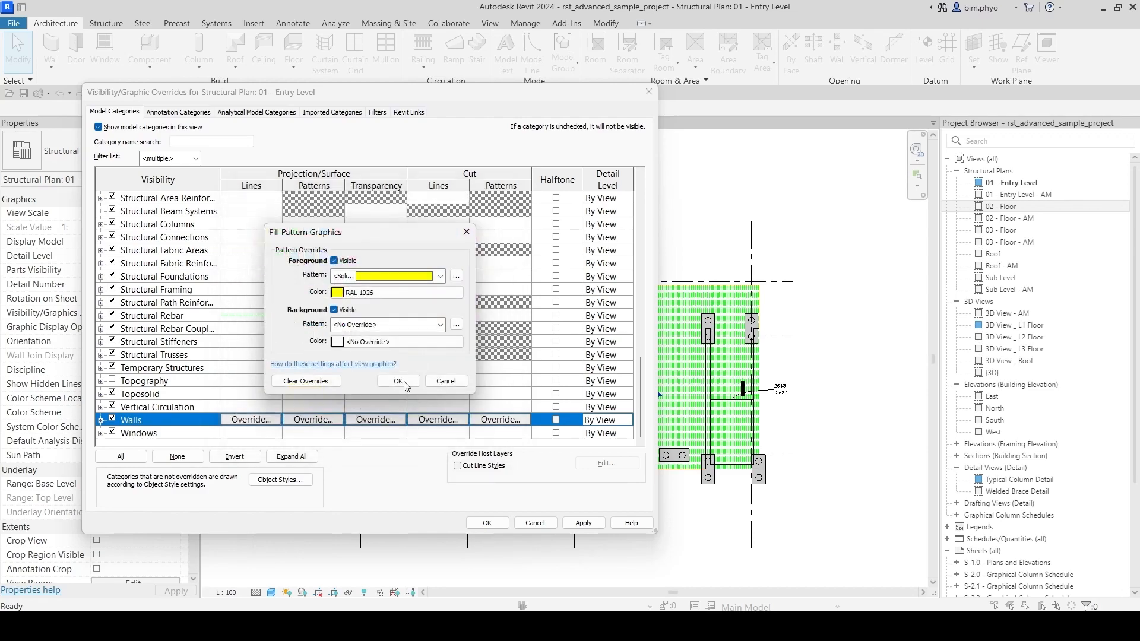
{"action": "left_click", "coordinate": [405, 383]}
{"action": "left_click", "coordinate": [488, 523]}
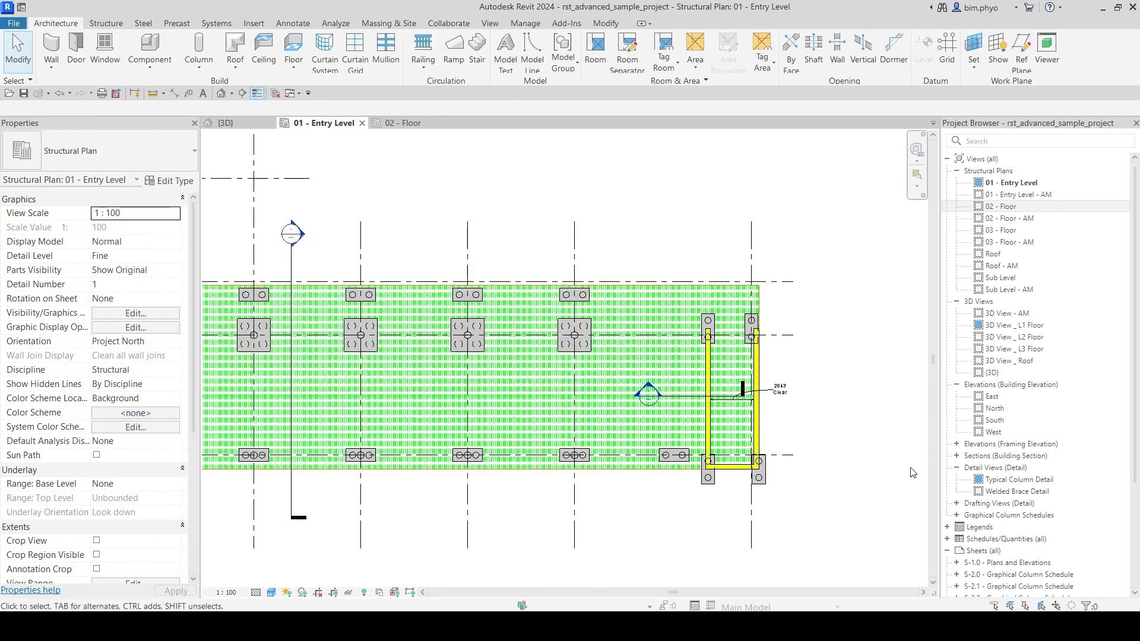
Step: Look over the southern slab and its walls, and select an M_Pile Cap-4 Pile foundation in the plan
{"action": "middle_click_drag", "start_coordinate": [811, 475], "coordinate": [842, 495]}
{"action": "scroll", "coordinate": [842, 495], "scroll_direction": "down", "scroll_amount": 1}
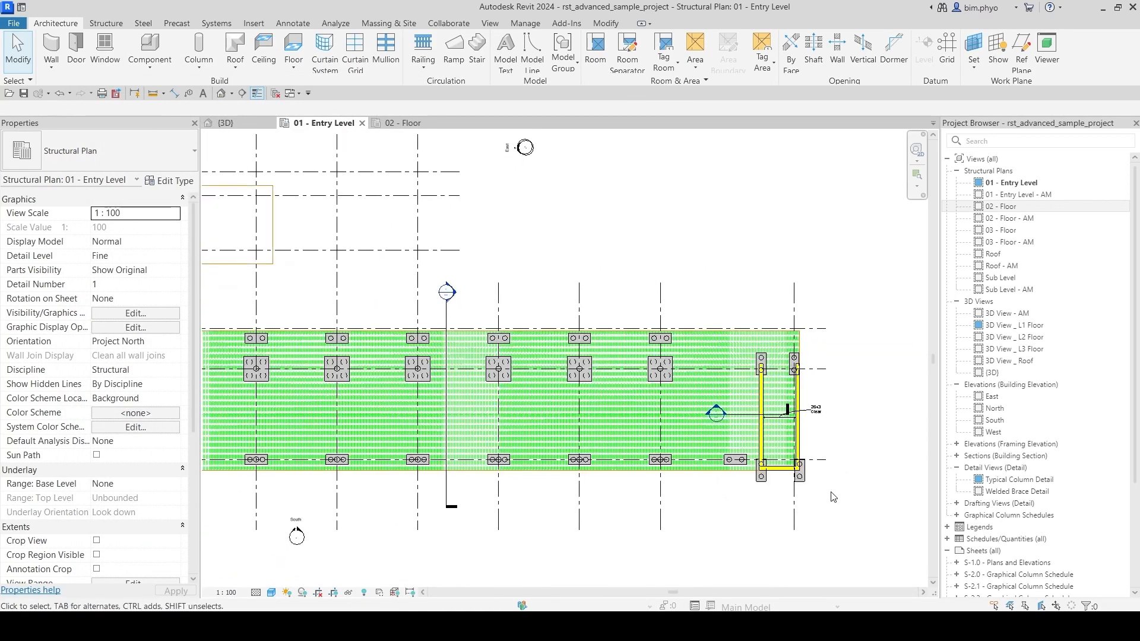
{"action": "middle_click_drag", "start_coordinate": [760, 521], "coordinate": [716, 536]}
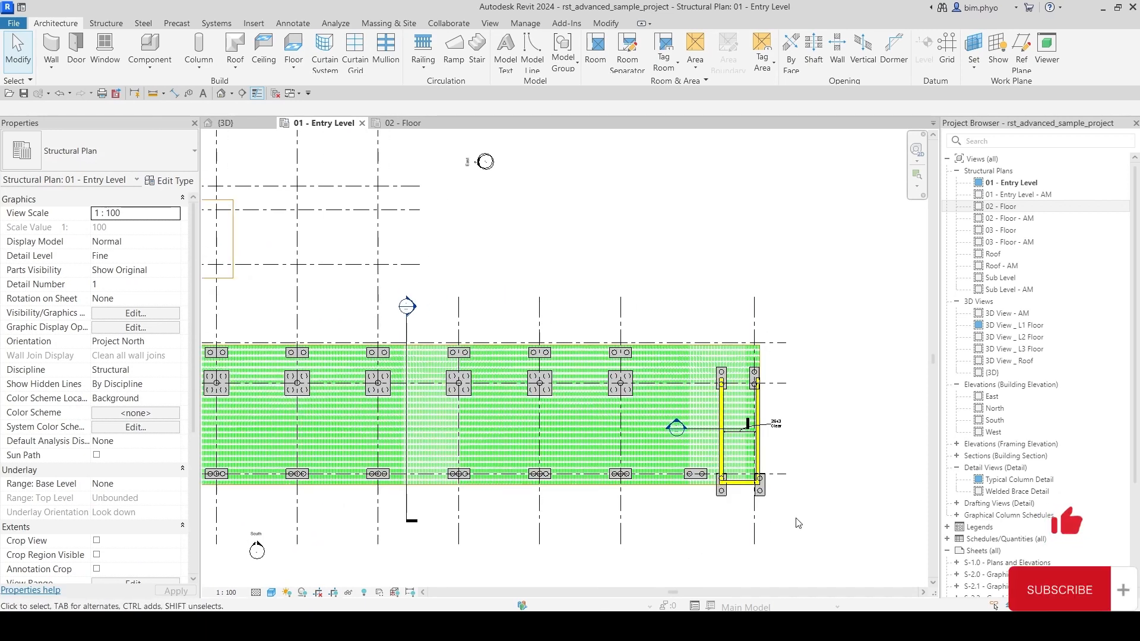
{"action": "middle_click_drag", "start_coordinate": [346, 556], "coordinate": [359, 542]}
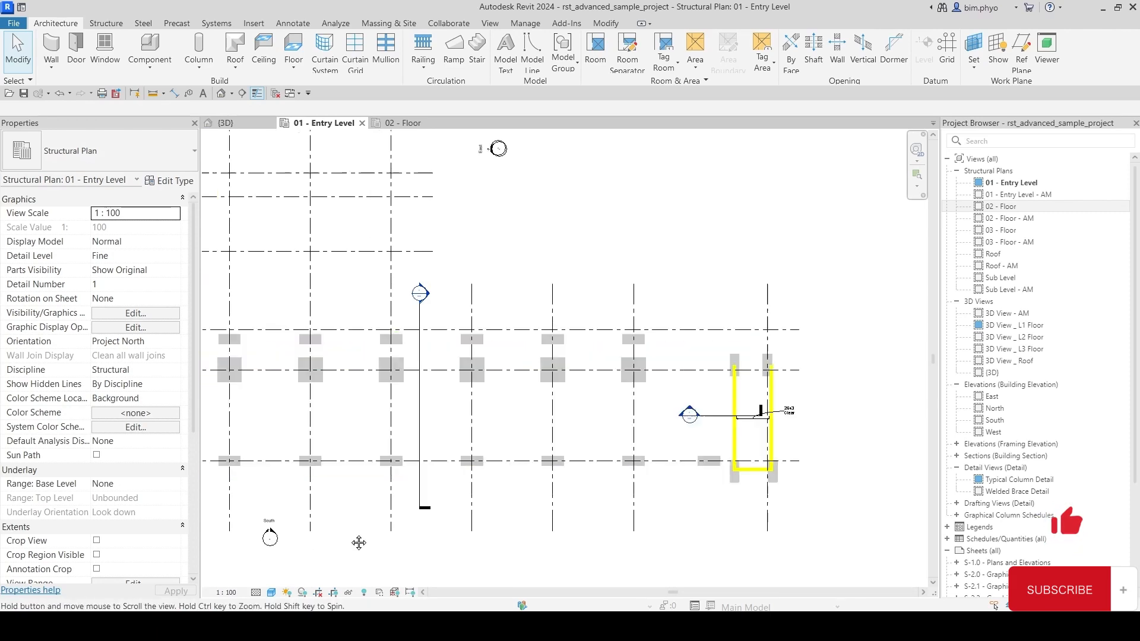
{"action": "scroll", "coordinate": [426, 420], "scroll_direction": "up", "scroll_amount": 6}
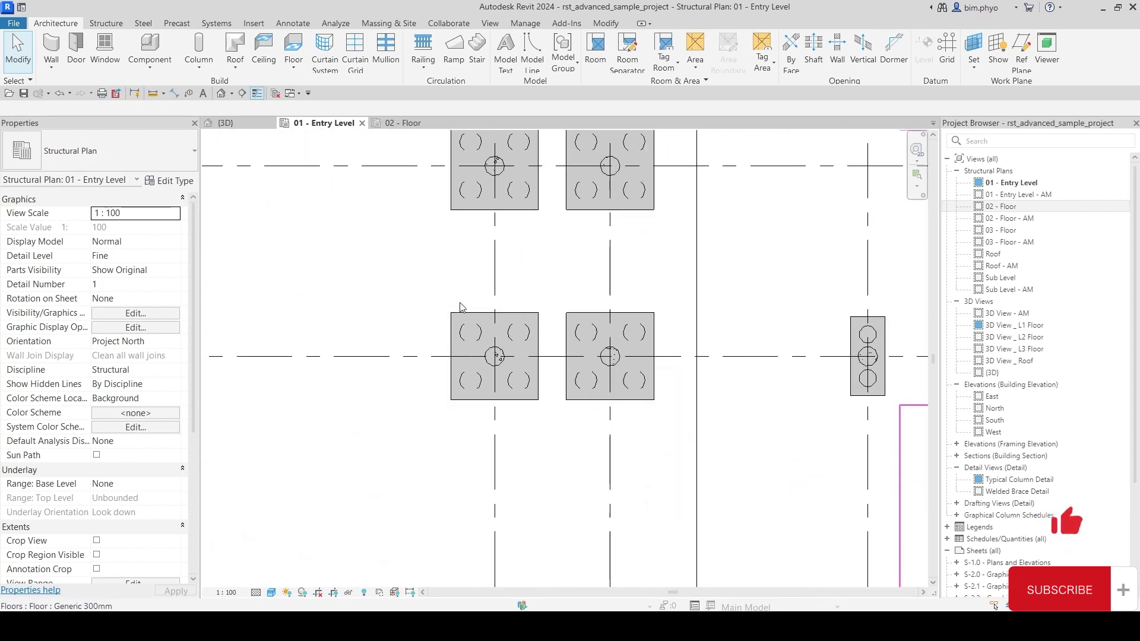
{"action": "left_click", "coordinate": [466, 319]}
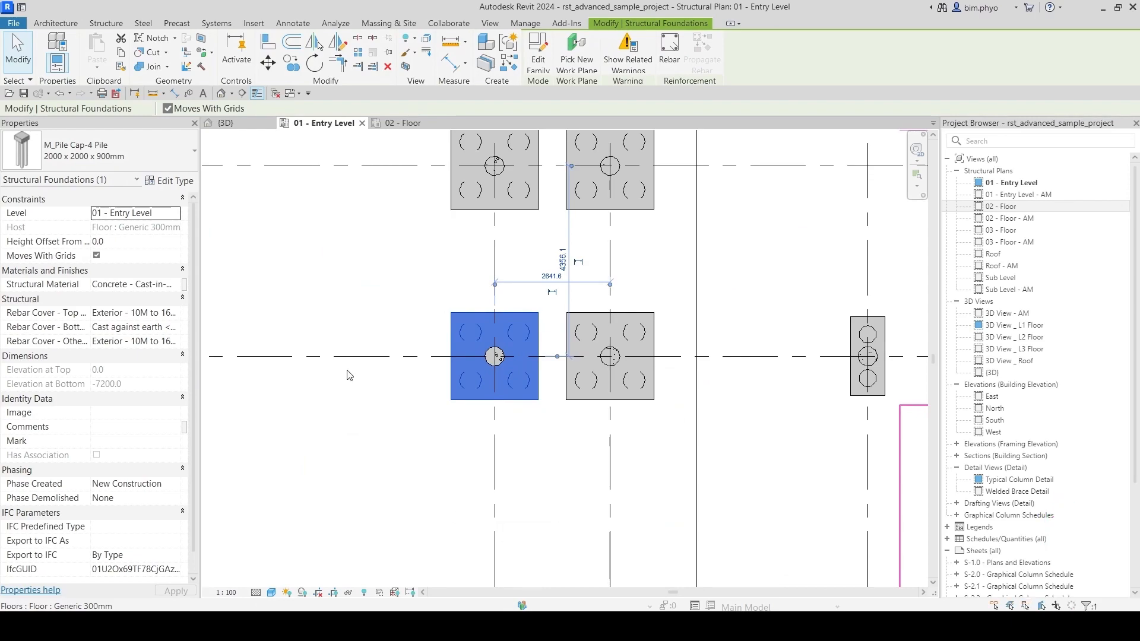
Step: Inspect the selected pile cap in the {3D} view, and select the Generic 300mm floor covering the pile caps
{"action": "left_click", "coordinate": [238, 126]}
{"action": "mouse_move", "coordinate": [590, 453]}
{"action": "middle_mouse_down", "text": "shift"}
{"action": "mouse_move", "coordinate": [629, 432]}
{"action": "mouse_move", "coordinate": [606, 440]}
{"action": "middle_mouse_up", "text": "shift"}
{"action": "scroll", "coordinate": [594, 446], "scroll_direction": "up", "scroll_amount": 8}
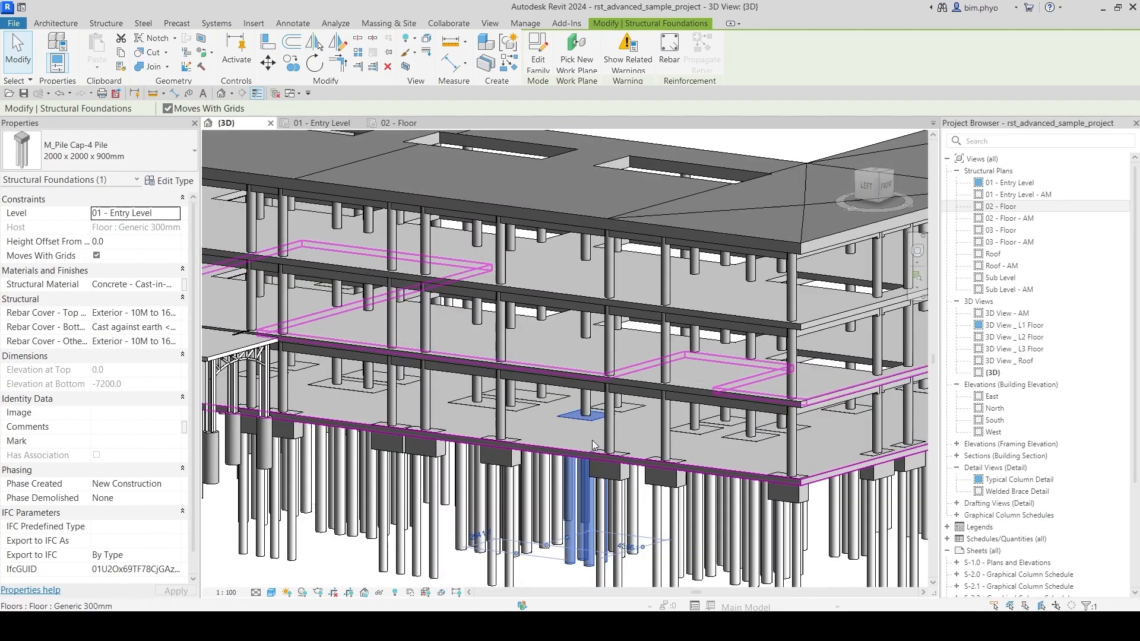
{"action": "scroll", "coordinate": [594, 445], "scroll_direction": "up", "scroll_amount": 10}
{"action": "key", "text": "Escape"}
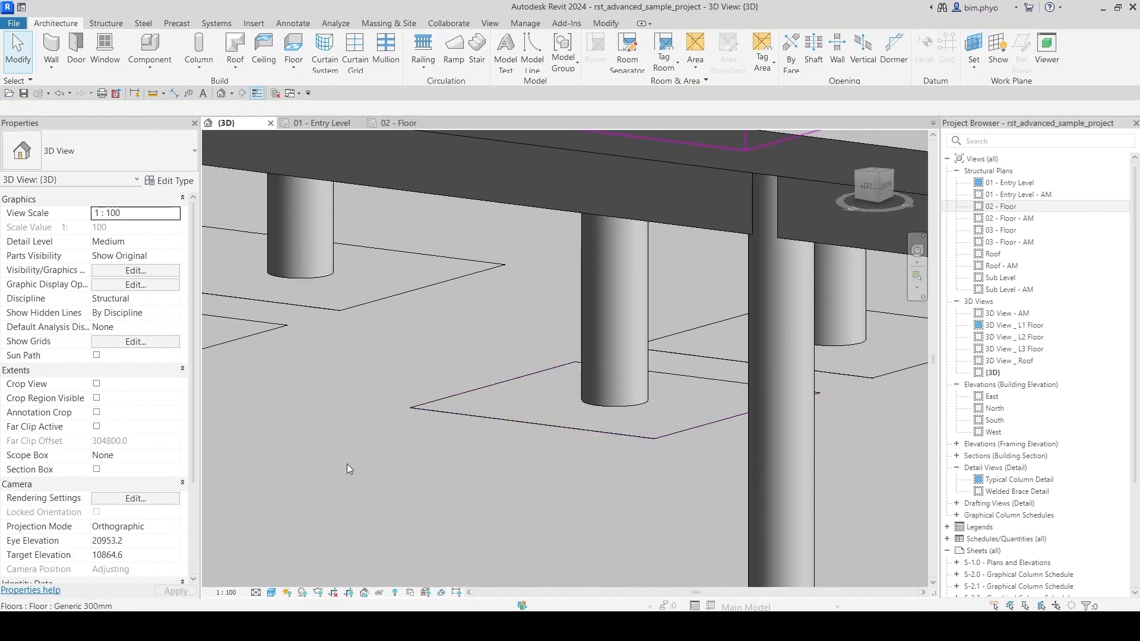
{"action": "left_click", "coordinate": [349, 469]}
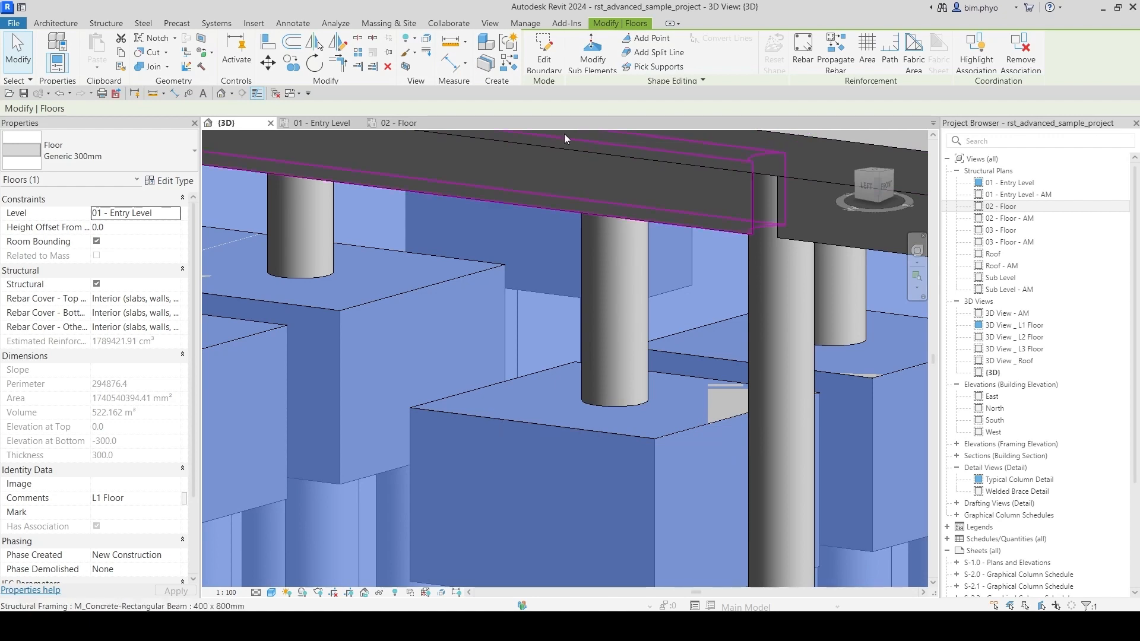
Step: Return to the 01 - Entry Level plan, clear the floor selection and examine a pair of four-pile caps up close
{"action": "left_click", "coordinate": [318, 123]}
{"action": "scroll", "coordinate": [610, 407], "scroll_direction": "down", "scroll_amount": 4}
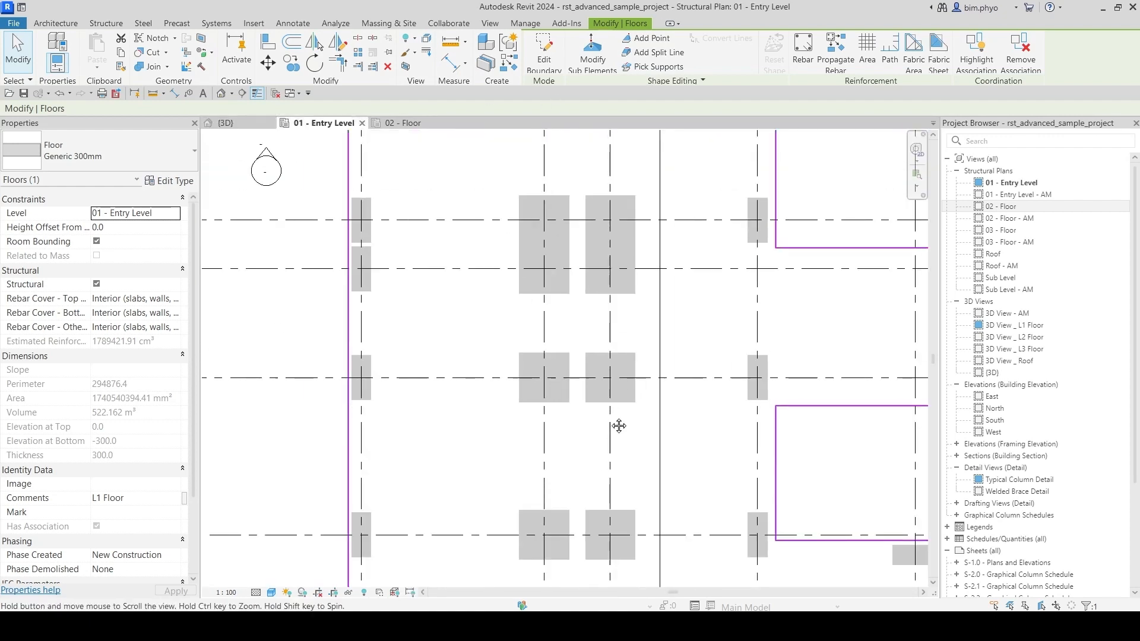
{"action": "key", "text": "Escape"}
{"action": "scroll", "coordinate": [524, 333], "scroll_direction": "up", "scroll_amount": 5}
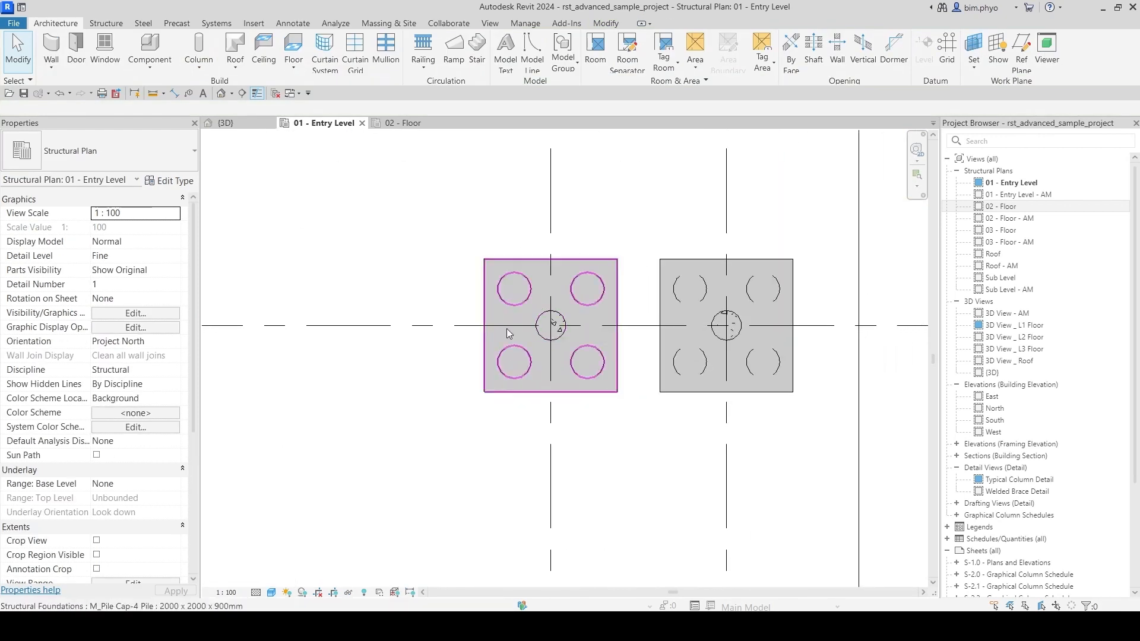
Step: Check the Floors row in the plan's graphic overrides, and inspect the category of the west four-pile cap in its properties
{"action": "scroll", "coordinate": [538, 329], "scroll_direction": "down", "scroll_amount": 2}
{"action": "middle_click_drag", "start_coordinate": [557, 369], "coordinate": [514, 383]}
{"action": "scroll", "coordinate": [333, 359], "scroll_direction": "up", "scroll_amount": 2}
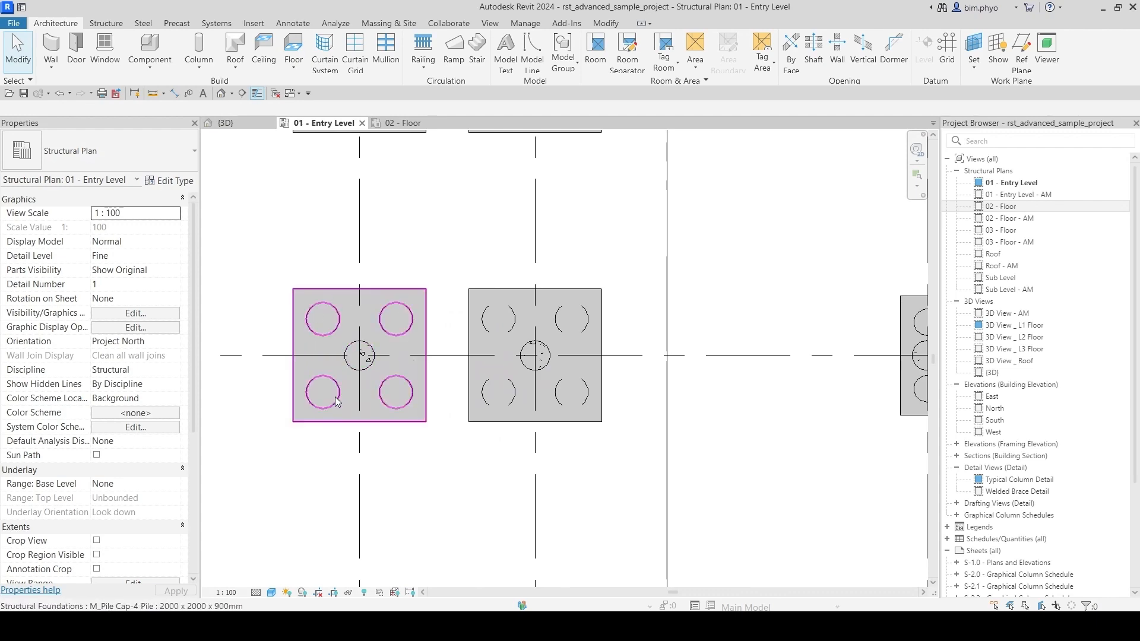
{"action": "key", "text": "v"}
{"action": "key", "text": "v"}
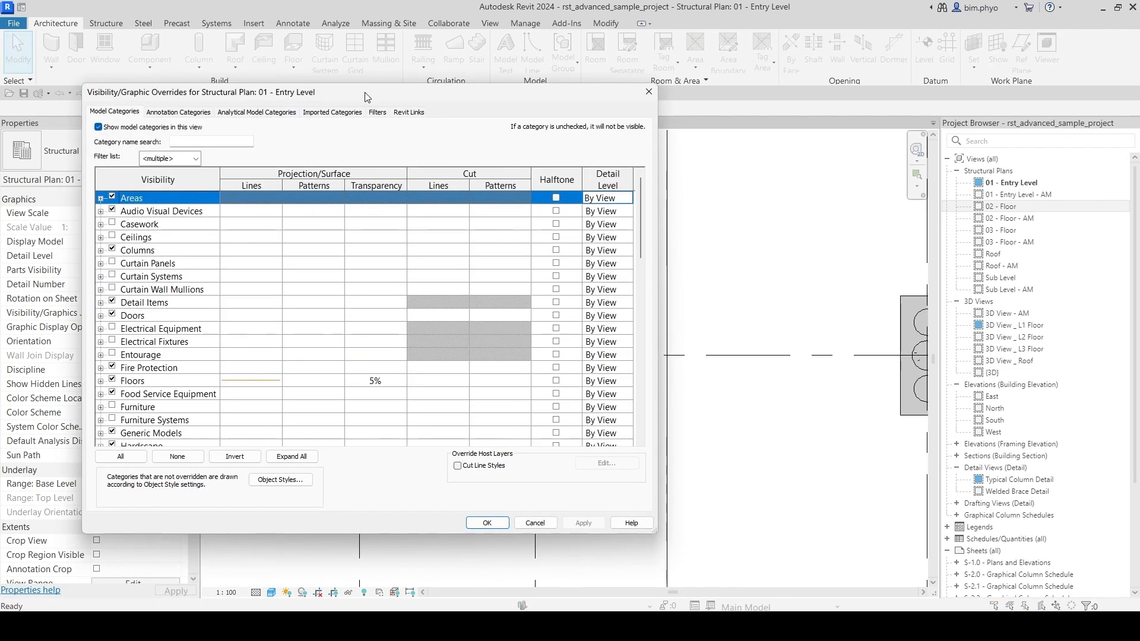
{"action": "left_click_drag", "start_coordinate": [365, 97], "coordinate": [812, 60]}
{"action": "left_click", "coordinate": [656, 348]}
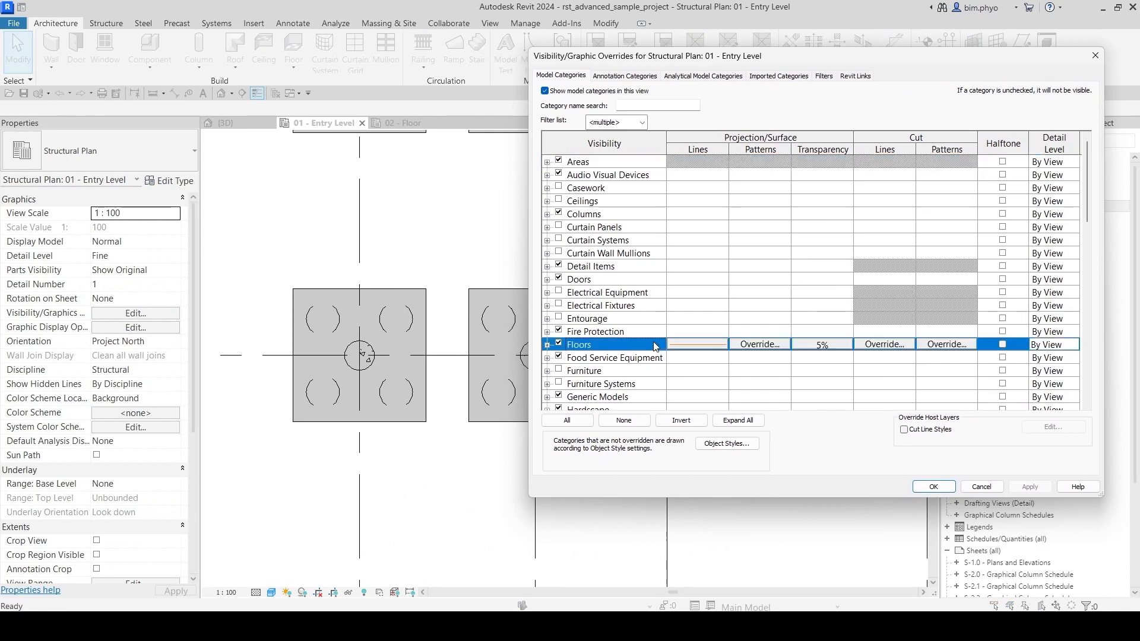
{"action": "key", "text": "Return"}
{"action": "left_click", "coordinate": [389, 290]}
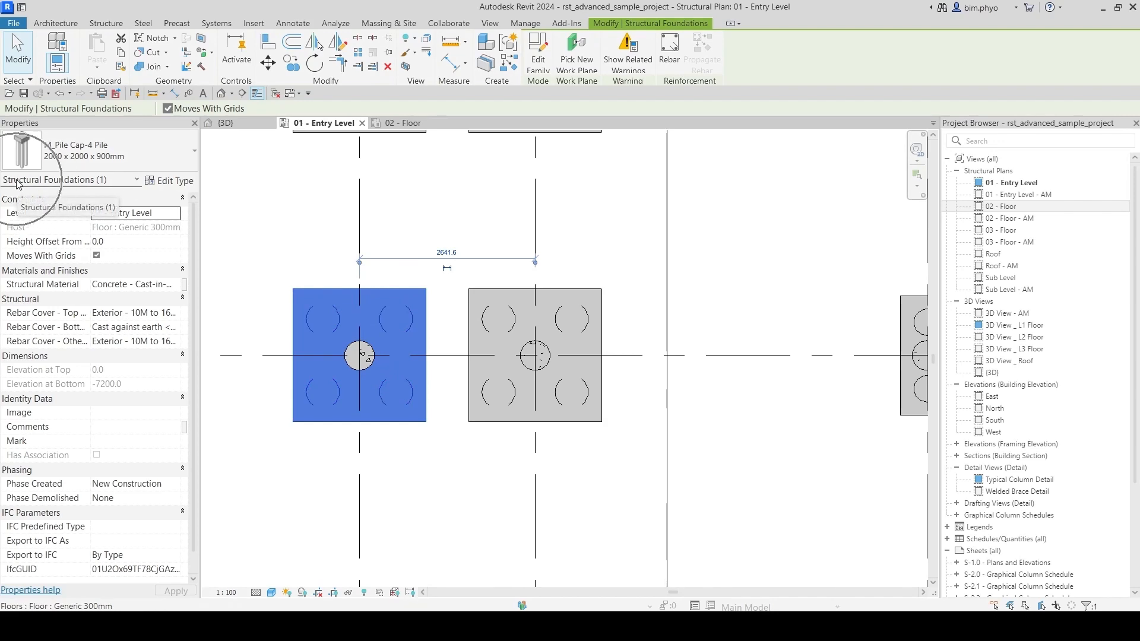
{"action": "key", "text": "Escape"}
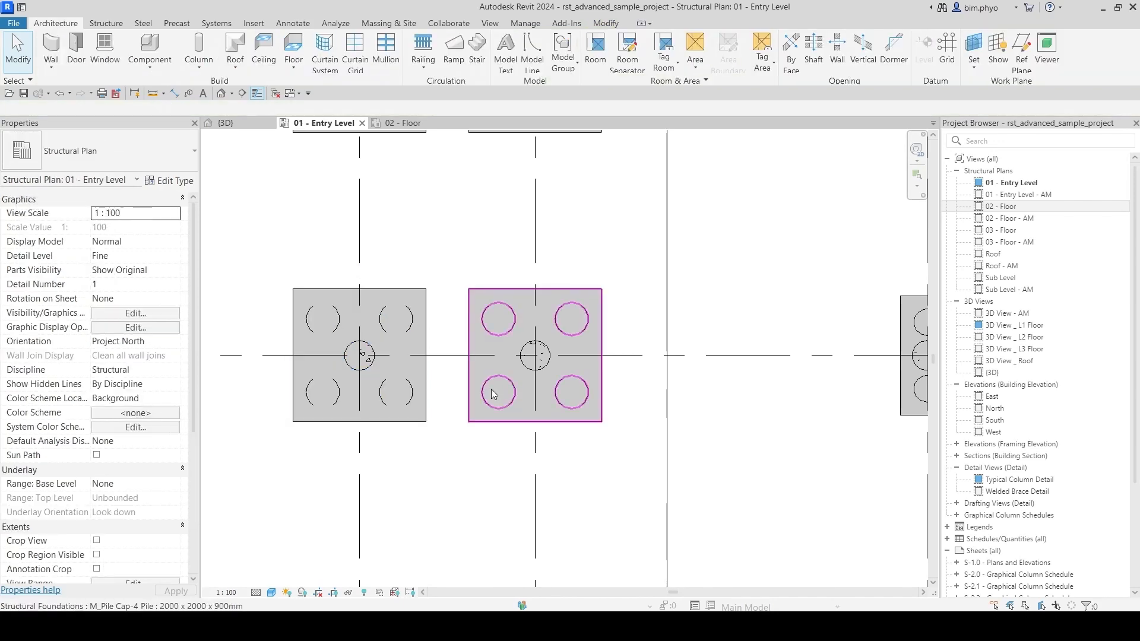
Step: Open the plan's visibility/graphic overrides and select the Structural Foundations category
{"action": "key", "text": "v"}
{"action": "key", "text": "g"}
{"action": "scroll", "coordinate": [619, 352], "scroll_direction": "down", "scroll_amount": 7}
{"action": "left_click", "coordinate": [619, 353]}
{"action": "scroll", "coordinate": [620, 353], "scroll_direction": "down", "scroll_amount": 5}
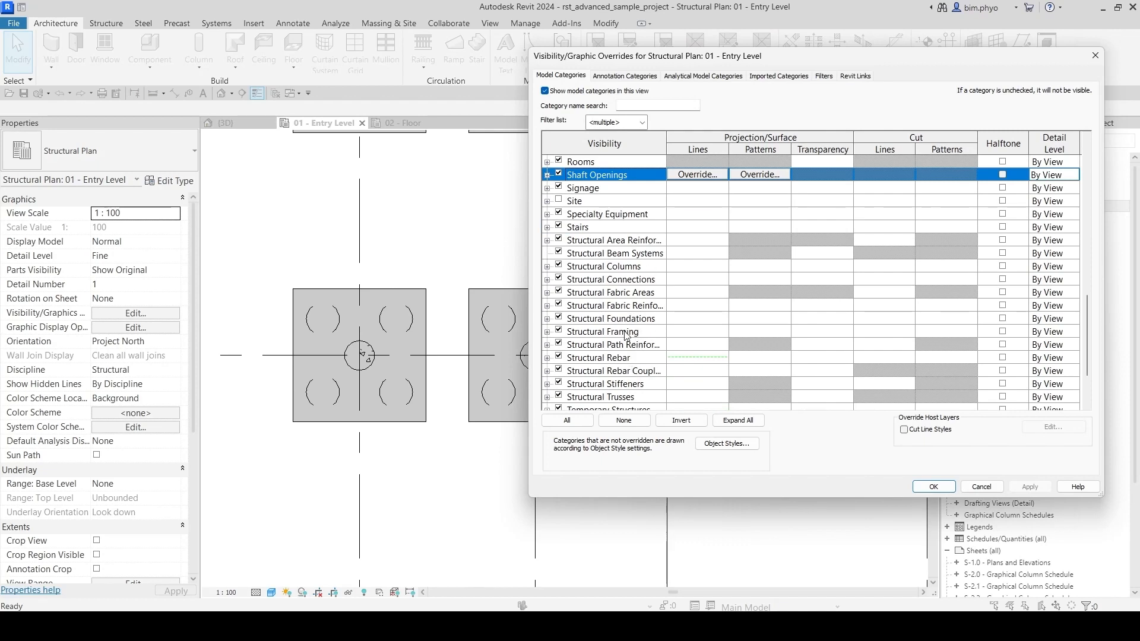
{"action": "left_click", "coordinate": [626, 334]}
{"action": "left_click", "coordinate": [625, 319]}
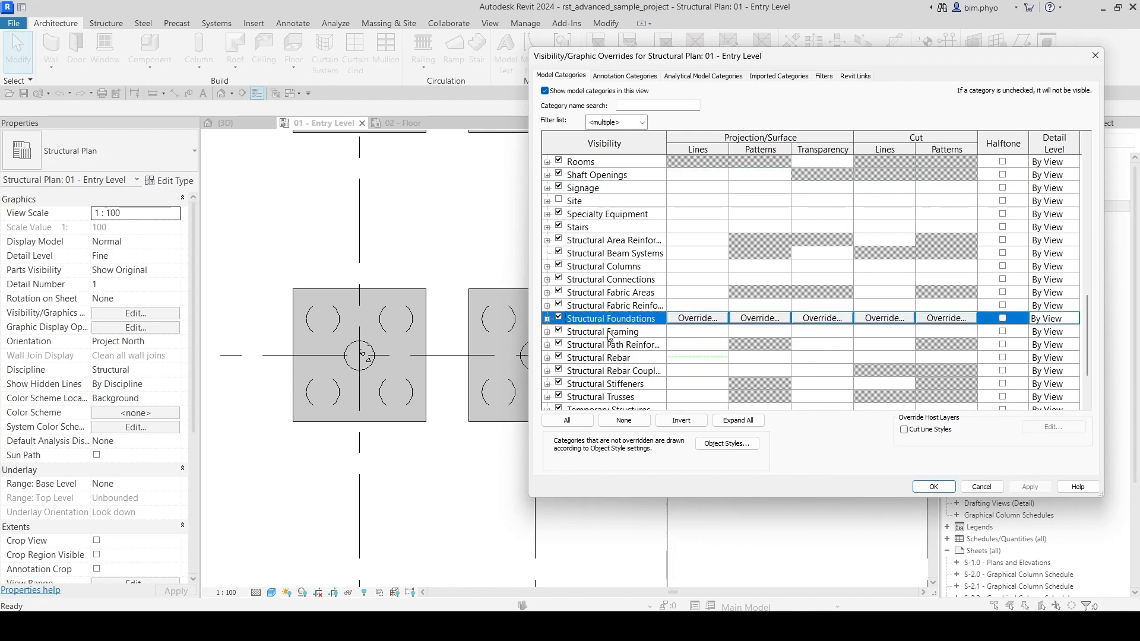
{"action": "left_click", "coordinate": [766, 320]}
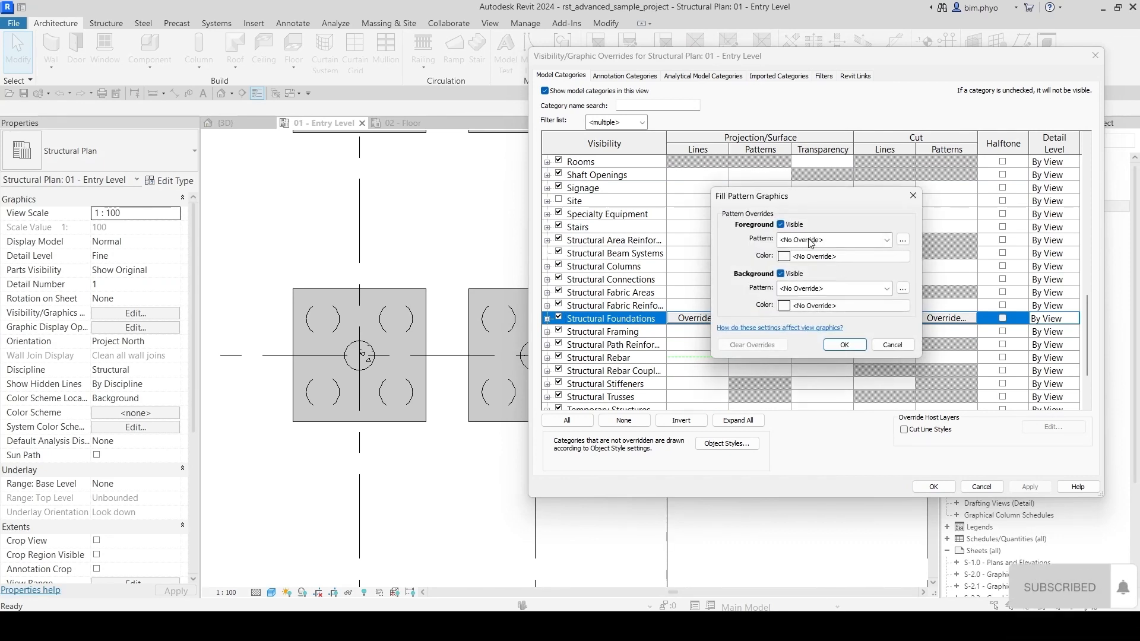
{"action": "key", "text": "Escape"}
{"action": "left_click", "coordinate": [760, 319]}
{"action": "left_click", "coordinate": [807, 256]}
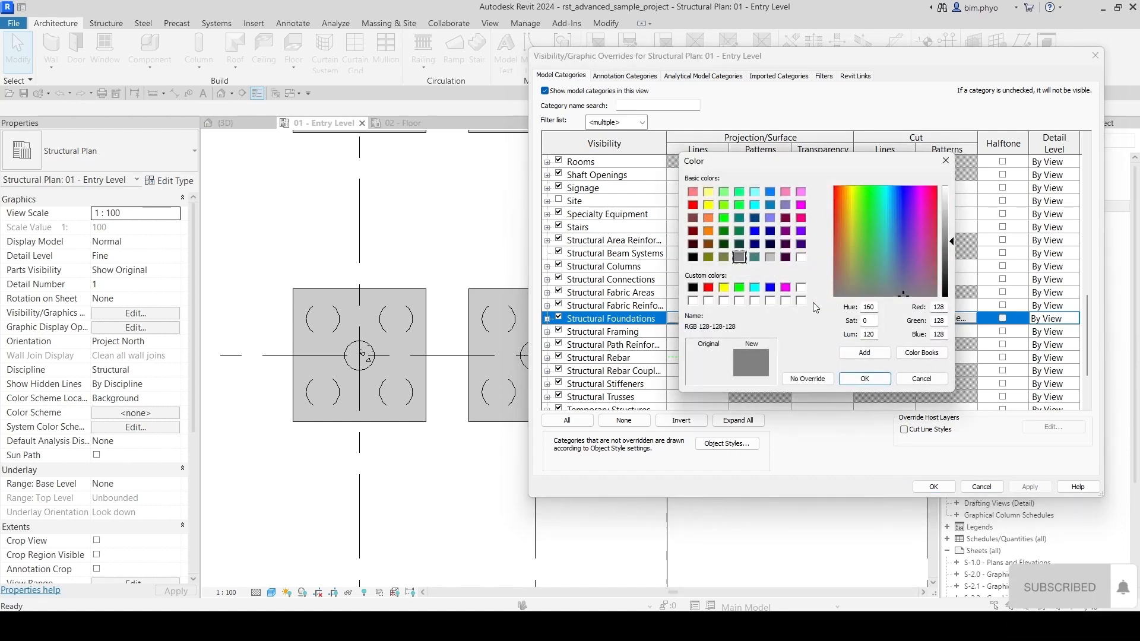
{"action": "key", "text": "Escape"}
{"action": "key", "text": "Escape"}
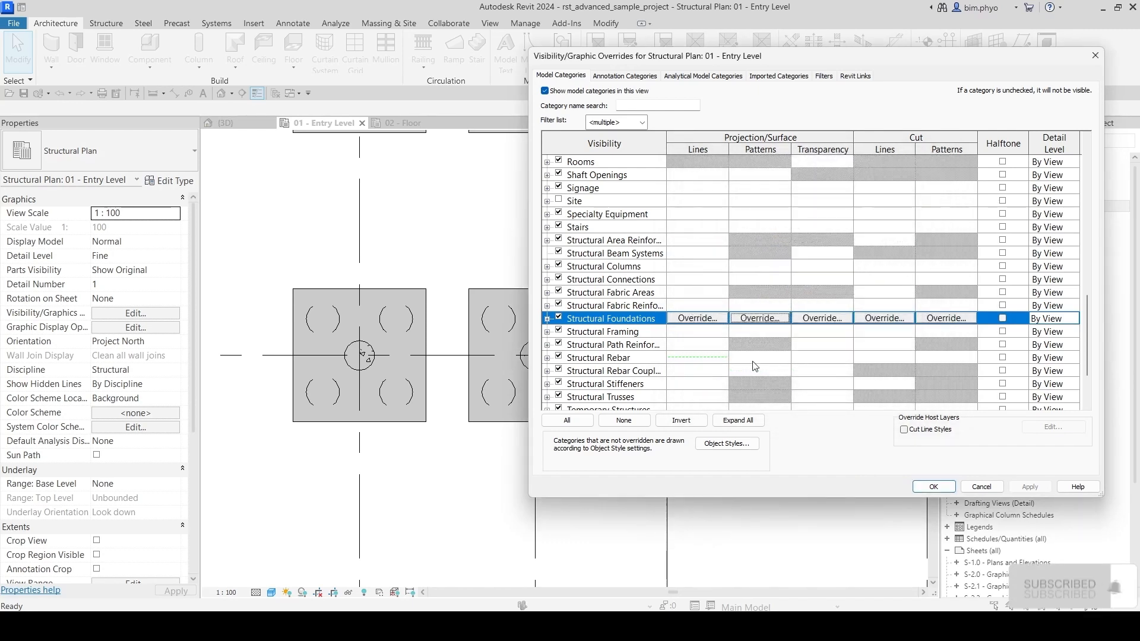
Step: Set the surface transparency of Structural Foundations to 20% and apply it to the plan
{"action": "left_click", "coordinate": [828, 318]}
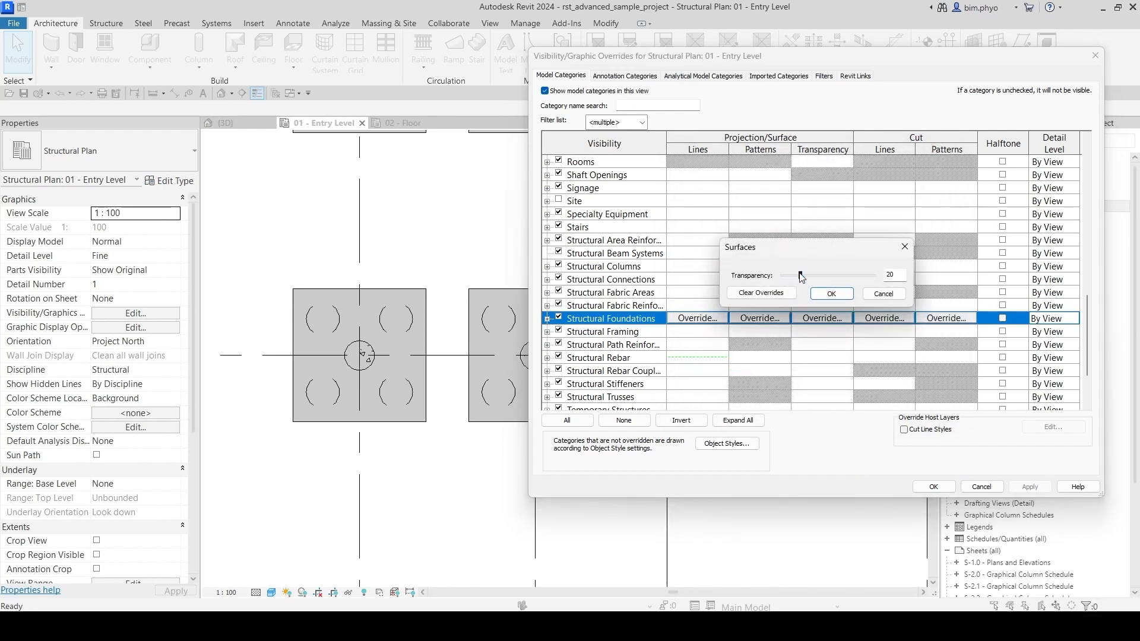
{"action": "left_click", "coordinate": [833, 295]}
{"action": "left_click", "coordinate": [1037, 490]}
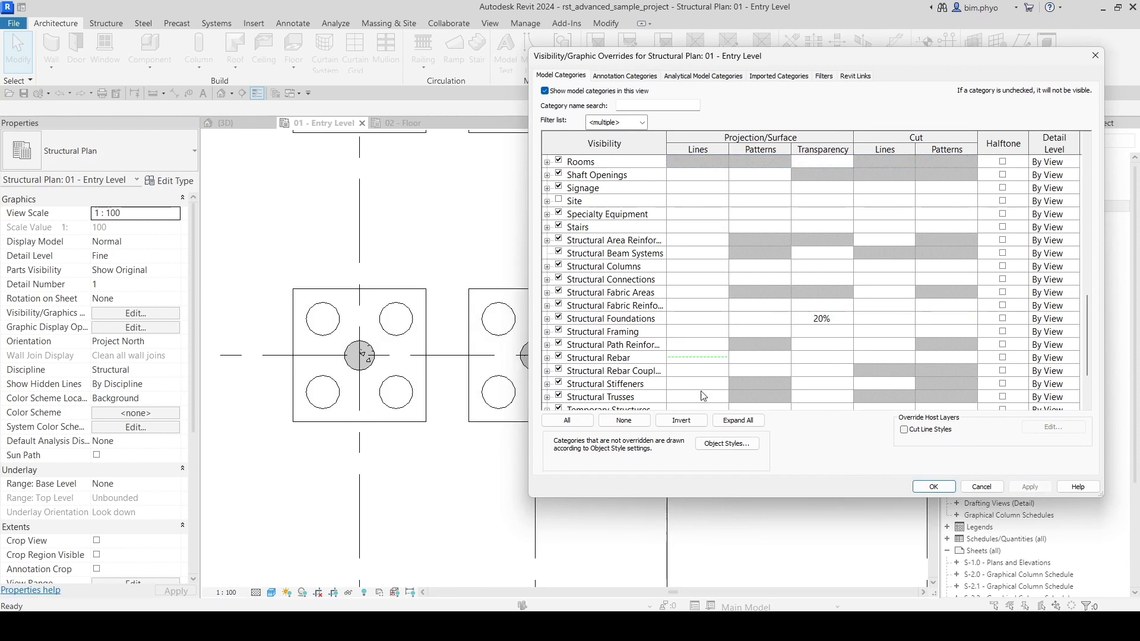
Step: Clear the surface transparency override of Structural Foundations
{"action": "left_click", "coordinate": [829, 317]}
{"action": "left_click", "coordinate": [826, 319]}
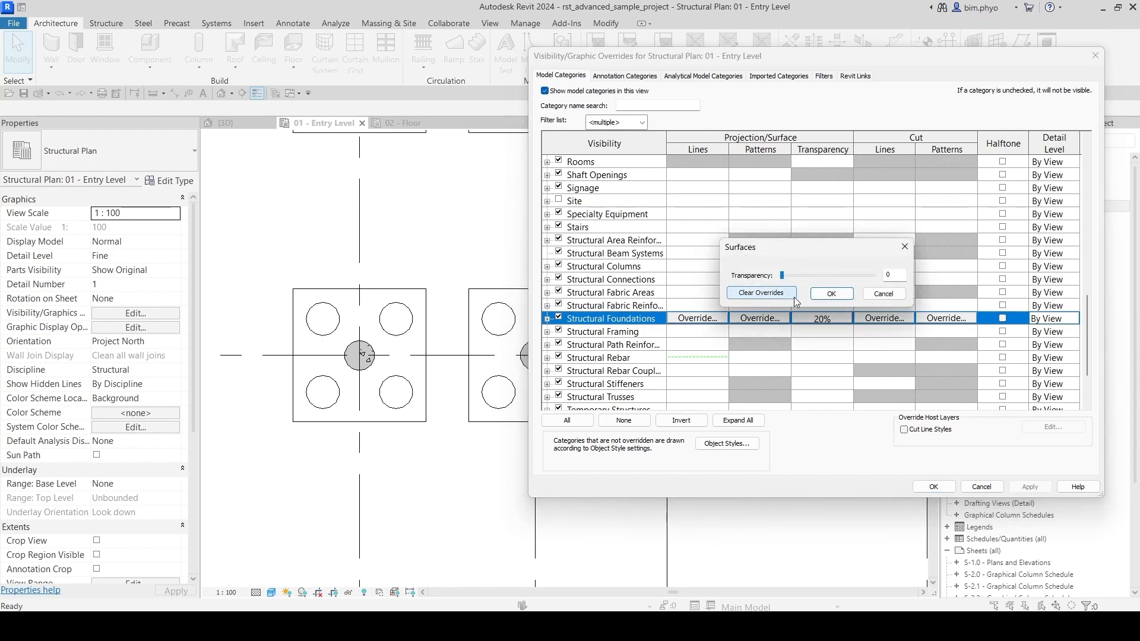
{"action": "left_click", "coordinate": [793, 297]}
Step: Override the Structural Foundations projection/surface foreground pattern with a white solid fill and apply it to the plan
{"action": "left_click", "coordinate": [763, 318]}
{"action": "left_click", "coordinate": [824, 240]}
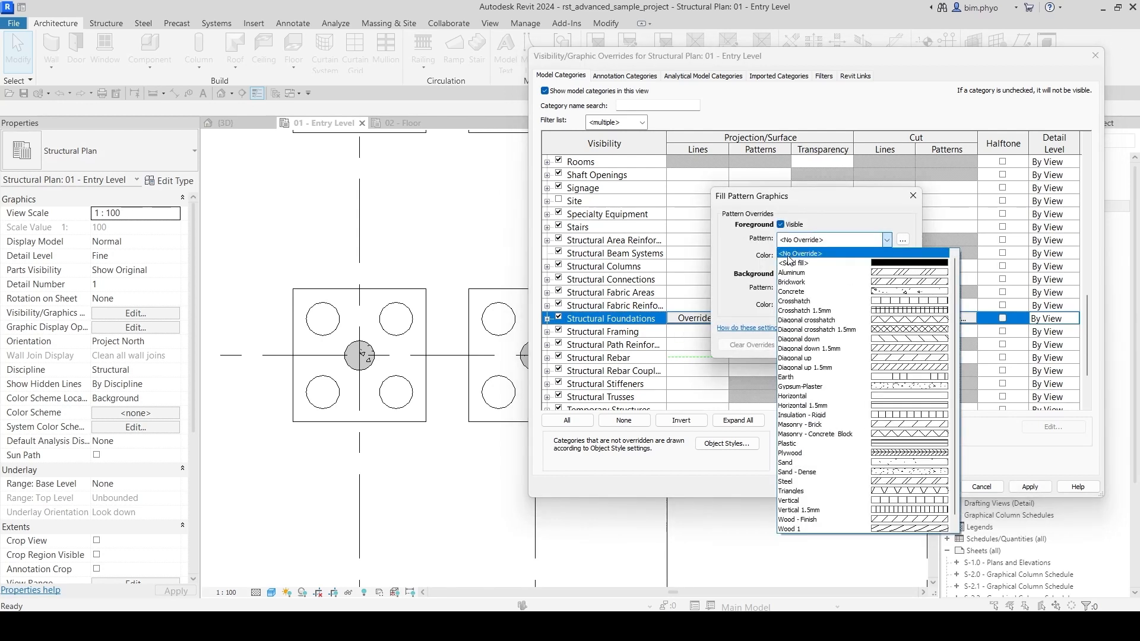
{"action": "left_click", "coordinate": [790, 263]}
{"action": "left_click", "coordinate": [796, 256]}
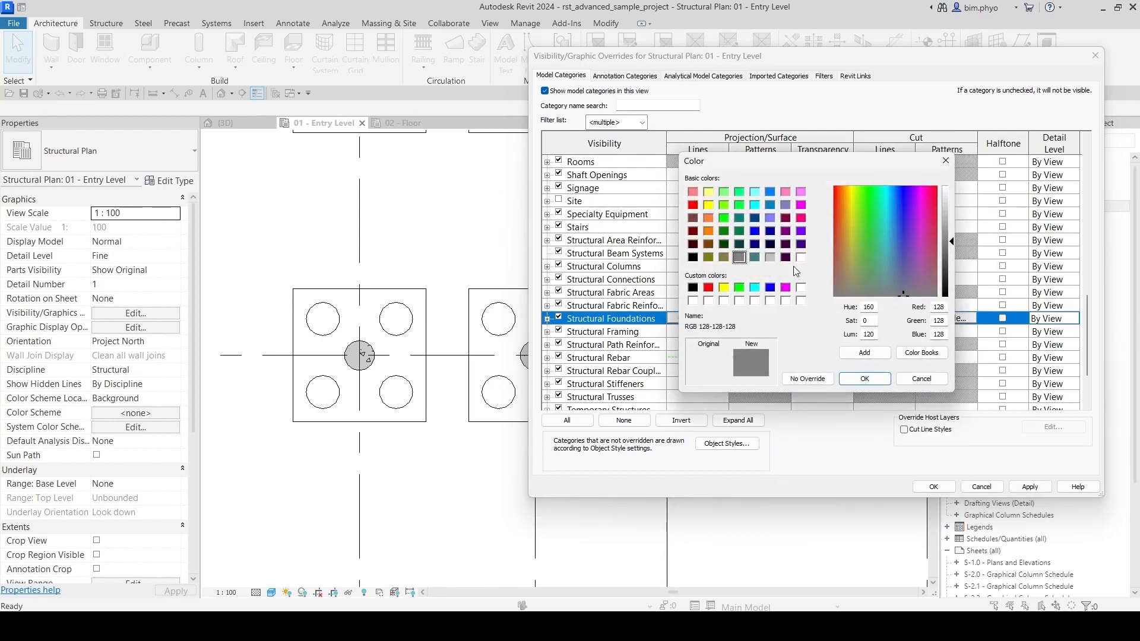
{"action": "left_click", "coordinate": [801, 257]}
{"action": "left_click", "coordinate": [865, 379]}
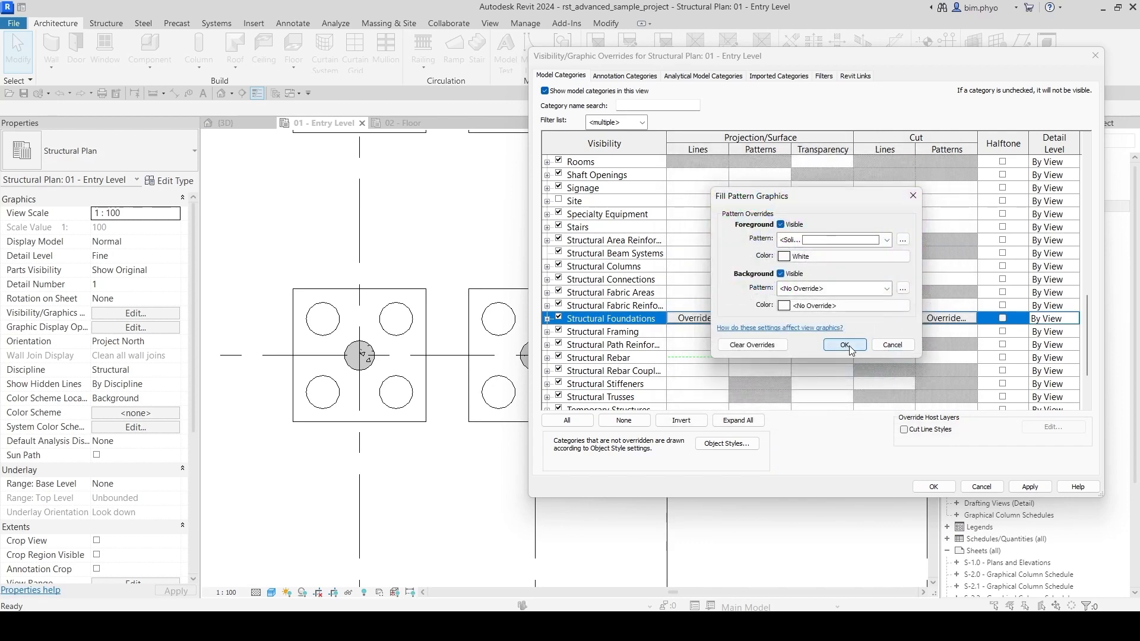
{"action": "left_click", "coordinate": [845, 345]}
{"action": "left_click", "coordinate": [1032, 487]}
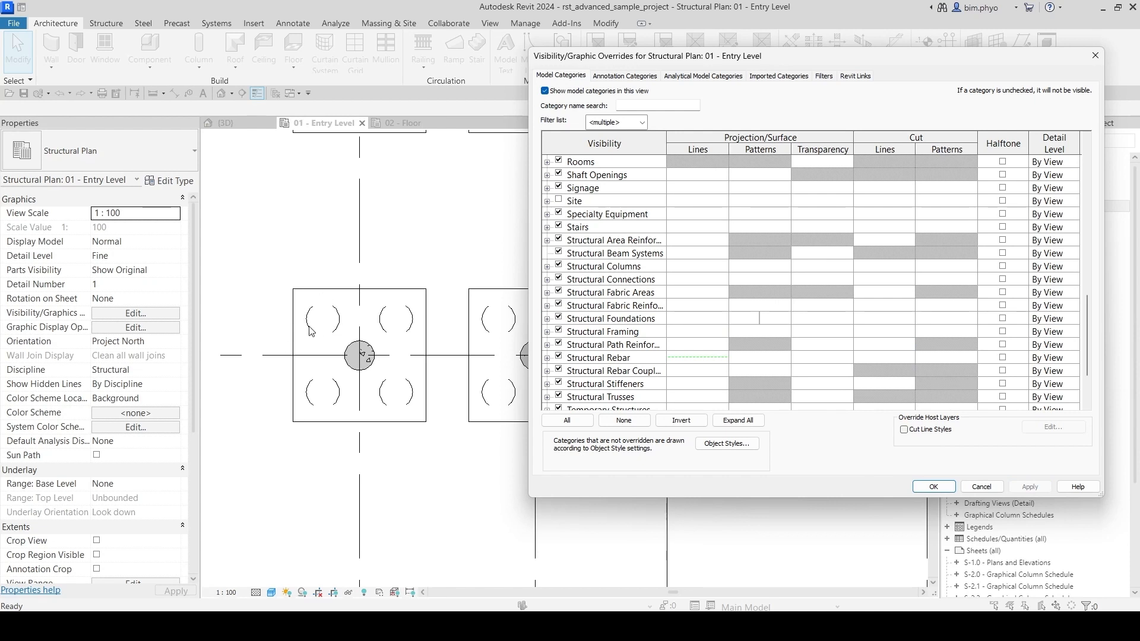
Step: Clear the projection/surface pattern override of Structural Foundations
{"action": "scroll", "coordinate": [844, 313], "scroll_direction": "down", "scroll_amount": 2}
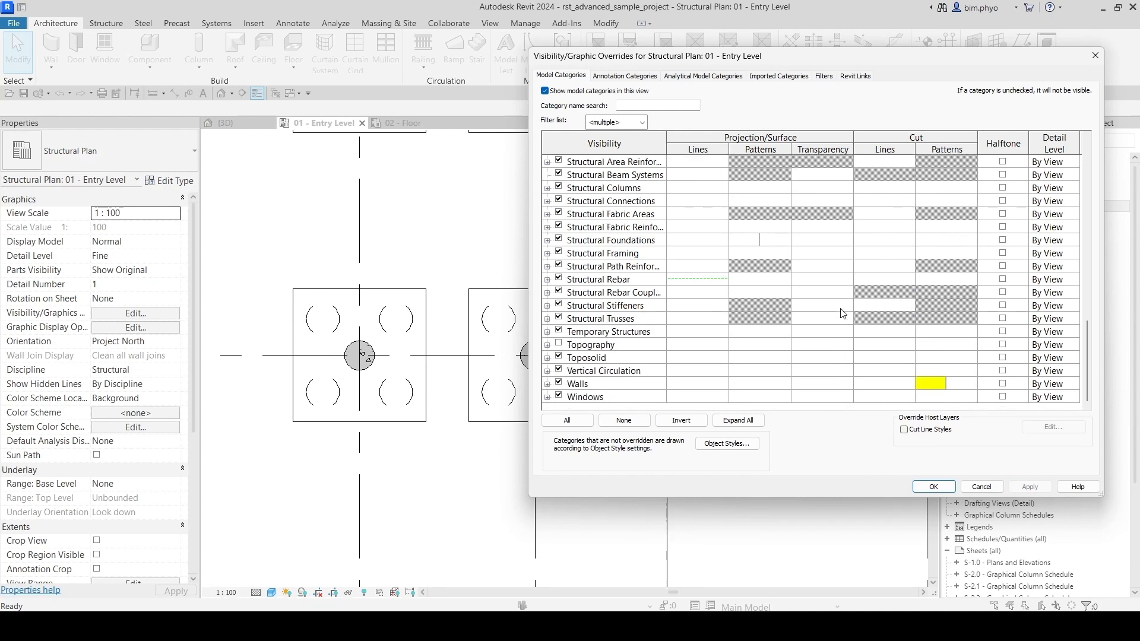
{"action": "left_click", "coordinate": [647, 245]}
{"action": "left_click", "coordinate": [762, 240]}
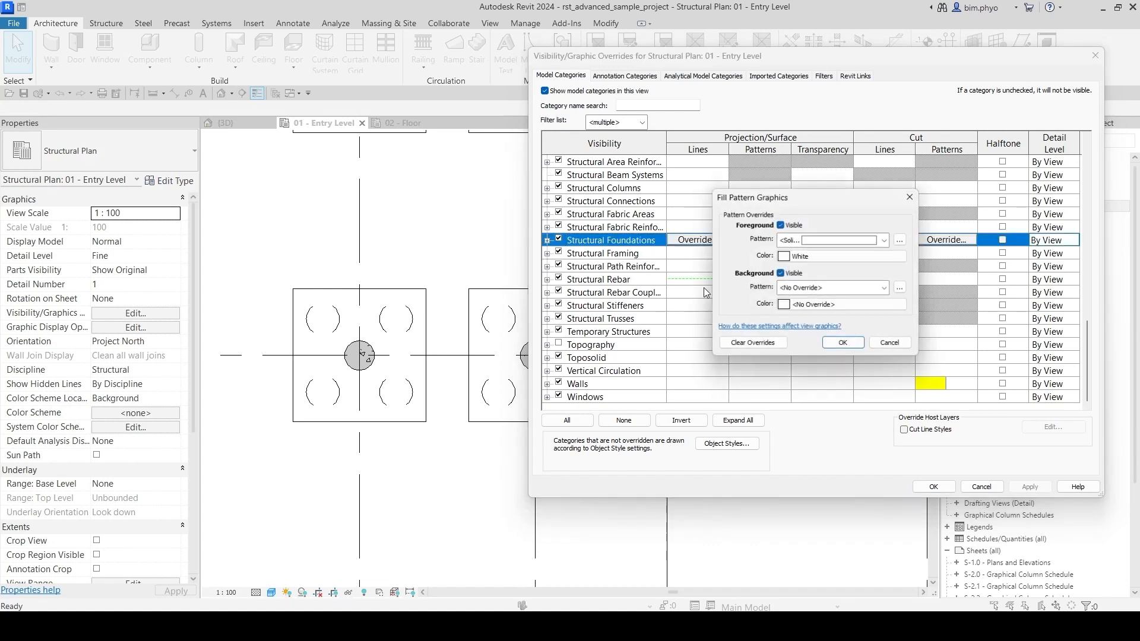
{"action": "left_click", "coordinate": [846, 345]}
Step: Set the Structural Foundations surface transparency to 20% again and accept the plan's graphic overrides
{"action": "left_click", "coordinate": [812, 240]}
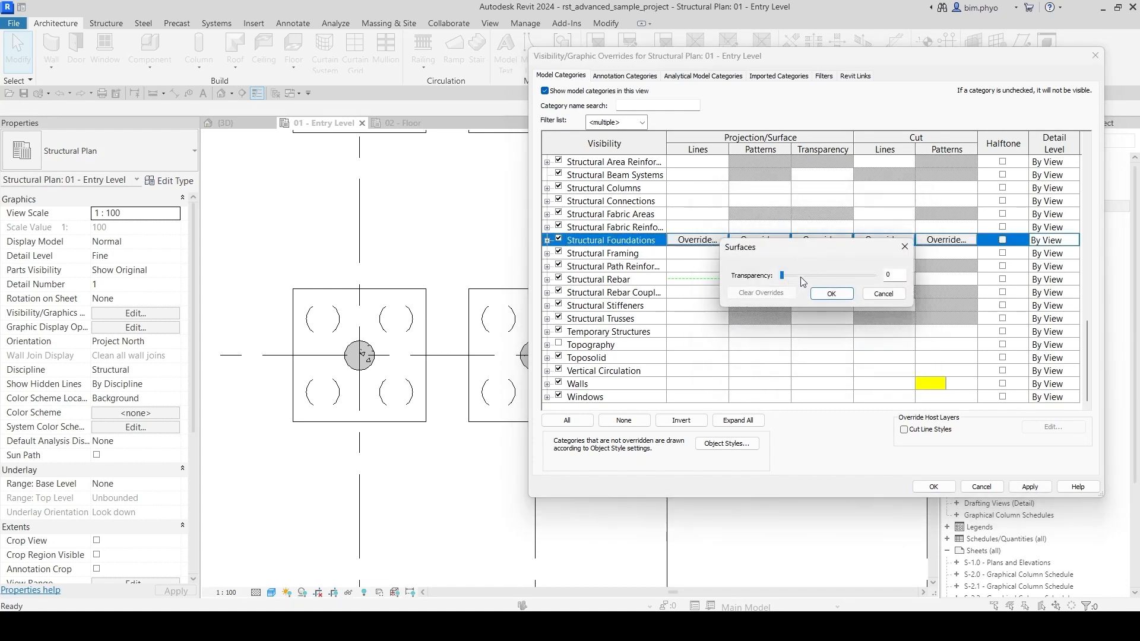
{"action": "left_click", "coordinate": [802, 275]}
{"action": "left_click", "coordinate": [830, 295]}
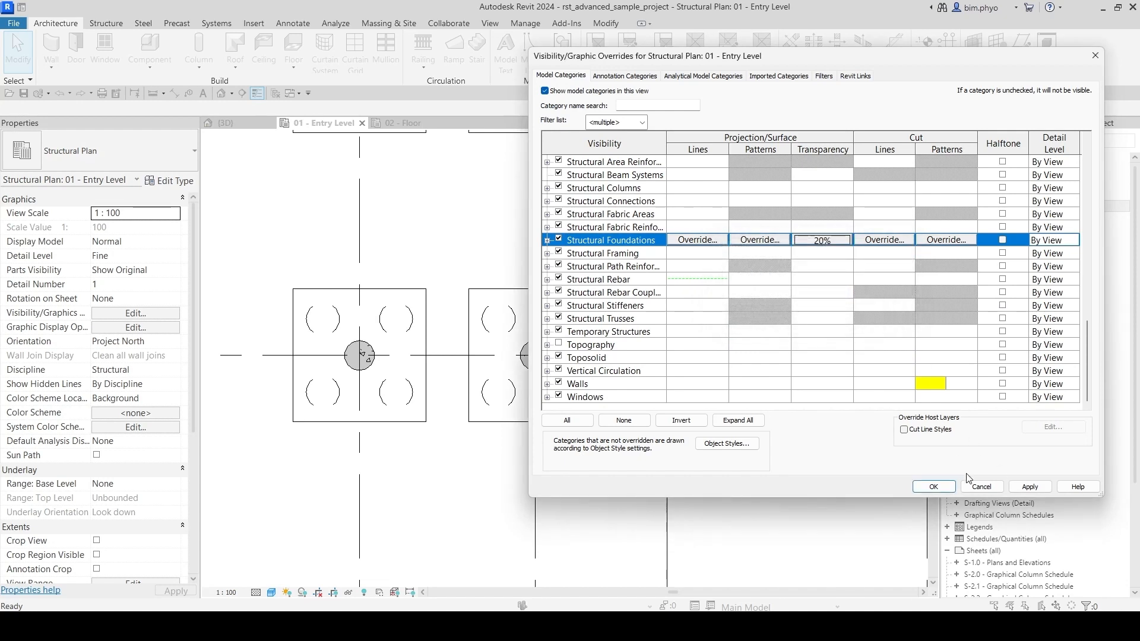
{"action": "left_click", "coordinate": [933, 487]}
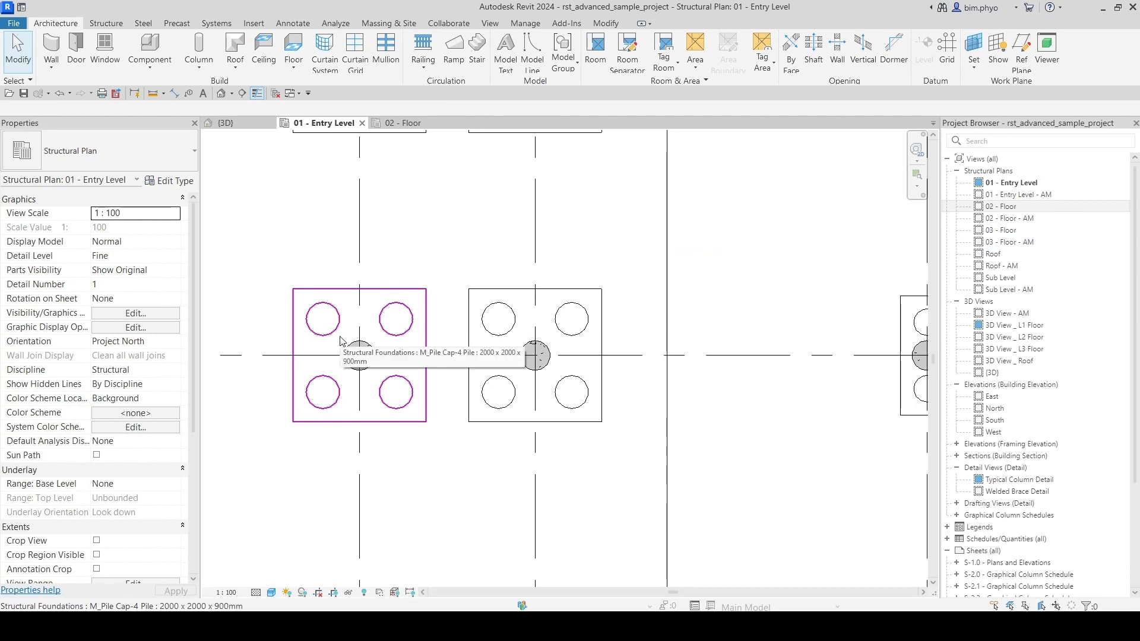
Step: Reopen the visibility/graphic overrides of the 01 - Entry Level plan
{"action": "key", "text": "v"}
{"action": "key", "text": "g"}
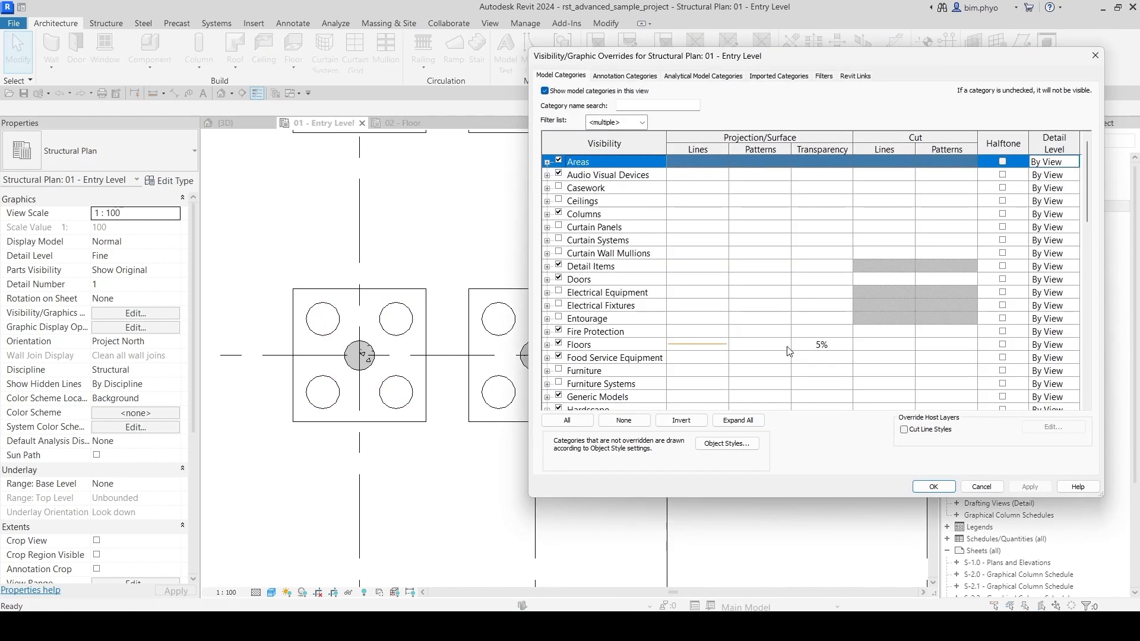
{"action": "scroll", "coordinate": [746, 317], "scroll_direction": "down", "scroll_amount": 2}
{"action": "left_click", "coordinate": [834, 279]}
{"action": "left_click", "coordinate": [833, 279]}
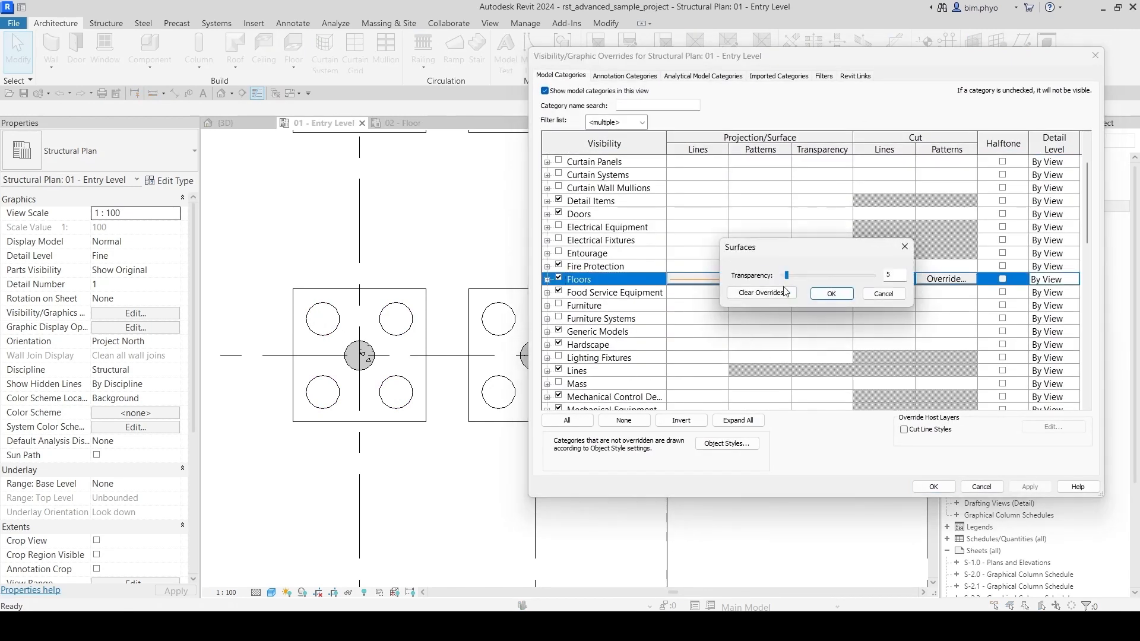
{"action": "left_click", "coordinate": [762, 293]}
{"action": "key", "text": "Escape"}
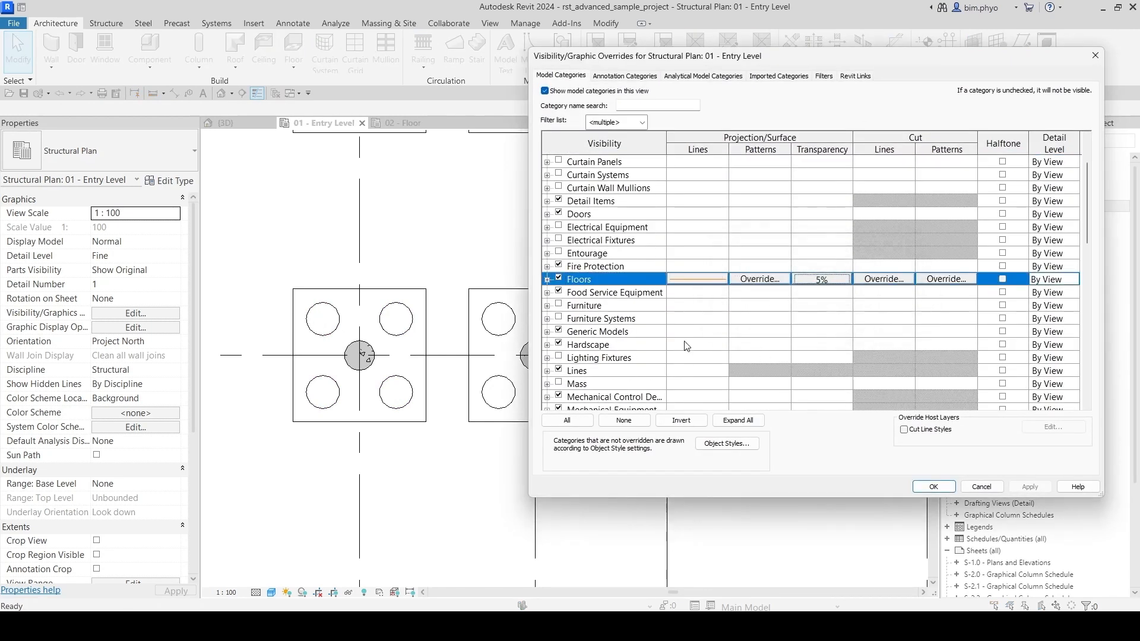
Step: Find Structural Foundations in the model categories and remove its surface transparency override
{"action": "scroll", "coordinate": [683, 345], "scroll_direction": "down", "scroll_amount": 2}
{"action": "left_click", "coordinate": [629, 357]}
{"action": "scroll", "coordinate": [642, 362], "scroll_direction": "down", "scroll_amount": 4}
{"action": "left_click", "coordinate": [648, 370]}
{"action": "scroll", "coordinate": [648, 370], "scroll_direction": "down", "scroll_amount": 2}
{"action": "scroll", "coordinate": [650, 373], "scroll_direction": "down", "scroll_amount": 2}
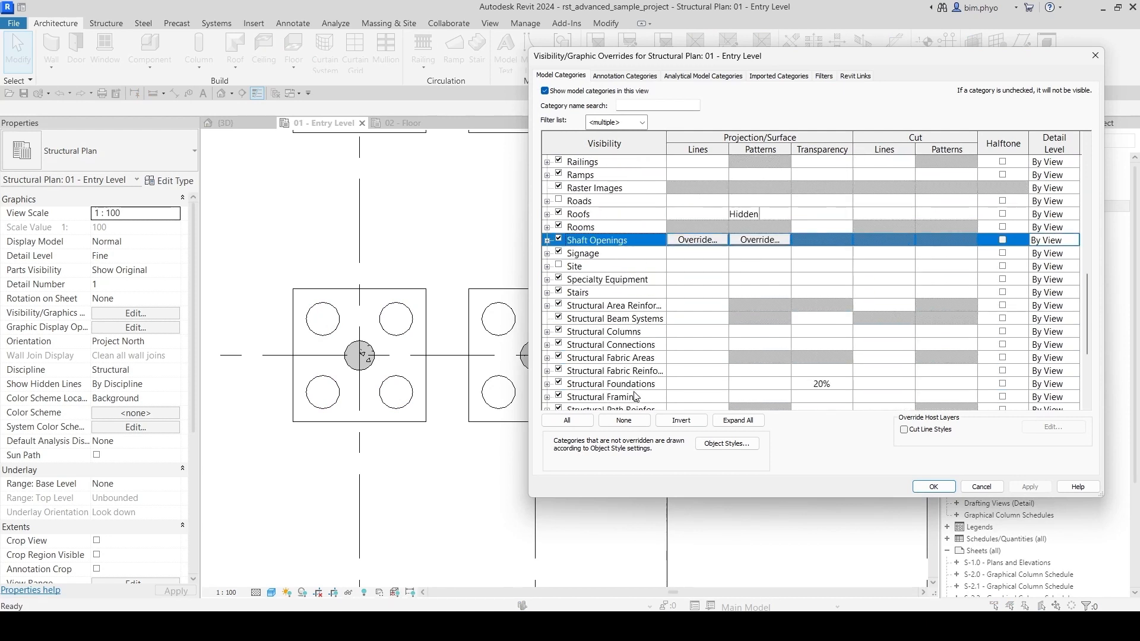
{"action": "left_click", "coordinate": [635, 383]}
{"action": "left_click", "coordinate": [822, 383]}
{"action": "left_click", "coordinate": [761, 292]}
{"action": "key", "text": "Escape"}
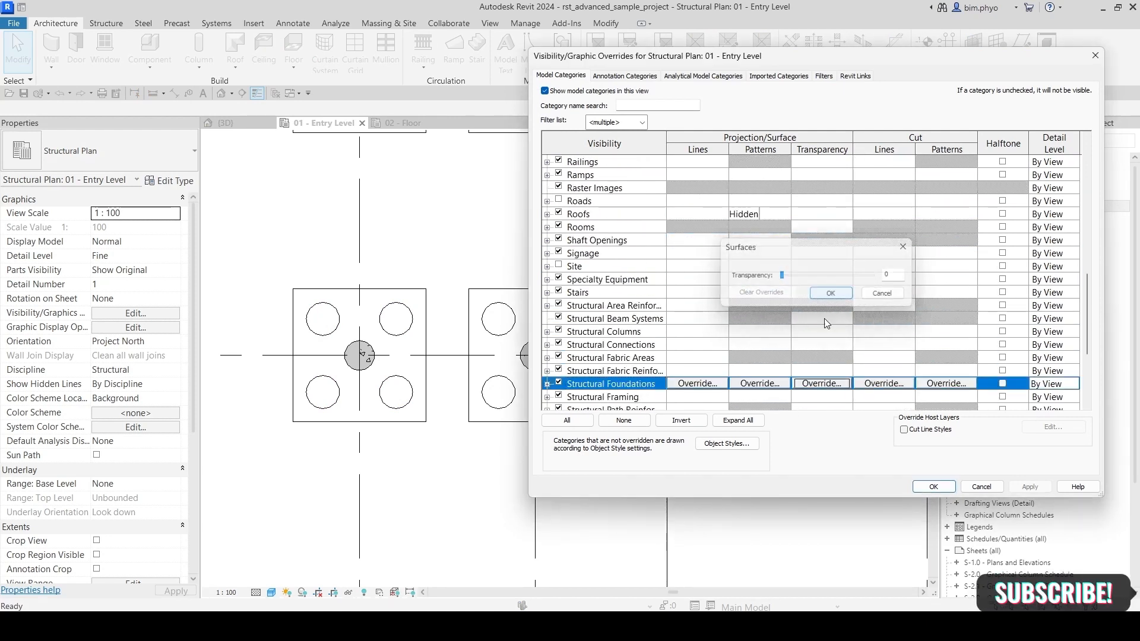
Step: Give Structural Foundations a white solid fill as projection/surface foreground pattern and accept the plan's graphic overrides
{"action": "left_click", "coordinate": [760, 383]}
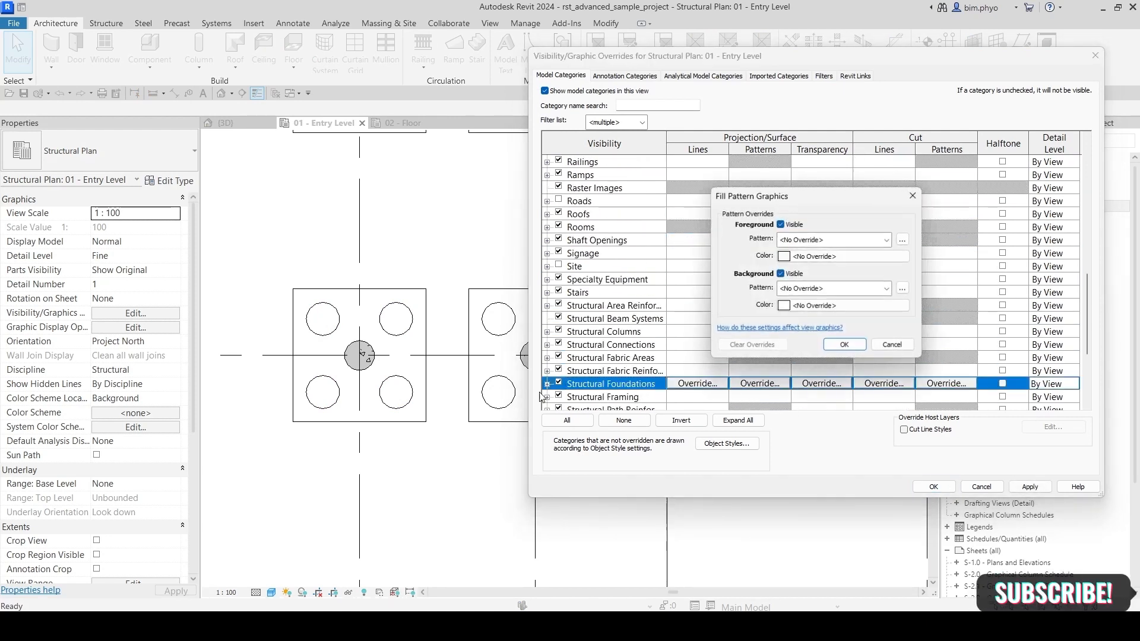
{"action": "left_click", "coordinate": [803, 240]}
{"action": "left_click", "coordinate": [808, 258]}
{"action": "left_click", "coordinate": [785, 256]}
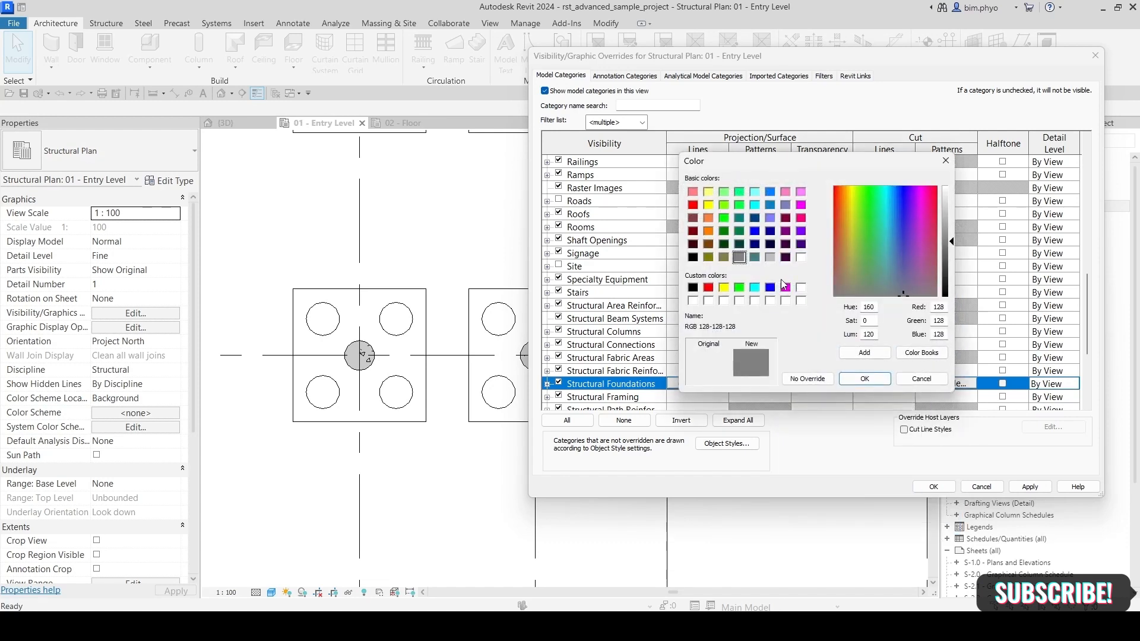
{"action": "left_click", "coordinate": [801, 257]}
{"action": "left_click", "coordinate": [864, 379]}
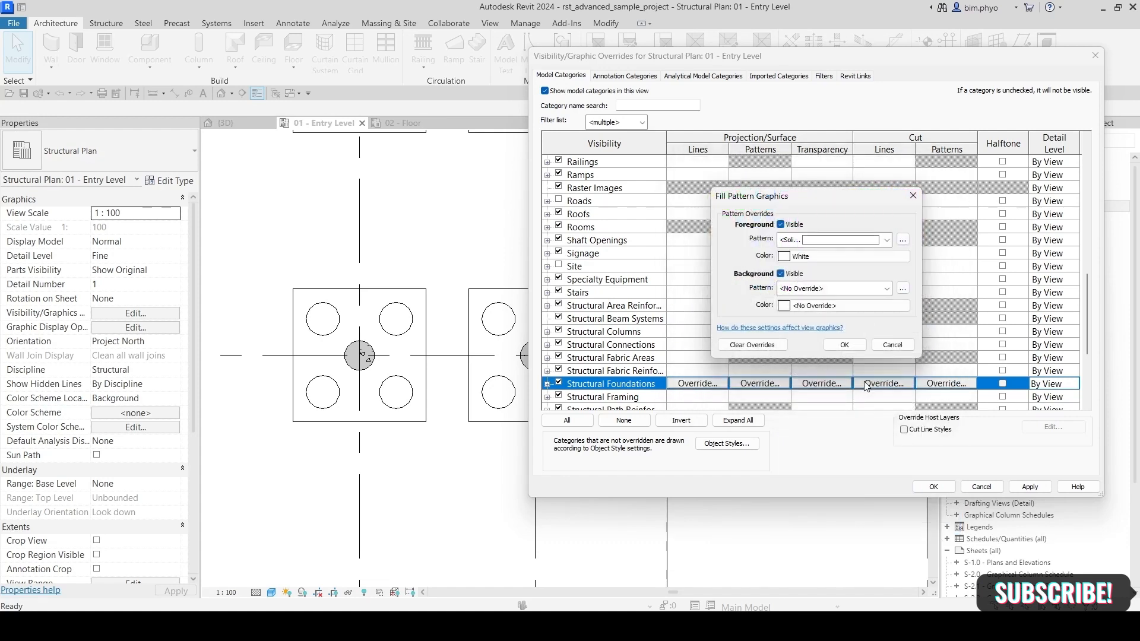
{"action": "left_click", "coordinate": [848, 352]}
{"action": "left_click", "coordinate": [934, 487]}
Step: Look over the pile caps across the plan and examine how their piles and outlines are displayed between the grid lines
{"action": "scroll", "coordinate": [588, 350], "scroll_direction": "down", "scroll_amount": 4}
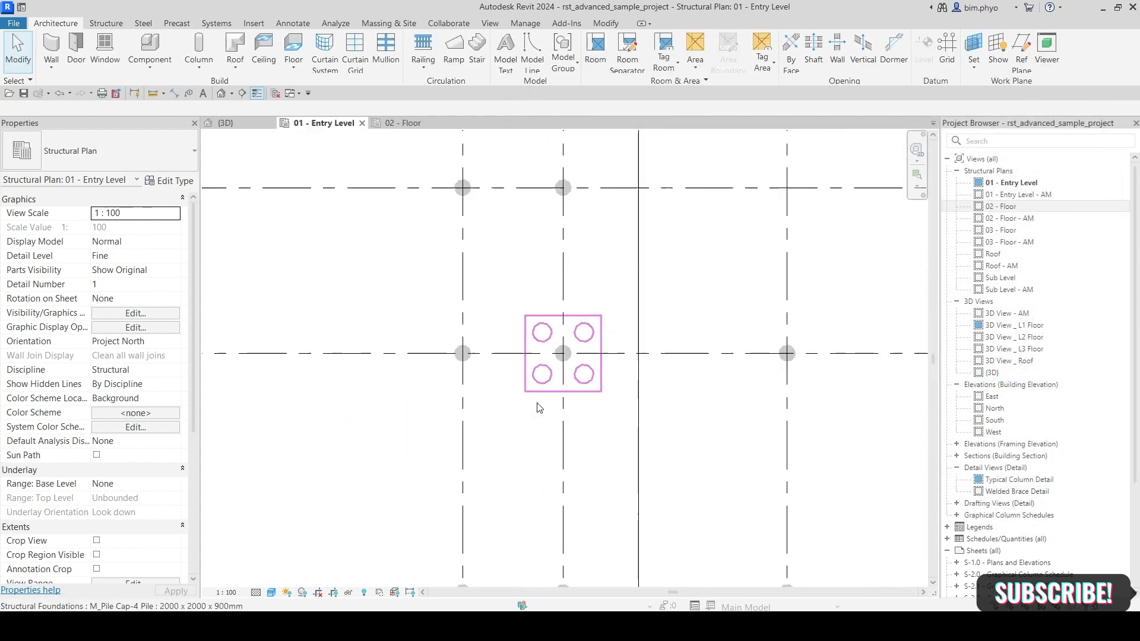
{"action": "middle_click_drag", "start_coordinate": [739, 365], "coordinate": [728, 377]}
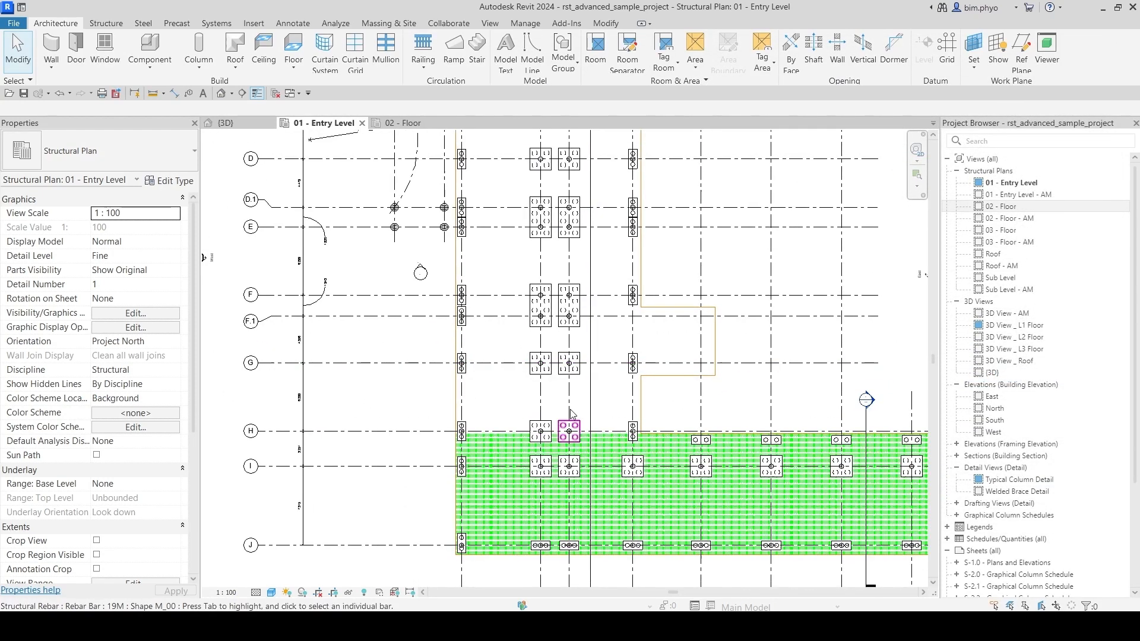
{"action": "middle_click_drag", "start_coordinate": [810, 225], "coordinate": [796, 303]}
{"action": "scroll", "coordinate": [533, 297], "scroll_direction": "up", "scroll_amount": 3}
{"action": "scroll", "coordinate": [533, 302], "scroll_direction": "up", "scroll_amount": 5}
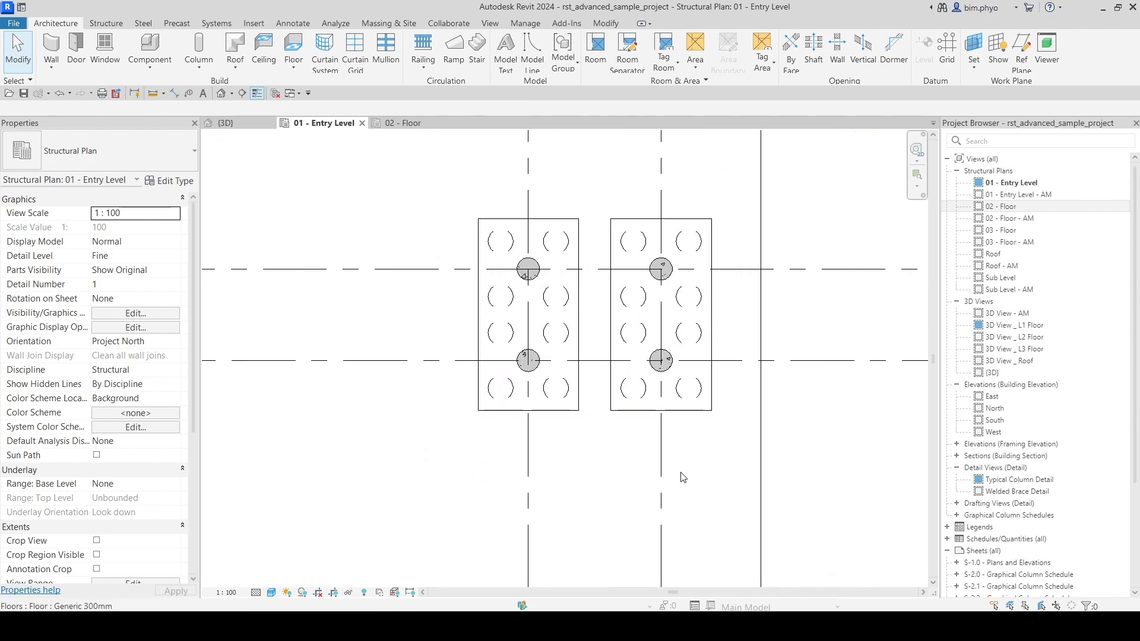
{"action": "scroll", "coordinate": [547, 331], "scroll_direction": "down", "scroll_amount": 5}
{"action": "scroll", "coordinate": [613, 275], "scroll_direction": "up", "scroll_amount": 3}
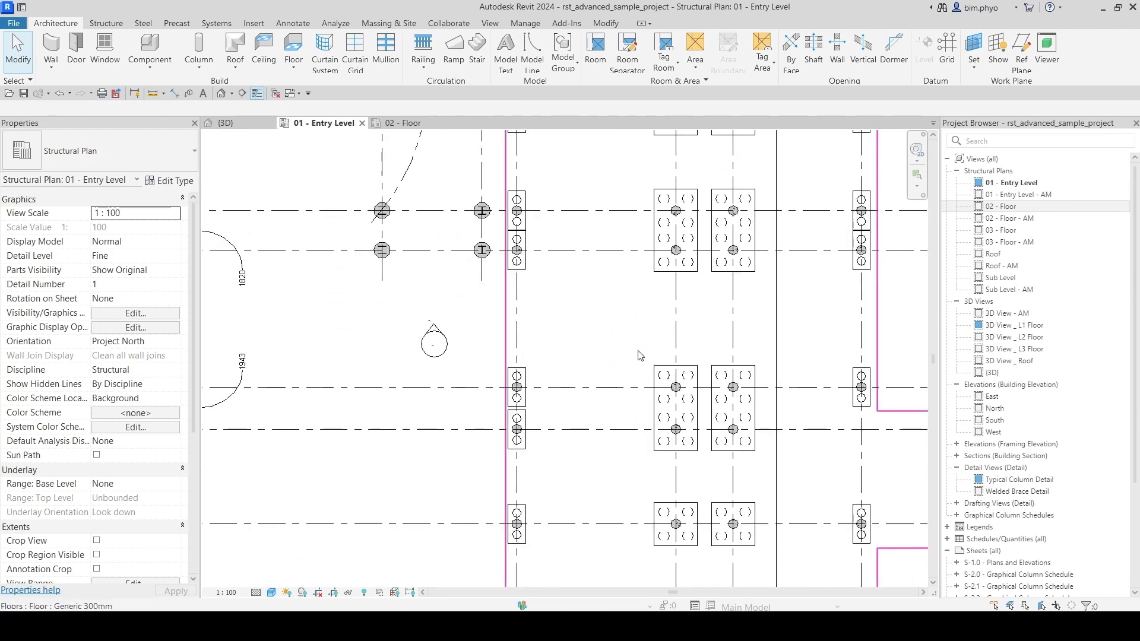
{"action": "scroll", "coordinate": [673, 317], "scroll_direction": "up", "scroll_amount": 3}
{"action": "middle_click_drag", "start_coordinate": [625, 457], "coordinate": [501, 335]}
Step: Reopen the visibility/graphic overrides of the 01 - Entry Level plan and find Structural Foundations in the model categories
{"action": "key", "text": "v"}
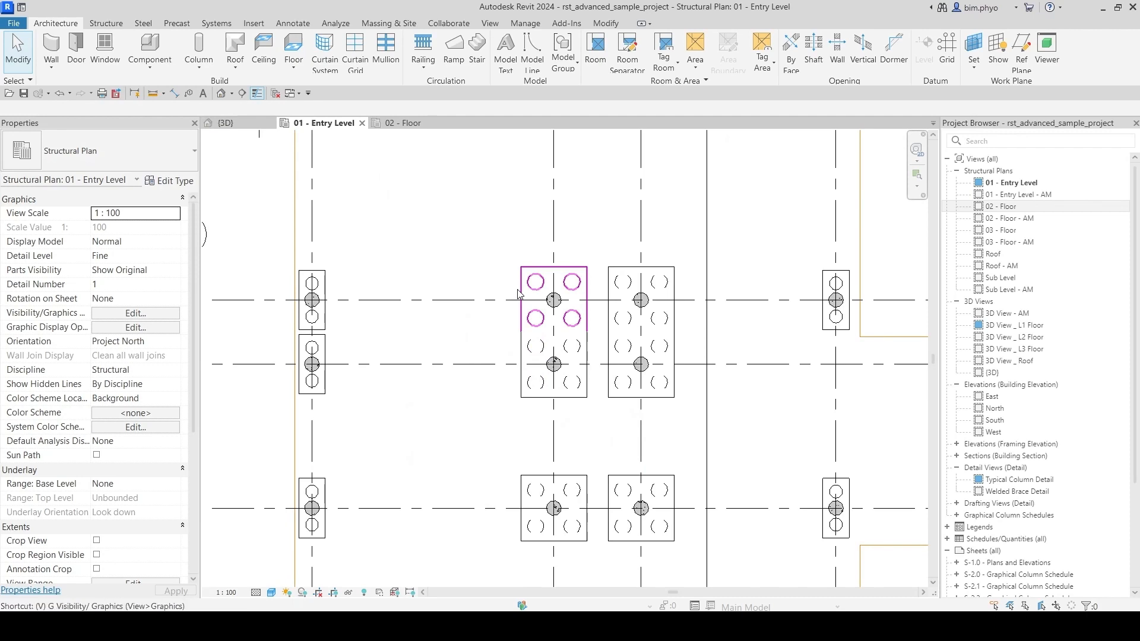
{"action": "key", "text": "g"}
{"action": "left_click", "coordinate": [607, 344]}
{"action": "key", "text": "s"}
{"action": "scroll", "coordinate": [622, 329], "scroll_direction": "down", "scroll_amount": 2}
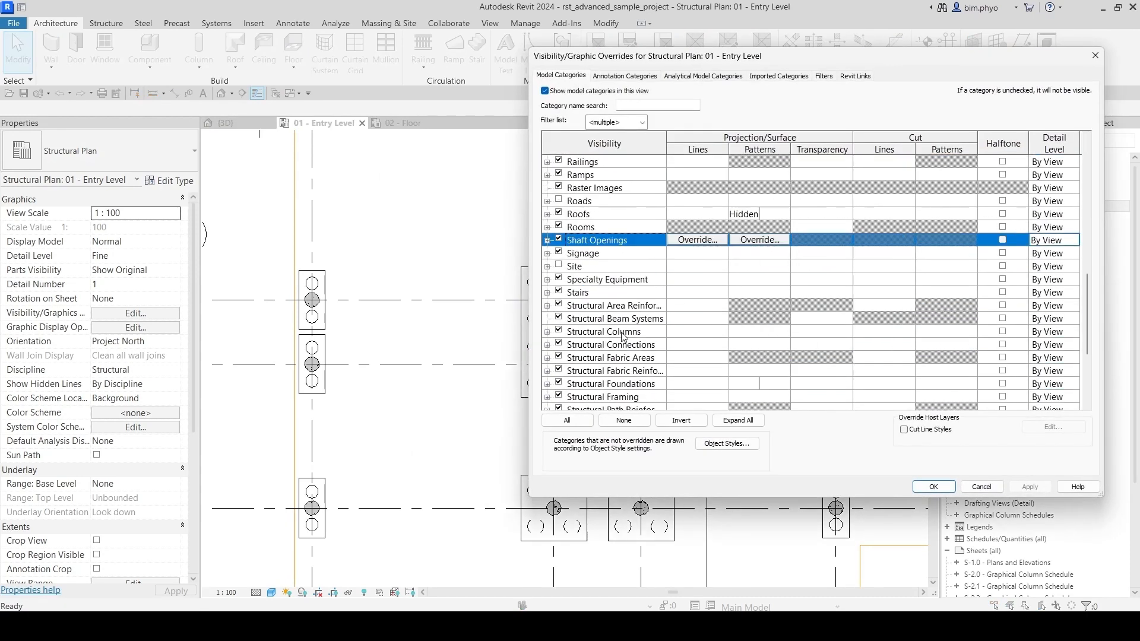
{"action": "left_click", "coordinate": [609, 345]}
{"action": "scroll", "coordinate": [615, 351], "scroll_direction": "down", "scroll_amount": 4}
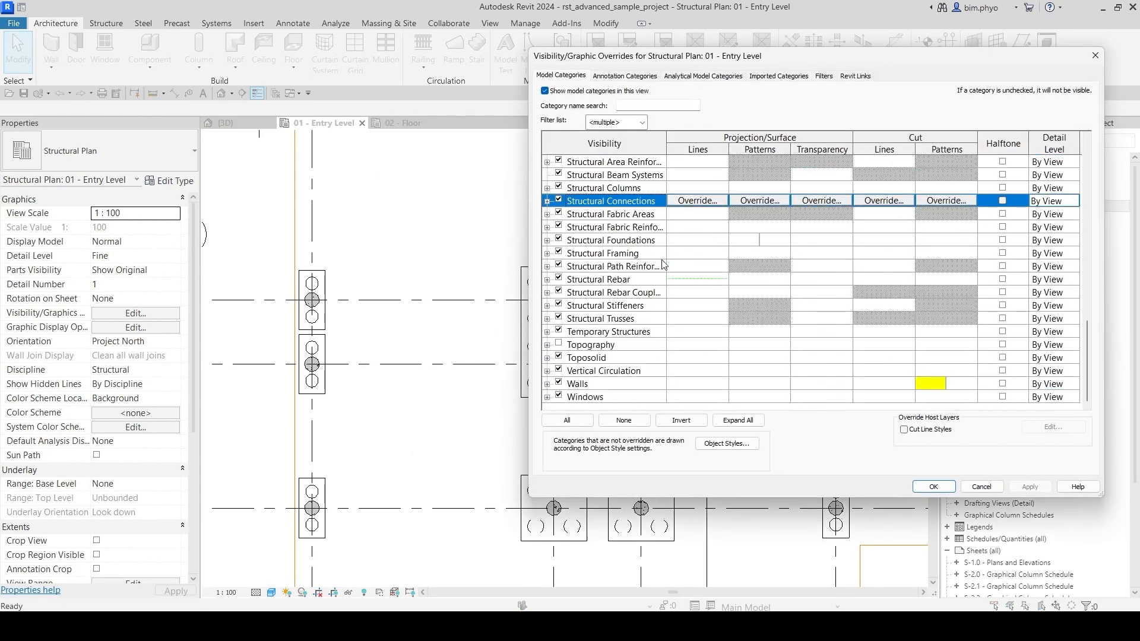
{"action": "left_click", "coordinate": [632, 241]}
Step: Override the projection line color of Structural Foundations with magenta (RGB 255, 0, 255) and accept the plan's graphic overrides
{"action": "left_click", "coordinate": [698, 240]}
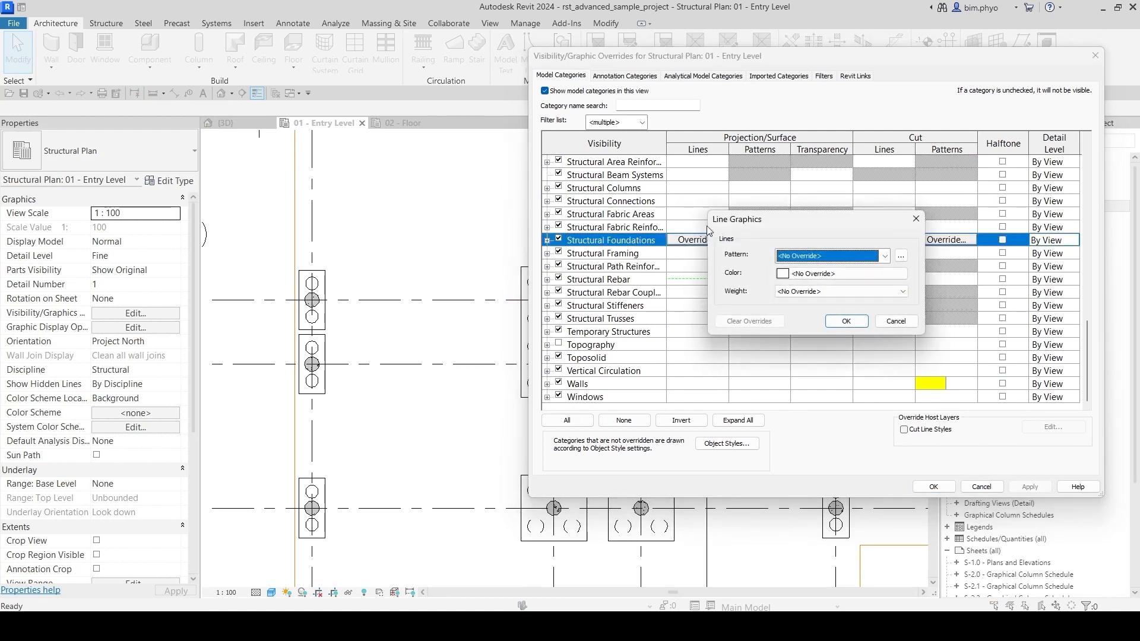
{"action": "left_click", "coordinate": [796, 275]}
{"action": "left_click", "coordinate": [786, 288]}
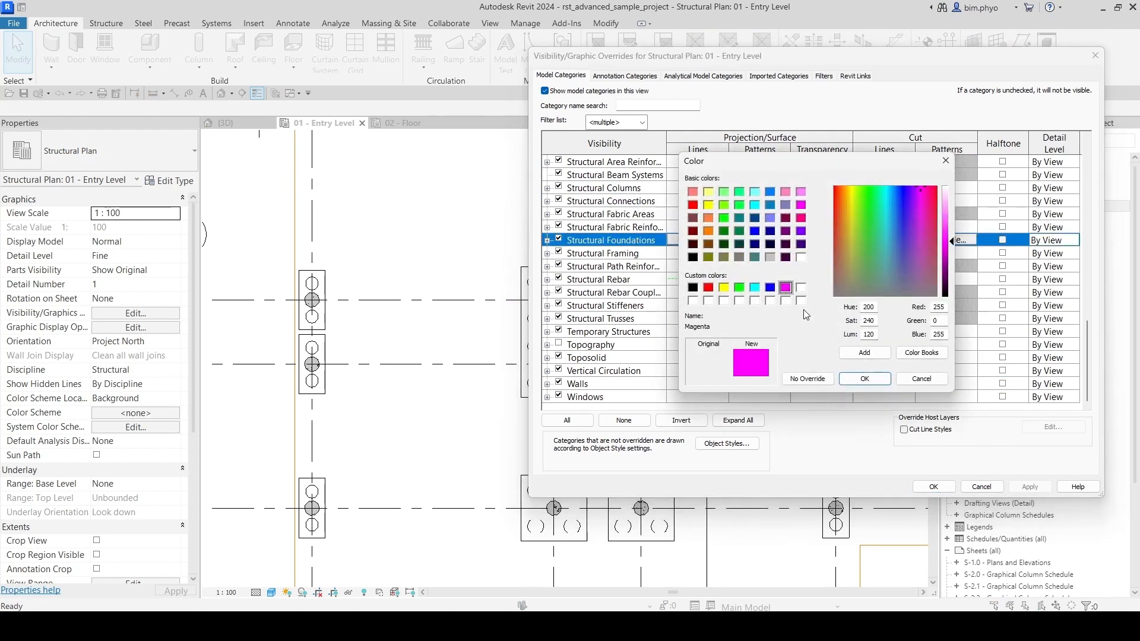
{"action": "left_click", "coordinate": [860, 382]}
{"action": "left_click", "coordinate": [841, 319]}
{"action": "left_click", "coordinate": [843, 319]}
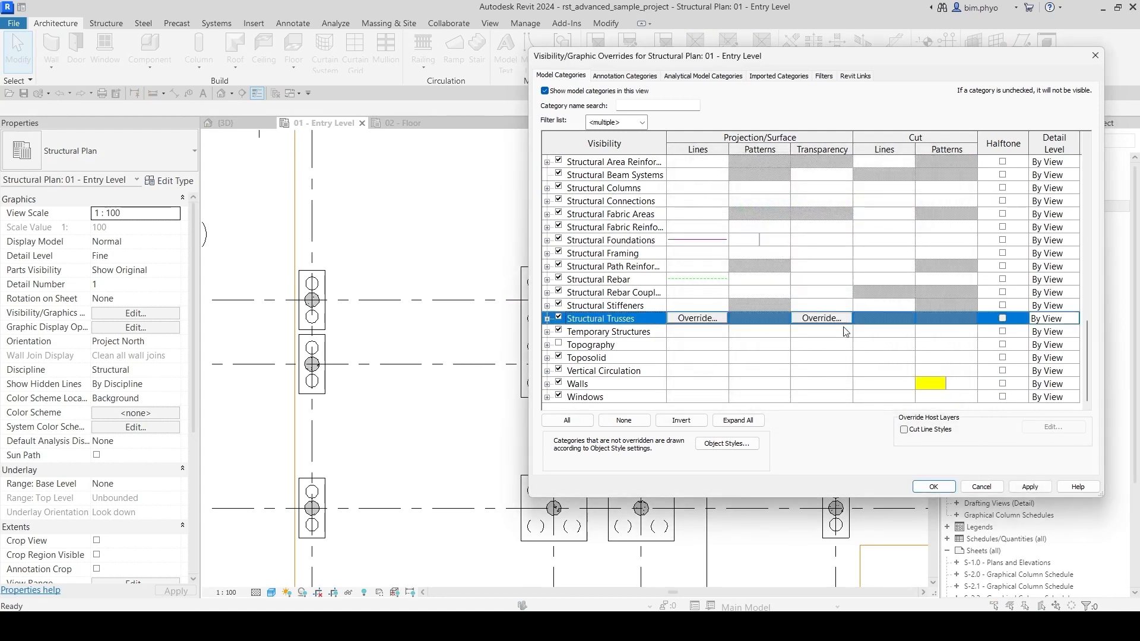
{"action": "left_click", "coordinate": [1034, 488]}
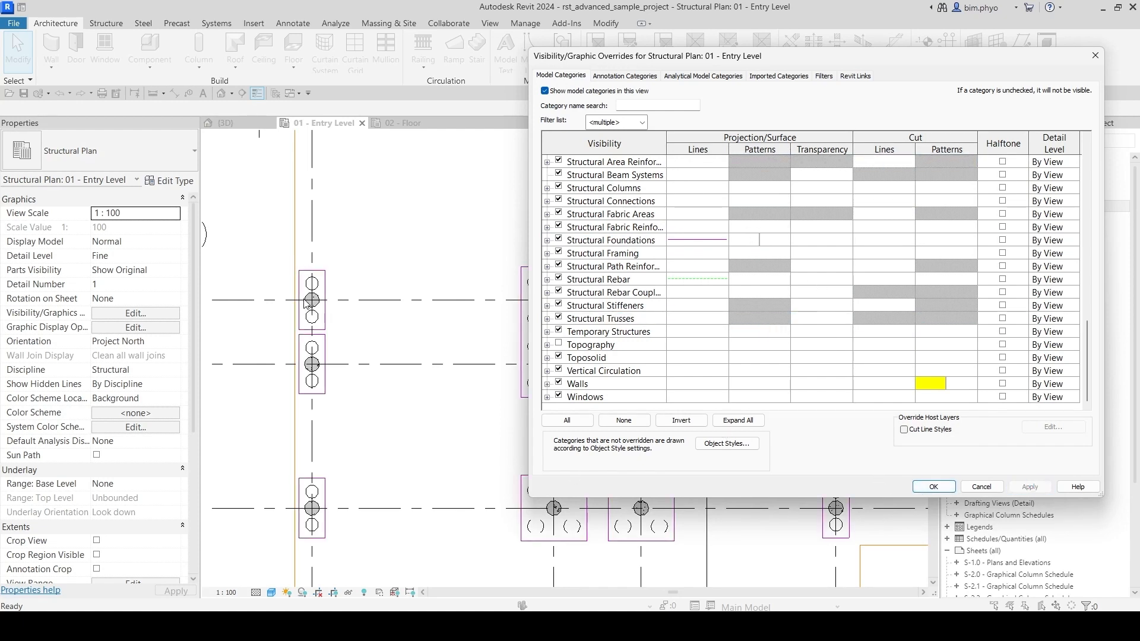
{"action": "left_click", "coordinate": [933, 488]}
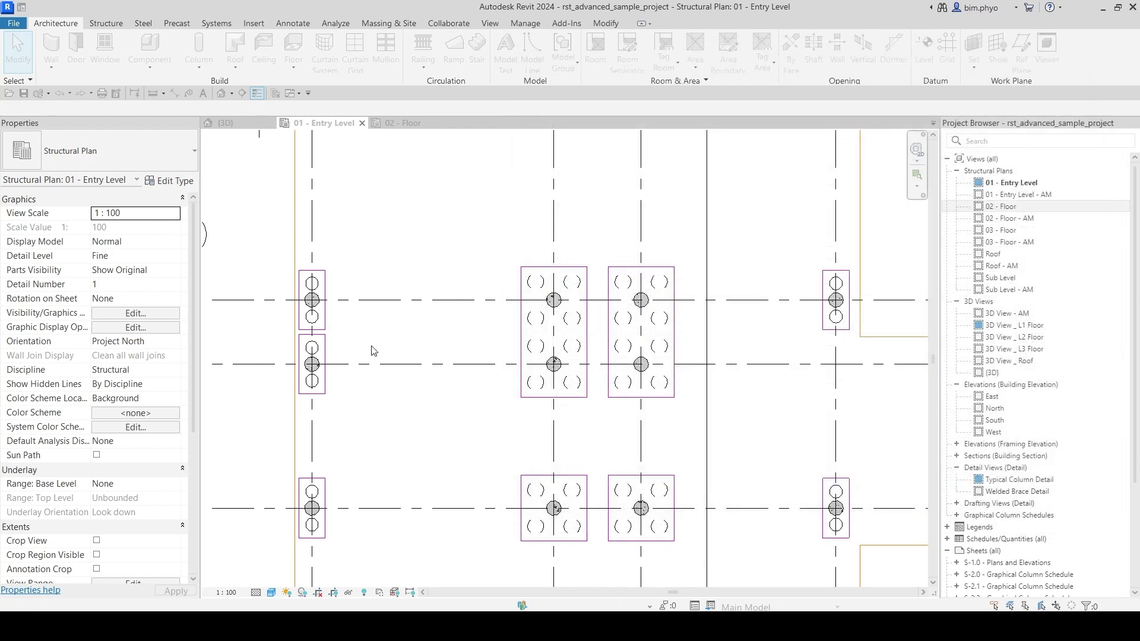
Step: Inspect a two-pile cap near the floor edge and examine how its outline, piles and round concrete column are displayed
{"action": "scroll", "coordinate": [339, 318], "scroll_direction": "down", "scroll_amount": 3}
{"action": "scroll", "coordinate": [615, 304], "scroll_direction": "up", "scroll_amount": 10}
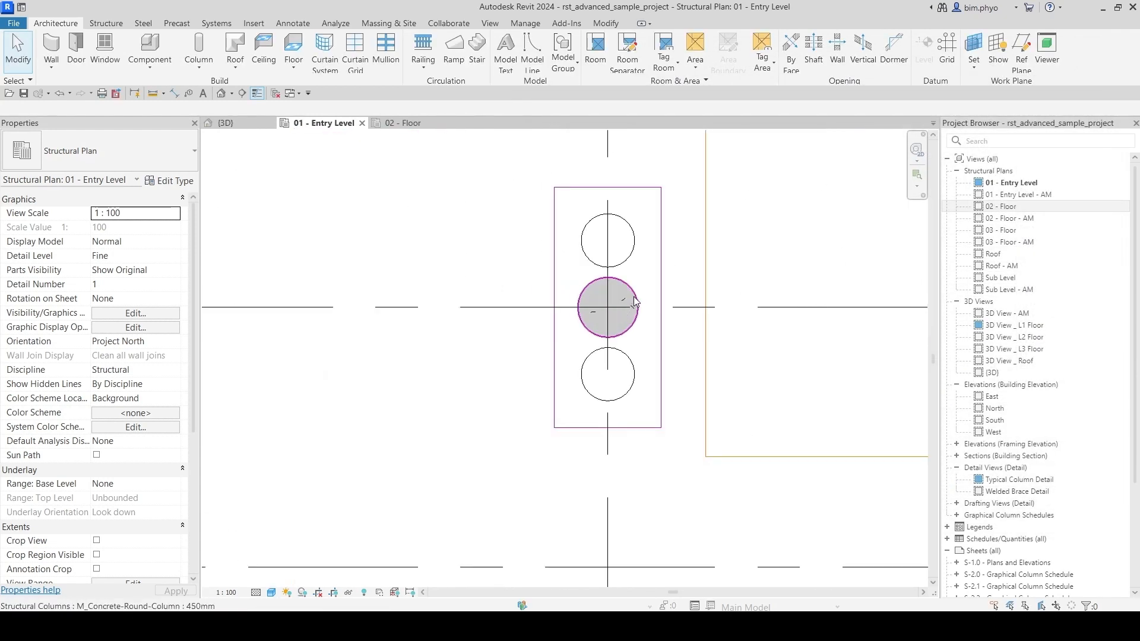
{"action": "left_click", "coordinate": [615, 304]}
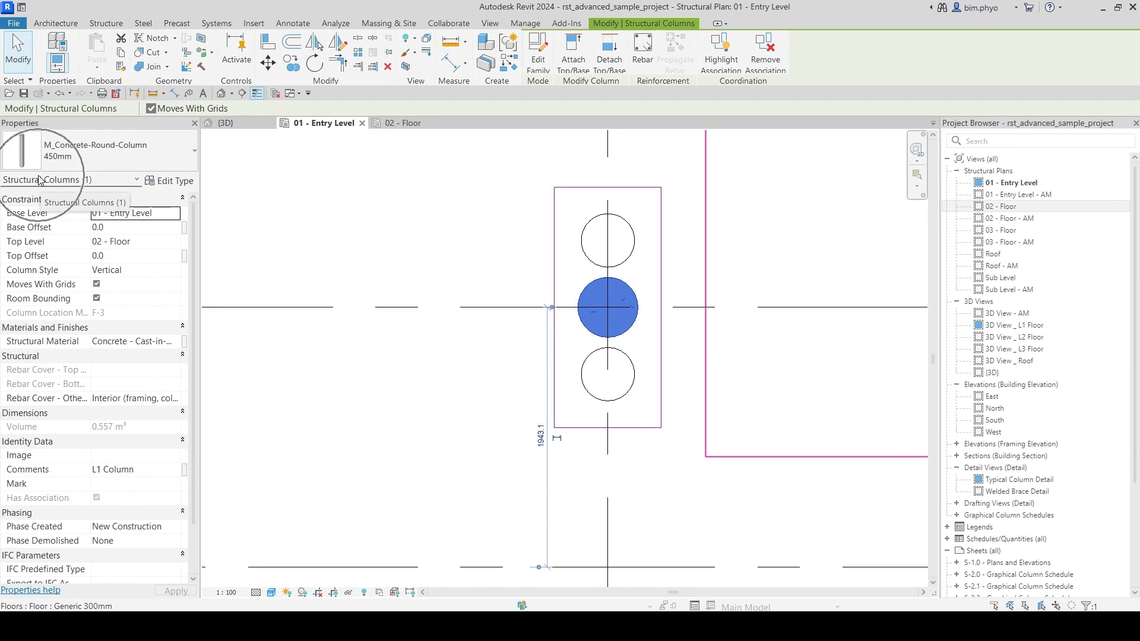
{"action": "left_click", "coordinate": [642, 323]}
{"action": "scroll", "coordinate": [640, 322], "scroll_direction": "down", "scroll_amount": 5}
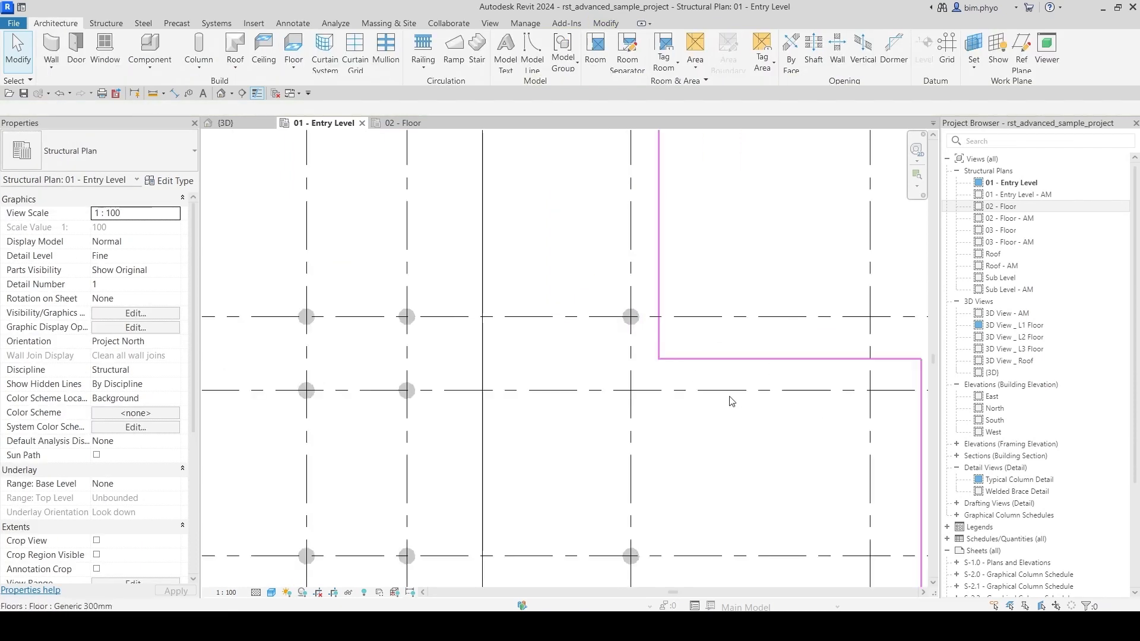
{"action": "middle_click_drag", "start_coordinate": [731, 401], "coordinate": [687, 403]}
{"action": "scroll", "coordinate": [595, 313], "scroll_direction": "up", "scroll_amount": 4}
{"action": "scroll", "coordinate": [600, 321], "scroll_direction": "up", "scroll_amount": 3}
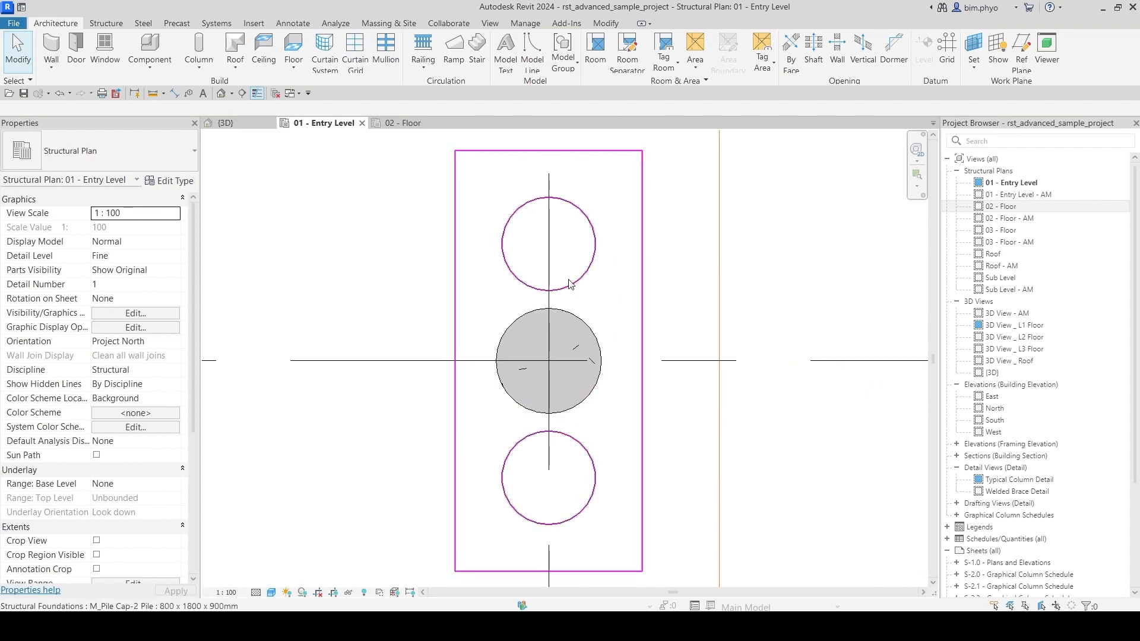
{"action": "scroll", "coordinate": [587, 351], "scroll_direction": "up", "scroll_amount": 2}
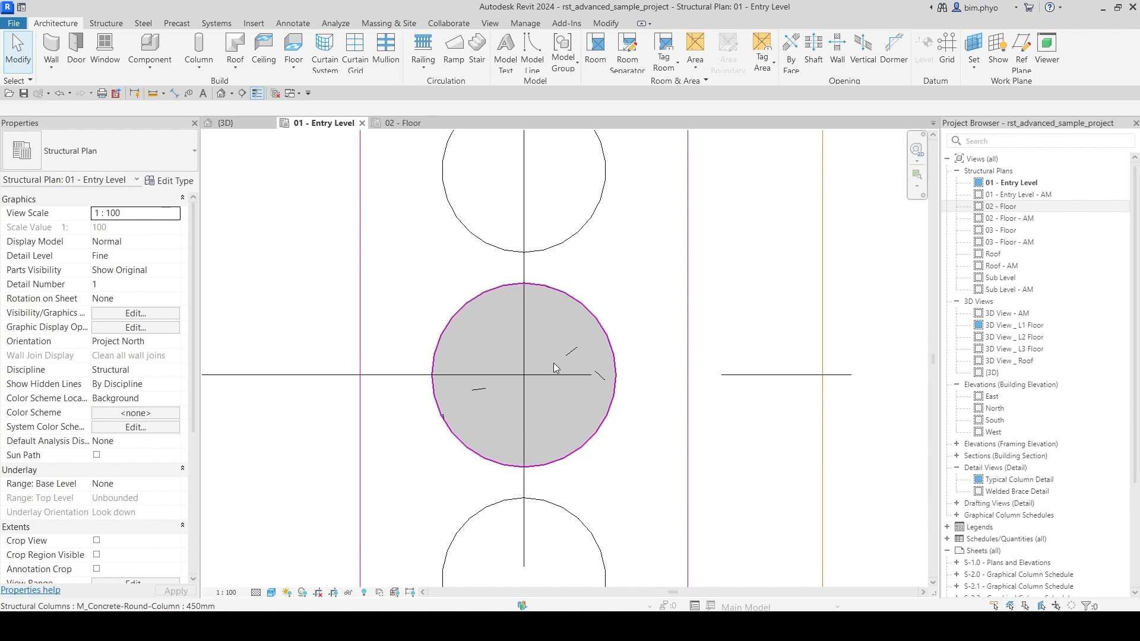
{"action": "scroll", "coordinate": [568, 326], "scroll_direction": "down", "scroll_amount": 2}
Step: Check the type properties of the round concrete column on the pile cap and close them without changes
{"action": "left_click", "coordinate": [568, 326]}
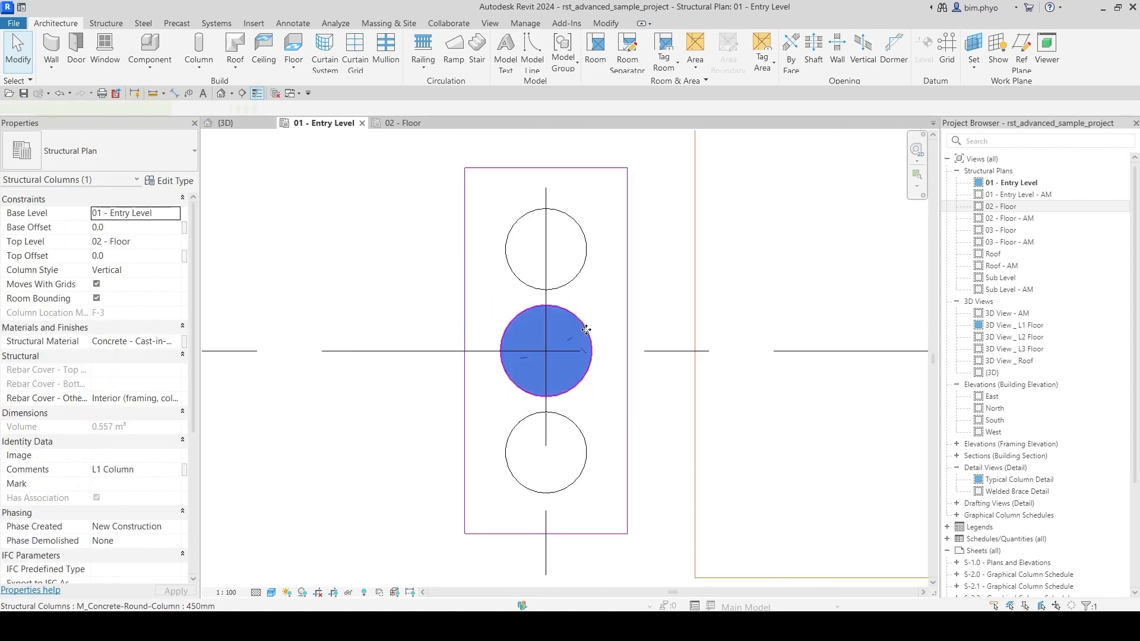
{"action": "left_click", "coordinate": [168, 181]}
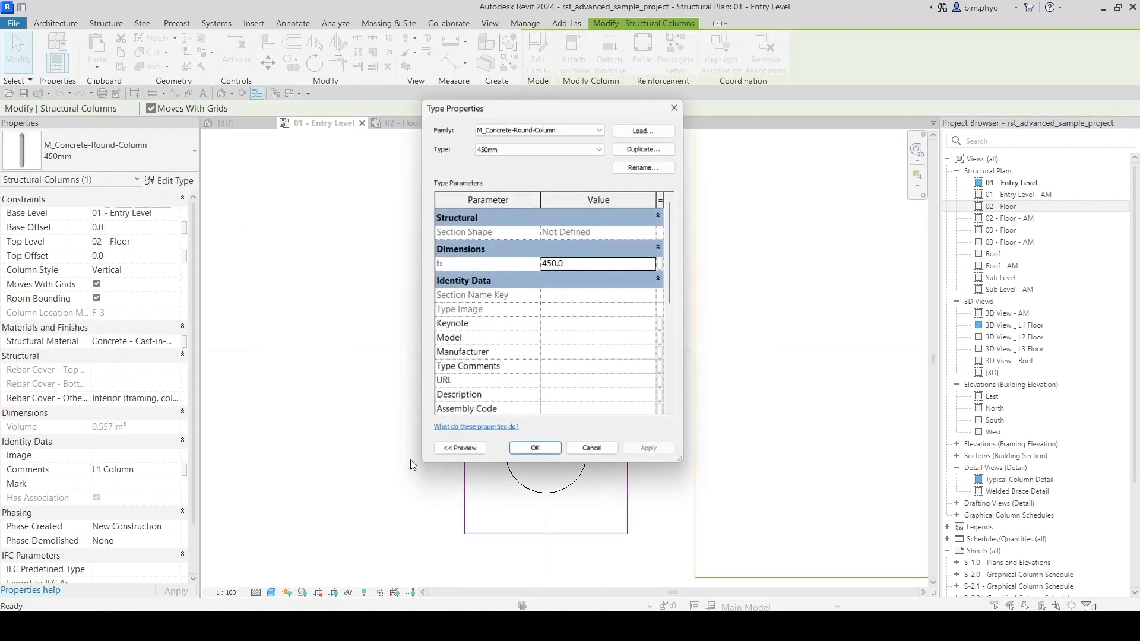
{"action": "left_click", "coordinate": [680, 112]}
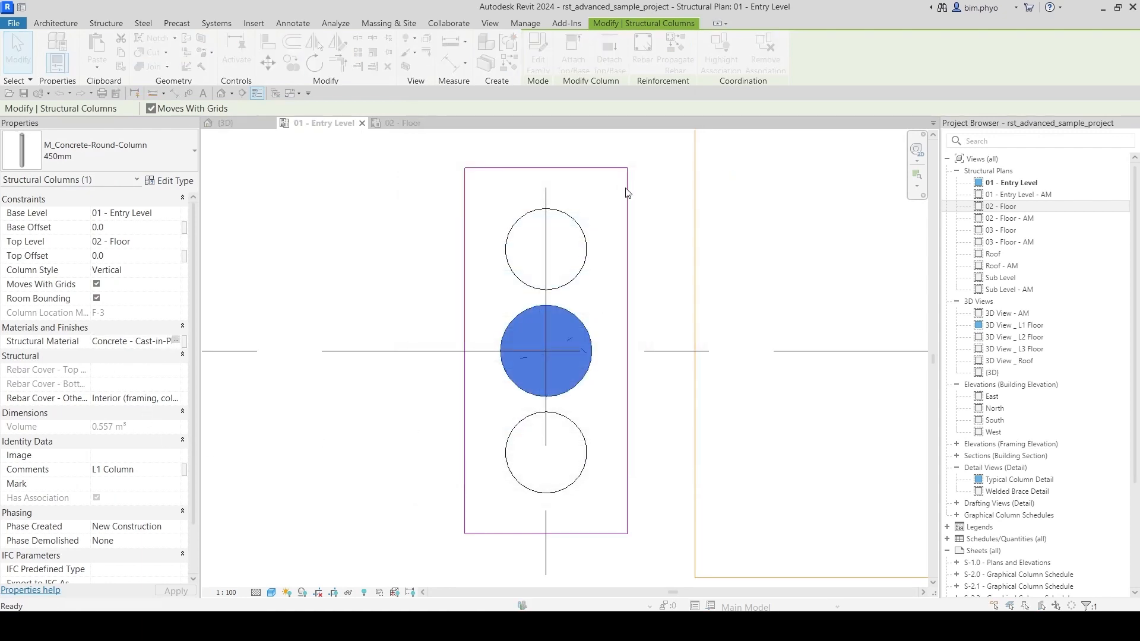
Step: Open the round column's structural material and review its appearance and its surface and cut pattern graphics
{"action": "left_click", "coordinate": [176, 341]}
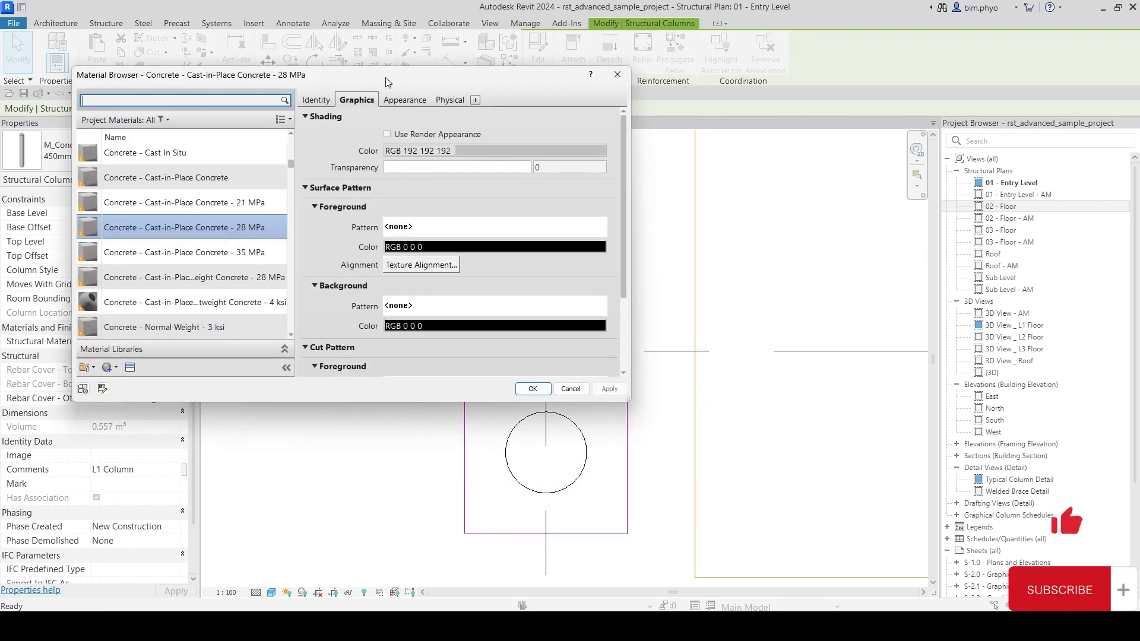
{"action": "left_click_drag", "start_coordinate": [387, 81], "coordinate": [462, 79]}
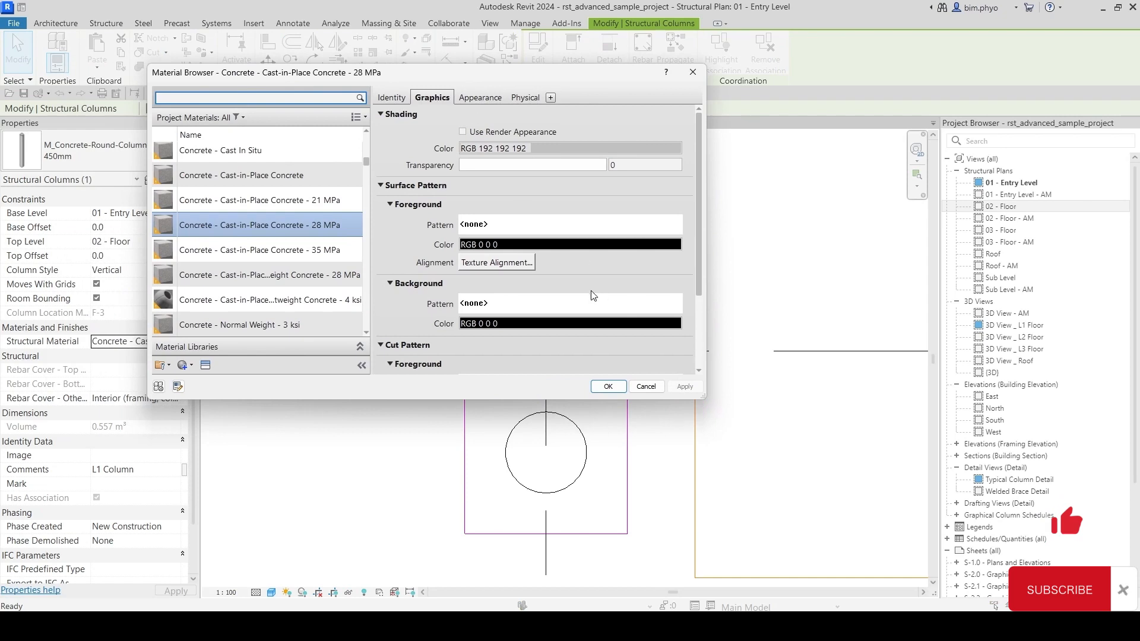
{"action": "left_click", "coordinate": [480, 97]}
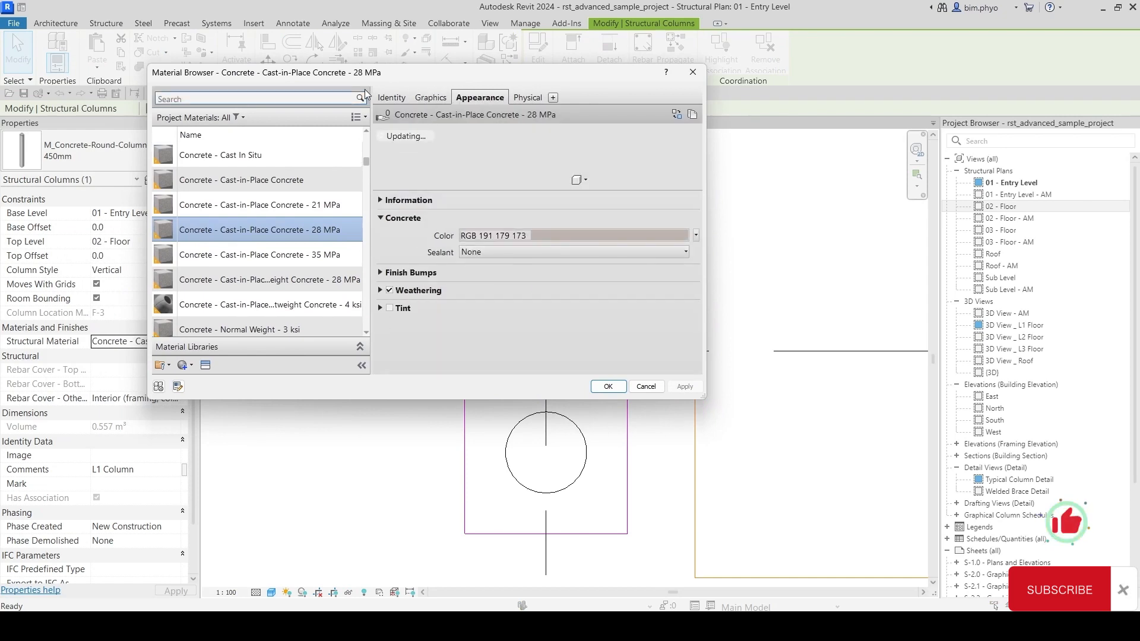
{"action": "left_click", "coordinate": [432, 97]}
{"action": "scroll", "coordinate": [433, 171], "scroll_direction": "down", "scroll_amount": 3}
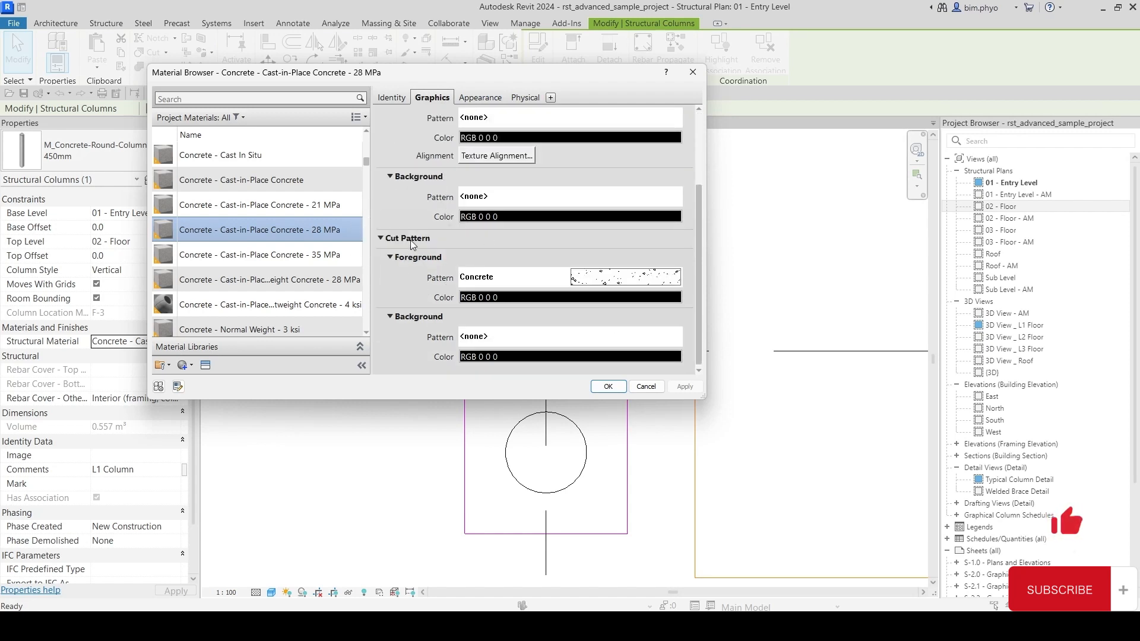
Step: Set the cut pattern foreground color of Concrete - Cast-in-Place Concrete - 28 MPa to red (RGB 255 0 0) and accept the material
{"action": "left_click", "coordinate": [621, 281]}
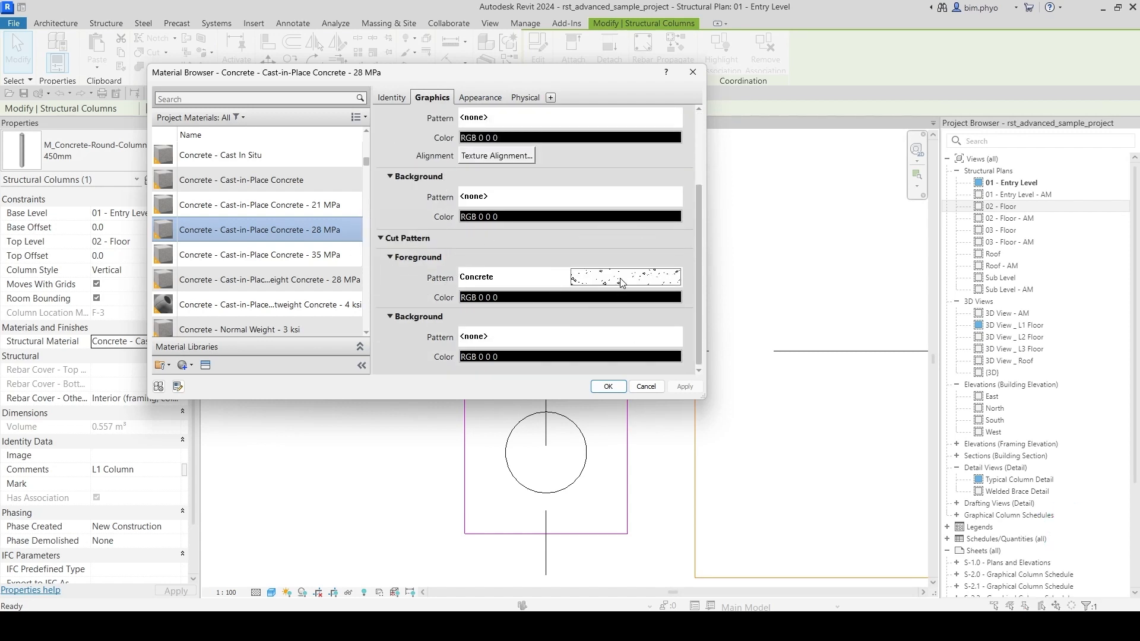
{"action": "left_click", "coordinate": [523, 296]}
{"action": "left_click", "coordinate": [319, 247]}
{"action": "left_click", "coordinate": [478, 338]}
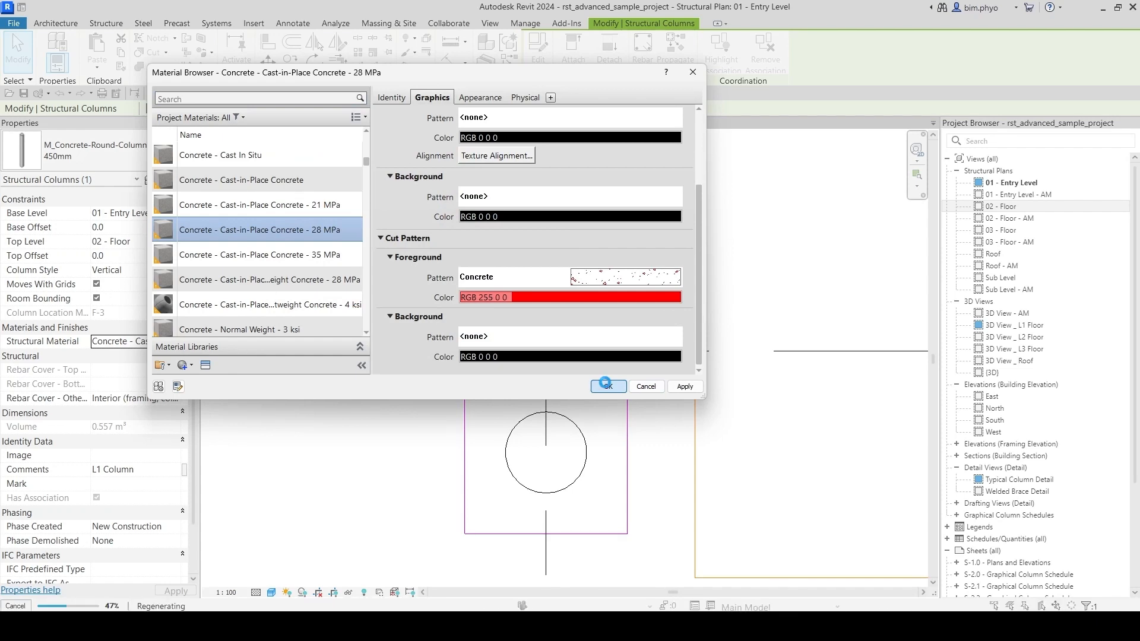
{"action": "left_click", "coordinate": [626, 380]}
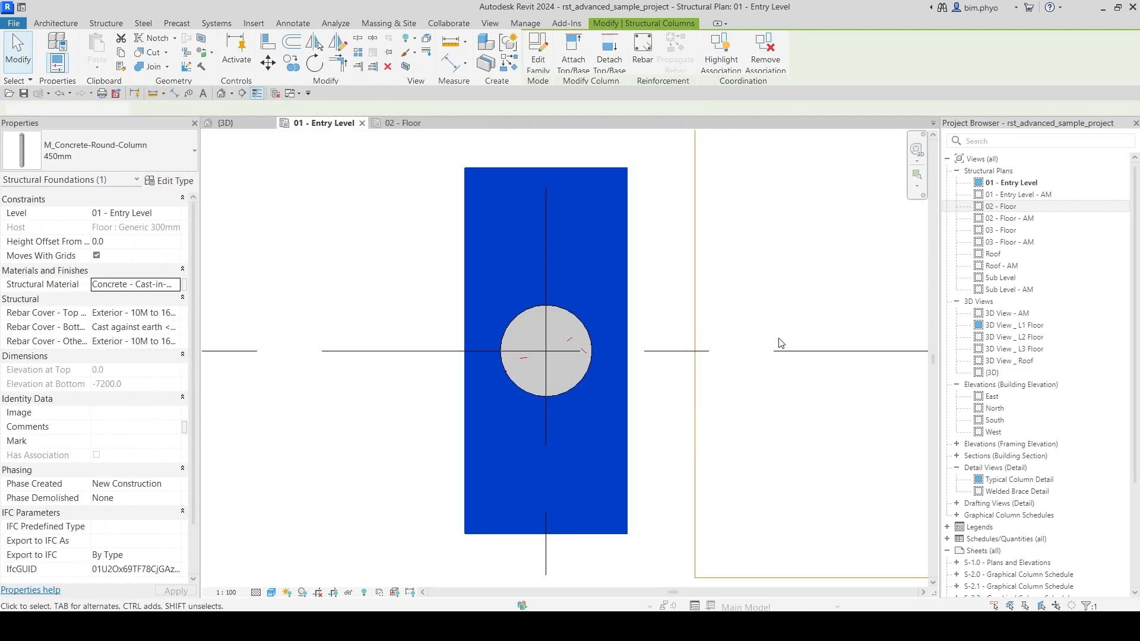
Step: Deselect the column and examine how the concrete cut pattern is displayed inside the round columns at close and far range
{"action": "left_click", "coordinate": [780, 339]}
{"action": "scroll", "coordinate": [583, 354], "scroll_direction": "up", "scroll_amount": 5}
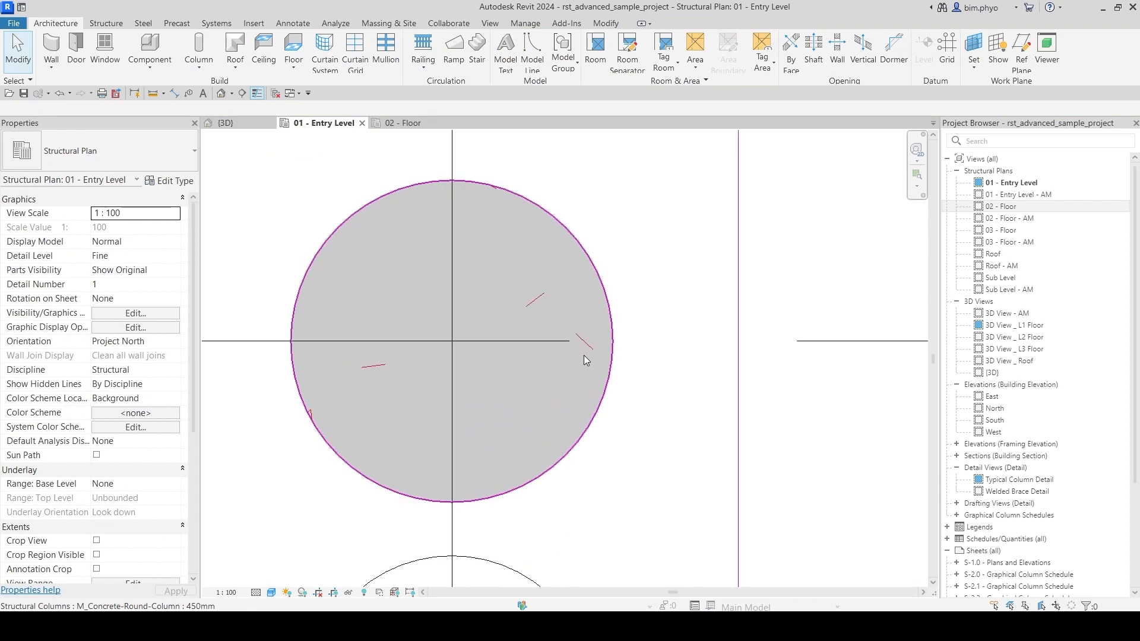
{"action": "scroll", "coordinate": [532, 303], "scroll_direction": "down", "scroll_amount": 5}
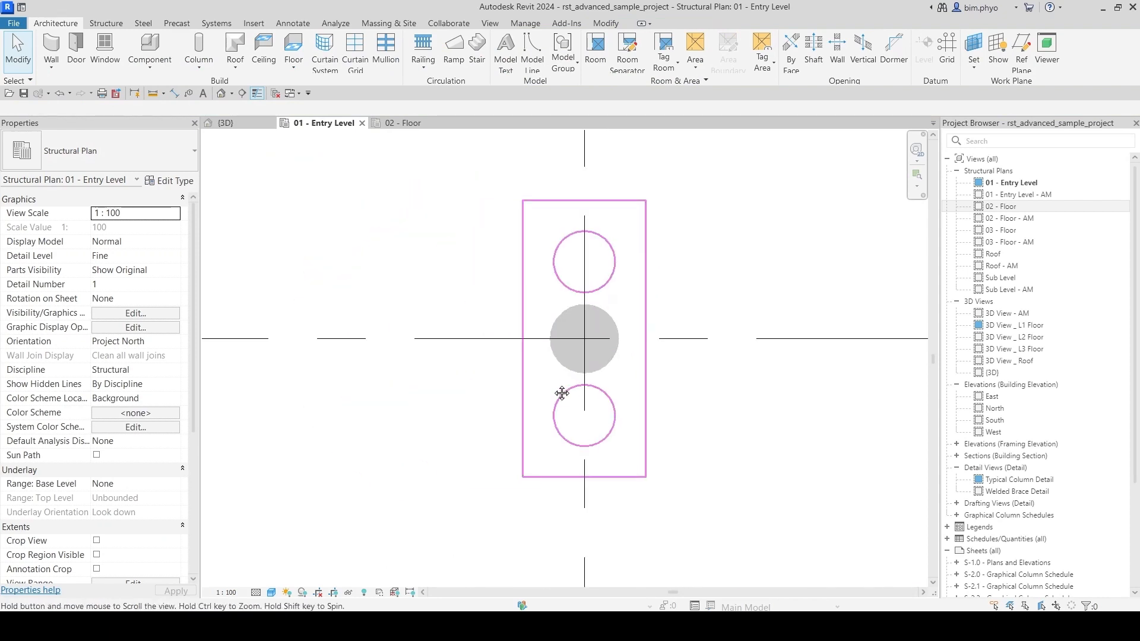
{"action": "scroll", "coordinate": [566, 381], "scroll_direction": "down", "scroll_amount": 4}
{"action": "middle_click_drag", "start_coordinate": [687, 429], "coordinate": [678, 403]}
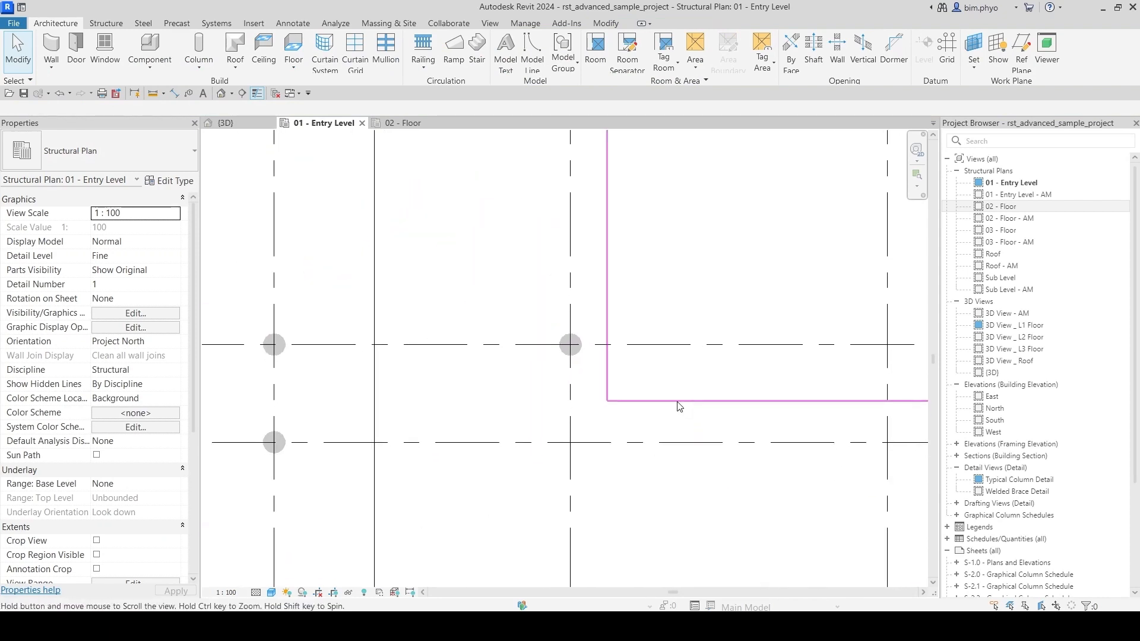
{"action": "scroll", "coordinate": [565, 329], "scroll_direction": "up", "scroll_amount": 7}
{"action": "scroll", "coordinate": [568, 347], "scroll_direction": "up", "scroll_amount": 2}
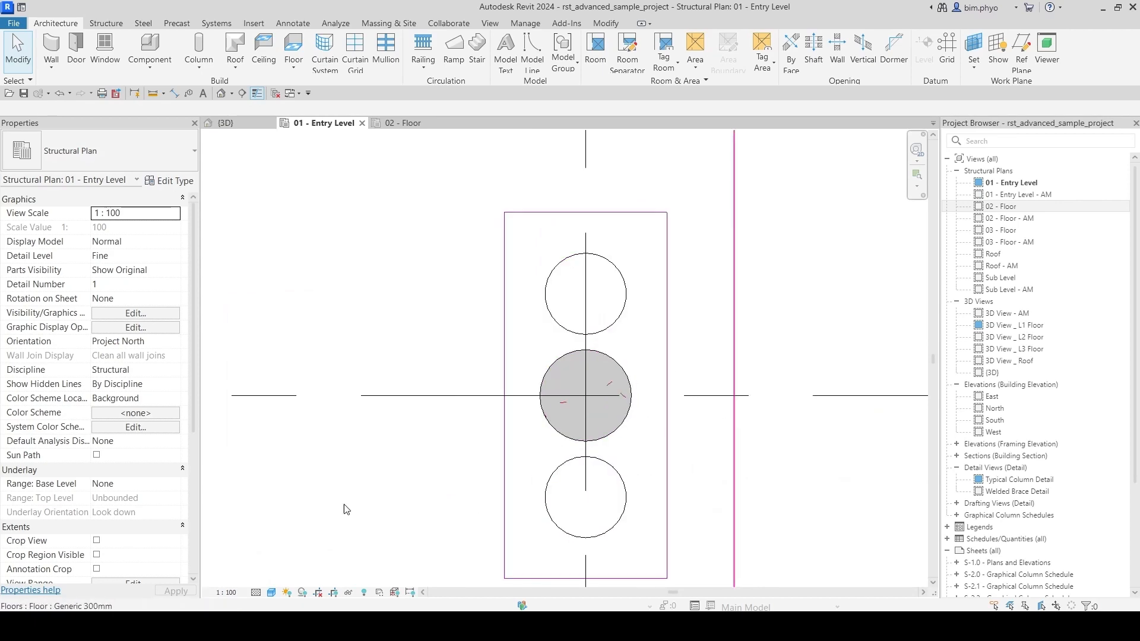
{"action": "scroll", "coordinate": [451, 380], "scroll_direction": "down", "scroll_amount": 4}
{"action": "left_click", "coordinate": [590, 389]}
{"action": "key", "text": "Escape"}
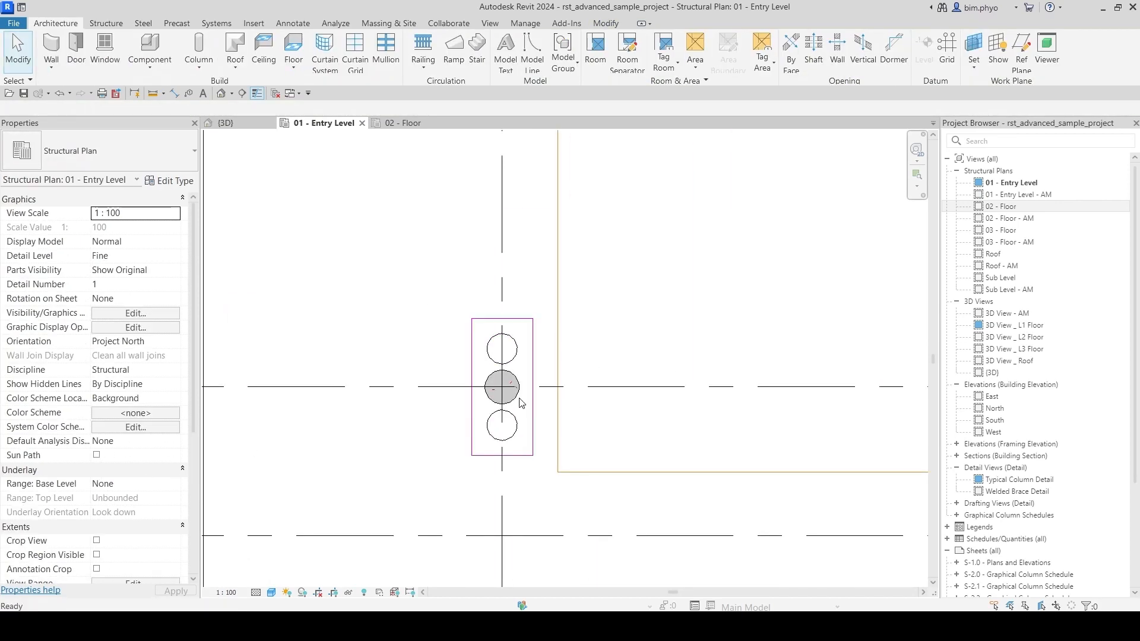
Step: Bring up the plan's visibility/graphic overrides again and select Structural Columns in the model categories
{"action": "key", "text": "v"}
{"action": "key", "text": "g"}
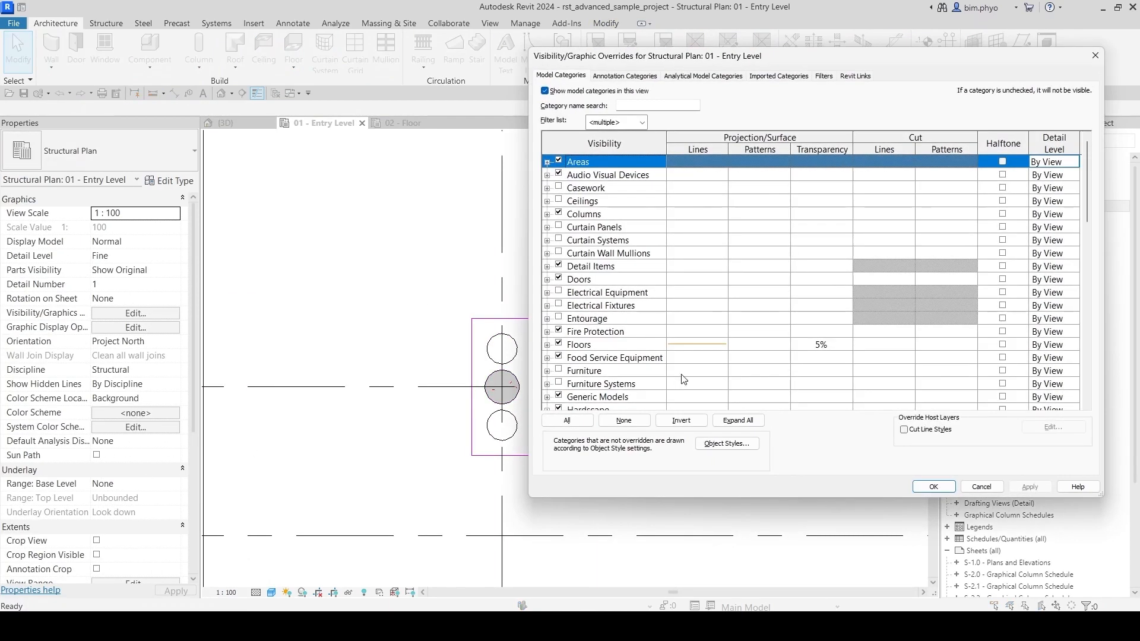
{"action": "left_click", "coordinate": [613, 347]}
{"action": "key", "text": "s"}
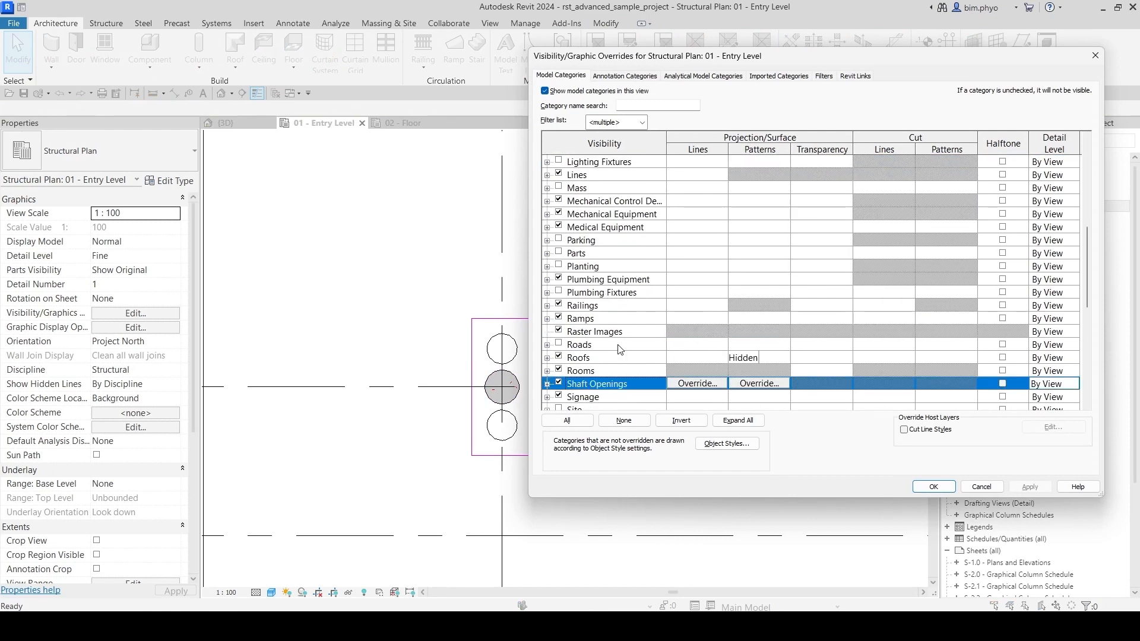
{"action": "scroll", "coordinate": [630, 336], "scroll_direction": "down", "scroll_amount": 4}
{"action": "left_click", "coordinate": [618, 305]}
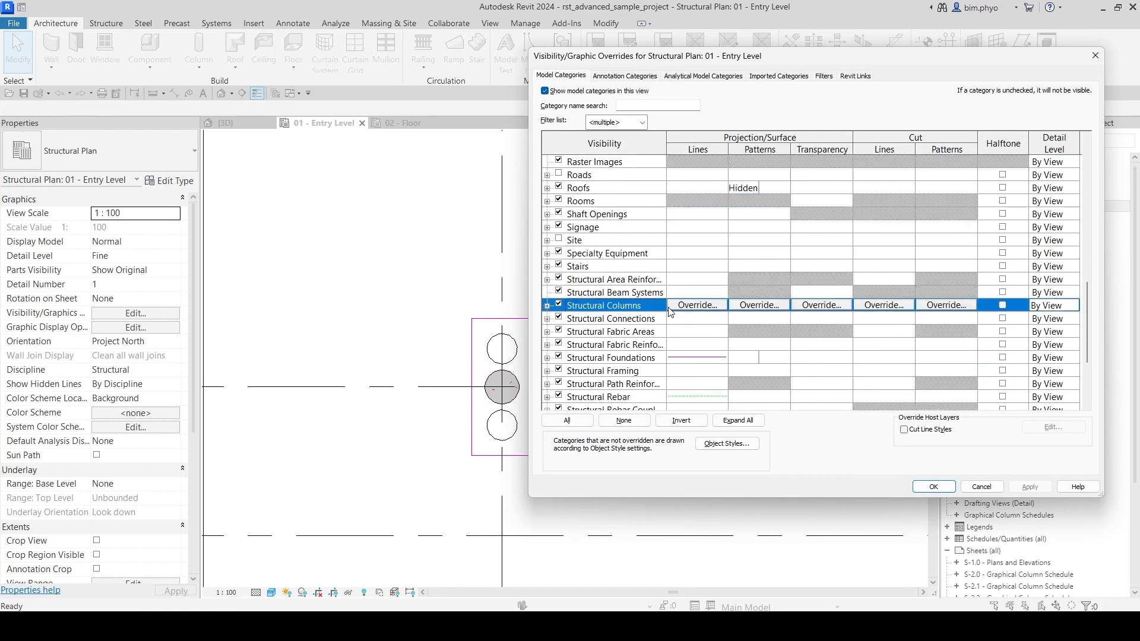
Step: Give Structural Columns a solid fill in dark magenta (RGB 128-000-064) as projection/surface foreground pattern
{"action": "left_click", "coordinate": [760, 305]}
{"action": "left_click", "coordinate": [818, 251]}
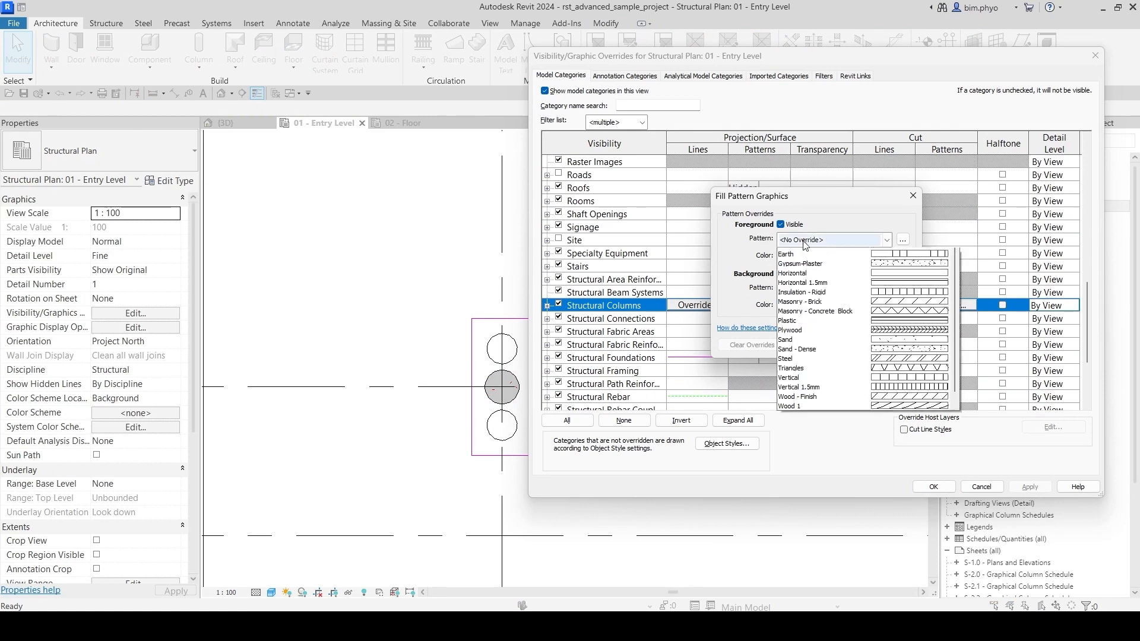
{"action": "left_click", "coordinate": [814, 262]}
{"action": "left_click", "coordinate": [814, 256]}
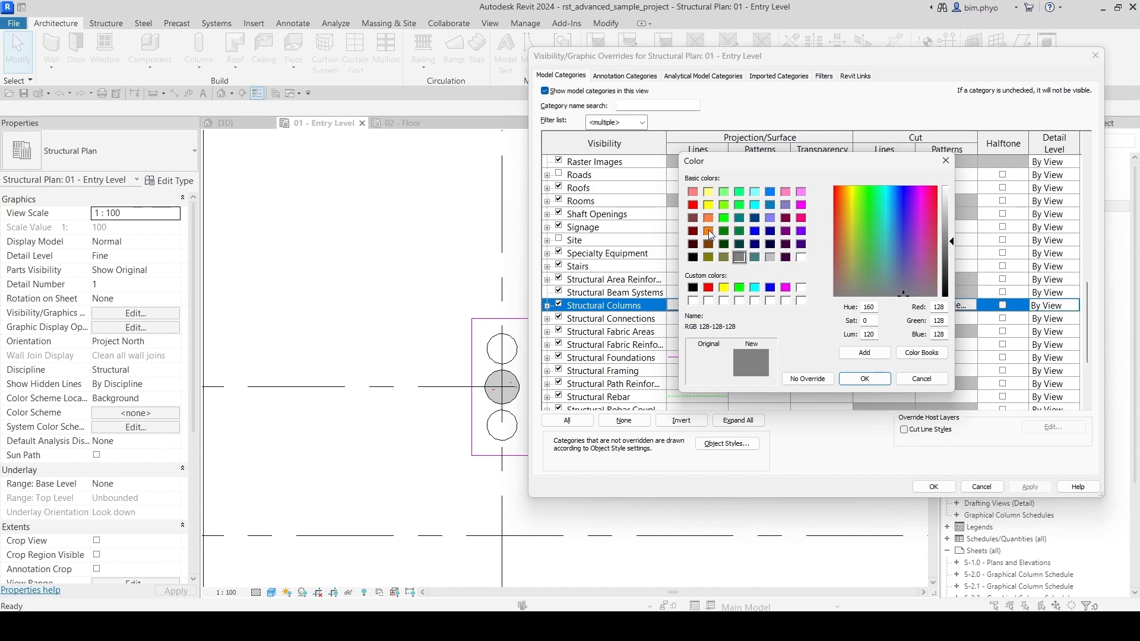
{"action": "left_click", "coordinate": [787, 219]}
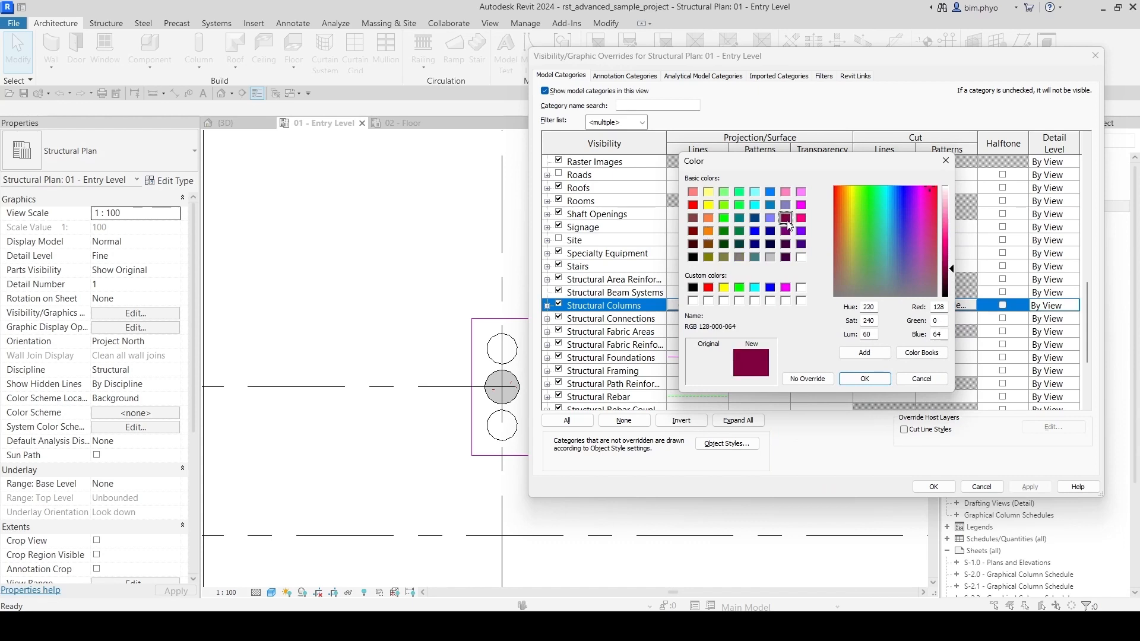
{"action": "left_click", "coordinate": [869, 387]}
{"action": "left_click", "coordinate": [845, 346]}
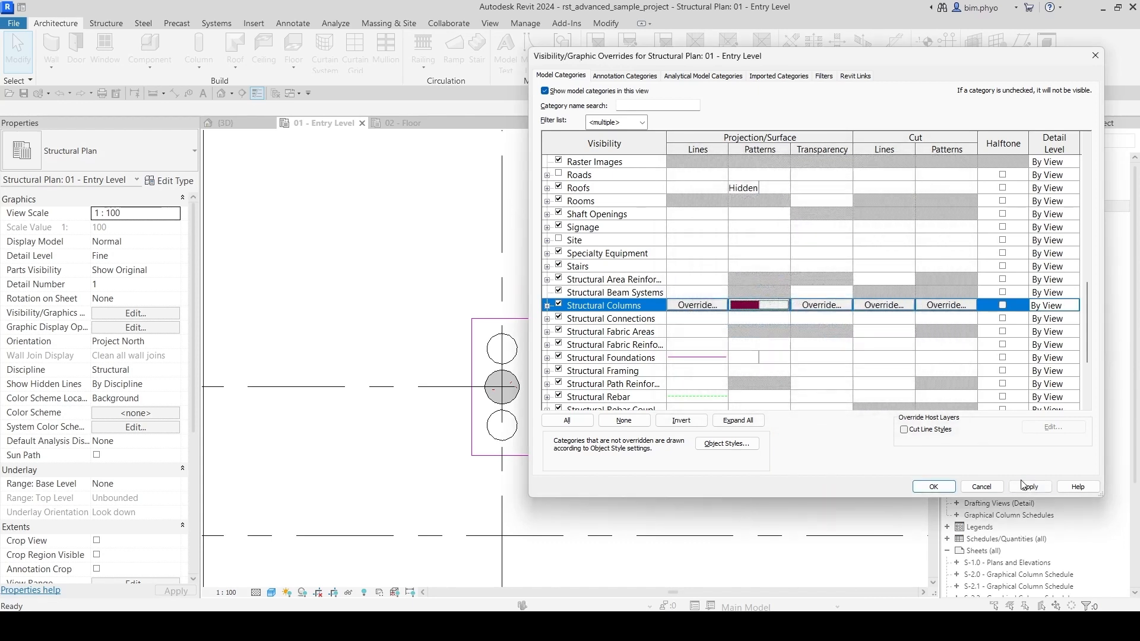
Step: Accept the overrides, reopen the plan's visibility/graphic overrides and clear the projection/surface pattern override of Structural Columns
{"action": "left_click", "coordinate": [934, 487]}
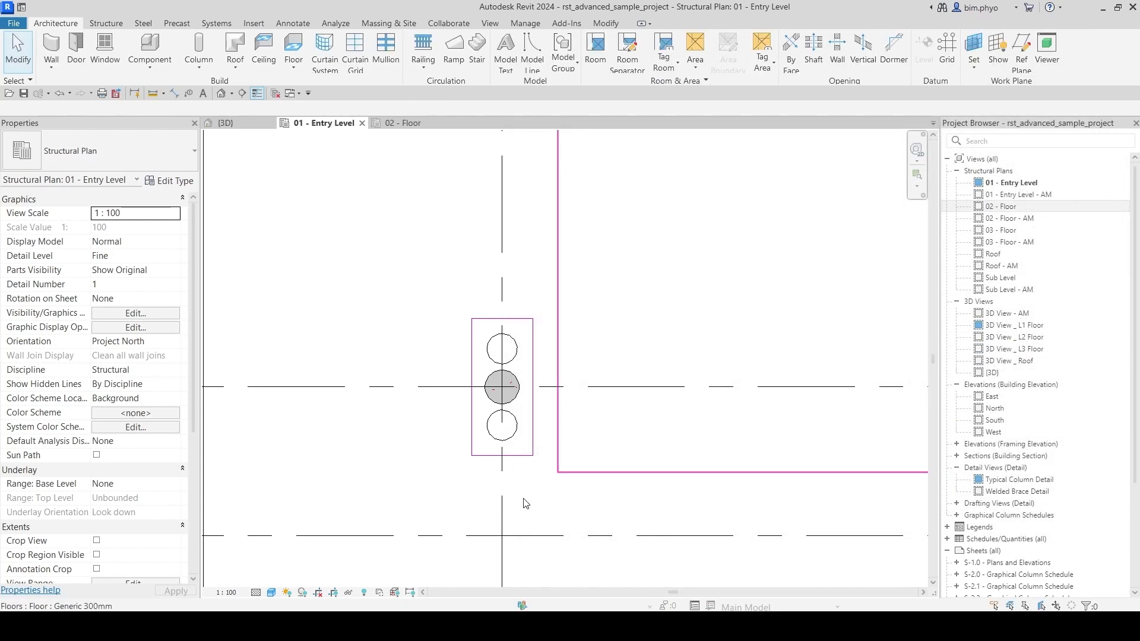
{"action": "key", "text": "v"}
{"action": "key", "text": "g"}
{"action": "key", "text": "s"}
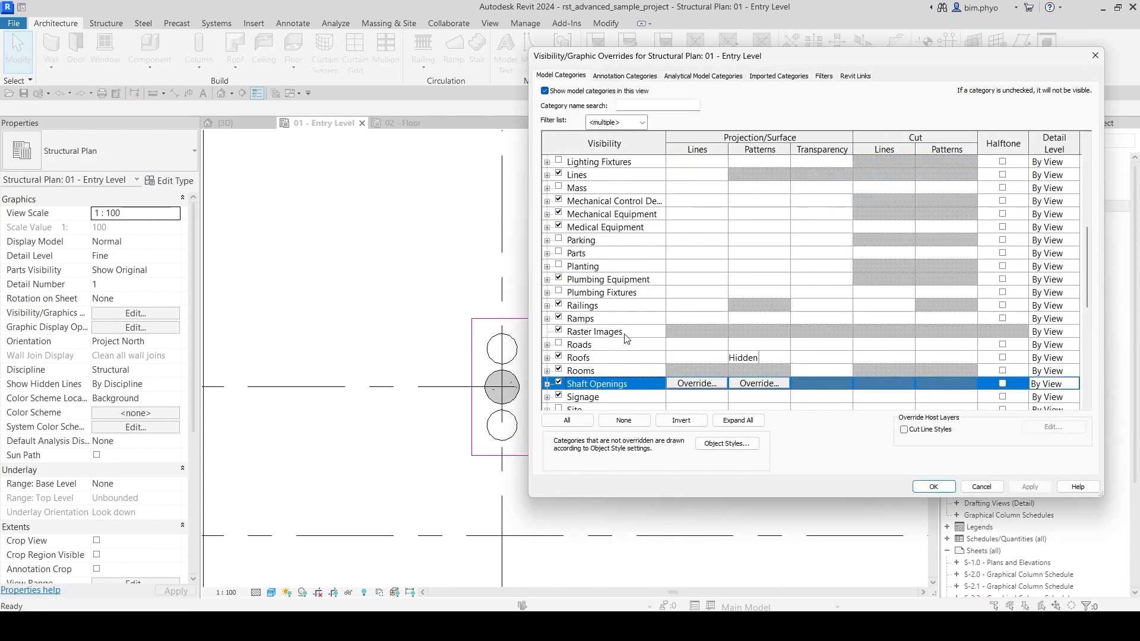
{"action": "scroll", "coordinate": [765, 334], "scroll_direction": "down", "scroll_amount": 4}
{"action": "left_click", "coordinate": [766, 338]}
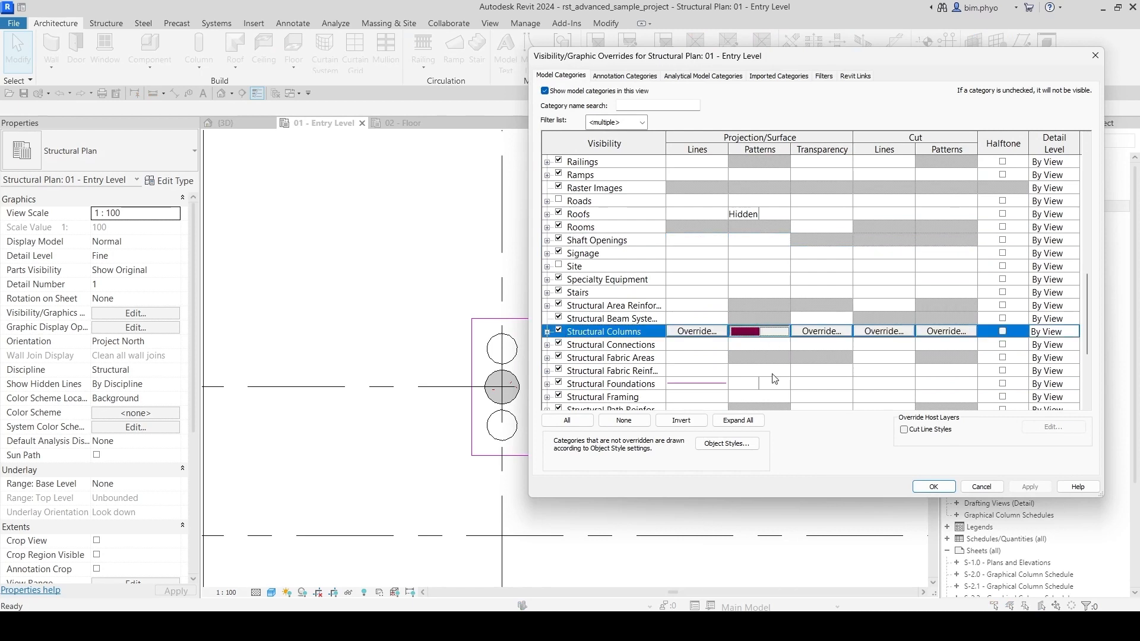
{"action": "left_click", "coordinate": [760, 332]}
{"action": "left_click", "coordinate": [753, 344]}
{"action": "left_click", "coordinate": [844, 347]}
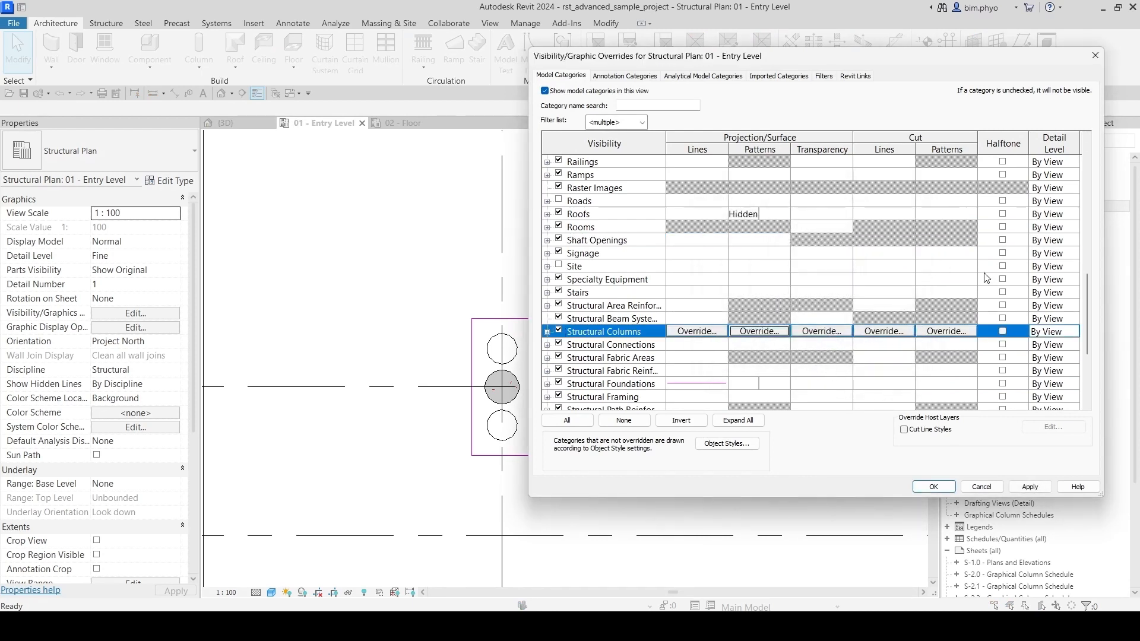
Step: Give Structural Columns a solid fill in dark magenta (RGB 128-000-064) as cut foreground pattern and accept the overrides
{"action": "left_click", "coordinate": [947, 332]}
{"action": "left_click", "coordinate": [815, 240]}
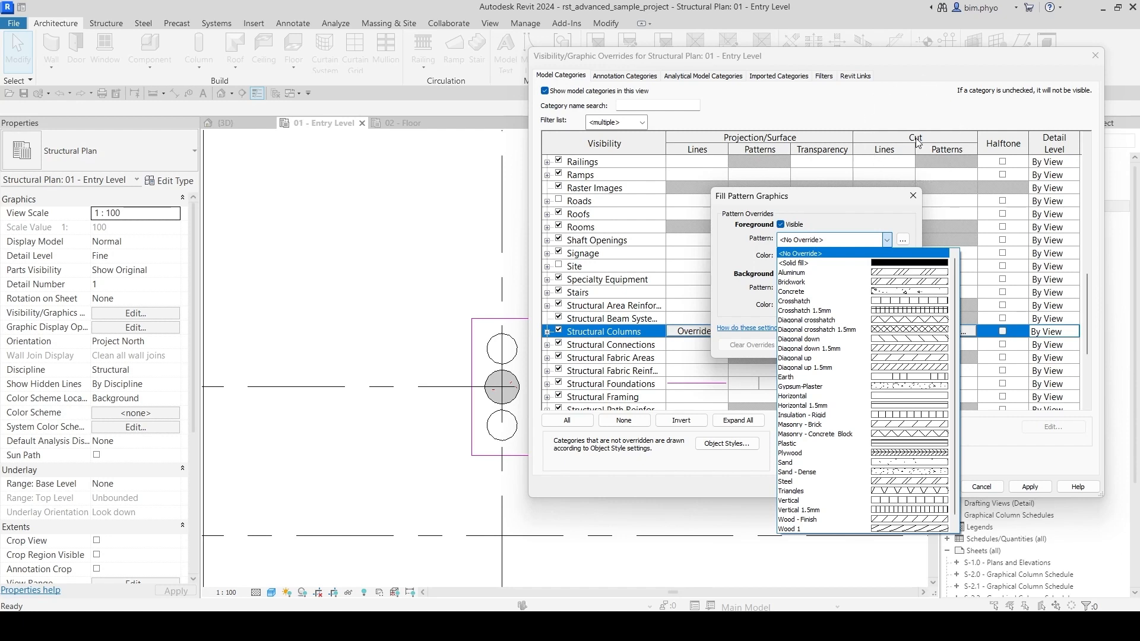
{"action": "left_click", "coordinate": [808, 253]}
{"action": "left_click", "coordinate": [806, 256]}
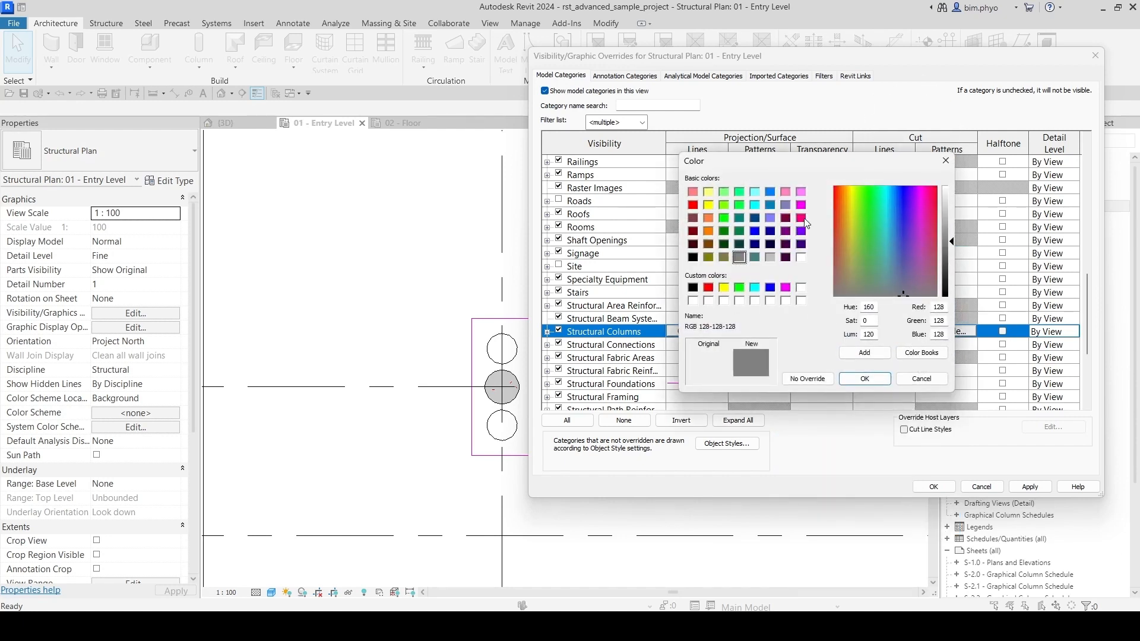
{"action": "left_click", "coordinate": [786, 219]}
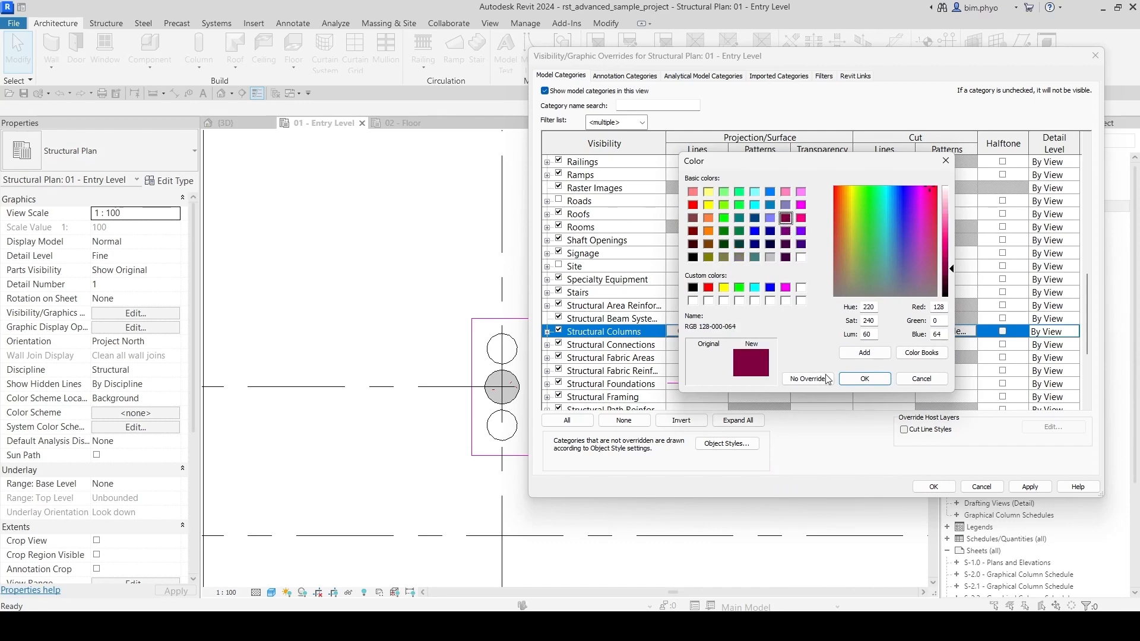
{"action": "left_click", "coordinate": [865, 379]}
{"action": "left_click", "coordinate": [849, 341]}
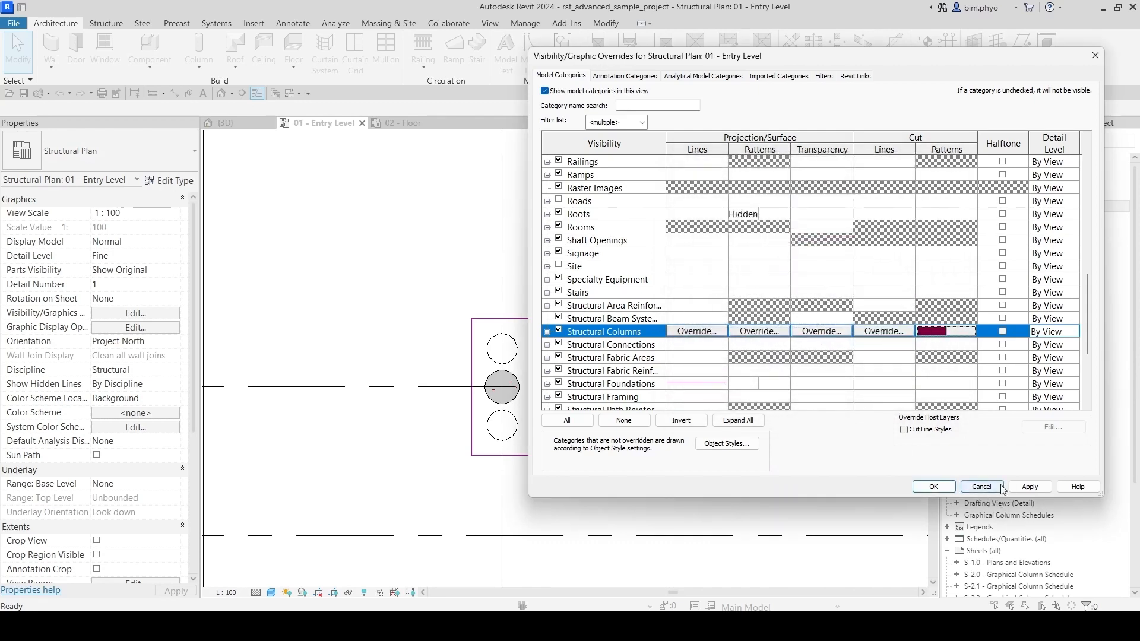
{"action": "left_click", "coordinate": [934, 487]}
Step: Examine how the cut pattern is displayed on the columns and pile caps across the plan at close and far range
{"action": "scroll", "coordinate": [594, 371], "scroll_direction": "down", "scroll_amount": 5}
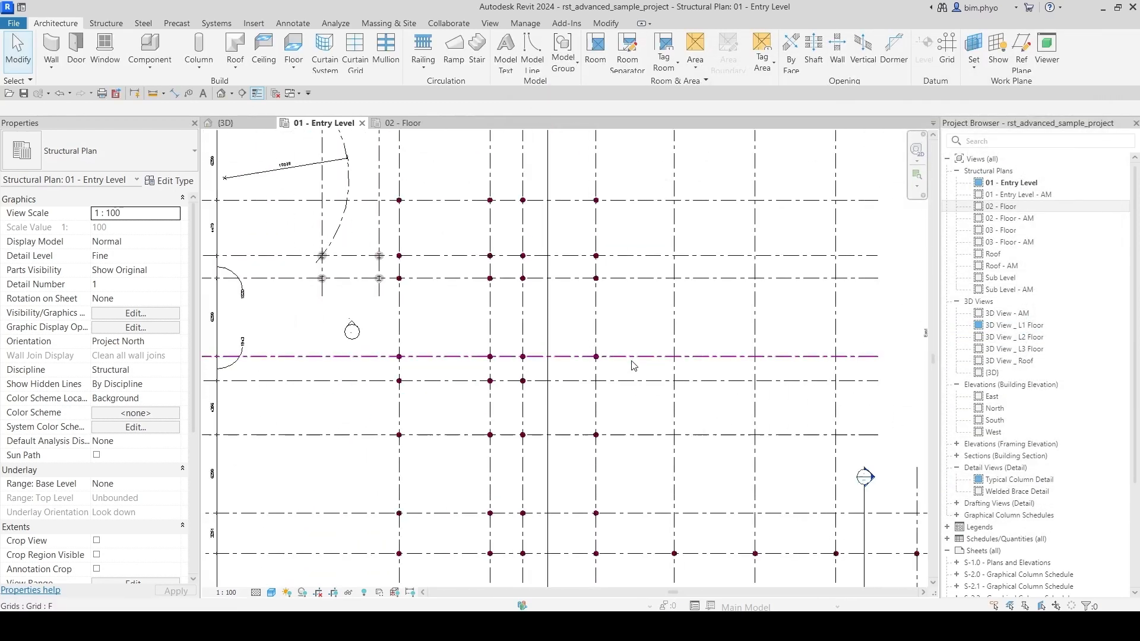
{"action": "scroll", "coordinate": [634, 366], "scroll_direction": "up", "scroll_amount": 5}
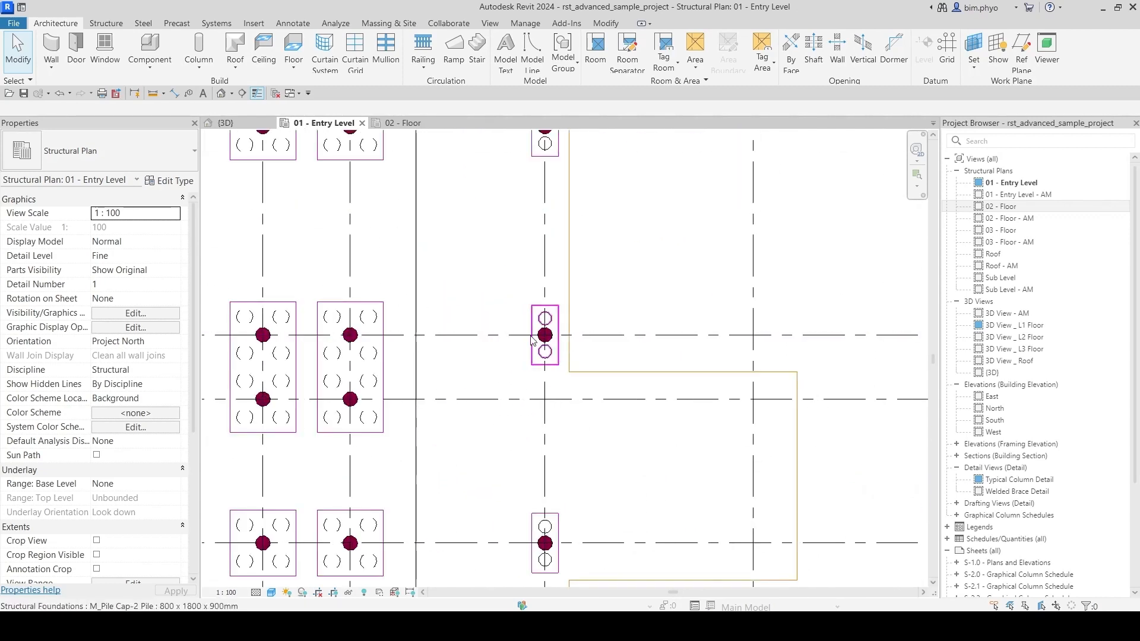
{"action": "scroll", "coordinate": [532, 340], "scroll_direction": "up", "scroll_amount": 3}
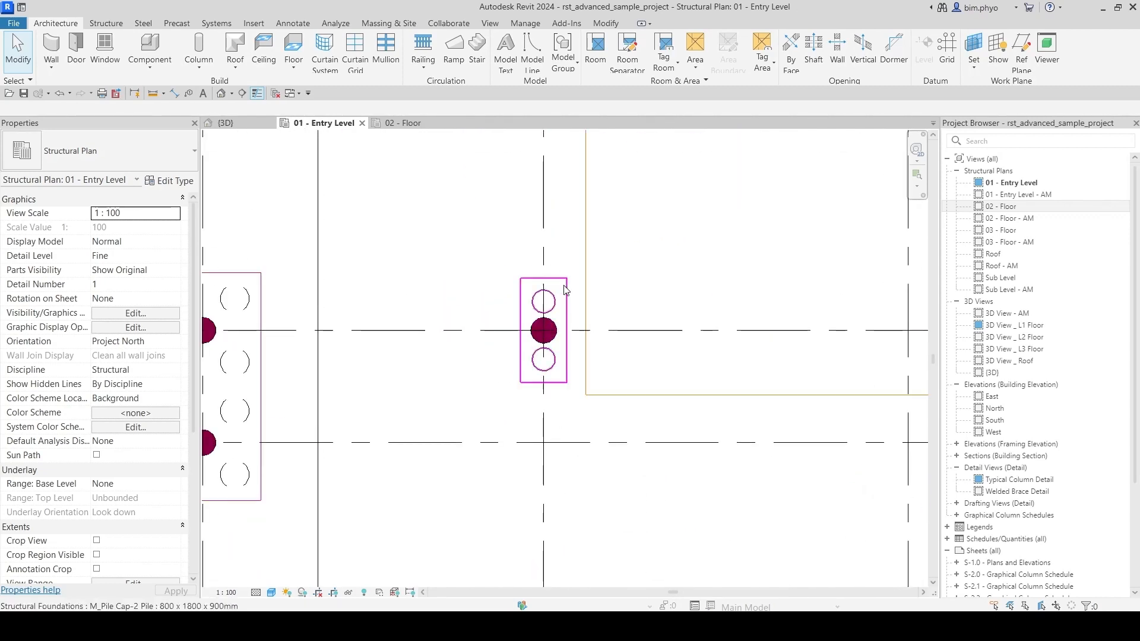
{"action": "scroll", "coordinate": [501, 259], "scroll_direction": "down", "scroll_amount": 5}
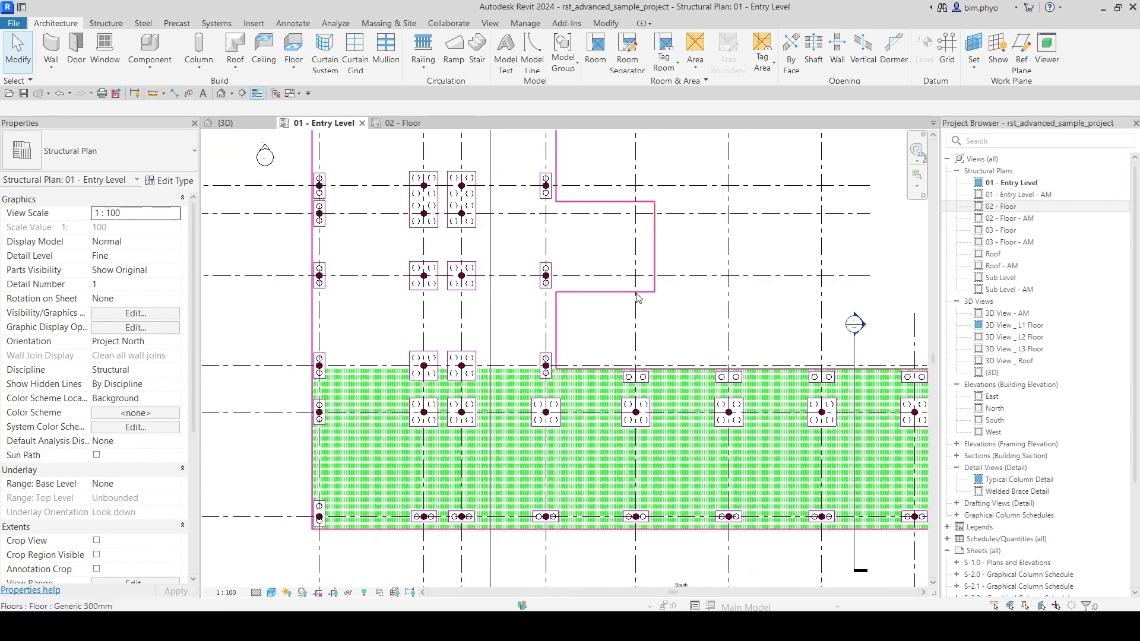
{"action": "middle_click_drag", "start_coordinate": [776, 372], "coordinate": [783, 259]}
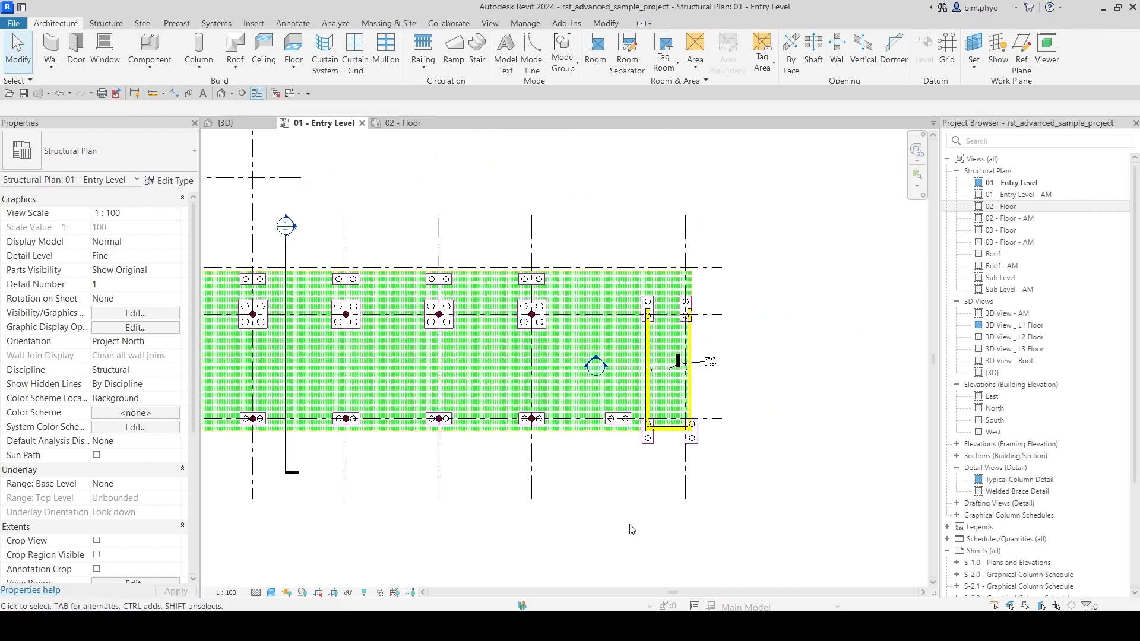
{"action": "mouse_move", "coordinate": [706, 498]}
{"action": "middle_mouse_down"}
{"action": "mouse_move", "coordinate": [715, 499]}
{"action": "mouse_move", "coordinate": [715, 476]}
{"action": "middle_mouse_up"}
{"action": "scroll", "coordinate": [716, 476], "scroll_direction": "down", "scroll_amount": 1}
{"action": "scroll", "coordinate": [493, 456], "scroll_direction": "up", "scroll_amount": 4}
{"action": "middle_click_drag", "start_coordinate": [362, 488], "coordinate": [782, 461]}
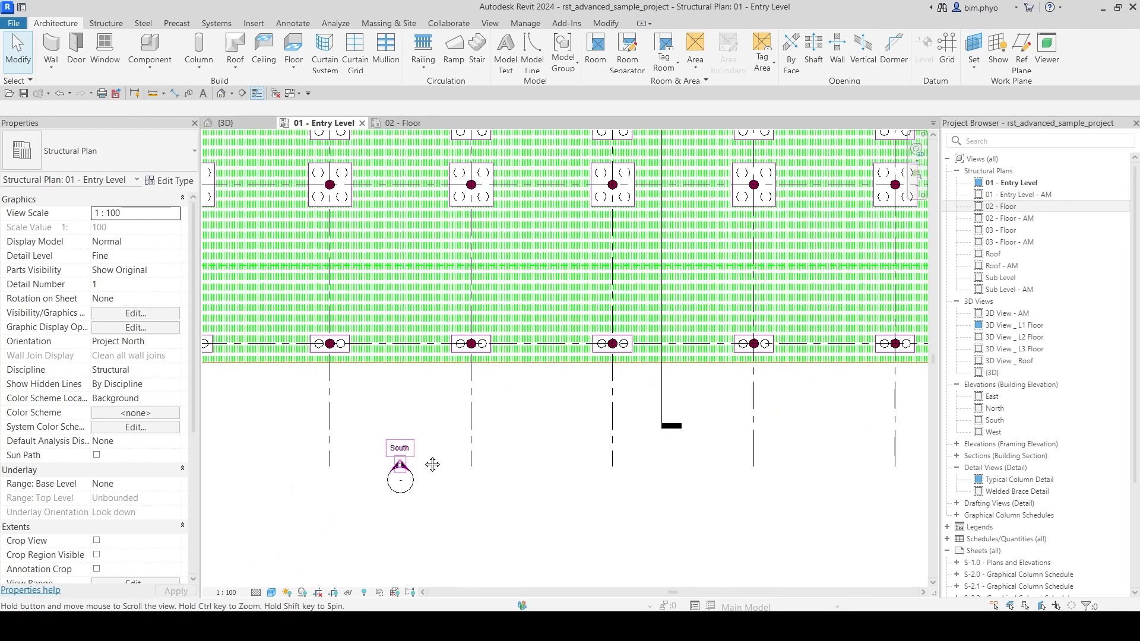
{"action": "middle_click_drag", "start_coordinate": [432, 465], "coordinate": [552, 464]}
{"action": "middle_click_drag", "start_coordinate": [532, 417], "coordinate": [585, 418]}
{"action": "scroll", "coordinate": [516, 361], "scroll_direction": "up", "scroll_amount": 2}
{"action": "scroll", "coordinate": [498, 362], "scroll_direction": "up", "scroll_amount": 3}
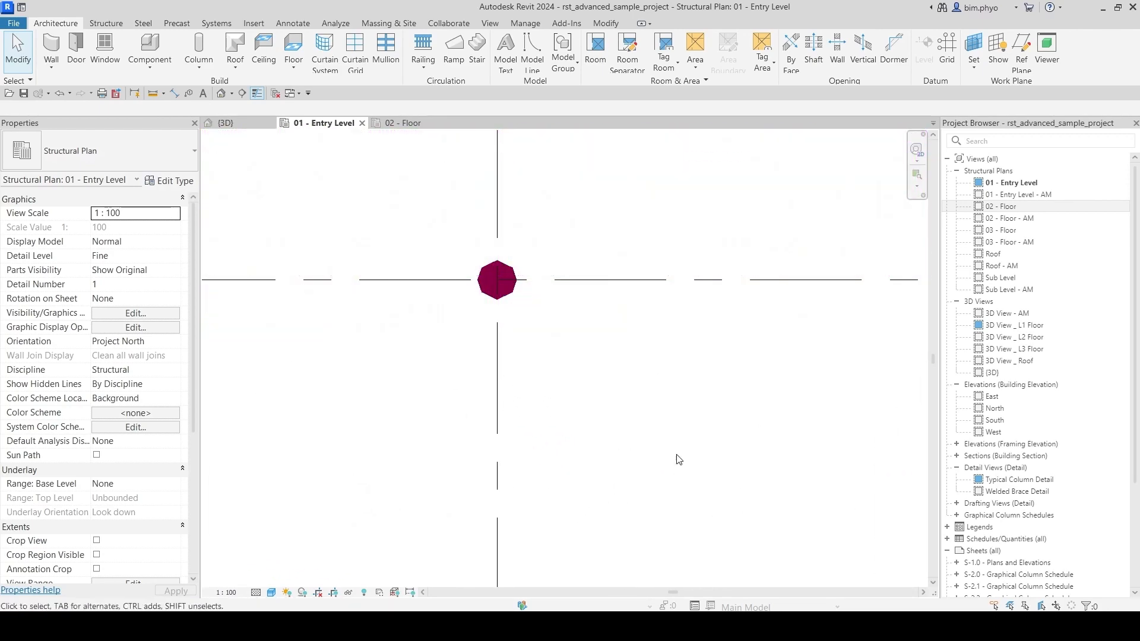
Step: Review the structural categories in the plan's visibility/graphic overrides and close the settings
{"action": "key", "text": "v"}
{"action": "key", "text": "g"}
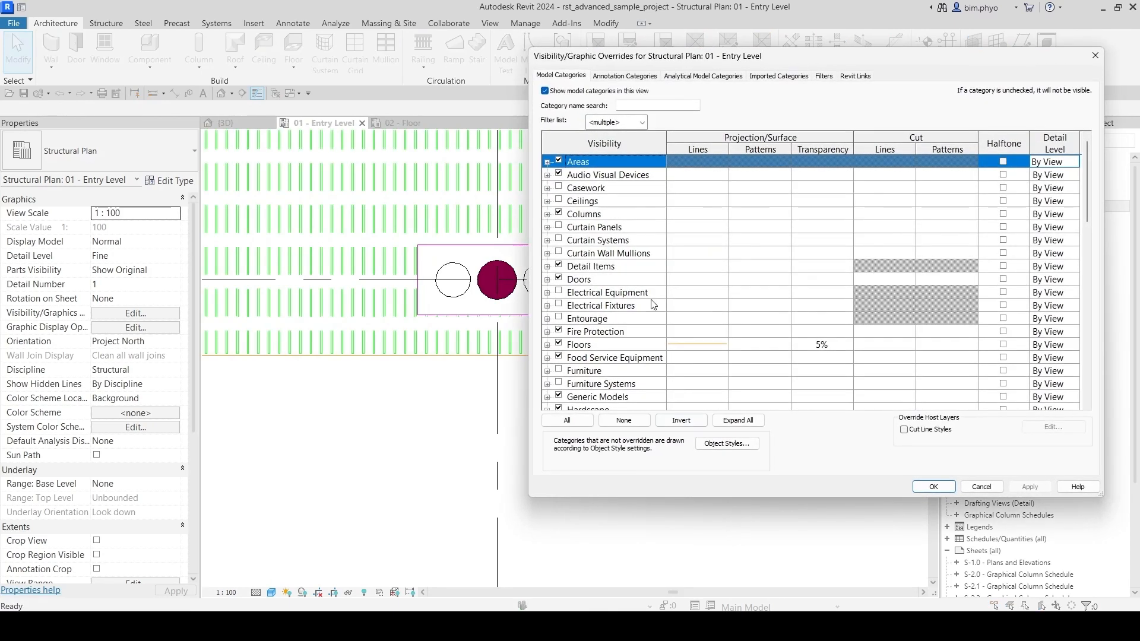
{"action": "left_click", "coordinate": [650, 321]}
{"action": "scroll", "coordinate": [642, 297], "scroll_direction": "down", "scroll_amount": 10}
{"action": "scroll", "coordinate": [644, 307], "scroll_direction": "down", "scroll_amount": 2}
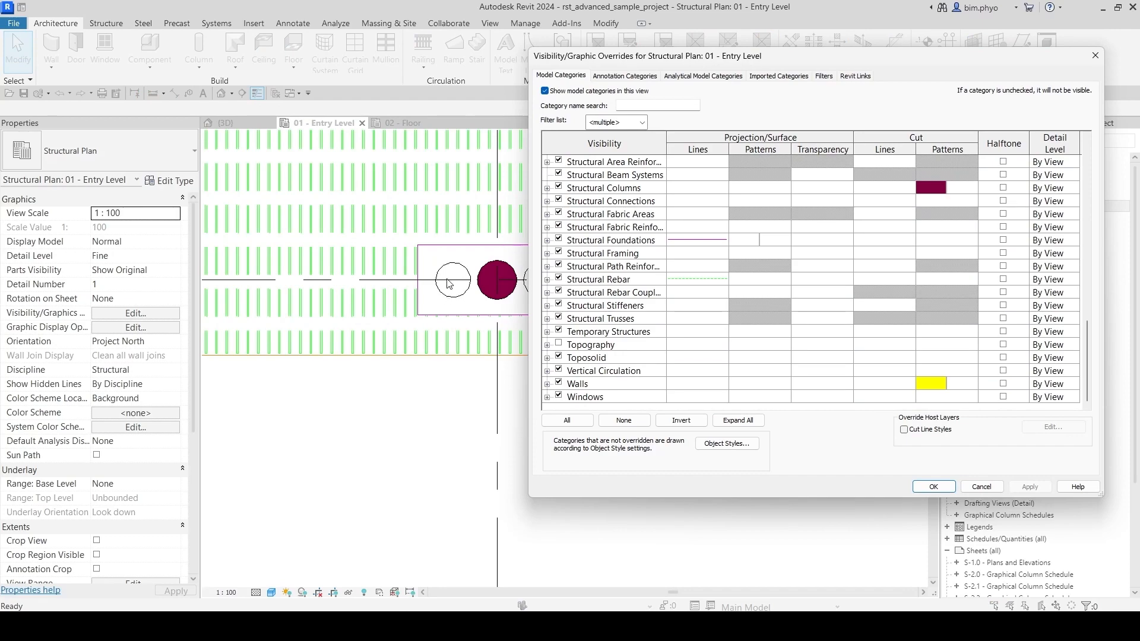
{"action": "key", "text": "Return"}
Step: Compare the filled columns across the grid lines with the grey round columns beside the curved grid
{"action": "scroll", "coordinate": [460, 302], "scroll_direction": "down", "scroll_amount": 4}
{"action": "scroll", "coordinate": [512, 273], "scroll_direction": "up", "scroll_amount": 4}
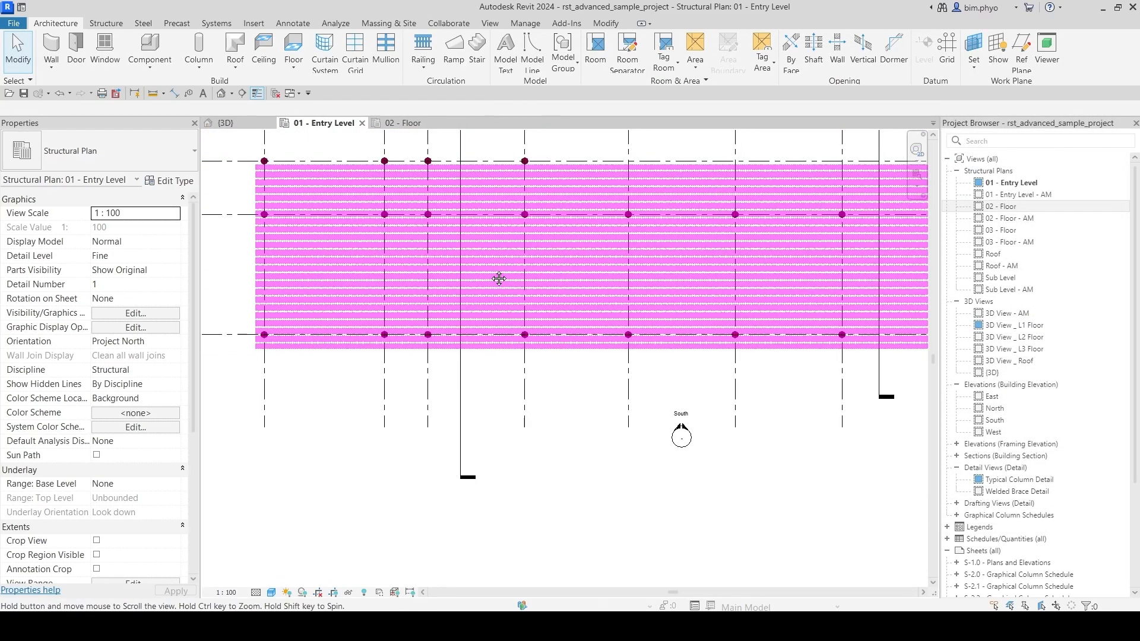
{"action": "scroll", "coordinate": [512, 273], "scroll_direction": "up", "scroll_amount": 5}
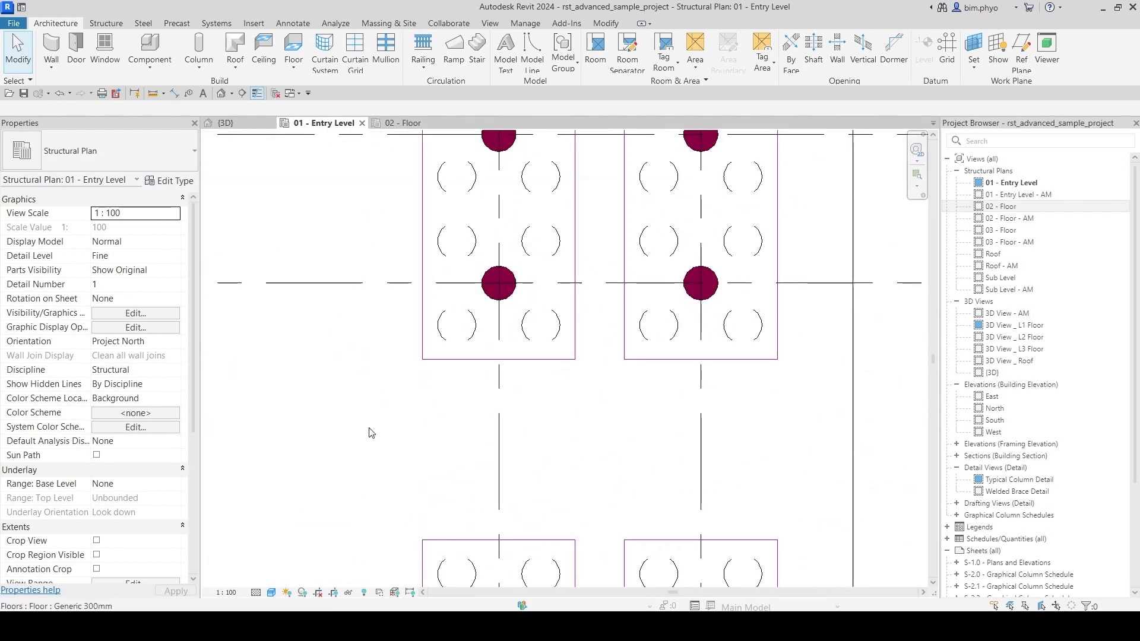
{"action": "scroll", "coordinate": [625, 316], "scroll_direction": "down", "scroll_amount": 2}
{"action": "scroll", "coordinate": [625, 315], "scroll_direction": "down", "scroll_amount": 2}
{"action": "middle_click_drag", "start_coordinate": [802, 317], "coordinate": [743, 461]}
{"action": "scroll", "coordinate": [538, 230], "scroll_direction": "up", "scroll_amount": 1}
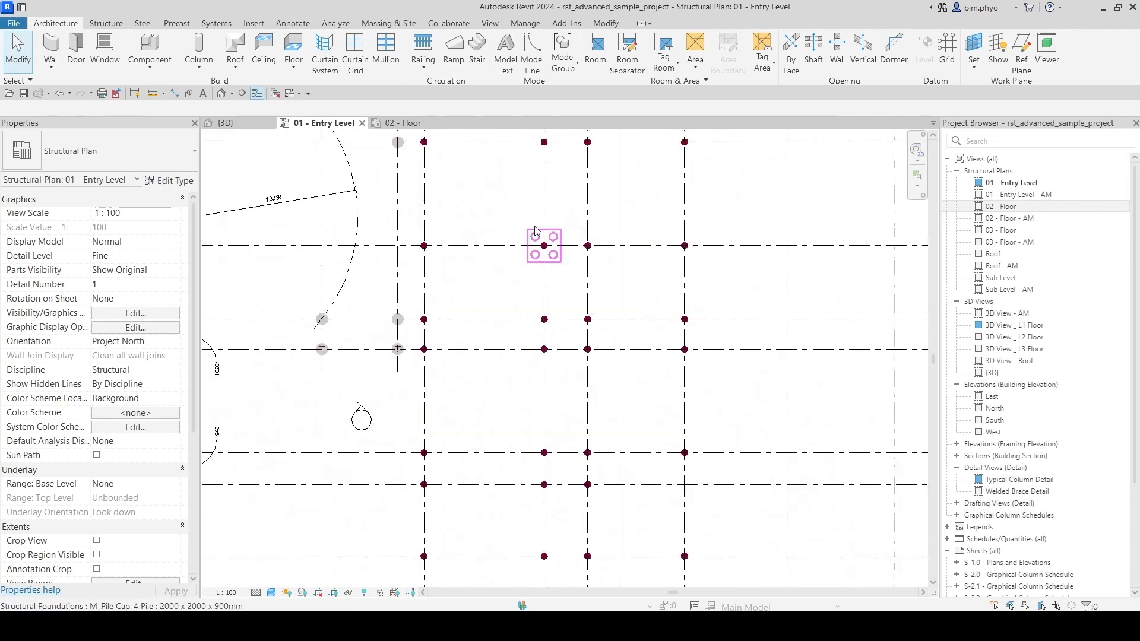
{"action": "scroll", "coordinate": [539, 232], "scroll_direction": "down", "scroll_amount": 4}
{"action": "middle_click_drag", "start_coordinate": [539, 231], "coordinate": [542, 267]}
{"action": "scroll", "coordinate": [547, 273], "scroll_direction": "down", "scroll_amount": 3}
{"action": "scroll", "coordinate": [558, 297], "scroll_direction": "up", "scroll_amount": 5}
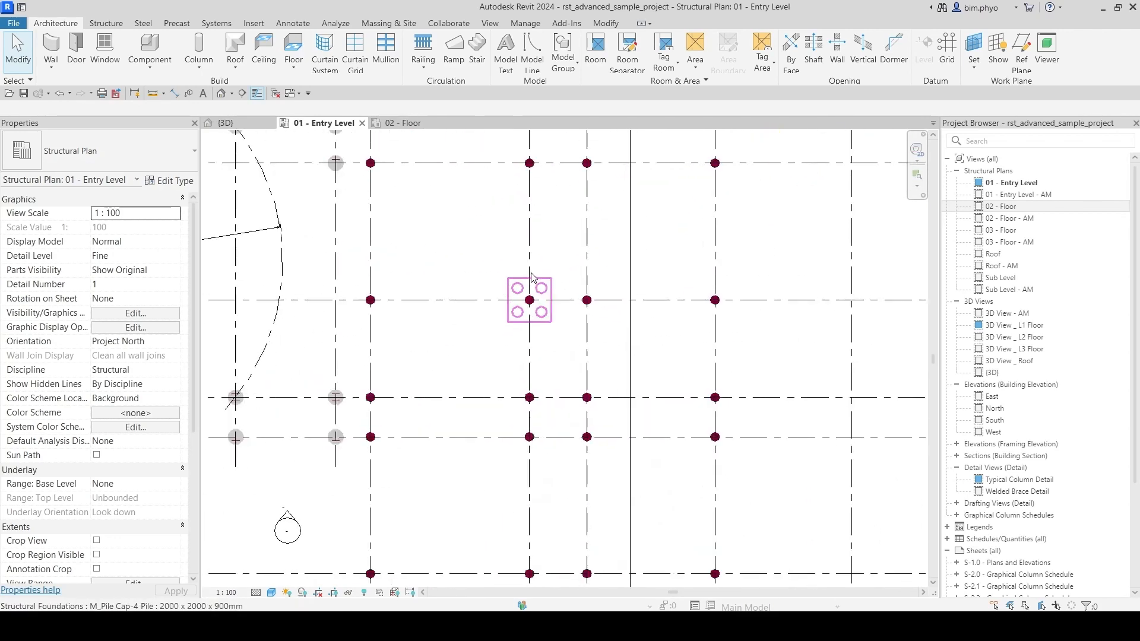
{"action": "scroll", "coordinate": [567, 309], "scroll_direction": "down", "scroll_amount": 2}
{"action": "scroll", "coordinate": [567, 308], "scroll_direction": "down", "scroll_amount": 1}
{"action": "middle_click_drag", "start_coordinate": [631, 312], "coordinate": [627, 293]}
{"action": "middle_click_drag", "start_coordinate": [782, 234], "coordinate": [773, 268]}
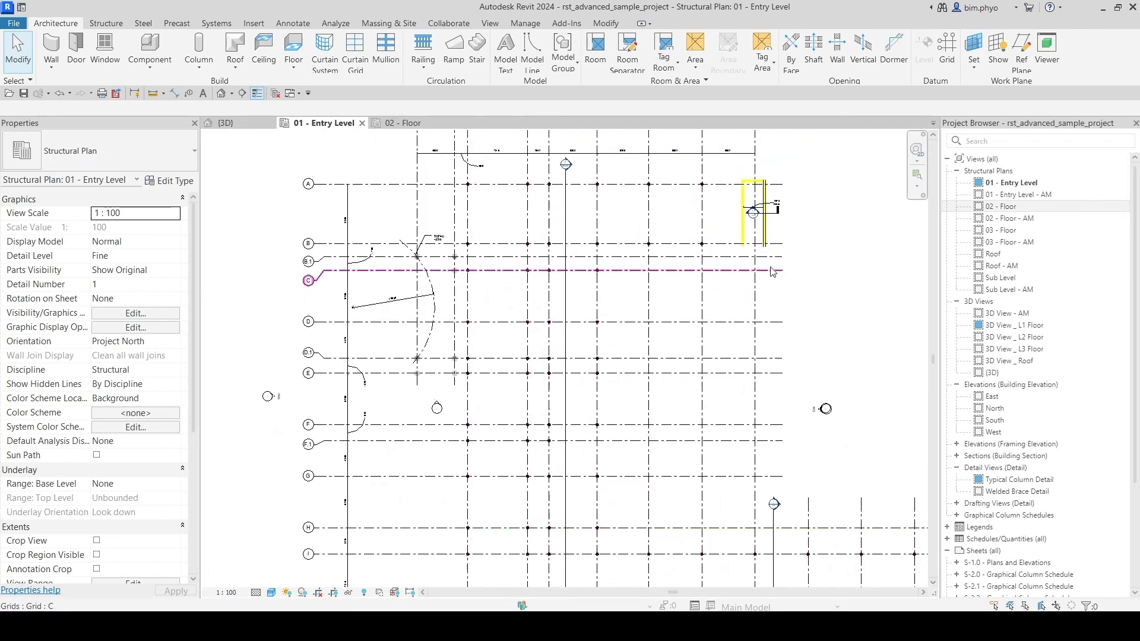
Step: Inspect the properties of the steel column near the curved grid and of the round concrete column around it
{"action": "scroll", "coordinate": [484, 332], "scroll_direction": "up", "scroll_amount": 6}
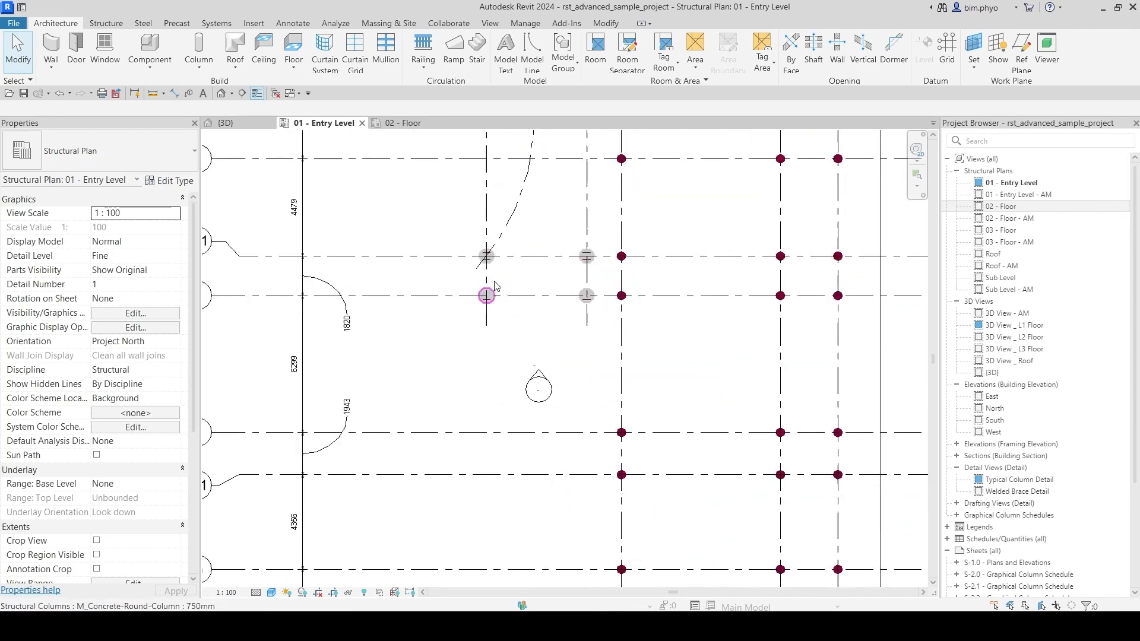
{"action": "scroll", "coordinate": [487, 345], "scroll_direction": "up", "scroll_amount": 8}
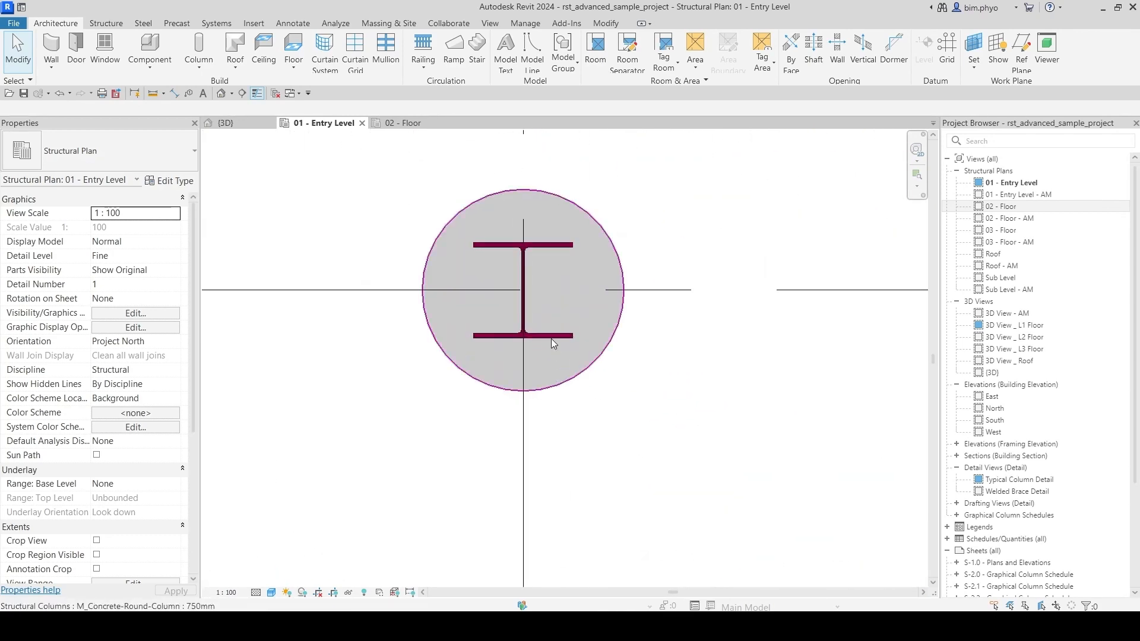
{"action": "left_click", "coordinate": [569, 262]}
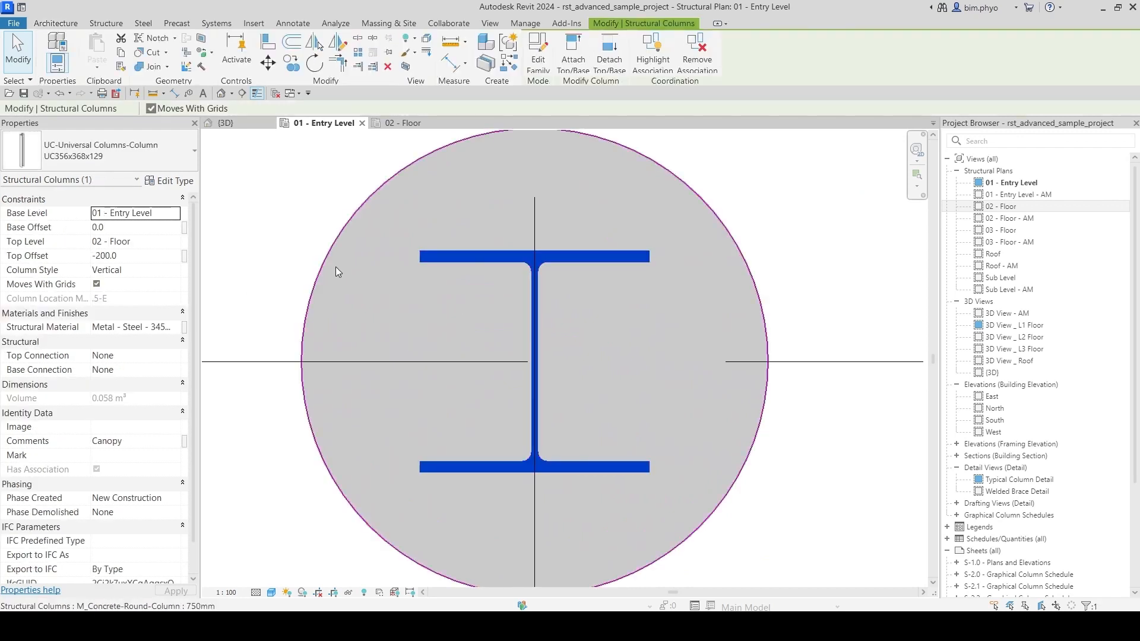
{"action": "key", "text": "Escape"}
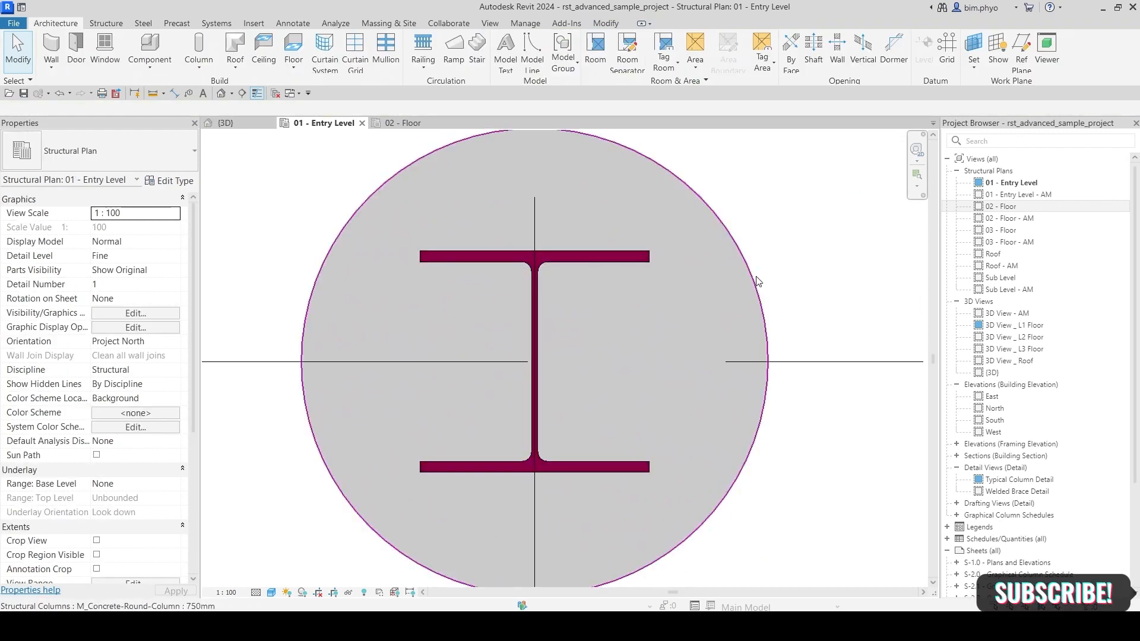
{"action": "left_click", "coordinate": [755, 280]}
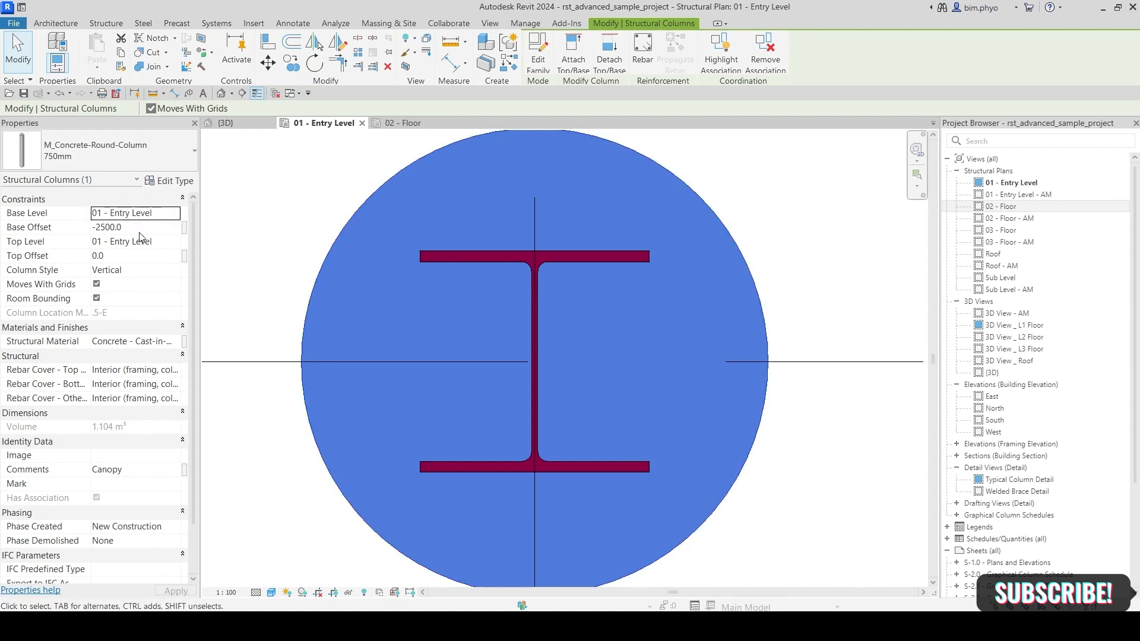
{"action": "key", "text": "Escape"}
{"action": "scroll", "coordinate": [583, 434], "scroll_direction": "down", "scroll_amount": 5}
{"action": "middle_click_drag", "start_coordinate": [739, 446], "coordinate": [652, 409]}
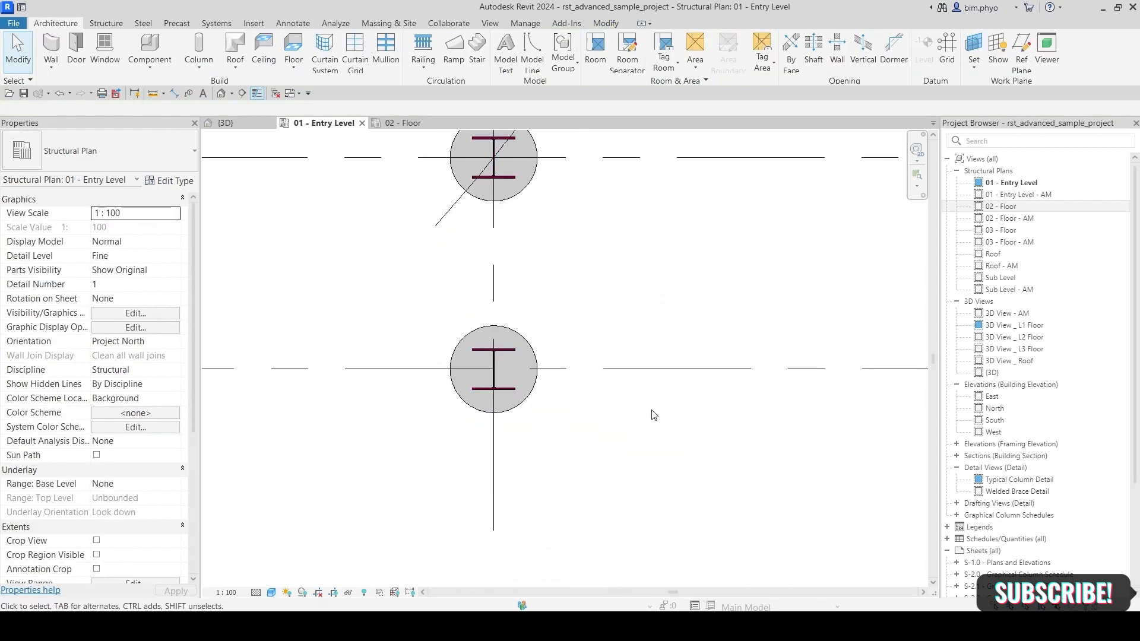
Step: Reopen the plan's visibility/graphic overrides and select the Structural Columns category
{"action": "key", "text": "v"}
{"action": "key", "text": "g"}
{"action": "left_click", "coordinate": [615, 279]}
{"action": "scroll", "coordinate": [618, 297], "scroll_direction": "down", "scroll_amount": 4}
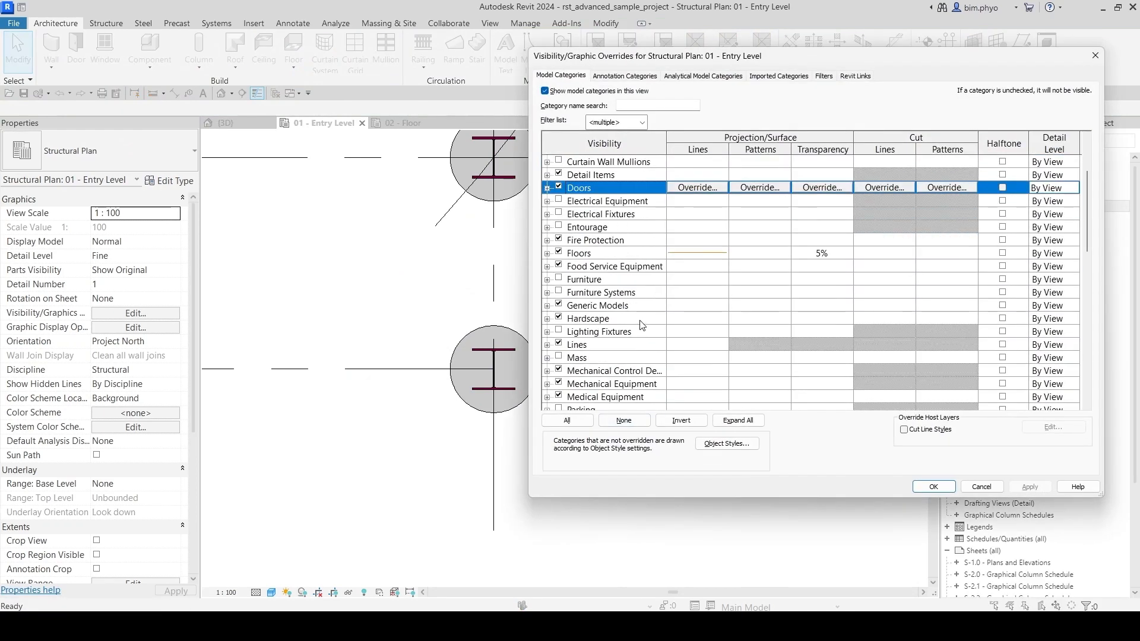
{"action": "scroll", "coordinate": [625, 363], "scroll_direction": "down", "scroll_amount": 3}
{"action": "left_click", "coordinate": [627, 380]}
{"action": "scroll", "coordinate": [629, 345], "scroll_direction": "down", "scroll_amount": 4}
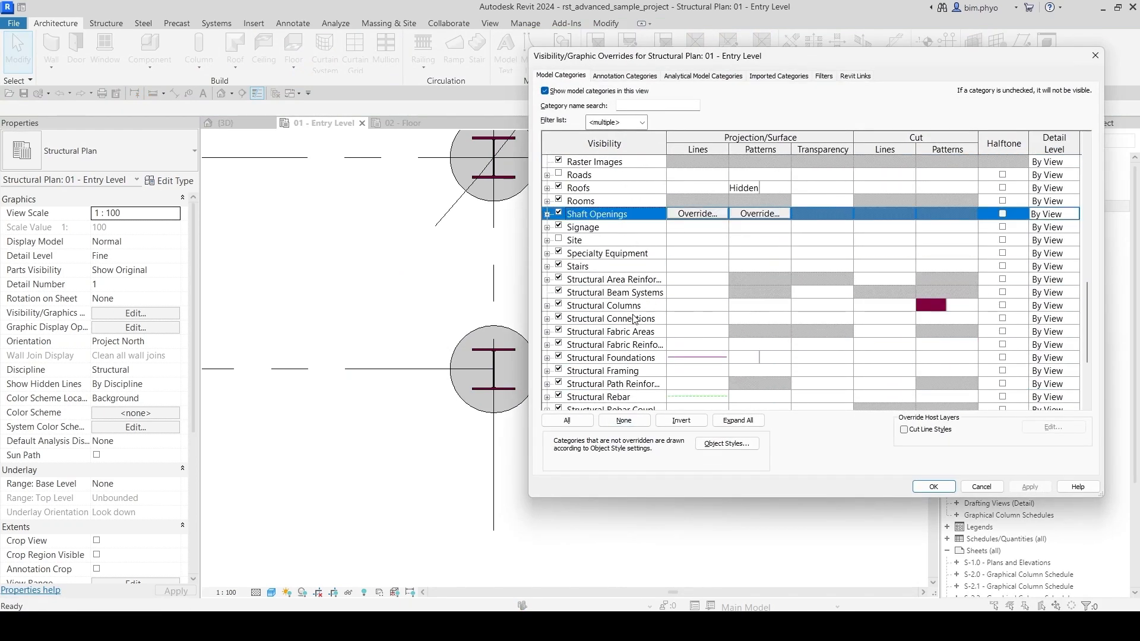
{"action": "left_click", "coordinate": [623, 346]}
{"action": "left_click", "coordinate": [631, 306]}
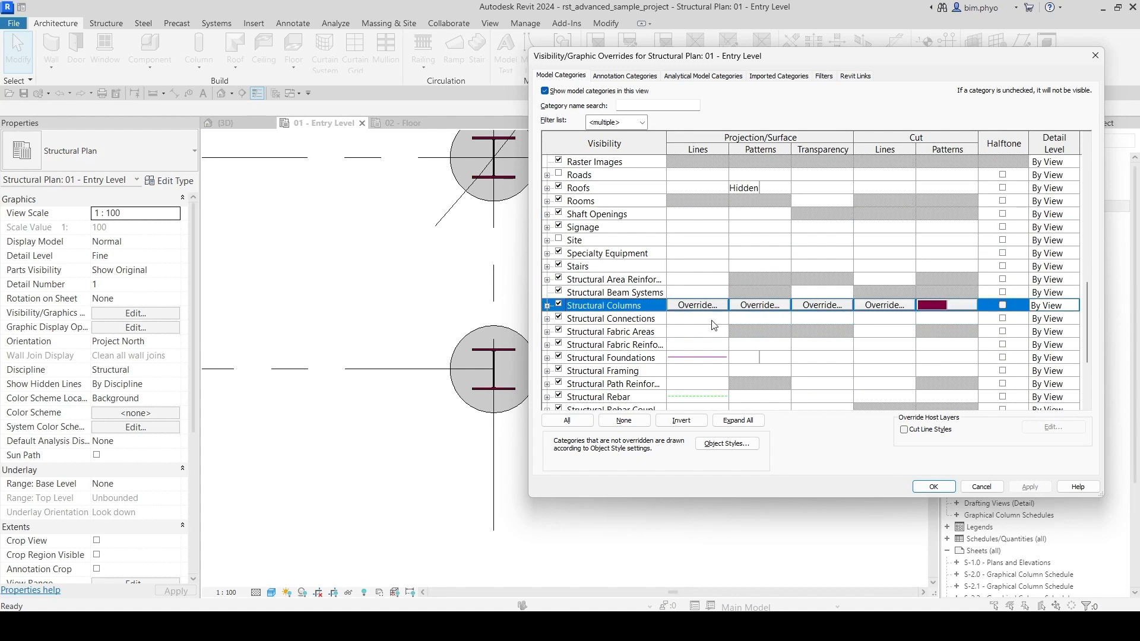
Step: Set the projection/surface foreground pattern of Structural Columns to a blue solid fill
{"action": "left_click", "coordinate": [786, 307]}
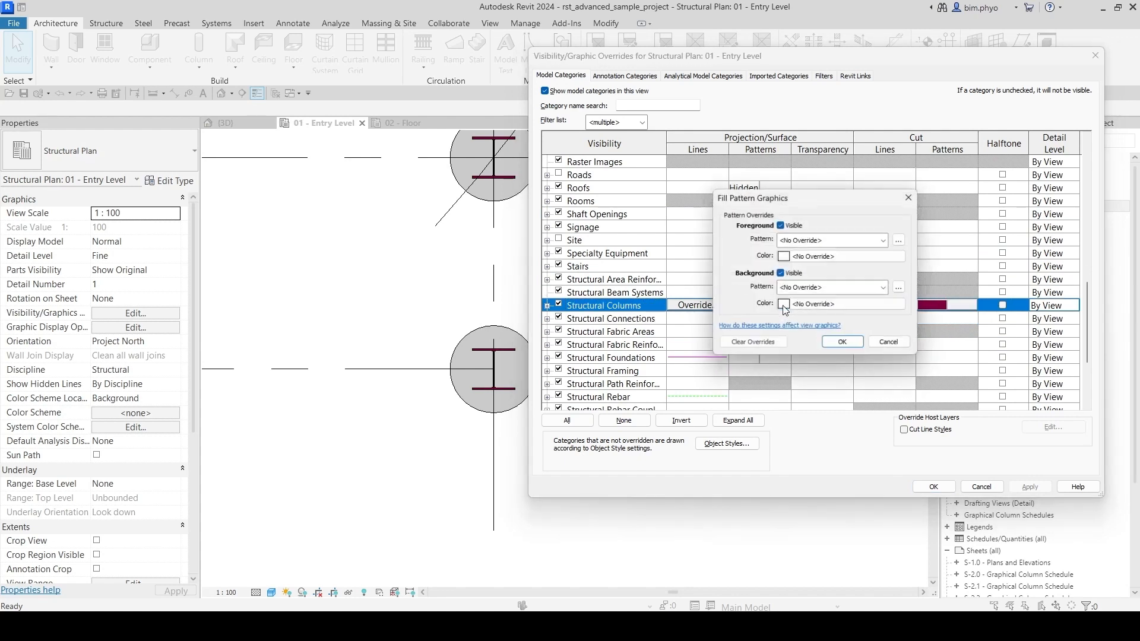
{"action": "left_click", "coordinate": [817, 245]}
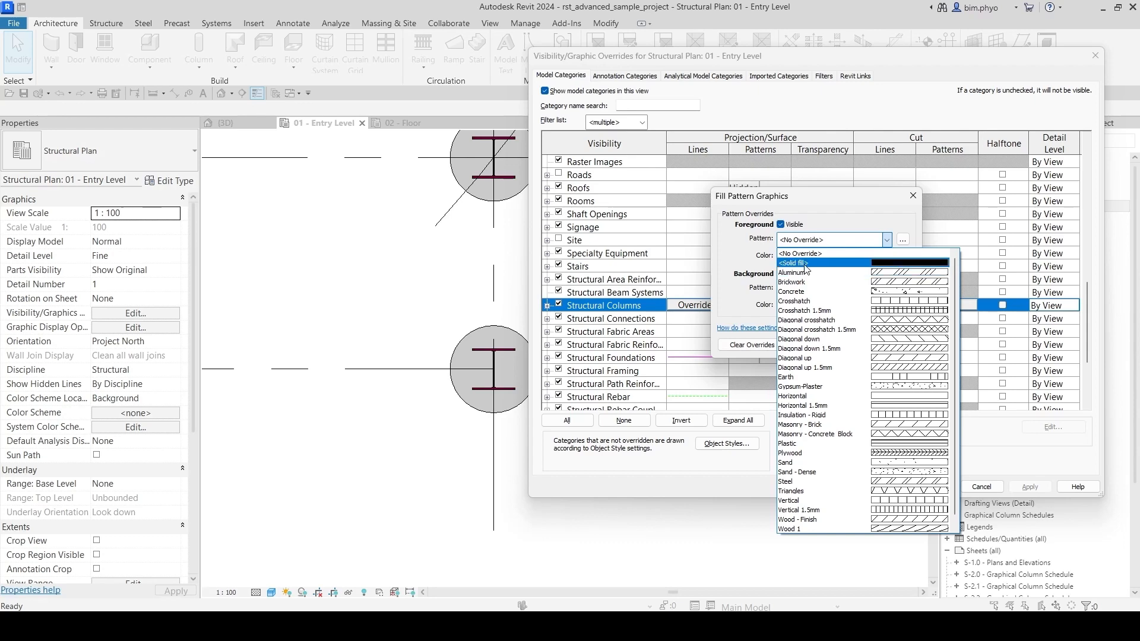
{"action": "left_click", "coordinate": [806, 269]}
{"action": "left_click", "coordinate": [793, 256]}
{"action": "left_click", "coordinate": [770, 287]}
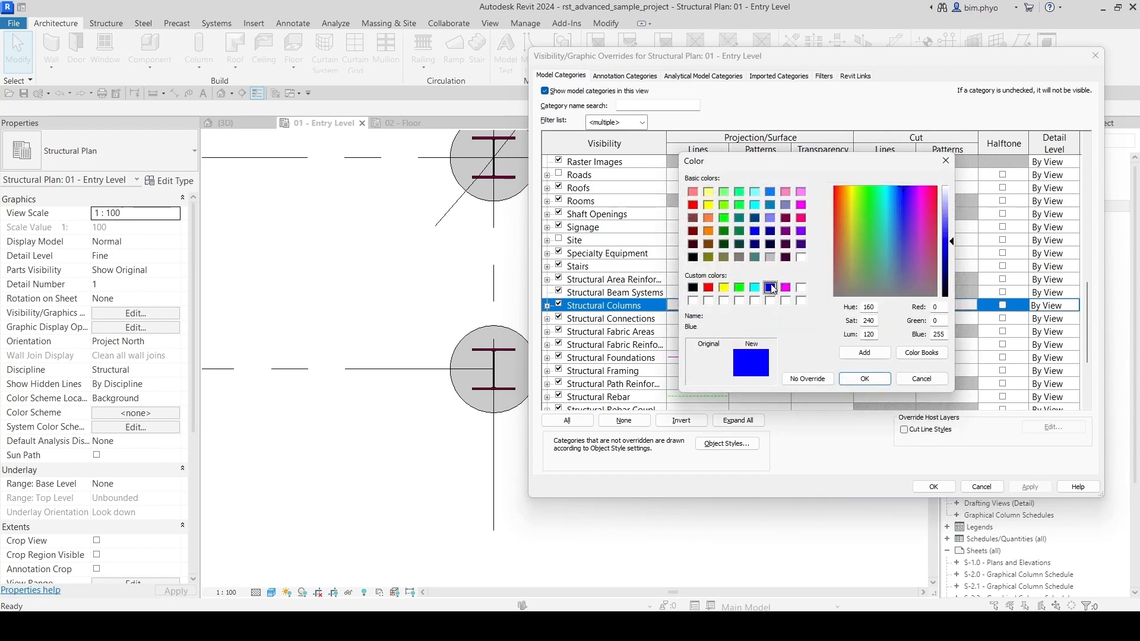
{"action": "left_click", "coordinate": [865, 379]}
{"action": "left_click", "coordinate": [843, 346]}
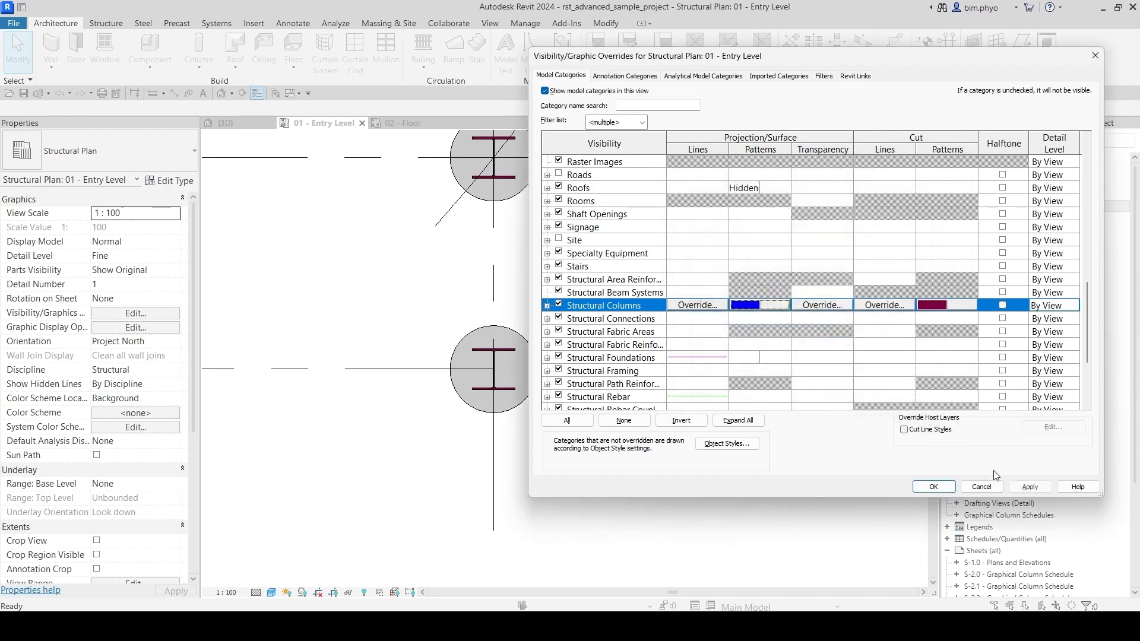
Step: Apply the Structural Columns overrides to the 01 - Entry Level plan and close the visibility/graphic settings
{"action": "left_click", "coordinate": [1030, 487]}
{"action": "left_click", "coordinate": [934, 487]}
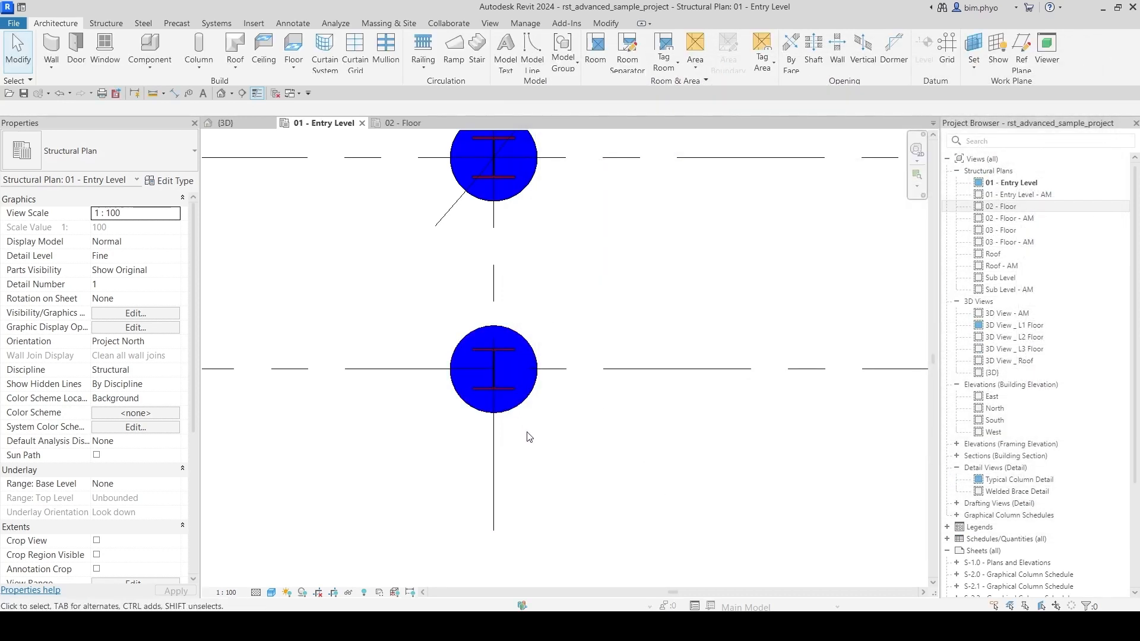
Step: Compare the round columns beside the curved grid with those on the pile caps, and review the overrides across the whole plan
{"action": "scroll", "coordinate": [529, 437], "scroll_direction": "down", "scroll_amount": 6}
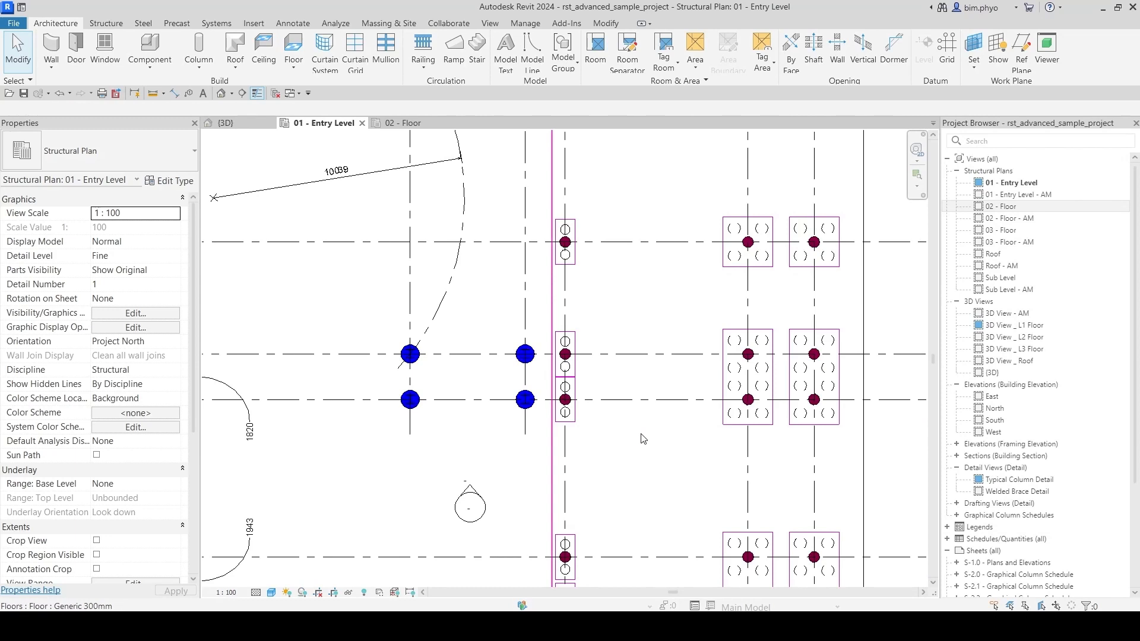
{"action": "scroll", "coordinate": [566, 400], "scroll_direction": "up", "scroll_amount": 5}
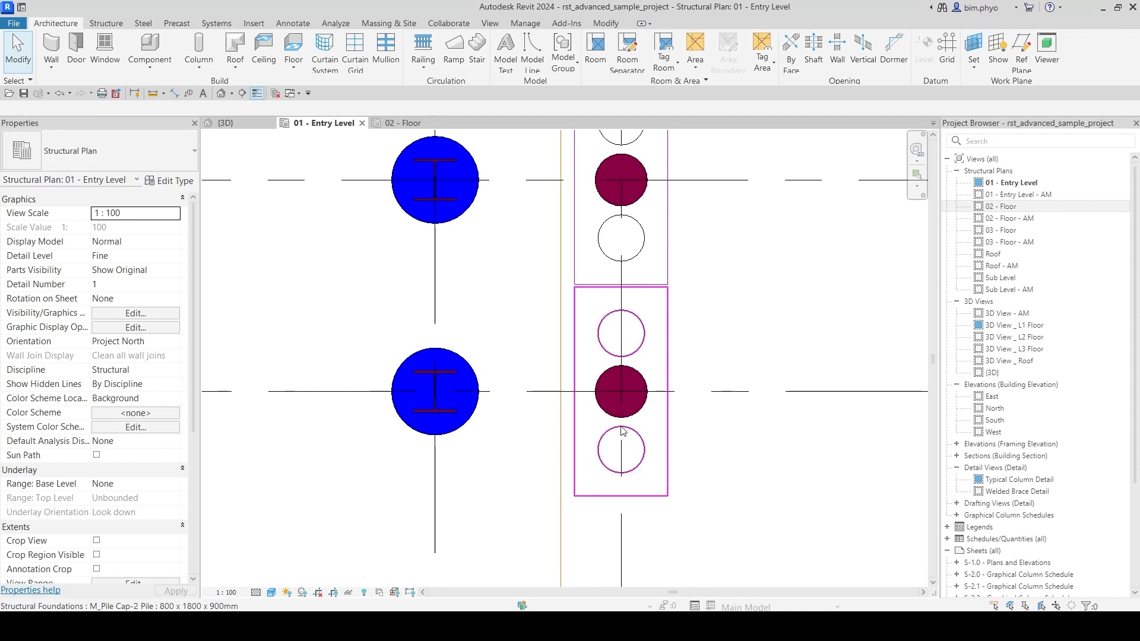
{"action": "scroll", "coordinate": [617, 418], "scroll_direction": "up", "scroll_amount": 3}
{"action": "scroll", "coordinate": [597, 423], "scroll_direction": "down", "scroll_amount": 2}
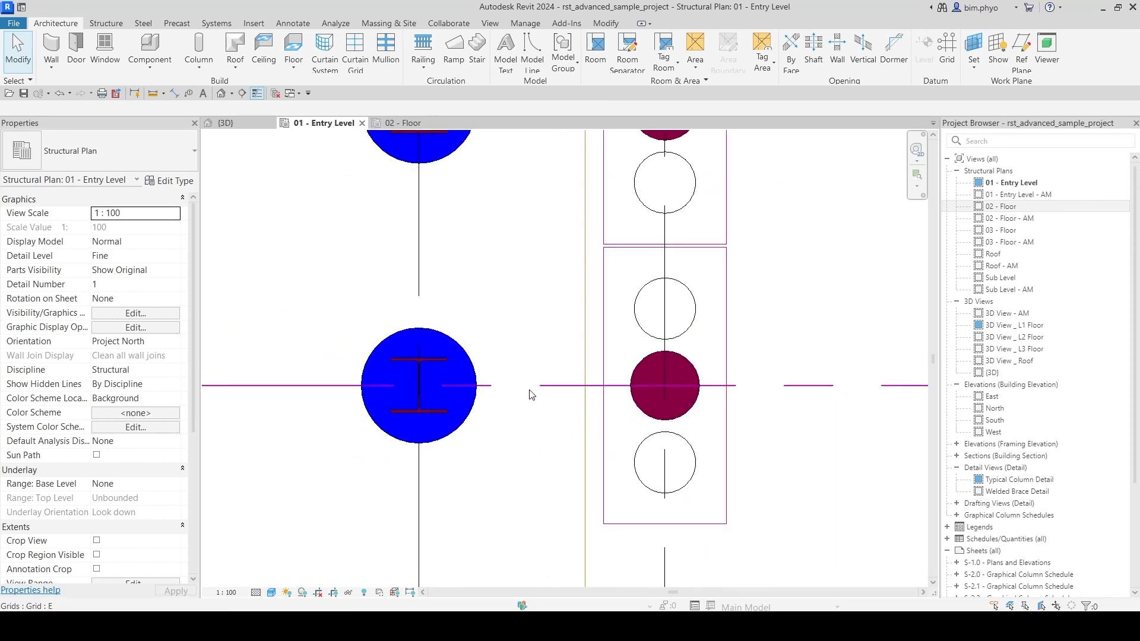
{"action": "scroll", "coordinate": [512, 444], "scroll_direction": "down", "scroll_amount": 6}
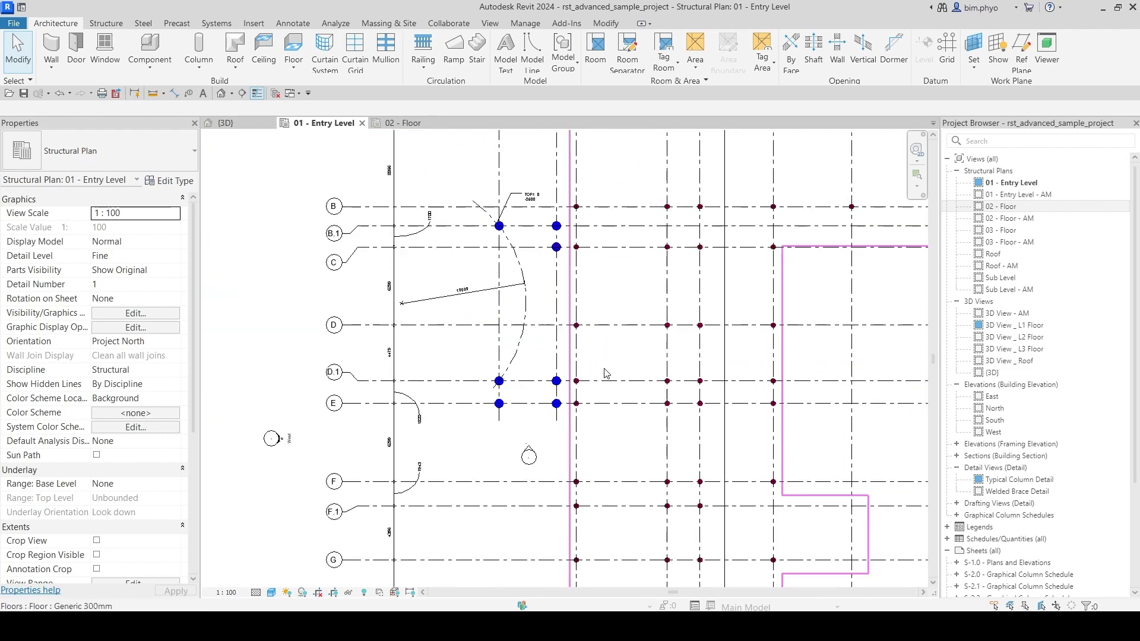
{"action": "scroll", "coordinate": [761, 479], "scroll_direction": "down", "scroll_amount": 2}
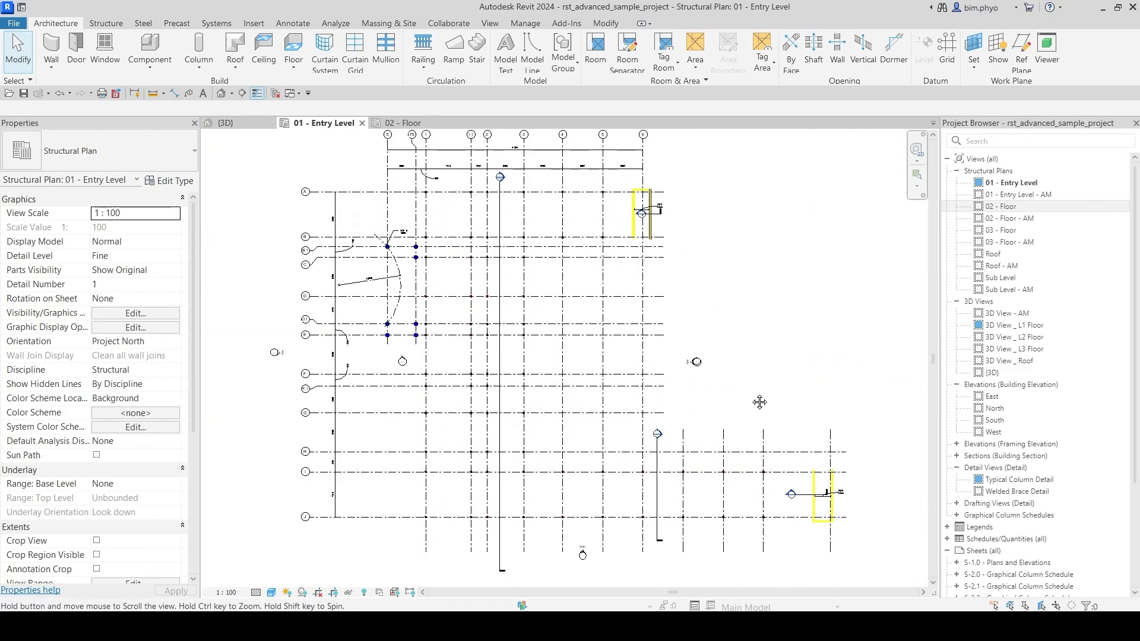
{"action": "scroll", "coordinate": [330, 438], "scroll_direction": "up", "scroll_amount": 5}
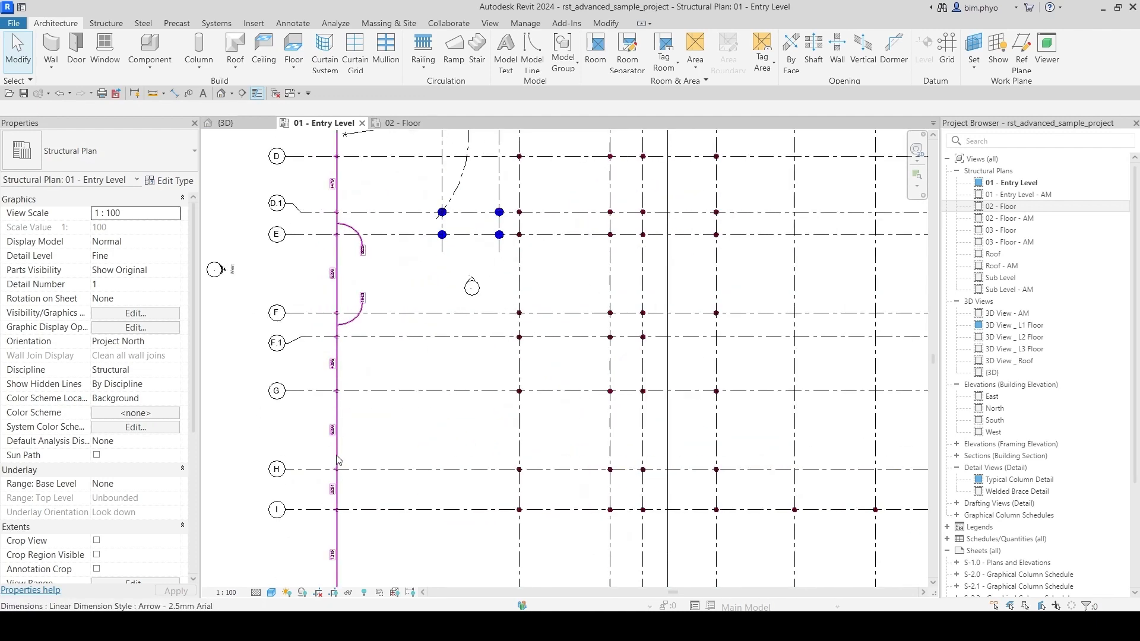
{"action": "scroll", "coordinate": [383, 426], "scroll_direction": "down", "scroll_amount": 5}
{"action": "scroll", "coordinate": [785, 386], "scroll_direction": "down", "scroll_amount": 1}
{"action": "middle_click_drag", "start_coordinate": [786, 386], "coordinate": [750, 417]}
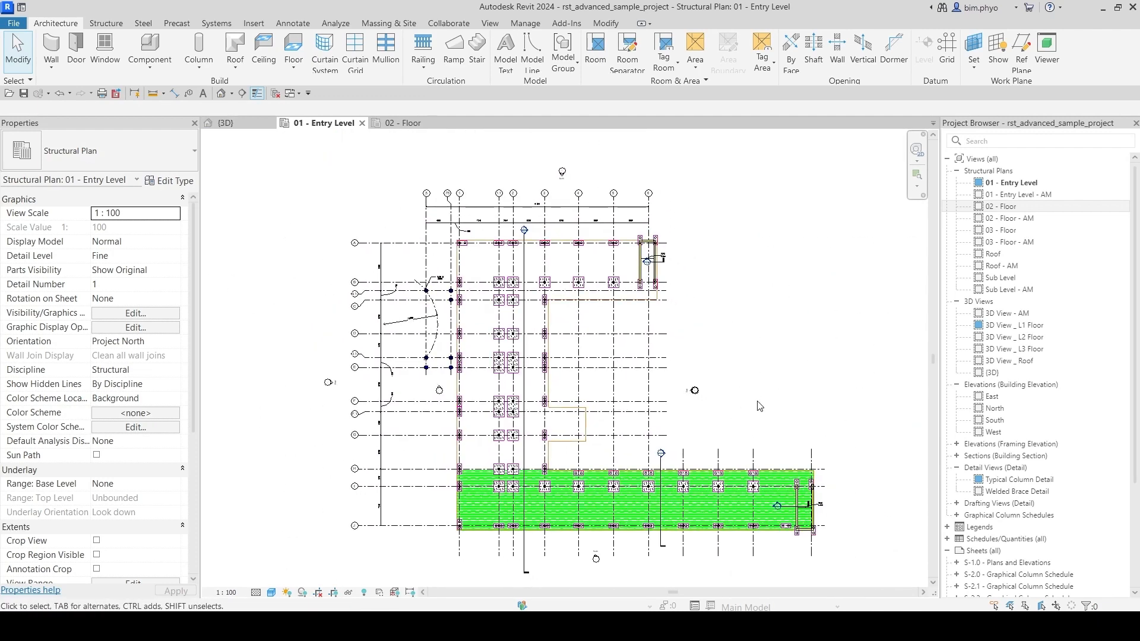
Step: Locate the View Template setting in the plan's identity data
{"action": "scroll", "coordinate": [193, 311], "scroll_direction": "down", "scroll_amount": 6}
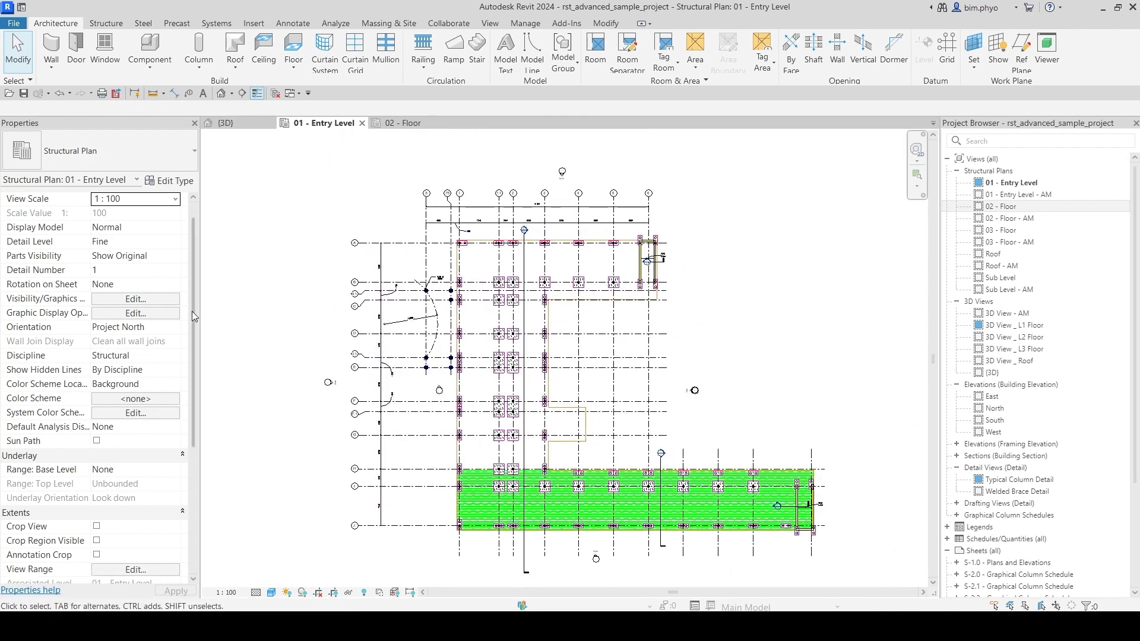
{"action": "left_click", "coordinate": [31, 414]}
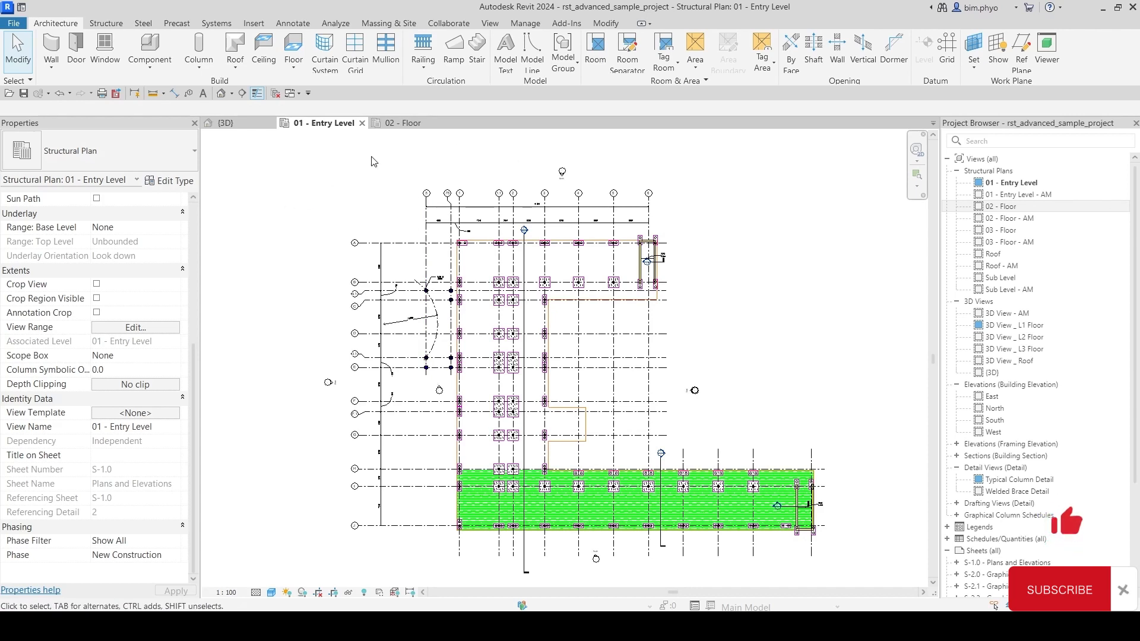
{"action": "left_click", "coordinate": [489, 24]}
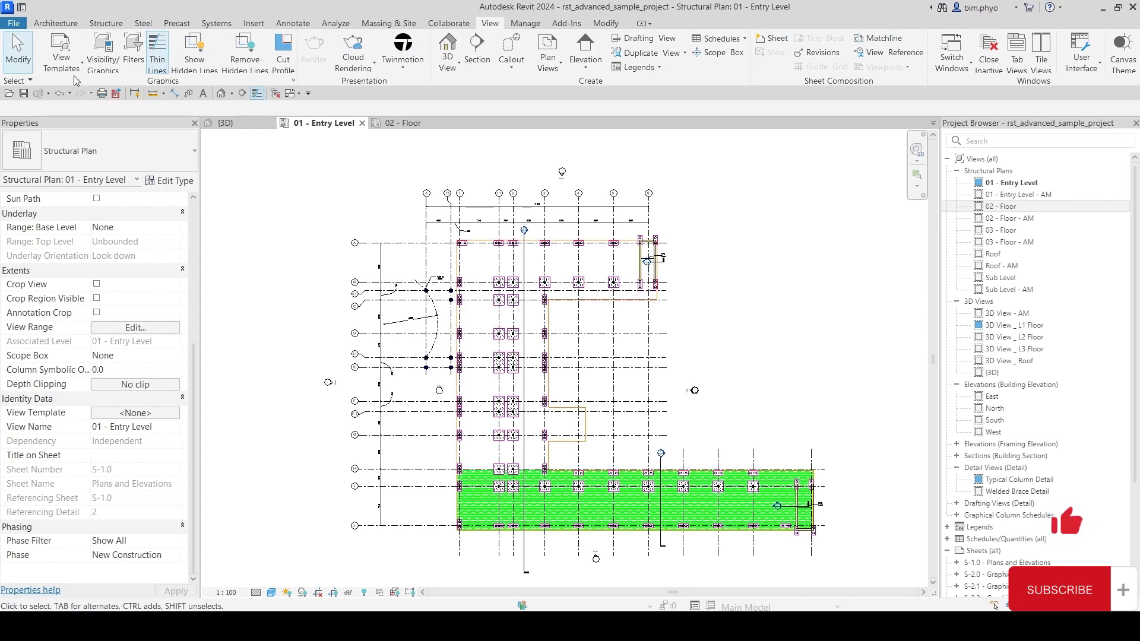
{"action": "left_click", "coordinate": [73, 75]}
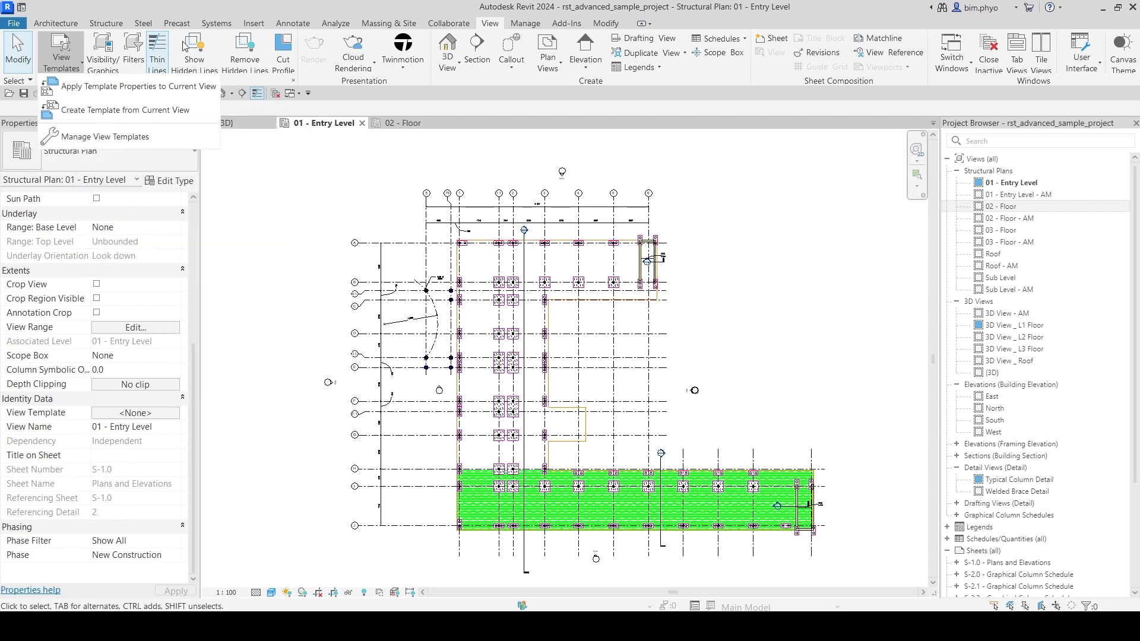
{"action": "left_click", "coordinate": [103, 112]}
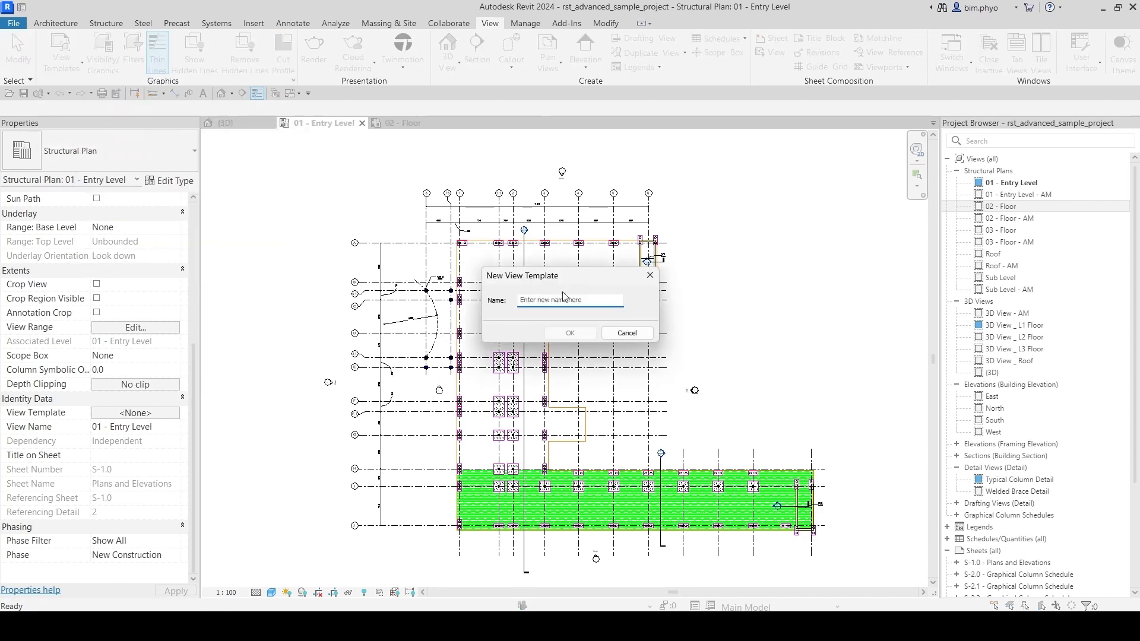
{"action": "left_click", "coordinate": [650, 275]}
Step: Create a view template named "Str_view template" from the current plan view and review its included view properties
{"action": "left_click", "coordinate": [61, 54]}
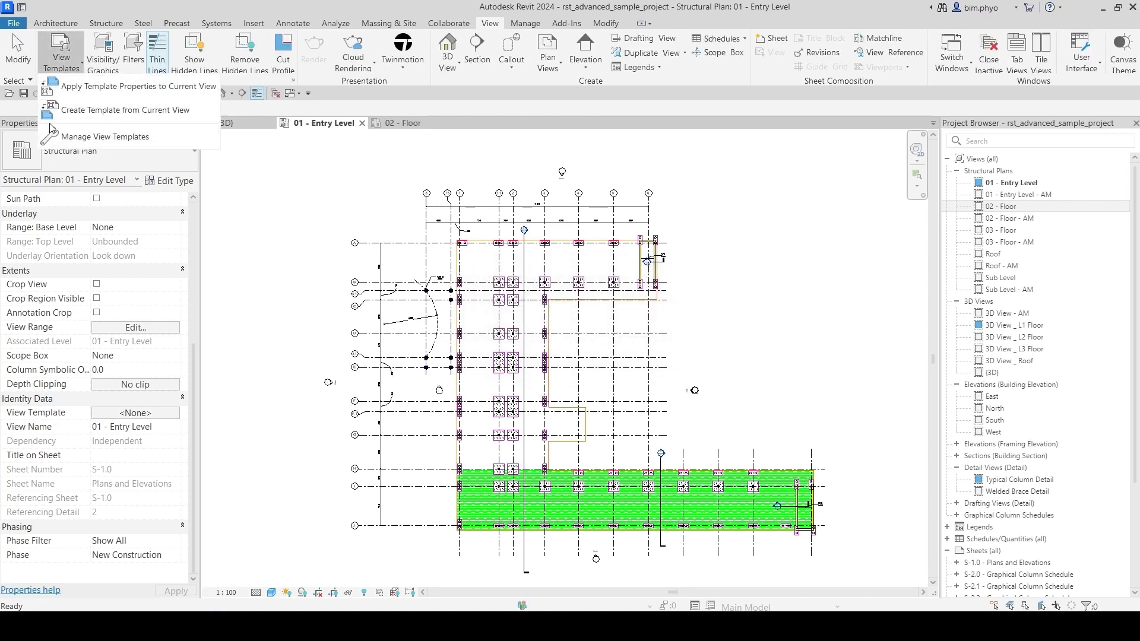
{"action": "left_click", "coordinate": [106, 120]}
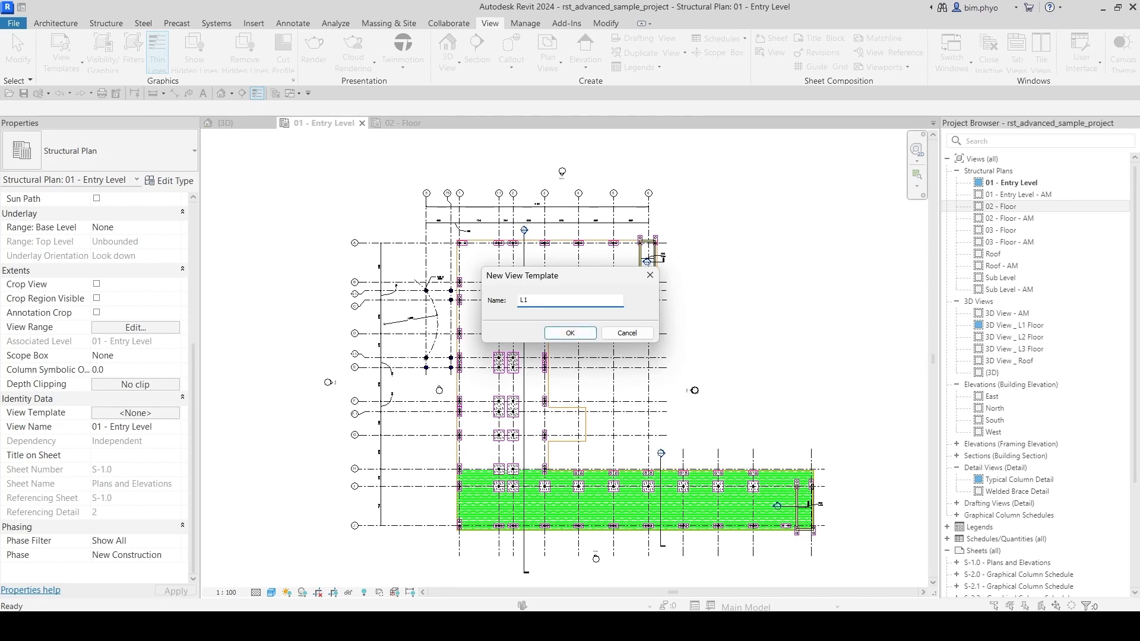
{"action": "key", "text": "BackSpace"}
{"action": "key", "text": "BackSpace"}
{"action": "type", "text": "Str"}
{"action": "type", "text": "_view template"}
{"action": "key", "text": "Return"}
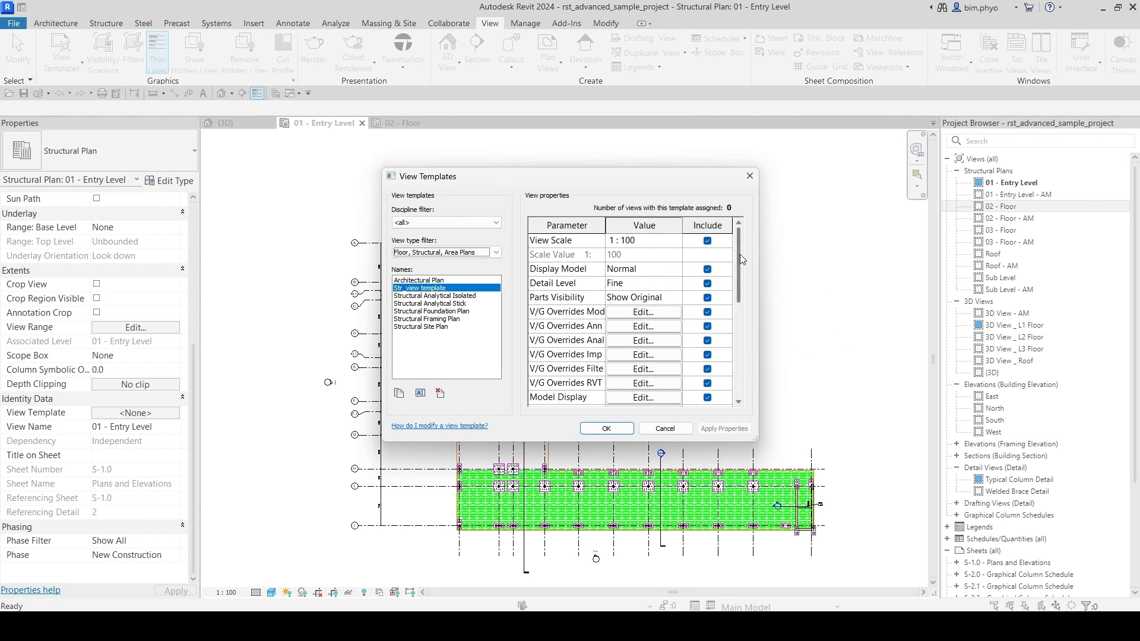
{"action": "scroll", "coordinate": [740, 255], "scroll_direction": "down", "scroll_amount": 6}
{"action": "scroll", "coordinate": [736, 255], "scroll_direction": "up", "scroll_amount": 6}
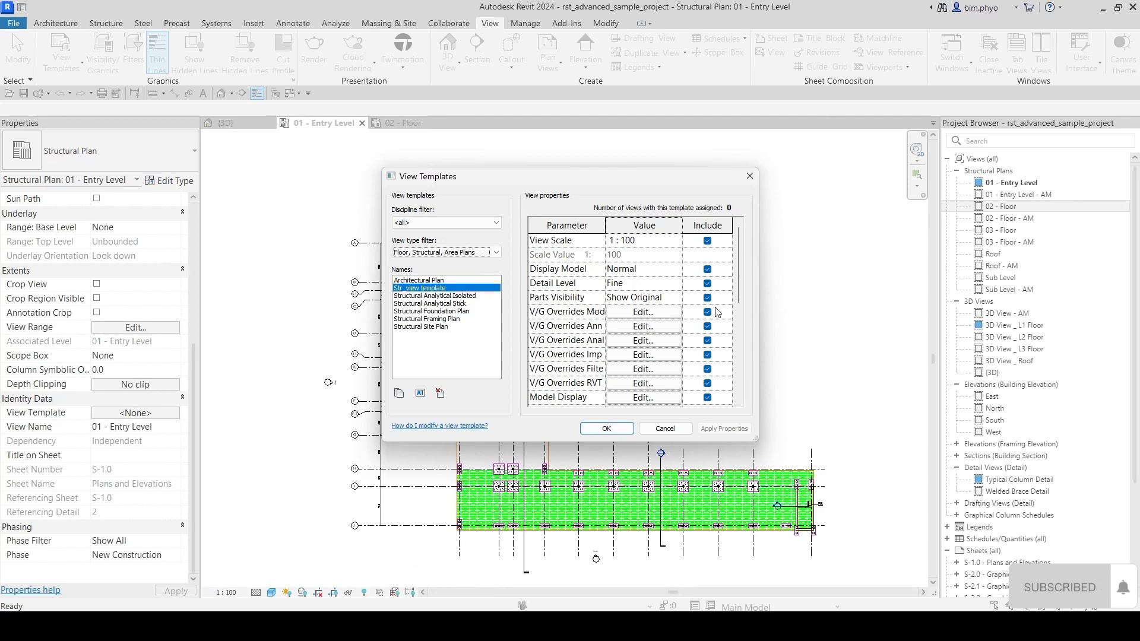
{"action": "key", "text": "Escape"}
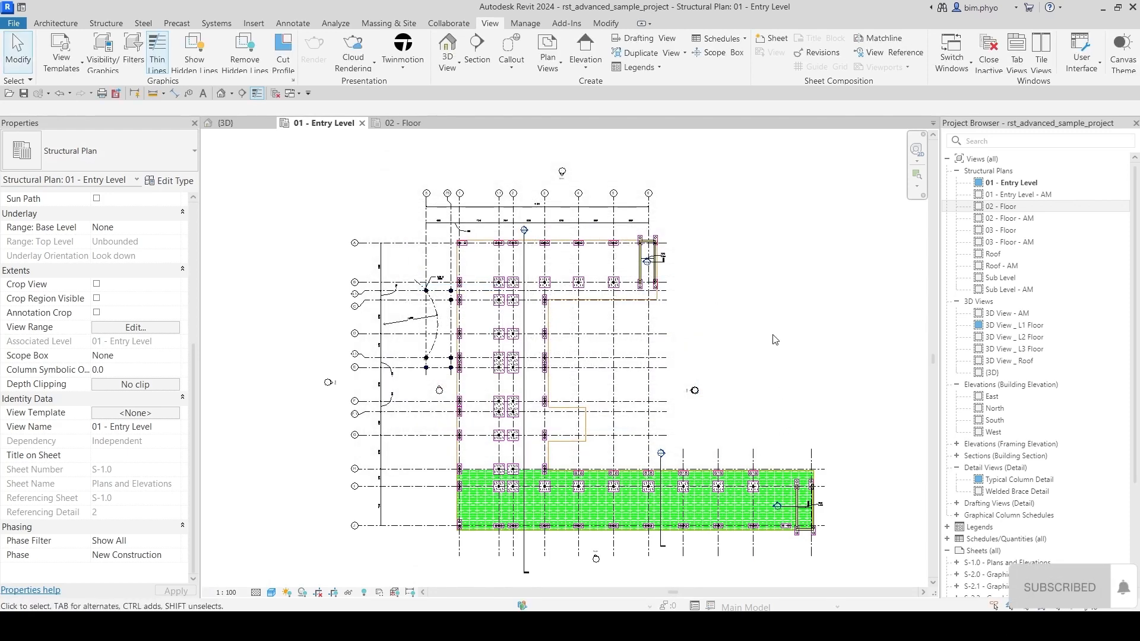
Step: Inspect the Entry Level plan and its visibility/graphic overrides while no view template is assigned
{"action": "scroll", "coordinate": [576, 286], "scroll_direction": "up", "scroll_amount": 5}
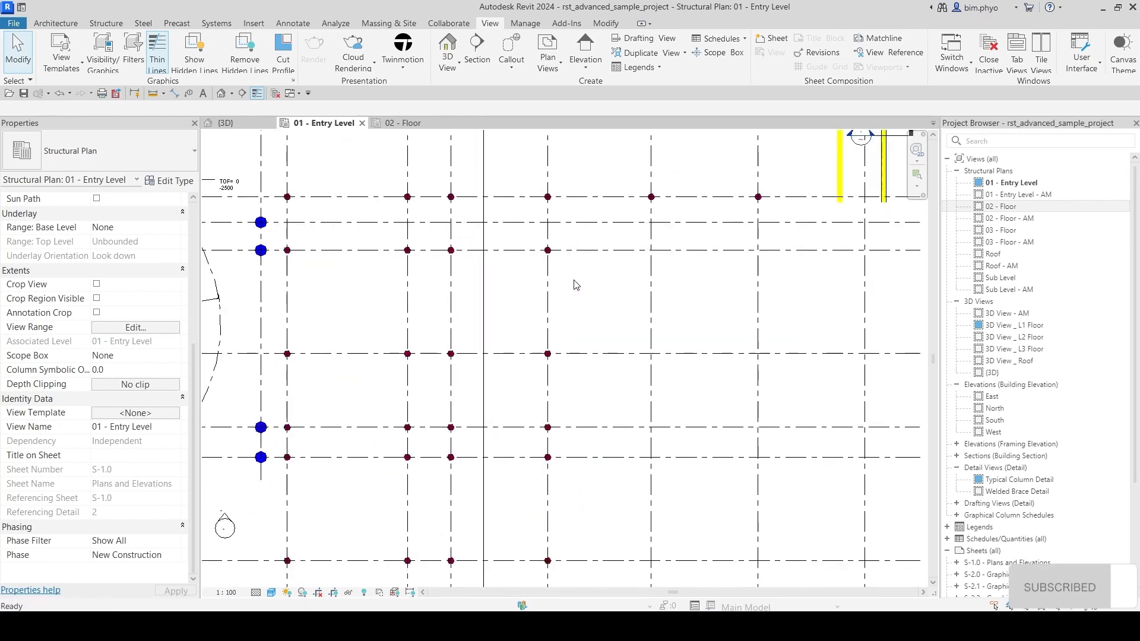
{"action": "scroll", "coordinate": [576, 285], "scroll_direction": "down", "scroll_amount": 6}
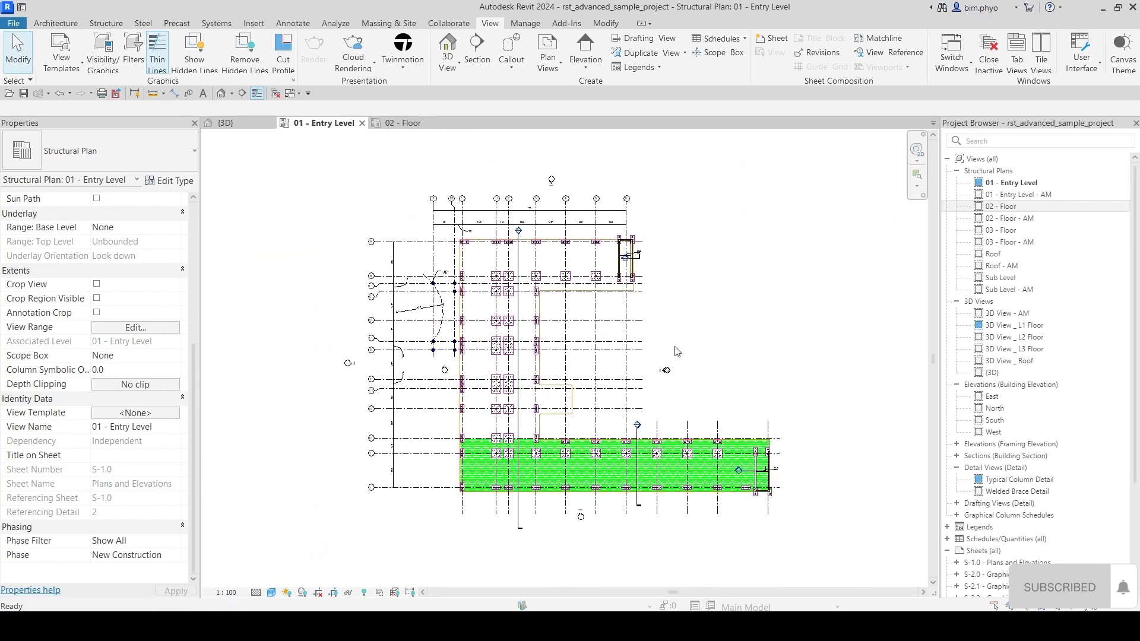
{"action": "key", "text": "v"}
{"action": "key", "text": "g"}
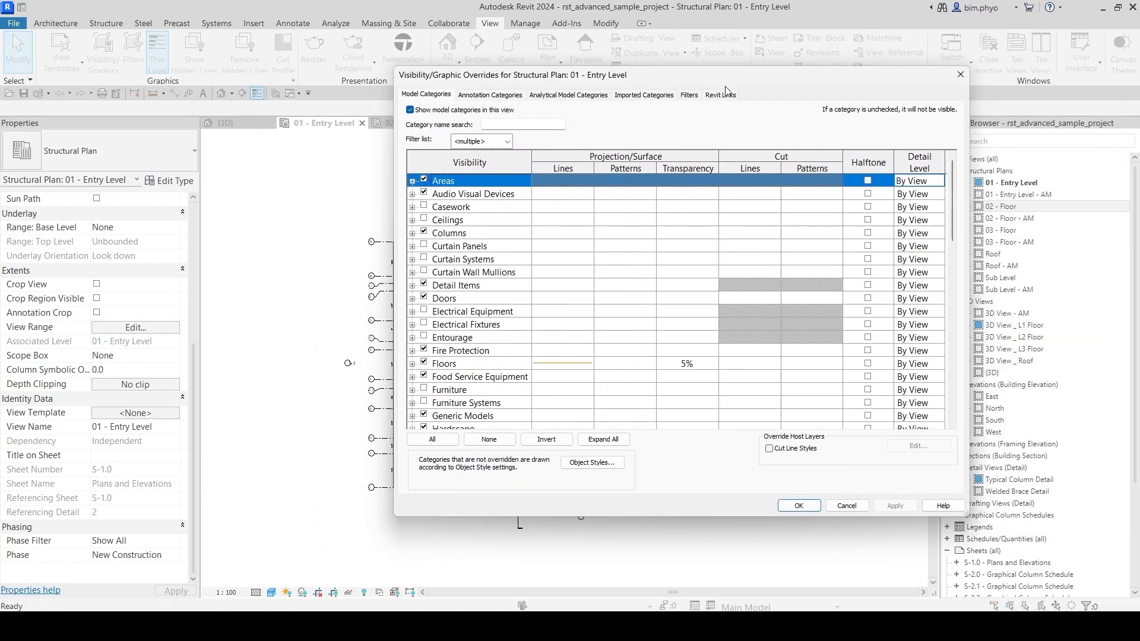
{"action": "key", "text": "Escape"}
Step: Assign Str_view template to the 01 - Entry Level plan
{"action": "left_click", "coordinate": [148, 413]}
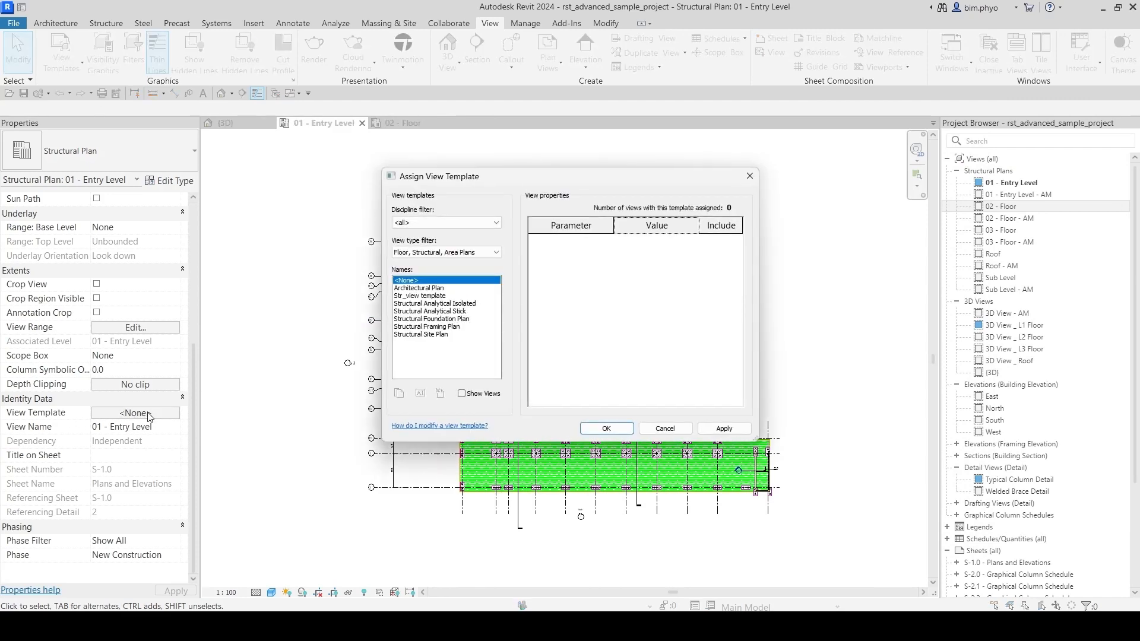
{"action": "left_click", "coordinate": [415, 296]}
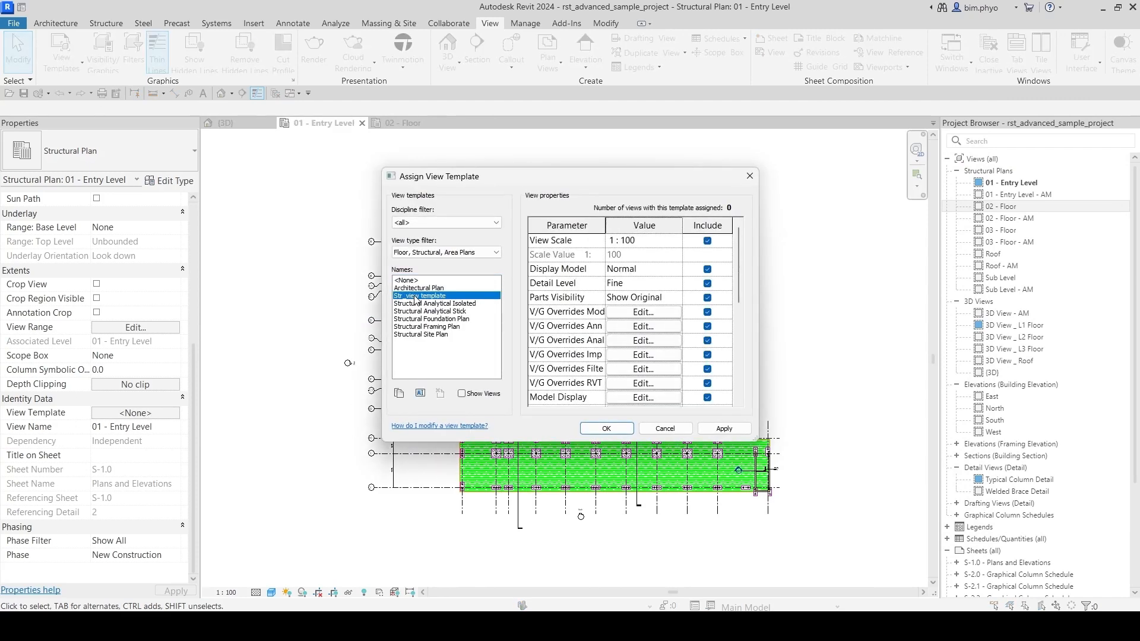
{"action": "left_click", "coordinate": [623, 430]}
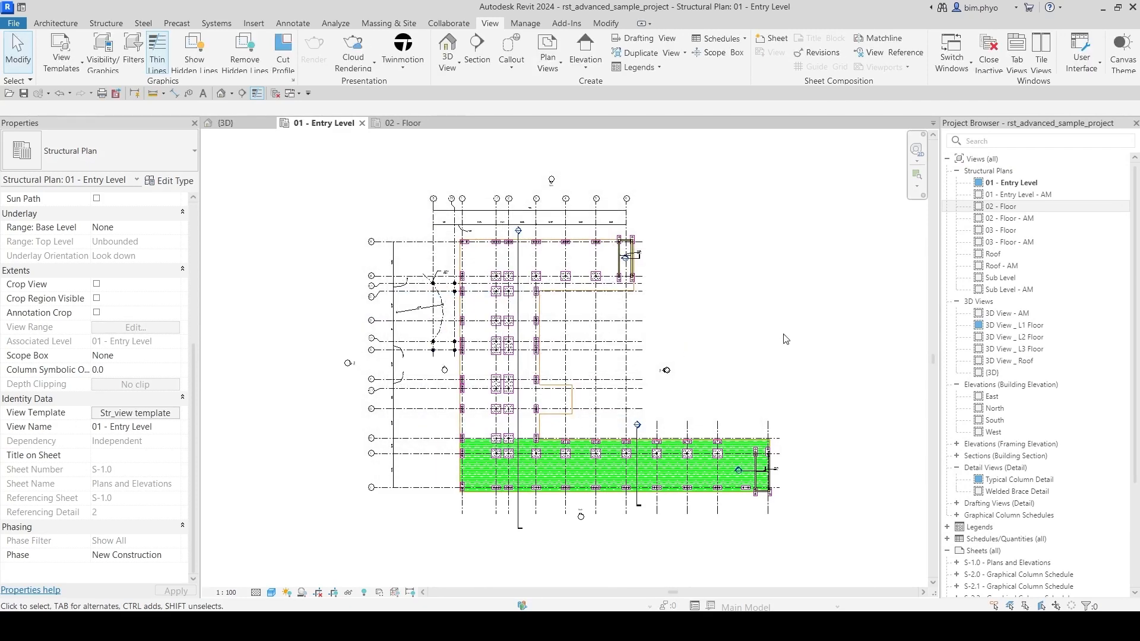
Step: Check whether the Entry Level plan's visibility/graphic overrides can be edited with the view template assigned
{"action": "middle_click_drag", "start_coordinate": [696, 340], "coordinate": [717, 338]}
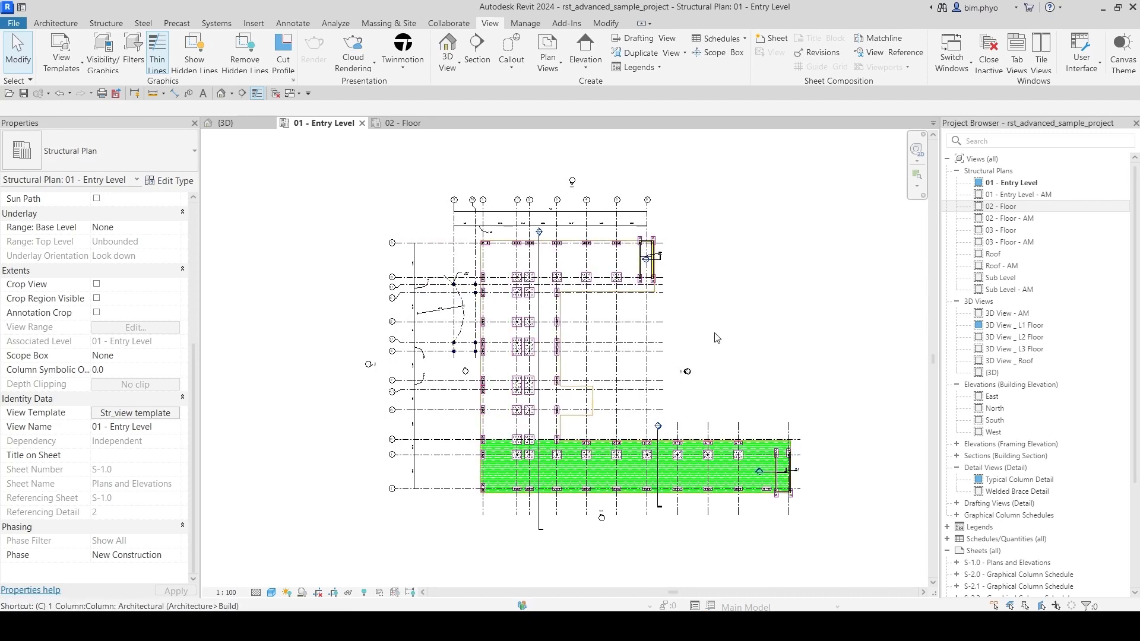
{"action": "key", "text": "v"}
{"action": "key", "text": "v"}
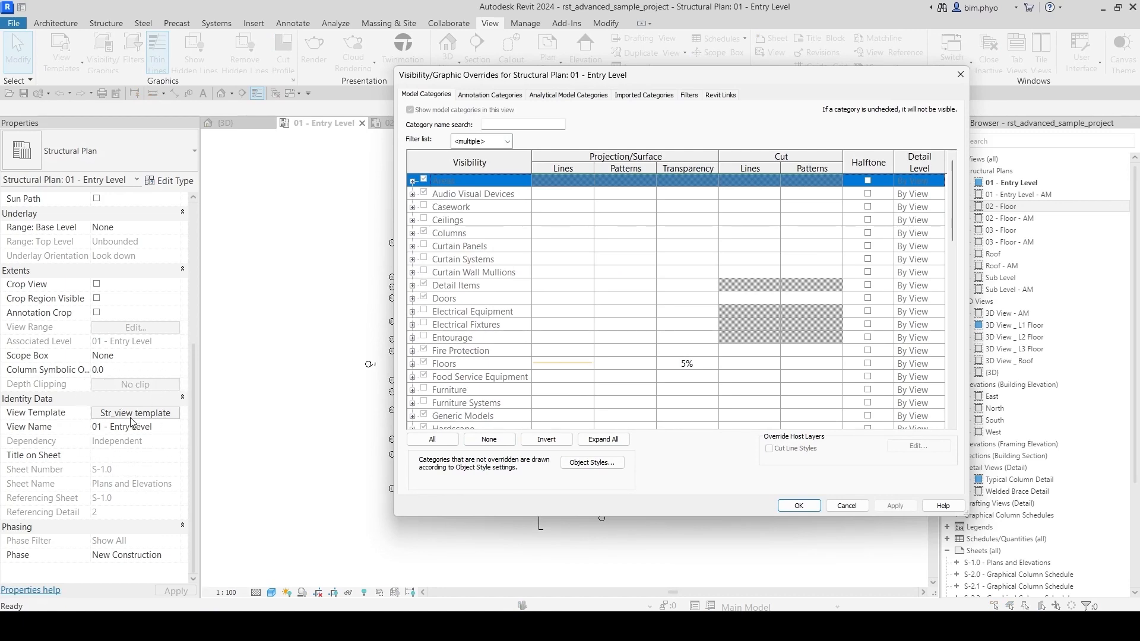
{"action": "left_click", "coordinate": [962, 77]}
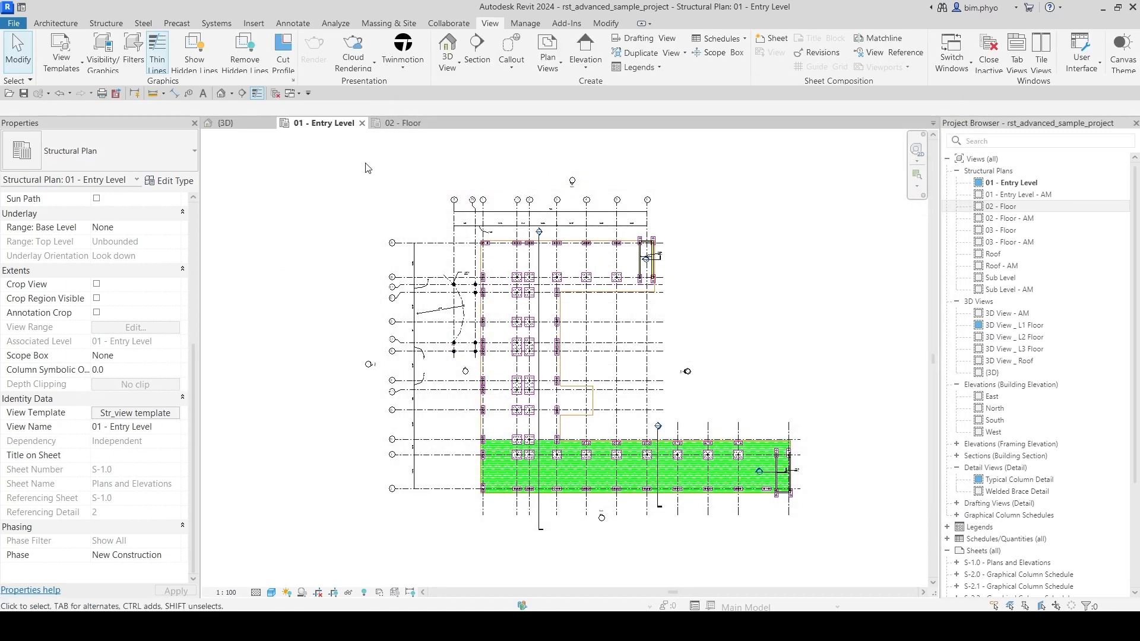
Step: Switch to the 02 - Floor plan and examine how its columns, beams and floor edges are displayed without a view template
{"action": "left_click", "coordinate": [399, 123]}
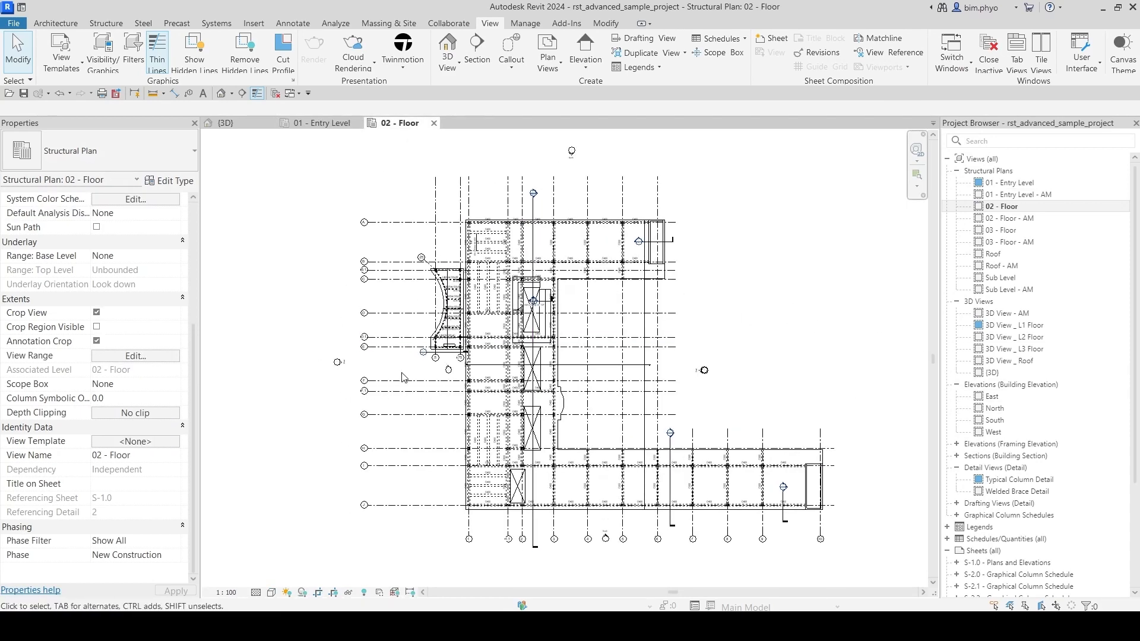
{"action": "scroll", "coordinate": [441, 315], "scroll_direction": "up", "scroll_amount": 5}
{"action": "scroll", "coordinate": [499, 283], "scroll_direction": "down", "scroll_amount": 5}
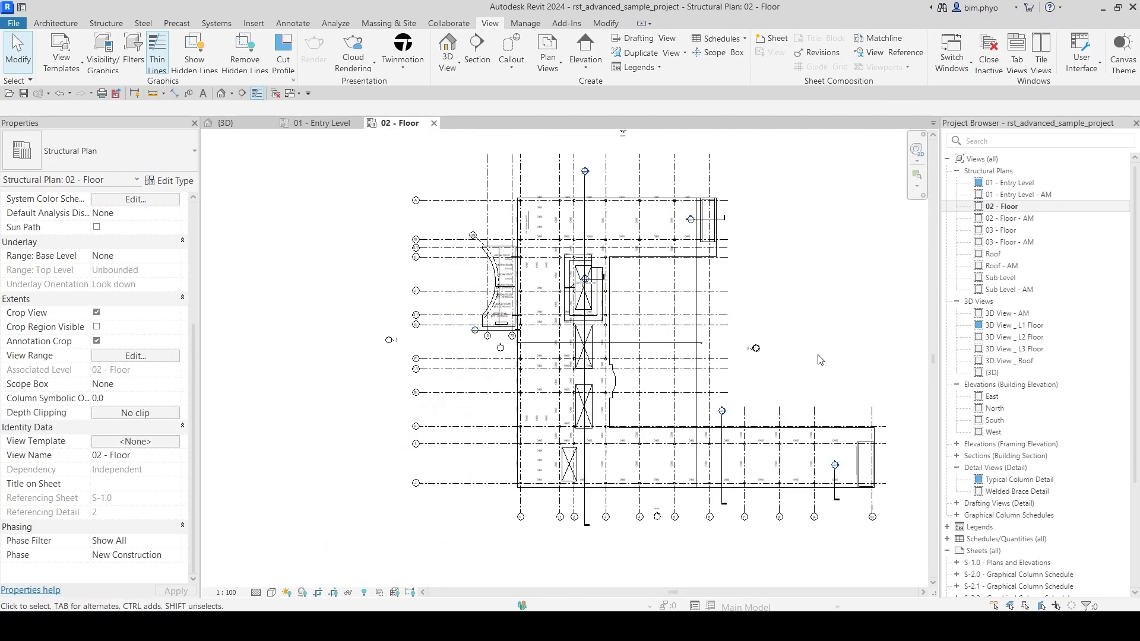
{"action": "middle_click_drag", "start_coordinate": [769, 485], "coordinate": [658, 397]}
{"action": "scroll", "coordinate": [409, 386], "scroll_direction": "up", "scroll_amount": 7}
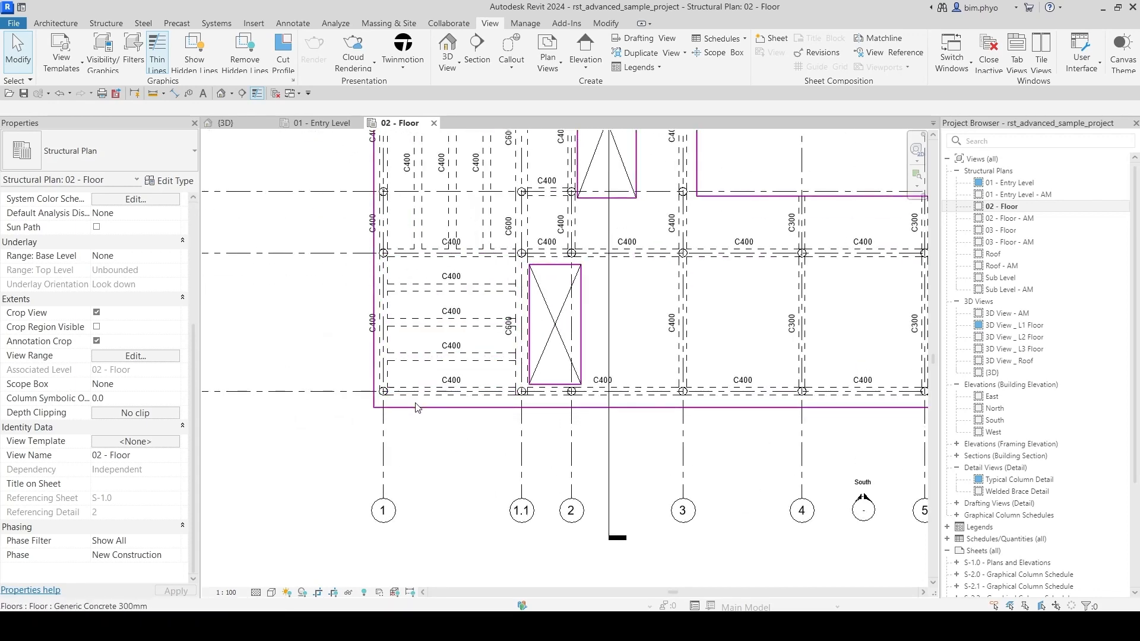
{"action": "middle_click_drag", "start_coordinate": [567, 331], "coordinate": [525, 448]}
{"action": "scroll", "coordinate": [497, 394], "scroll_direction": "down", "scroll_amount": 4}
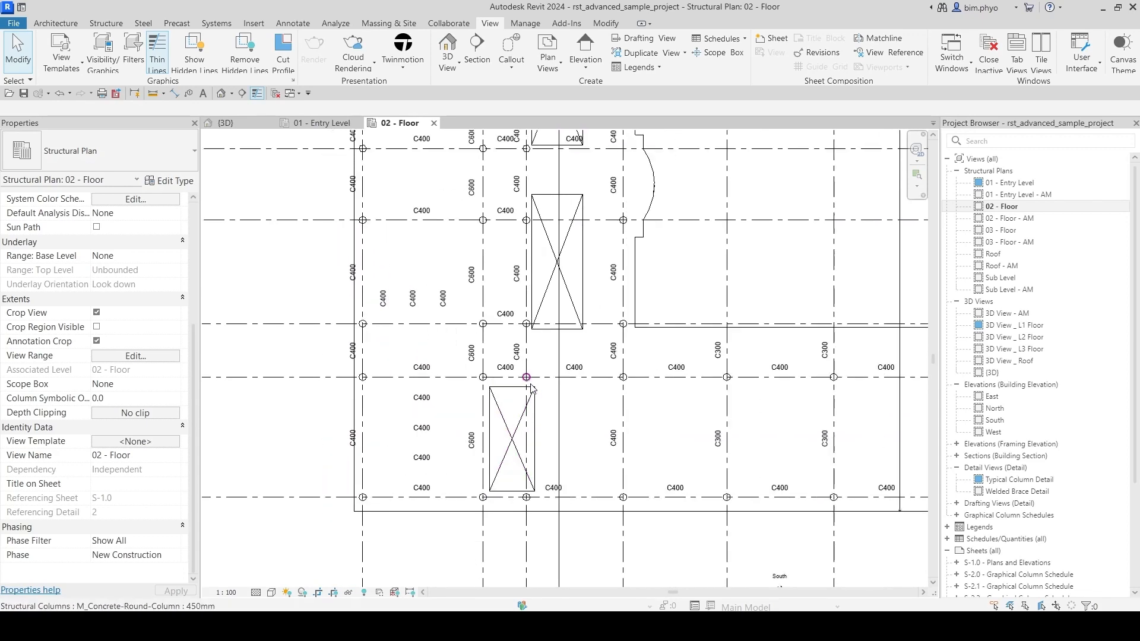
{"action": "middle_click_drag", "start_coordinate": [609, 362], "coordinate": [621, 449]}
{"action": "scroll", "coordinate": [658, 348], "scroll_direction": "down", "scroll_amount": 1}
{"action": "middle_click_drag", "start_coordinate": [658, 348], "coordinate": [669, 391]}
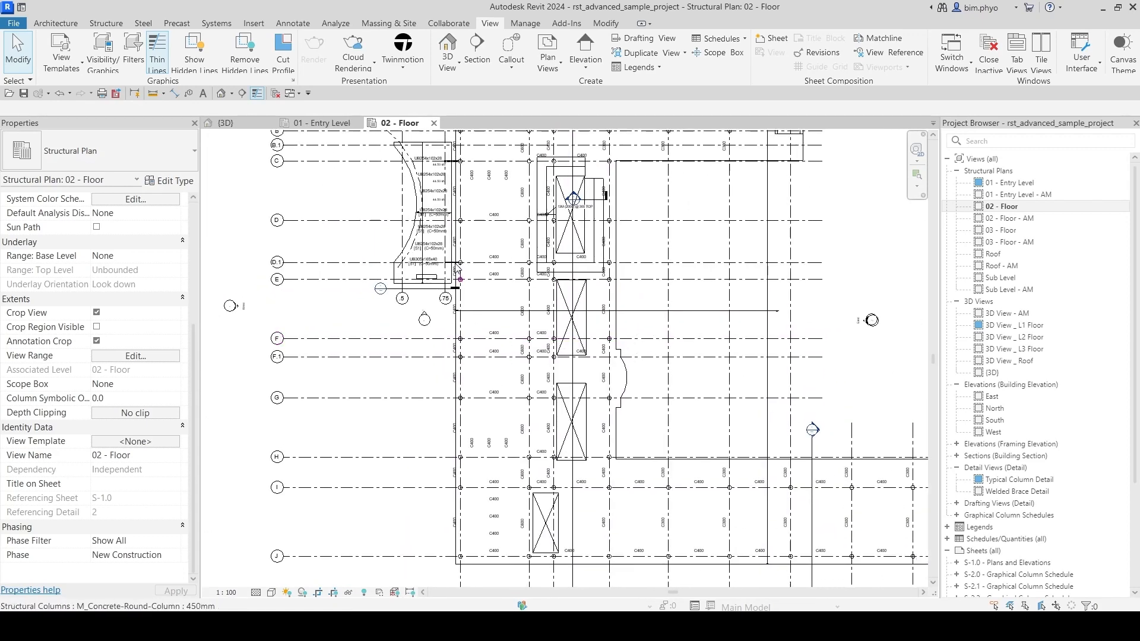
{"action": "scroll", "coordinate": [433, 267], "scroll_direction": "up", "scroll_amount": 6}
{"action": "scroll", "coordinate": [426, 292], "scroll_direction": "down", "scroll_amount": 3}
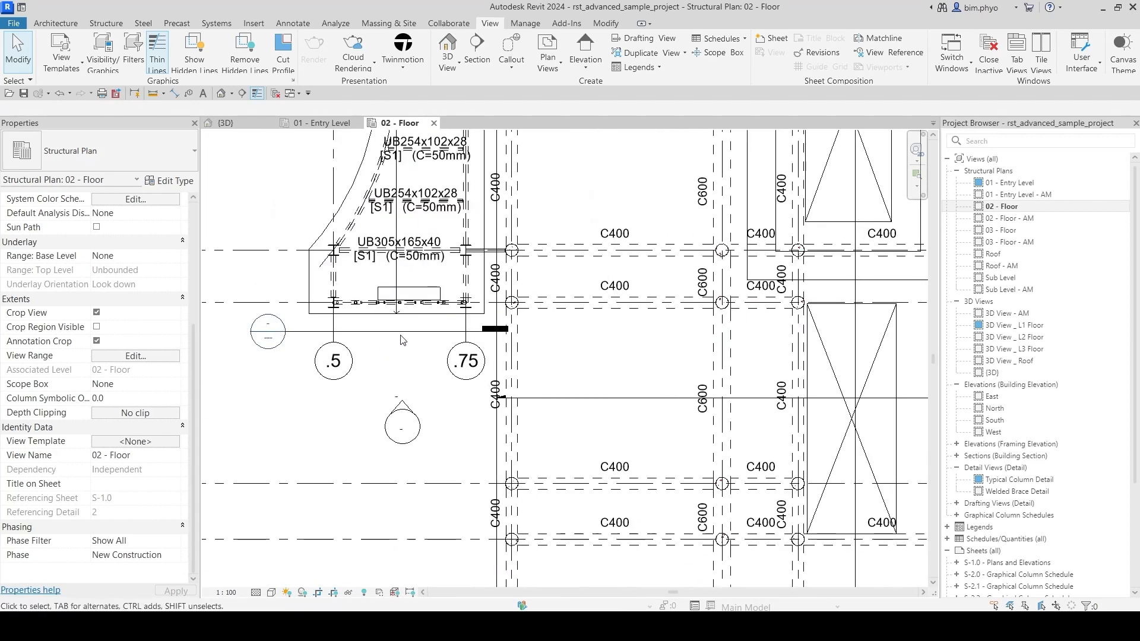
Step: Assign Str_view template to the 02 - Floor plan
{"action": "left_click", "coordinate": [136, 443]}
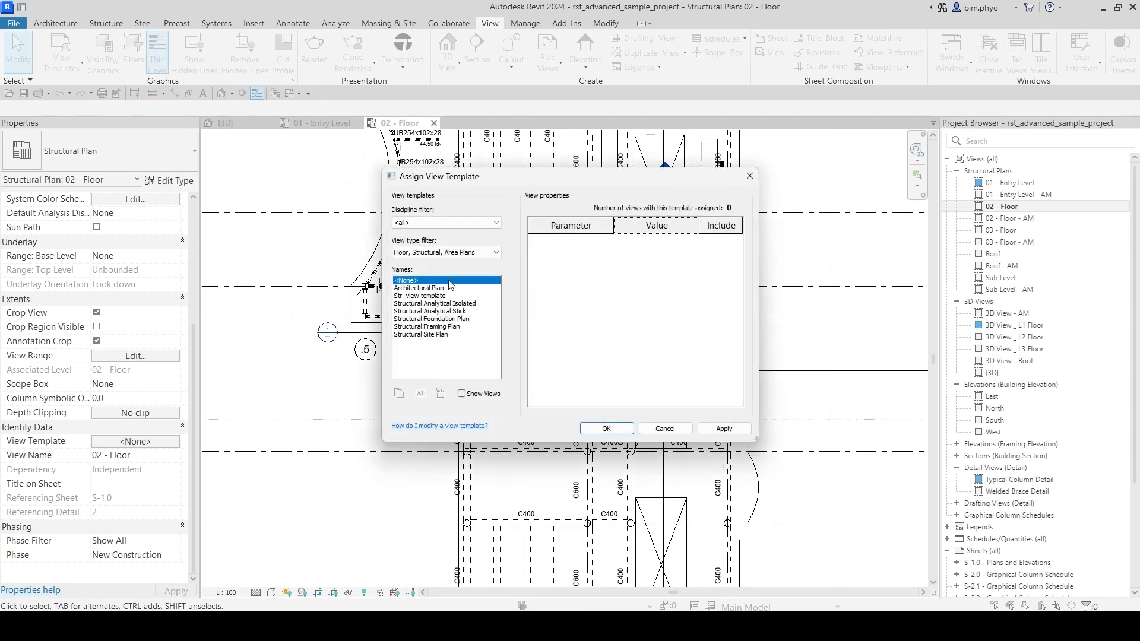
{"action": "left_click", "coordinate": [419, 296]}
{"action": "left_click", "coordinate": [606, 428]}
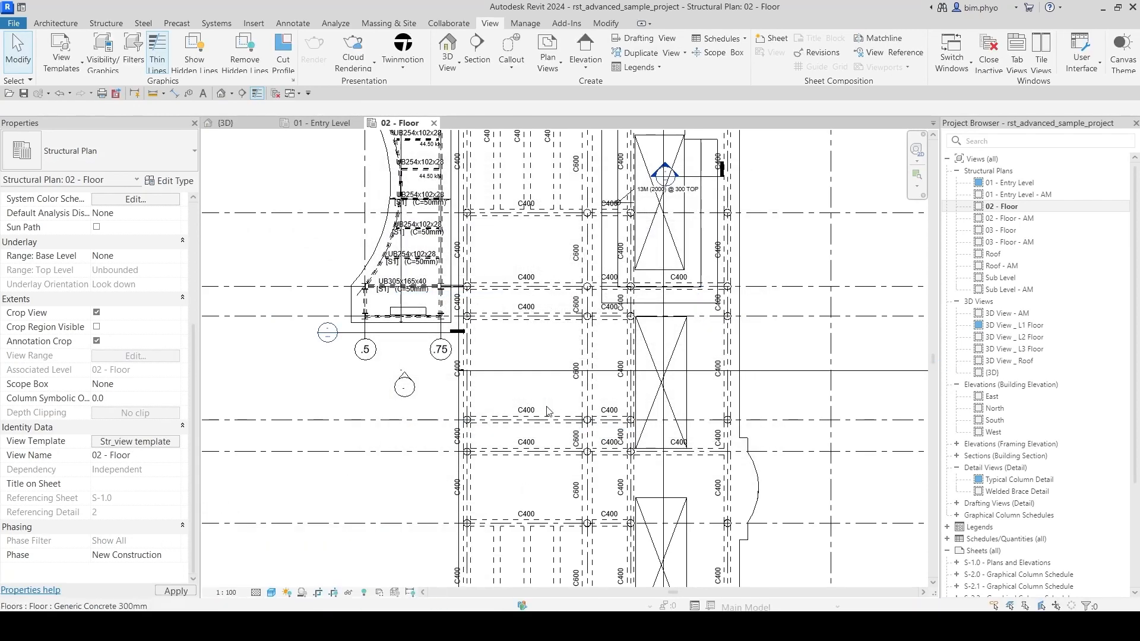
Step: Examine how the columns and beams of the 02 - Floor plan are displayed with Str_view template assigned
{"action": "scroll", "coordinate": [404, 301], "scroll_direction": "down", "scroll_amount": 5}
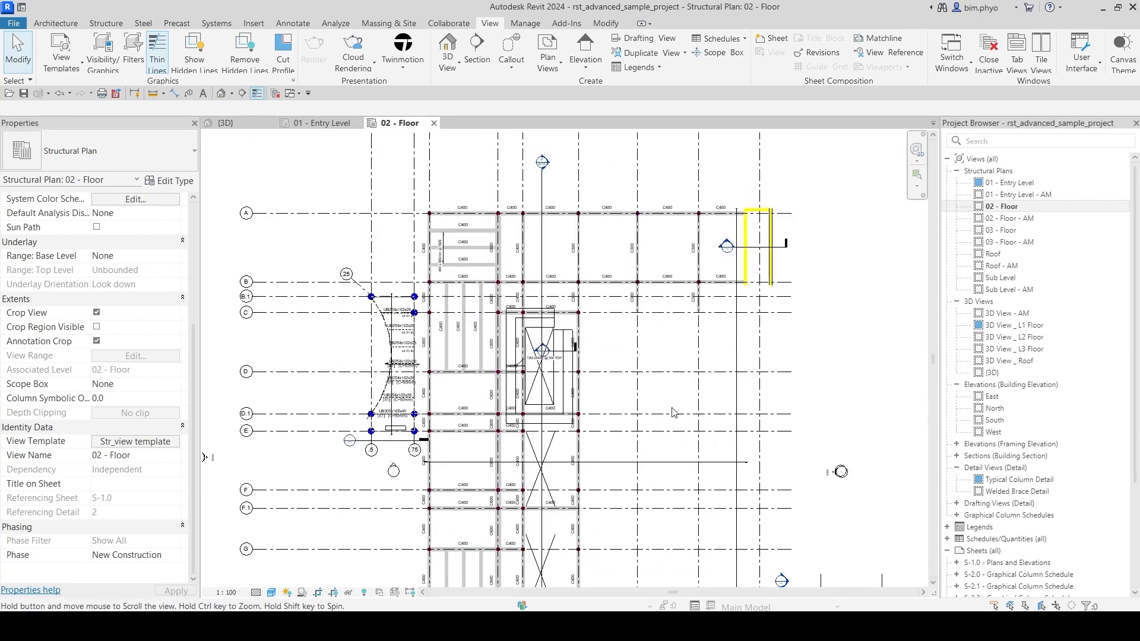
{"action": "scroll", "coordinate": [404, 301], "scroll_direction": "up", "scroll_amount": 5}
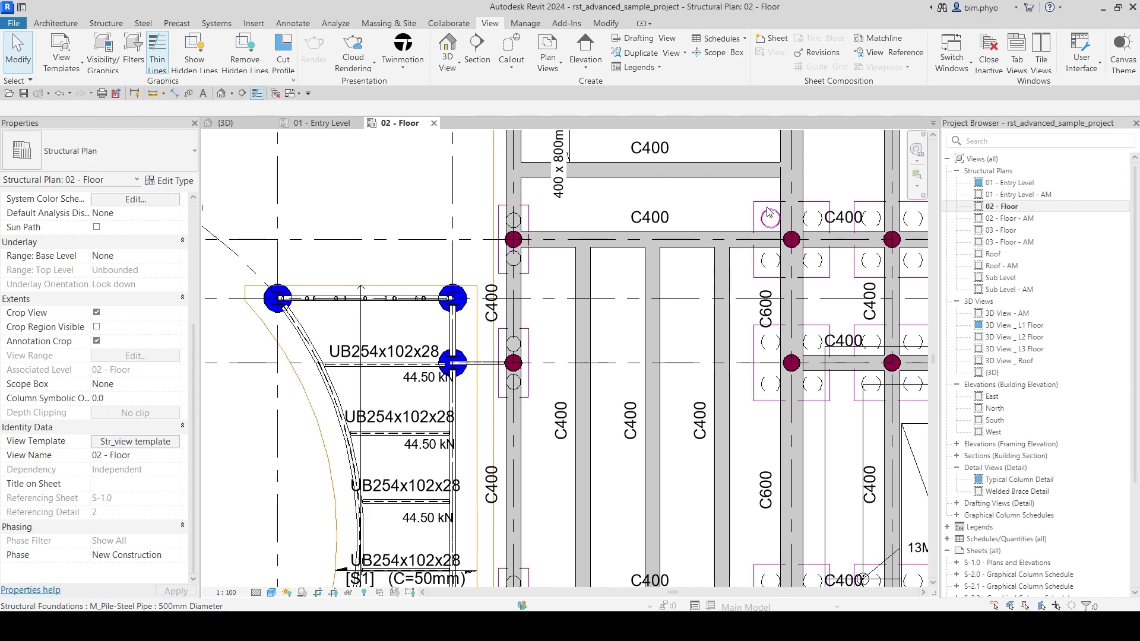
{"action": "scroll", "coordinate": [767, 211], "scroll_direction": "up", "scroll_amount": 1}
Step: Review the parameters controlled by Str_view template, including the graphic overrides and the view range settings
{"action": "left_click", "coordinate": [442, 288]}
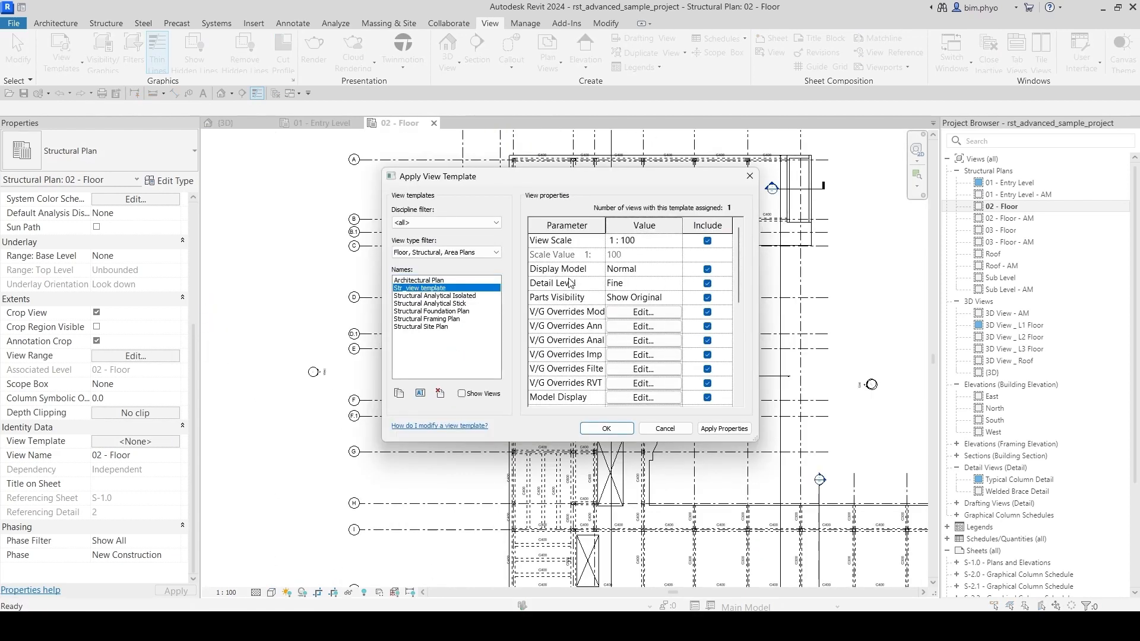
{"action": "left_click_drag", "start_coordinate": [605, 226], "coordinate": [639, 227]}
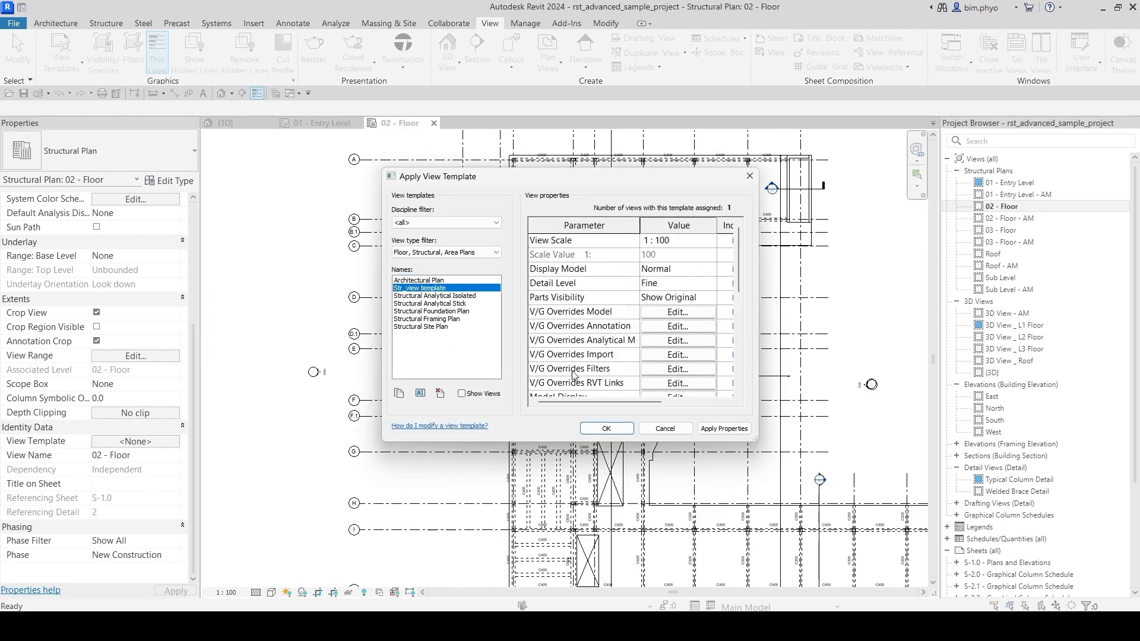
{"action": "scroll", "coordinate": [579, 371], "scroll_direction": "down", "scroll_amount": 3}
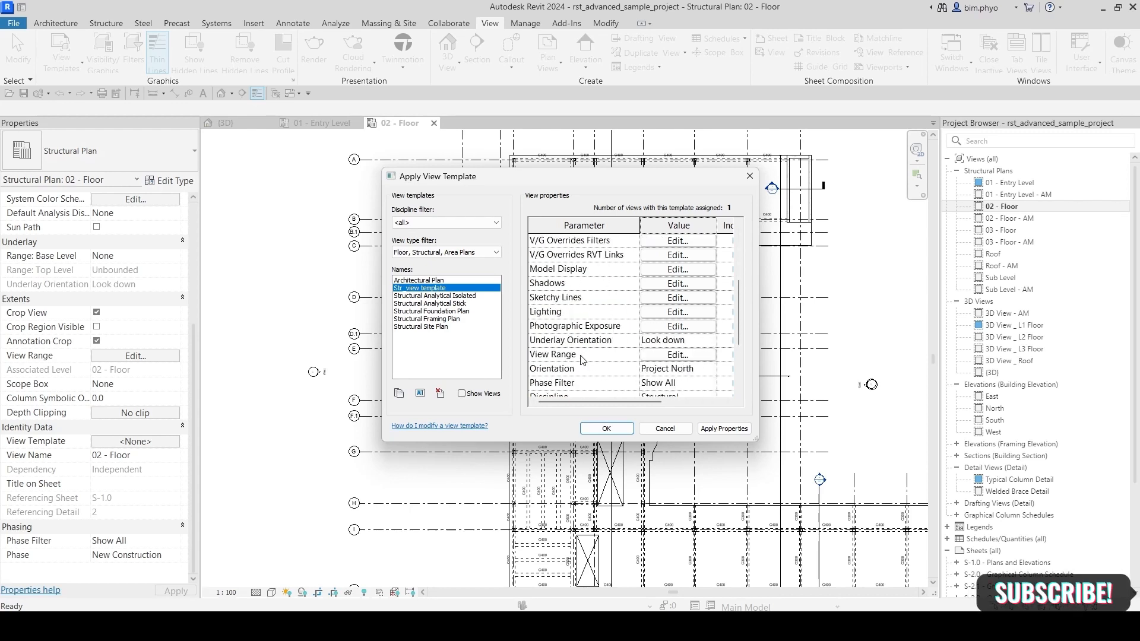
{"action": "scroll", "coordinate": [582, 350], "scroll_direction": "up", "scroll_amount": 1}
{"action": "scroll", "coordinate": [566, 301], "scroll_direction": "up", "scroll_amount": 2}
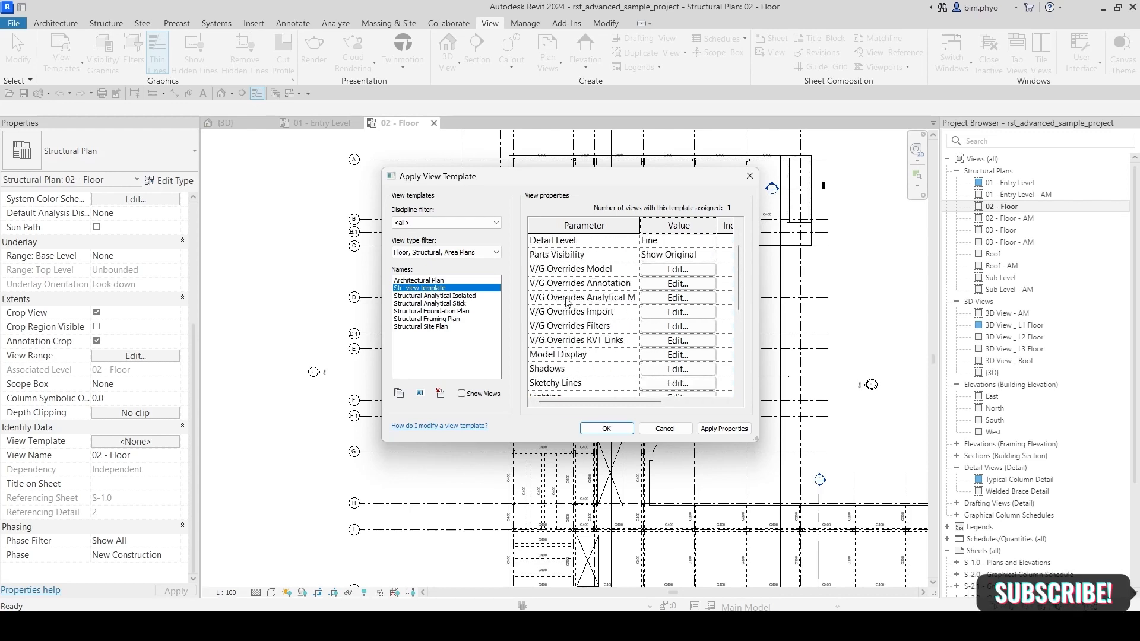
{"action": "scroll", "coordinate": [659, 303], "scroll_direction": "down", "scroll_amount": 1}
{"action": "scroll", "coordinate": [591, 304], "scroll_direction": "down", "scroll_amount": 3}
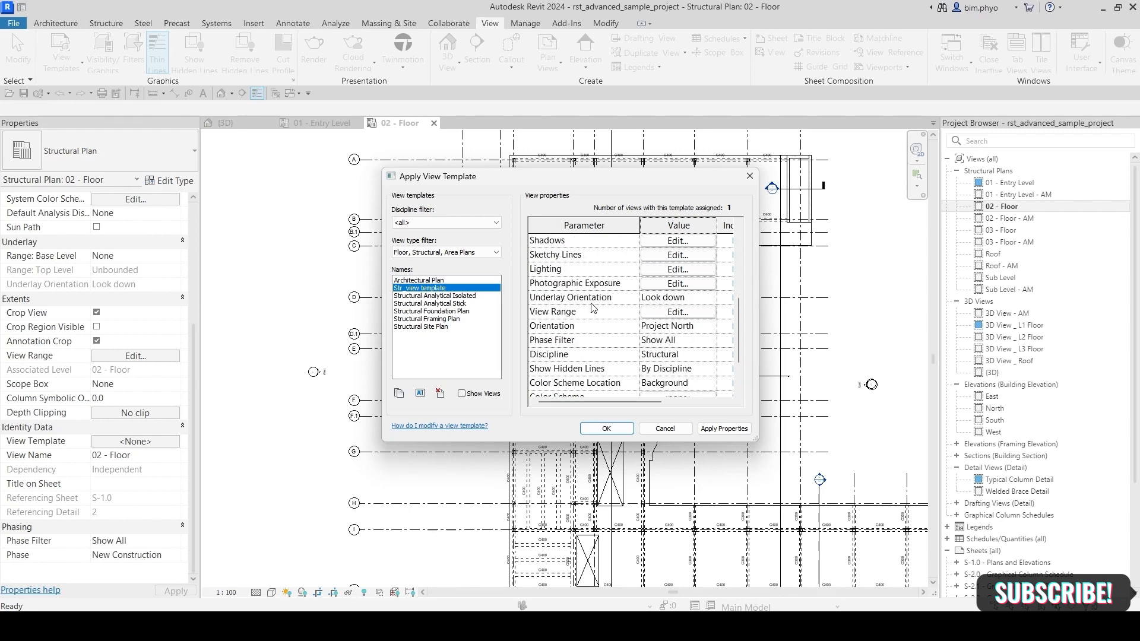
{"action": "left_click", "coordinate": [678, 312]}
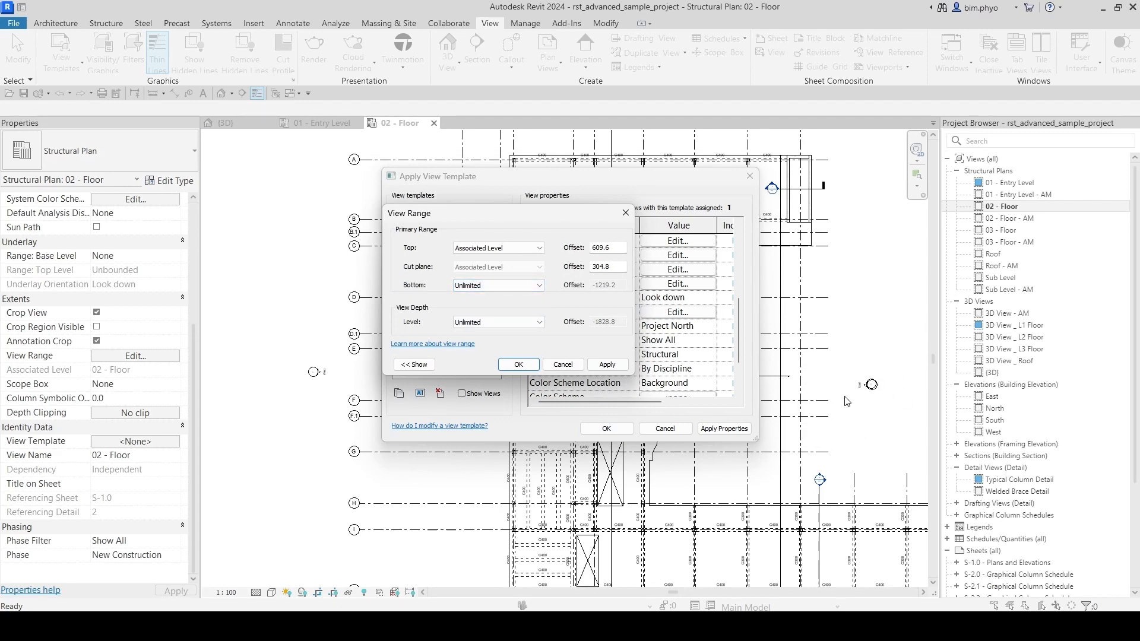
{"action": "key", "text": "Return"}
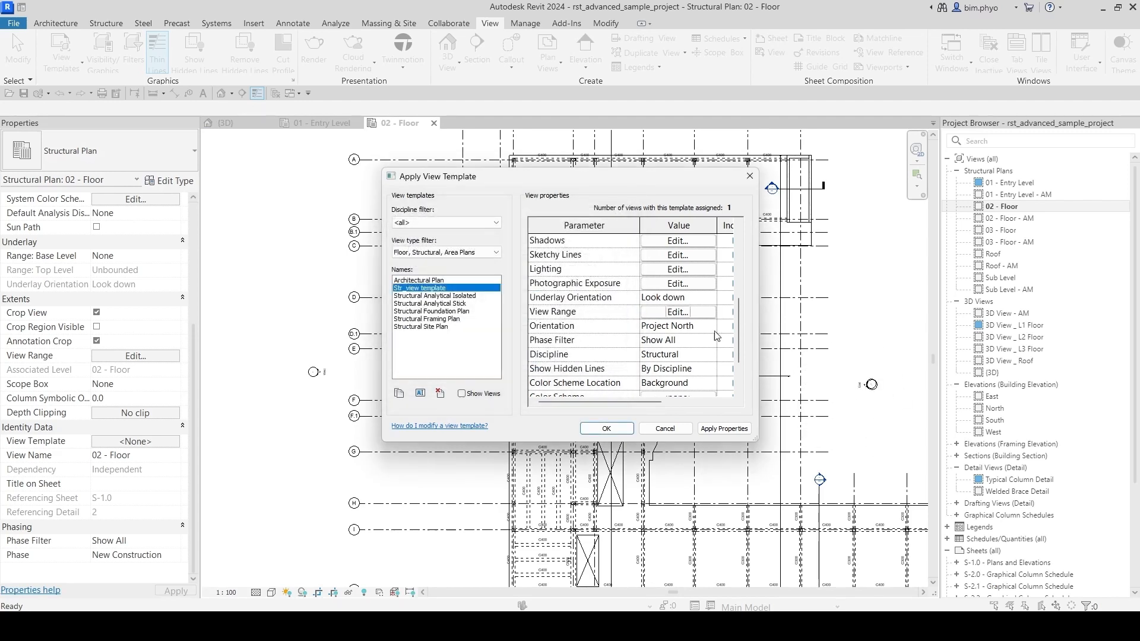
{"action": "key", "text": "Return"}
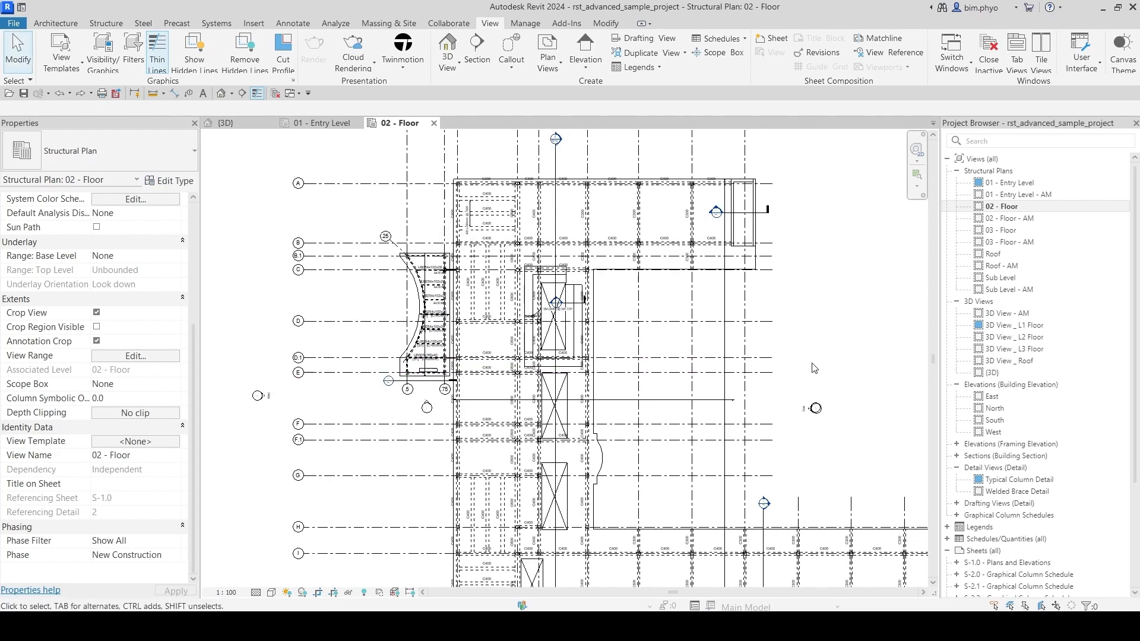
Step: Override the Floors category's projection line color with orange RGB 255-128-064 in the 02 - Floor plan
{"action": "scroll", "coordinate": [437, 172], "scroll_direction": "up", "scroll_amount": 2}
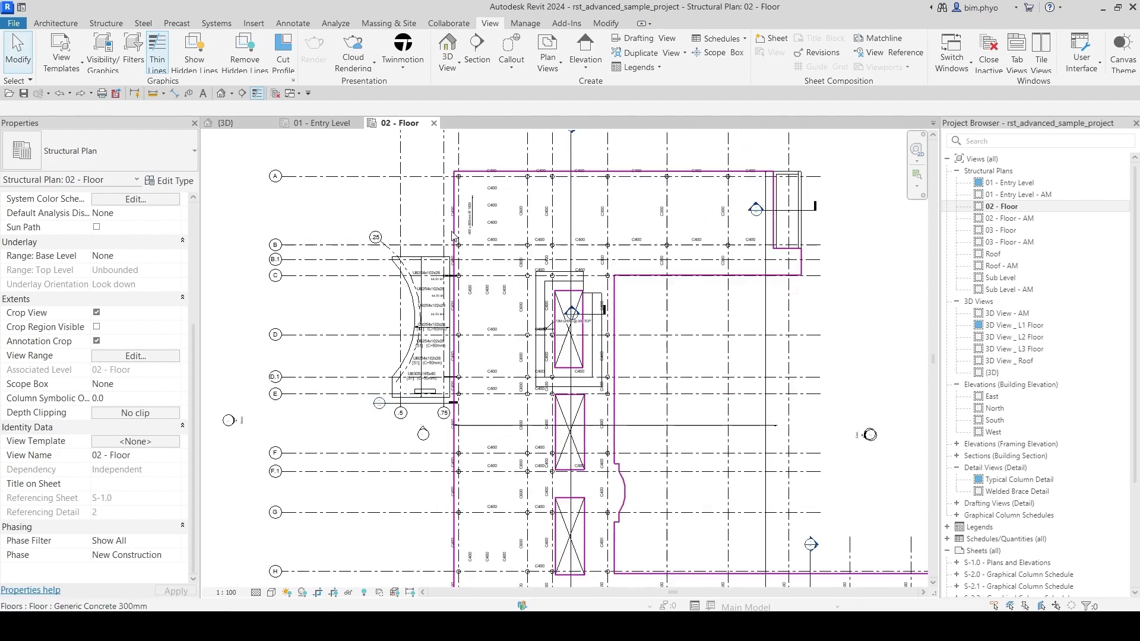
{"action": "scroll", "coordinate": [482, 303], "scroll_direction": "down", "scroll_amount": 3}
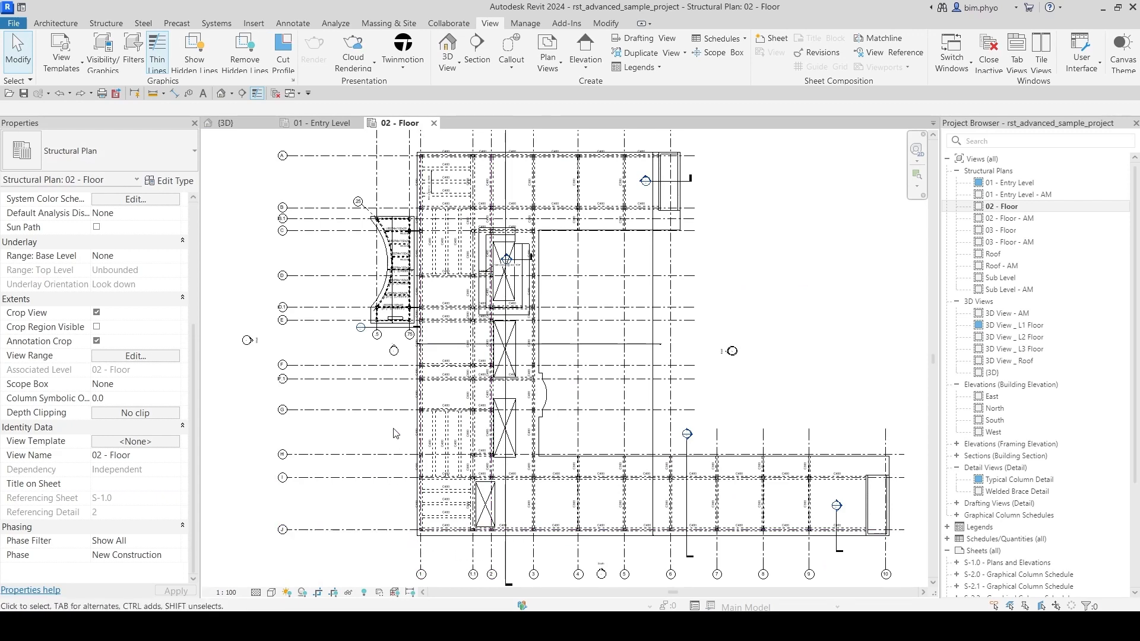
{"action": "middle_click_drag", "start_coordinate": [392, 438], "coordinate": [392, 474]}
{"action": "scroll", "coordinate": [444, 173], "scroll_direction": "up", "scroll_amount": 6}
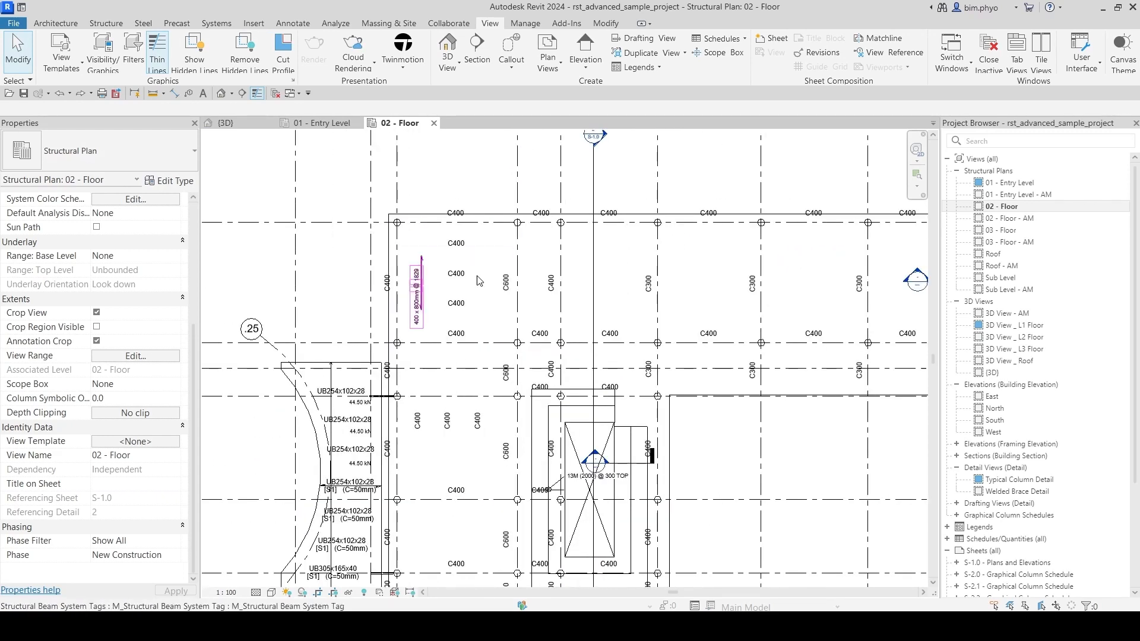
{"action": "middle_click_drag", "start_coordinate": [776, 324], "coordinate": [523, 338]}
{"action": "scroll", "coordinate": [648, 291], "scroll_direction": "up", "scroll_amount": 5}
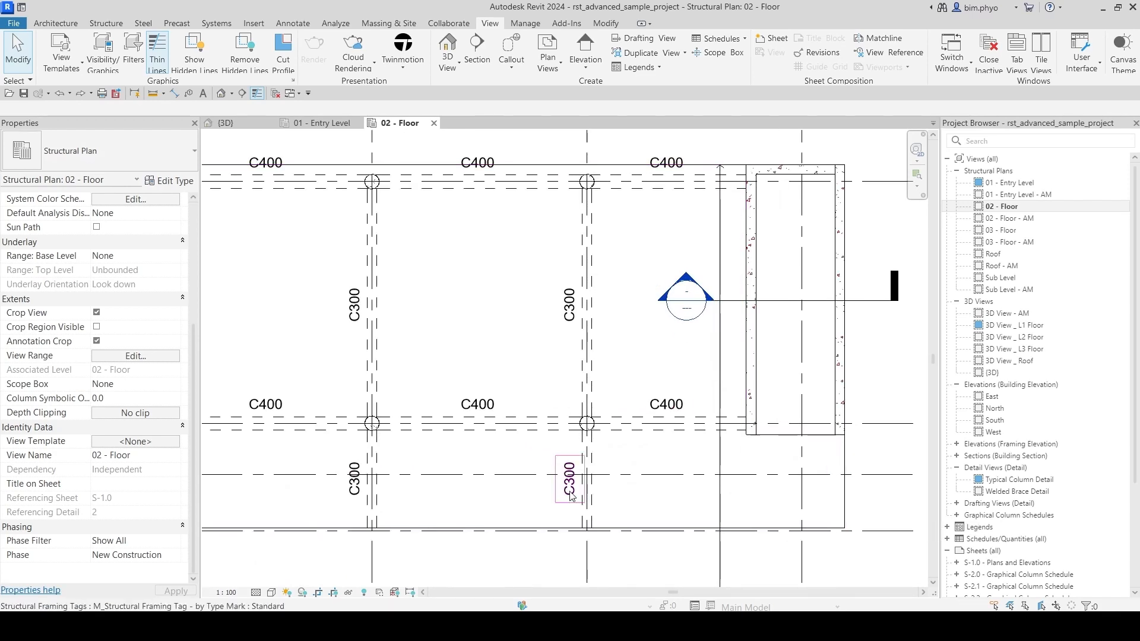
{"action": "key", "text": "v"}
{"action": "key", "text": "g"}
{"action": "left_click", "coordinate": [480, 327]}
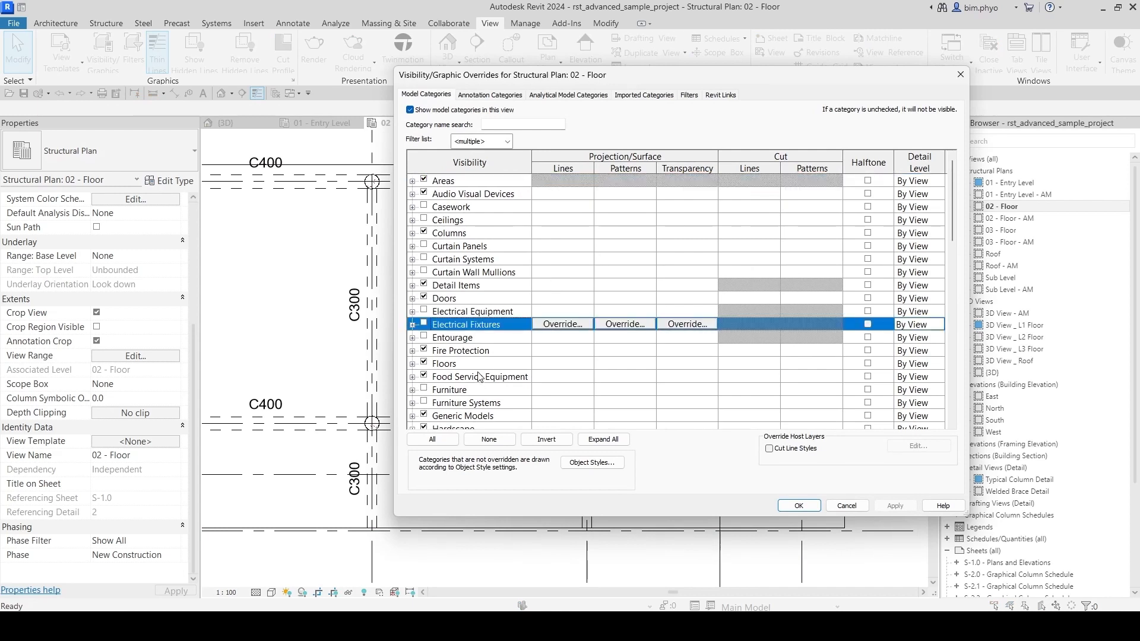
{"action": "left_click", "coordinate": [482, 364]}
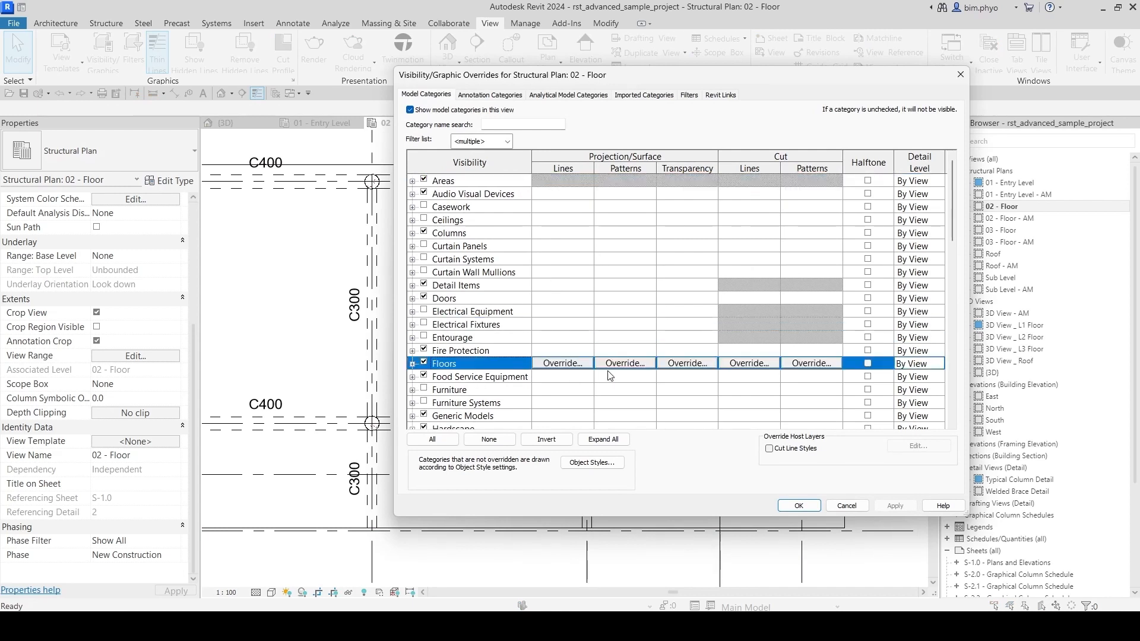
{"action": "left_click", "coordinate": [564, 364]}
{"action": "left_click", "coordinate": [692, 275]}
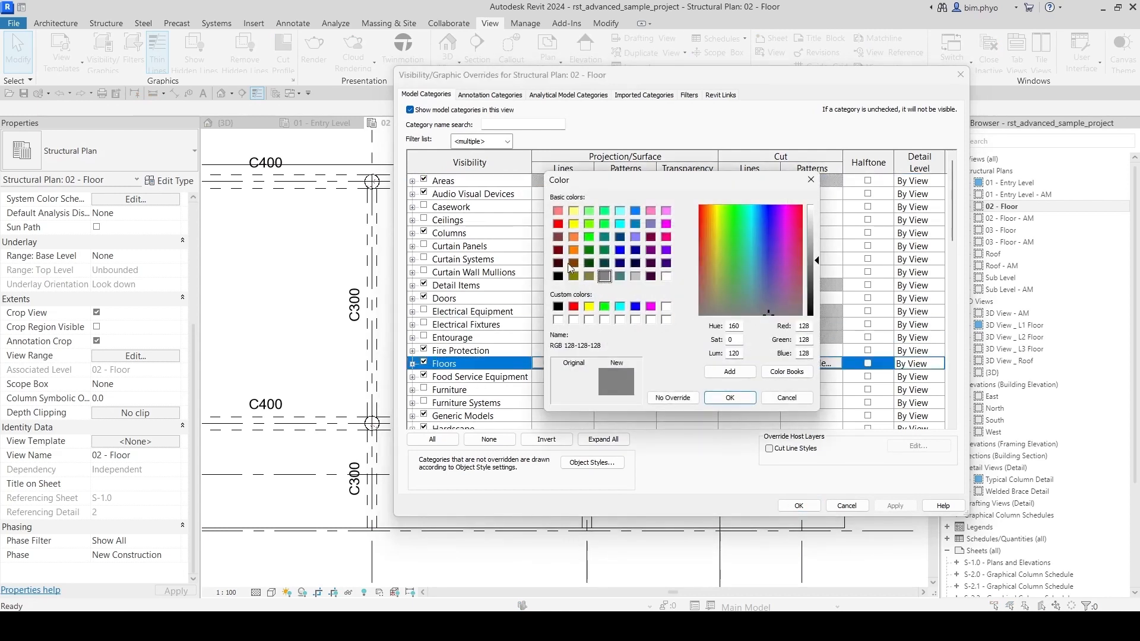
{"action": "left_click", "coordinate": [573, 238]}
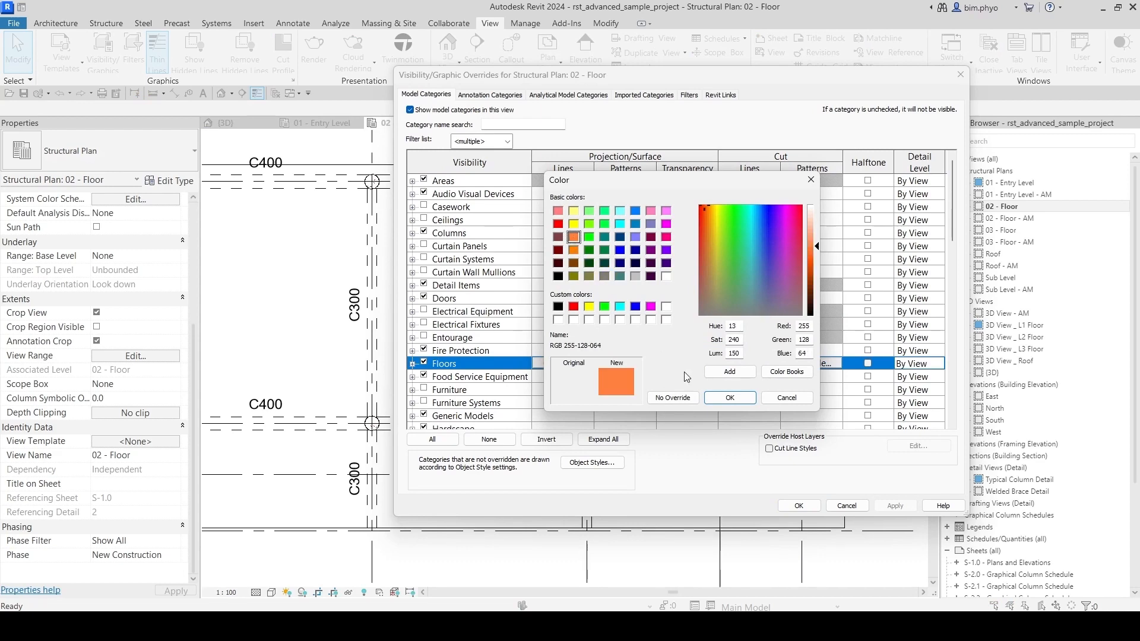
{"action": "left_click", "coordinate": [722, 397]}
{"action": "left_click", "coordinate": [713, 341]}
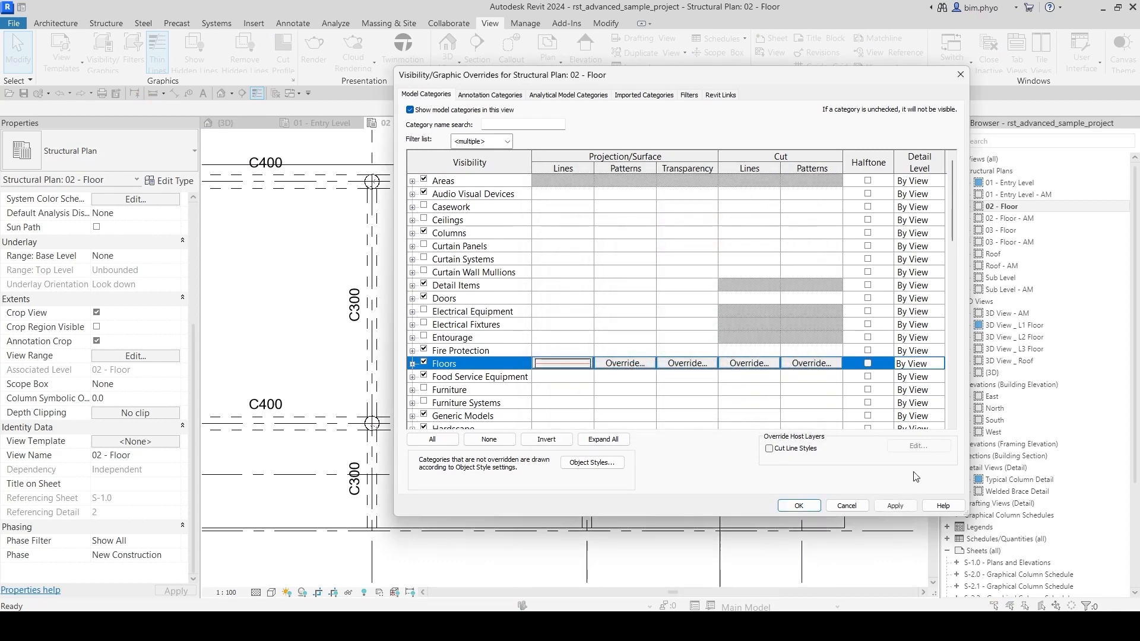
{"action": "left_click", "coordinate": [884, 507]}
{"action": "left_click", "coordinate": [802, 506]}
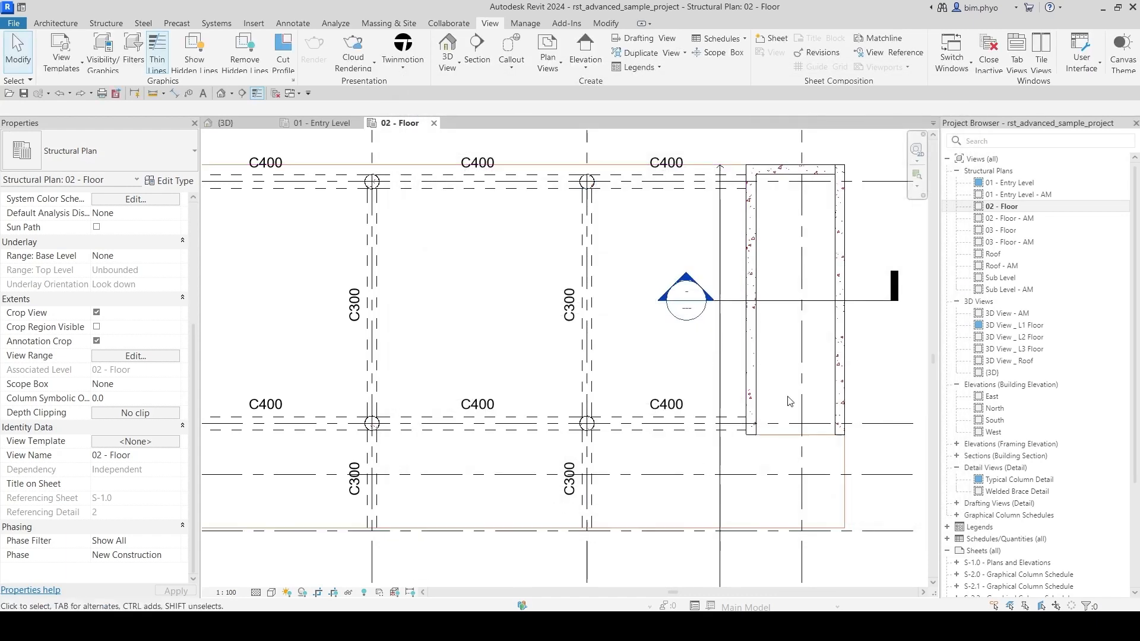
{"action": "scroll", "coordinate": [794, 358], "scroll_direction": "down", "scroll_amount": 3}
{"action": "scroll", "coordinate": [647, 456], "scroll_direction": "down", "scroll_amount": 2}
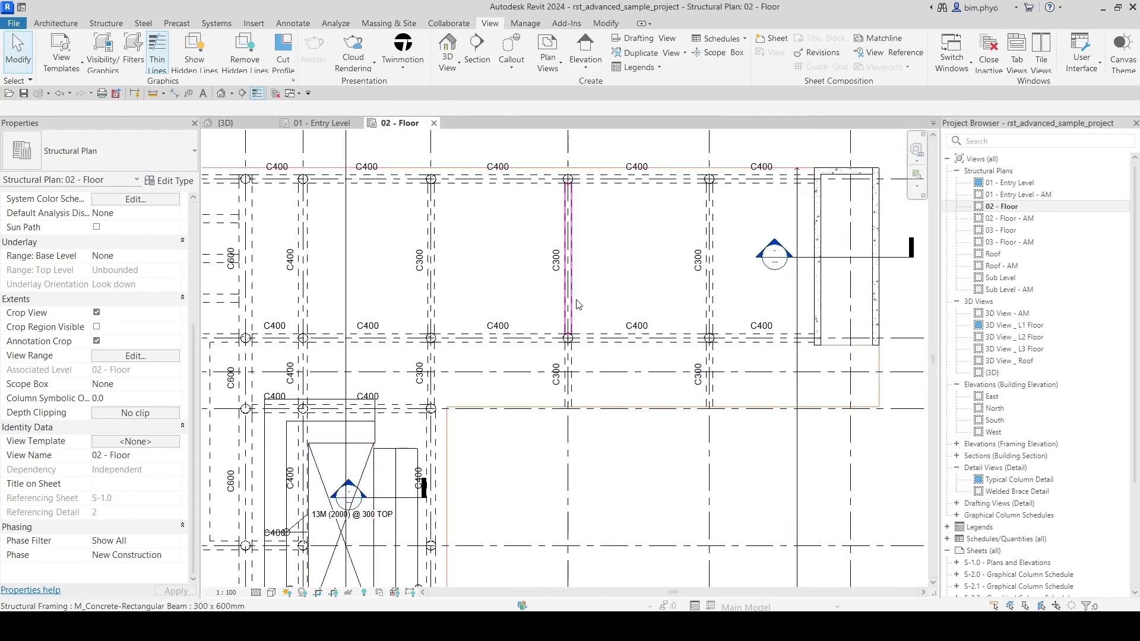
{"action": "scroll", "coordinate": [573, 306], "scroll_direction": "up", "scroll_amount": 6}
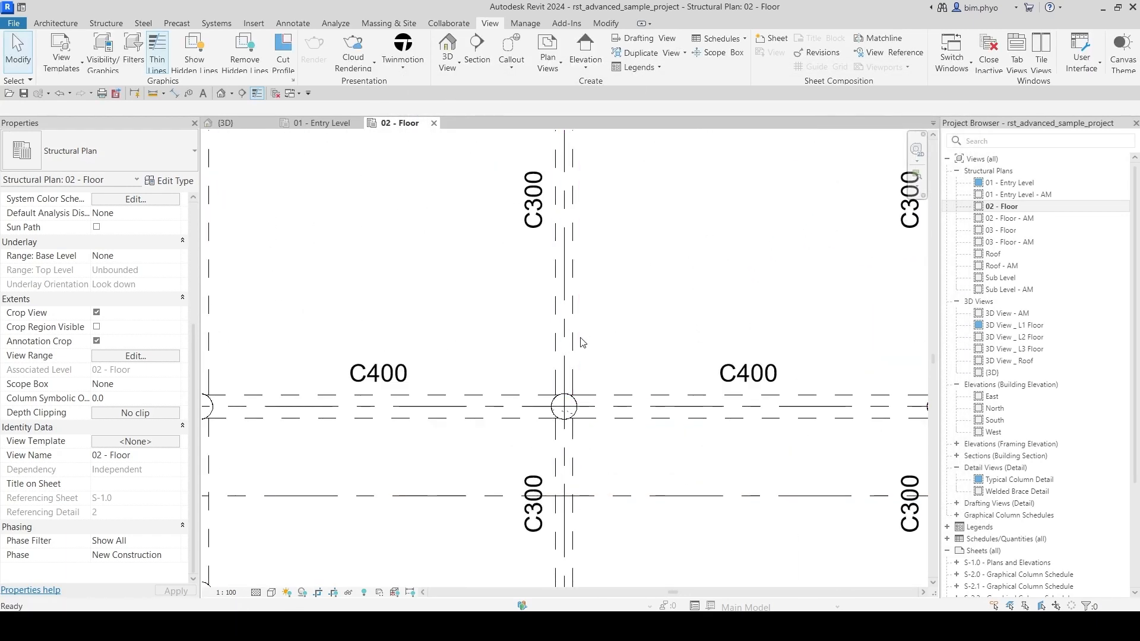
{"action": "key", "text": "v"}
{"action": "key", "text": "g"}
{"action": "left_click", "coordinate": [491, 377]}
{"action": "scroll", "coordinate": [491, 377], "scroll_direction": "down", "scroll_amount": 8}
{"action": "left_click", "coordinate": [492, 337]}
{"action": "key", "text": "Escape"}
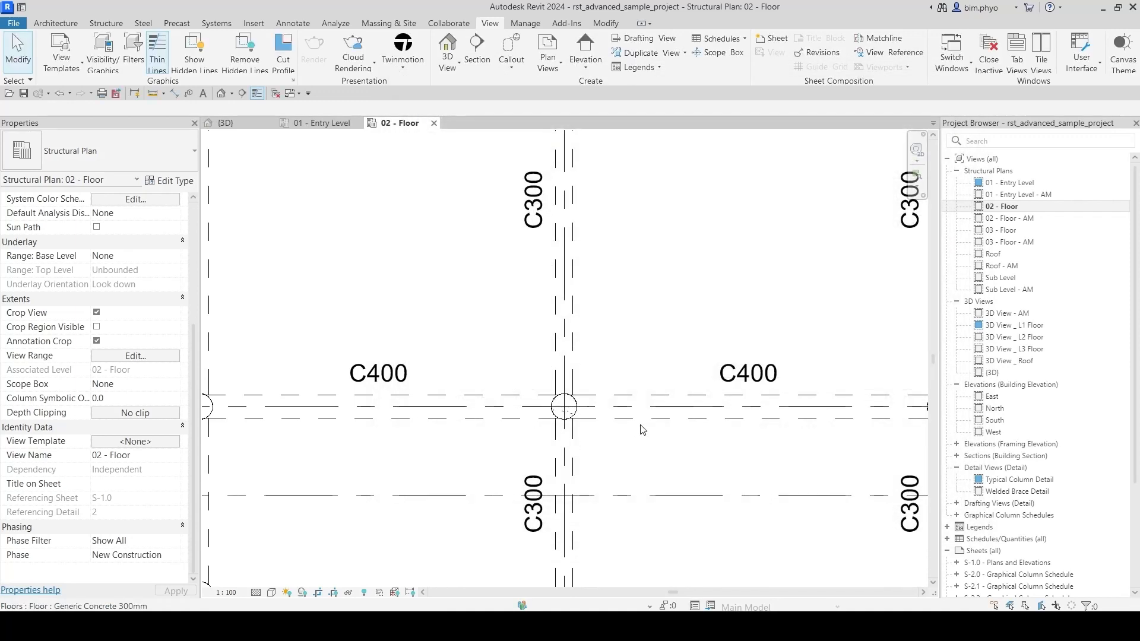
Step: Check the vertical C300 beam's category and override the Structural Framing projection line color with red in the 02 - Floor plan
{"action": "left_click", "coordinate": [579, 334]}
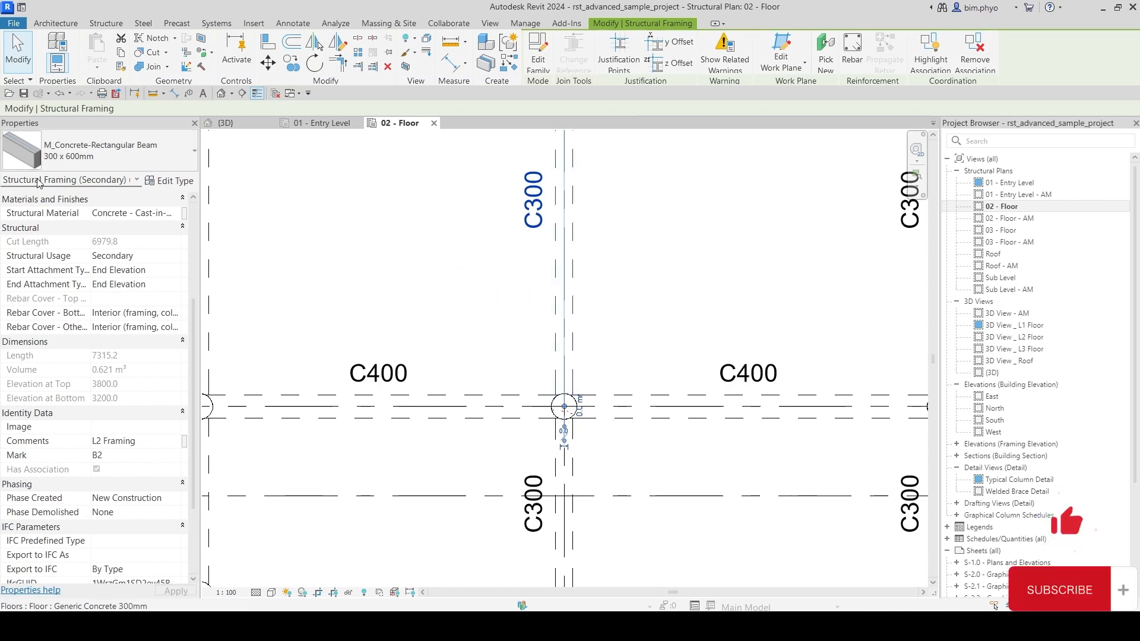
{"action": "key", "text": "Escape"}
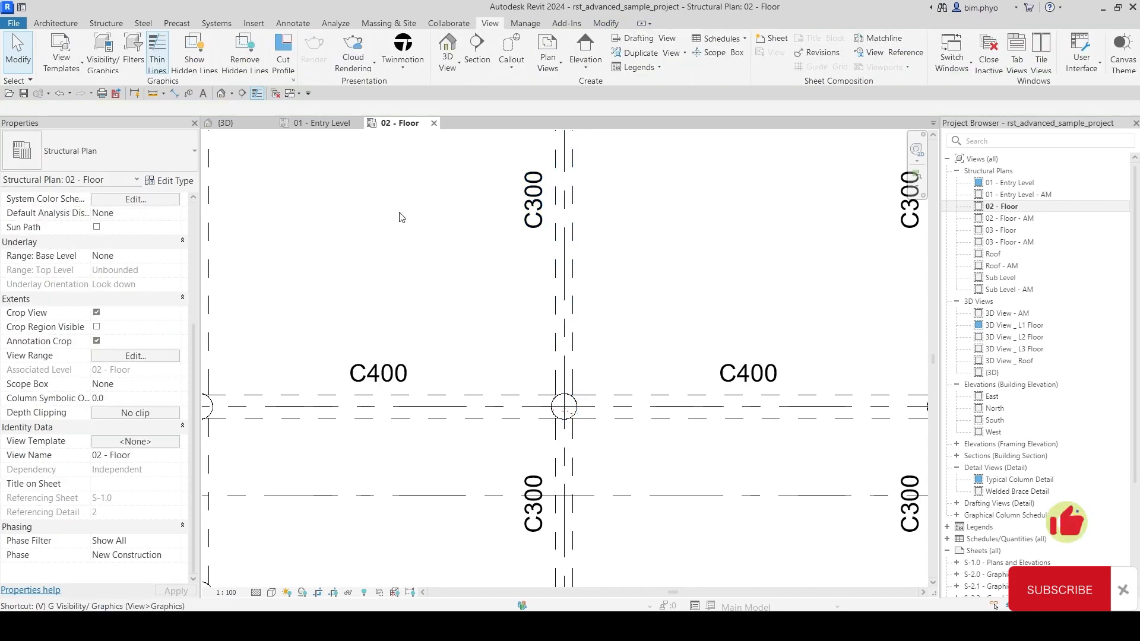
{"action": "key", "text": "v"}
{"action": "key", "text": "g"}
{"action": "left_click", "coordinate": [473, 351]}
{"action": "key", "text": "s"}
{"action": "scroll", "coordinate": [495, 351], "scroll_direction": "down", "scroll_amount": 4}
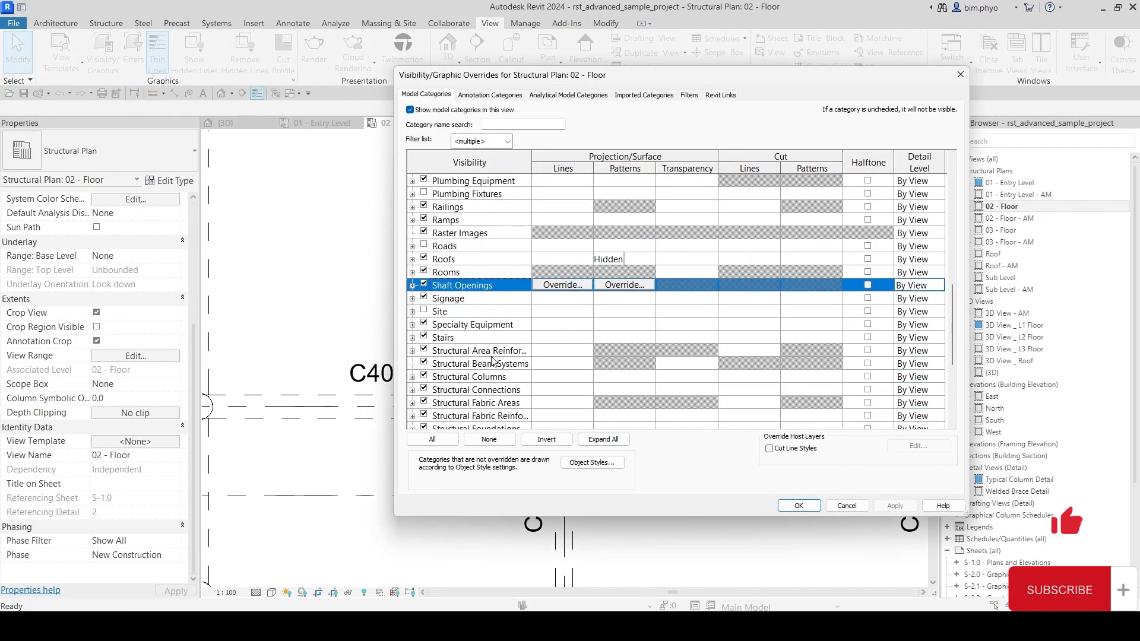
{"action": "left_click", "coordinate": [489, 377]}
{"action": "left_click", "coordinate": [562, 377]}
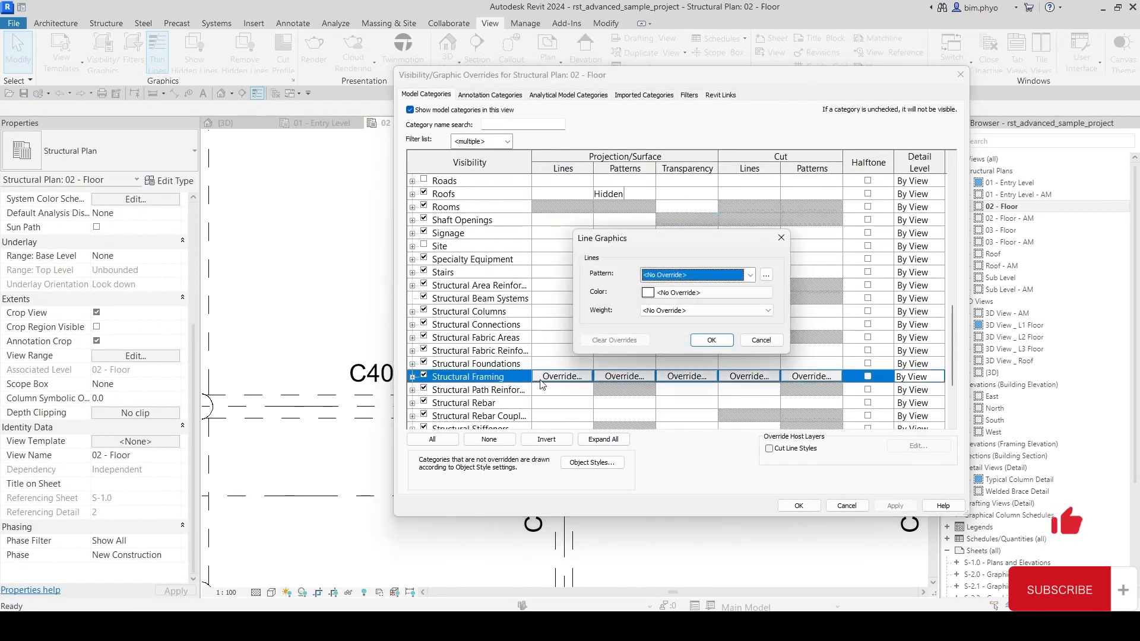
{"action": "left_click", "coordinate": [665, 292]}
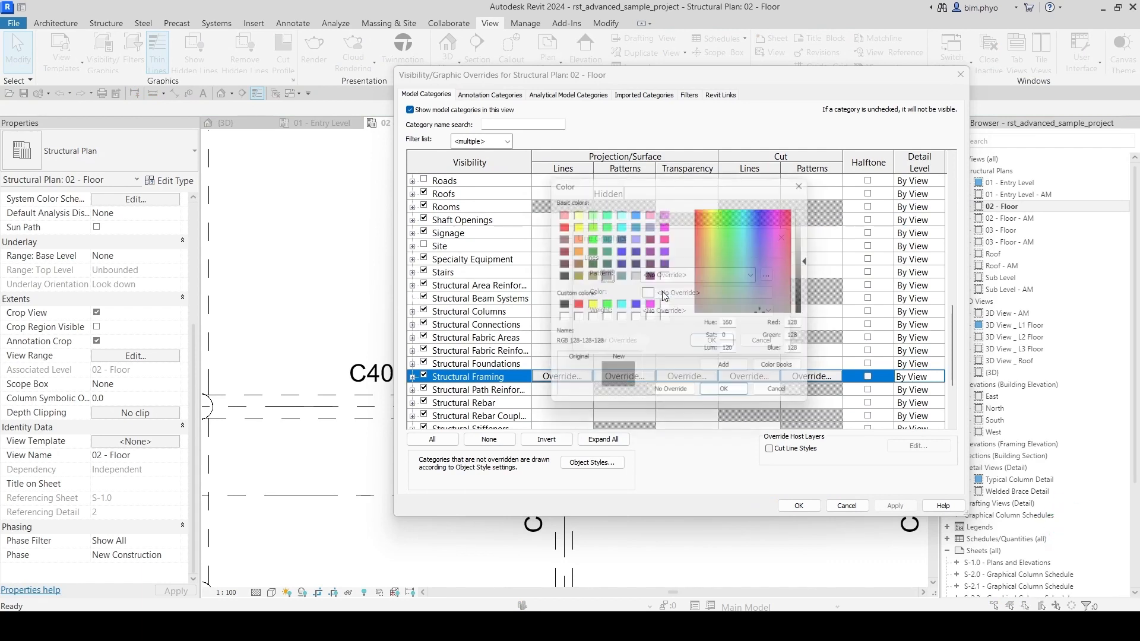
{"action": "left_click", "coordinate": [574, 307]}
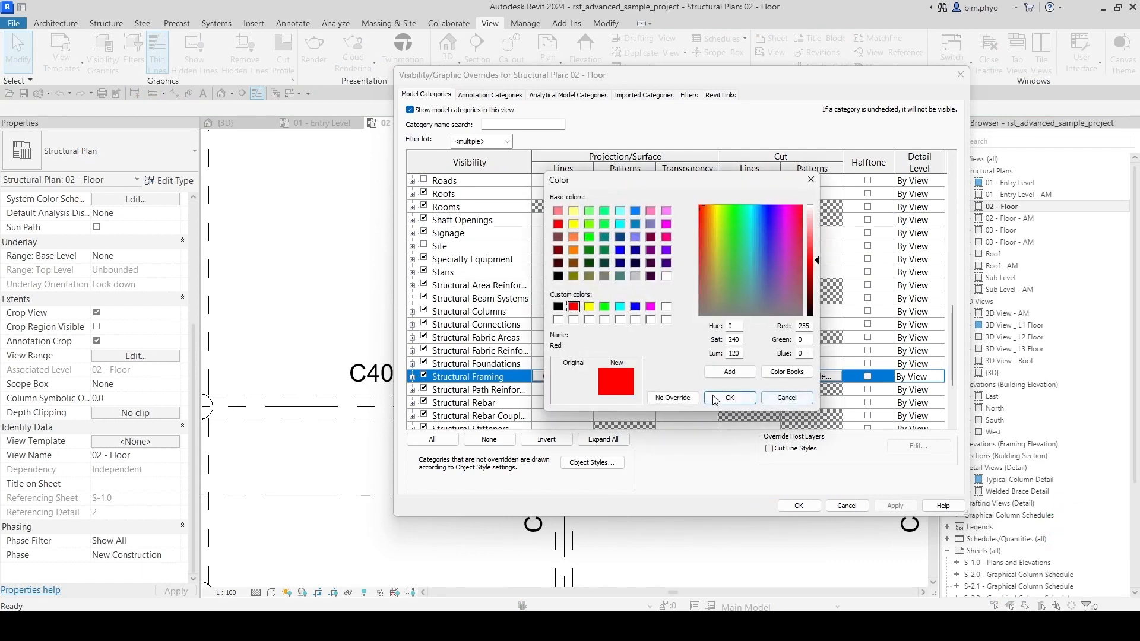
{"action": "left_click", "coordinate": [716, 398]}
{"action": "left_click", "coordinate": [829, 340]}
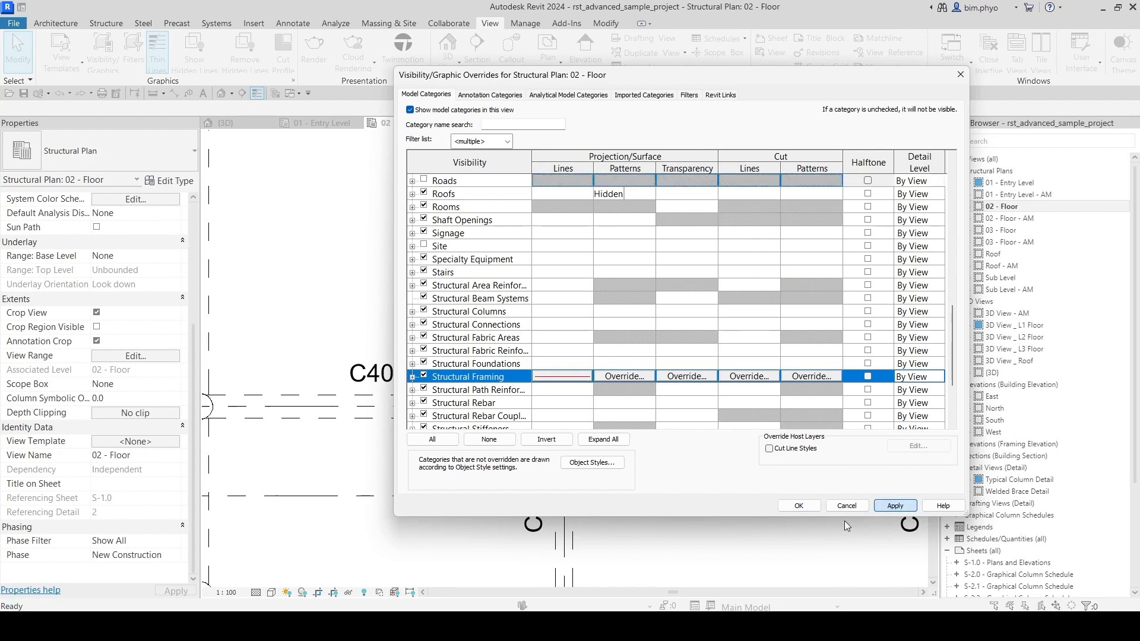
{"action": "left_click", "coordinate": [799, 506]}
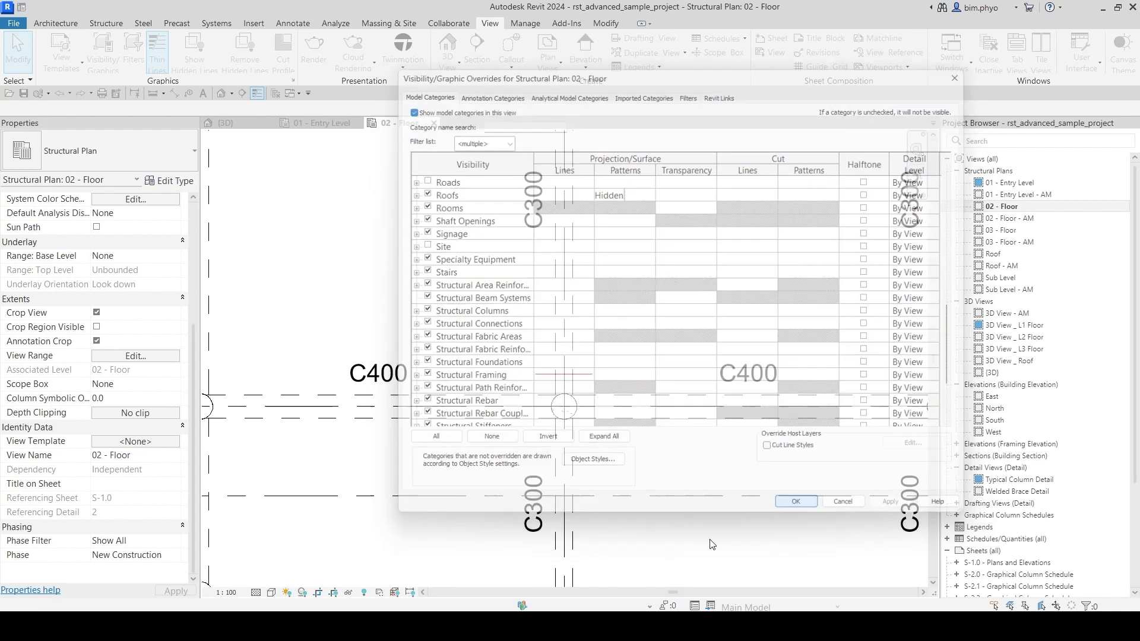
Step: Switch the 02 - Floor structural plan's visual style to Shaded
{"action": "scroll", "coordinate": [636, 364], "scroll_direction": "down", "scroll_amount": 1}
{"action": "middle_click_drag", "start_coordinate": [442, 406], "coordinate": [733, 399]}
{"action": "middle_click_drag", "start_coordinate": [404, 375], "coordinate": [501, 371]}
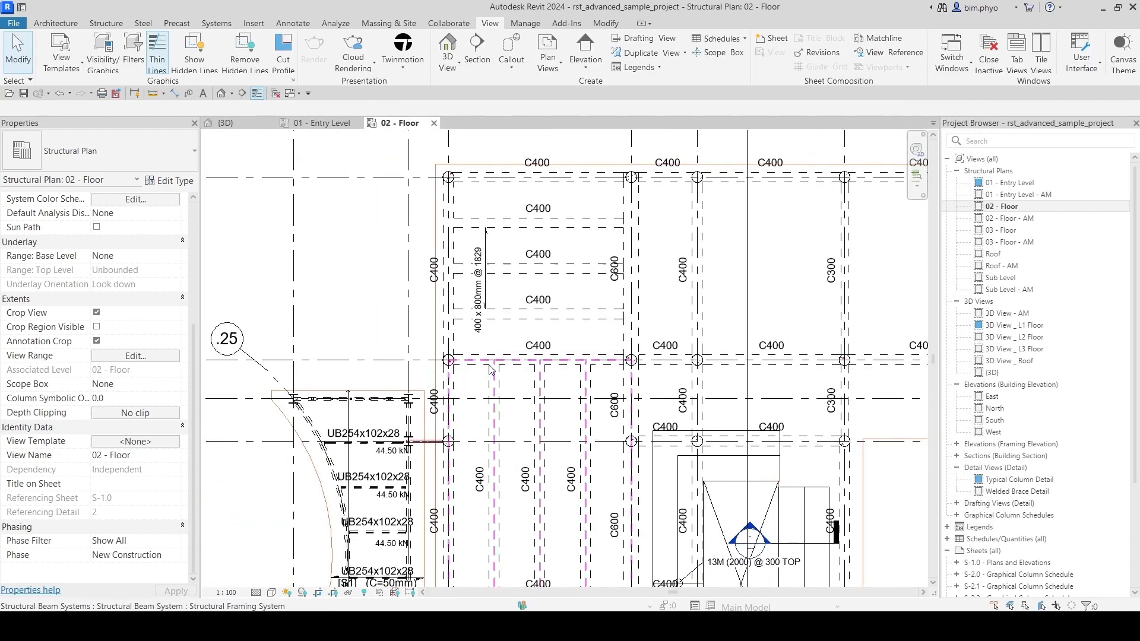
{"action": "scroll", "coordinate": [440, 198], "scroll_direction": "up", "scroll_amount": 2}
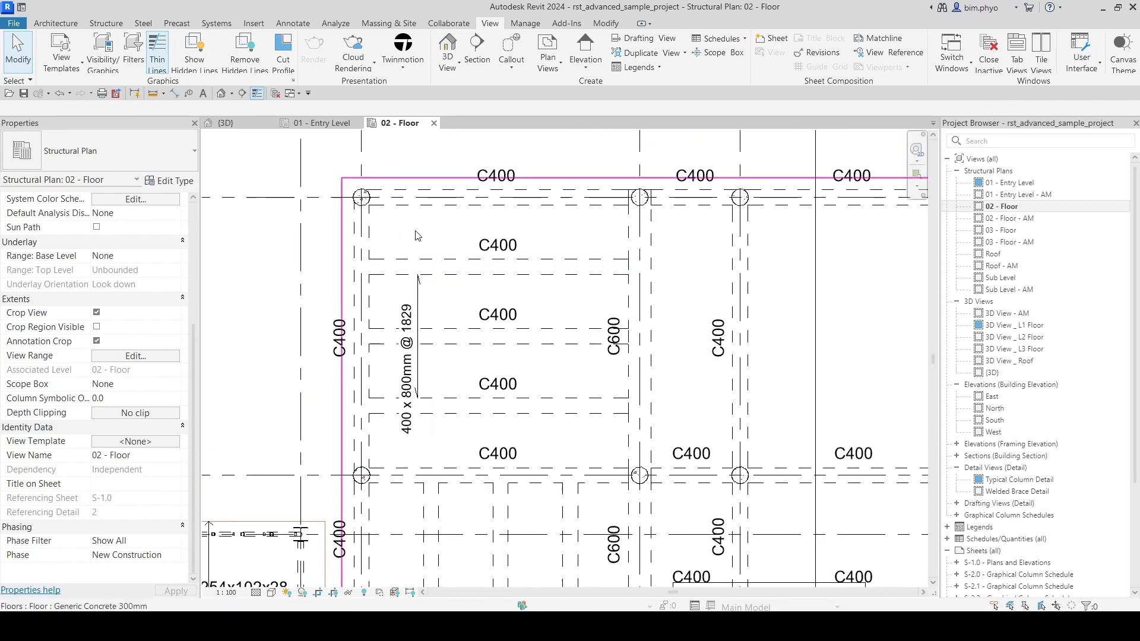
{"action": "left_click", "coordinate": [418, 231]}
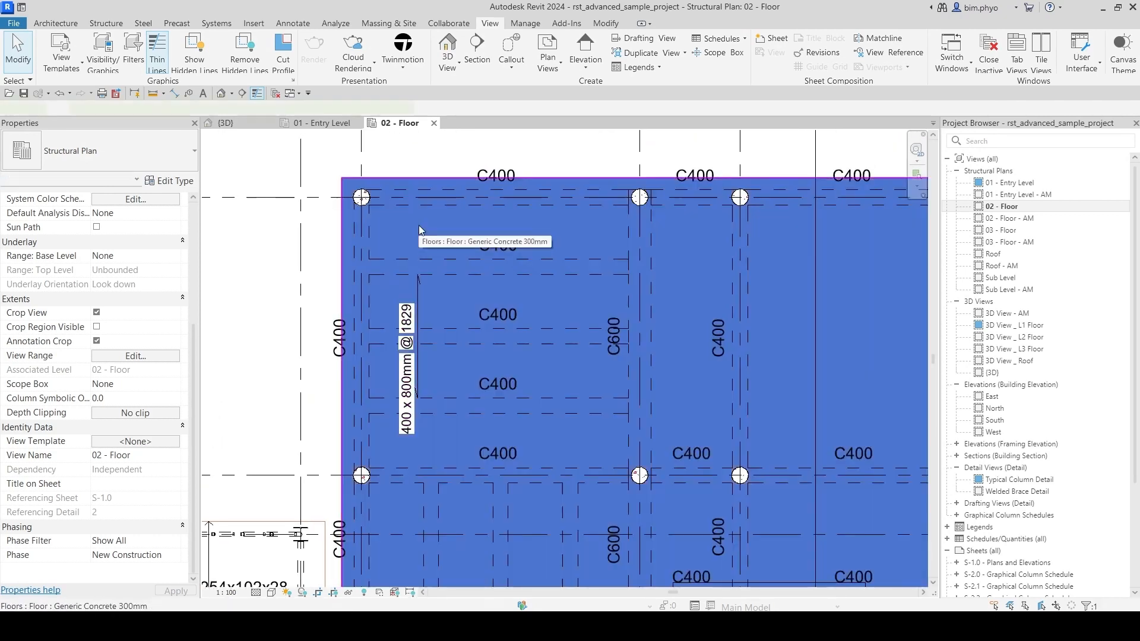
{"action": "key", "text": "Escape"}
{"action": "left_click", "coordinate": [272, 593]}
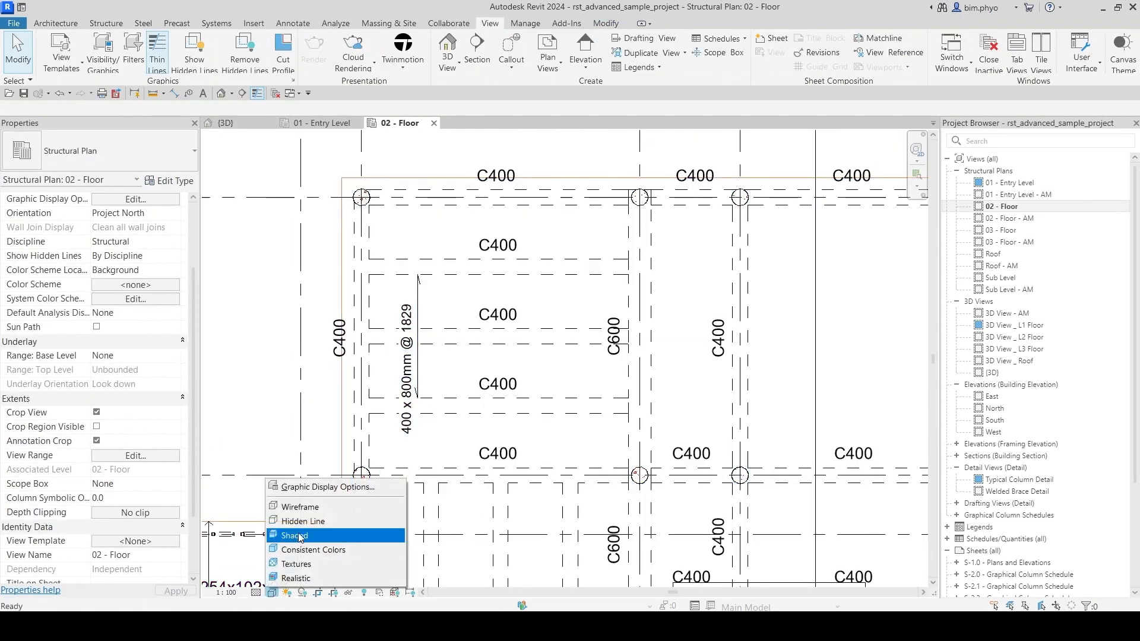
{"action": "left_click", "coordinate": [302, 535]}
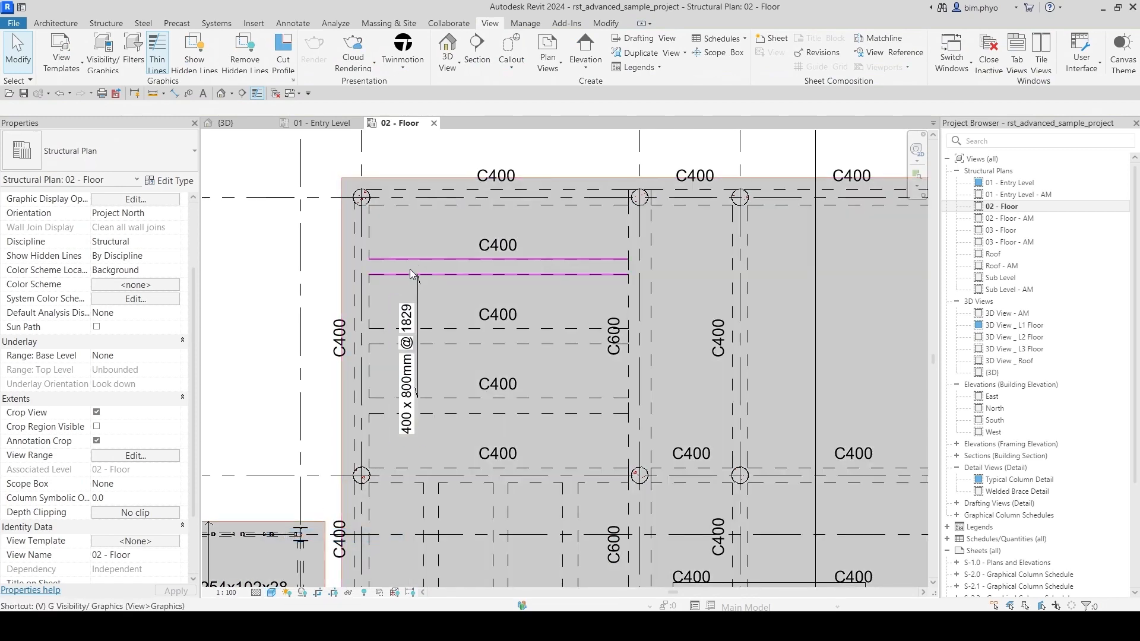
Step: Override the surface transparency of the Floors category to 20 in this view and apply it
{"action": "key", "text": "v"}
{"action": "key", "text": "g"}
{"action": "left_click", "coordinate": [477, 338]}
{"action": "key", "text": "s"}
{"action": "scroll", "coordinate": [508, 399], "scroll_direction": "down", "scroll_amount": 2}
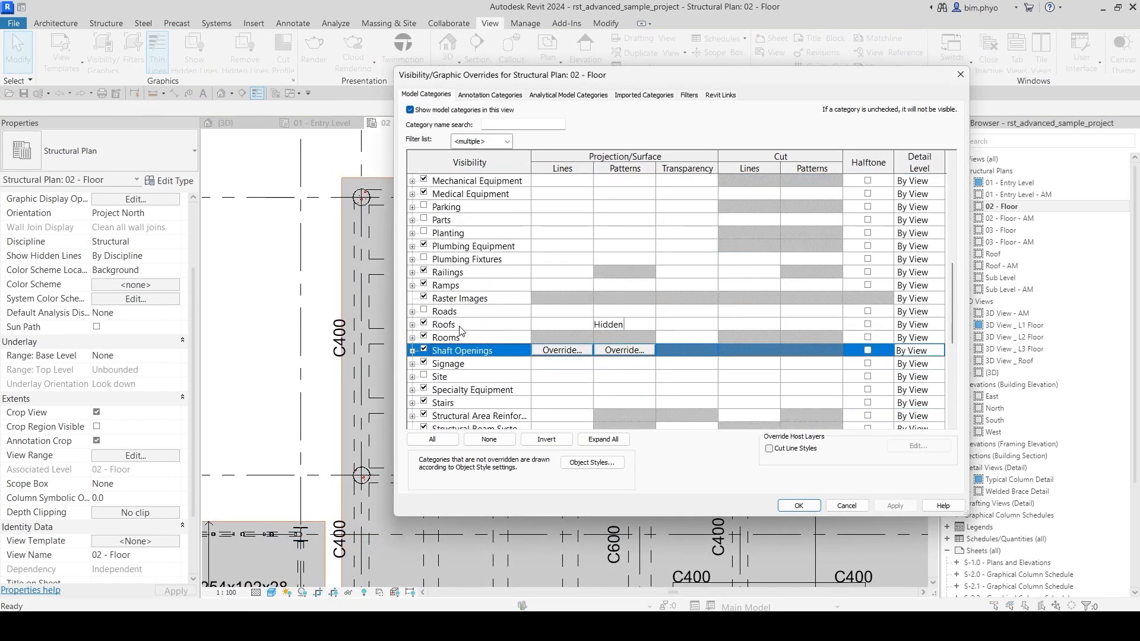
{"action": "key", "text": "f"}
{"action": "left_click", "coordinate": [478, 208]}
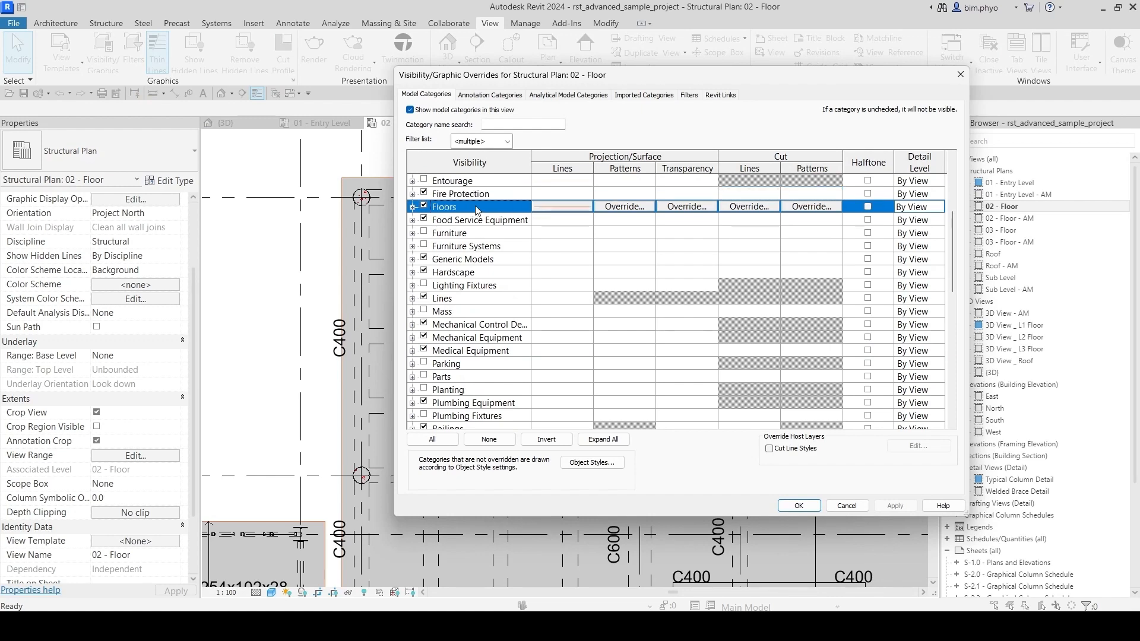
{"action": "left_click", "coordinate": [681, 207]}
{"action": "left_click_drag", "start_coordinate": [648, 293], "coordinate": [665, 294]}
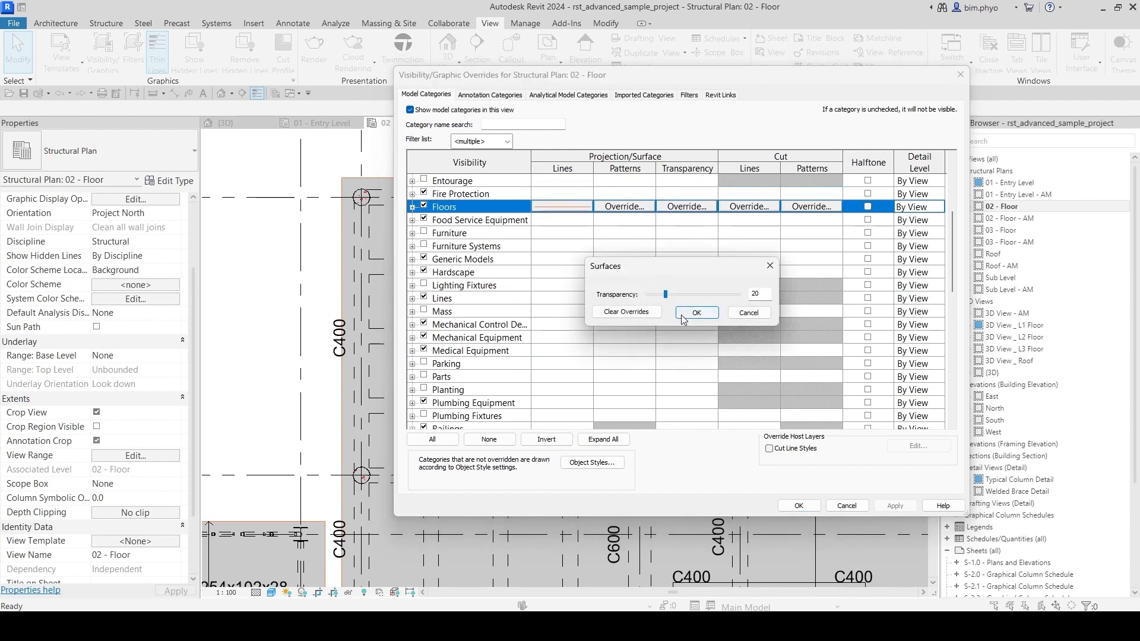
{"action": "left_click", "coordinate": [805, 508]}
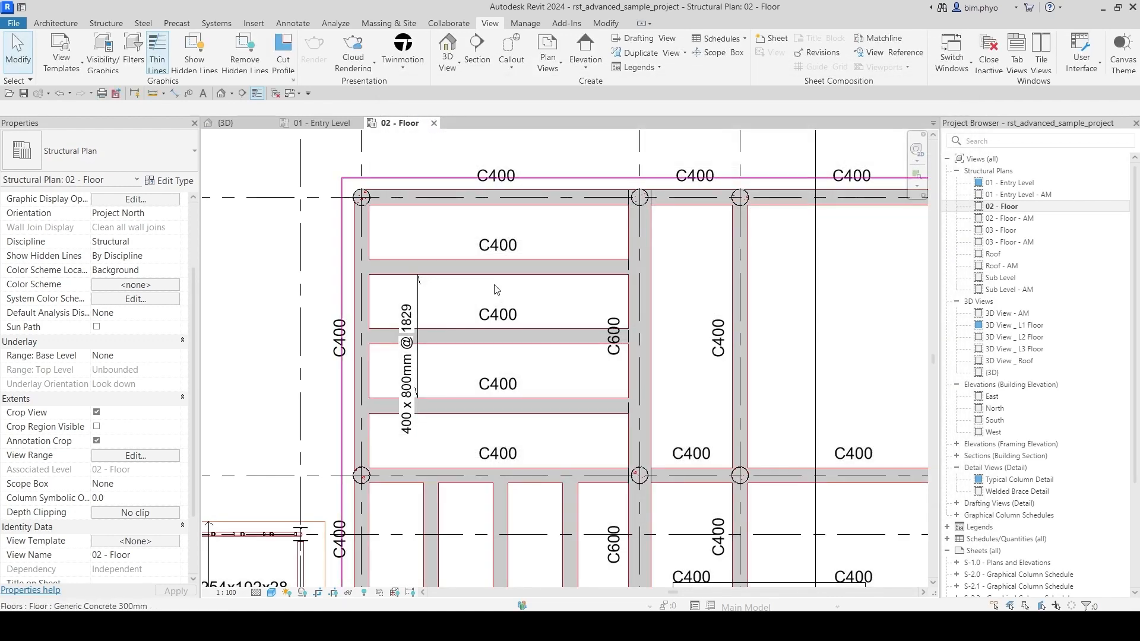
Step: Override the Structural Framing projection line pattern with Hidden 3/32" in this view, keeping the colour red
{"action": "middle_click_drag", "start_coordinate": [849, 312], "coordinate": [647, 311]}
{"action": "scroll", "coordinate": [585, 306], "scroll_direction": "up", "scroll_amount": 2}
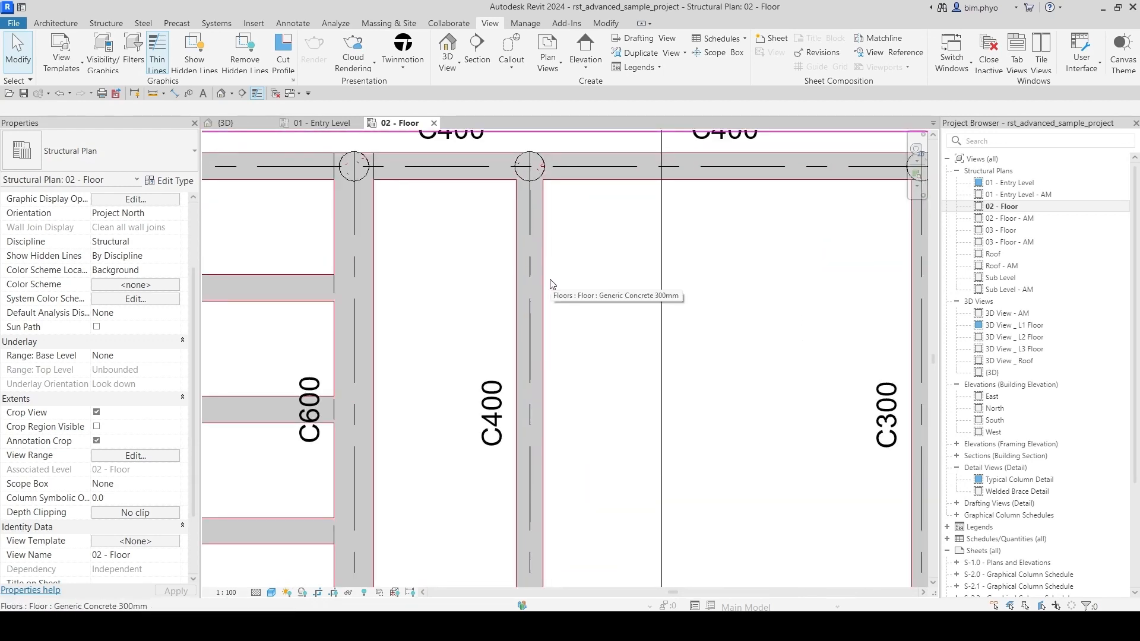
{"action": "key", "text": "v"}
{"action": "key", "text": "g"}
{"action": "left_click", "coordinate": [564, 363]}
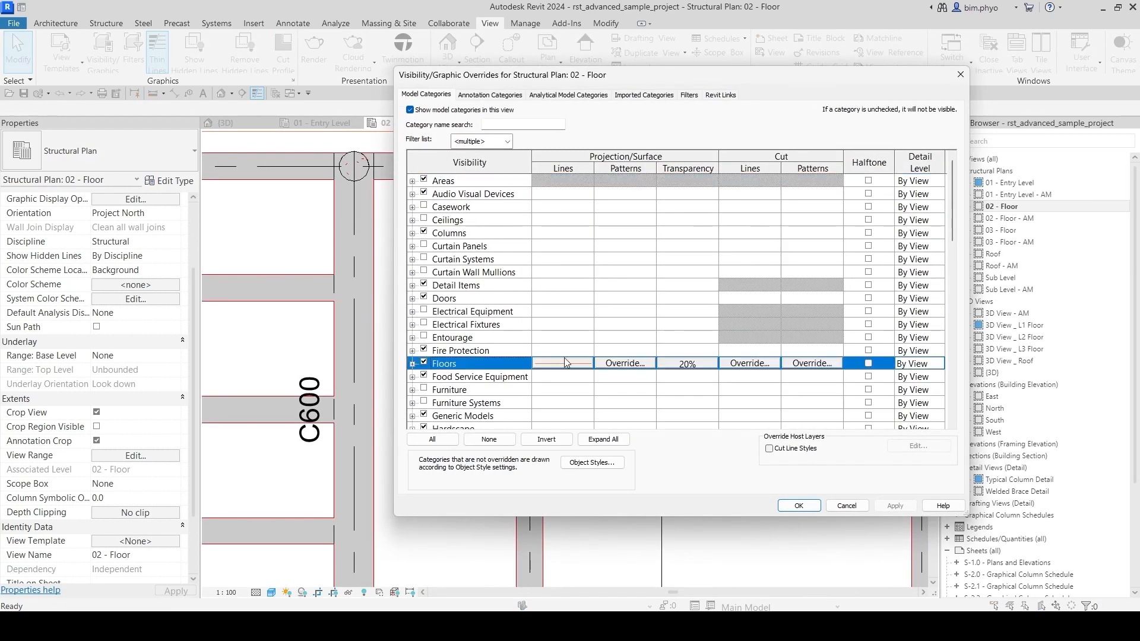
{"action": "scroll", "coordinate": [564, 368], "scroll_direction": "down", "scroll_amount": 13}
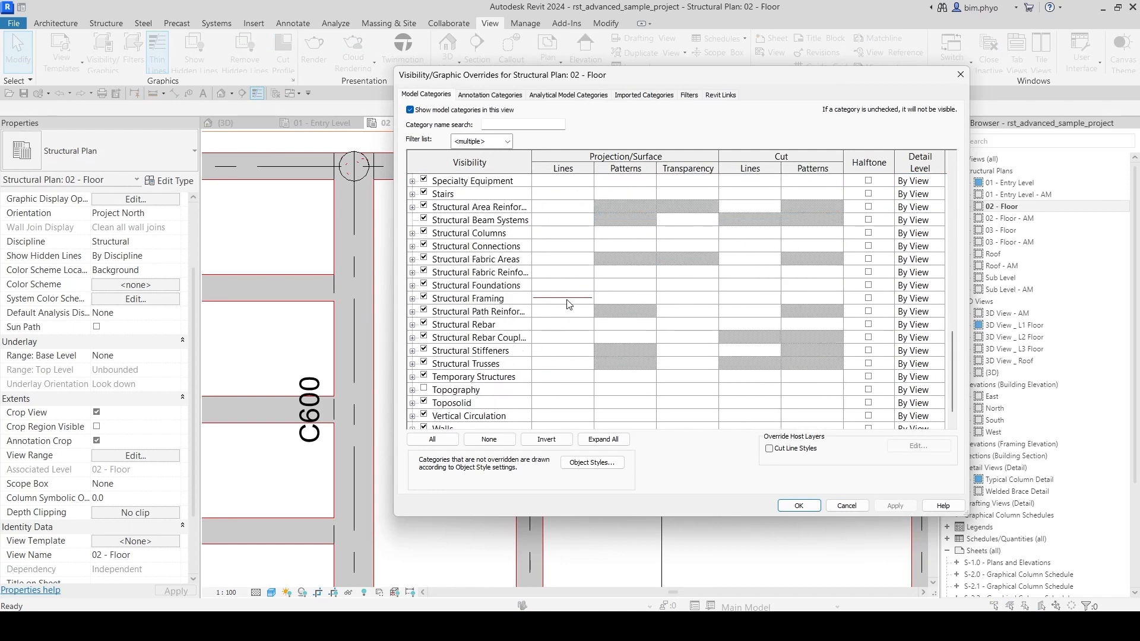
{"action": "left_click", "coordinate": [567, 303]}
{"action": "left_click", "coordinate": [557, 299]}
{"action": "left_click", "coordinate": [675, 277]}
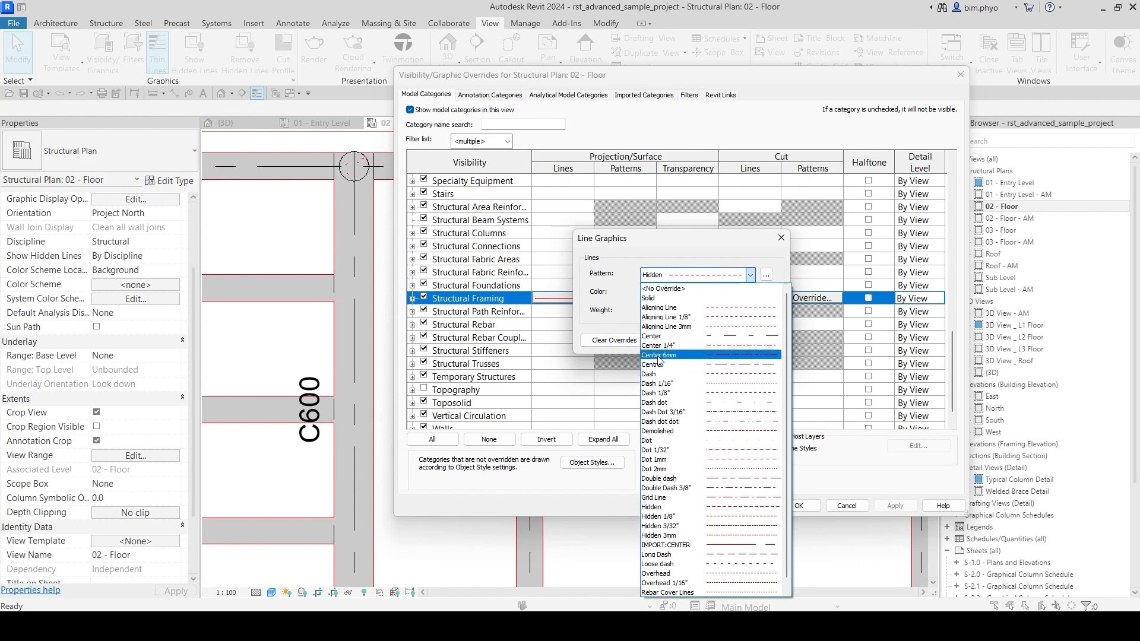
{"action": "left_click", "coordinate": [666, 527]}
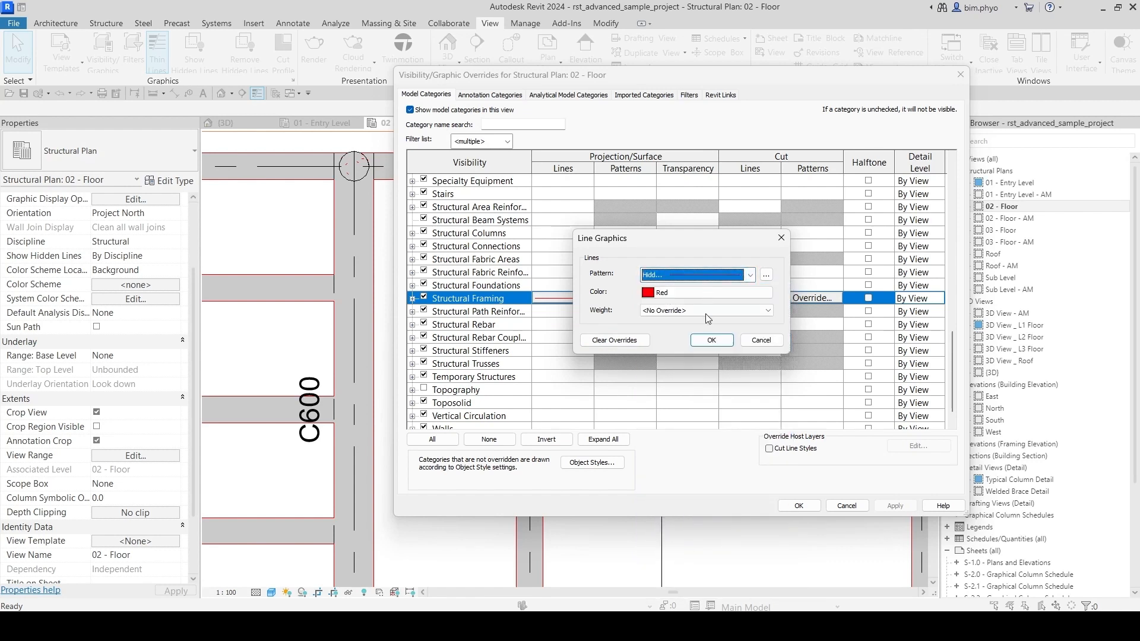
{"action": "left_click", "coordinate": [710, 341]}
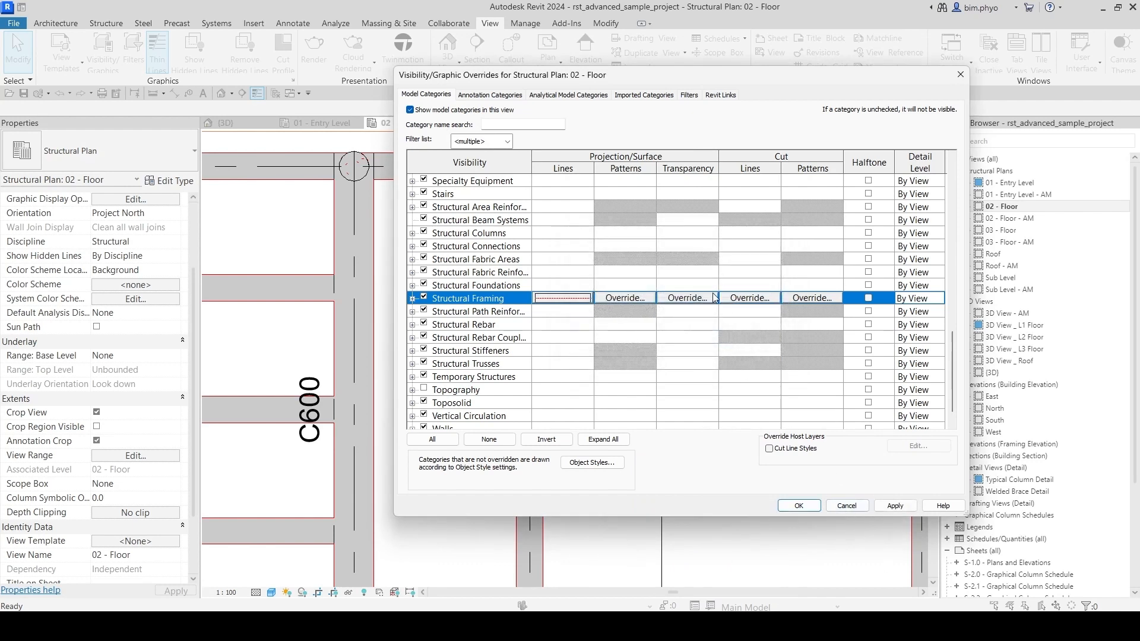
Step: Set the Structural Framing surface transparency to 20 and apply the view's graphic overrides
{"action": "left_click", "coordinate": [681, 298]}
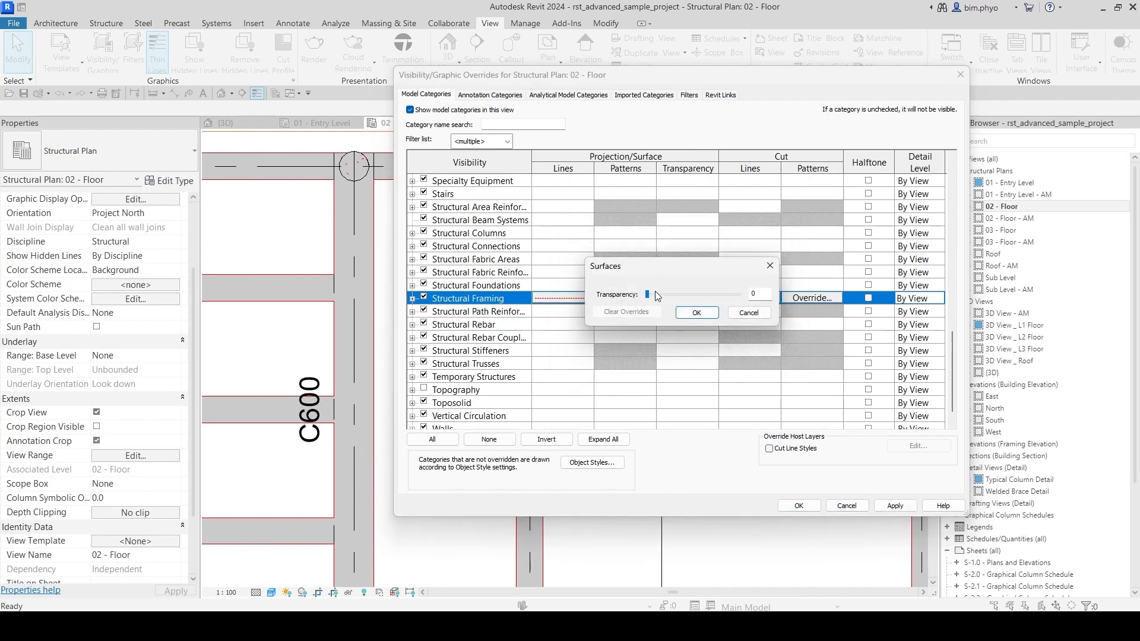
{"action": "left_click_drag", "start_coordinate": [656, 293], "coordinate": [665, 294]}
{"action": "left_click", "coordinate": [697, 313]}
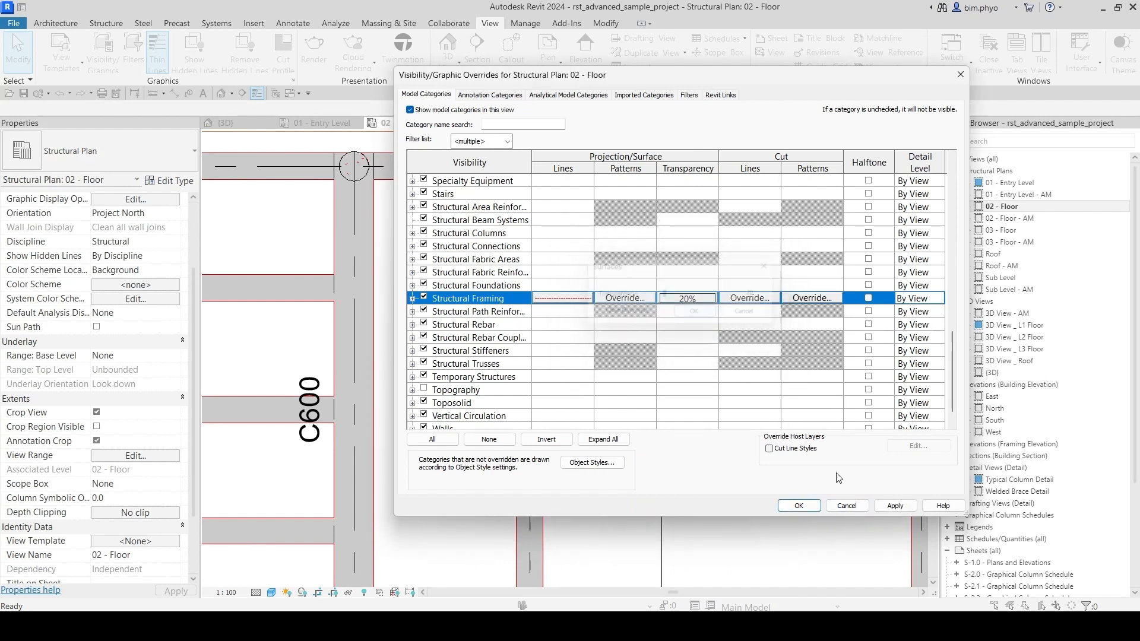
{"action": "left_click", "coordinate": [887, 506]}
{"action": "left_click", "coordinate": [799, 506]}
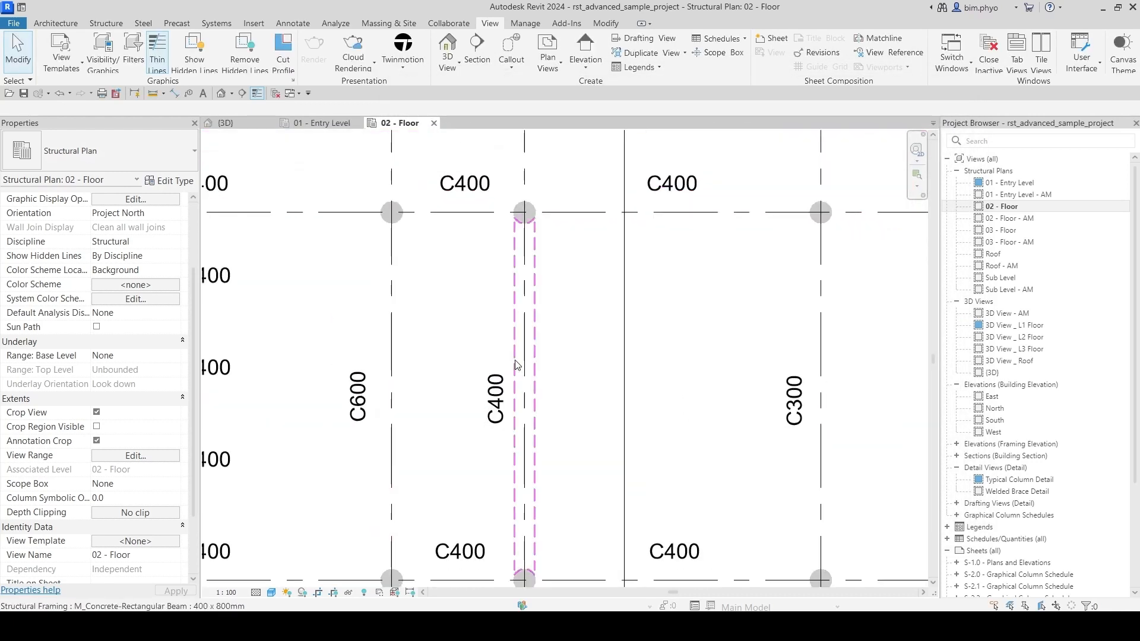
Step: Change the Structural Framing projection line colour to RGB 128-064-064 in the view's graphic overrides
{"action": "scroll", "coordinate": [807, 407], "scroll_direction": "down", "scroll_amount": 5}
{"action": "scroll", "coordinate": [832, 416], "scroll_direction": "up", "scroll_amount": 8}
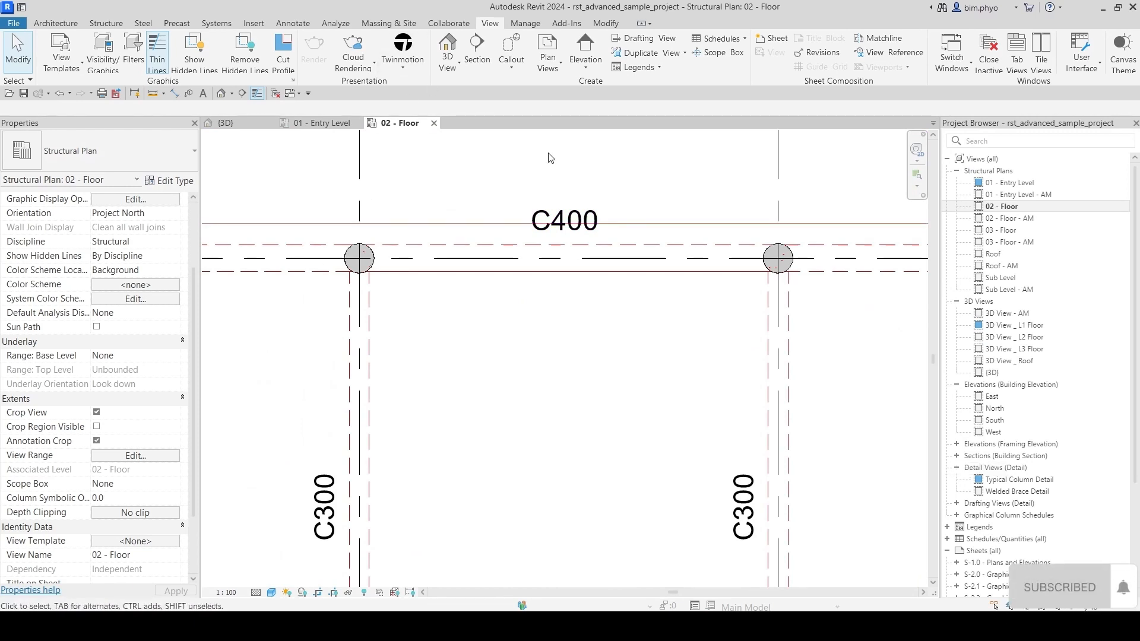
{"action": "scroll", "coordinate": [341, 235], "scroll_direction": "up", "scroll_amount": 3}
{"action": "scroll", "coordinate": [475, 256], "scroll_direction": "down", "scroll_amount": 3}
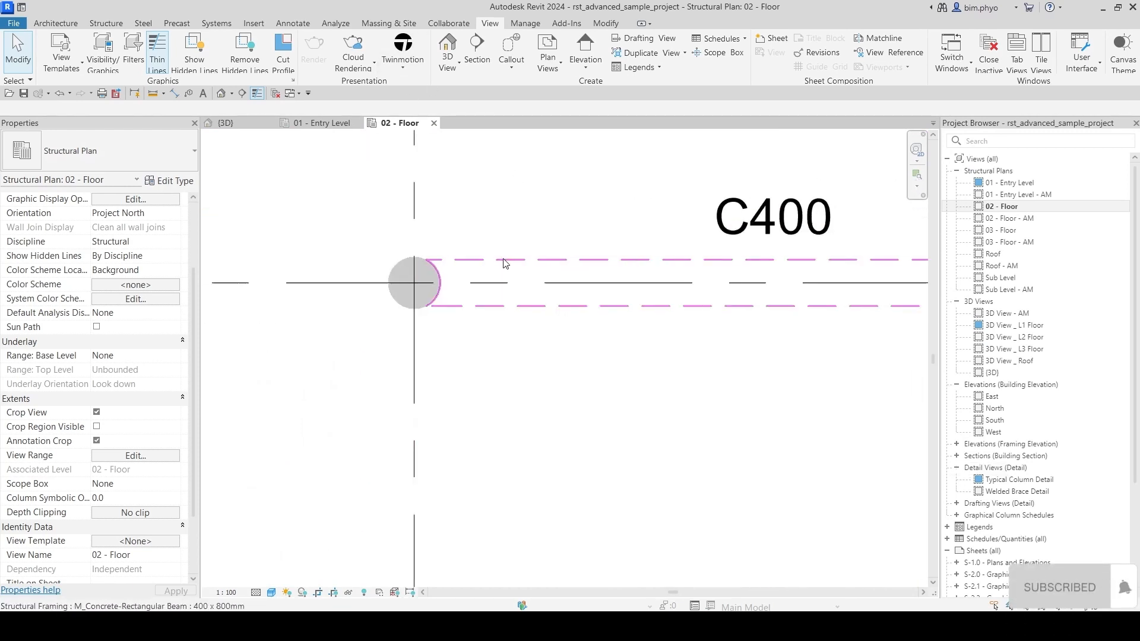
{"action": "key", "text": "v"}
{"action": "key", "text": "v"}
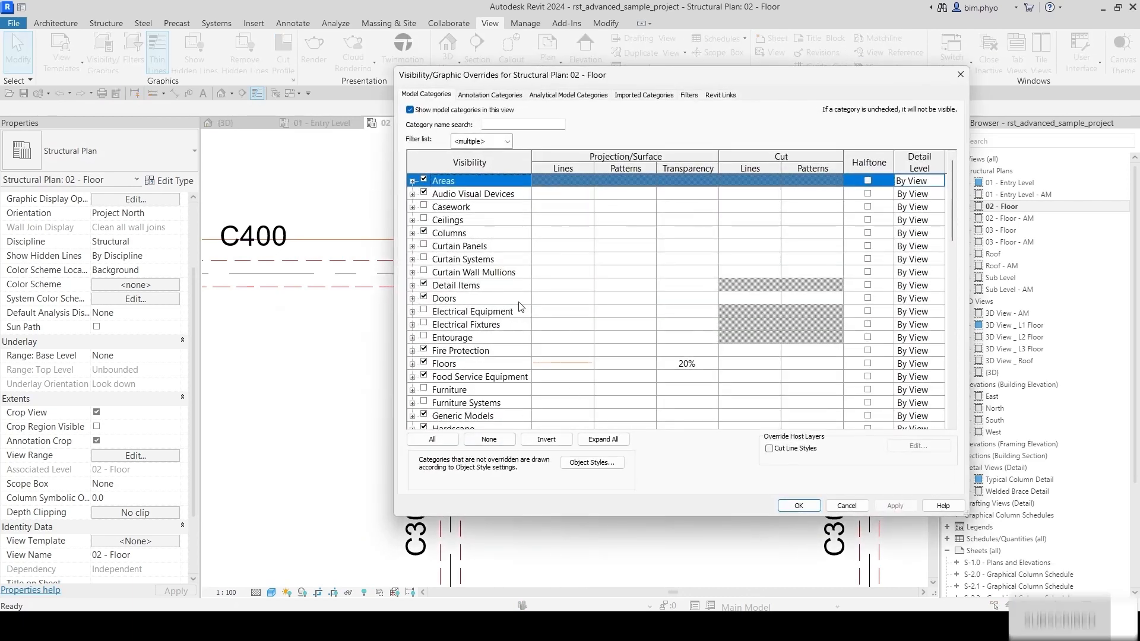
{"action": "scroll", "coordinate": [522, 307], "scroll_direction": "down", "scroll_amount": 7}
{"action": "left_click", "coordinate": [479, 390]}
{"action": "scroll", "coordinate": [489, 365], "scroll_direction": "down", "scroll_amount": 5}
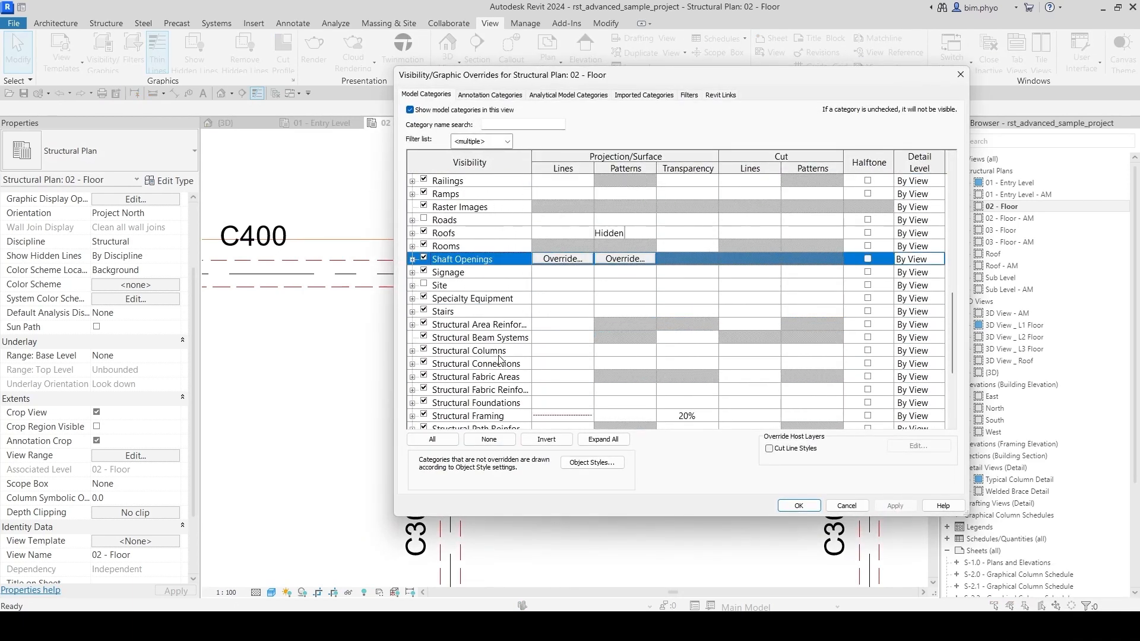
{"action": "left_click", "coordinate": [570, 363]}
{"action": "left_click", "coordinate": [570, 363]}
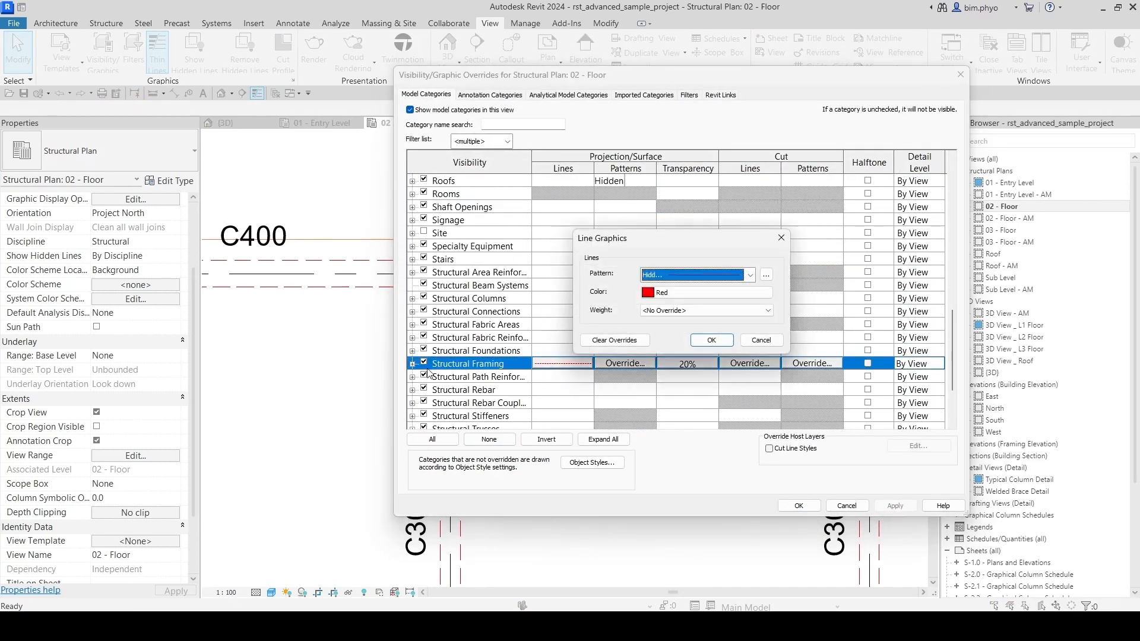
{"action": "left_click", "coordinate": [653, 293]}
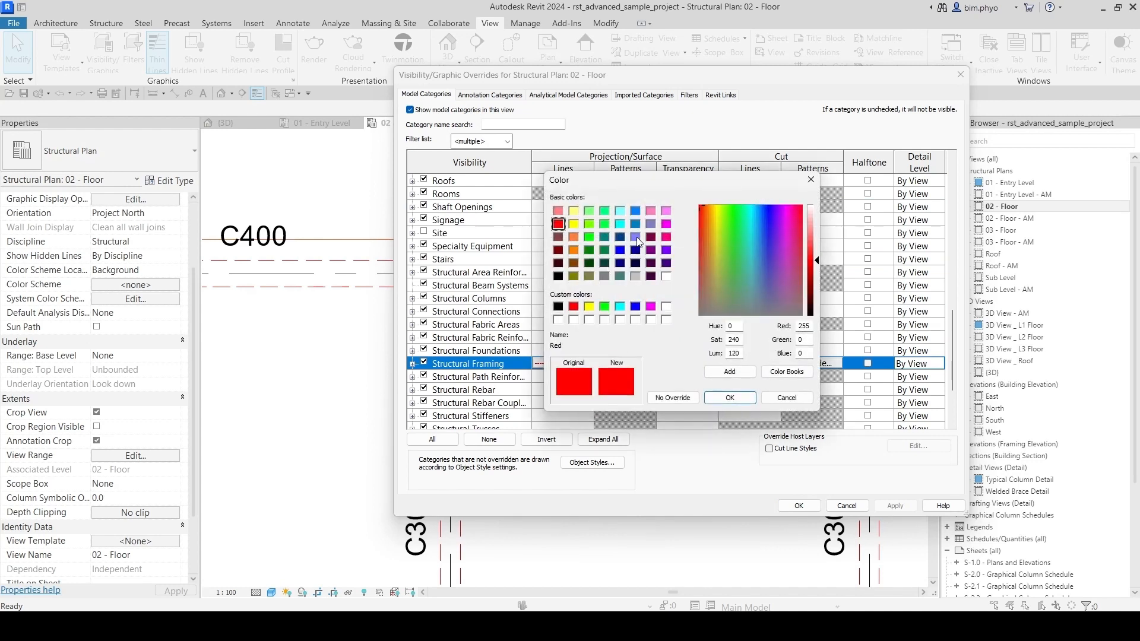
{"action": "left_click", "coordinate": [558, 237]}
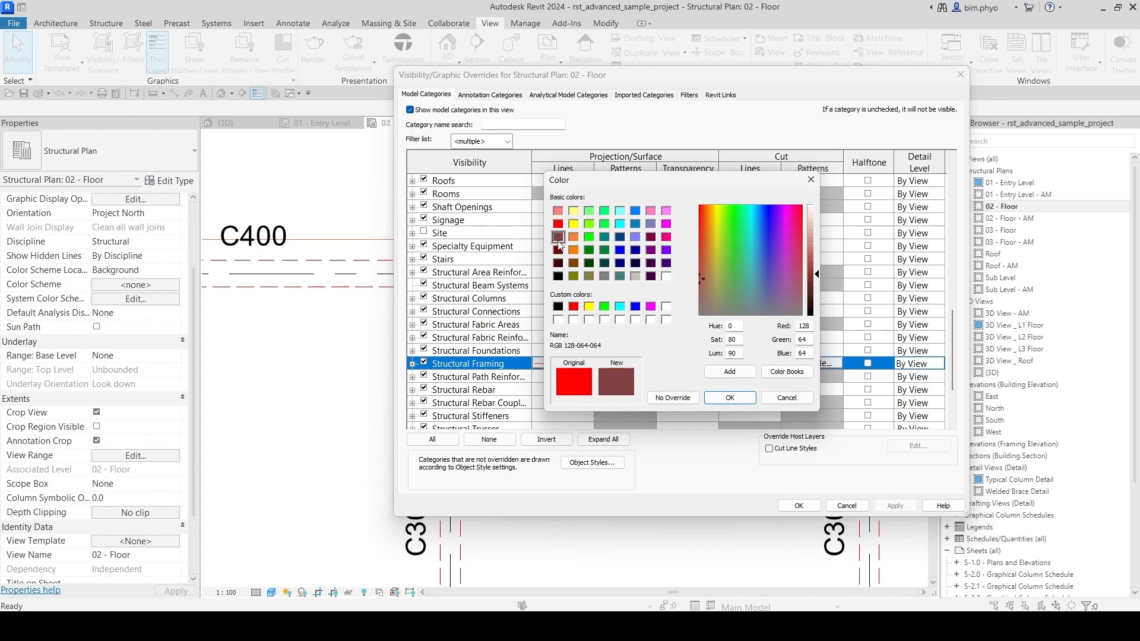
{"action": "left_click", "coordinate": [730, 398]}
{"action": "left_click", "coordinate": [716, 342]}
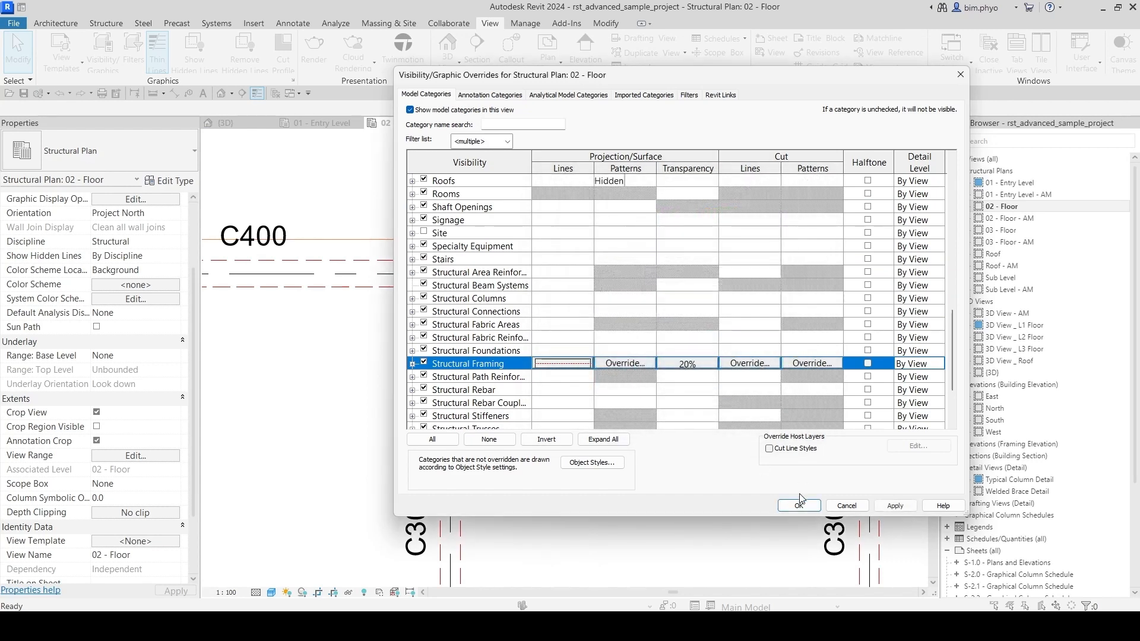
{"action": "left_click", "coordinate": [801, 506]}
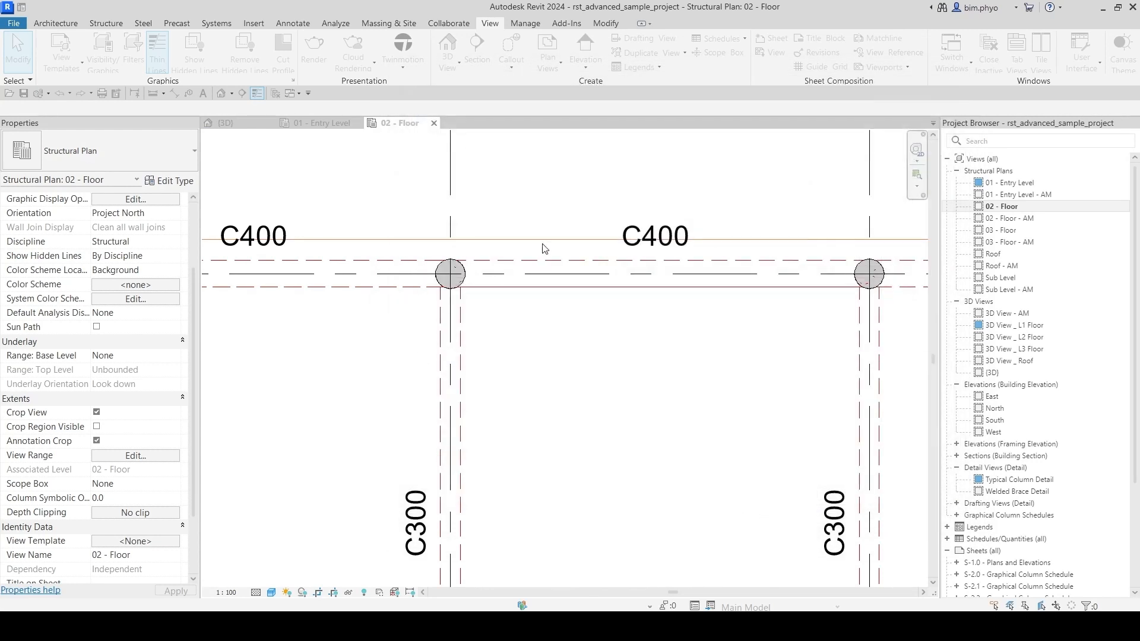
Step: Examine the beam lines around the columns and shaft across the plan, and review the model category overrides
{"action": "scroll", "coordinate": [542, 245], "scroll_direction": "down", "scroll_amount": 4}
{"action": "middle_click_drag", "start_coordinate": [725, 438], "coordinate": [760, 319]}
{"action": "scroll", "coordinate": [445, 267], "scroll_direction": "up", "scroll_amount": 5}
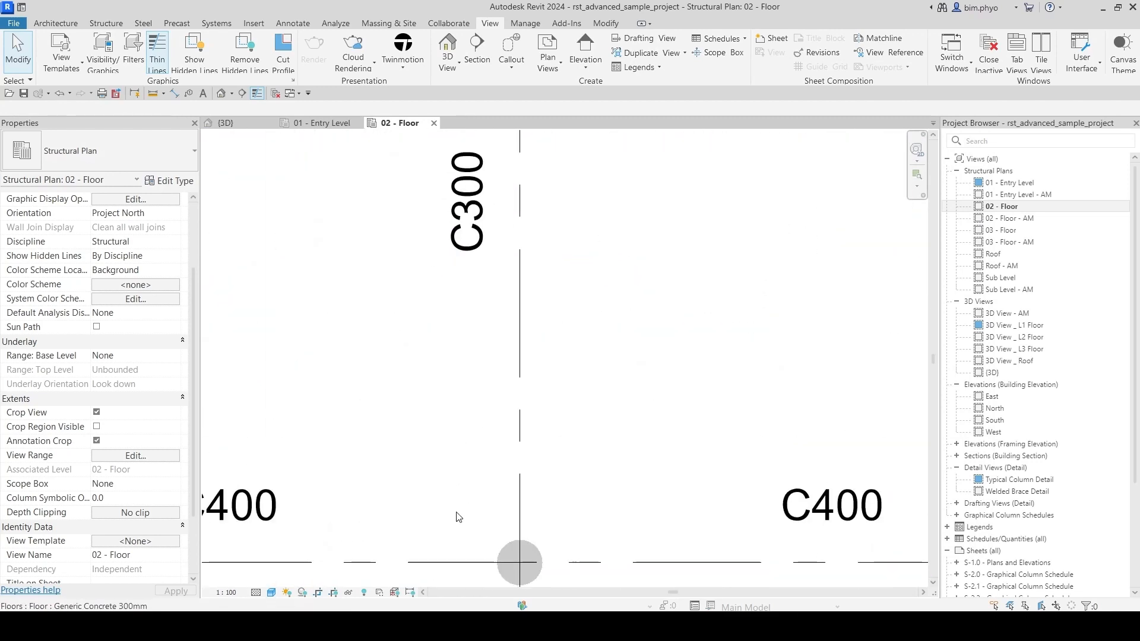
{"action": "scroll", "coordinate": [654, 257], "scroll_direction": "down", "scroll_amount": 5}
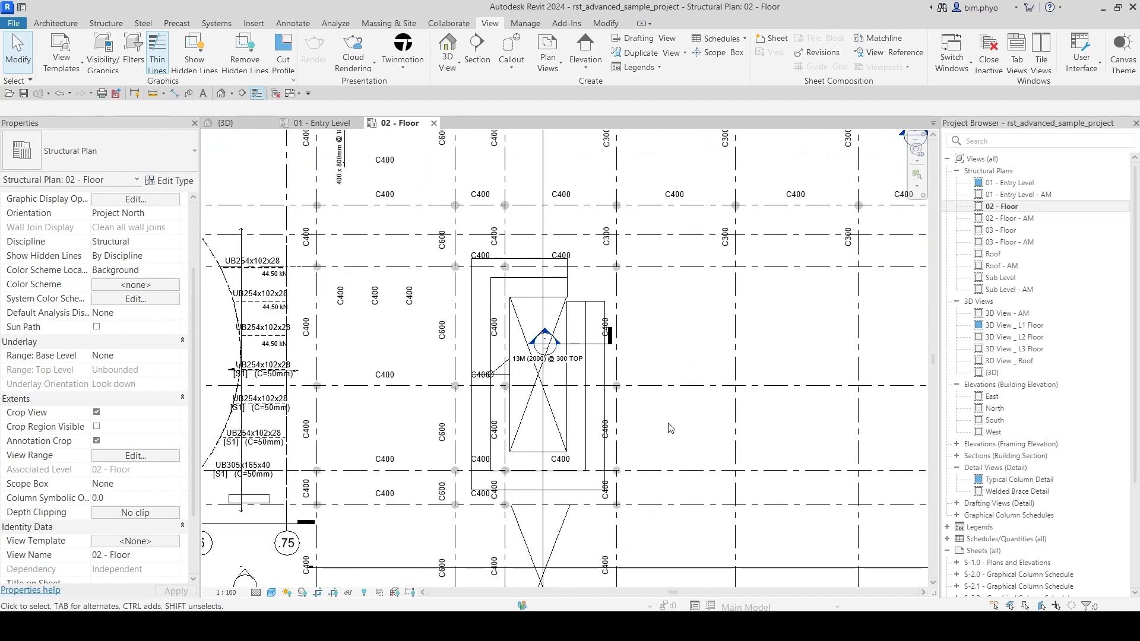
{"action": "scroll", "coordinate": [452, 270], "scroll_direction": "up", "scroll_amount": 8}
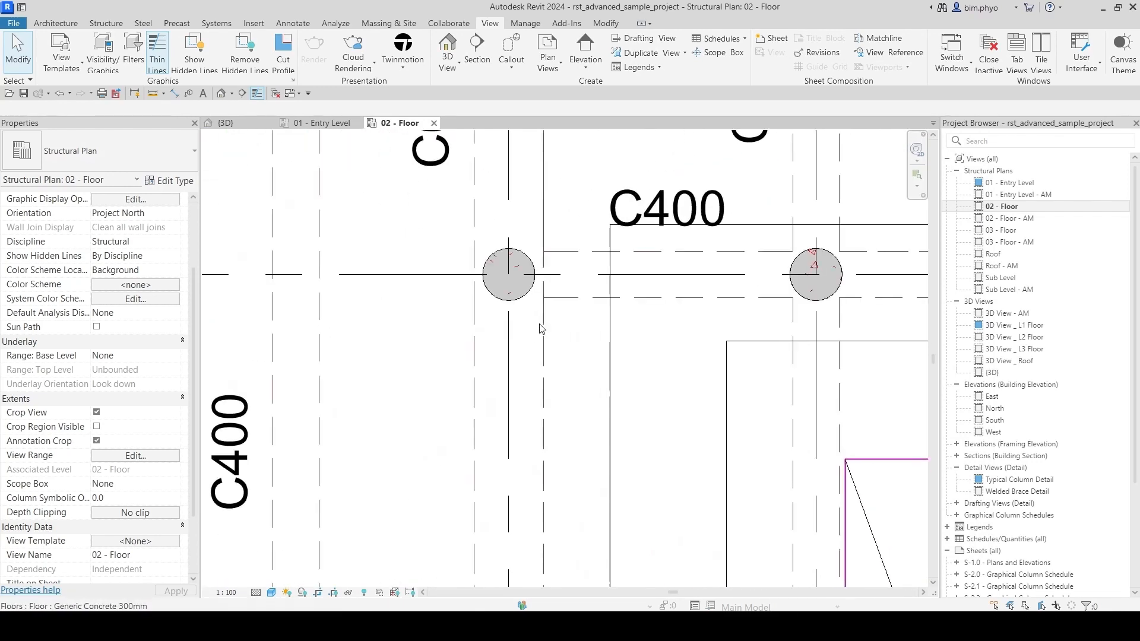
{"action": "key", "text": "v"}
{"action": "key", "text": "g"}
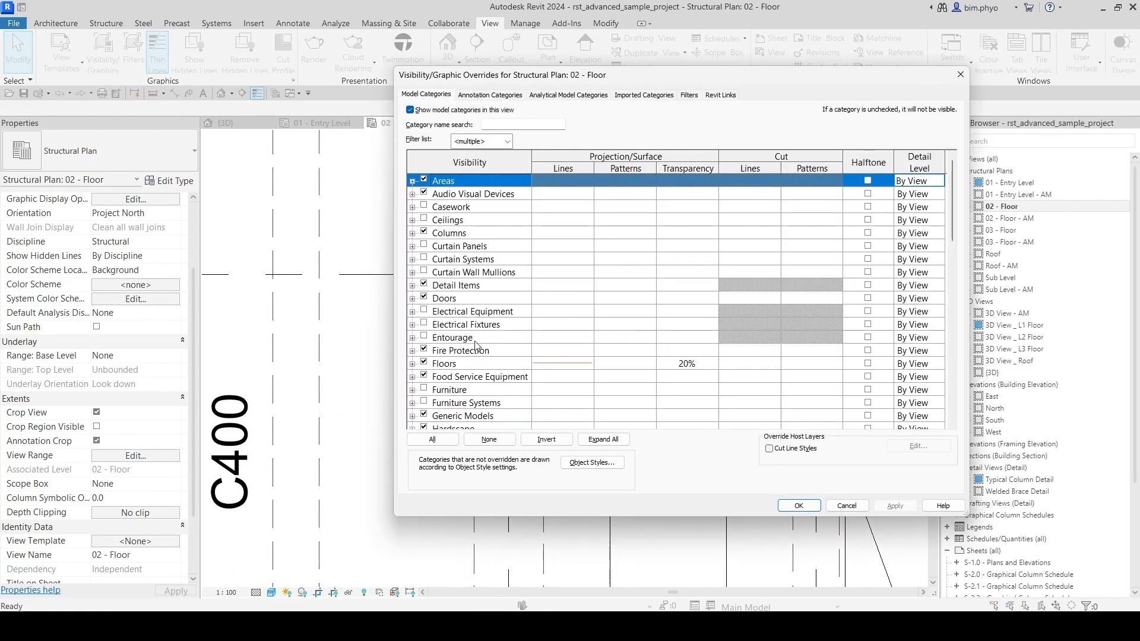
{"action": "scroll", "coordinate": [653, 356], "scroll_direction": "down", "scroll_amount": 3}
{"action": "scroll", "coordinate": [718, 380], "scroll_direction": "down", "scroll_amount": 6}
{"action": "middle_click_drag", "start_coordinate": [653, 368], "coordinate": [680, 331]}
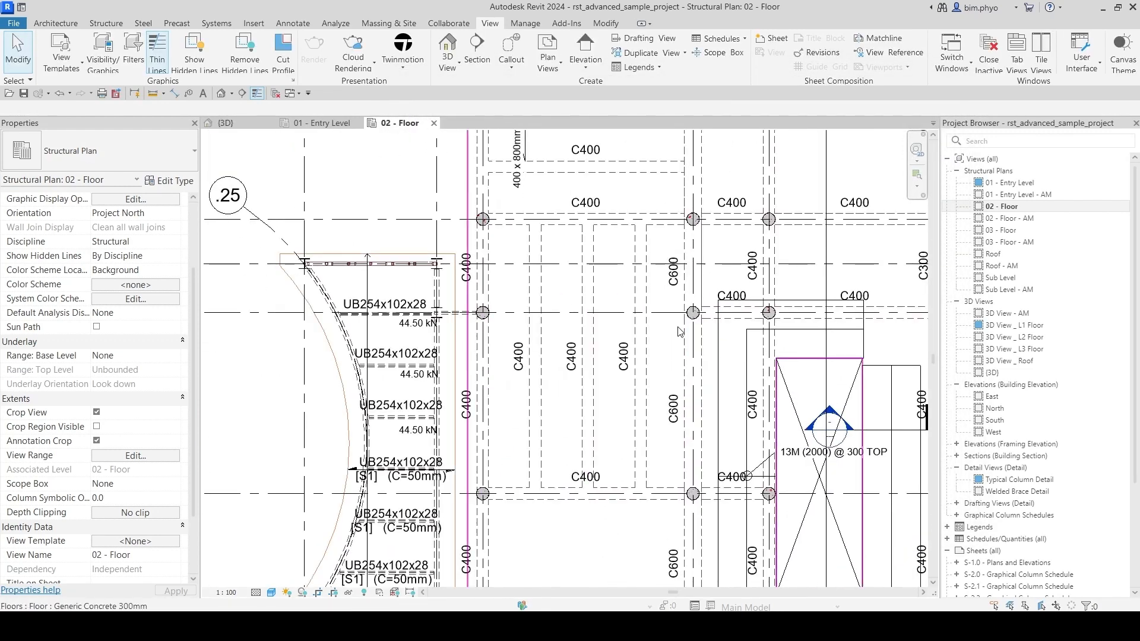
Step: Select the 450mm round concrete column at the beam junction and review its level constraints
{"action": "scroll", "coordinate": [686, 314], "scroll_direction": "up", "scroll_amount": 6}
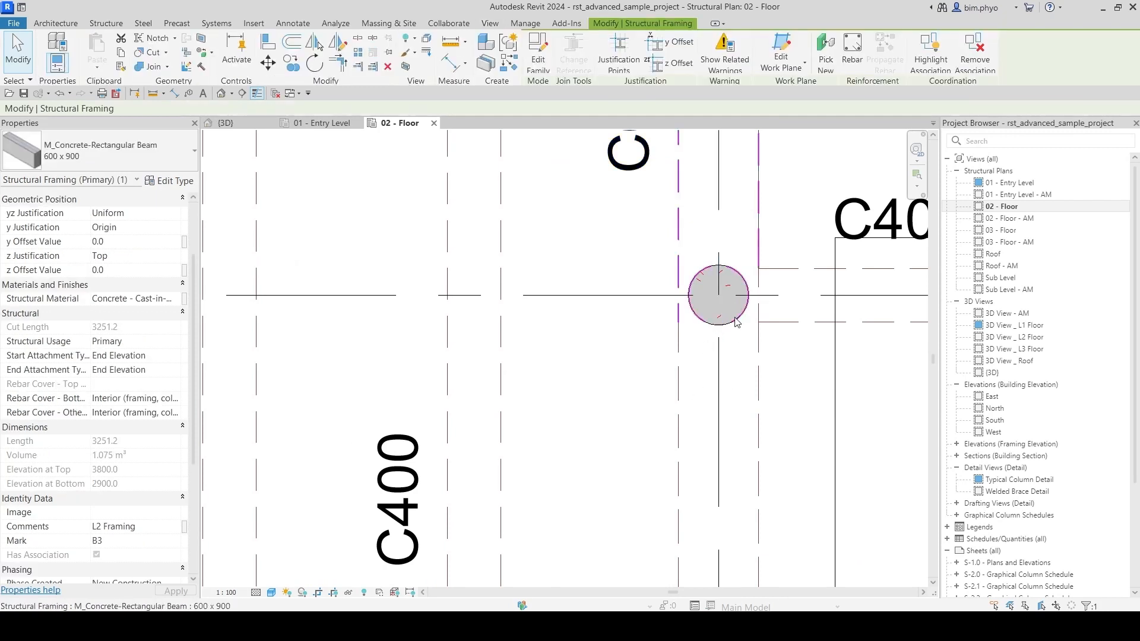
{"action": "key", "text": "Escape"}
{"action": "left_click", "coordinate": [738, 320]}
{"action": "key", "text": "Escape"}
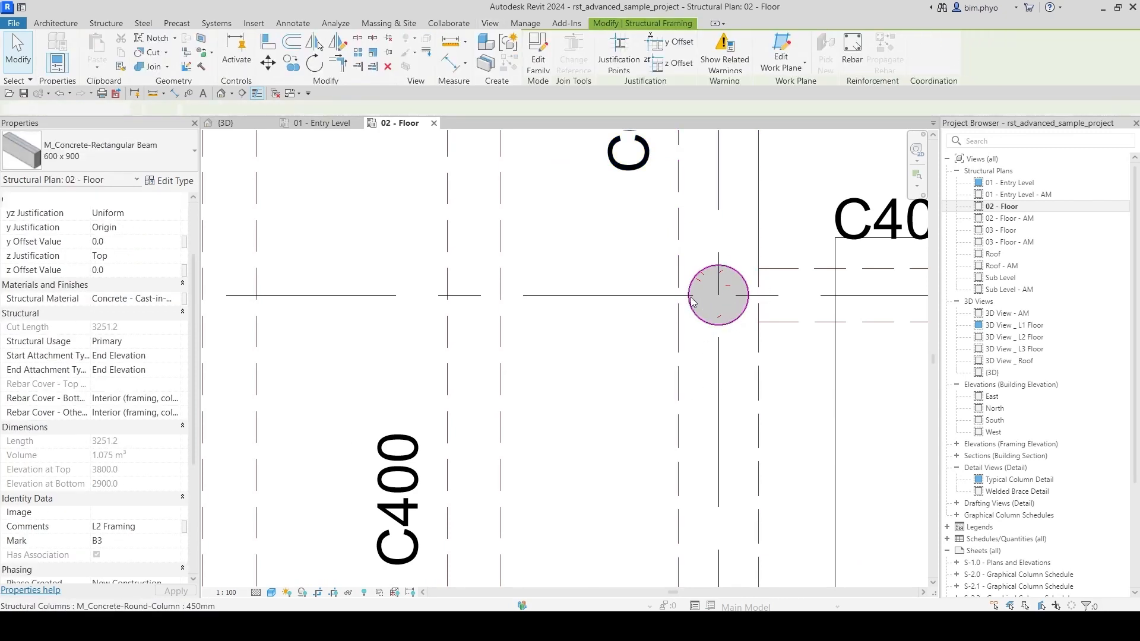
{"action": "left_click", "coordinate": [699, 285]}
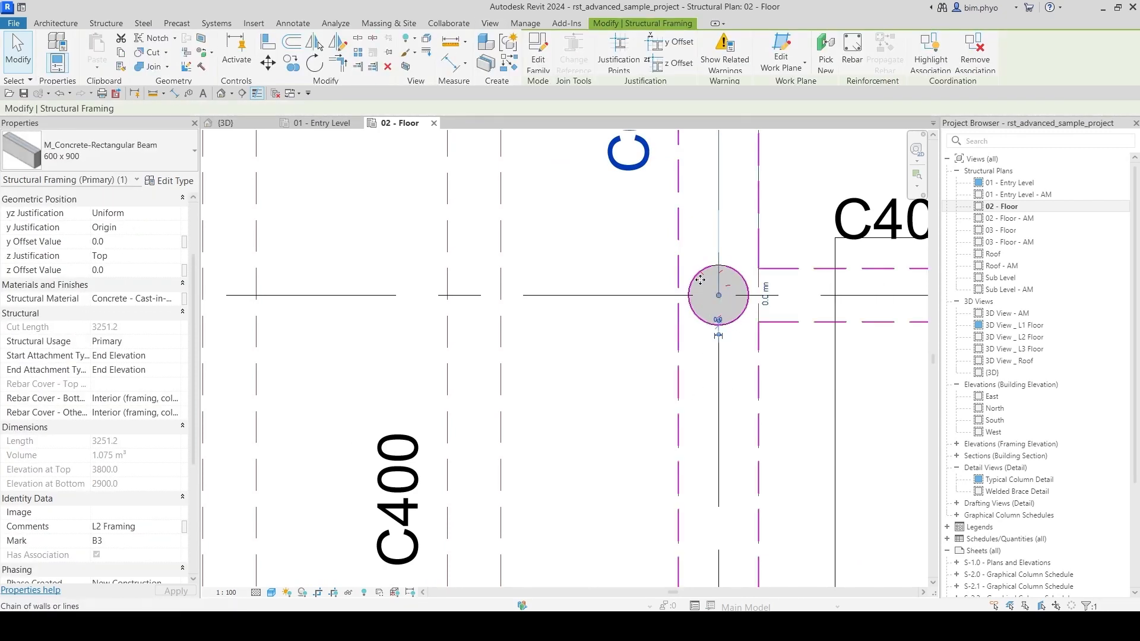
{"action": "left_click", "coordinate": [701, 280]}
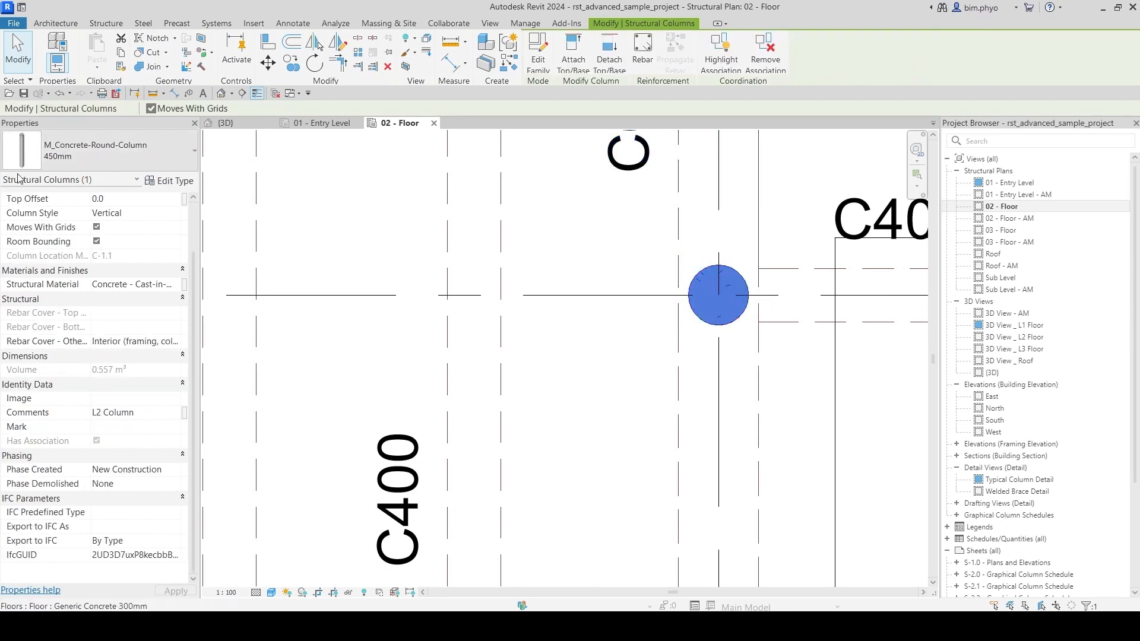
{"action": "scroll", "coordinate": [139, 284], "scroll_direction": "up", "scroll_amount": 2}
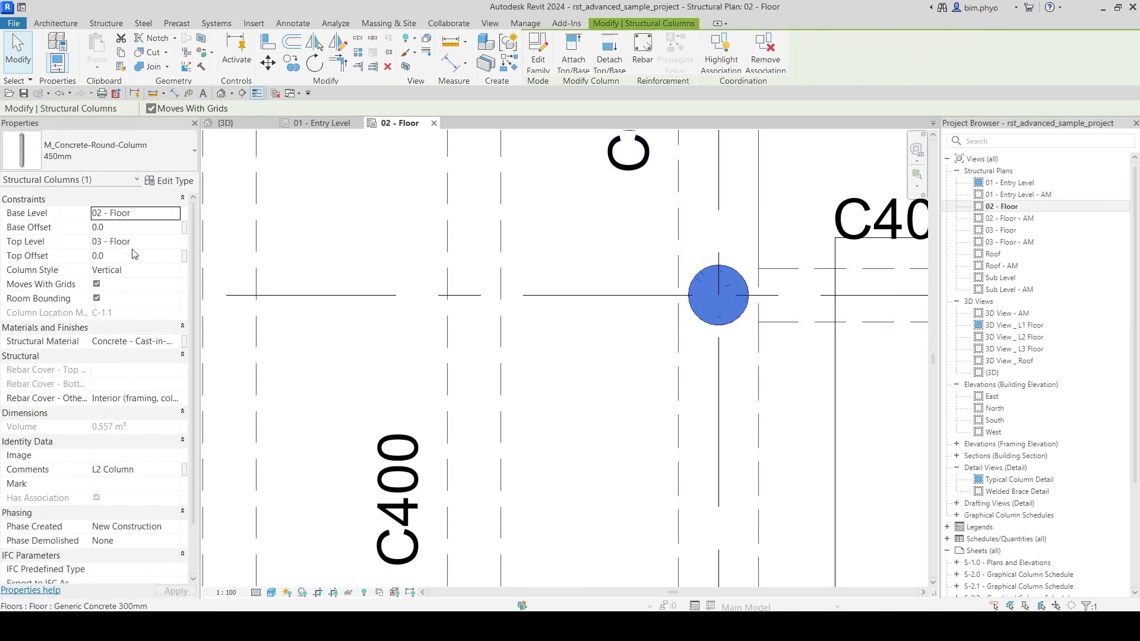
{"action": "key", "text": "Escape"}
Step: Override the Structural Columns cut foreground pattern with solid fill in the view's visibility/graphic overrides
{"action": "scroll", "coordinate": [661, 333], "scroll_direction": "down", "scroll_amount": 6}
{"action": "middle_click_drag", "start_coordinate": [527, 498], "coordinate": [609, 465]}
{"action": "scroll", "coordinate": [629, 436], "scroll_direction": "up", "scroll_amount": 4}
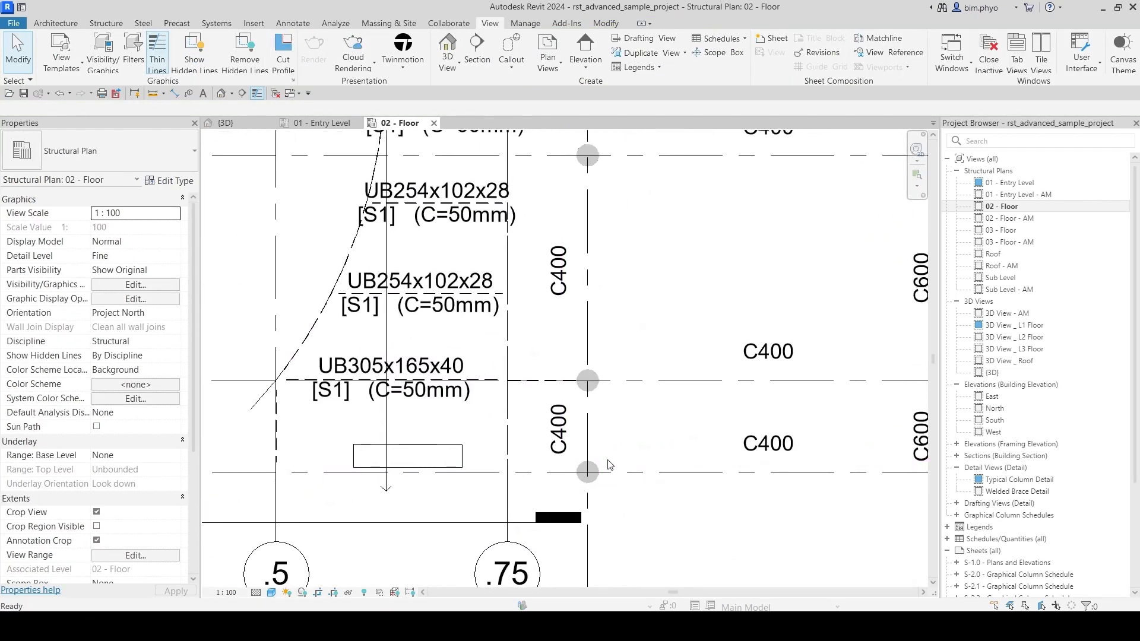
{"action": "key", "text": "v"}
{"action": "key", "text": "g"}
{"action": "left_click", "coordinate": [474, 383]}
{"action": "scroll", "coordinate": [481, 380], "scroll_direction": "down", "scroll_amount": 12}
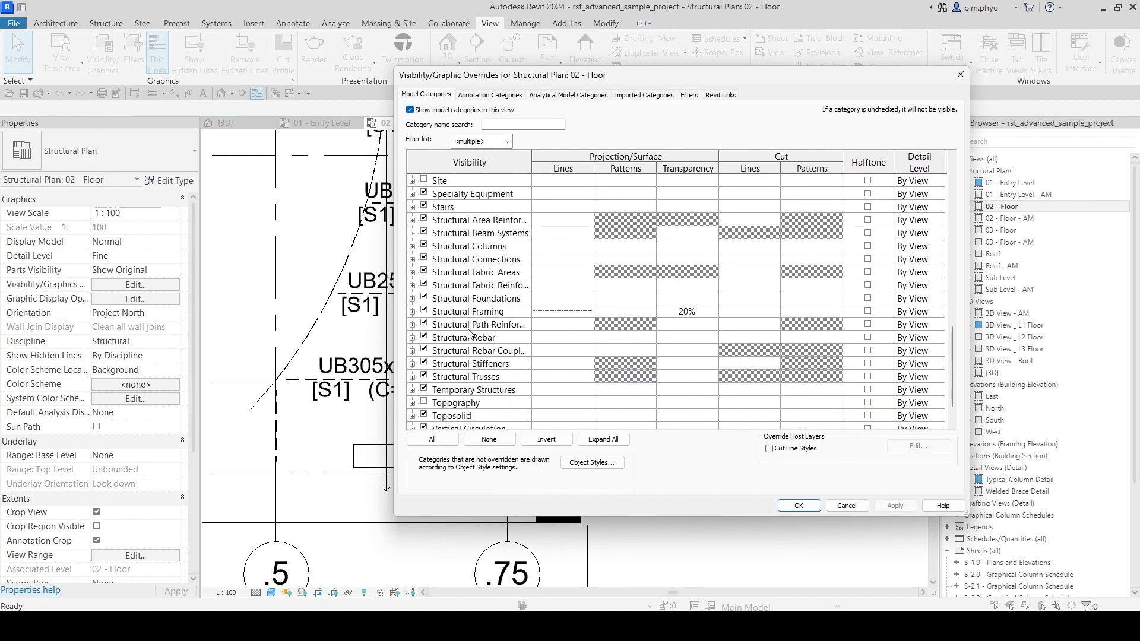
{"action": "left_click", "coordinate": [498, 249]}
{"action": "left_click", "coordinate": [821, 249]}
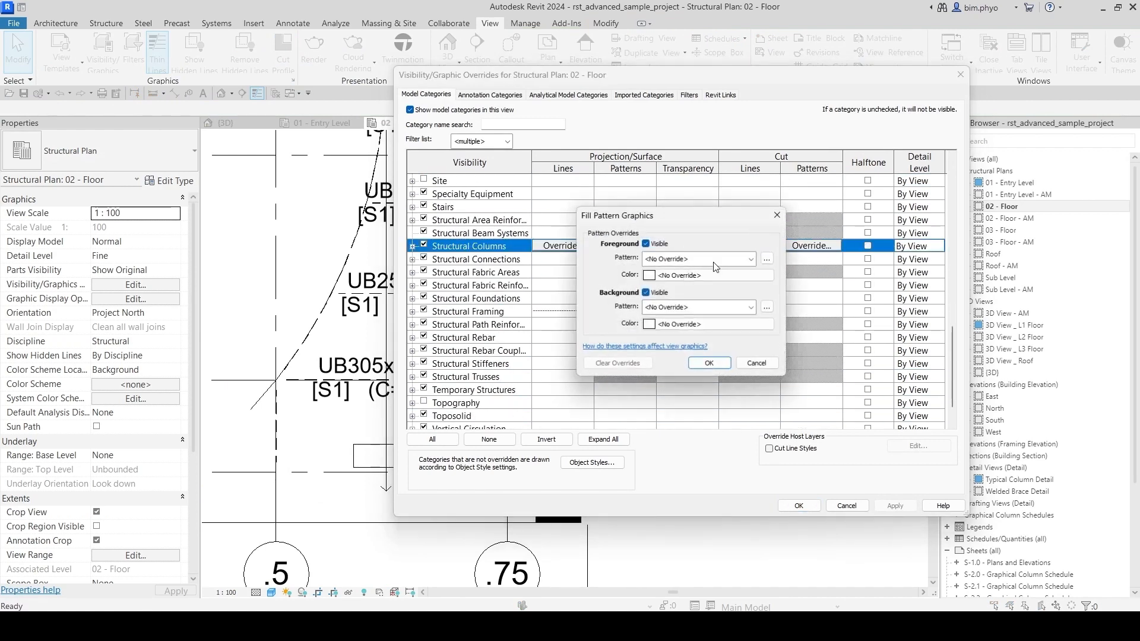
{"action": "left_click", "coordinate": [674, 260]}
{"action": "left_click", "coordinate": [657, 285]}
Step: Set the Structural Columns cut foreground pattern colour to red and apply the view's graphic overrides
{"action": "left_click", "coordinate": [652, 275]}
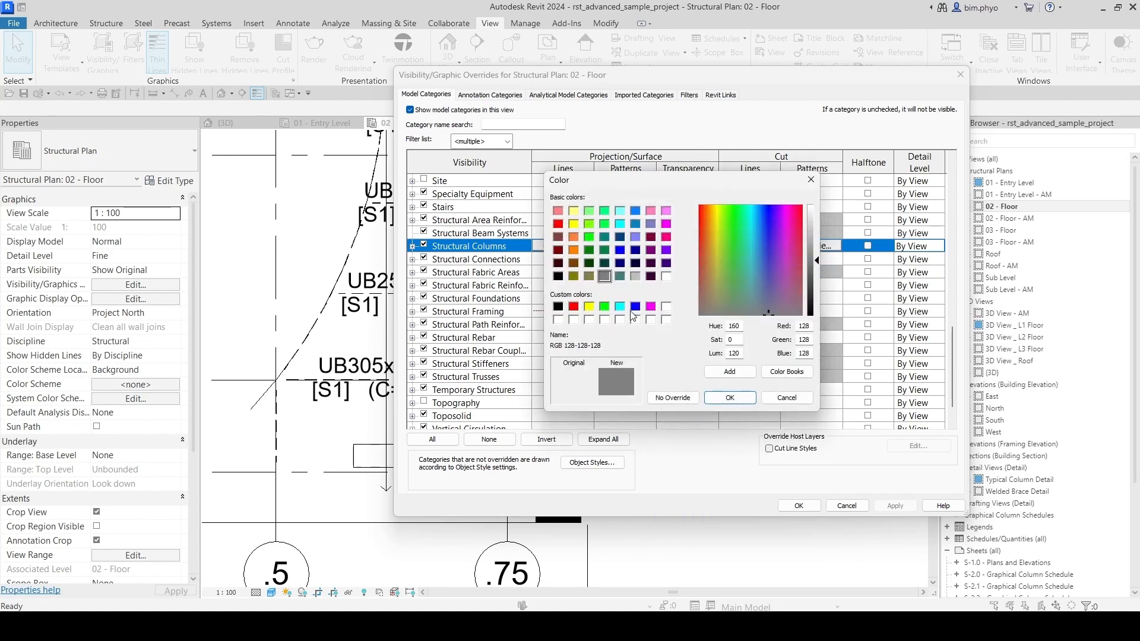
{"action": "left_click", "coordinate": [665, 237]}
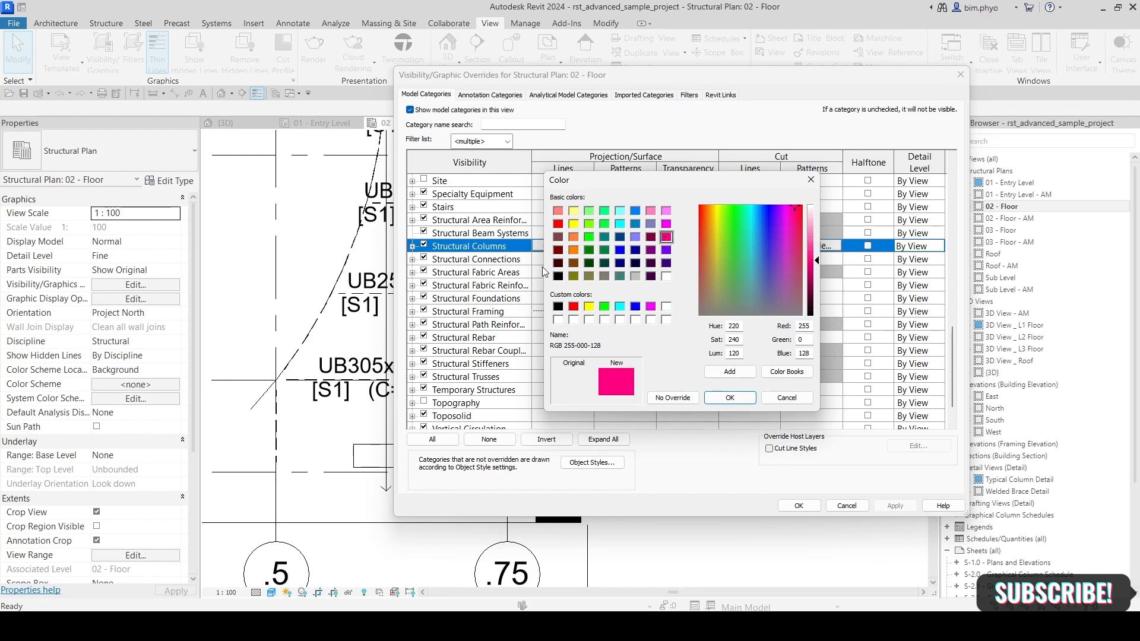
{"action": "left_click", "coordinate": [574, 307]}
{"action": "left_click", "coordinate": [730, 398]}
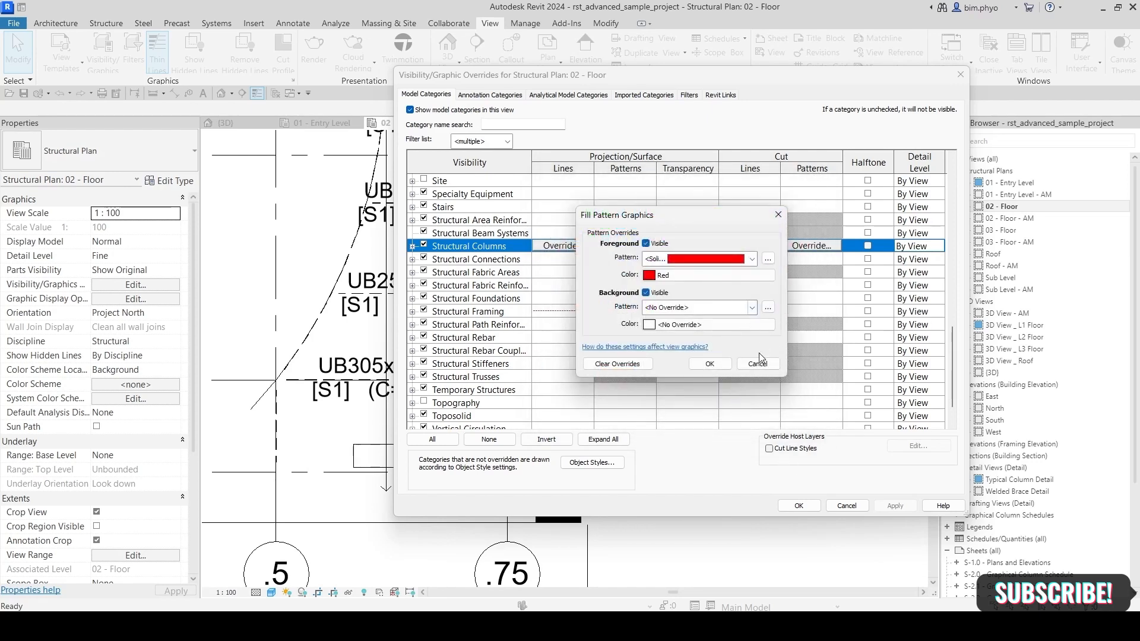
{"action": "left_click", "coordinate": [708, 362]}
{"action": "left_click", "coordinate": [891, 506]}
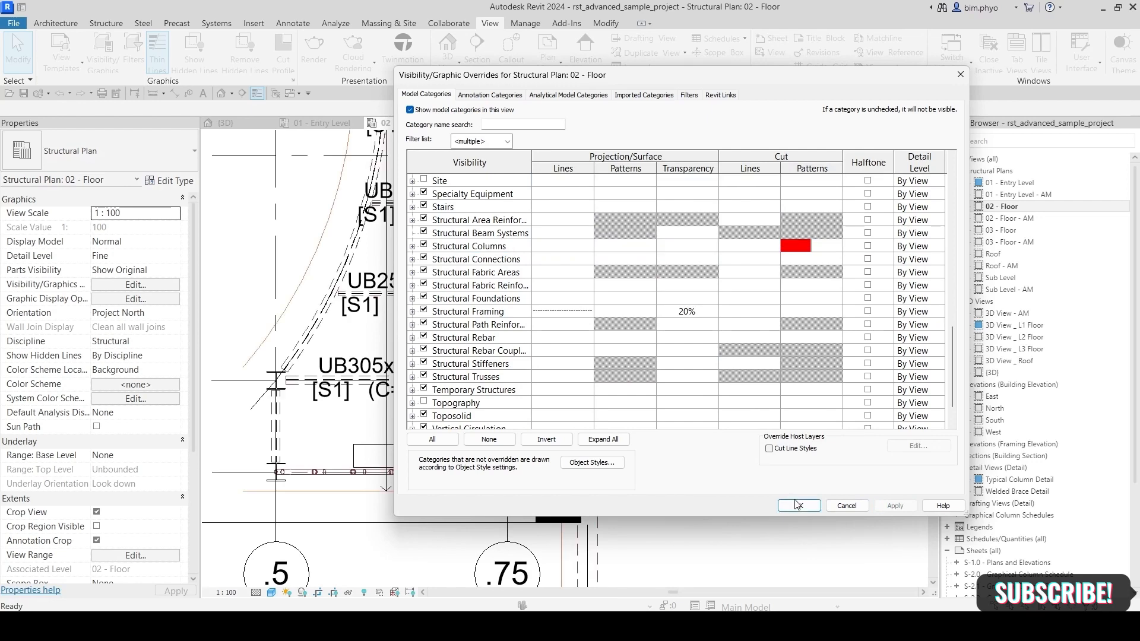
{"action": "left_click", "coordinate": [799, 506]}
Step: Examine the column fills across the plan as far as the concrete walls near grid 10
{"action": "scroll", "coordinate": [585, 383], "scroll_direction": "down", "scroll_amount": 3}
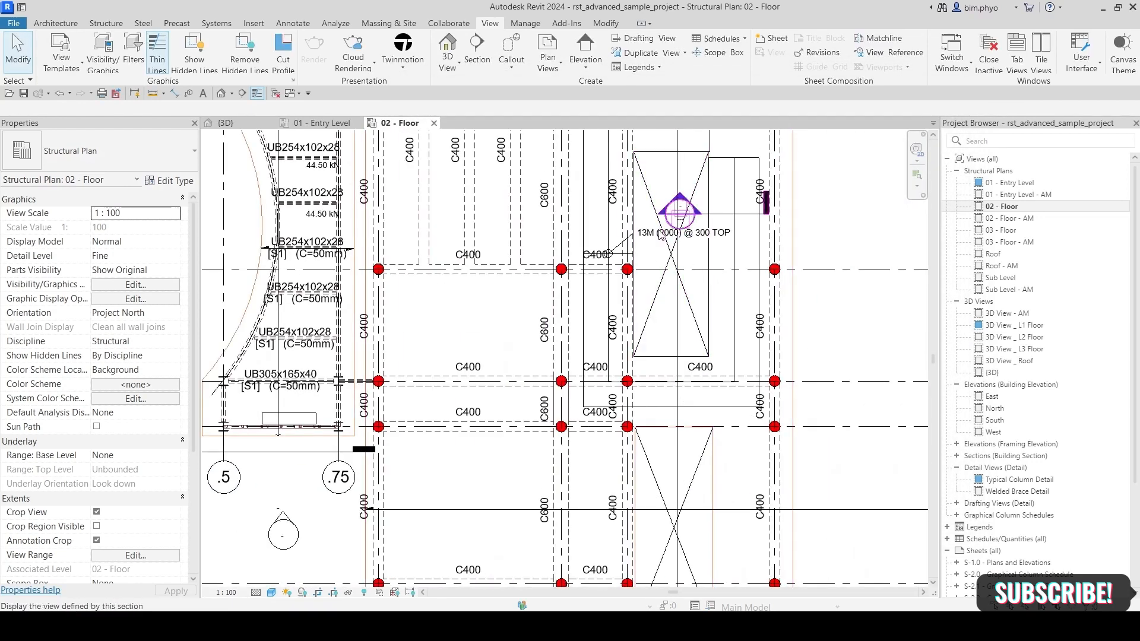
{"action": "middle_click_drag", "start_coordinate": [854, 447], "coordinate": [809, 259]}
{"action": "middle_click_drag", "start_coordinate": [812, 442], "coordinate": [769, 241]}
{"action": "scroll", "coordinate": [691, 301], "scroll_direction": "down", "scroll_amount": 5}
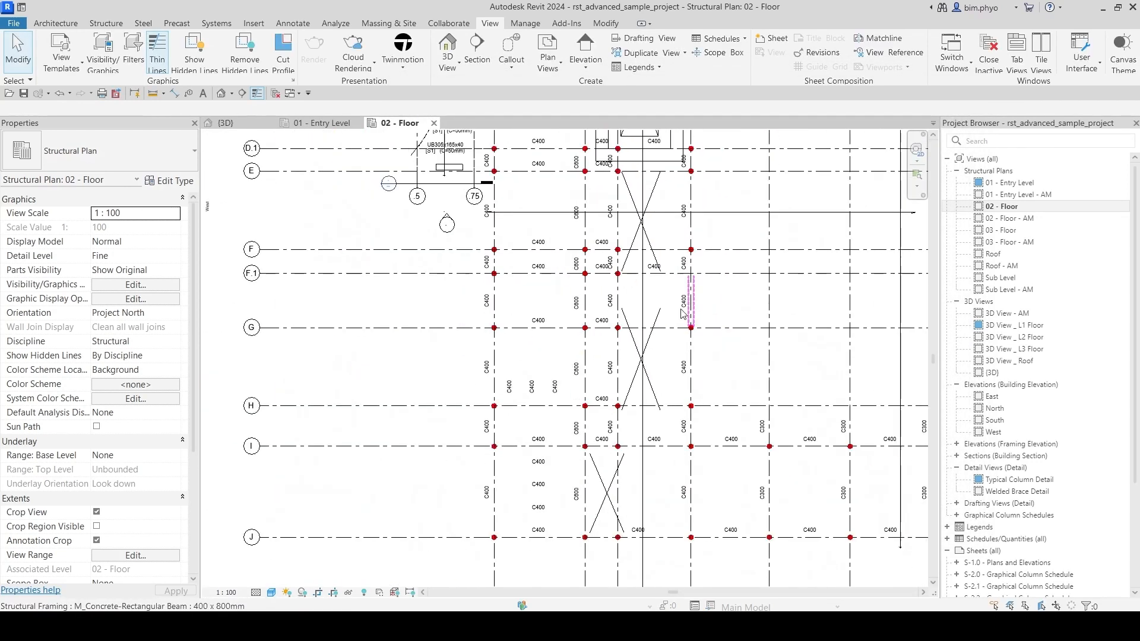
{"action": "middle_click_drag", "start_coordinate": [827, 461], "coordinate": [601, 451]}
{"action": "scroll", "coordinate": [874, 435], "scroll_direction": "up", "scroll_amount": 6}
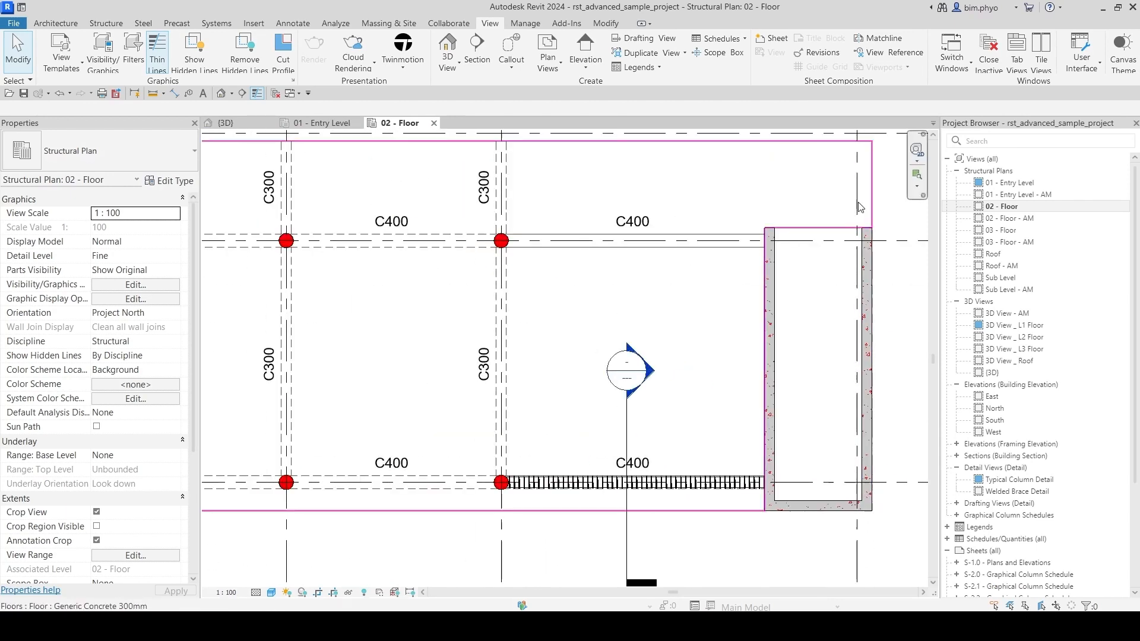
{"action": "scroll", "coordinate": [897, 402], "scroll_direction": "down", "scroll_amount": 3}
Step: Override the Walls cut foreground pattern with solid fill in the view's visibility/graphic overrides
{"action": "key", "text": "g"}
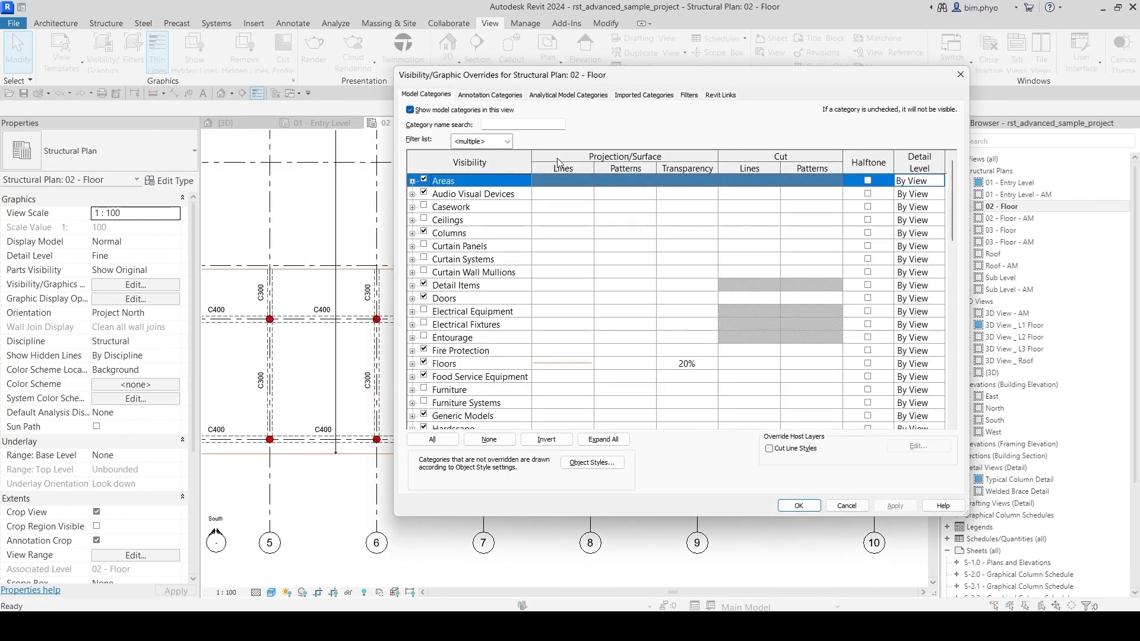
{"action": "left_click", "coordinate": [504, 311]}
{"action": "key", "text": "s"}
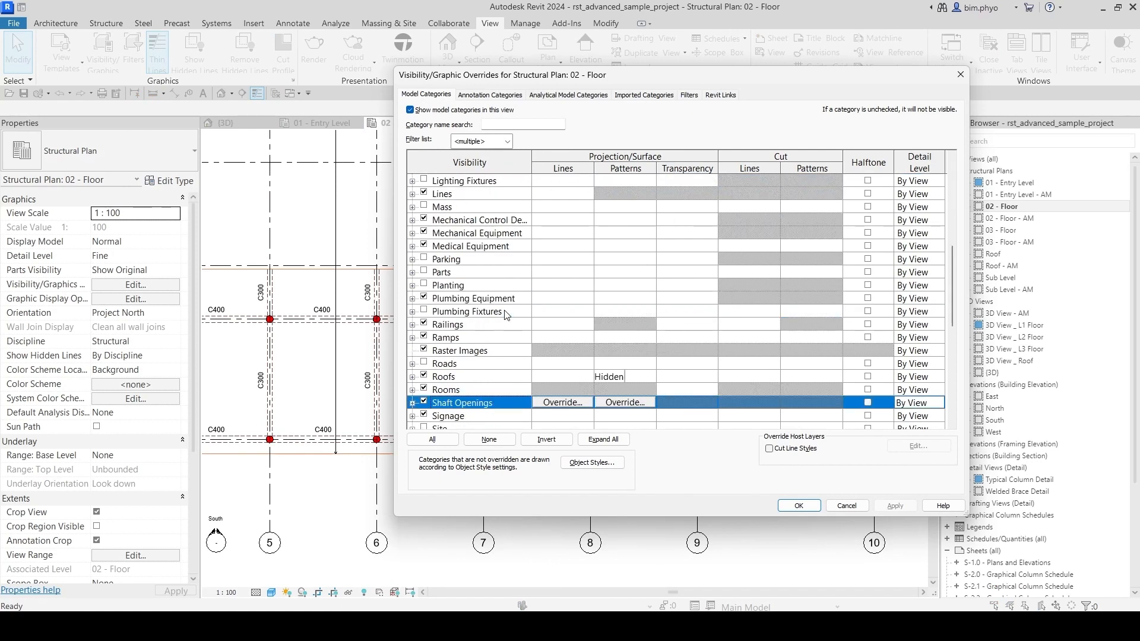
{"action": "scroll", "coordinate": [504, 315], "scroll_direction": "down", "scroll_amount": 7}
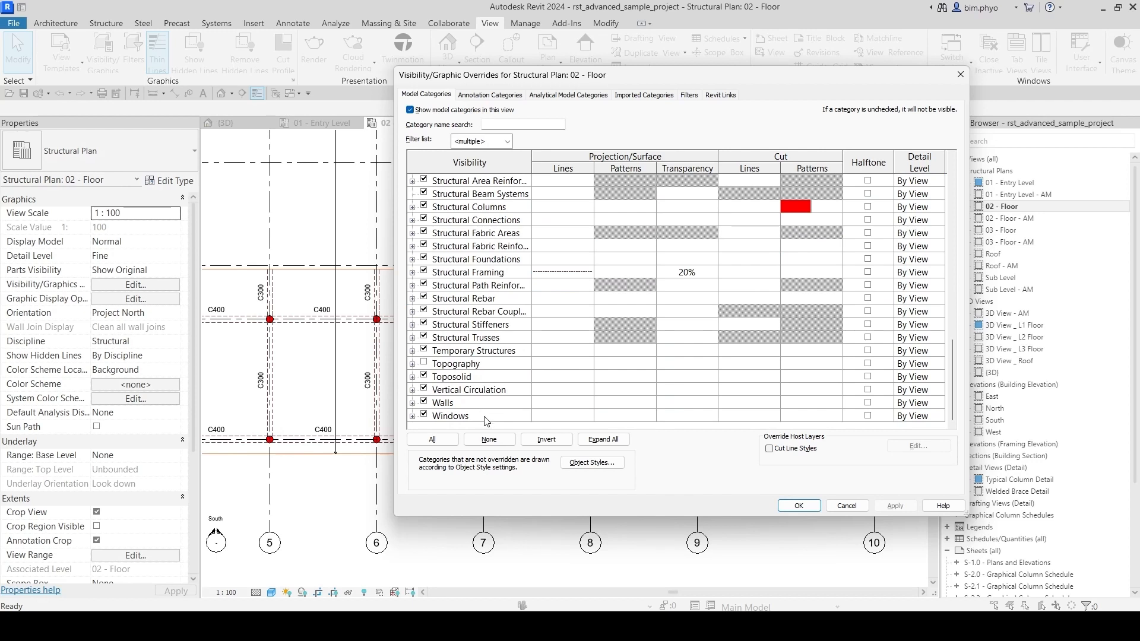
{"action": "left_click", "coordinate": [484, 403]}
{"action": "left_click", "coordinate": [813, 403]}
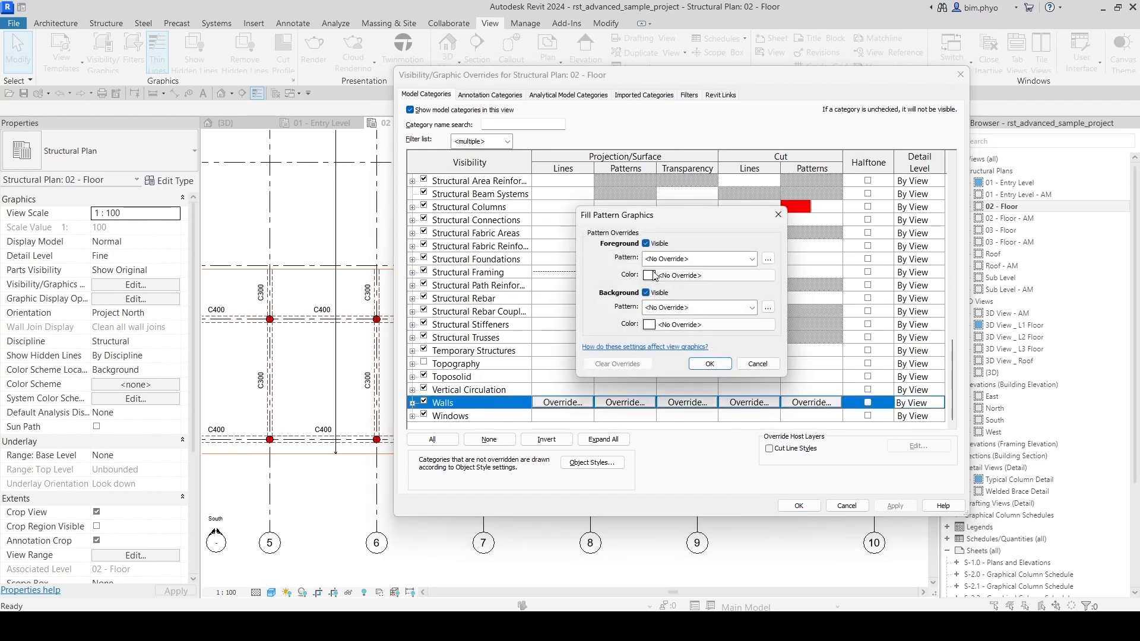
{"action": "left_click", "coordinate": [669, 259]}
{"action": "left_click", "coordinate": [677, 280]}
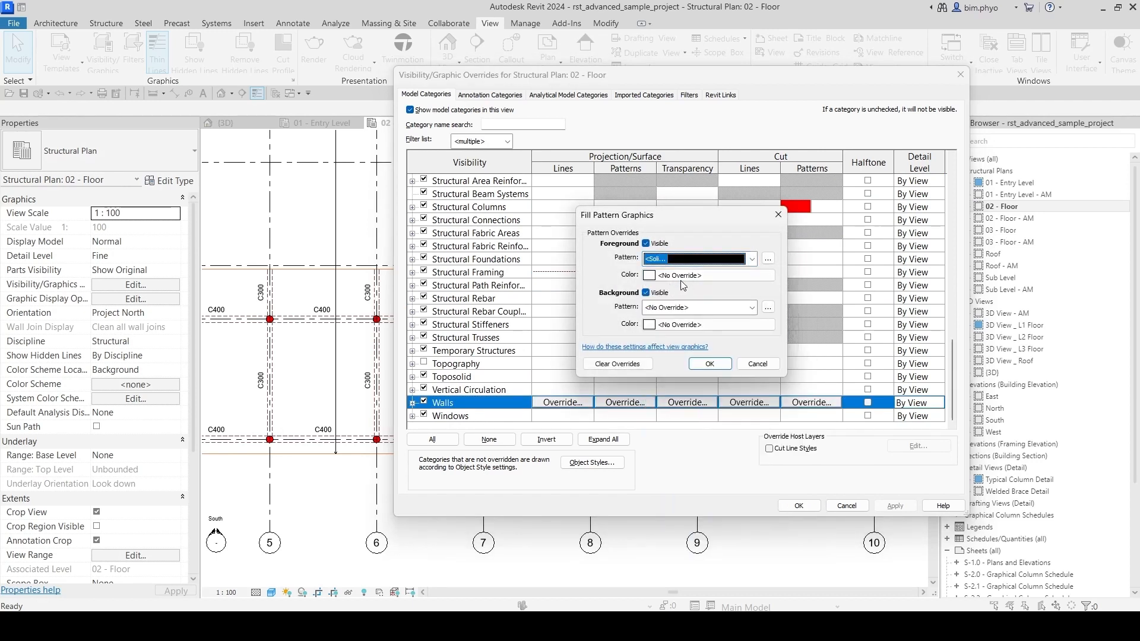
Step: Set the Walls cut foreground pattern colour to yellow (RAL 1026) and apply the view's graphic overrides
{"action": "left_click", "coordinate": [660, 276]}
{"action": "left_click", "coordinate": [589, 307]}
{"action": "left_click", "coordinate": [729, 399]}
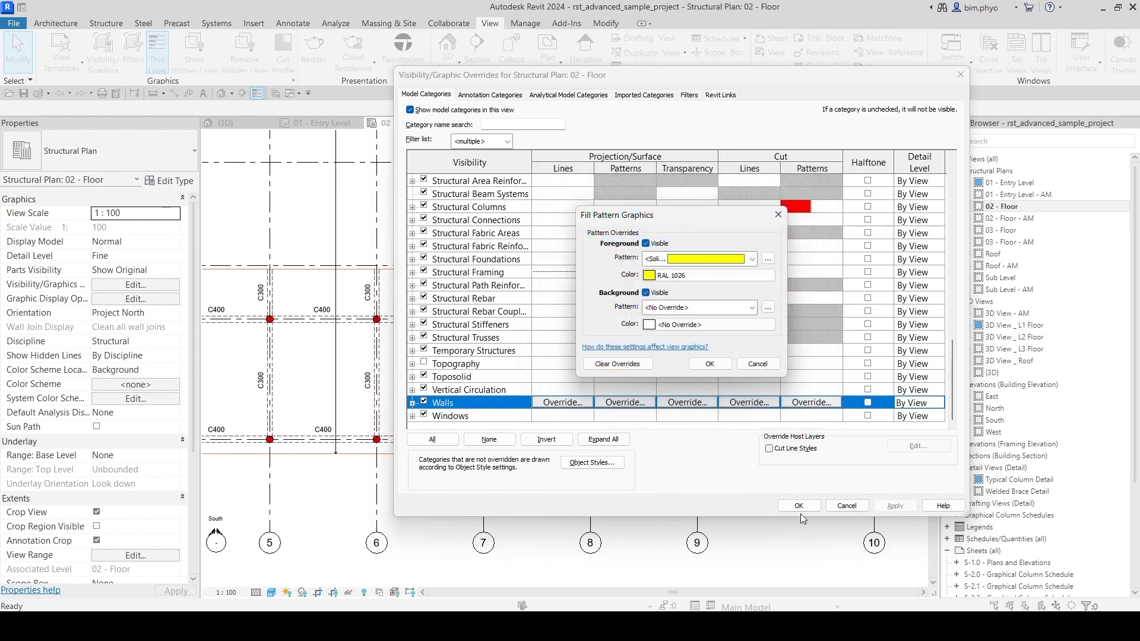
{"action": "left_click", "coordinate": [710, 364]}
{"action": "left_click", "coordinate": [799, 506]}
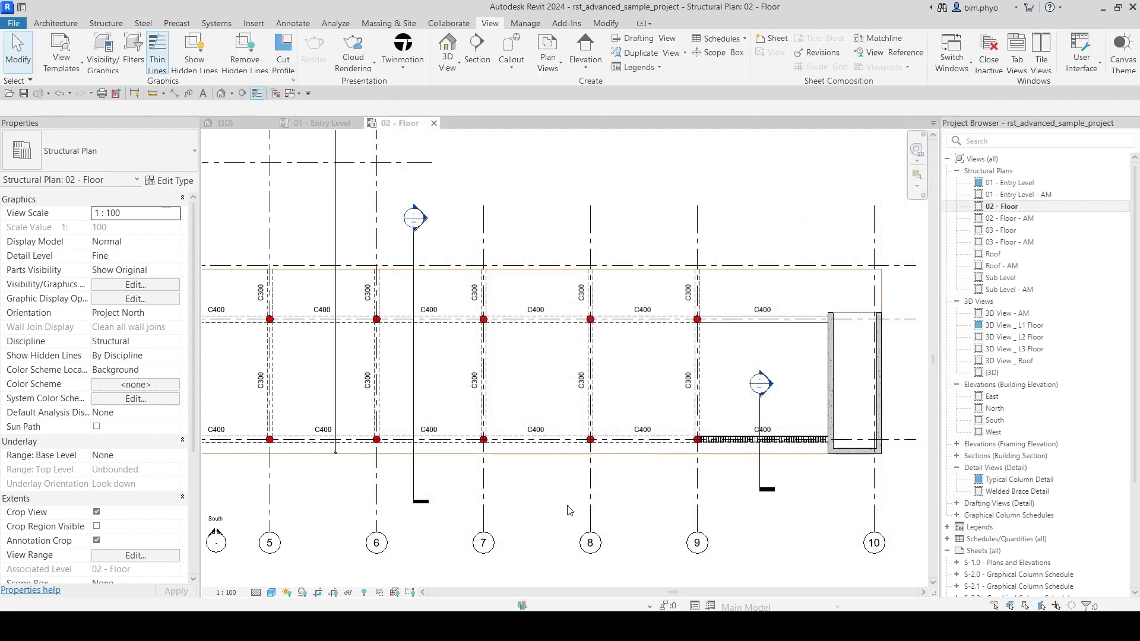
Step: Override the Structural Rebar projection line pattern with Hidden 1/8" in the view's visibility/graphic overrides
{"action": "middle_click_drag", "start_coordinate": [760, 491], "coordinate": [602, 492]}
{"action": "scroll", "coordinate": [600, 492], "scroll_direction": "up", "scroll_amount": 6}
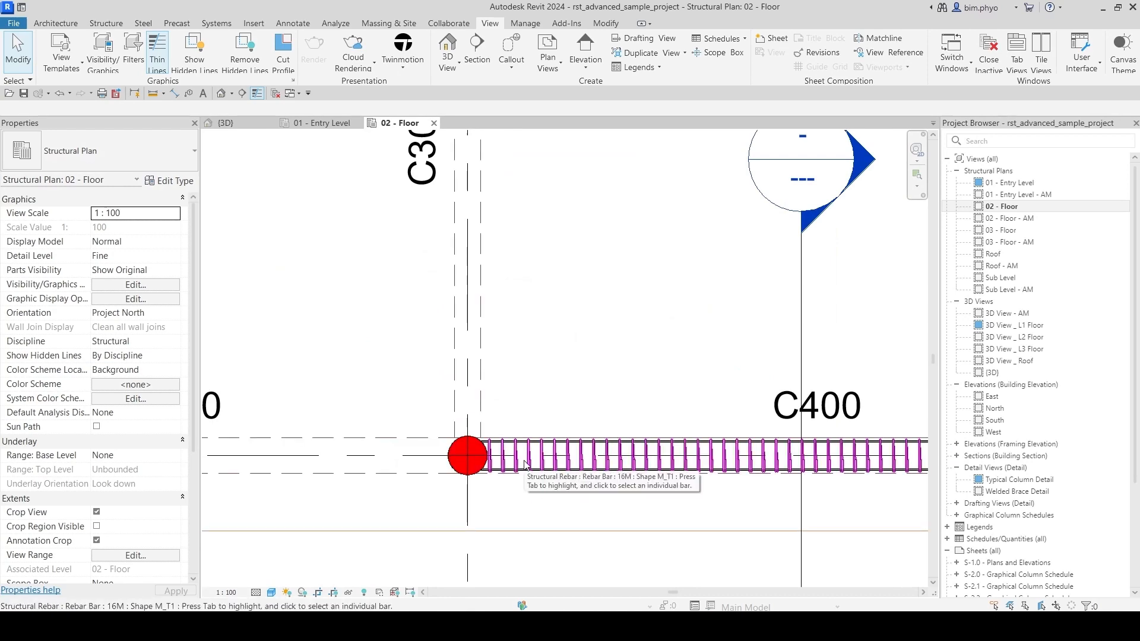
{"action": "key", "text": "v"}
{"action": "key", "text": "g"}
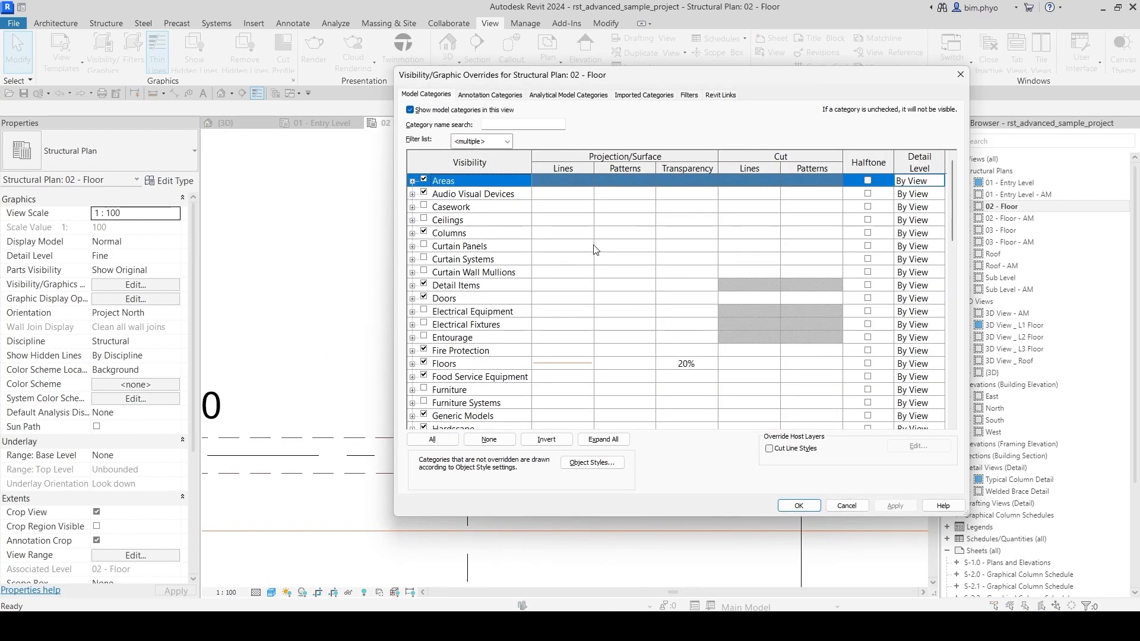
{"action": "scroll", "coordinate": [500, 300], "scroll_direction": "down", "scroll_amount": 12}
{"action": "scroll", "coordinate": [510, 318], "scroll_direction": "down", "scroll_amount": 2}
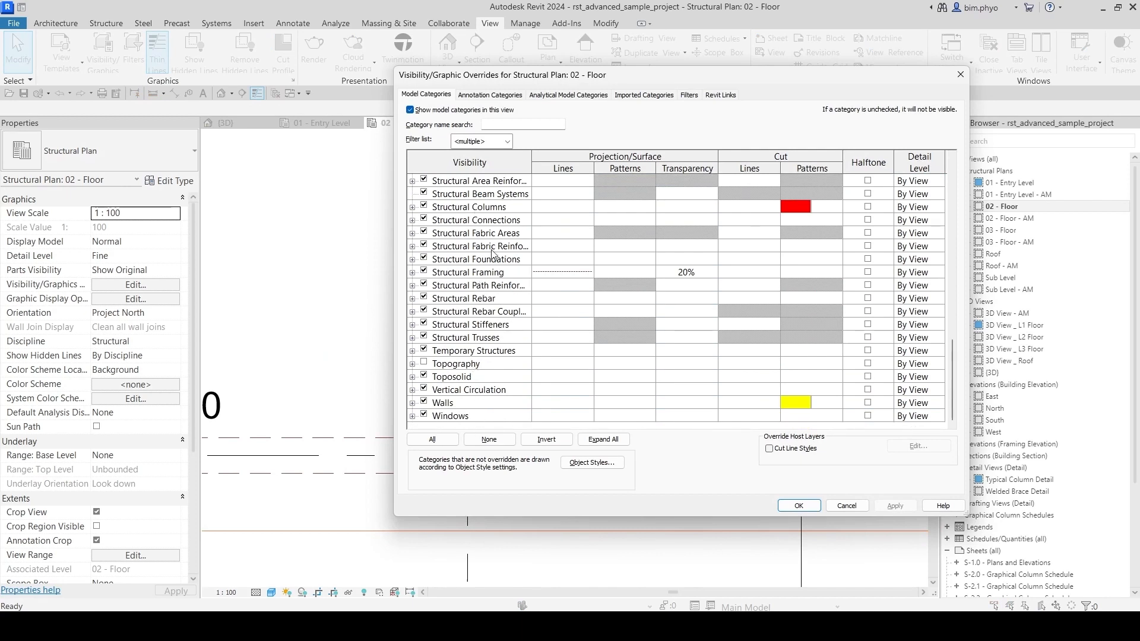
{"action": "left_click", "coordinate": [487, 298]}
{"action": "left_click", "coordinate": [563, 298]}
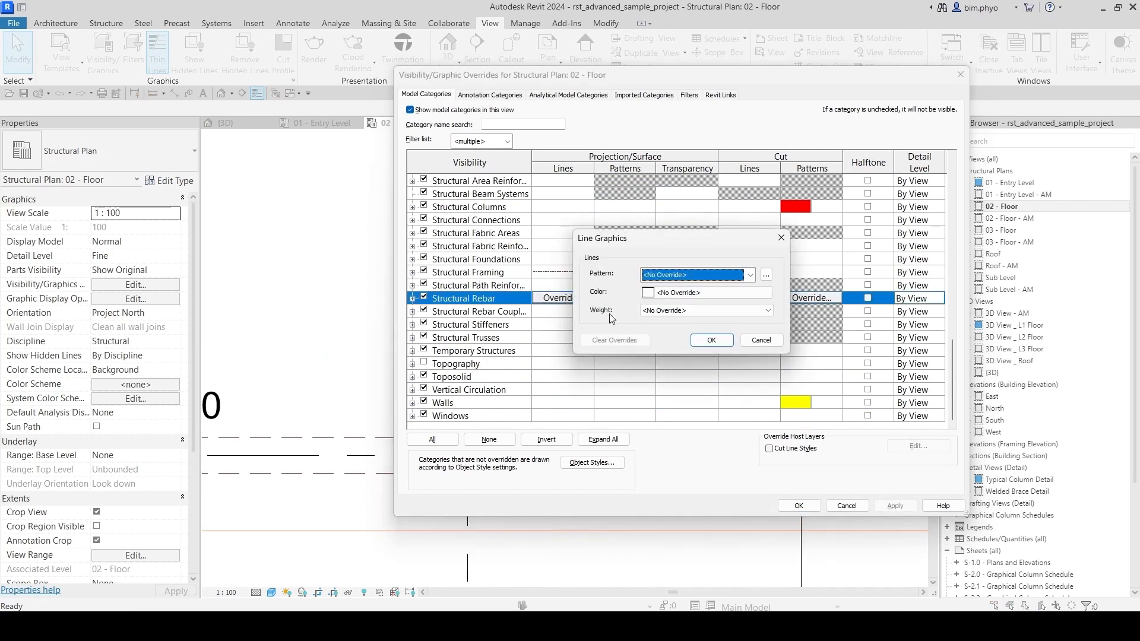
{"action": "left_click", "coordinate": [684, 273]}
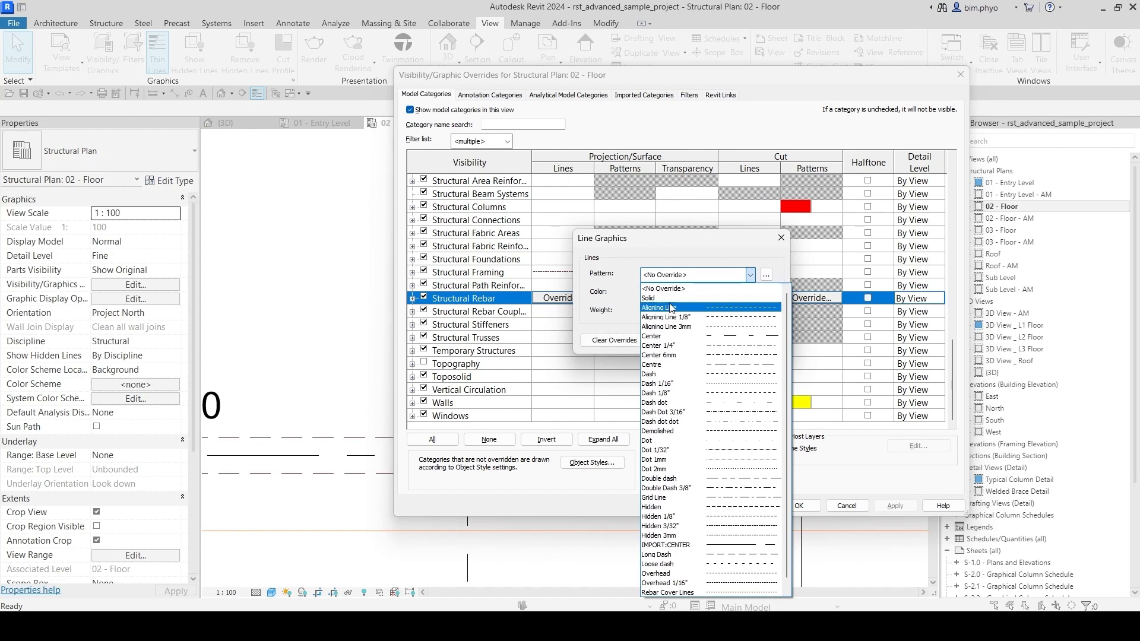
{"action": "left_click", "coordinate": [669, 517]}
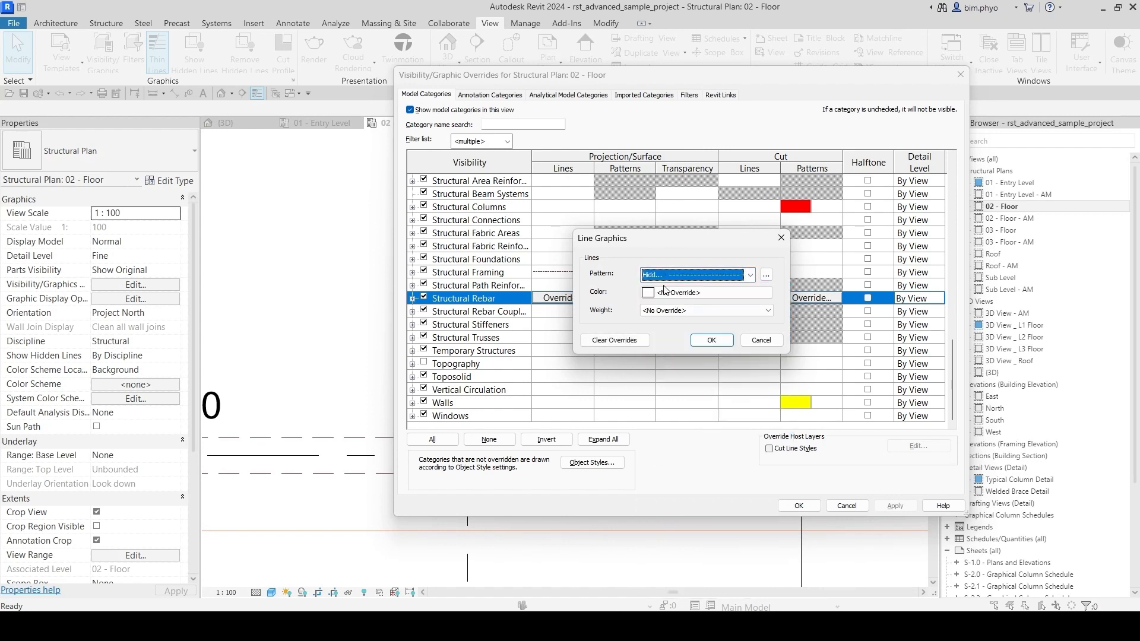
Step: Set the Structural Rebar projection line colour to green and apply the view's graphic overrides
{"action": "left_click", "coordinate": [664, 291]}
{"action": "left_click", "coordinate": [607, 308]}
{"action": "left_click", "coordinate": [726, 392]}
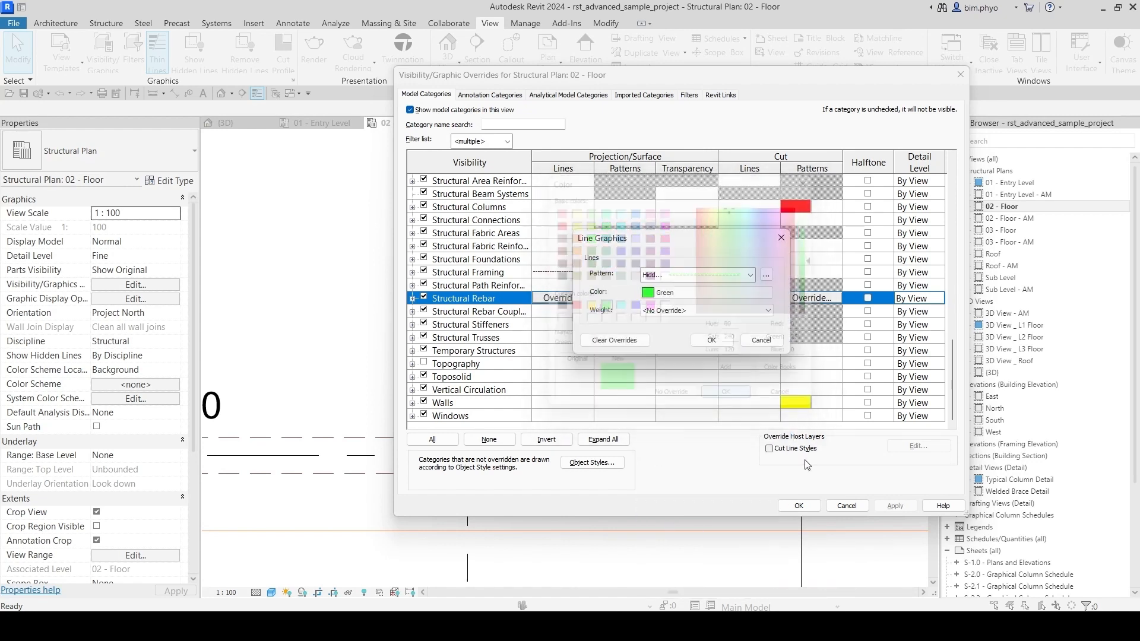
{"action": "left_click", "coordinate": [712, 340]}
{"action": "left_click", "coordinate": [800, 505]}
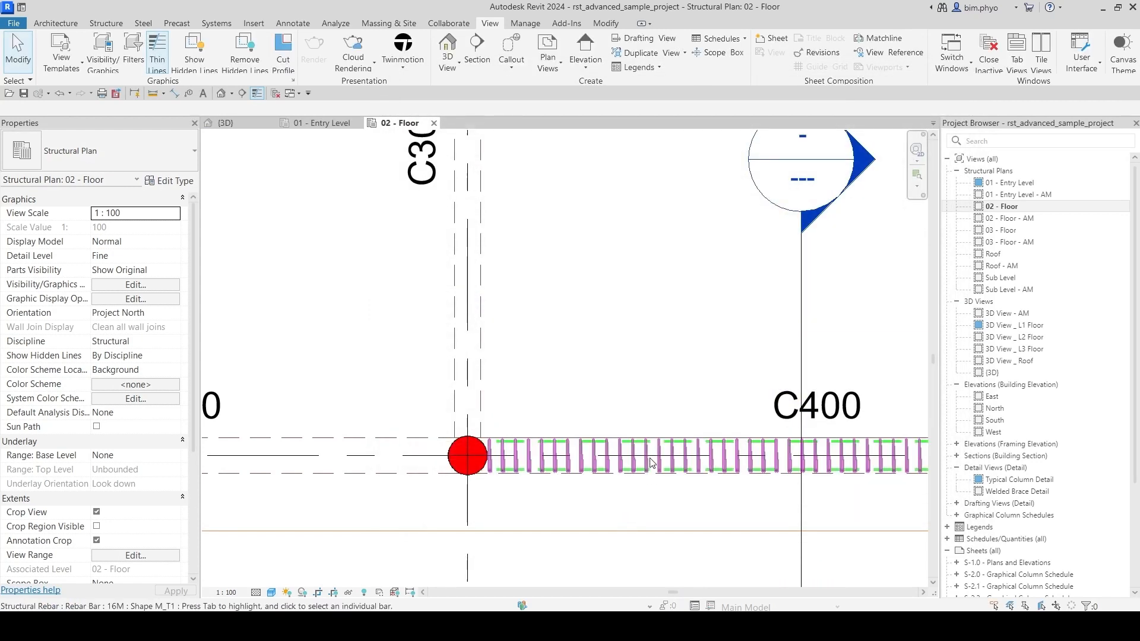
Step: Examine the rebar, column and beam graphics across the plan, selecting the C400 beam beside a column to inspect it
{"action": "scroll", "coordinate": [596, 469], "scroll_direction": "down", "scroll_amount": 3}
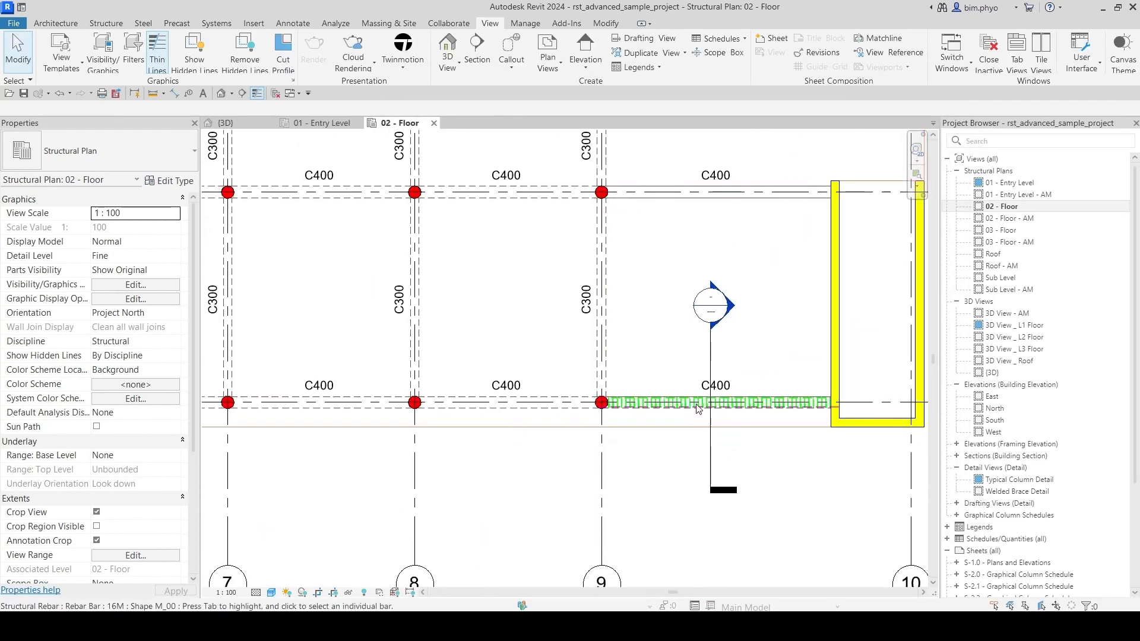
{"action": "middle_click_drag", "start_coordinate": [716, 408], "coordinate": [794, 473]}
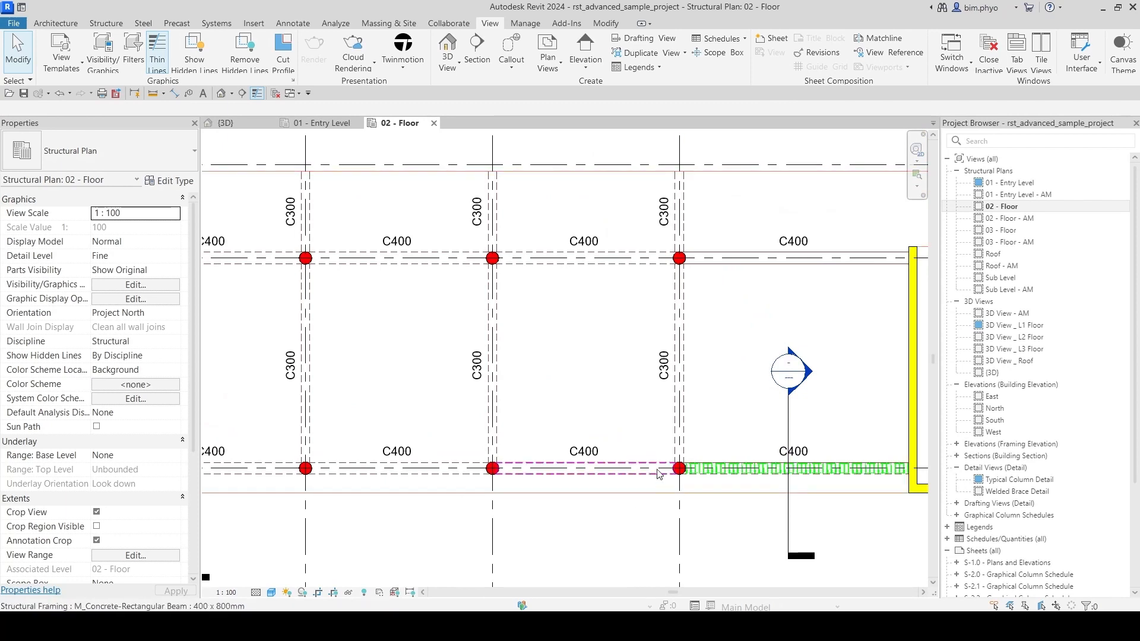
{"action": "scroll", "coordinate": [416, 427], "scroll_direction": "down", "scroll_amount": 1}
{"action": "middle_click_drag", "start_coordinate": [426, 424], "coordinate": [405, 483]}
{"action": "scroll", "coordinate": [701, 356], "scroll_direction": "up", "scroll_amount": 5}
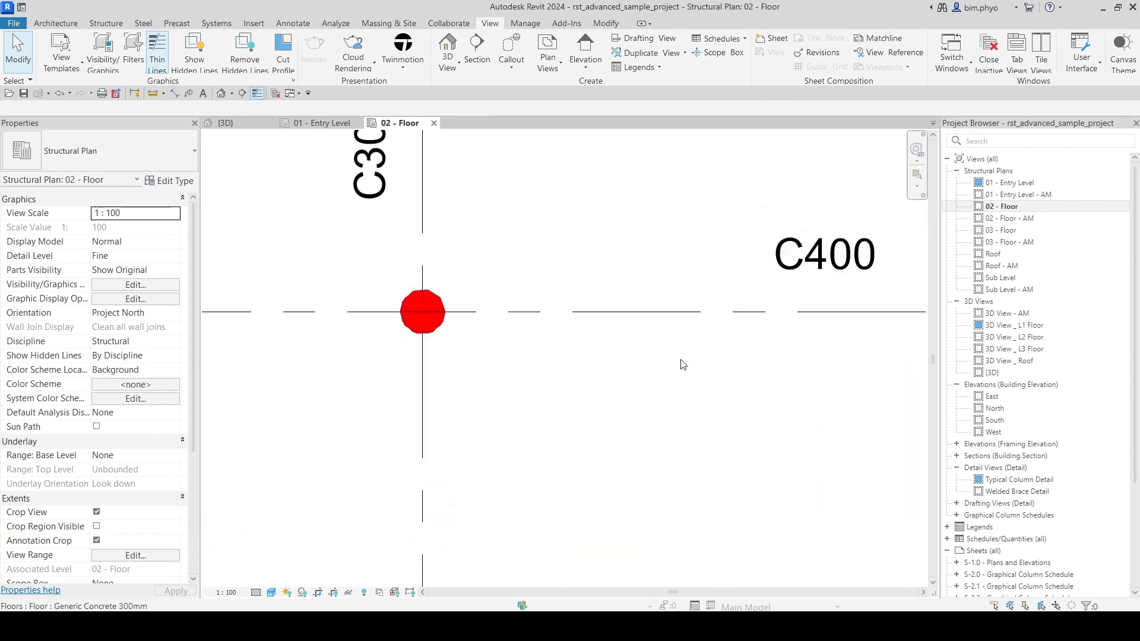
{"action": "left_click", "coordinate": [561, 333]}
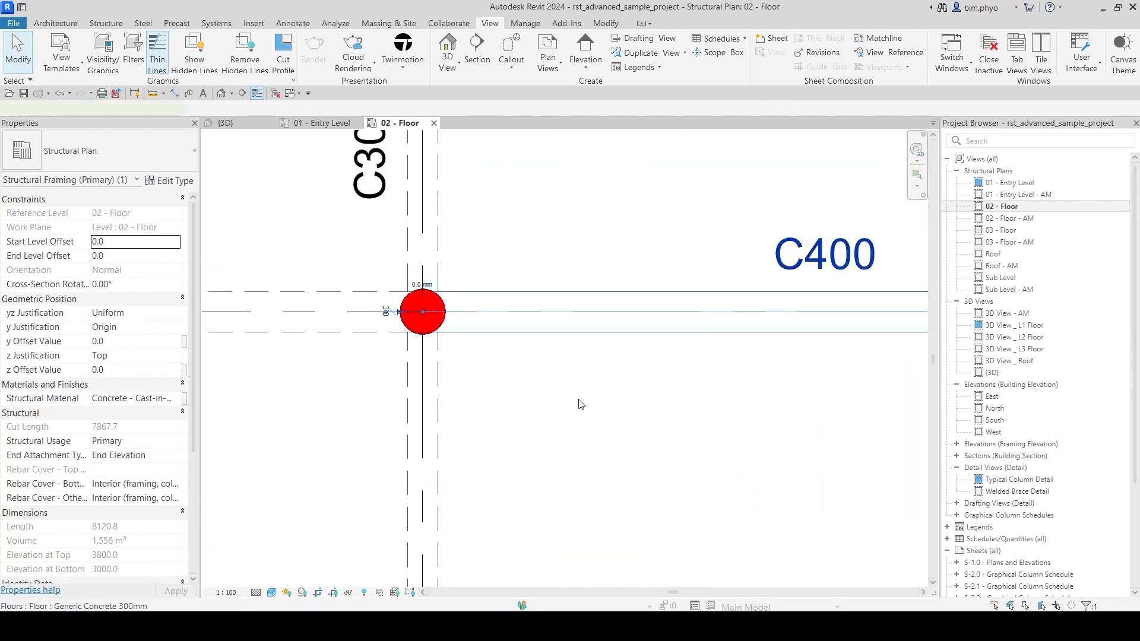
{"action": "scroll", "coordinate": [653, 332], "scroll_direction": "down", "scroll_amount": 5}
{"action": "middle_click_drag", "start_coordinate": [861, 463], "coordinate": [1138, 412]}
{"action": "left_click", "coordinate": [741, 273]}
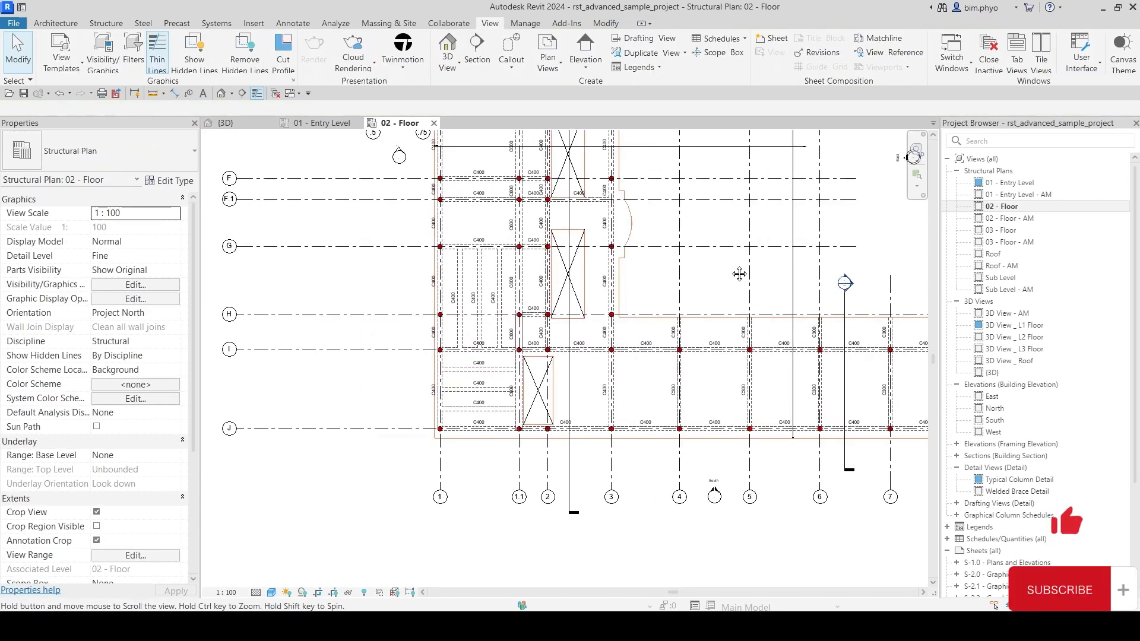
Step: Inspect the shaft opening between grids G and H by selecting its crossed opening-cut lines, leaving it unmodified
{"action": "middle_click_drag", "start_coordinate": [741, 273], "coordinate": [711, 362]}
{"action": "scroll", "coordinate": [588, 325], "scroll_direction": "up", "scroll_amount": 5}
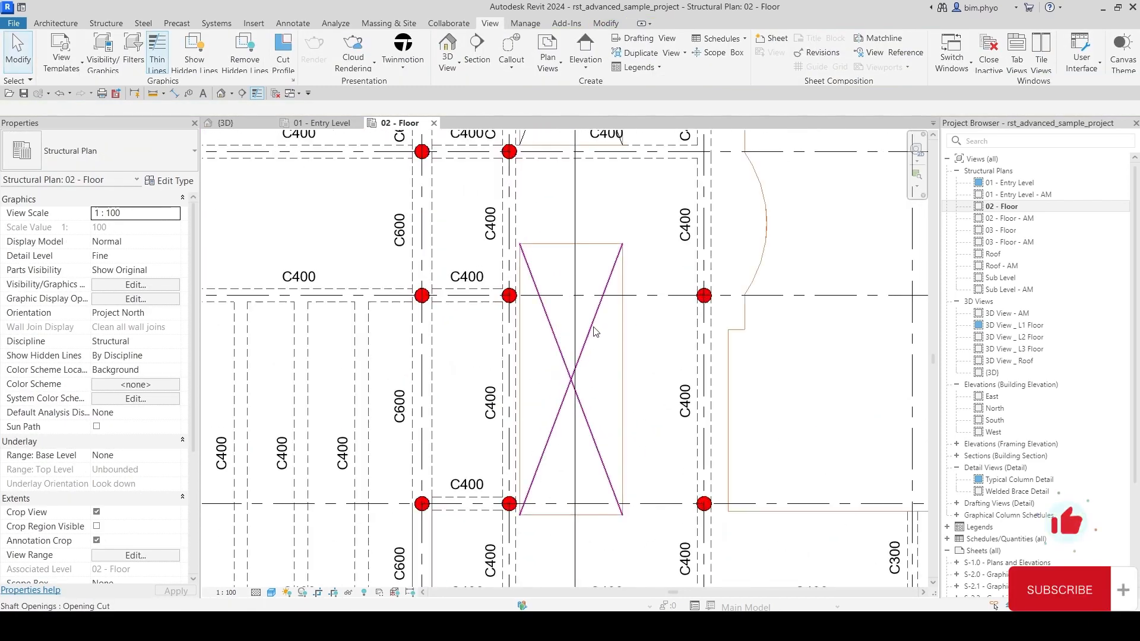
{"action": "left_click", "coordinate": [593, 325]}
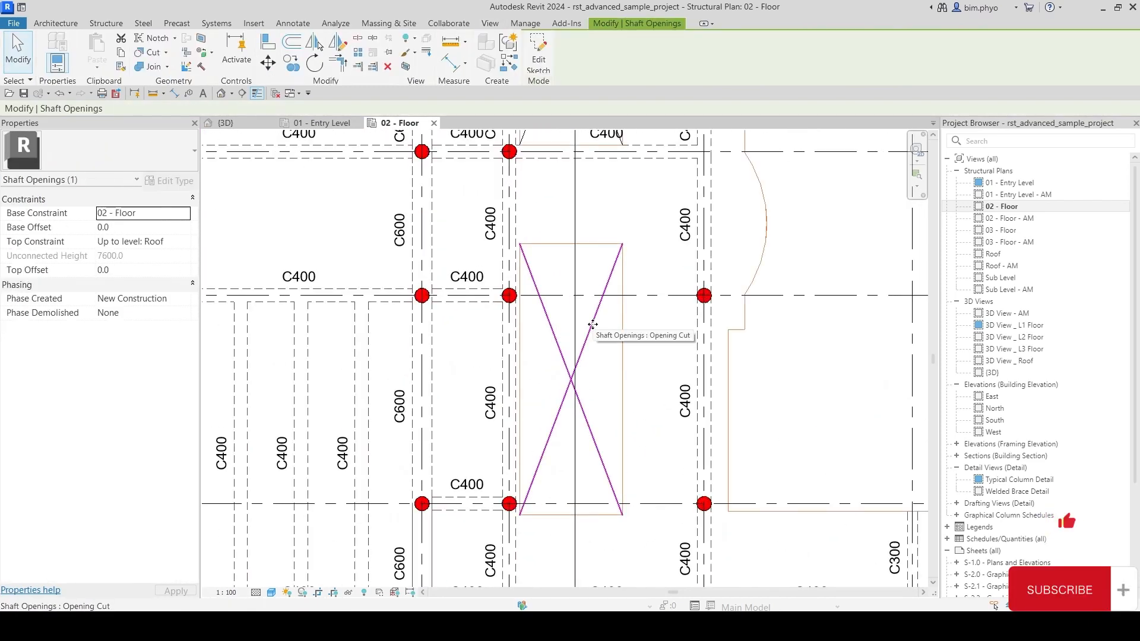
{"action": "scroll", "coordinate": [592, 325], "scroll_direction": "down", "scroll_amount": 5}
{"action": "right_click", "coordinate": [588, 330]}
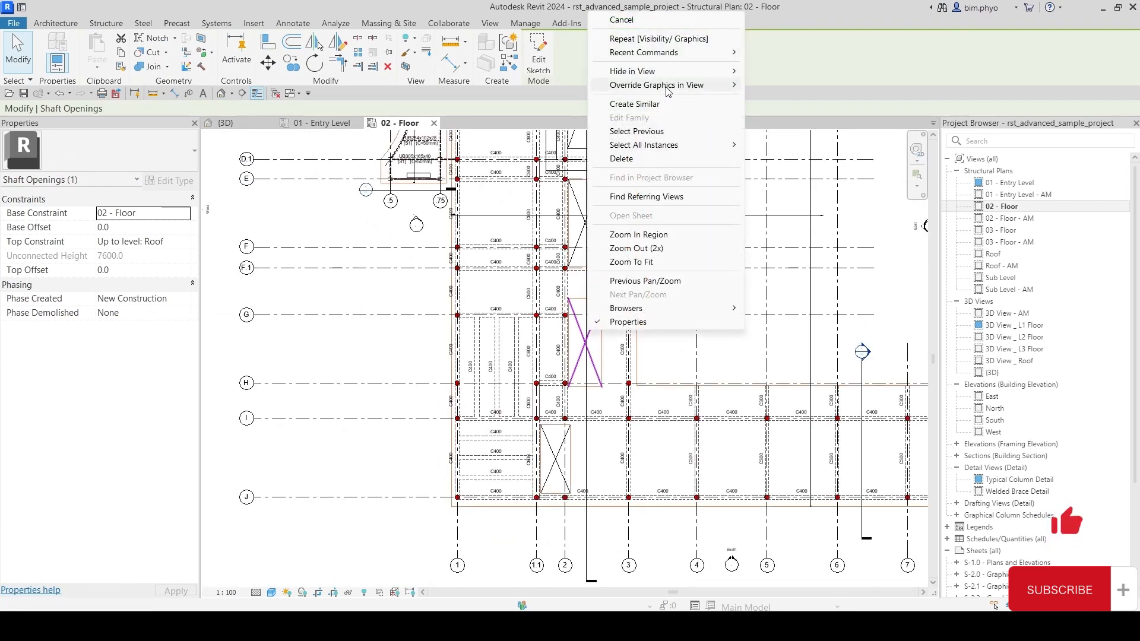
{"action": "key", "text": "Escape"}
{"action": "key", "text": "Escape"}
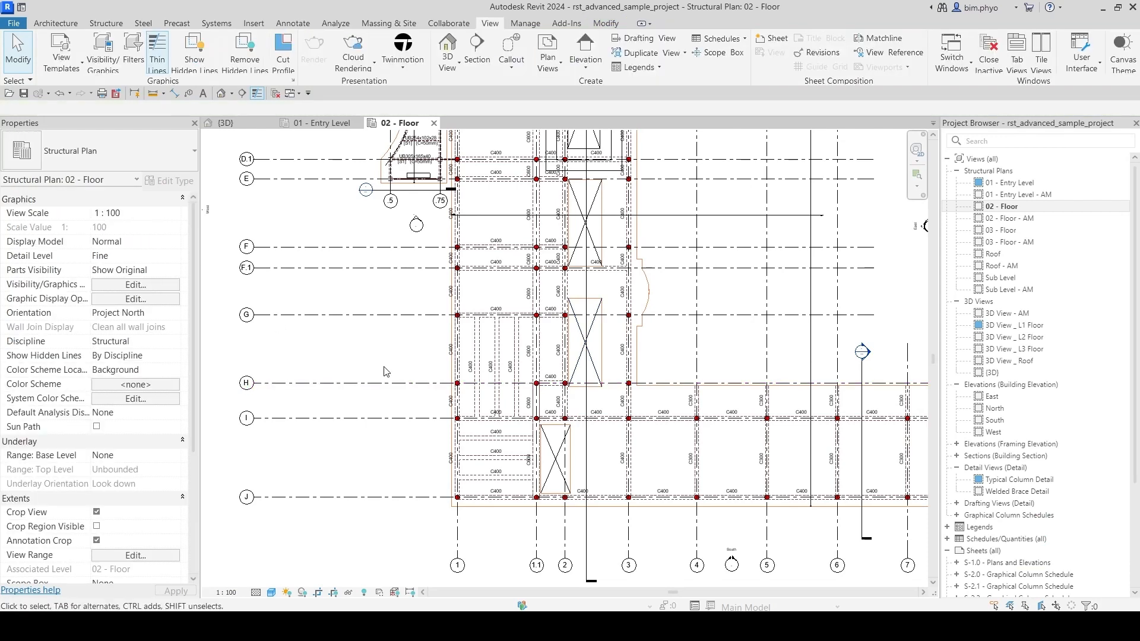
Step: Override the Shaft Openings projection line pattern with Aligning Line in the view's visibility/graphic overrides
{"action": "key", "text": "v"}
{"action": "key", "text": "g"}
{"action": "key", "text": "s"}
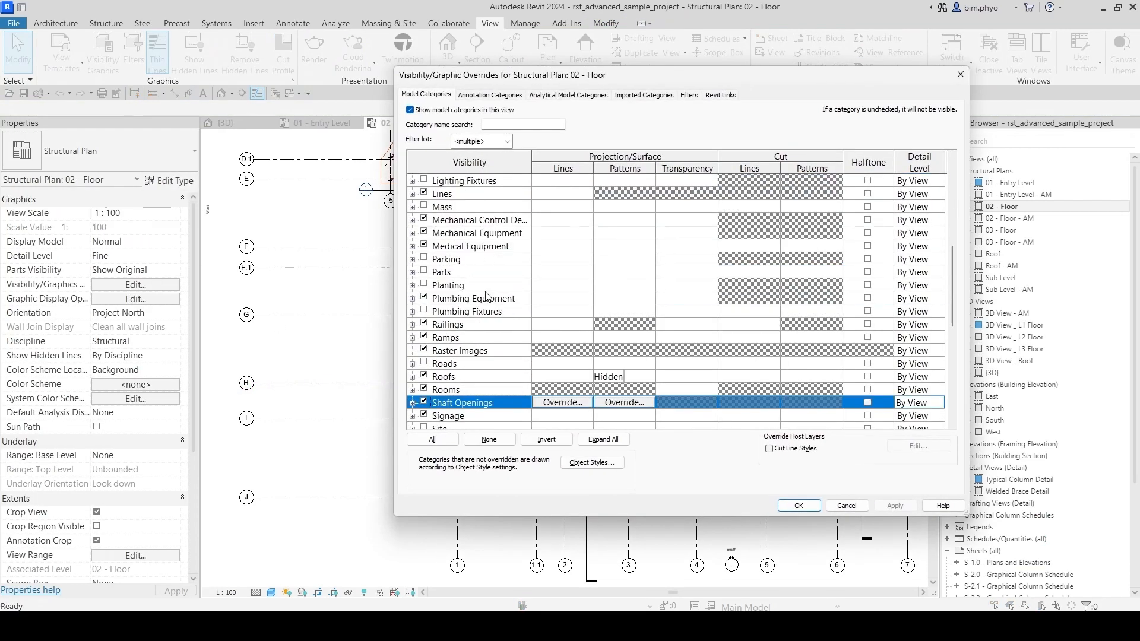
{"action": "scroll", "coordinate": [476, 408], "scroll_direction": "down", "scroll_amount": 2}
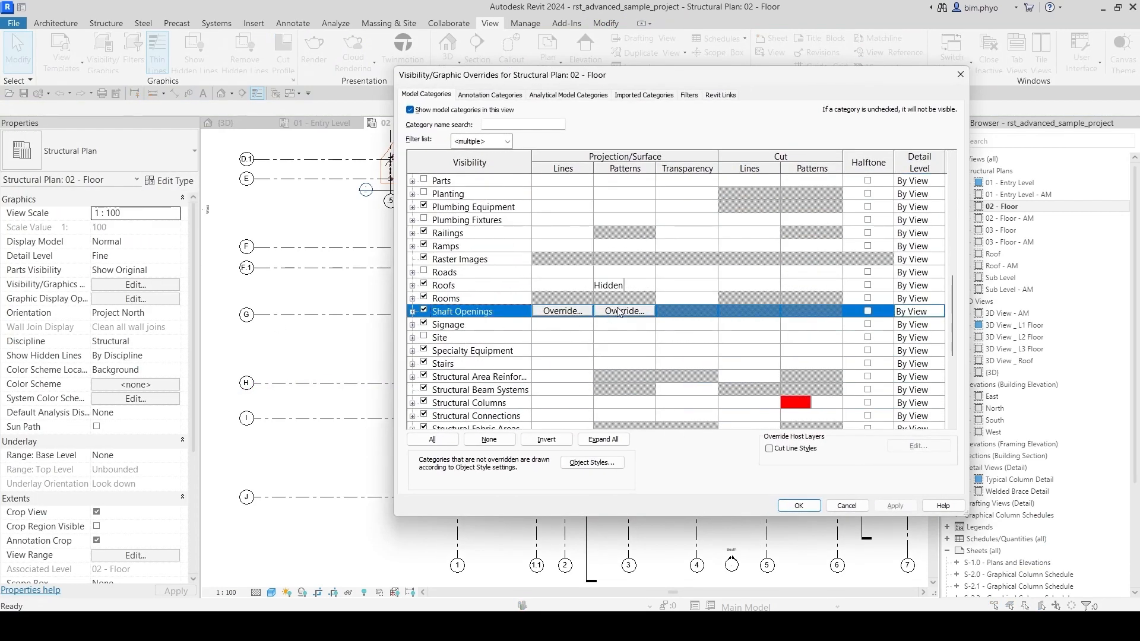
{"action": "left_click", "coordinate": [591, 312]}
{"action": "left_click", "coordinate": [673, 277]}
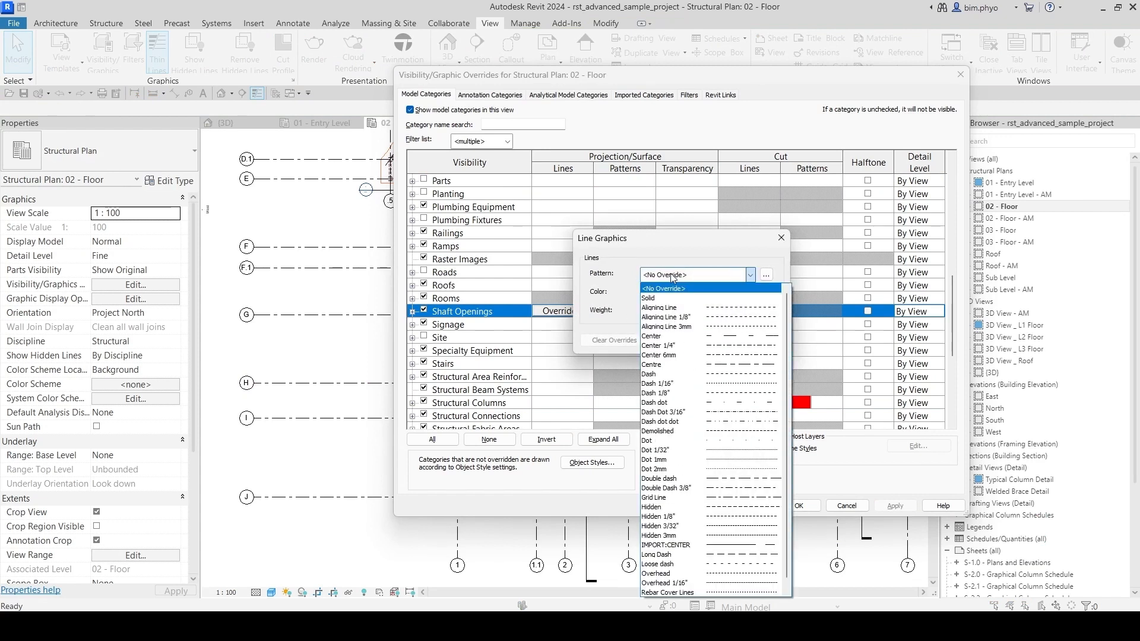
{"action": "left_click", "coordinate": [666, 307]}
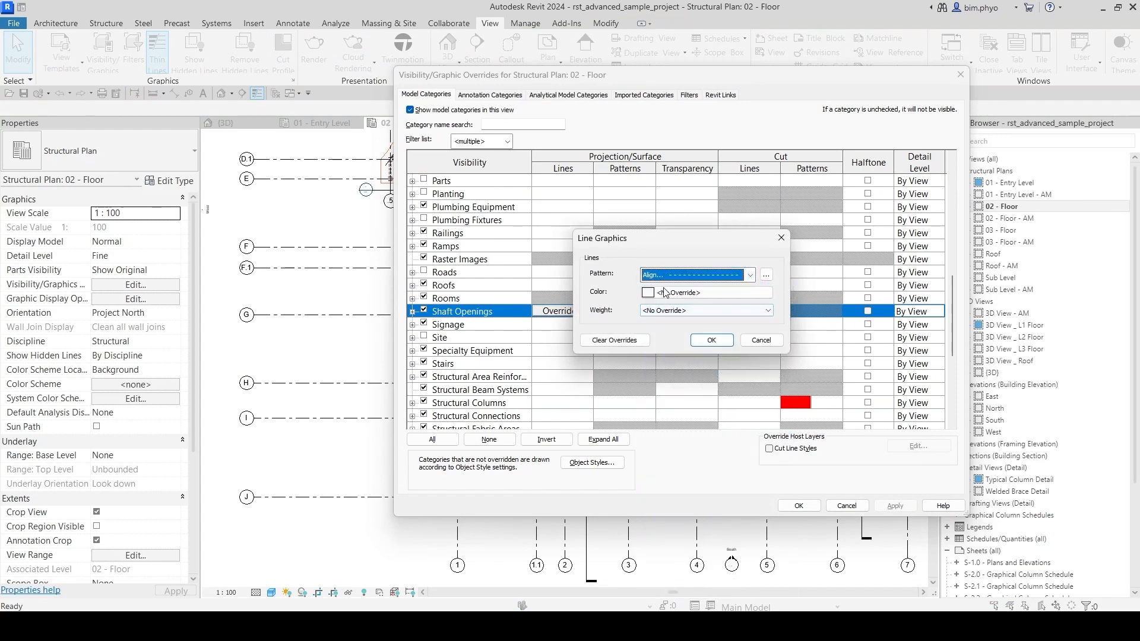
Step: Set the Shaft Openings projection line colour to cyan and apply the view's graphic overrides
{"action": "left_click", "coordinate": [665, 292]}
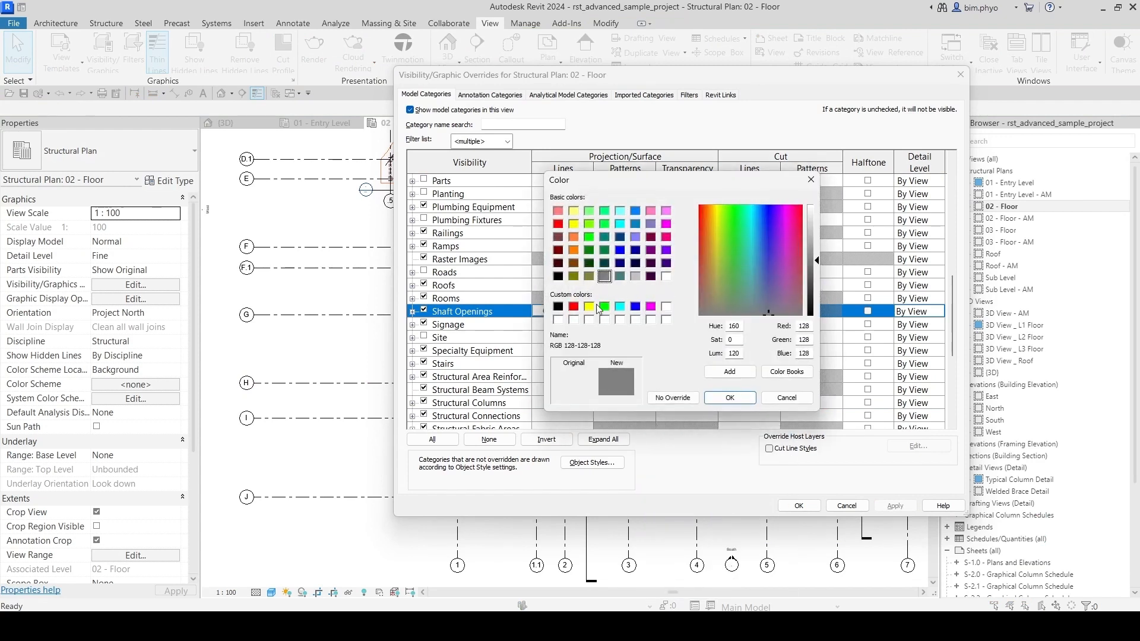
{"action": "left_click", "coordinate": [620, 307]}
{"action": "left_click", "coordinate": [726, 403]}
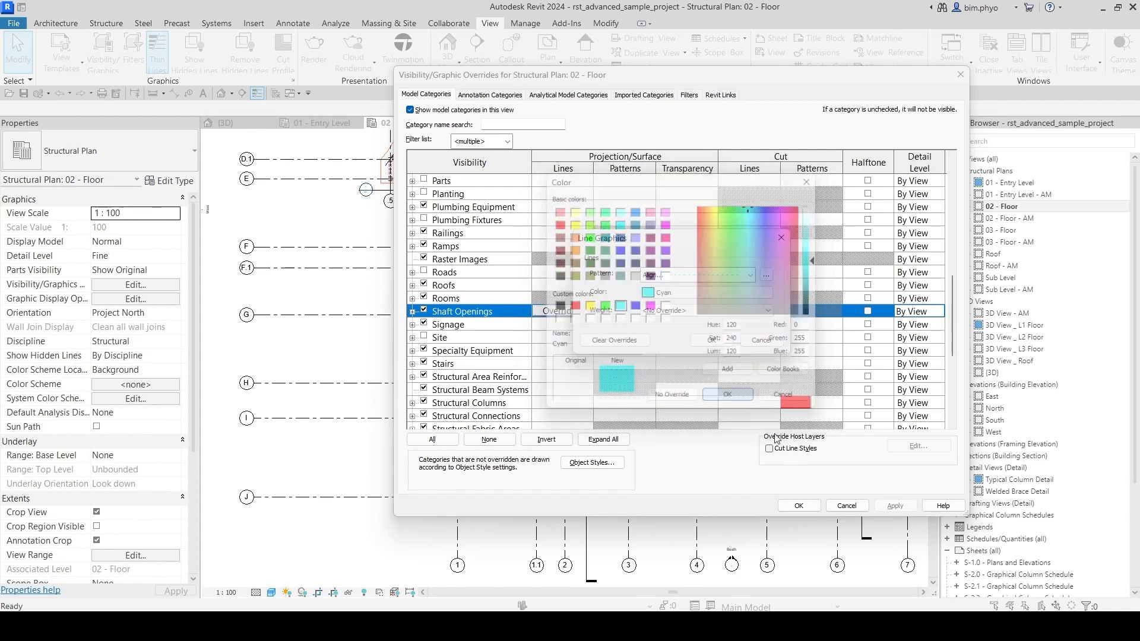
{"action": "left_click", "coordinate": [711, 340]}
{"action": "left_click", "coordinate": [895, 506]}
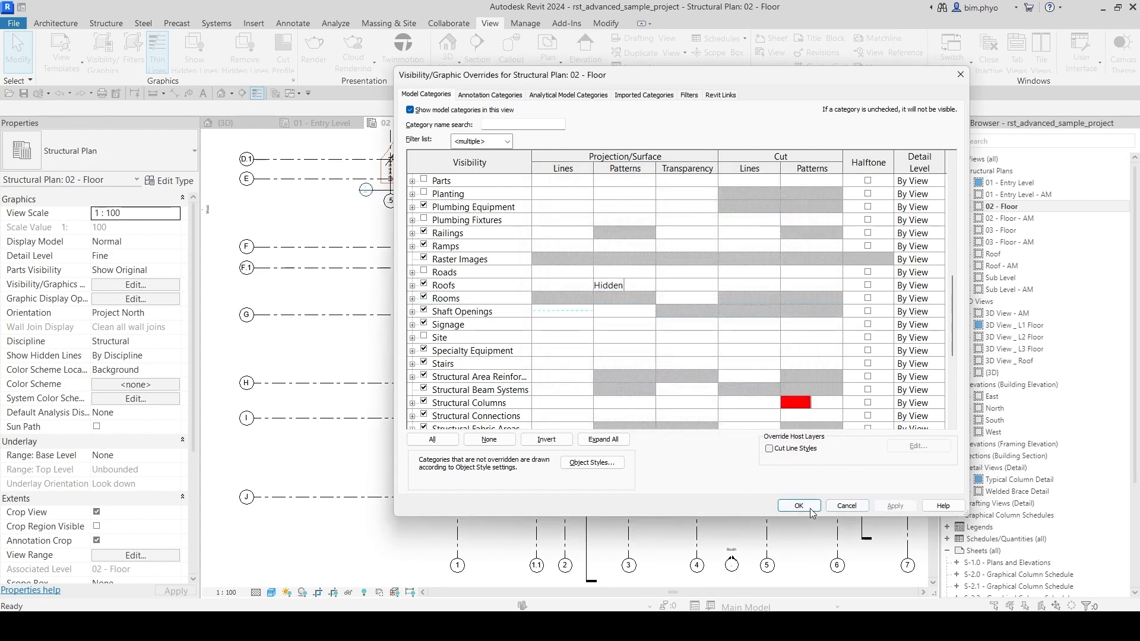
{"action": "left_click", "coordinate": [799, 505]}
Step: Examine the shaft opening graphics, the steel framing at the curved canopy and the neighbouring concrete beams in the plan
{"action": "scroll", "coordinate": [585, 328], "scroll_direction": "up", "scroll_amount": 2}
{"action": "scroll", "coordinate": [585, 329], "scroll_direction": "up", "scroll_amount": 4}
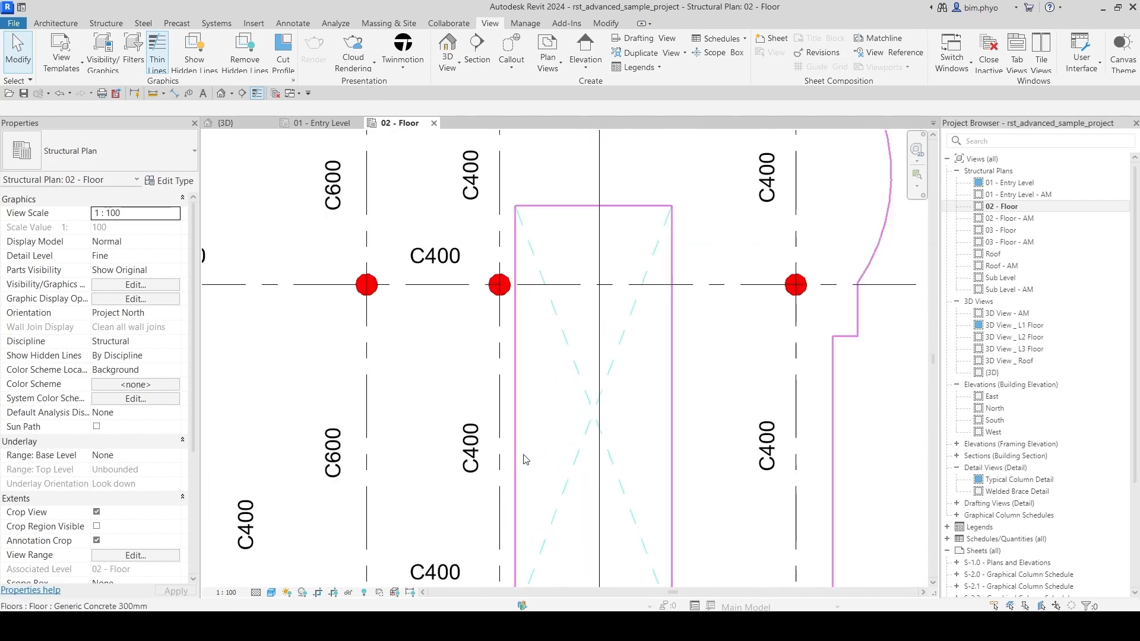
{"action": "scroll", "coordinate": [635, 337], "scroll_direction": "down", "scroll_amount": 3}
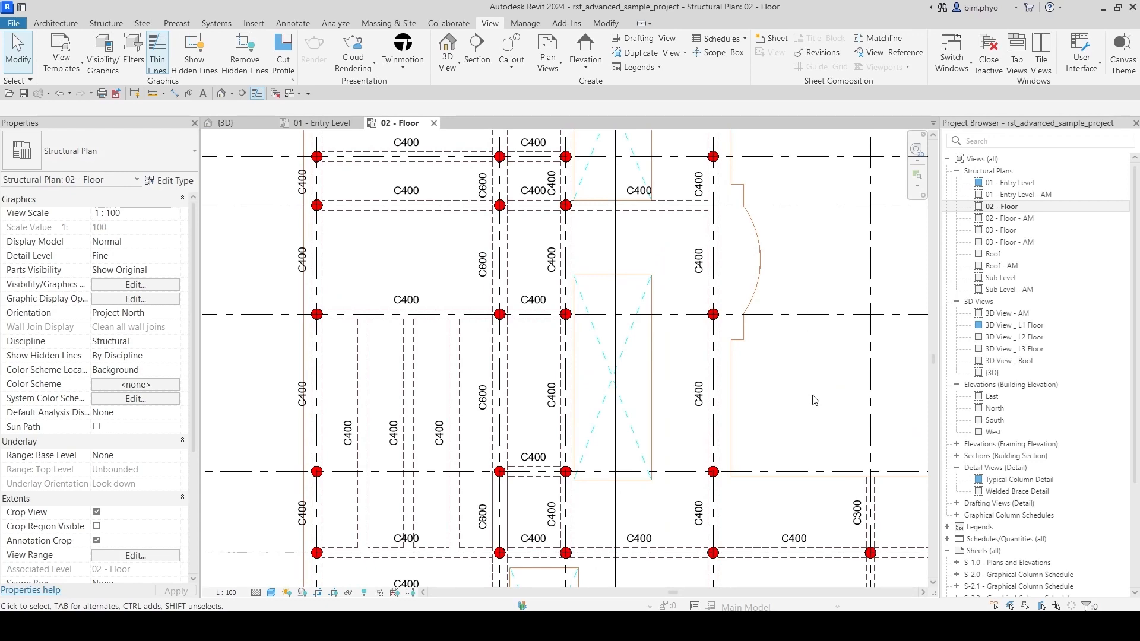
{"action": "scroll", "coordinate": [758, 382], "scroll_direction": "down", "scroll_amount": 4}
{"action": "scroll", "coordinate": [396, 362], "scroll_direction": "up", "scroll_amount": 3}
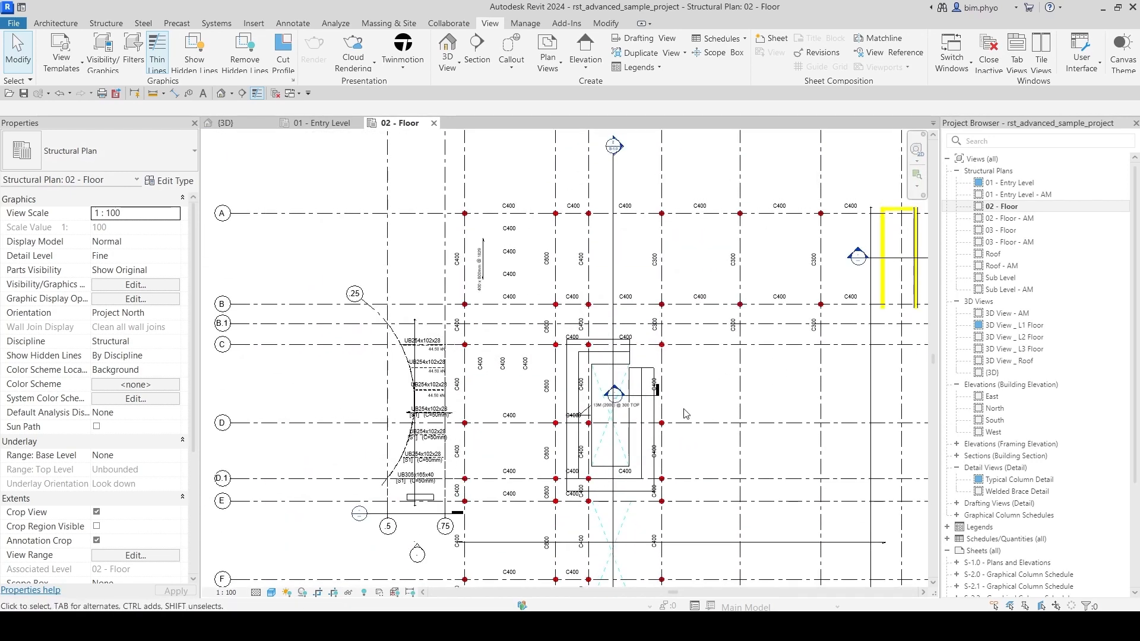
{"action": "scroll", "coordinate": [397, 362], "scroll_direction": "up", "scroll_amount": 6}
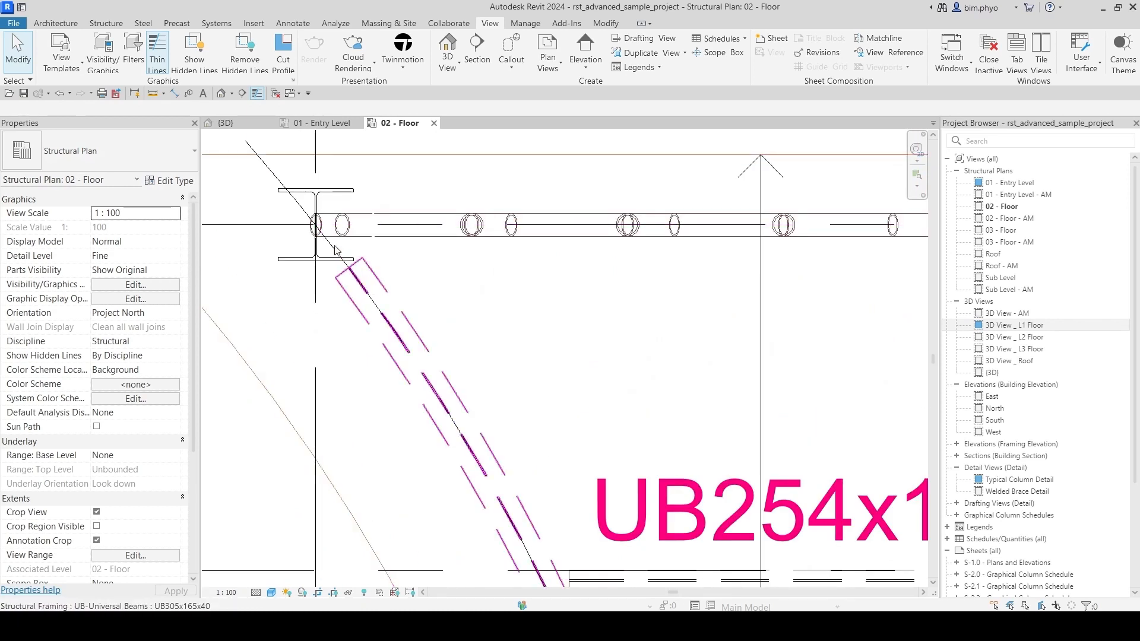
{"action": "scroll", "coordinate": [324, 241], "scroll_direction": "up", "scroll_amount": 3}
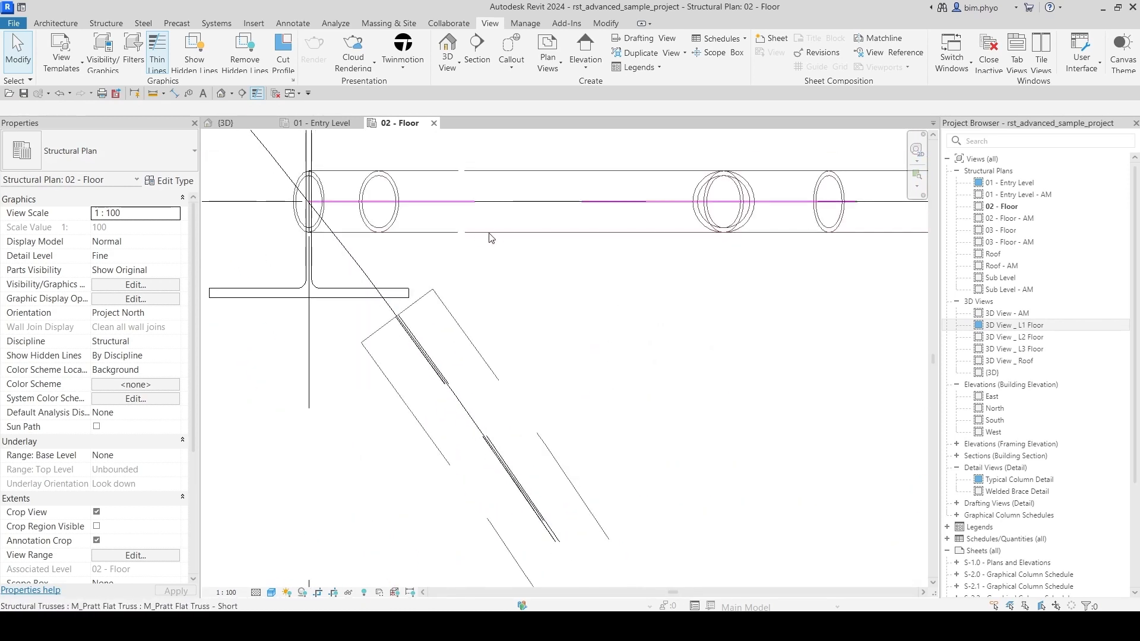
{"action": "scroll", "coordinate": [458, 252], "scroll_direction": "down", "scroll_amount": 3}
{"action": "middle_click_drag", "start_coordinate": [652, 265], "coordinate": [133, 285]}
{"action": "scroll", "coordinate": [402, 289], "scroll_direction": "down", "scroll_amount": 4}
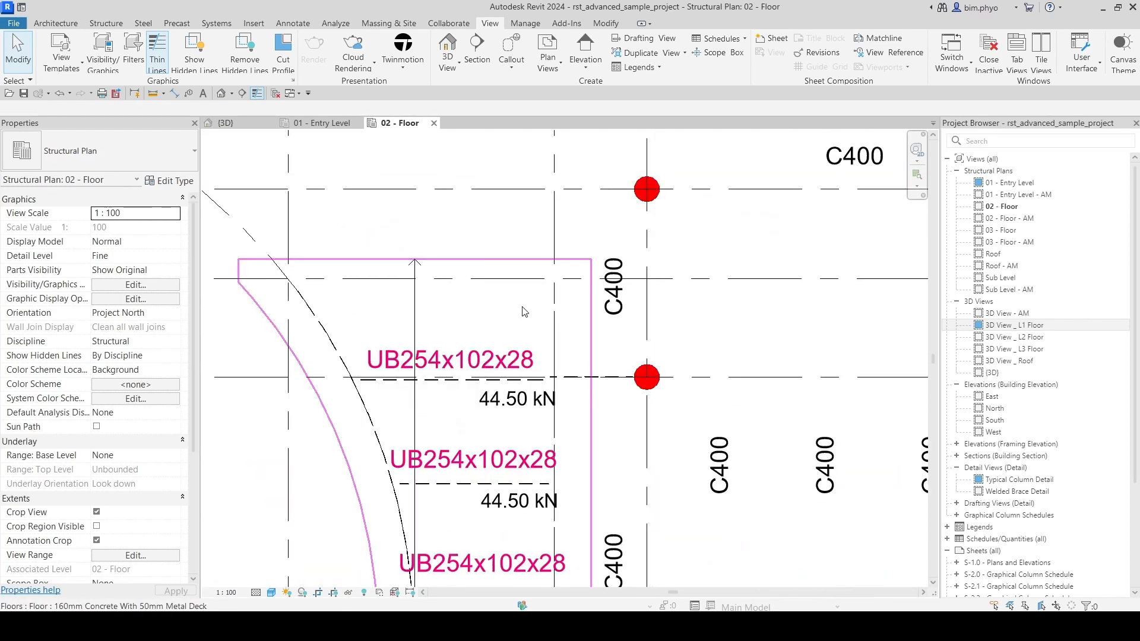
{"action": "middle_click_drag", "start_coordinate": [898, 377], "coordinate": [584, 361]}
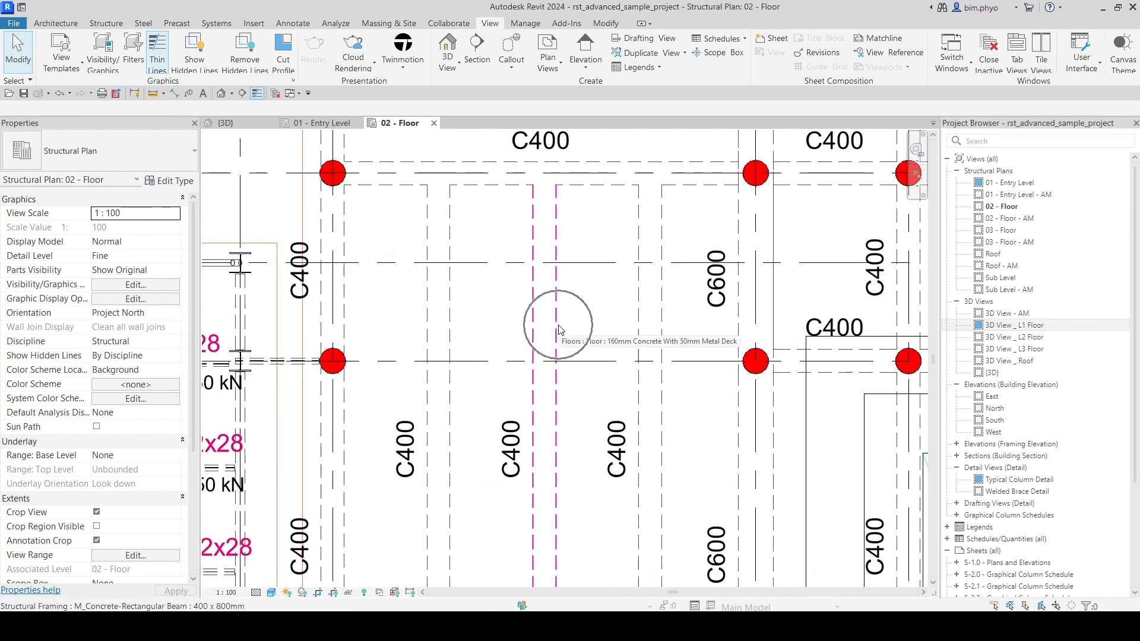
Step: Set the Structural Framing projection line colour to blue (RGB 000-128-255) and apply the view's graphic overrides
{"action": "key", "text": "g"}
{"action": "left_click", "coordinate": [454, 324]}
{"action": "scroll", "coordinate": [475, 333], "scroll_direction": "down", "scroll_amount": 2}
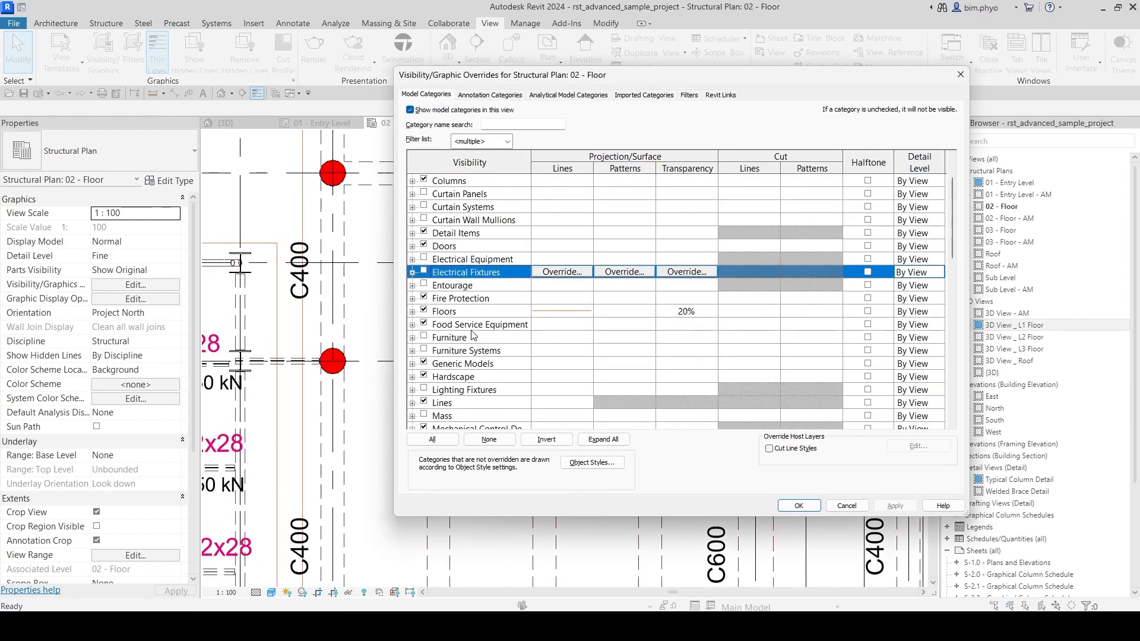
{"action": "key", "text": "s"}
{"action": "scroll", "coordinate": [490, 324], "scroll_direction": "down", "scroll_amount": 4}
{"action": "scroll", "coordinate": [492, 329], "scroll_direction": "down", "scroll_amount": 4}
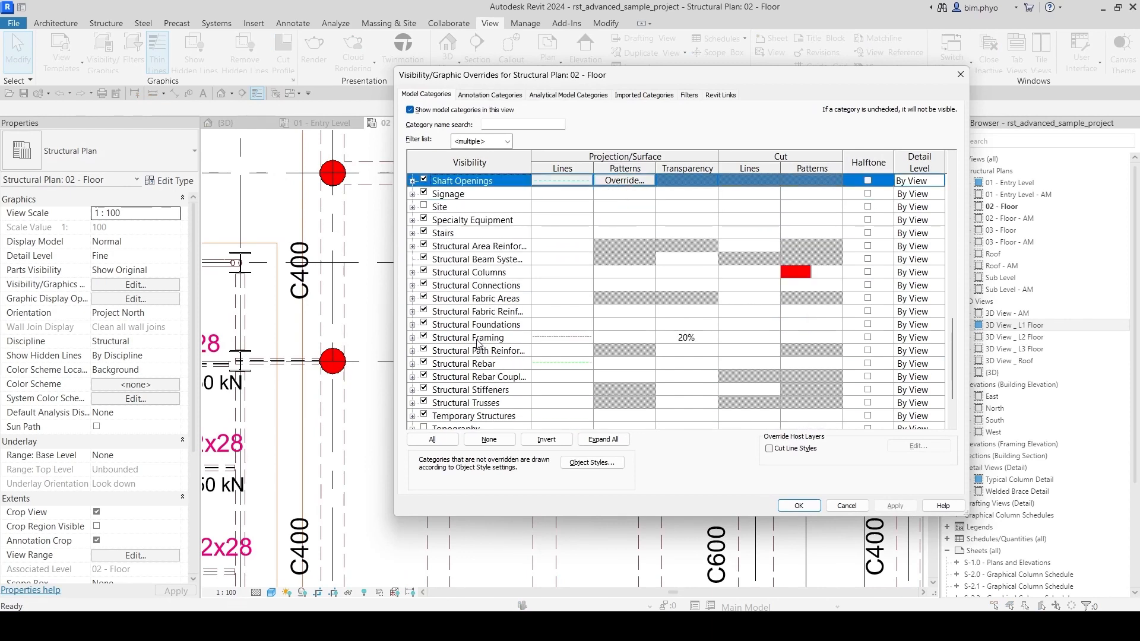
{"action": "left_click", "coordinate": [476, 341]}
{"action": "left_click", "coordinate": [562, 337]}
{"action": "left_click", "coordinate": [683, 296]}
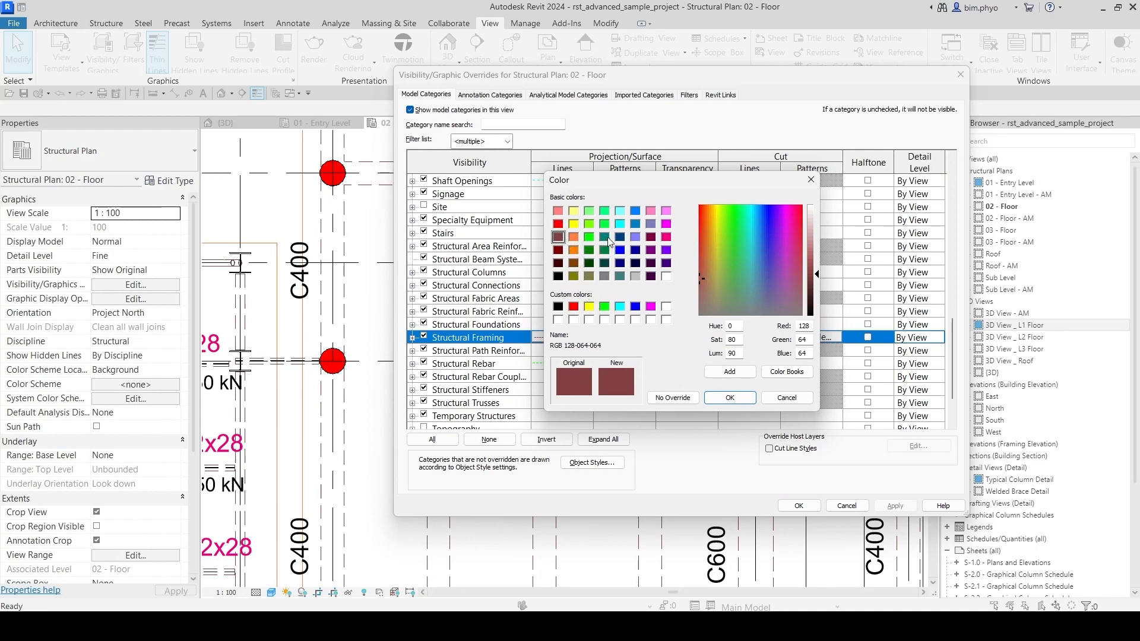
{"action": "left_click", "coordinate": [590, 251]}
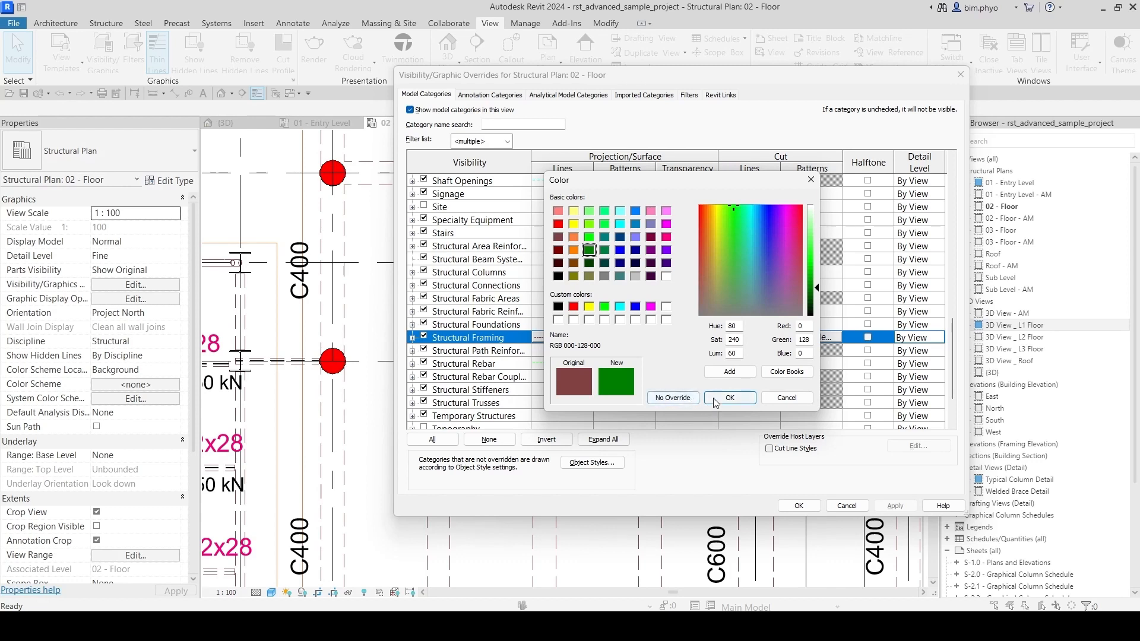
{"action": "left_click", "coordinate": [621, 264]}
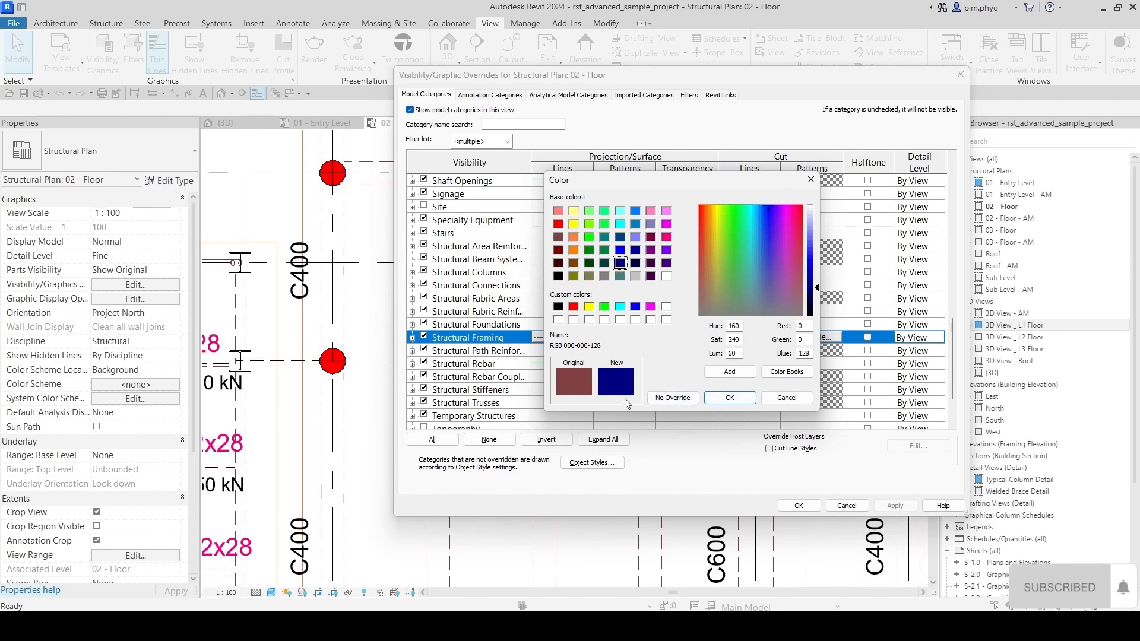
{"action": "left_click", "coordinate": [635, 210]}
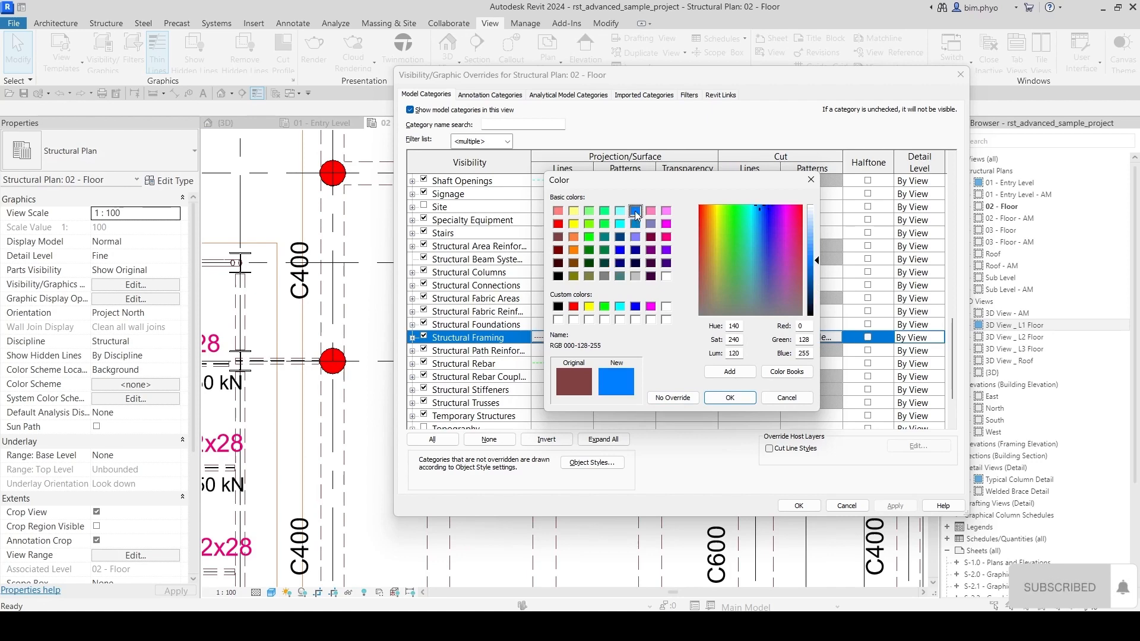
{"action": "left_click", "coordinate": [730, 397]}
{"action": "left_click", "coordinate": [715, 341]}
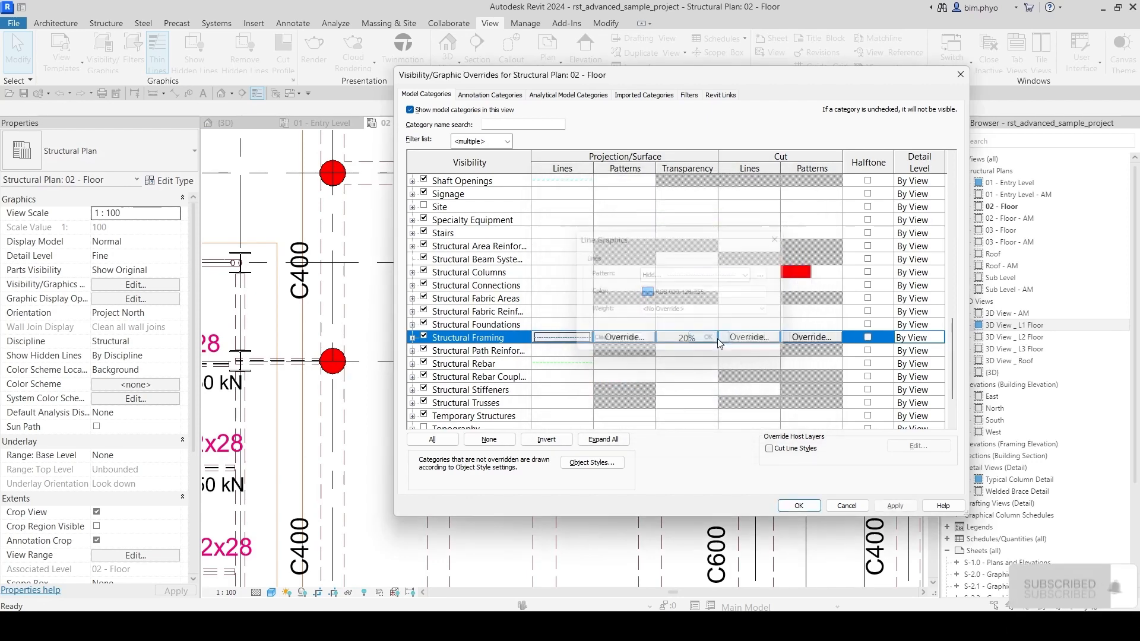
{"action": "left_click", "coordinate": [800, 506]}
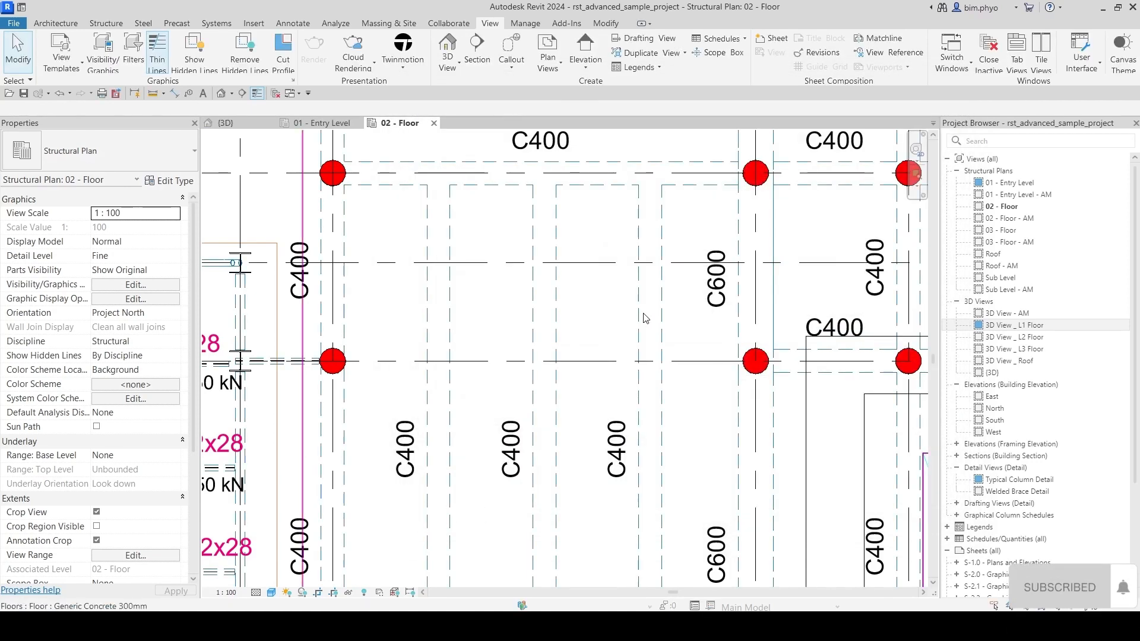
Step: Examine the framing line colours across the plan and select a steel canopy column at grid .5 to inspect it
{"action": "scroll", "coordinate": [612, 315], "scroll_direction": "down", "scroll_amount": 6}
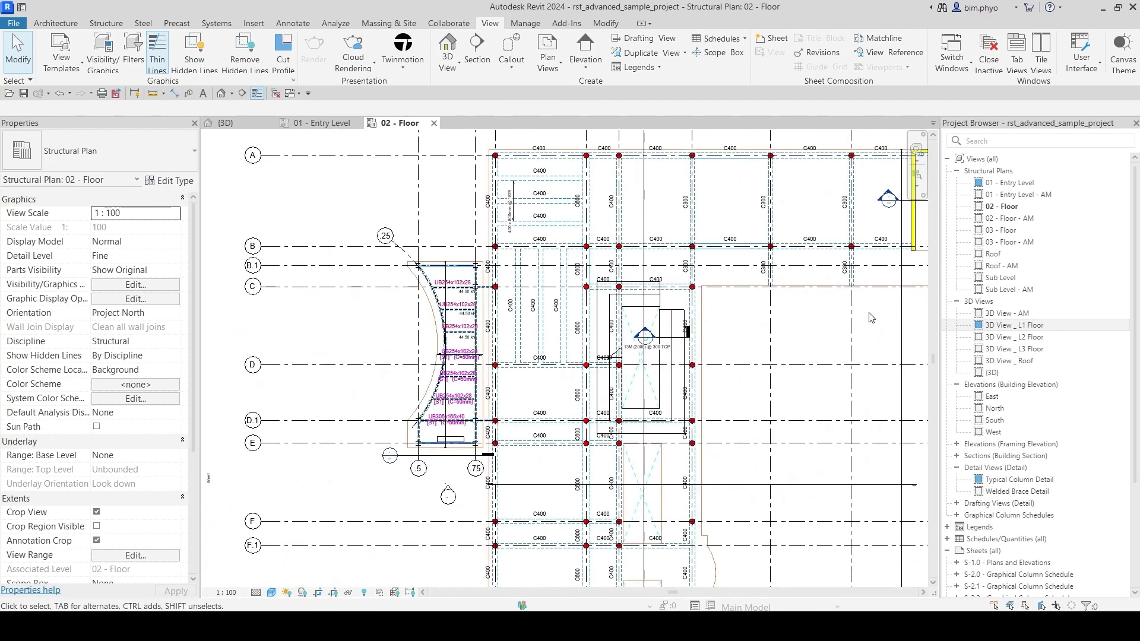
{"action": "middle_click_drag", "start_coordinate": [868, 318], "coordinate": [792, 348]}
{"action": "scroll", "coordinate": [452, 300], "scroll_direction": "up", "scroll_amount": 1}
{"action": "scroll", "coordinate": [452, 310], "scroll_direction": "up", "scroll_amount": 3}
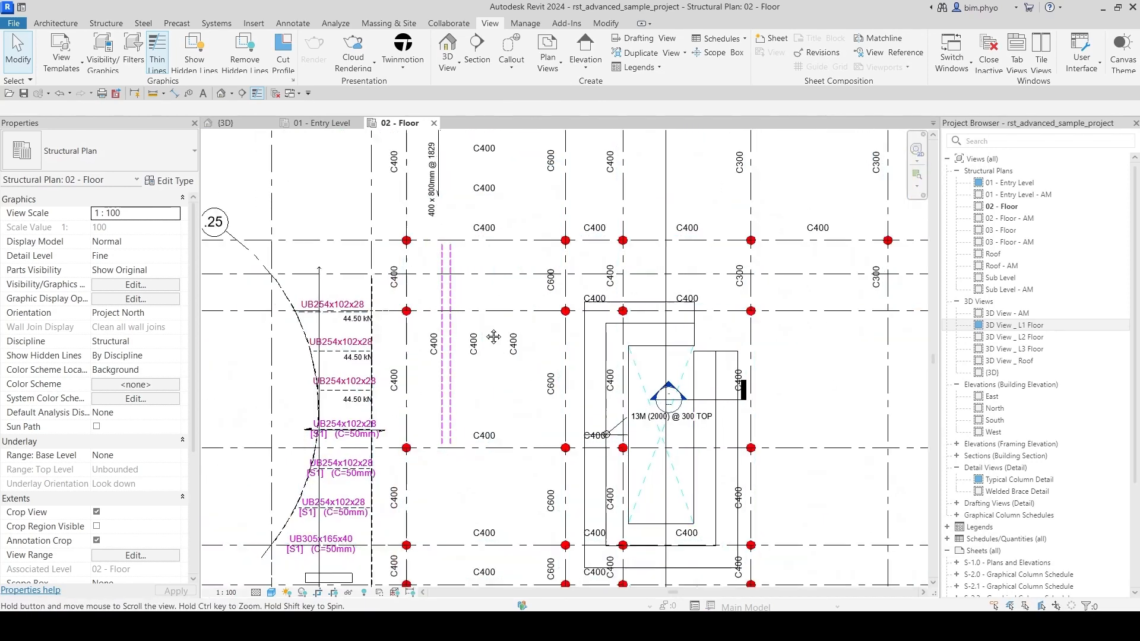
{"action": "scroll", "coordinate": [330, 490], "scroll_direction": "up", "scroll_amount": 8}
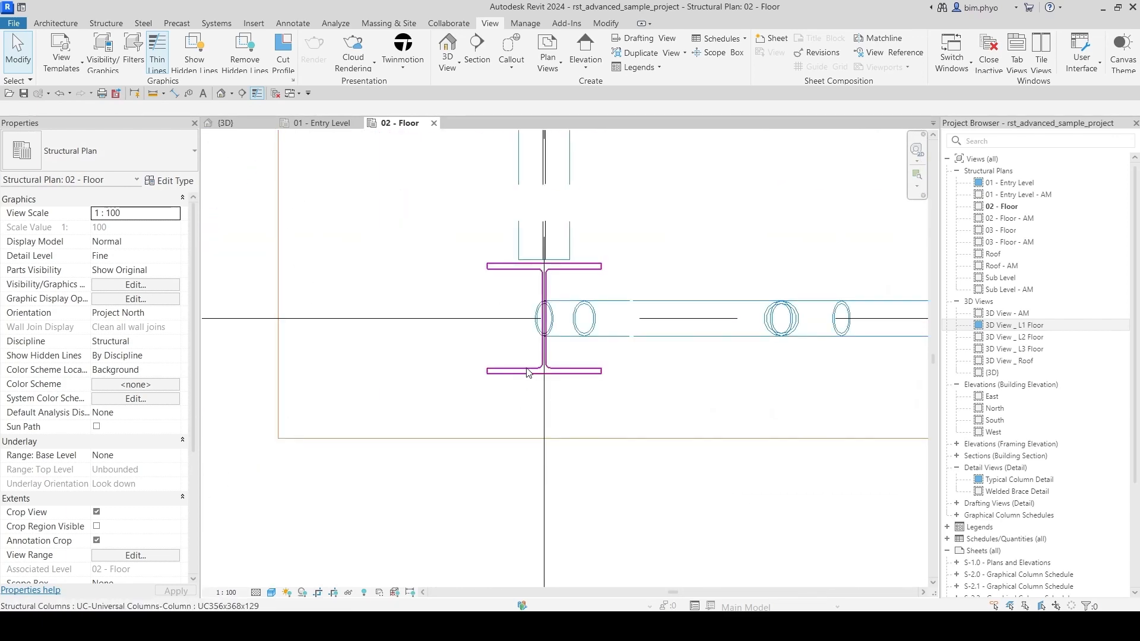
{"action": "left_click", "coordinate": [529, 372]}
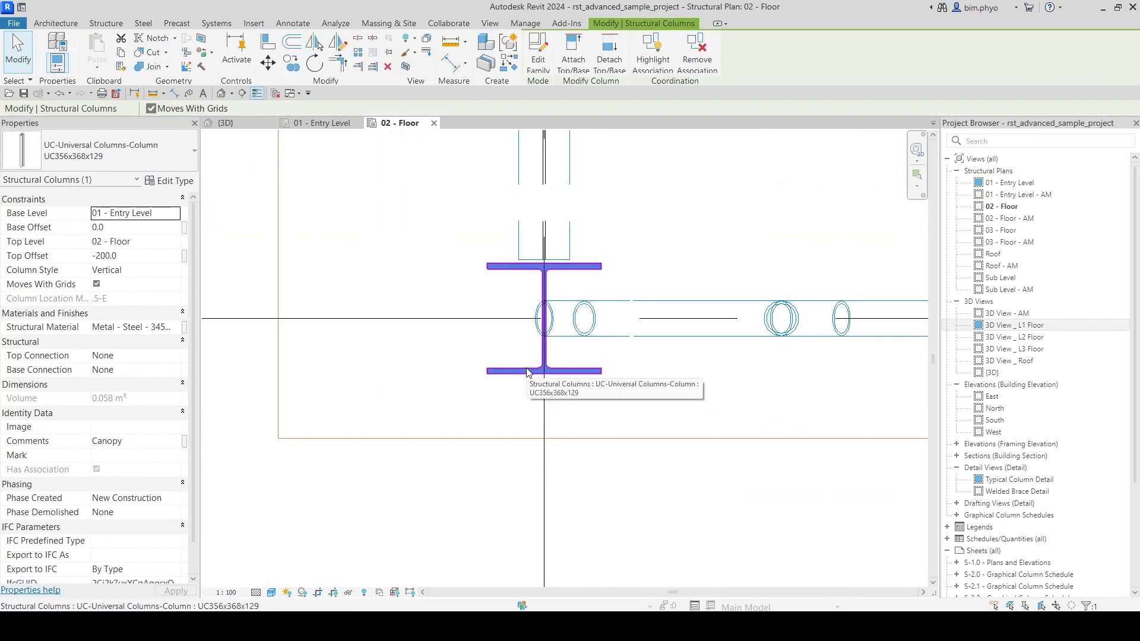
{"action": "key", "text": "Escape"}
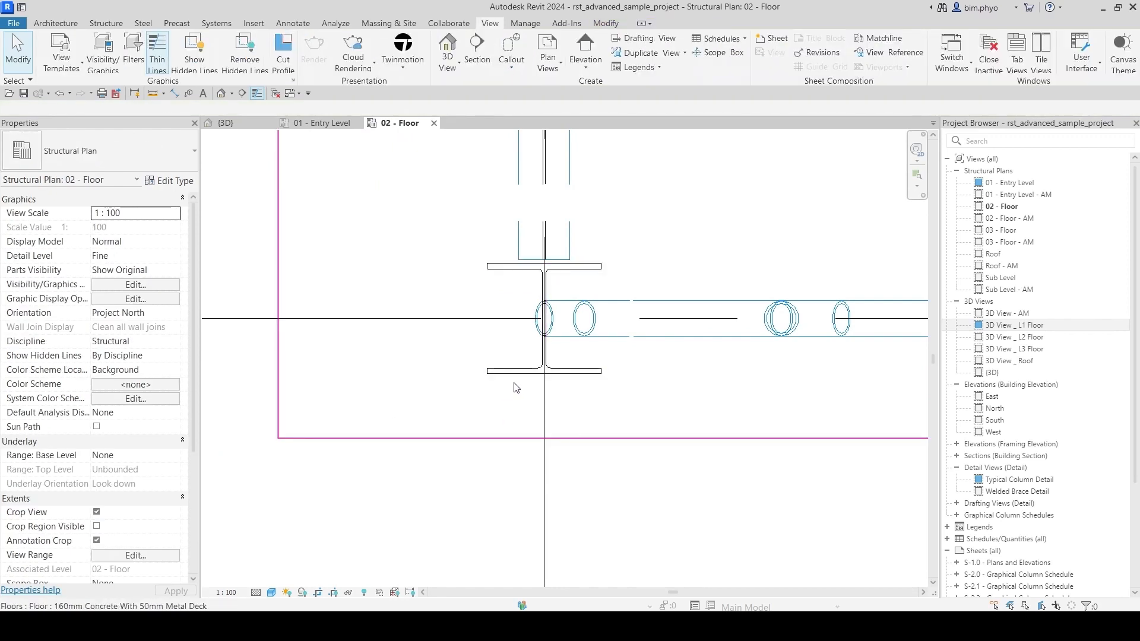
{"action": "scroll", "coordinate": [509, 391], "scroll_direction": "down", "scroll_amount": 6}
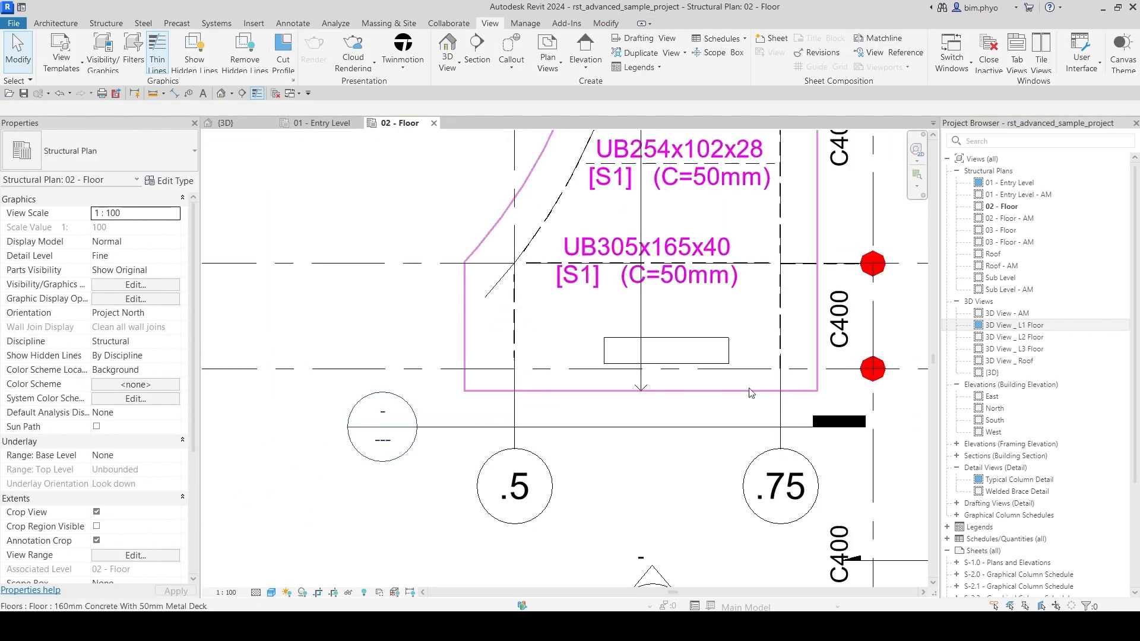
{"action": "scroll", "coordinate": [737, 365], "scroll_direction": "up", "scroll_amount": 3}
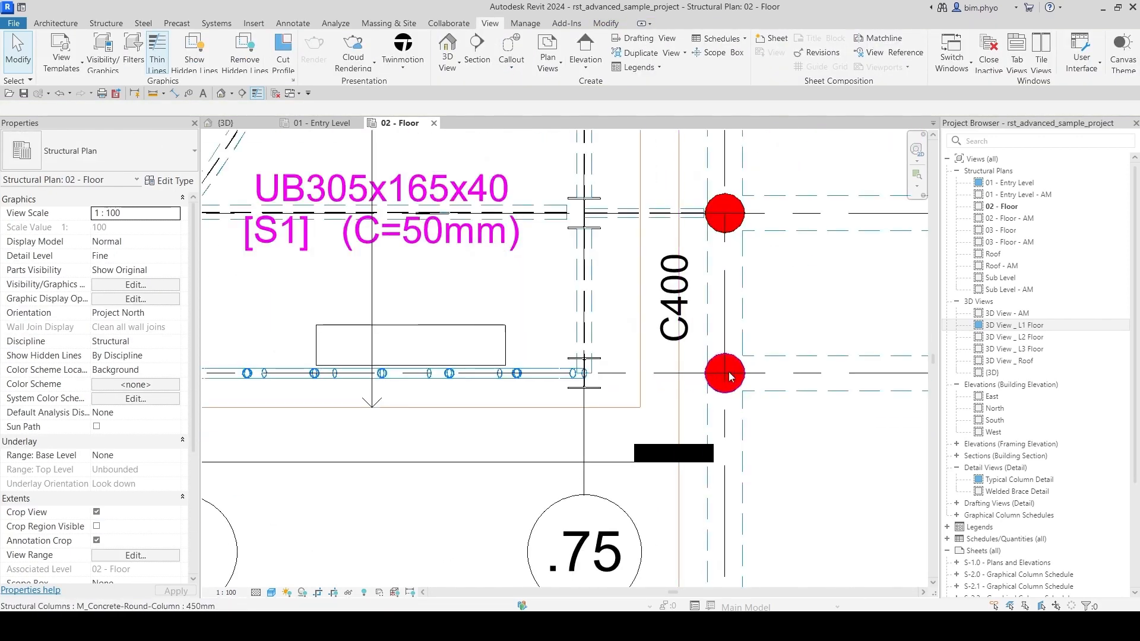
{"action": "middle_click_drag", "start_coordinate": [240, 408], "coordinate": [574, 374]}
Step: Give Structural Columns a solid blue projection surface foreground pattern and apply the view's graphic overrides
{"action": "key", "text": "v"}
{"action": "key", "text": "g"}
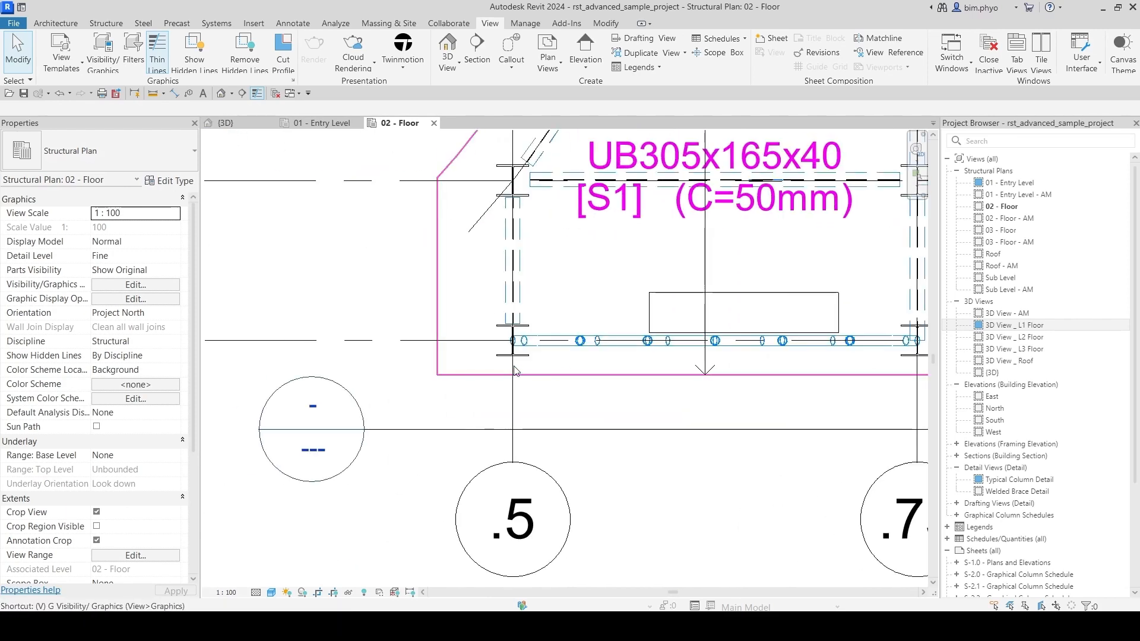
{"action": "key", "text": "s"}
{"action": "scroll", "coordinate": [472, 340], "scroll_direction": "down", "scroll_amount": 3}
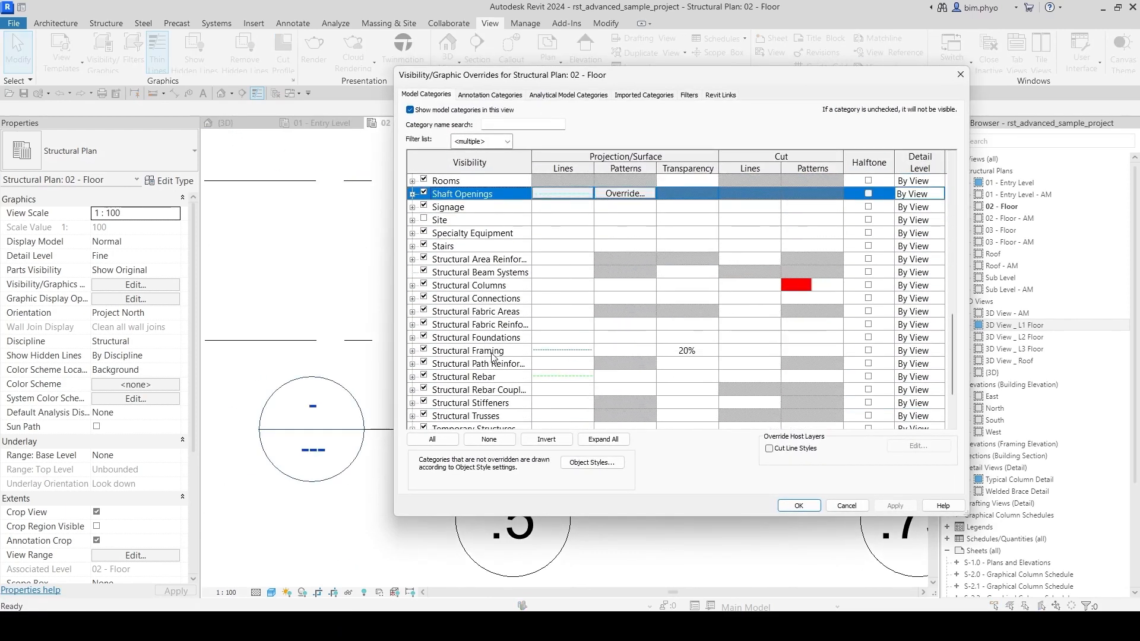
{"action": "left_click", "coordinate": [493, 288]}
{"action": "left_click", "coordinate": [630, 285]}
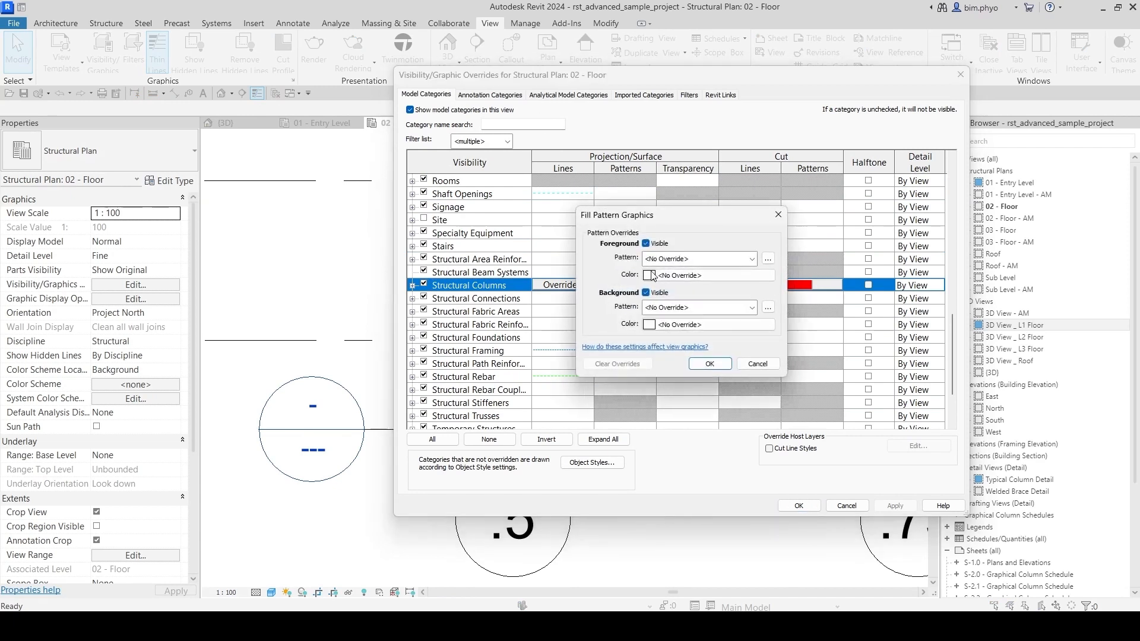
{"action": "left_click", "coordinate": [670, 262]}
{"action": "left_click", "coordinate": [683, 278]}
{"action": "left_click", "coordinate": [701, 275]}
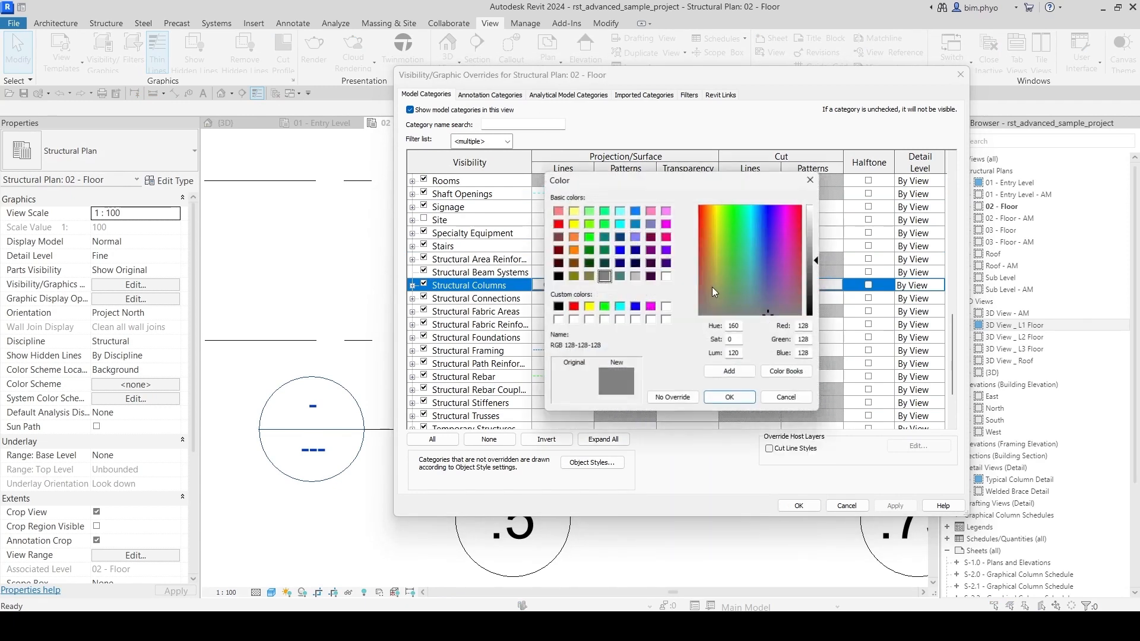
{"action": "left_click", "coordinate": [620, 249]}
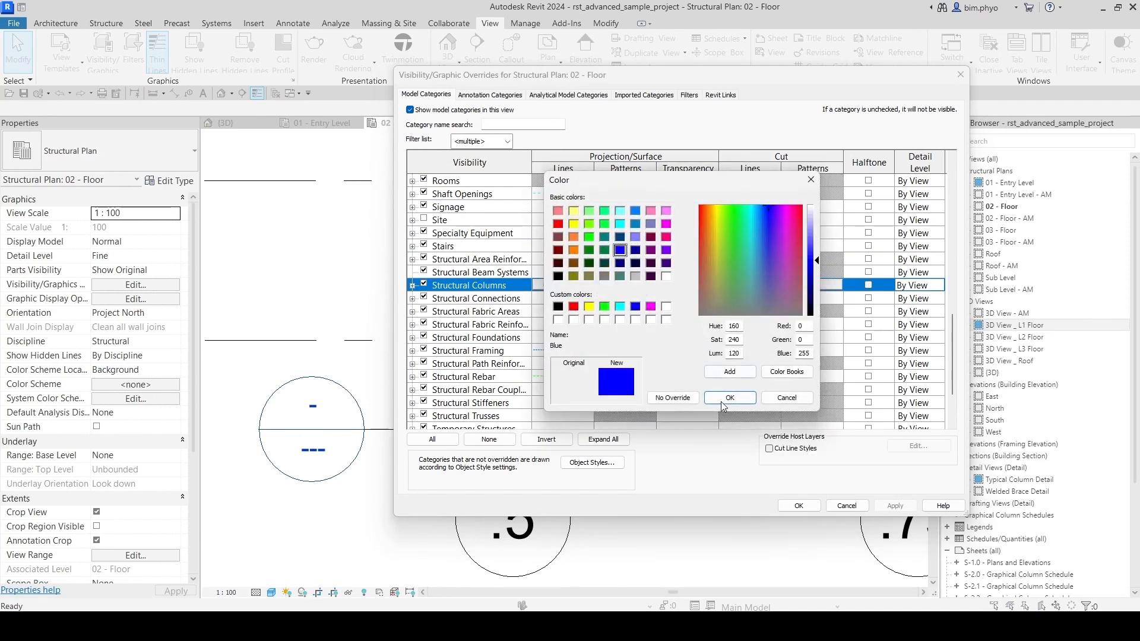
{"action": "left_click", "coordinate": [729, 398]}
{"action": "left_click", "coordinate": [711, 365]}
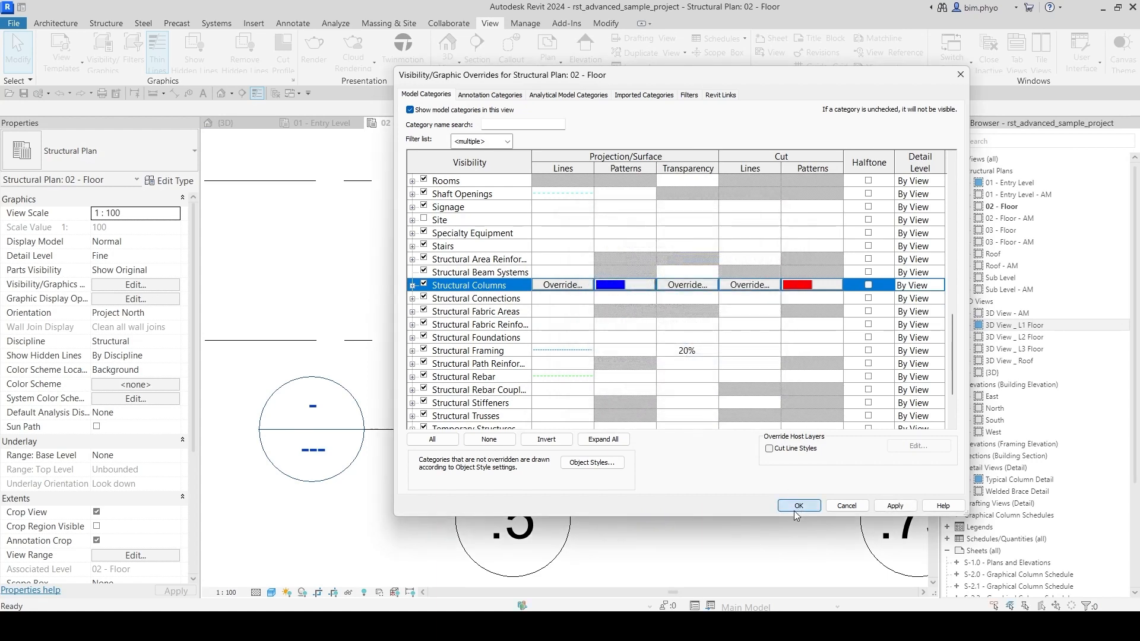
{"action": "left_click", "coordinate": [799, 506]}
Step: Examine the steel canopy column graphics near grid .5 and the overall floor plan
{"action": "scroll", "coordinate": [511, 380], "scroll_direction": "down", "scroll_amount": 3}
{"action": "scroll", "coordinate": [506, 381], "scroll_direction": "up", "scroll_amount": 3}
{"action": "scroll", "coordinate": [508, 371], "scroll_direction": "up", "scroll_amount": 4}
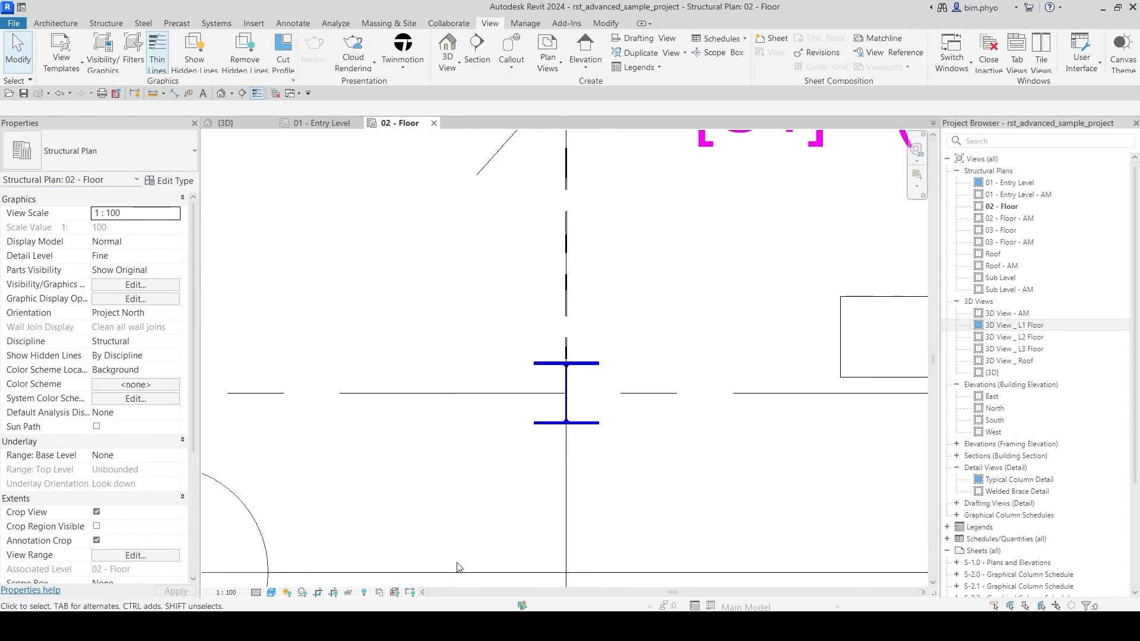
{"action": "scroll", "coordinate": [425, 380], "scroll_direction": "down", "scroll_amount": 4}
{"action": "scroll", "coordinate": [553, 324], "scroll_direction": "down", "scroll_amount": 7}
{"action": "middle_click_drag", "start_coordinate": [547, 416], "coordinate": [409, 394]}
{"action": "scroll", "coordinate": [409, 394], "scroll_direction": "down", "scroll_amount": 4}
{"action": "middle_click_drag", "start_coordinate": [608, 464], "coordinate": [643, 407]}
Step: Check the view range offsets of the 02 - Floor plan and look over the whole plan
{"action": "key", "text": "v"}
{"action": "key", "text": "r"}
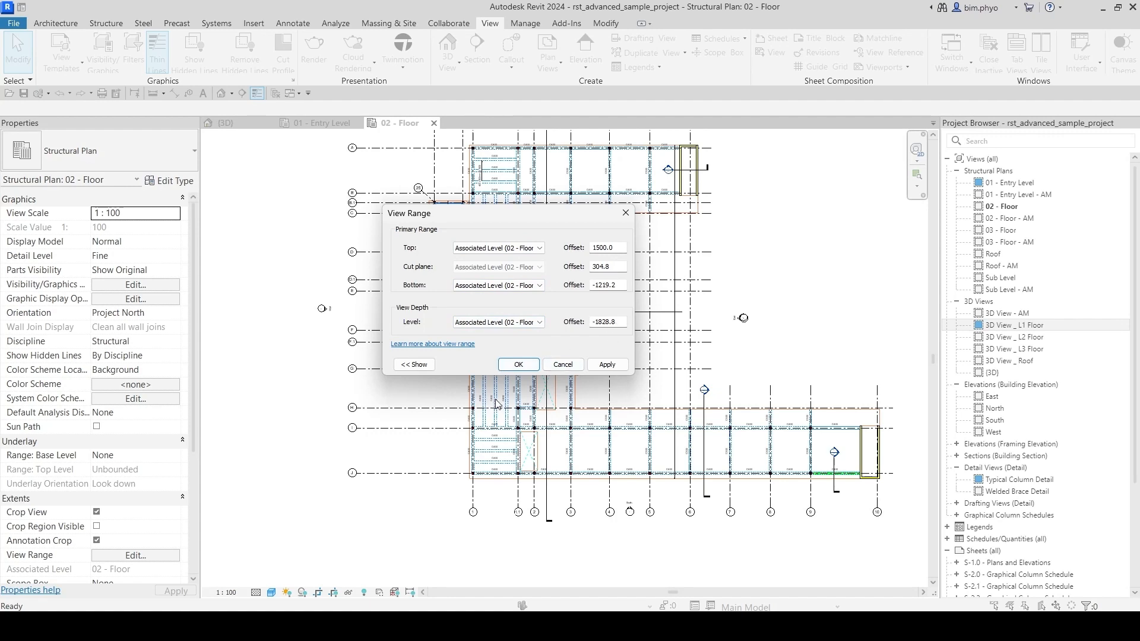
{"action": "left_click", "coordinate": [499, 365]}
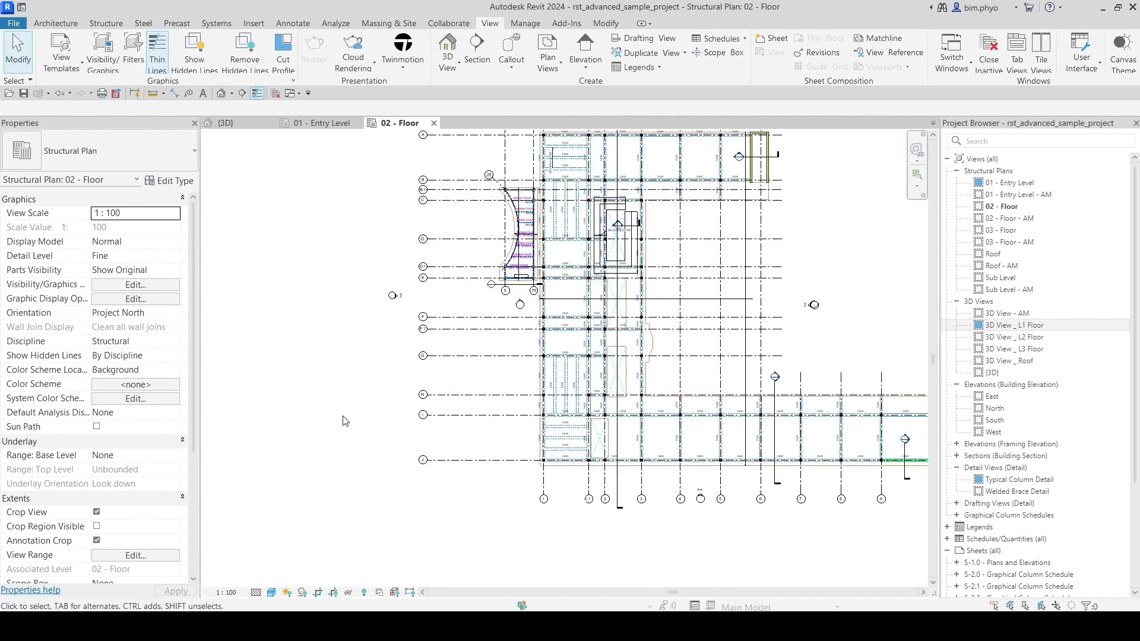
{"action": "middle_click_drag", "start_coordinate": [523, 458], "coordinate": [361, 482]}
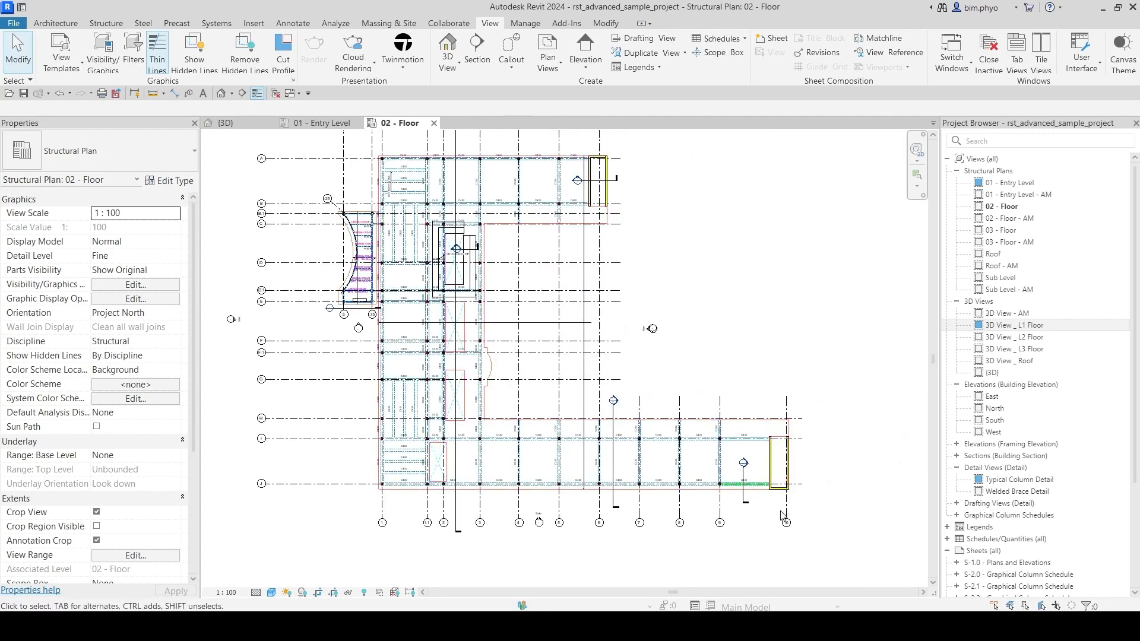
{"action": "middle_click_drag", "start_coordinate": [696, 260], "coordinate": [725, 300]}
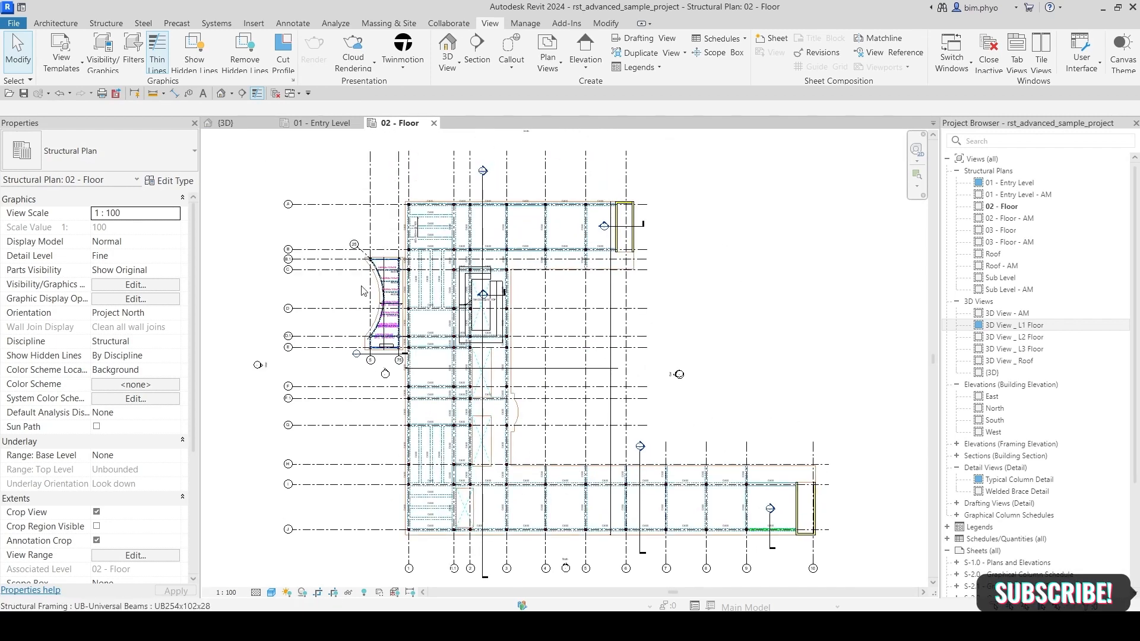
Step: Create a view template from the current view named "L2_ST_Template plate"
{"action": "left_click", "coordinate": [58, 71]}
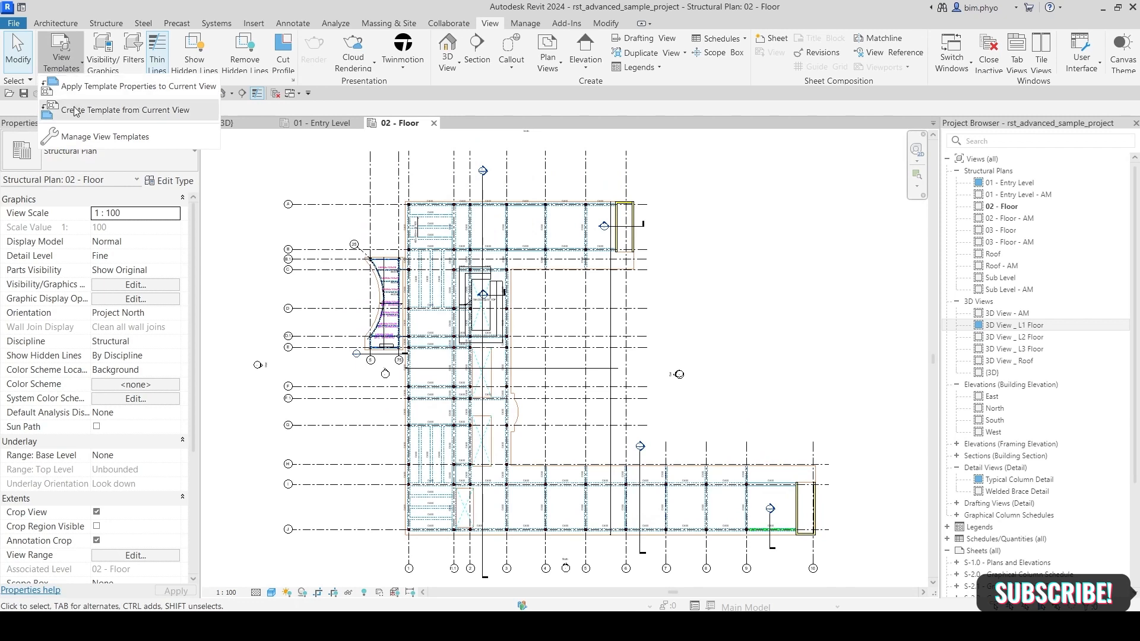
{"action": "left_click", "coordinate": [92, 110]}
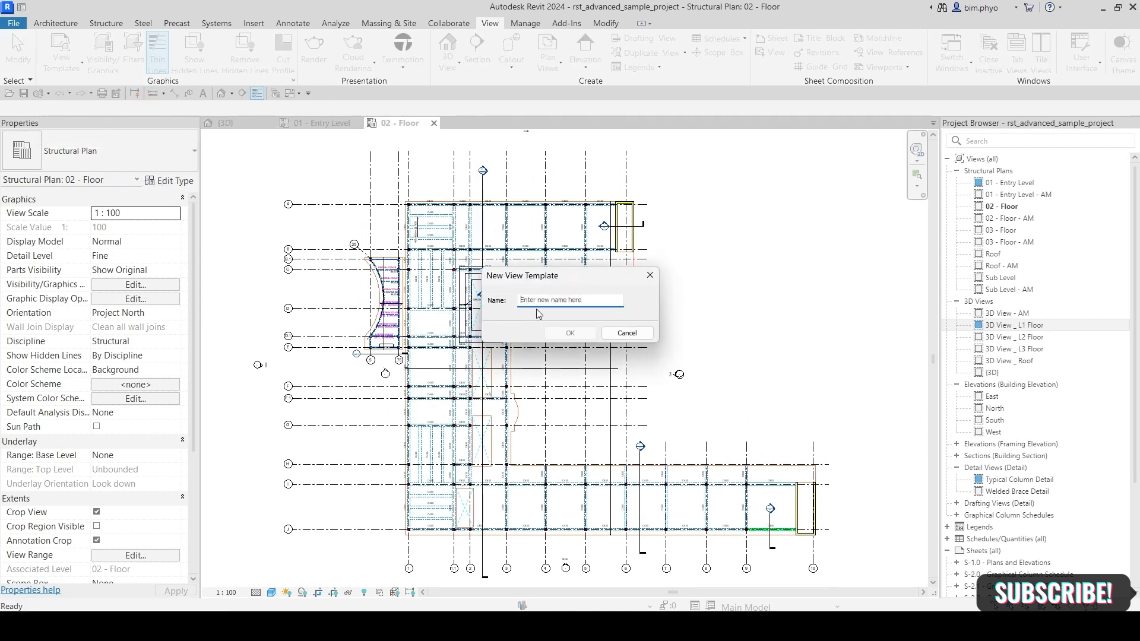
{"action": "type", "text": "L2"}
{"action": "type", "text": "_ST"}
{"action": "type", "text": "_Template plate"}
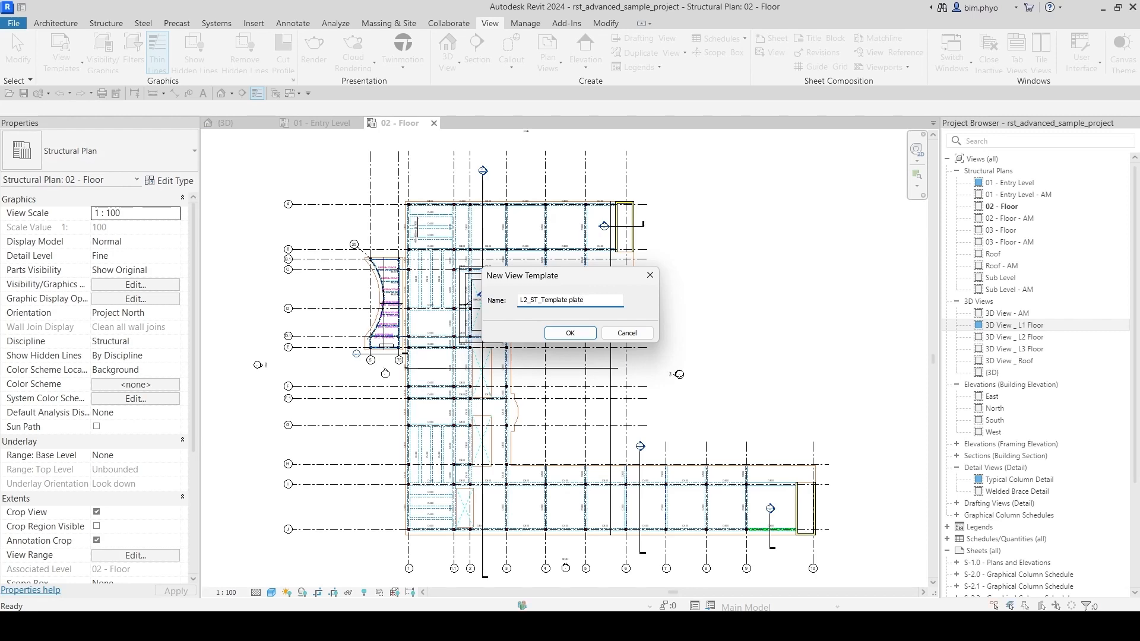
{"action": "key", "text": "Return"}
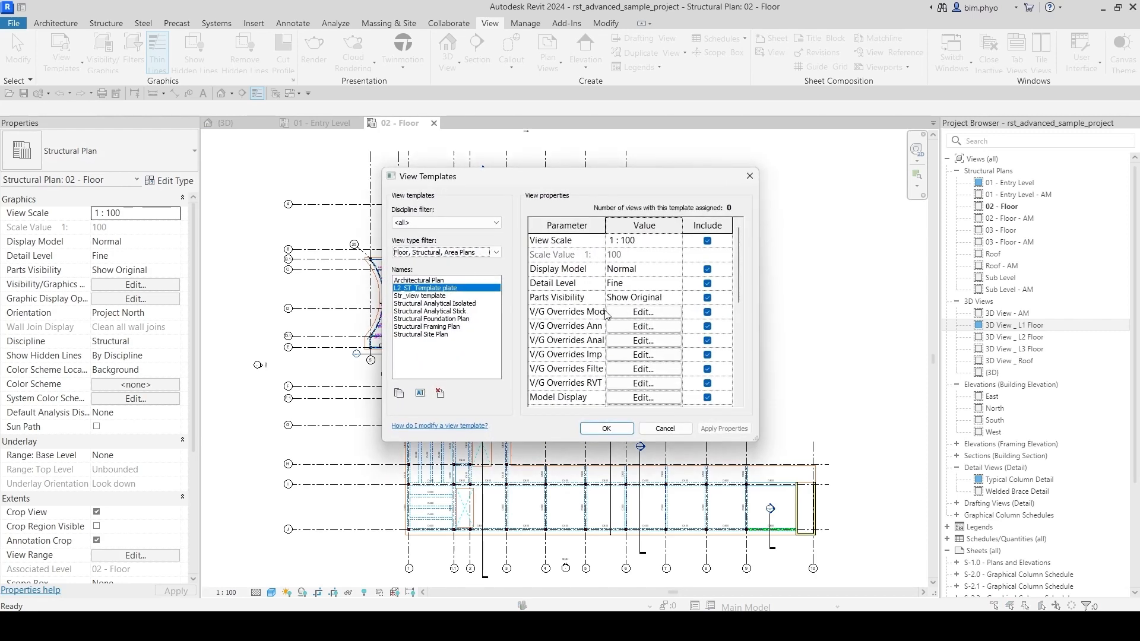
Step: Review the new template's view properties, including its graphic overrides for imported categories
{"action": "left_click_drag", "start_coordinate": [760, 243], "coordinate": [884, 242]}
{"action": "left_click", "coordinate": [741, 240]}
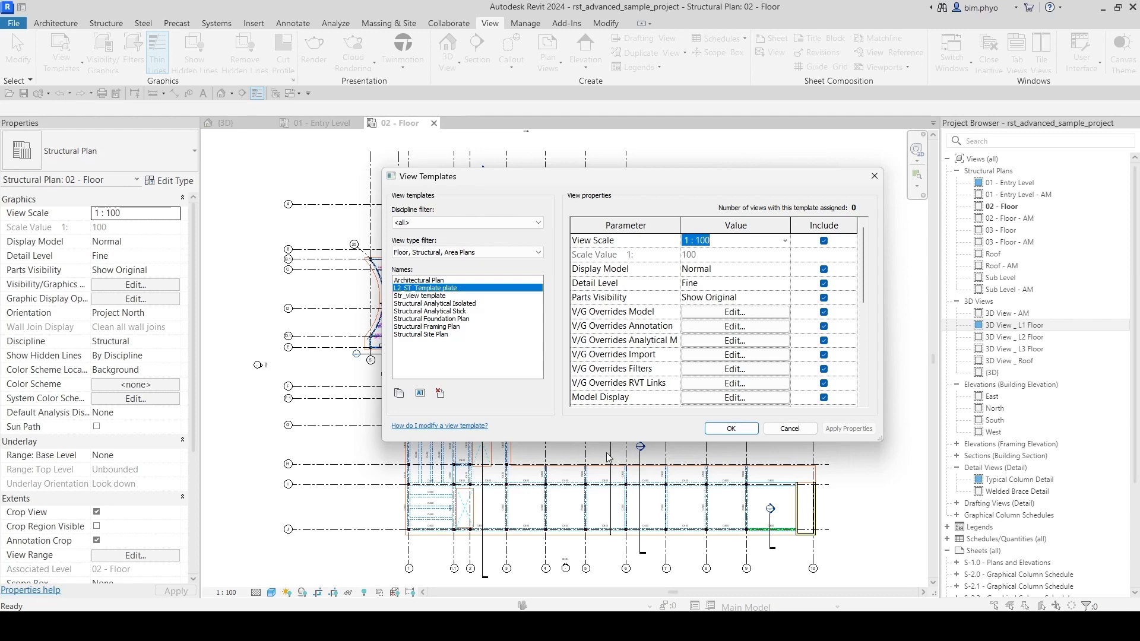
{"action": "left_click", "coordinate": [604, 296]}
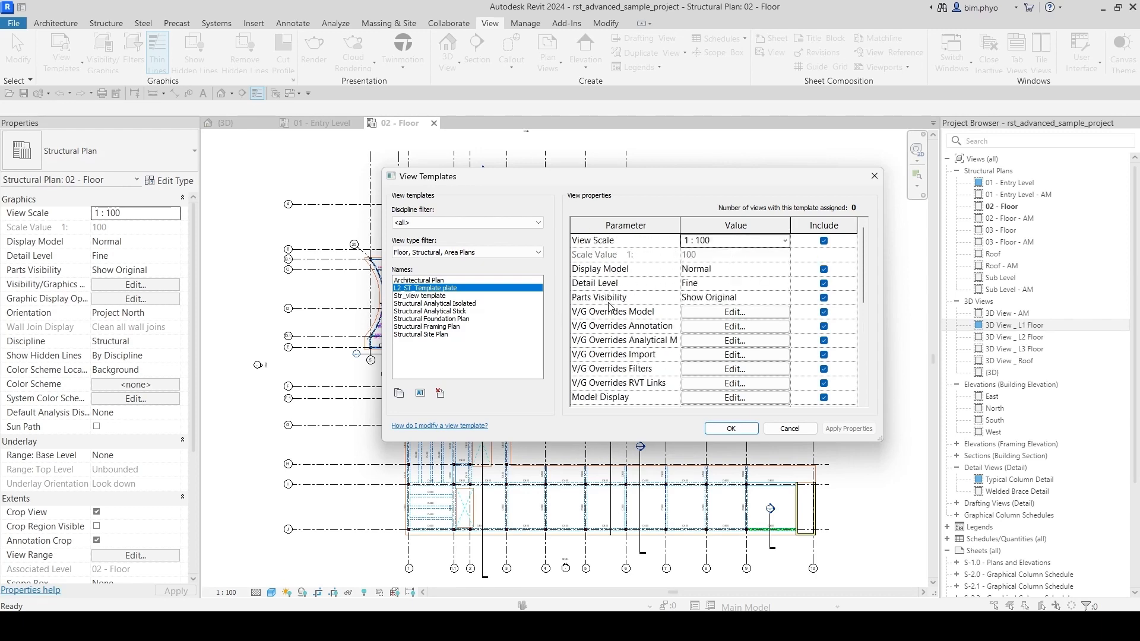
{"action": "scroll", "coordinate": [602, 319], "scroll_direction": "down", "scroll_amount": 2}
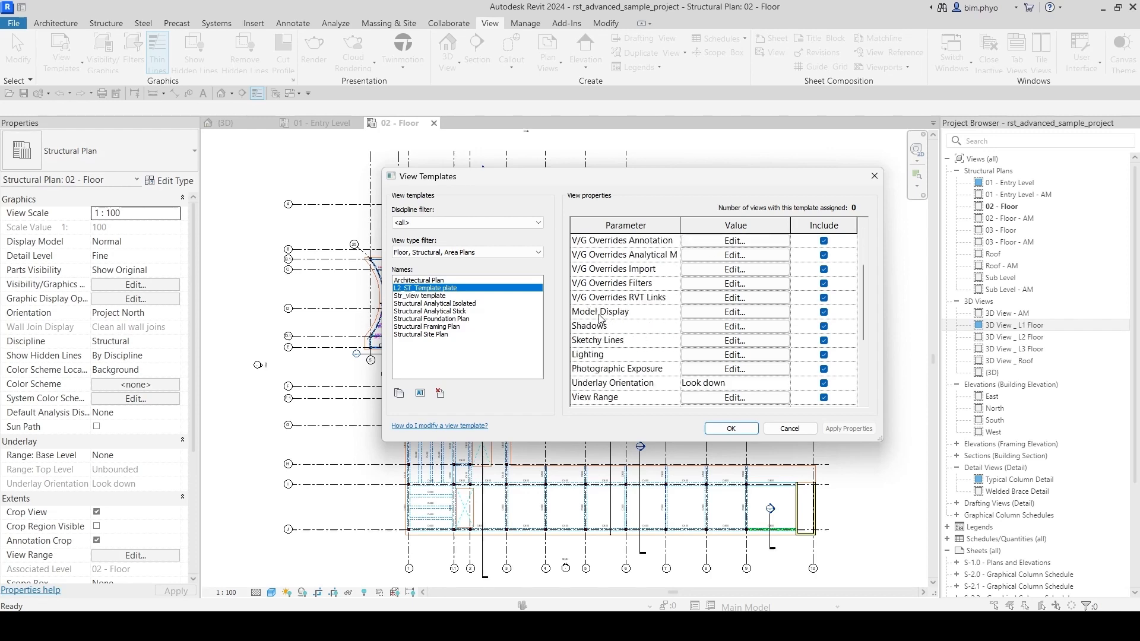
{"action": "left_click", "coordinate": [727, 272]}
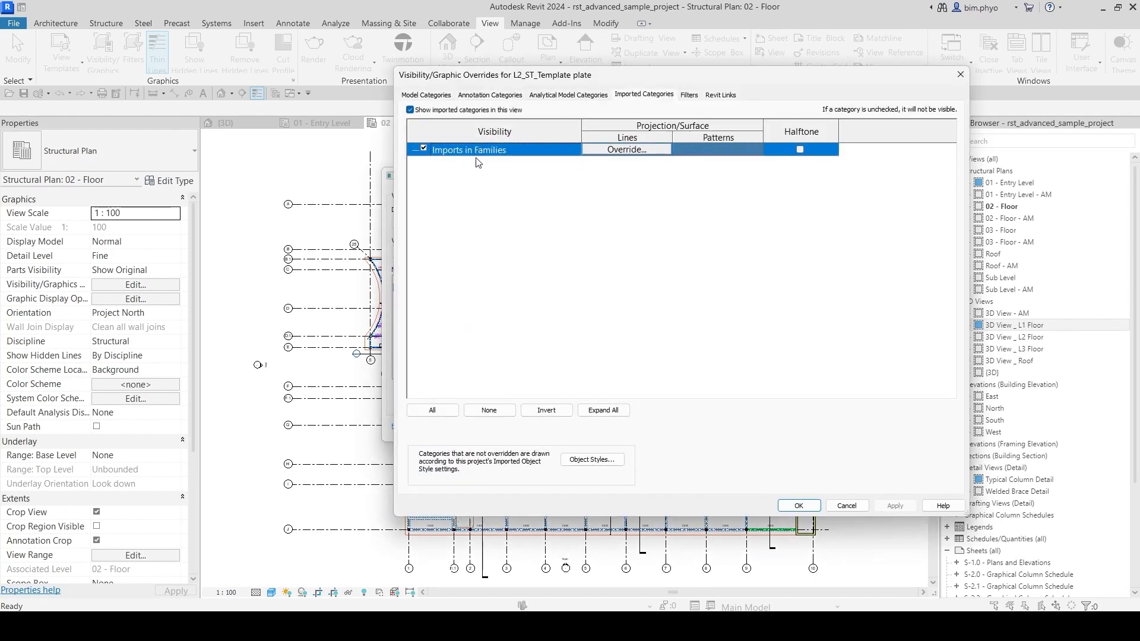
{"action": "left_click", "coordinate": [958, 76]}
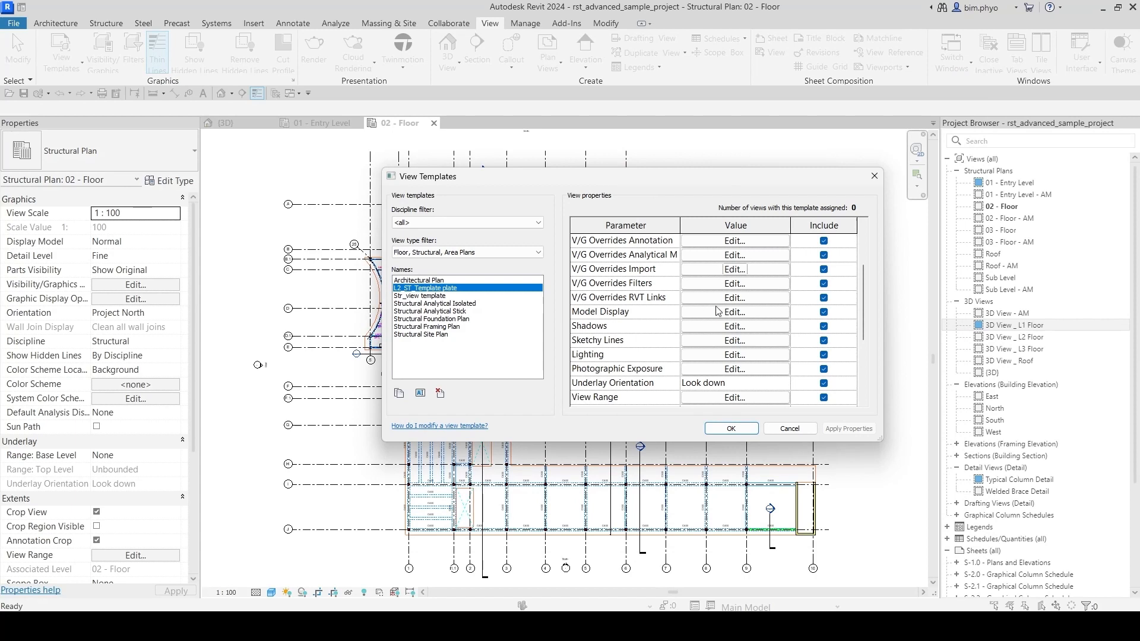
Step: Inspect the template's model display options and remaining included properties, and accept the view template
{"action": "left_click", "coordinate": [734, 311]}
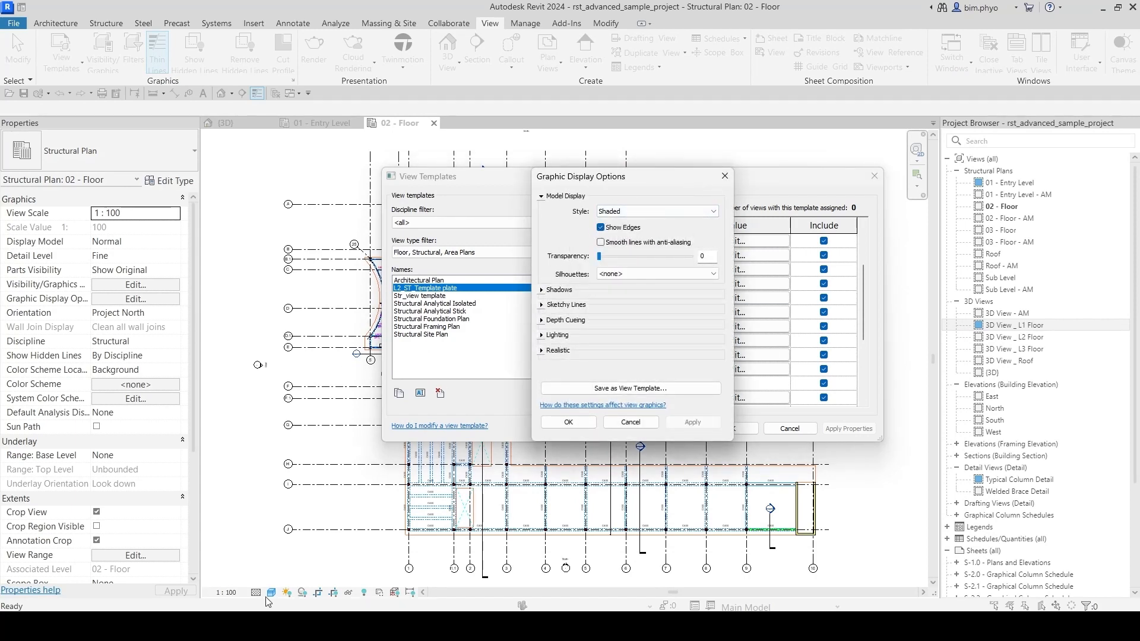
{"action": "left_click", "coordinate": [725, 175]}
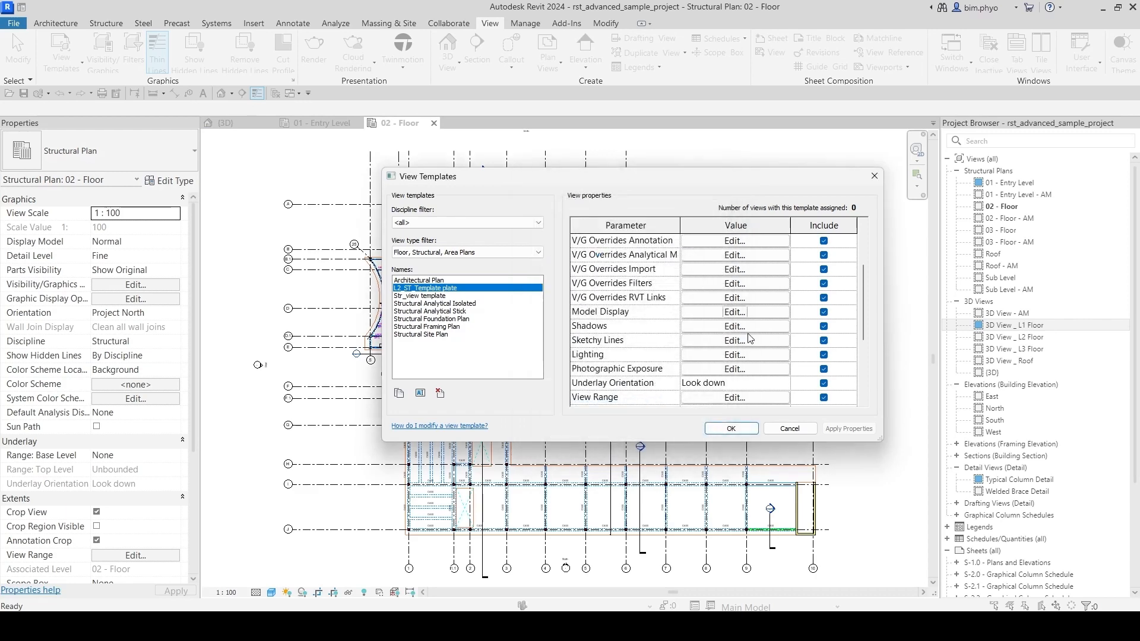
{"action": "scroll", "coordinate": [750, 339], "scroll_direction": "down", "scroll_amount": 3}
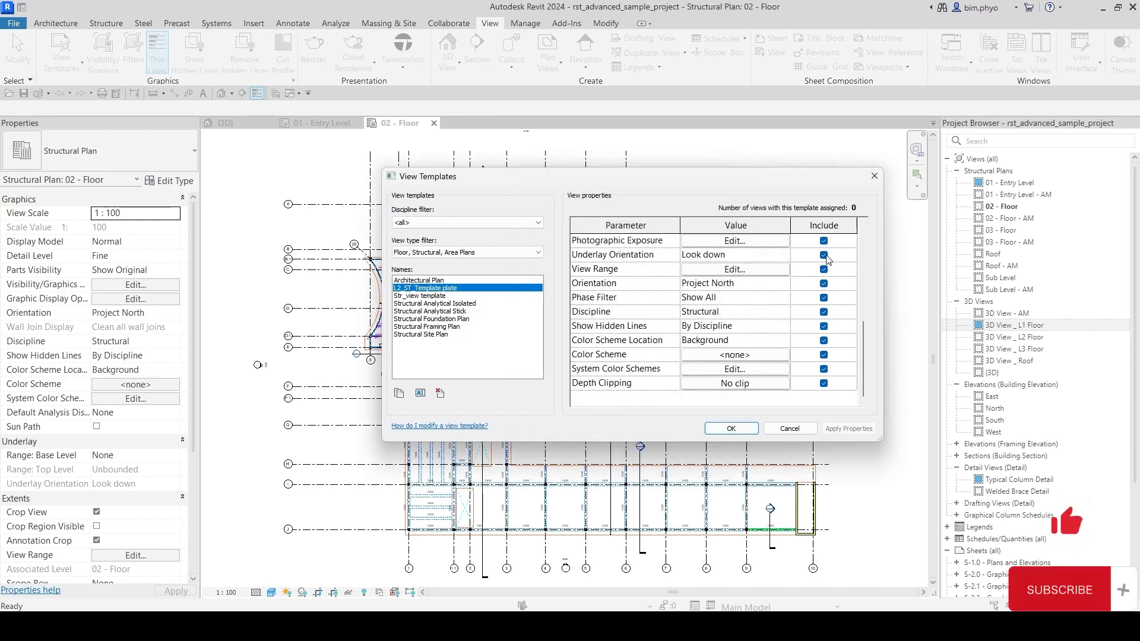
{"action": "scroll", "coordinate": [705, 300], "scroll_direction": "up", "scroll_amount": 5}
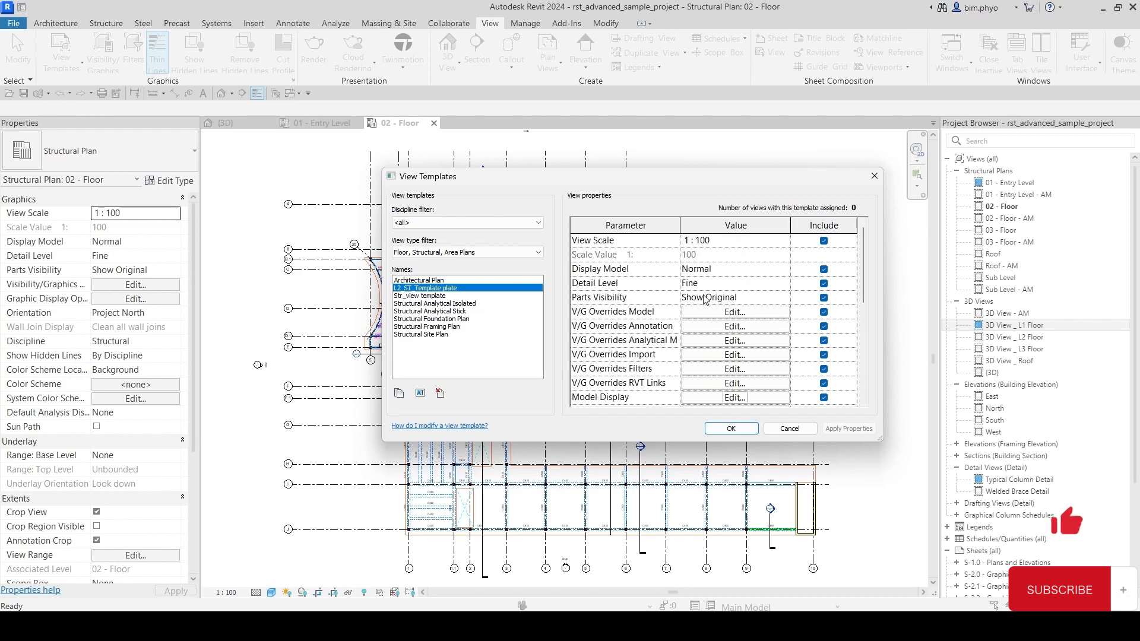
{"action": "left_click", "coordinate": [729, 429]}
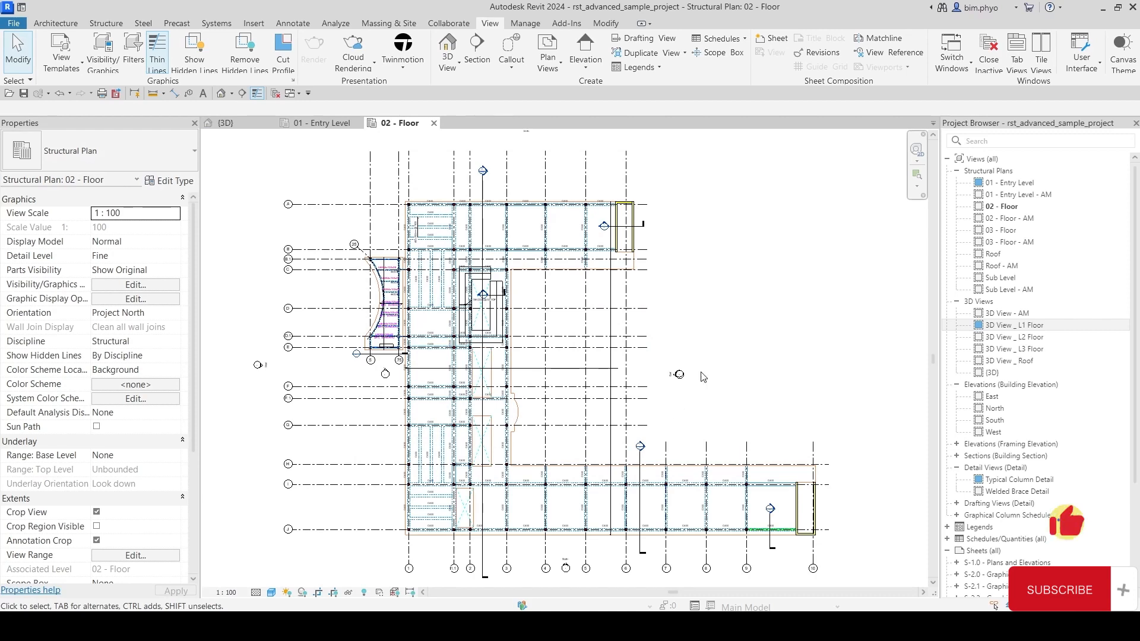
Step: Assign the L2_ST_Template plate view template to the 02 - Floor plan
{"action": "middle_click_drag", "start_coordinate": [760, 367], "coordinate": [777, 346]}
{"action": "scroll", "coordinate": [57, 513], "scroll_direction": "down", "scroll_amount": 5}
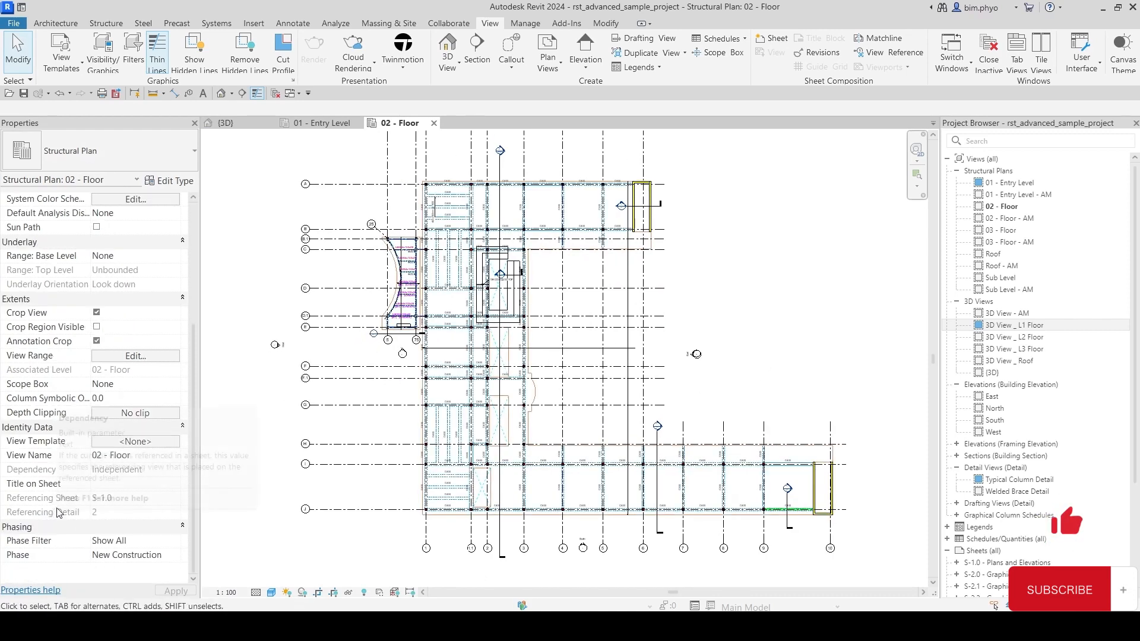
{"action": "left_click", "coordinate": [132, 442]}
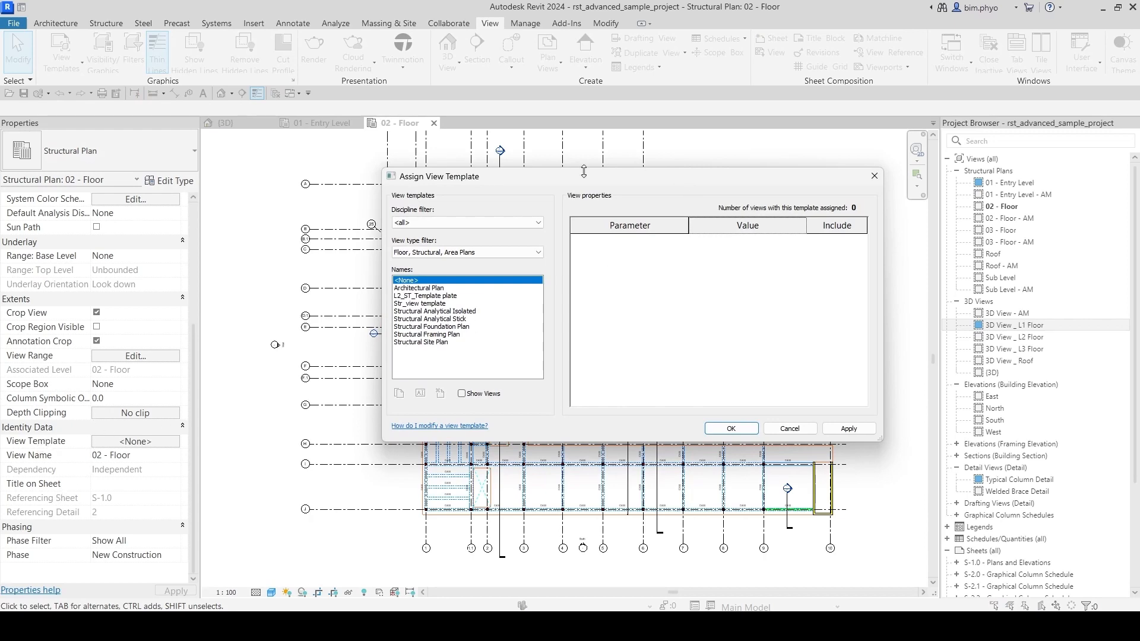
{"action": "left_click", "coordinate": [411, 296]}
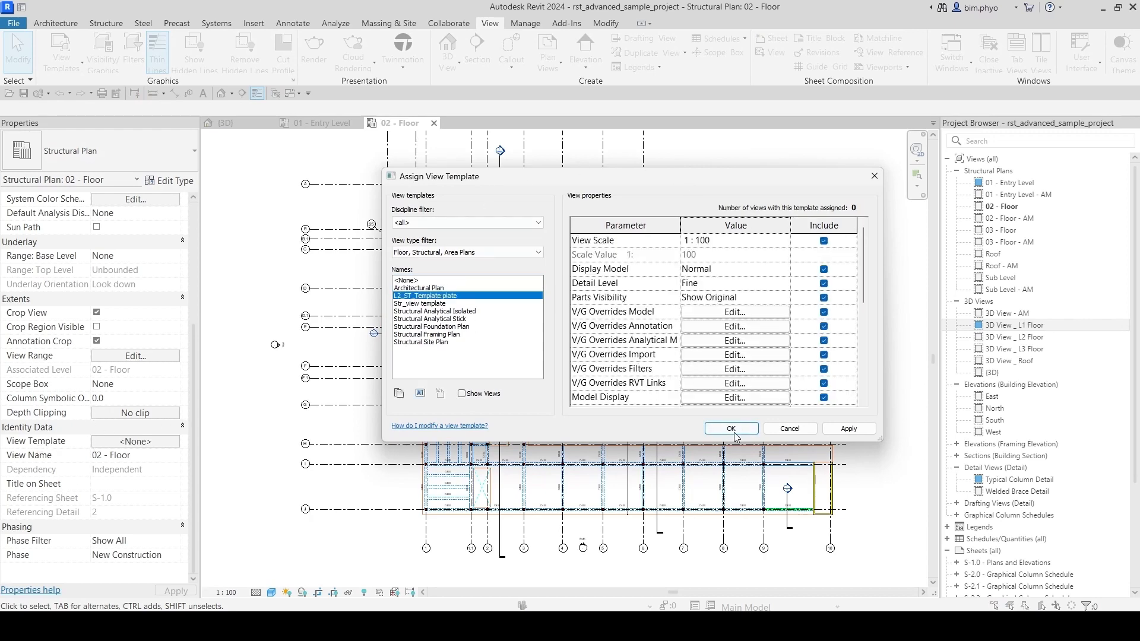
{"action": "left_click", "coordinate": [732, 430]}
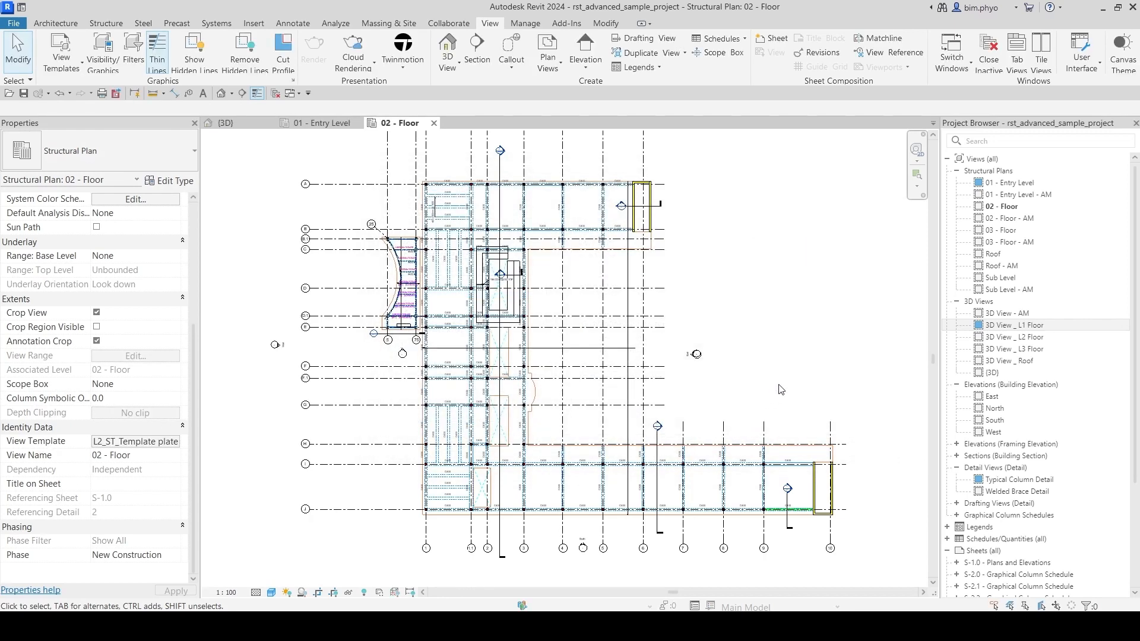
Step: Inspect the 02 - Floor plan's visibility and graphic overrides across the model, annotation, analytical, imported, filter and Revit link categories
{"action": "scroll", "coordinate": [720, 345], "scroll_direction": "down", "scroll_amount": 4}
{"action": "middle_click_drag", "start_coordinate": [823, 360], "coordinate": [814, 362]}
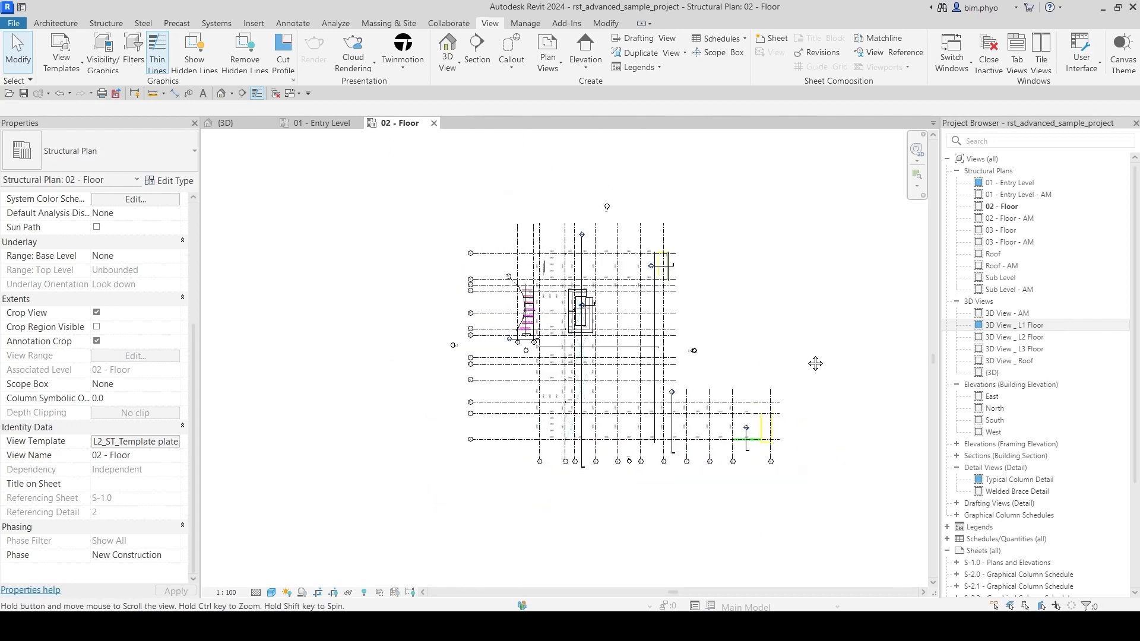
{"action": "scroll", "coordinate": [753, 360], "scroll_direction": "up", "scroll_amount": 2}
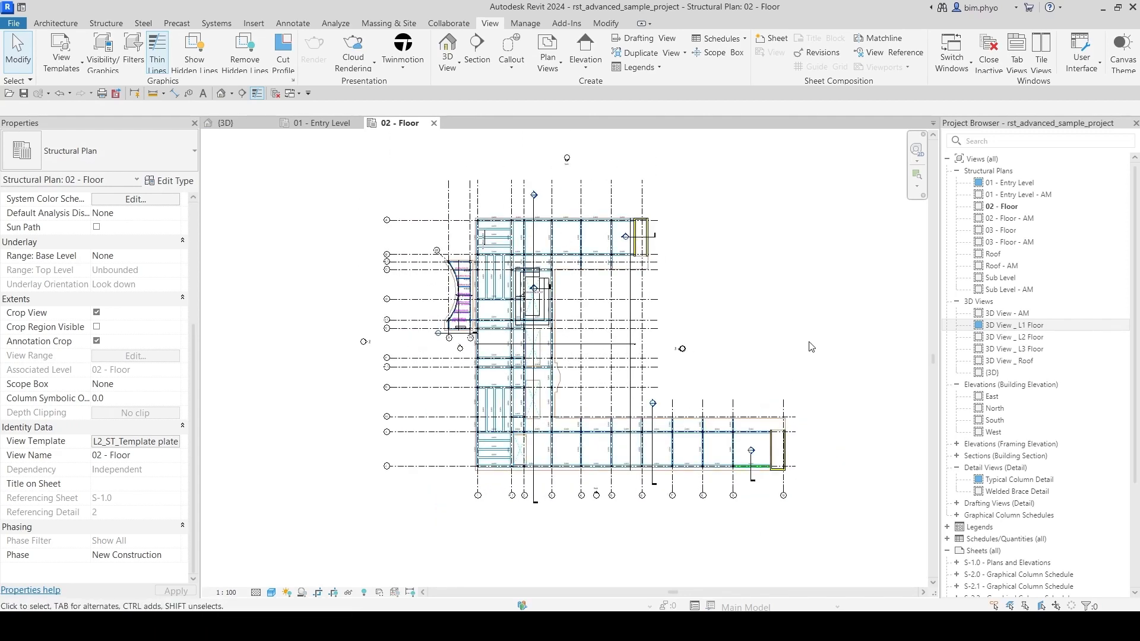
{"action": "key", "text": "v"}
{"action": "key", "text": "g"}
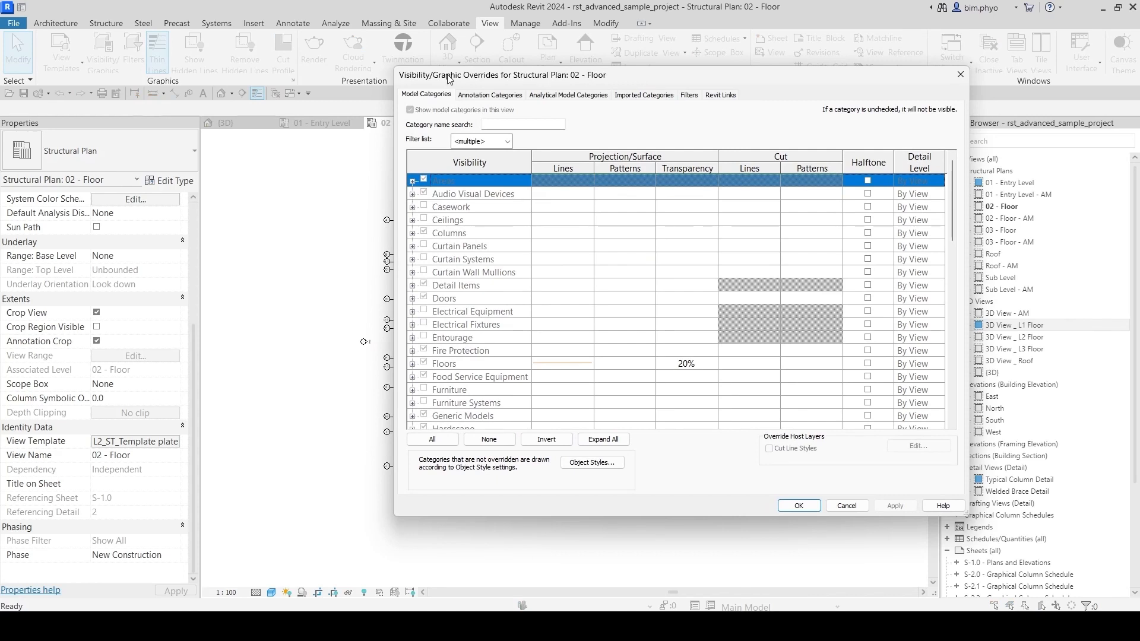
{"action": "left_click_drag", "start_coordinate": [457, 79], "coordinate": [325, 102]}
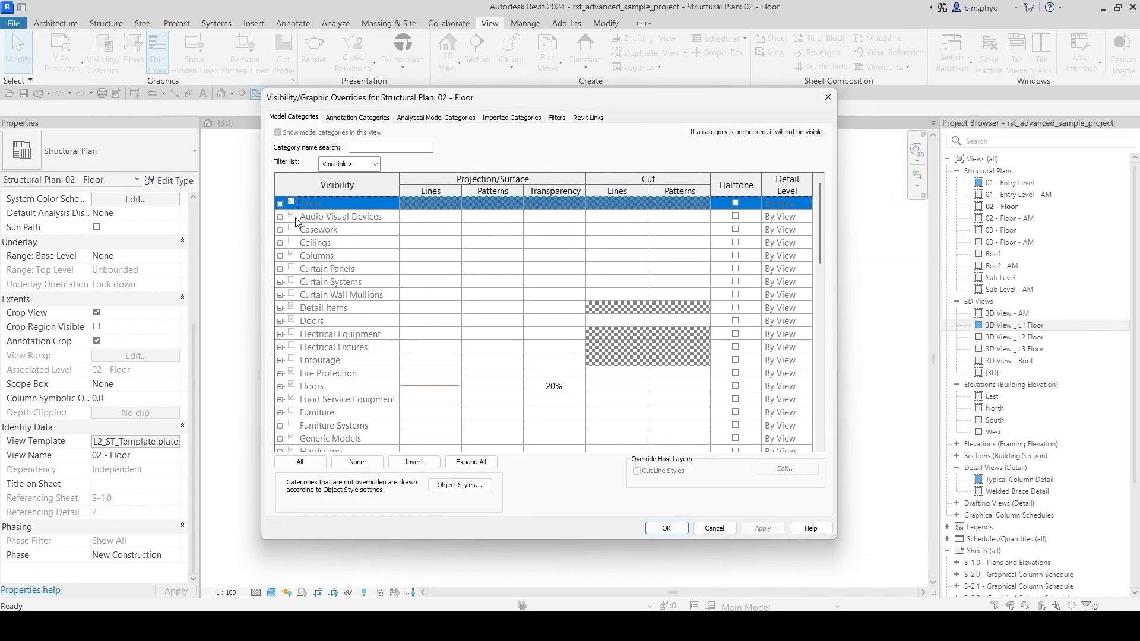
{"action": "left_click", "coordinate": [375, 118]}
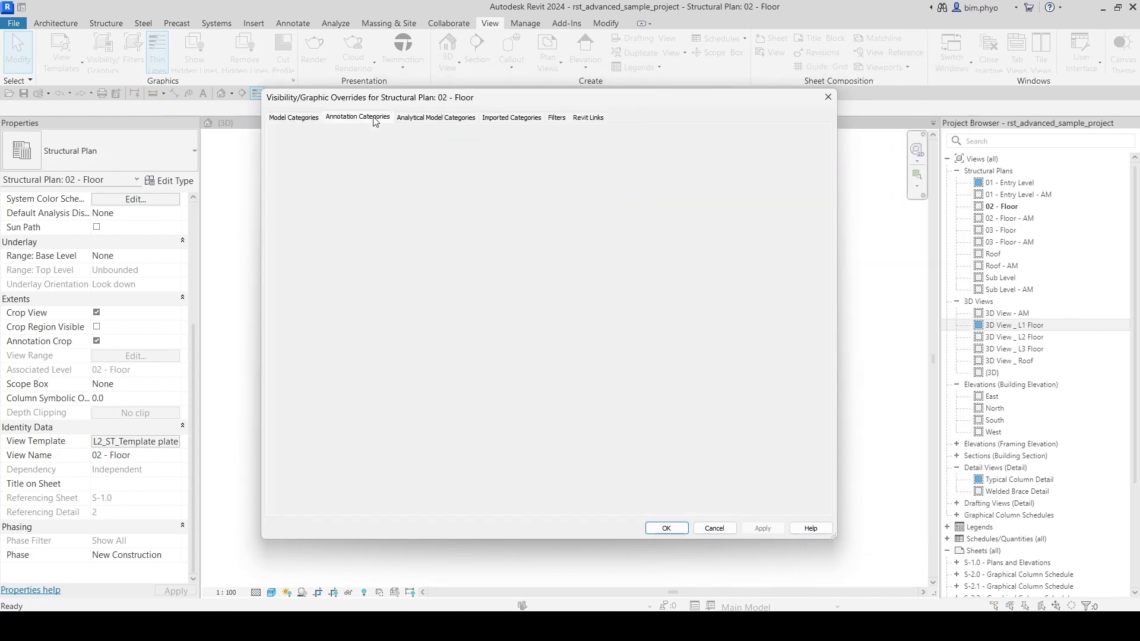
{"action": "left_click", "coordinate": [436, 118]}
{"action": "left_click", "coordinate": [511, 117]}
{"action": "left_click", "coordinate": [557, 117]}
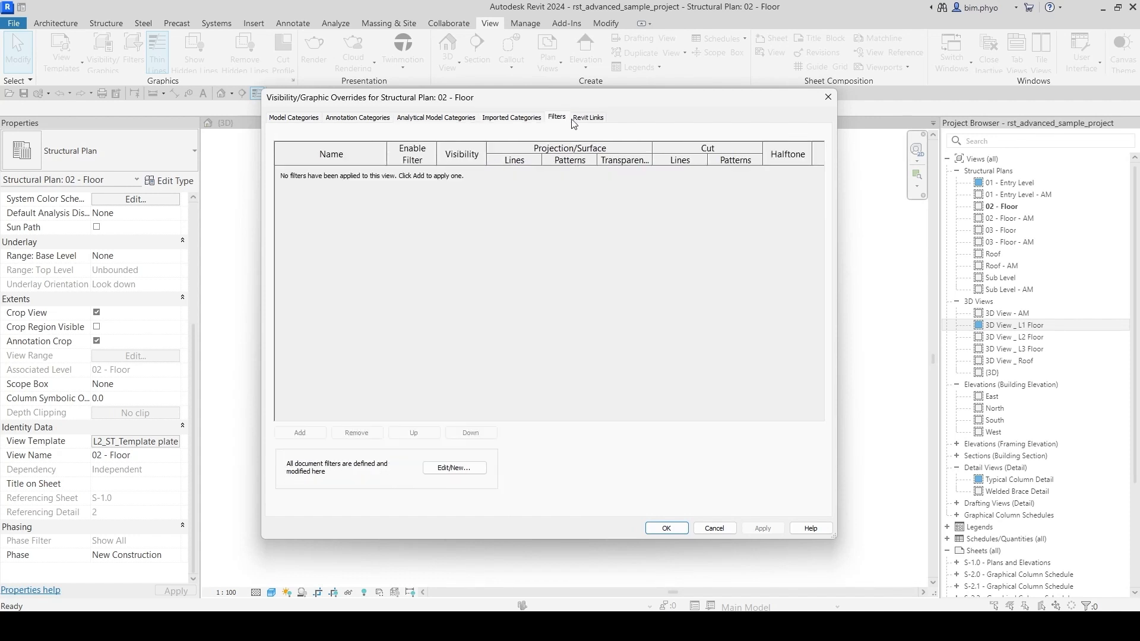
{"action": "left_click", "coordinate": [588, 118]}
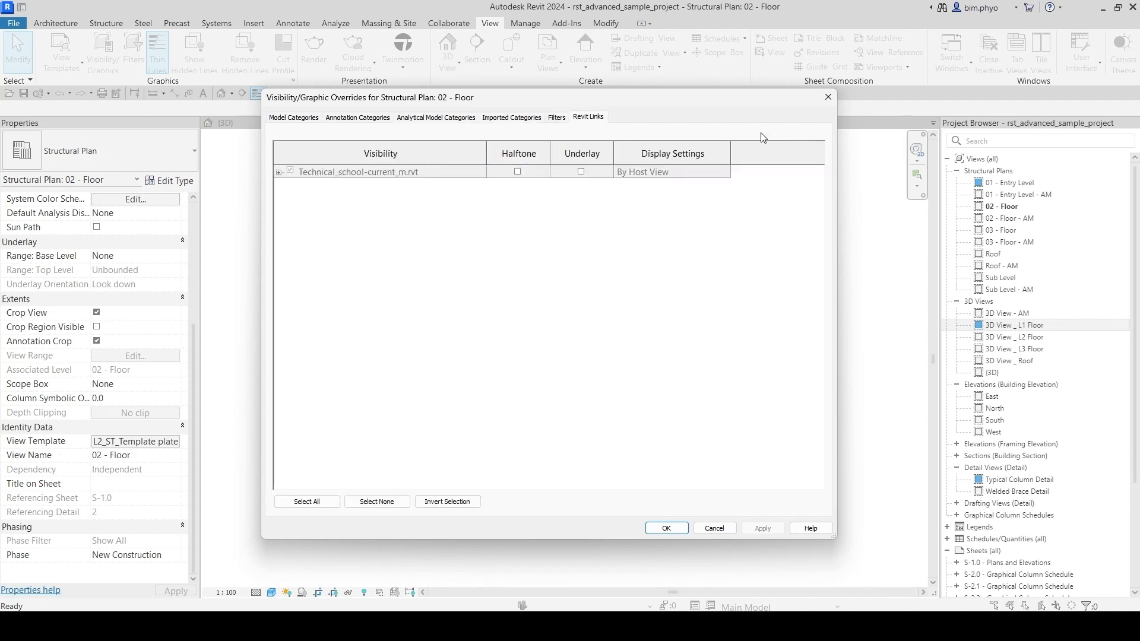
{"action": "left_click", "coordinate": [829, 98]}
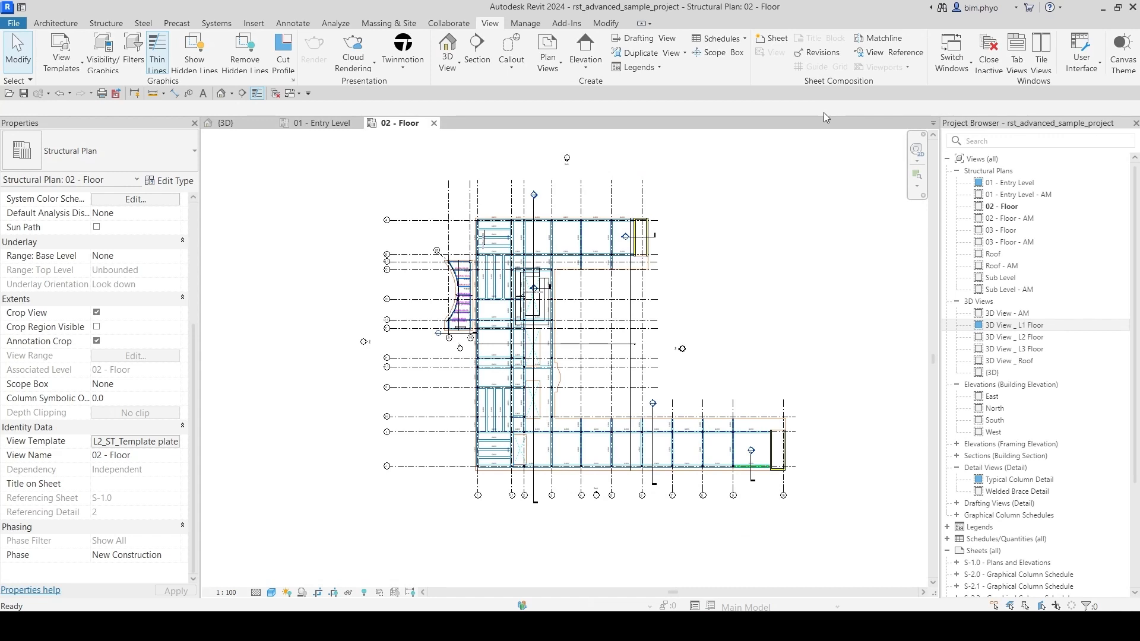
Step: Review the graphic overrides stored in the assigned L2_ST_Template plate template, including model categories, analytical categories, filters and Revit links
{"action": "middle_click_drag", "start_coordinate": [709, 267], "coordinate": [713, 284]}
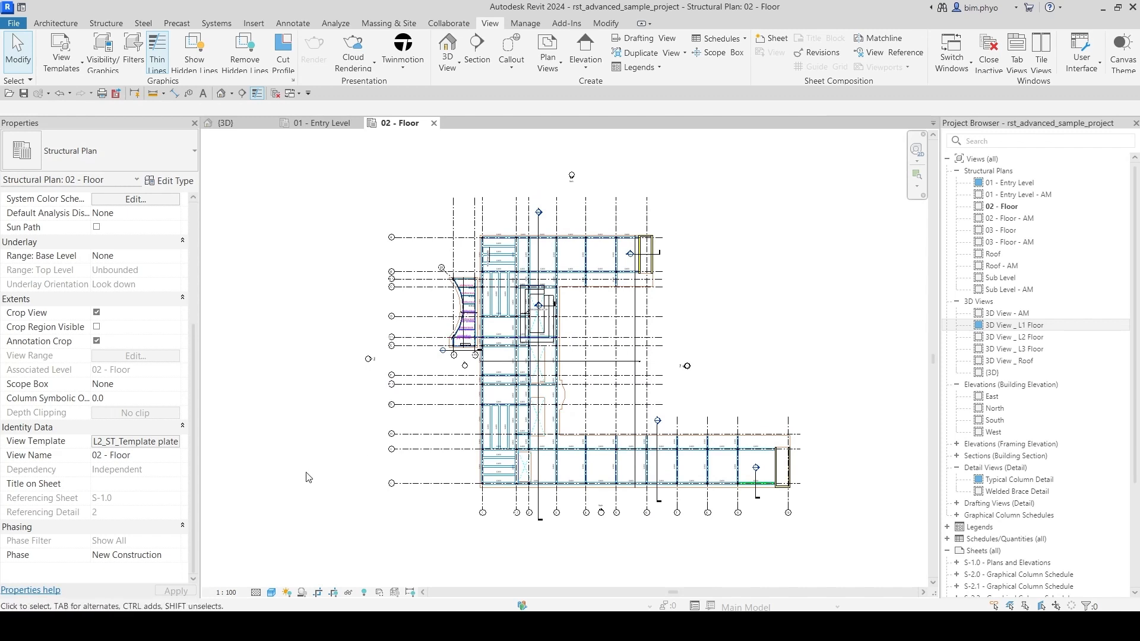
{"action": "scroll", "coordinate": [161, 285], "scroll_direction": "up", "scroll_amount": 5}
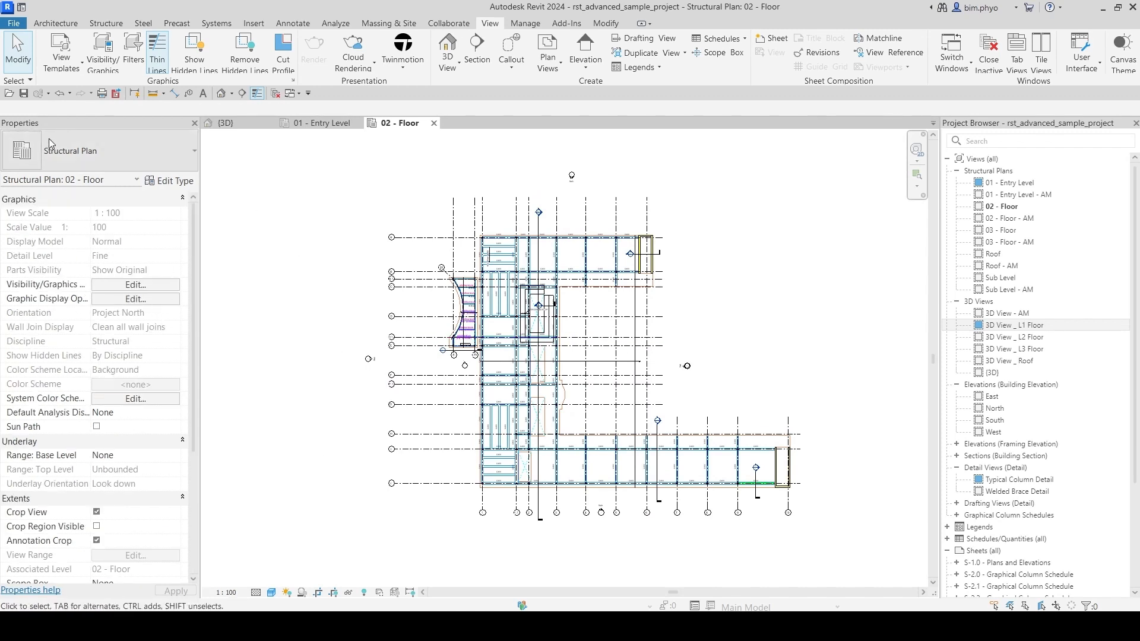
{"action": "scroll", "coordinate": [126, 445], "scroll_direction": "down", "scroll_amount": 5}
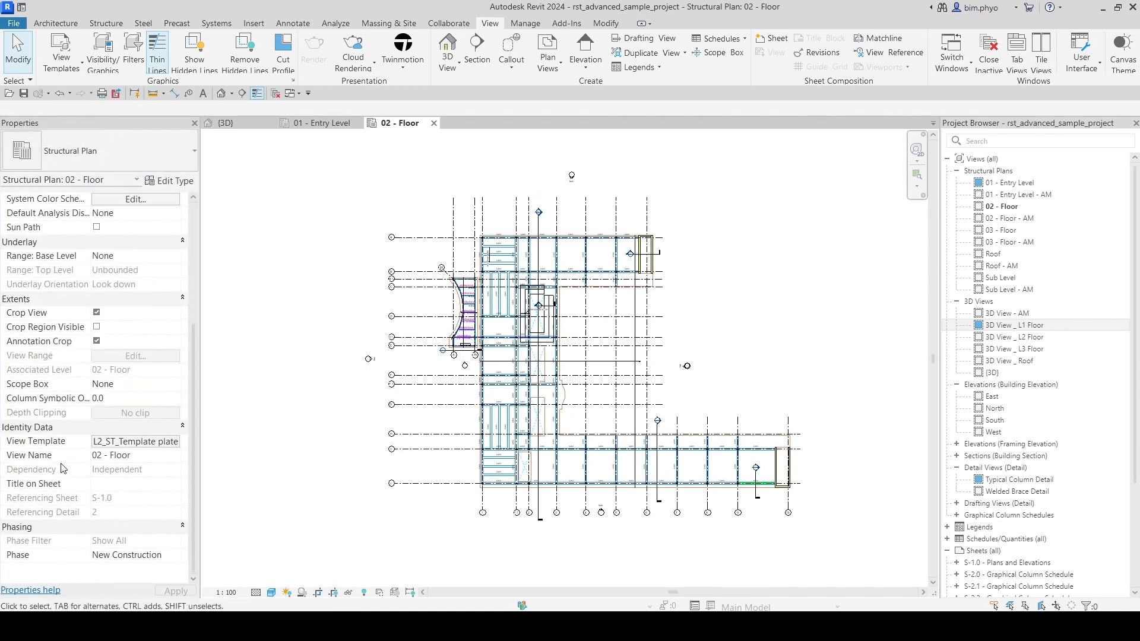
{"action": "left_click", "coordinate": [132, 445]}
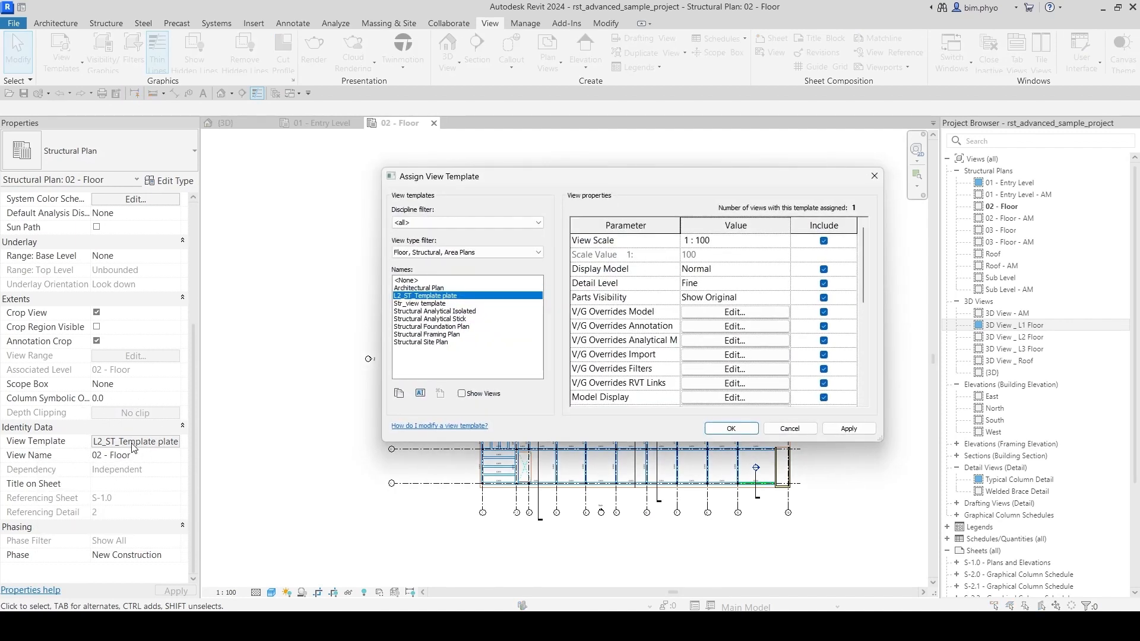
{"action": "left_click", "coordinate": [717, 313]}
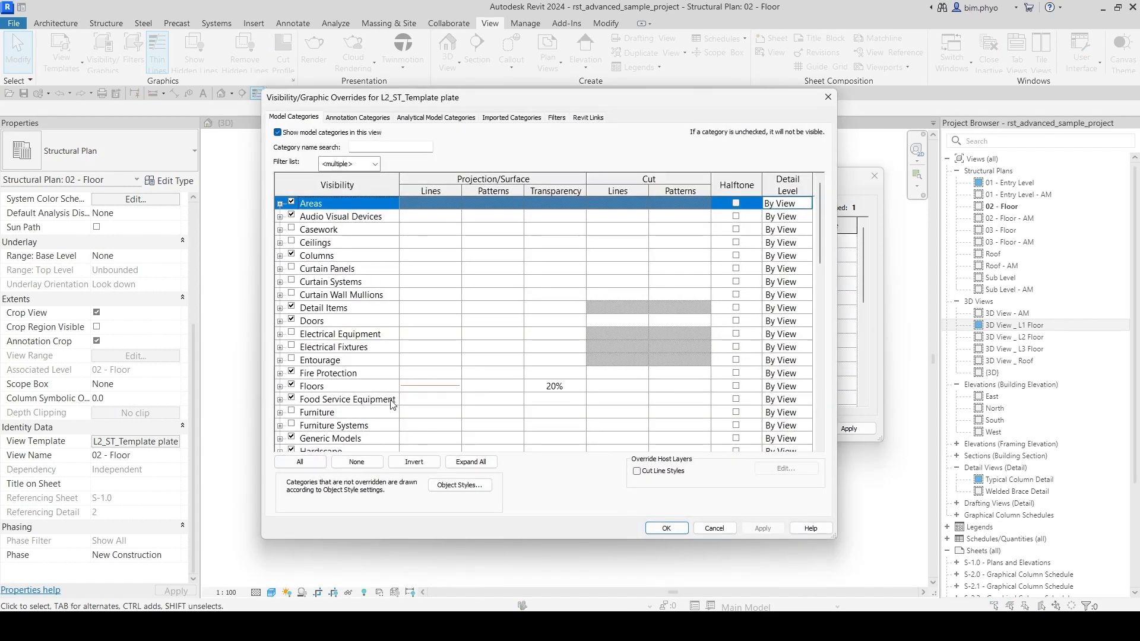
{"action": "left_click", "coordinate": [374, 118]}
{"action": "left_click", "coordinate": [436, 118]}
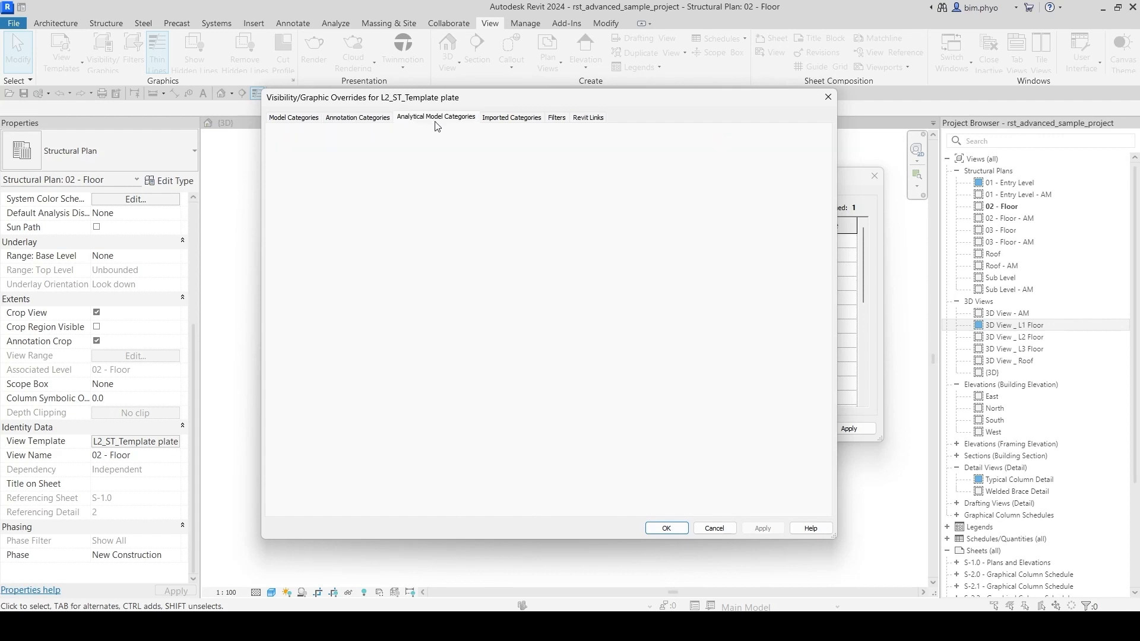
{"action": "left_click", "coordinate": [502, 118]}
{"action": "left_click", "coordinate": [436, 118]}
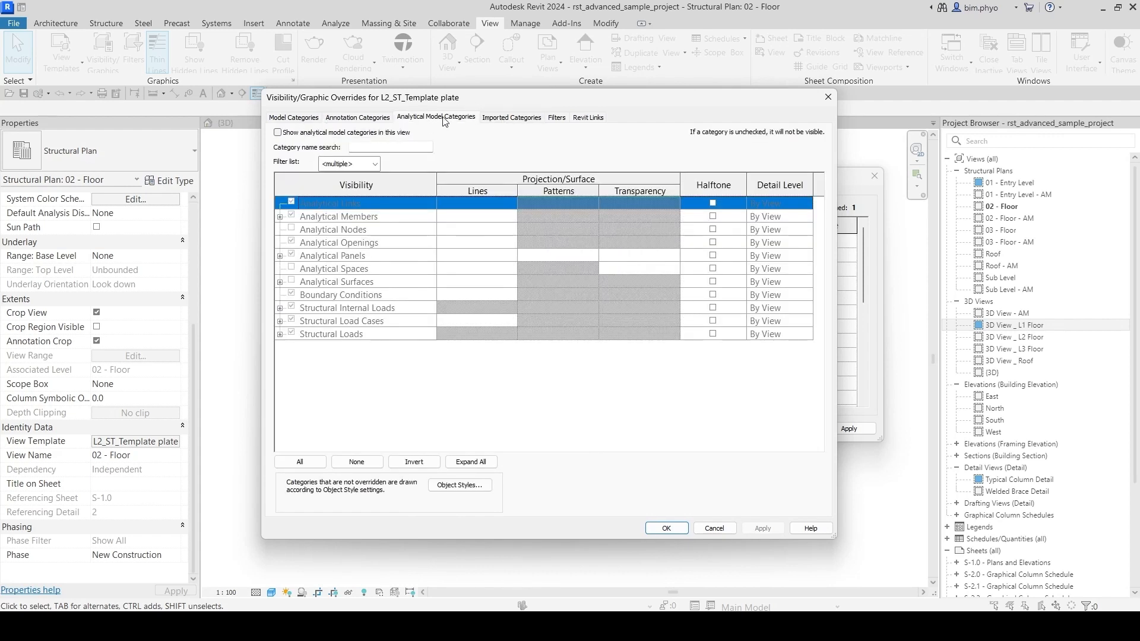
{"action": "left_click", "coordinate": [291, 117]}
{"action": "left_click", "coordinate": [563, 117]}
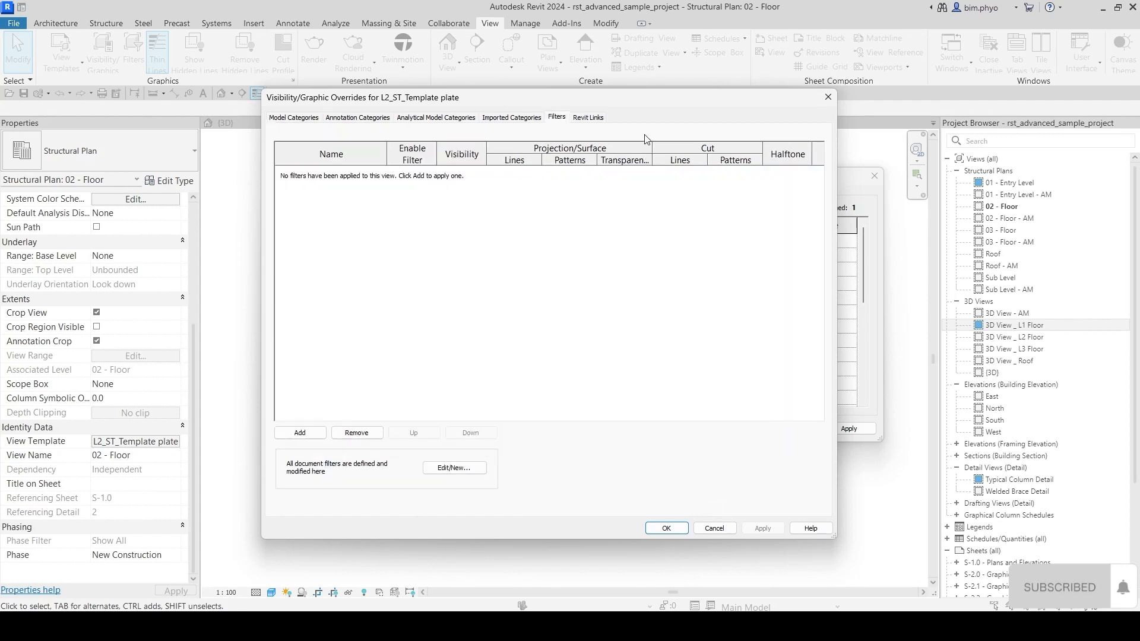
{"action": "left_click", "coordinate": [588, 118]}
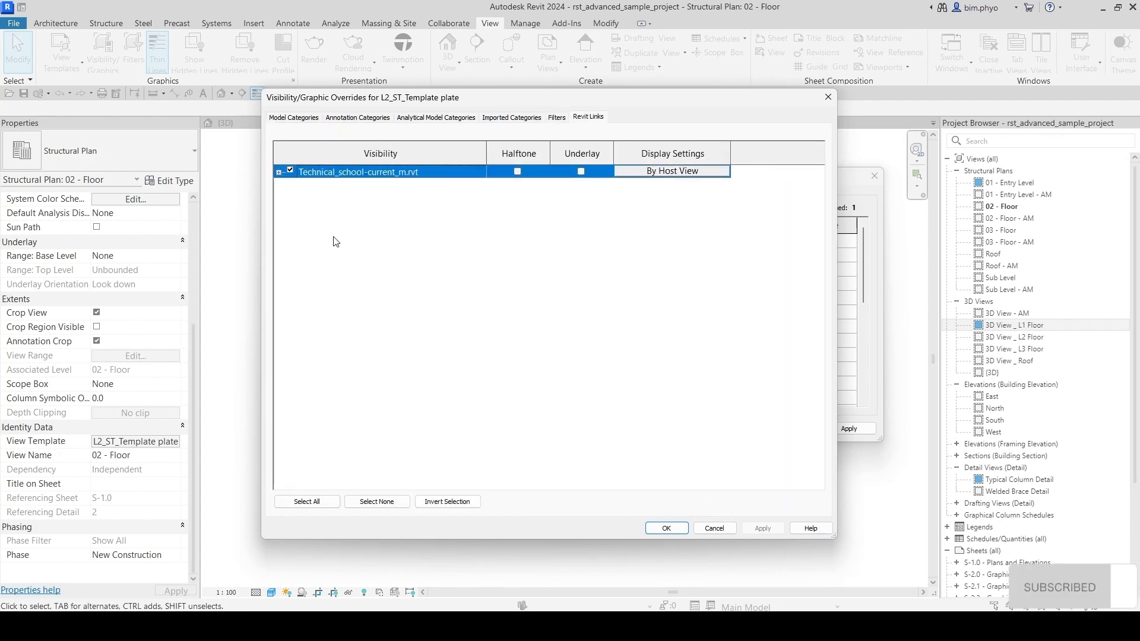
{"action": "left_click", "coordinate": [666, 529]}
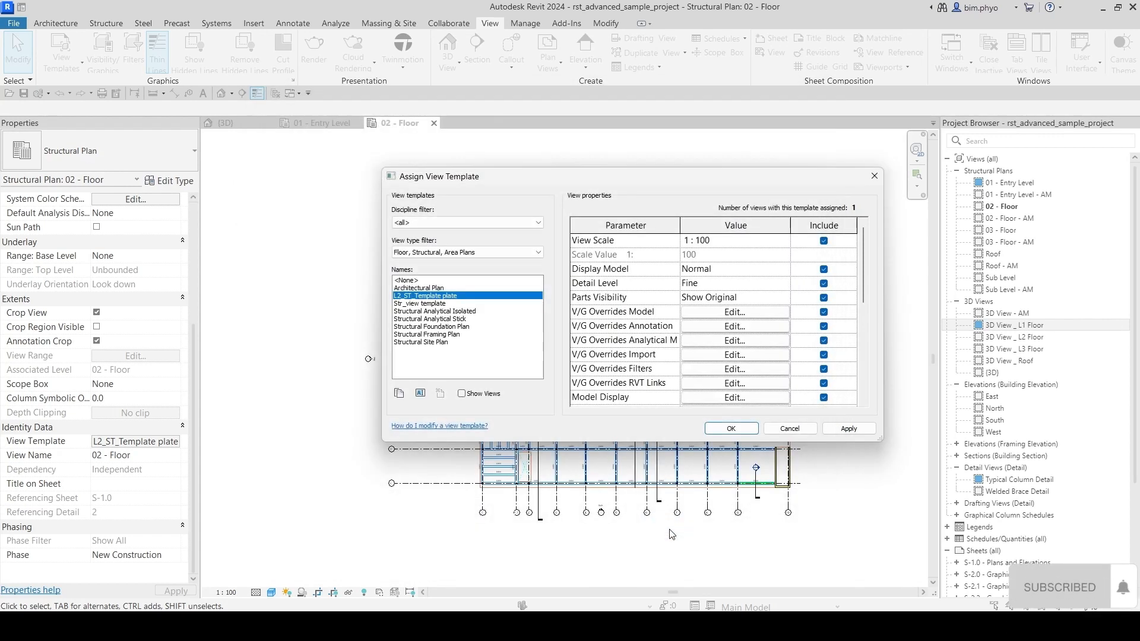
{"action": "left_click", "coordinate": [732, 428]}
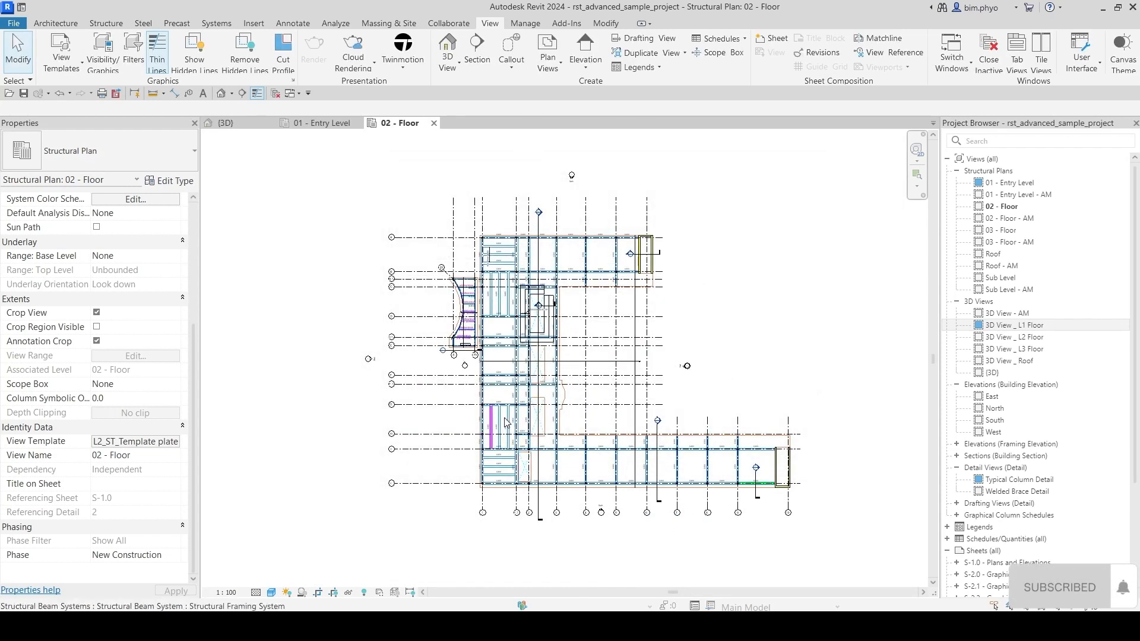
Step: Remove the assigned view template from the 02 - Floor plan by setting it to <None>
{"action": "middle_click_drag", "start_coordinate": [637, 443], "coordinate": [622, 439]}
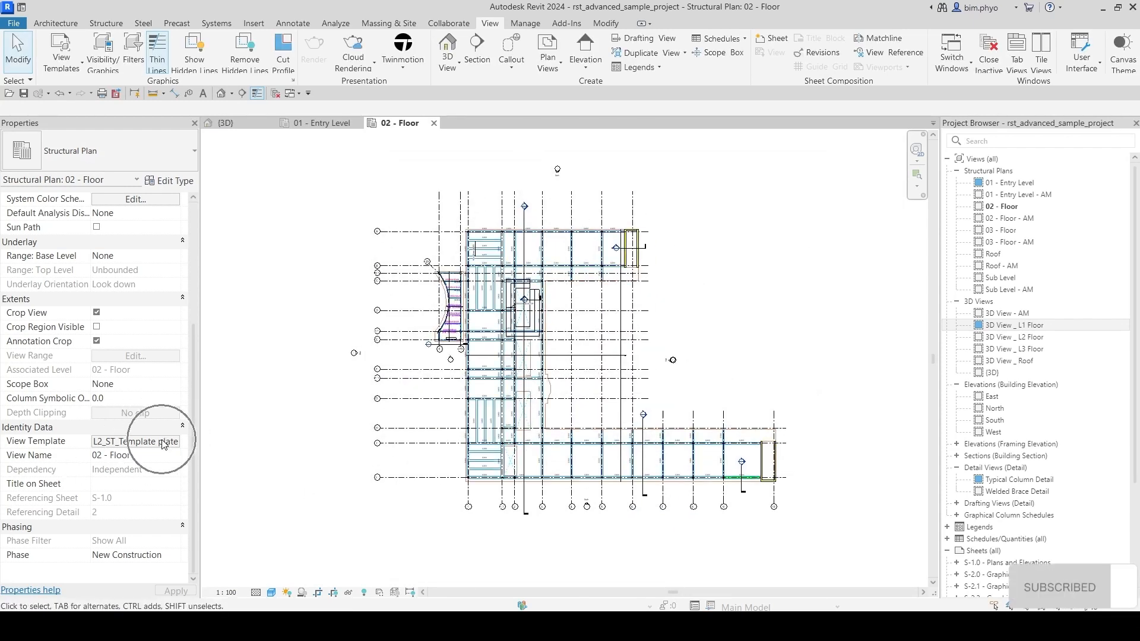
{"action": "left_click", "coordinate": [162, 441]}
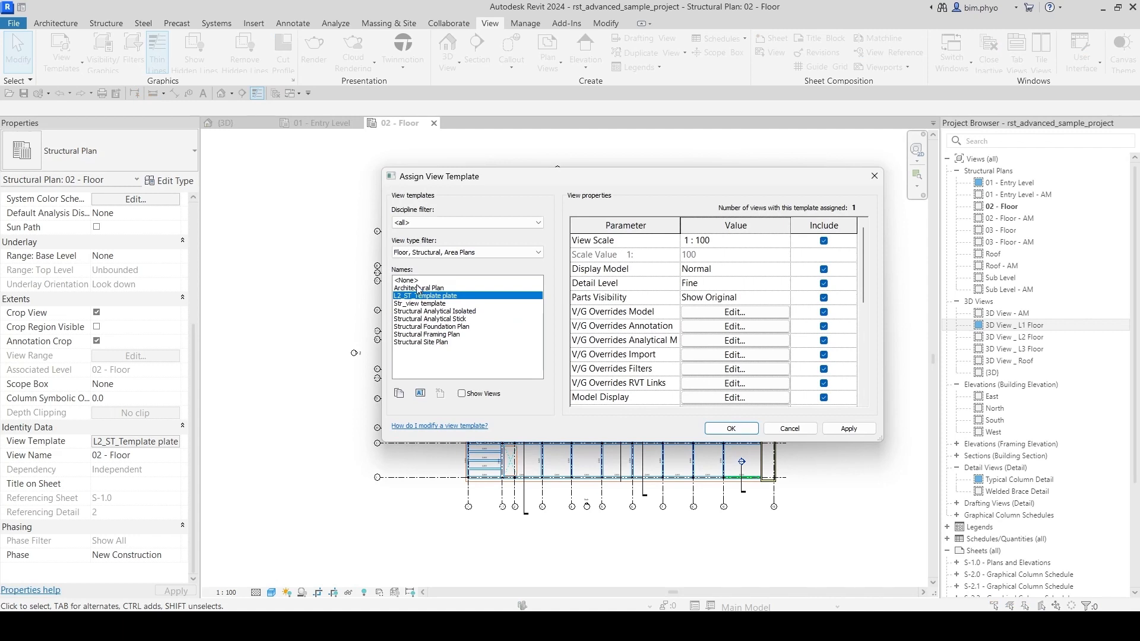
{"action": "left_click", "coordinate": [439, 281]}
{"action": "left_click", "coordinate": [737, 431]}
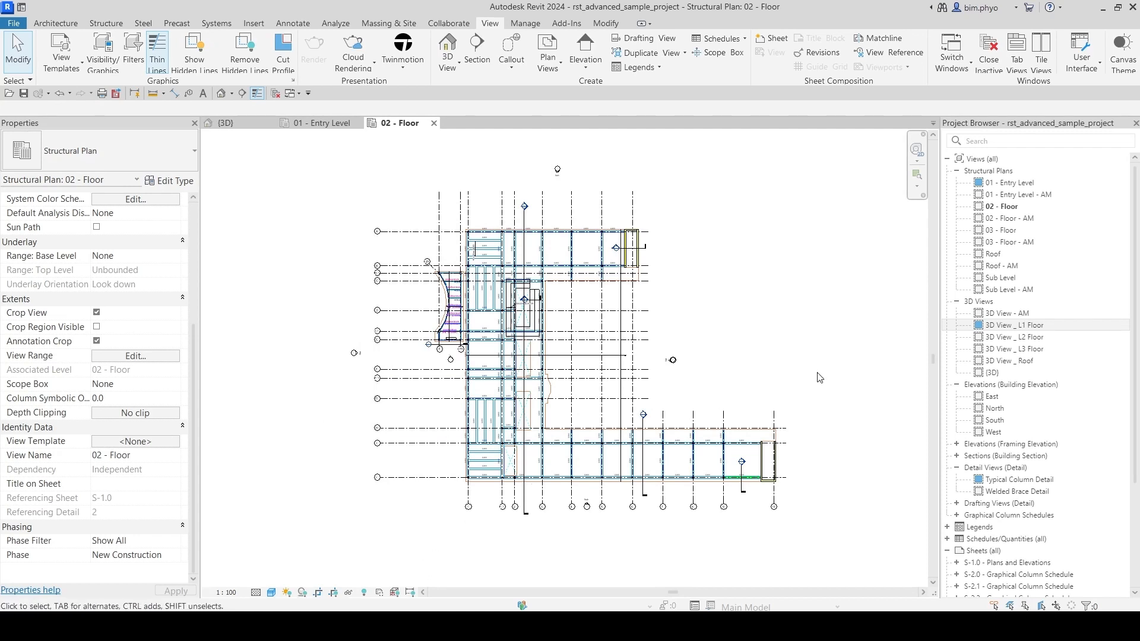
Step: Assign the Structural Framing Plan view template to the 02 - Floor plan and examine how the framing and tags are displayed
{"action": "left_click", "coordinate": [134, 443]}
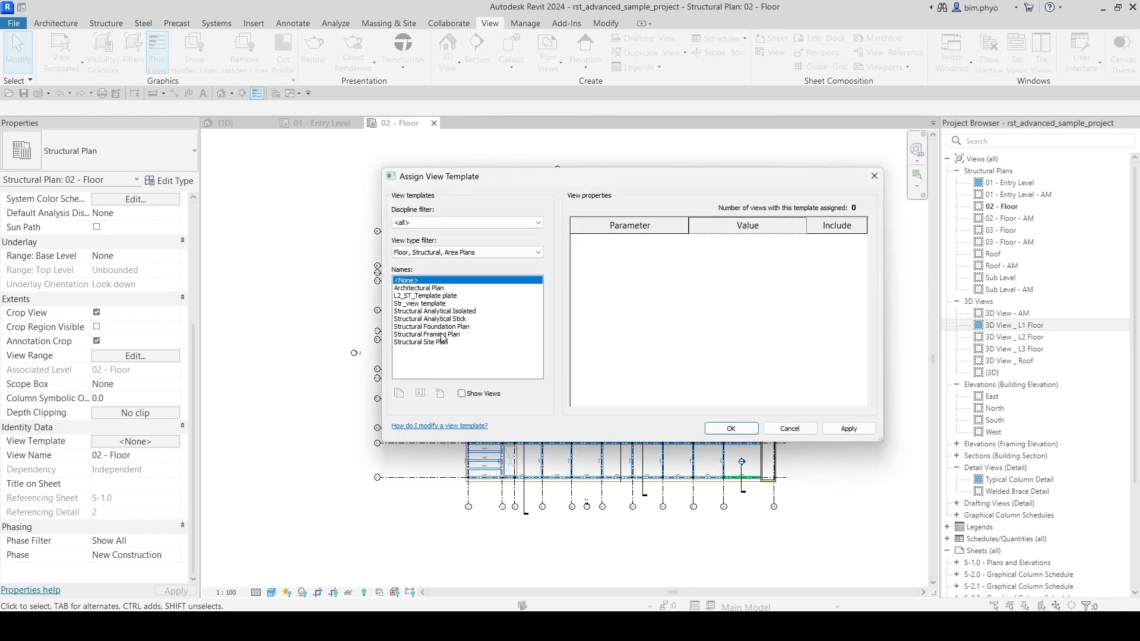
{"action": "left_click", "coordinate": [440, 335]}
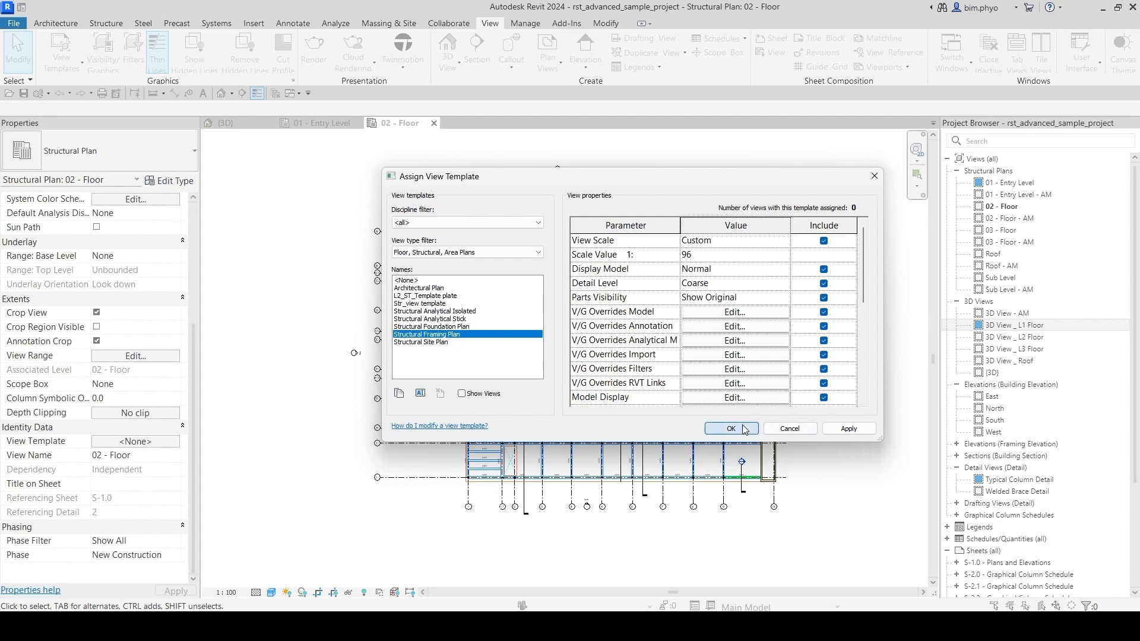
{"action": "key", "text": "Return"}
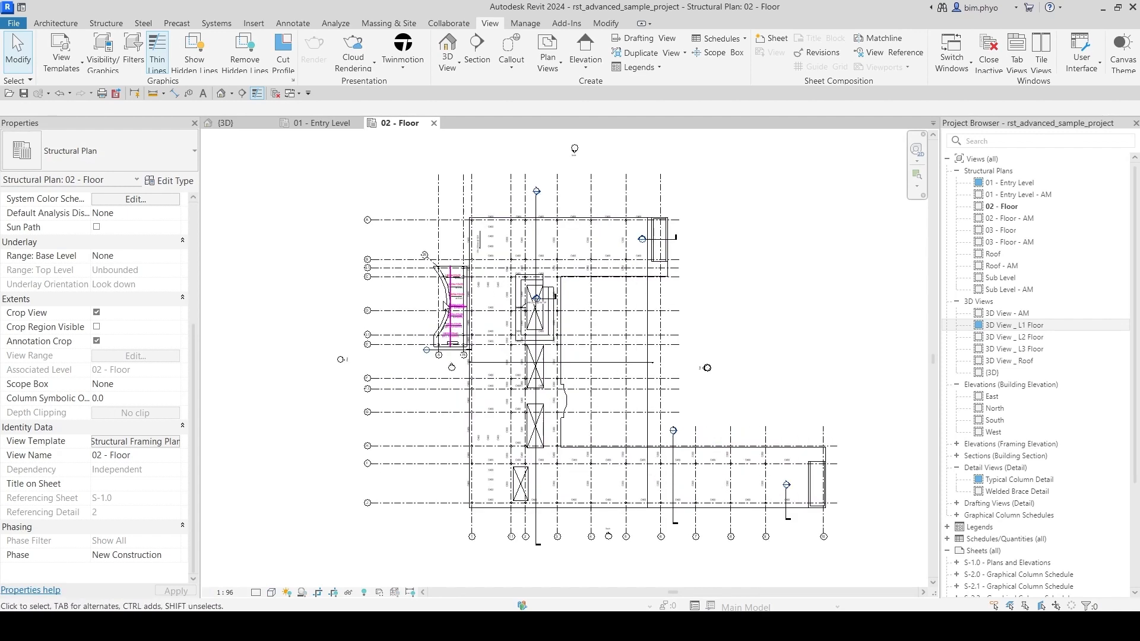
{"action": "scroll", "coordinate": [440, 294], "scroll_direction": "up", "scroll_amount": 5}
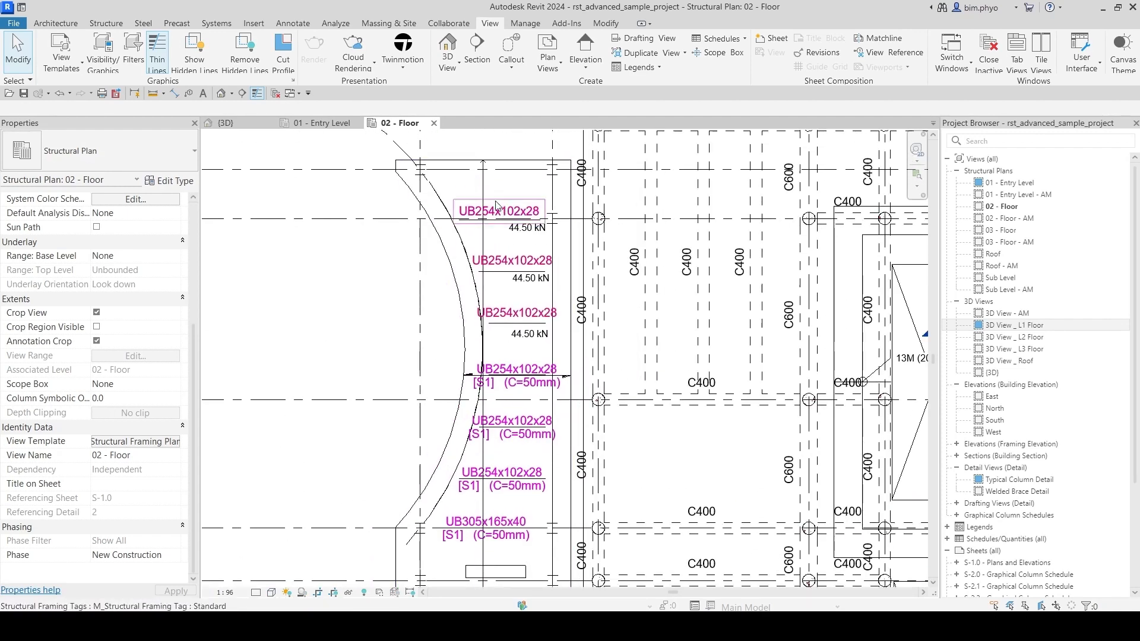
{"action": "scroll", "coordinate": [502, 210], "scroll_direction": "down", "scroll_amount": 2}
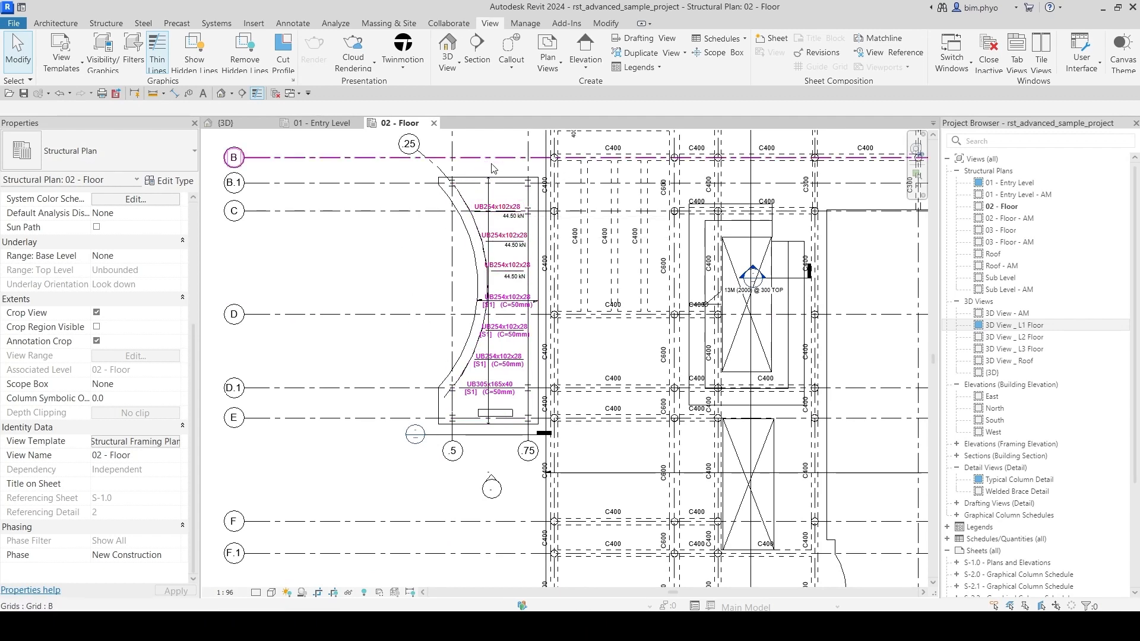
{"action": "scroll", "coordinate": [460, 310], "scroll_direction": "down", "scroll_amount": 4}
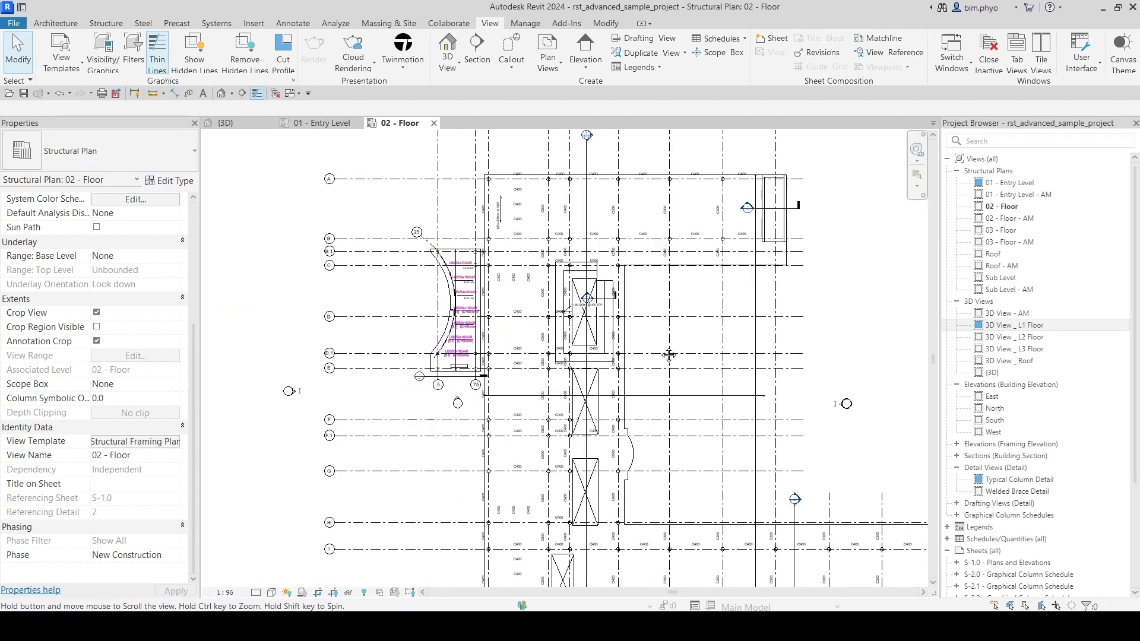
{"action": "scroll", "coordinate": [654, 307], "scroll_direction": "down", "scroll_amount": 2}
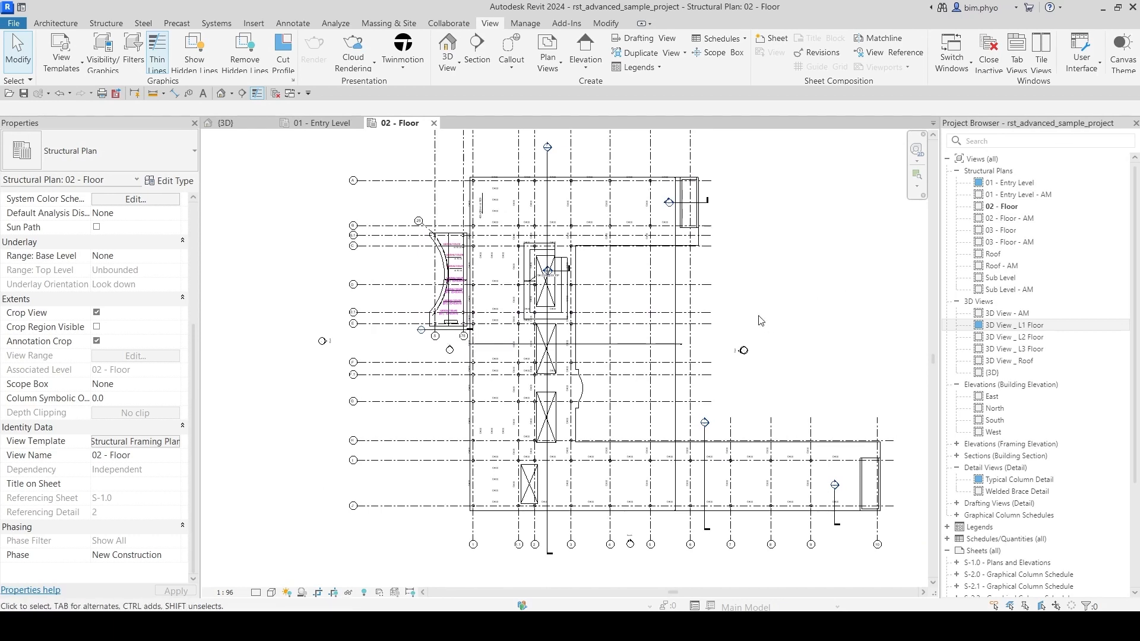
{"action": "middle_click_drag", "start_coordinate": [858, 251], "coordinate": [829, 276]}
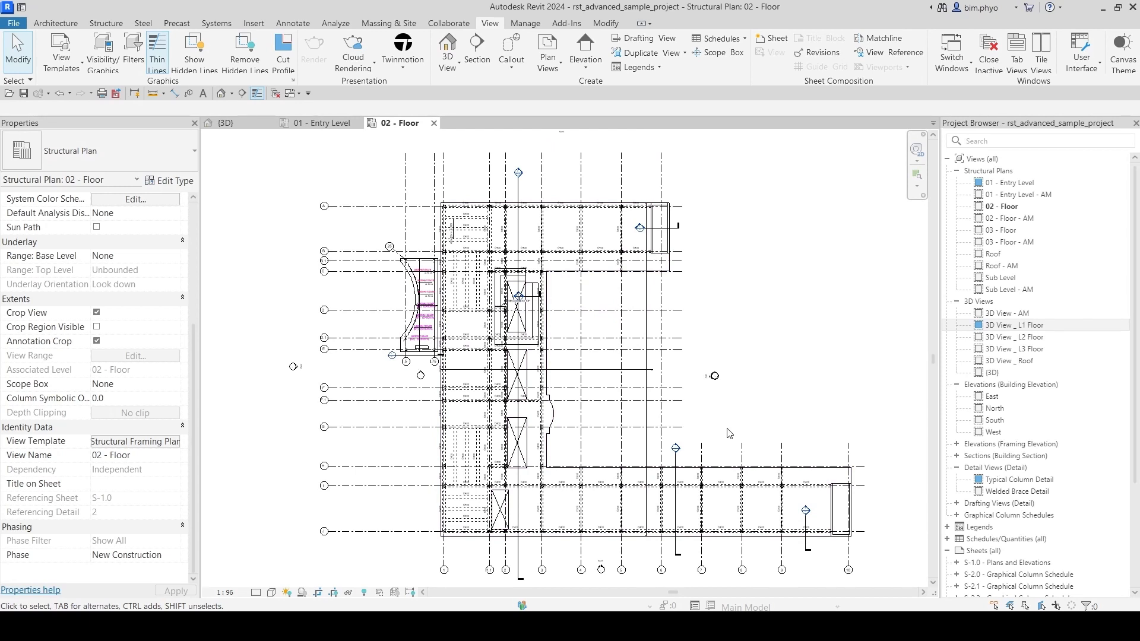
Step: Reassign the L2_ST_Template plate view template to the 02 - Floor plan
{"action": "left_click", "coordinate": [135, 441]}
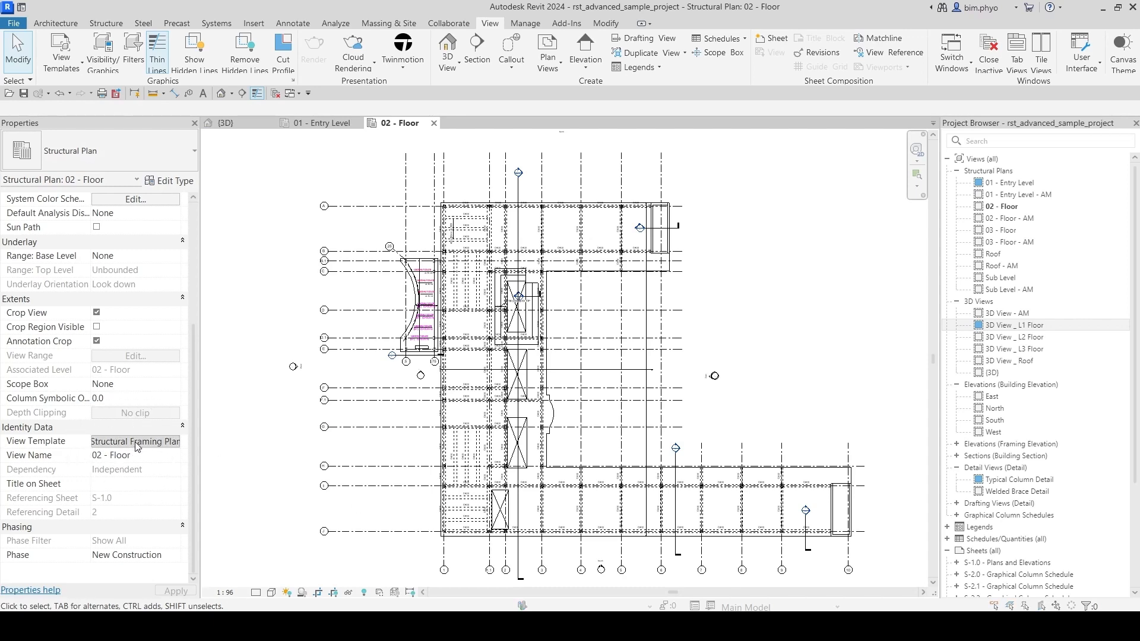
{"action": "left_click", "coordinate": [417, 336]}
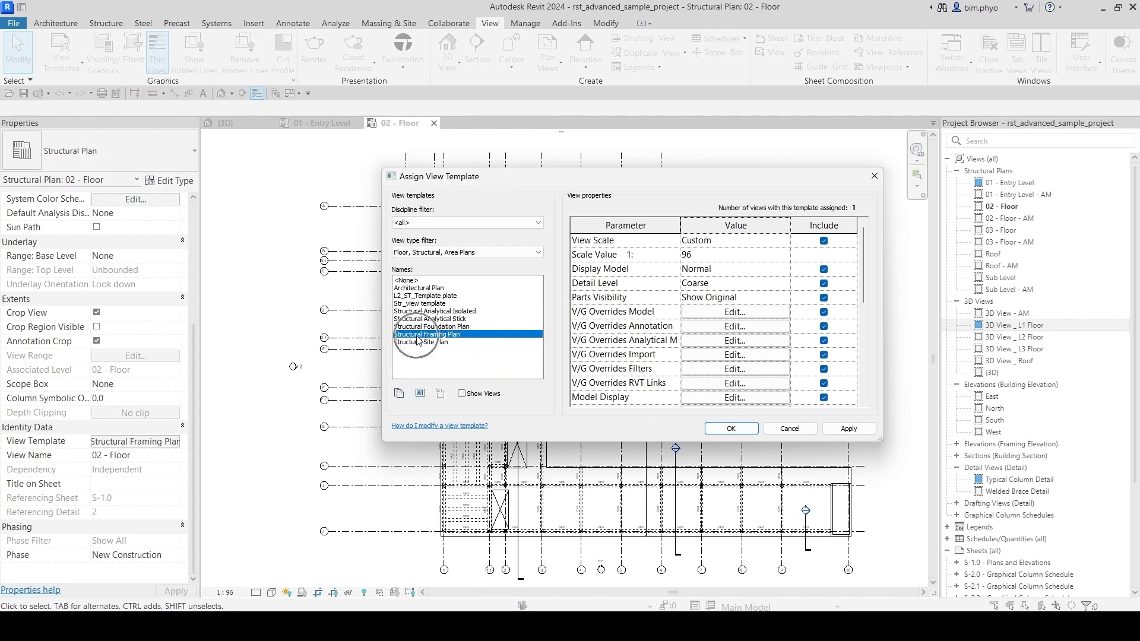
{"action": "left_click", "coordinate": [421, 296]}
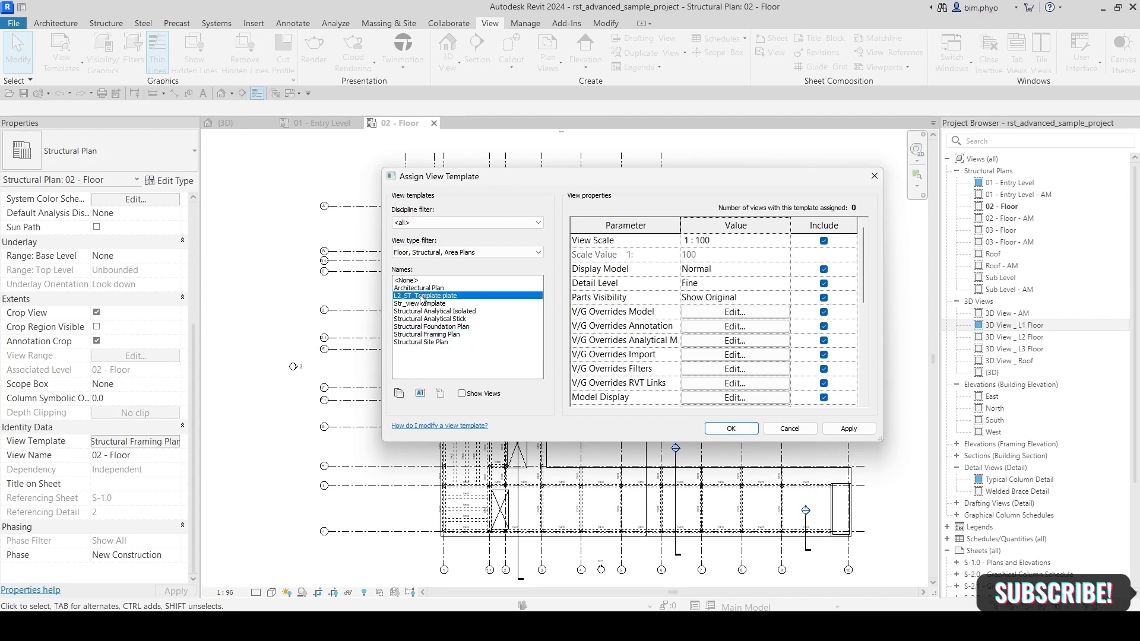
{"action": "left_click", "coordinate": [731, 429]}
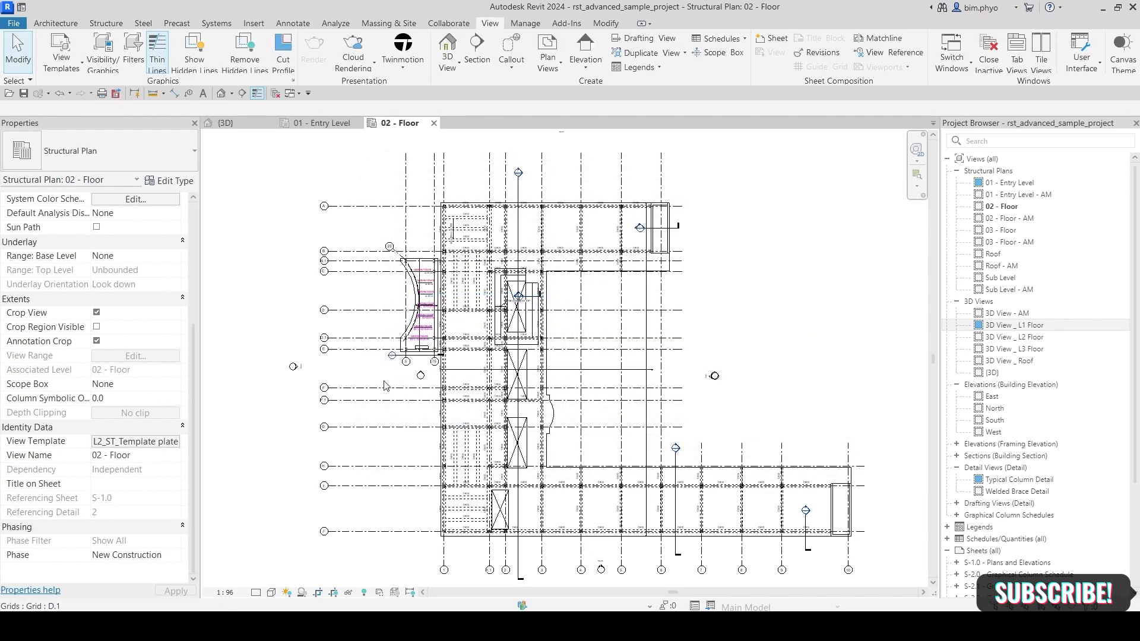
{"action": "middle_click_drag", "start_coordinate": [608, 447], "coordinate": [629, 440]}
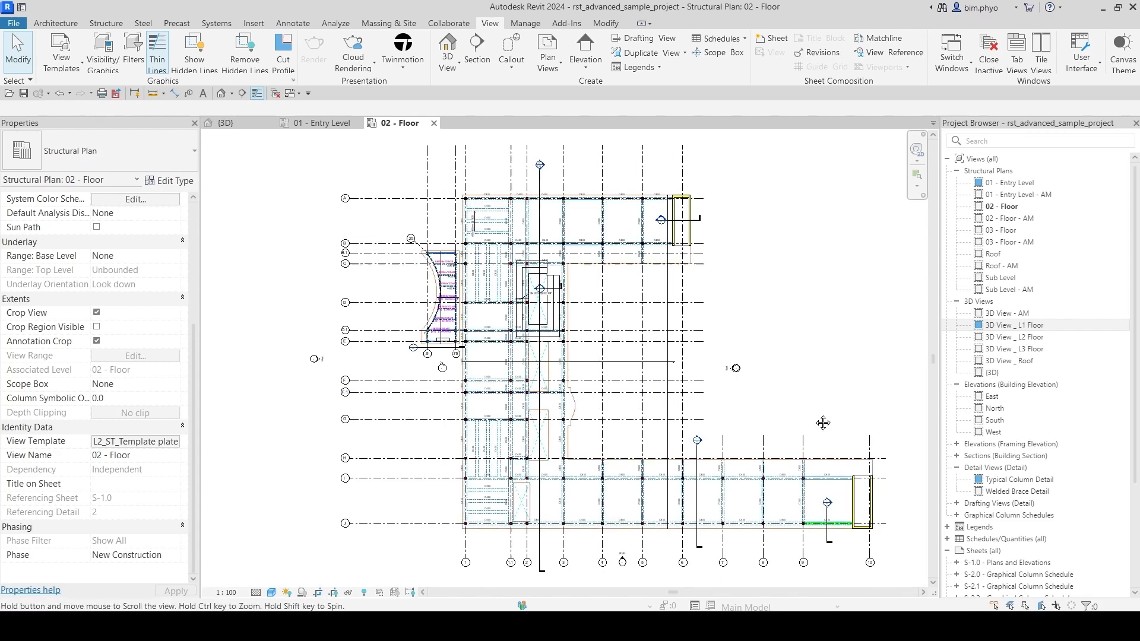
Step: Switch to the {3D} view and review its visibility overrides for model categories and Revit links
{"action": "left_click", "coordinate": [236, 125]}
{"action": "scroll", "coordinate": [590, 439], "scroll_direction": "down", "scroll_amount": 10}
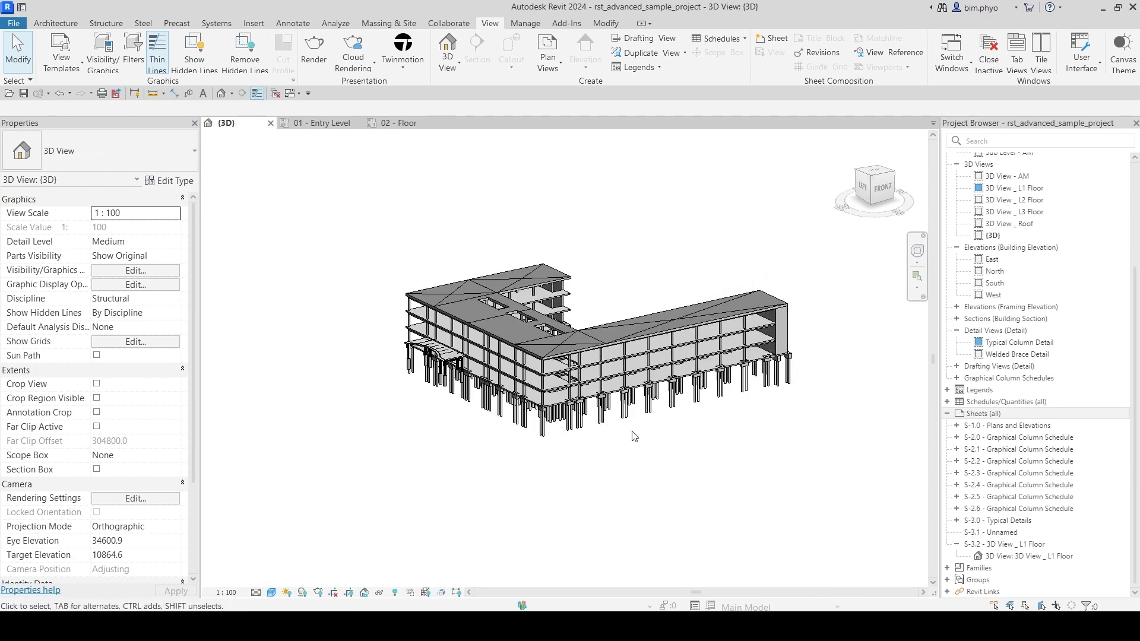
{"action": "key", "text": "v"}
{"action": "key", "text": "g"}
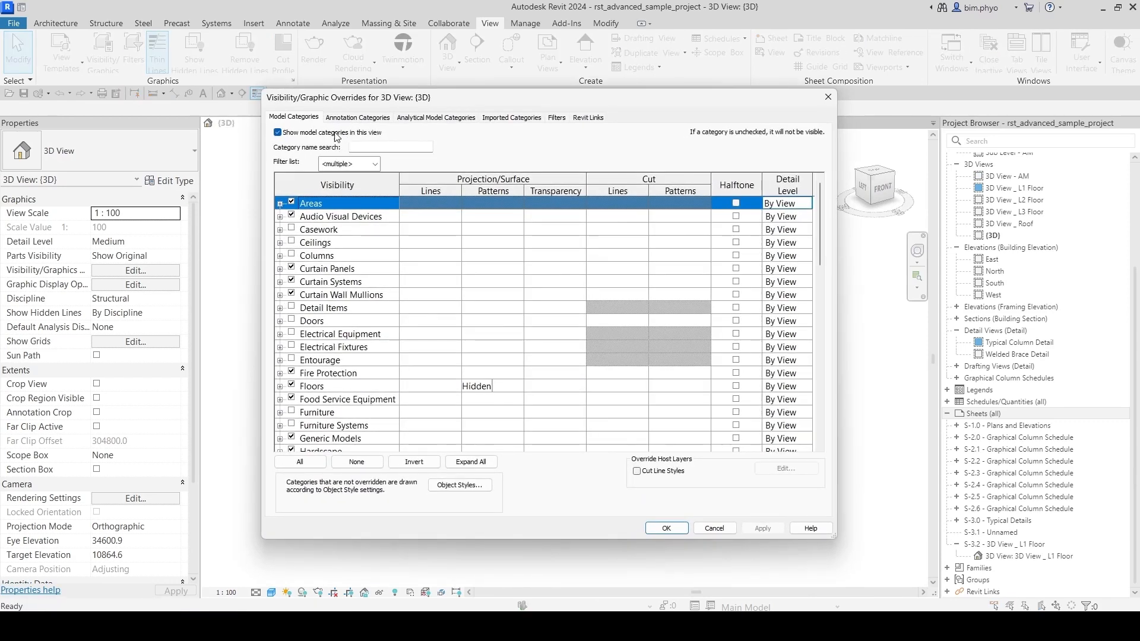
{"action": "left_click_drag", "start_coordinate": [415, 104], "coordinate": [441, 113]}
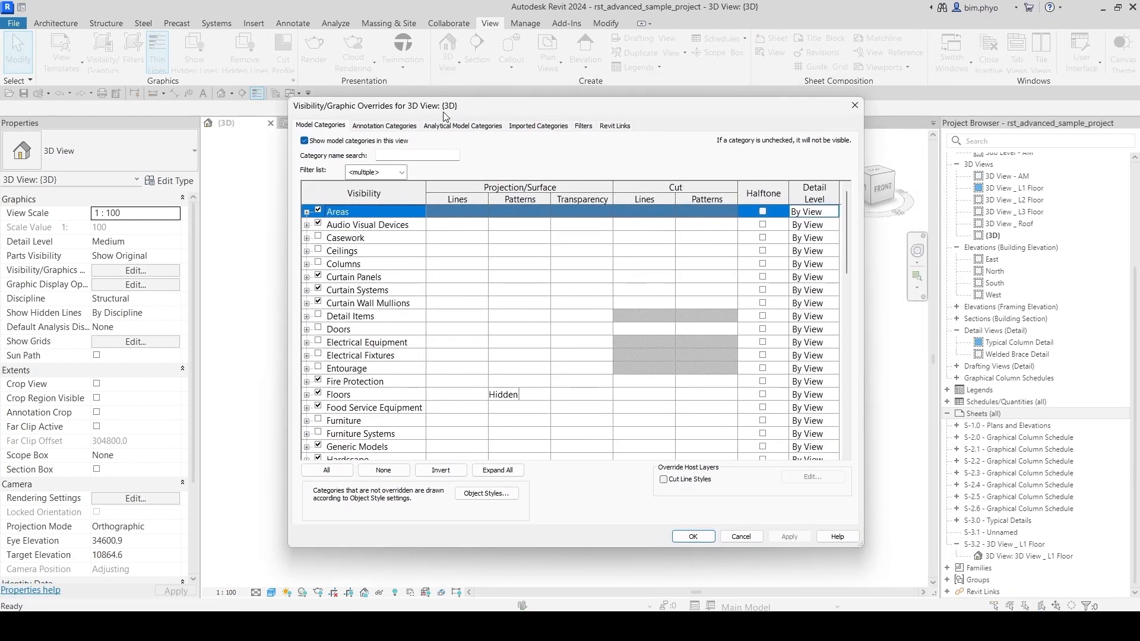
{"action": "left_click", "coordinate": [620, 124]}
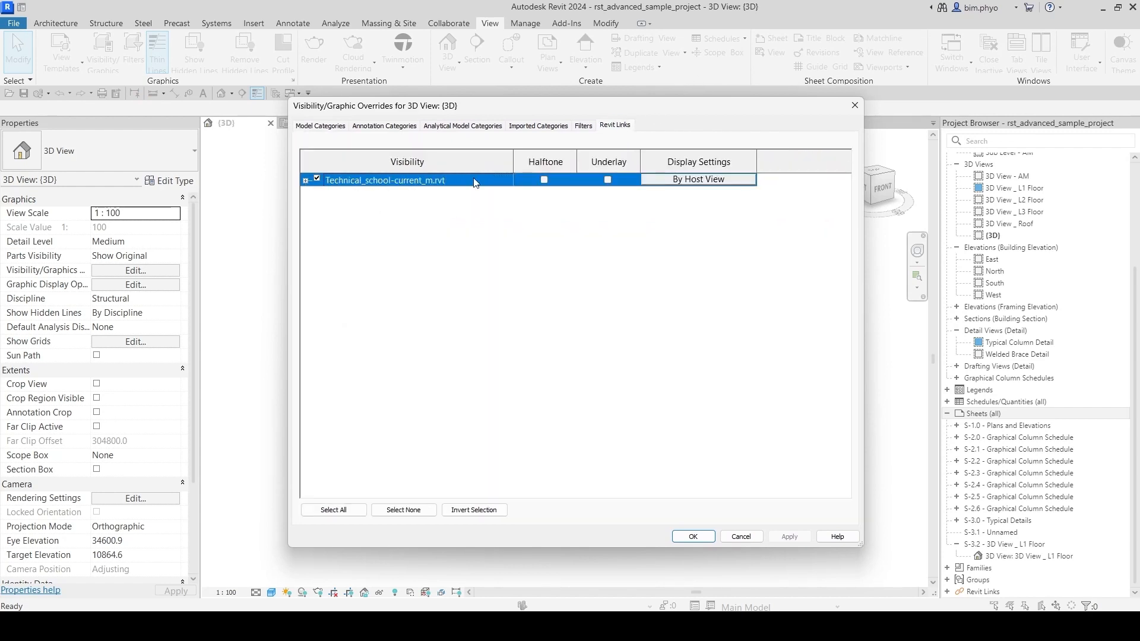
{"action": "left_click", "coordinate": [320, 126]}
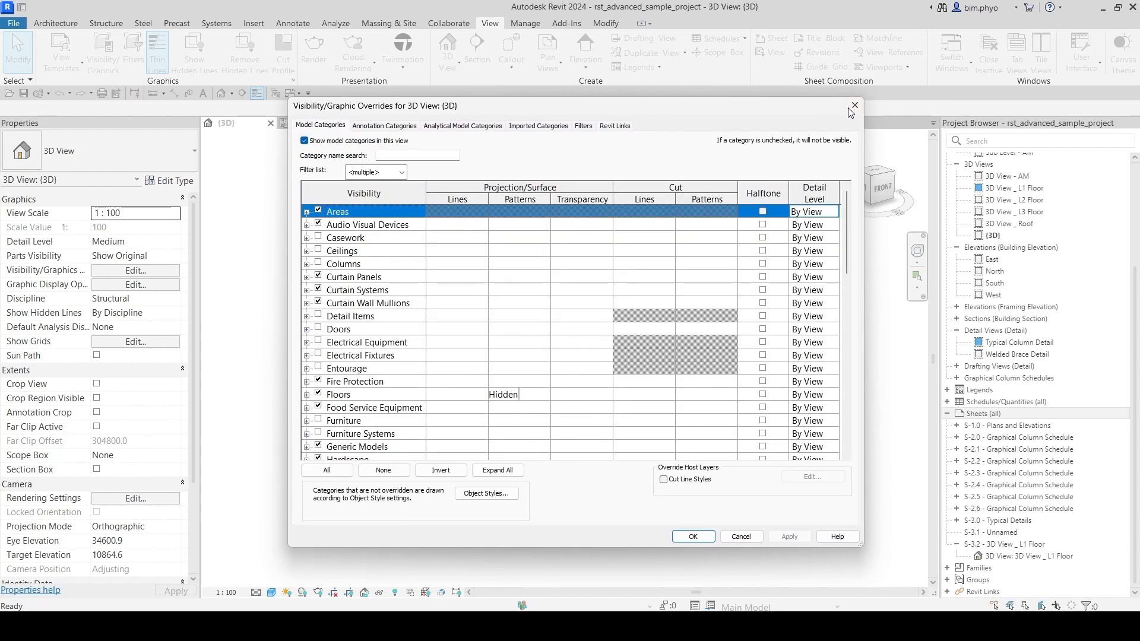
{"action": "key", "text": "Return"}
Step: Hide the Structural Columns category in the {3D} view's visibility overrides
{"action": "scroll", "coordinate": [506, 416], "scroll_direction": "up", "scroll_amount": 7}
{"action": "scroll", "coordinate": [506, 416], "scroll_direction": "down", "scroll_amount": 4}
{"action": "middle_click_drag", "start_coordinate": [788, 455], "coordinate": [698, 480]}
{"action": "middle_click_drag", "start_coordinate": [515, 481], "coordinate": [559, 473]}
{"action": "scroll", "coordinate": [559, 473], "scroll_direction": "down", "scroll_amount": 1}
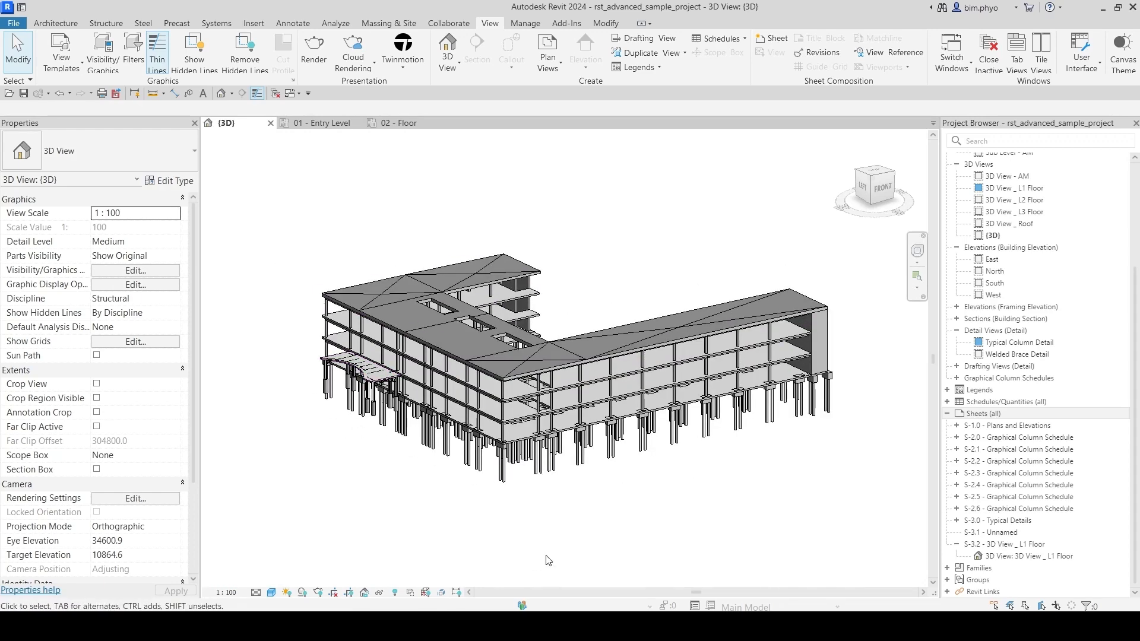
{"action": "key", "text": "v"}
{"action": "key", "text": "g"}
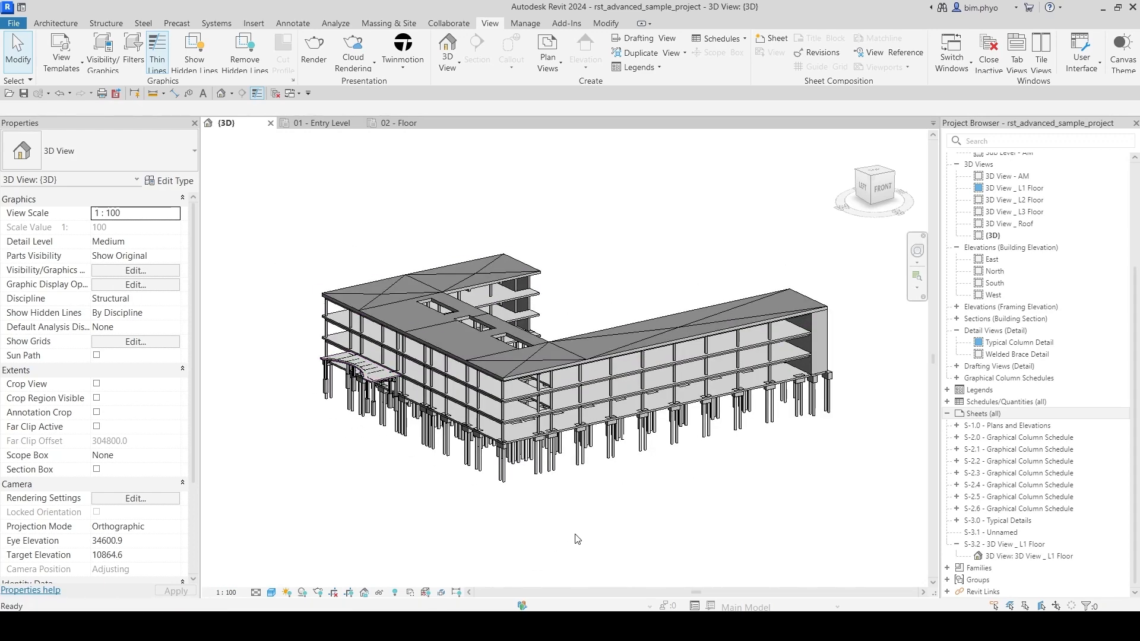
{"action": "left_click", "coordinate": [372, 367]}
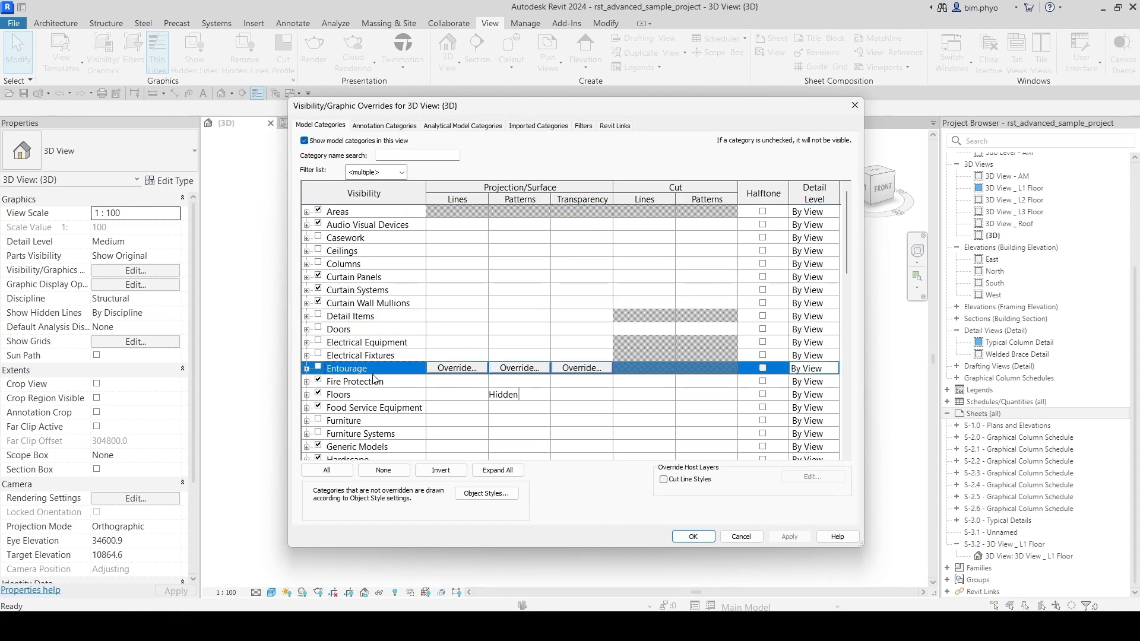
{"action": "left_click", "coordinate": [373, 377]}
{"action": "scroll", "coordinate": [374, 376], "scroll_direction": "down", "scroll_amount": 4}
{"action": "scroll", "coordinate": [383, 367], "scroll_direction": "down", "scroll_amount": 4}
{"action": "left_click", "coordinate": [383, 370]}
{"action": "scroll", "coordinate": [382, 378], "scroll_direction": "down", "scroll_amount": 4}
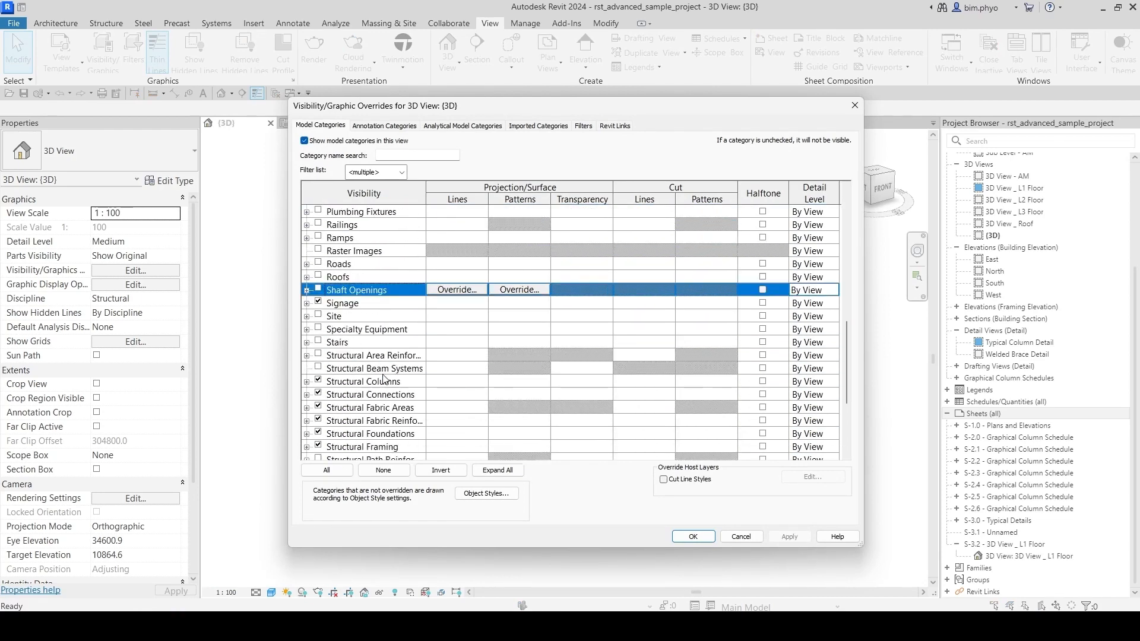
{"action": "left_click", "coordinate": [374, 368]}
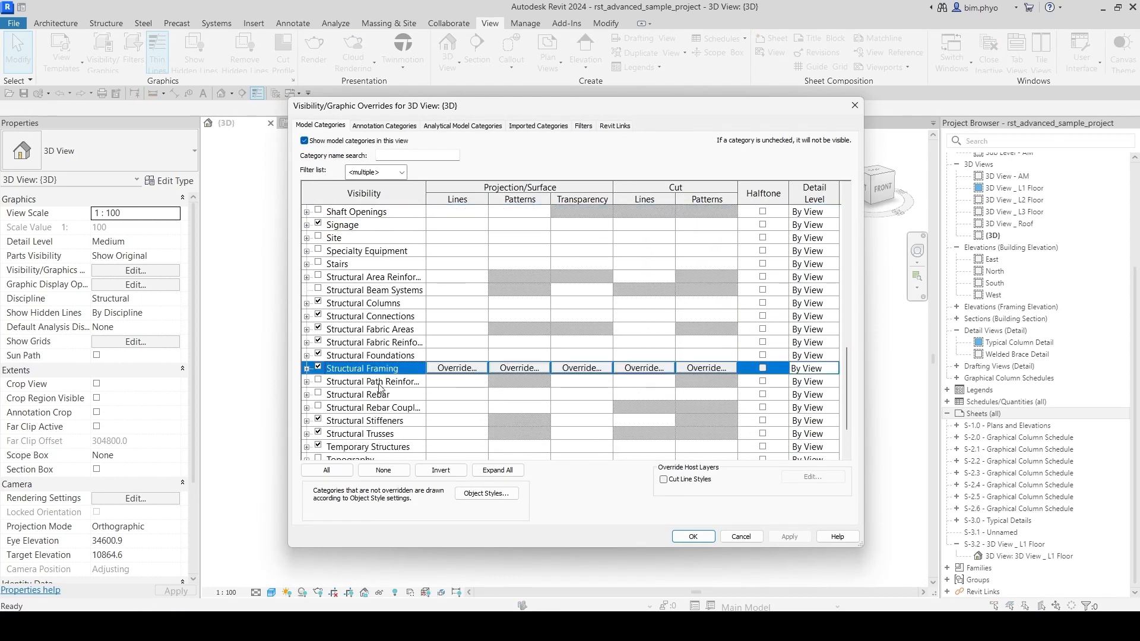
{"action": "left_click", "coordinate": [385, 303]}
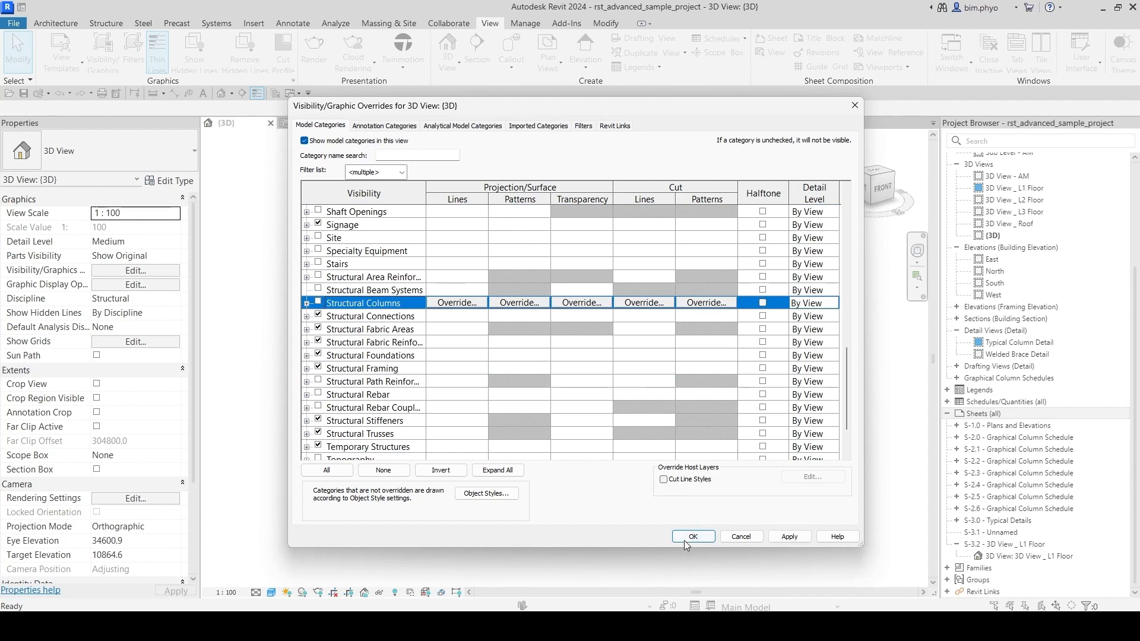
{"action": "left_click", "coordinate": [686, 540]}
Step: Examine the building model from another angle with the structural columns hidden, and recheck the view's model category overrides
{"action": "middle_click_drag", "start_coordinate": [648, 410], "coordinate": [597, 513], "text": "shift"}
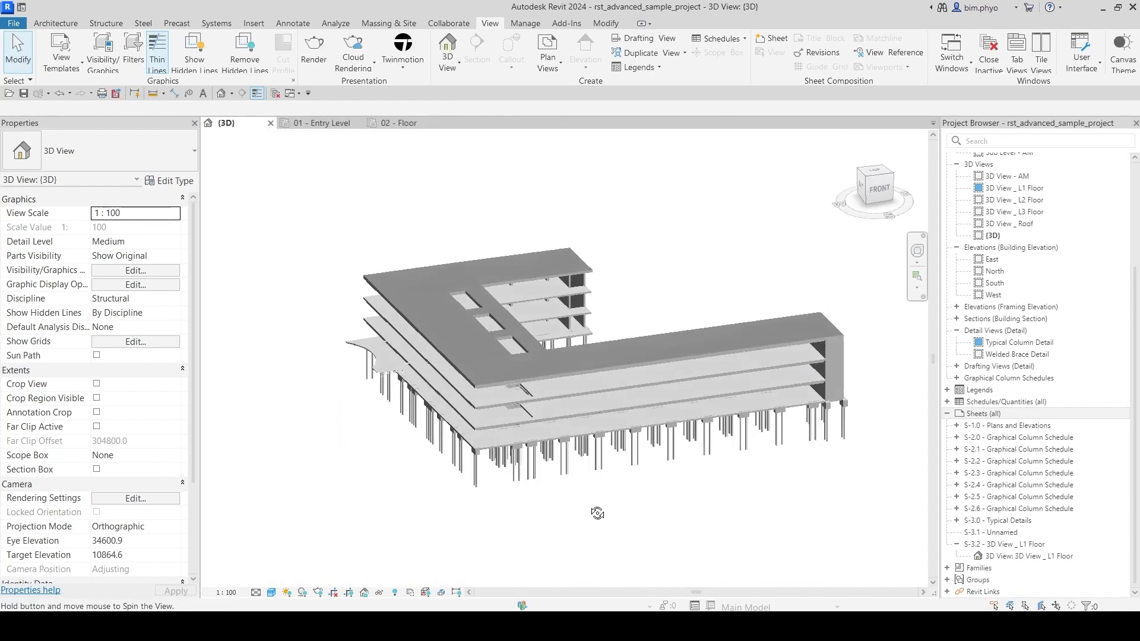
{"action": "scroll", "coordinate": [521, 377], "scroll_direction": "up", "scroll_amount": 4}
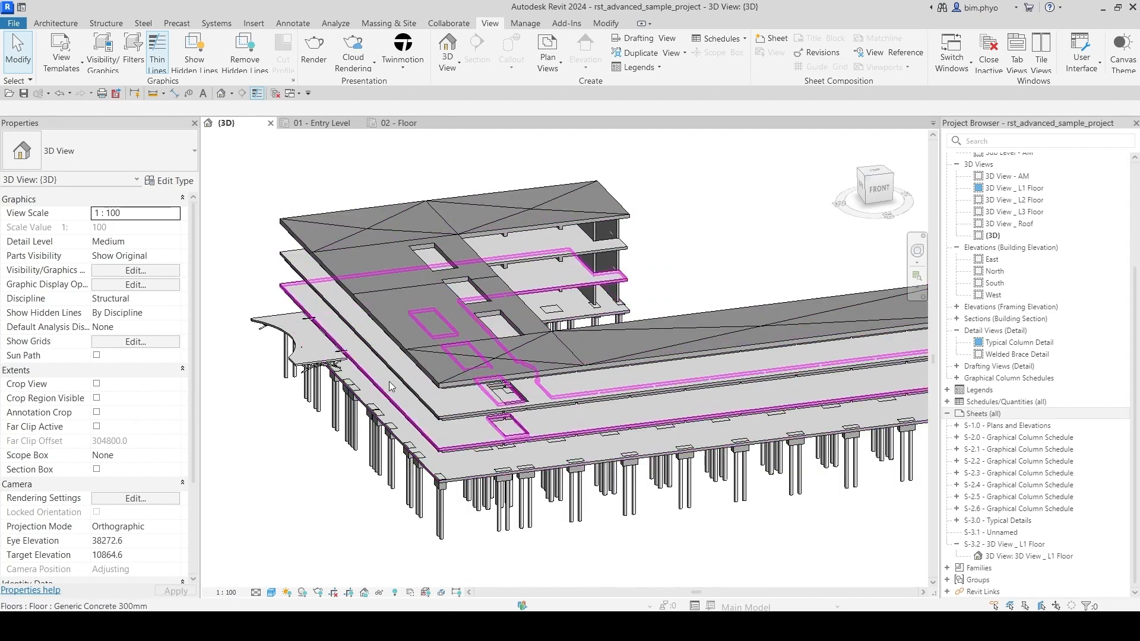
{"action": "scroll", "coordinate": [360, 449], "scroll_direction": "up", "scroll_amount": 2}
{"action": "scroll", "coordinate": [404, 439], "scroll_direction": "down", "scroll_amount": 2}
{"action": "scroll", "coordinate": [405, 440], "scroll_direction": "down", "scroll_amount": 3}
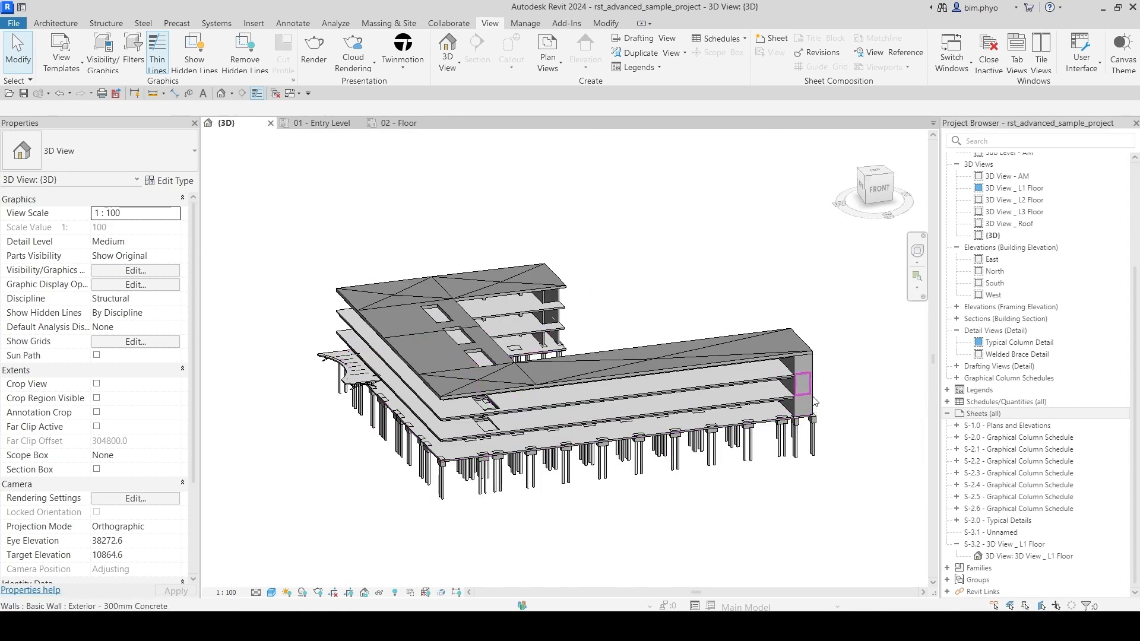
{"action": "middle_click_drag", "start_coordinate": [552, 443], "coordinate": [601, 440]}
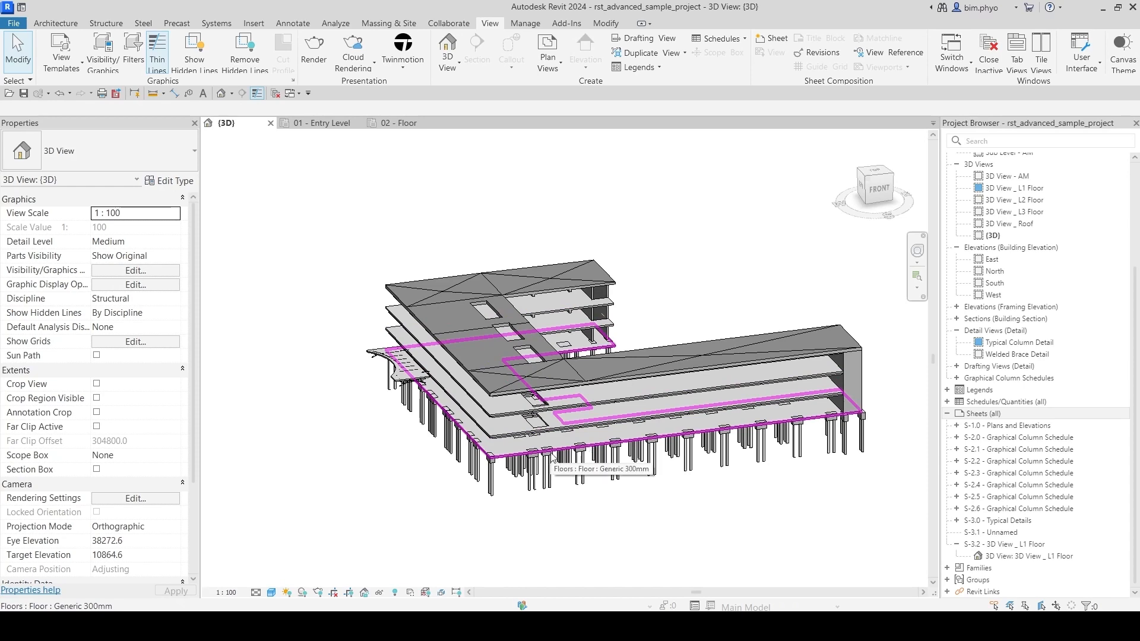
{"action": "key", "text": "v"}
{"action": "key", "text": "g"}
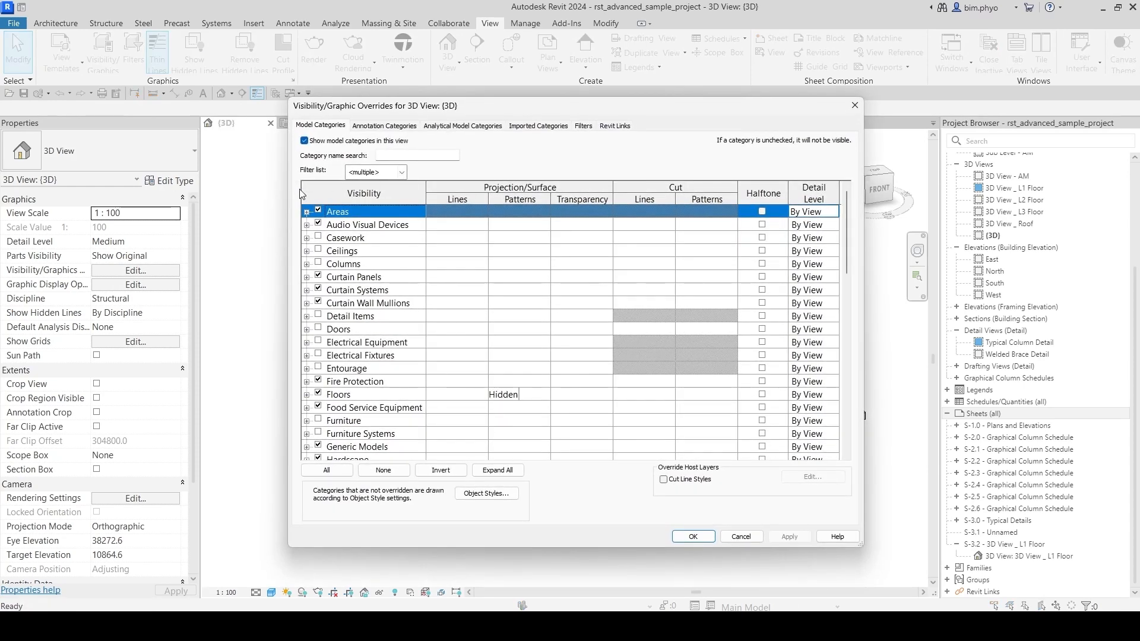
{"action": "key", "text": "Return"}
{"action": "left_click", "coordinate": [61, 52]}
{"action": "left_click", "coordinate": [75, 108]}
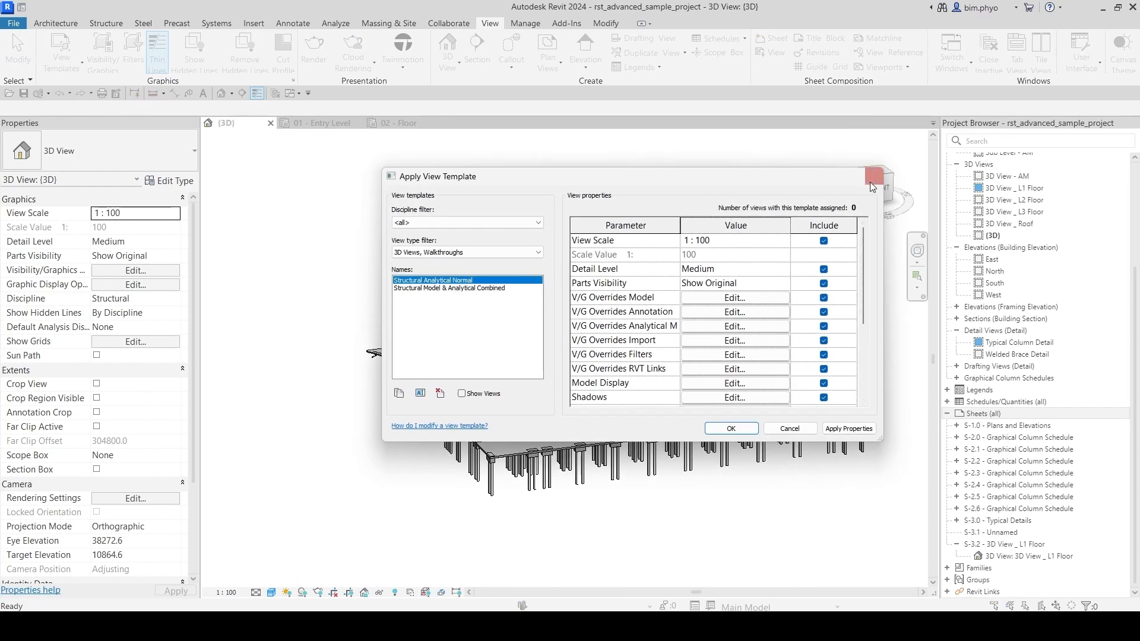
{"action": "key", "text": "Escape"}
Step: Create a view template named "3D view_wo column" from the current {3D} view
{"action": "left_click", "coordinate": [73, 55]}
{"action": "left_click", "coordinate": [75, 108]}
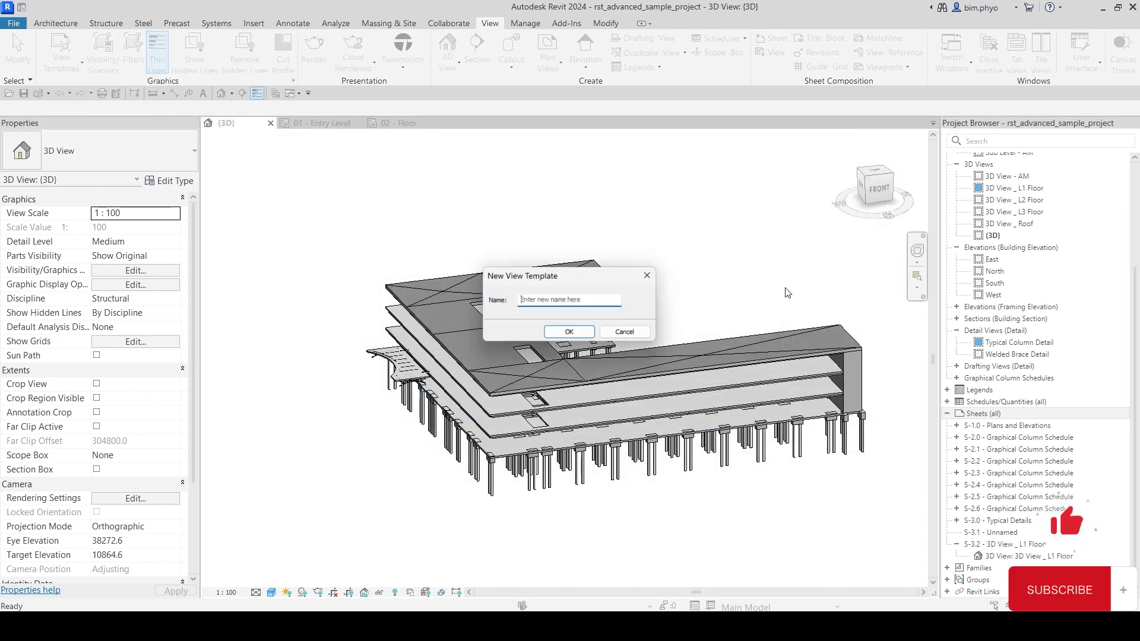
{"action": "type", "text": "w"}
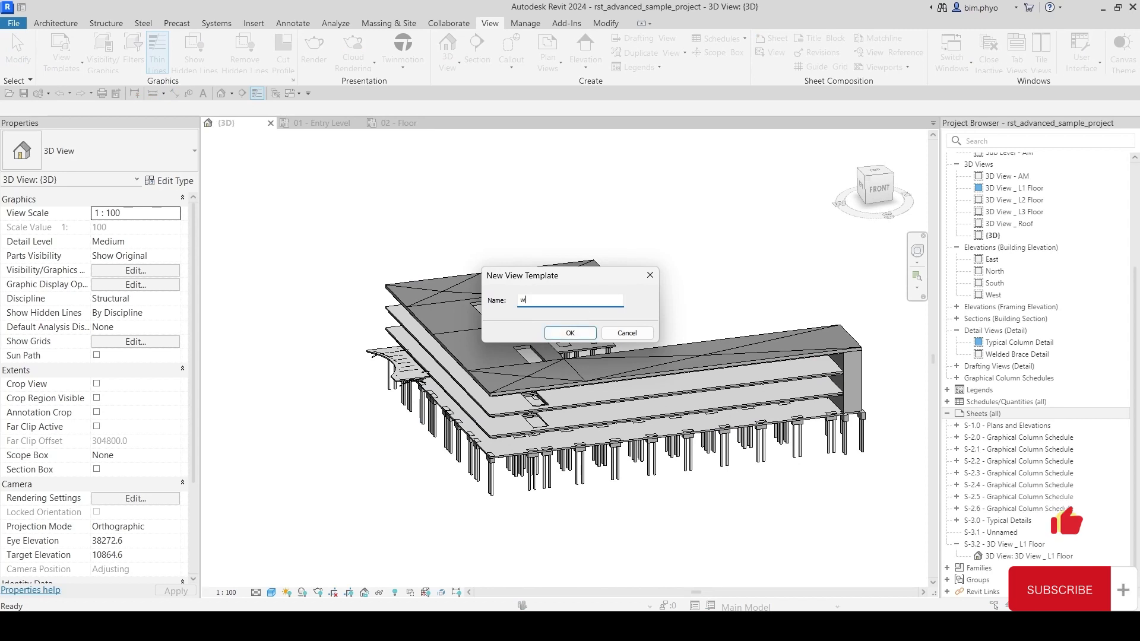
{"action": "type", "text": "o c"}
{"action": "key", "text": "BackSpace"}
{"action": "key", "text": "BackSpace"}
{"action": "key", "text": "BackSpace"}
{"action": "key", "text": "BackSpace"}
{"action": "type", "text": "3D view_wo column"}
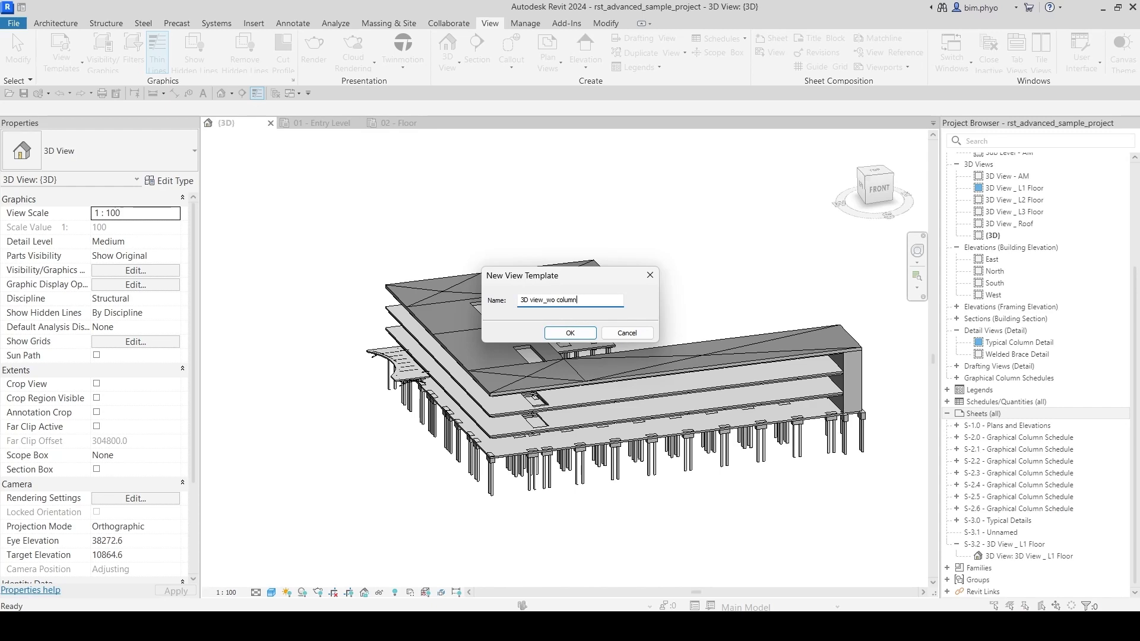
{"action": "key", "text": "Return"}
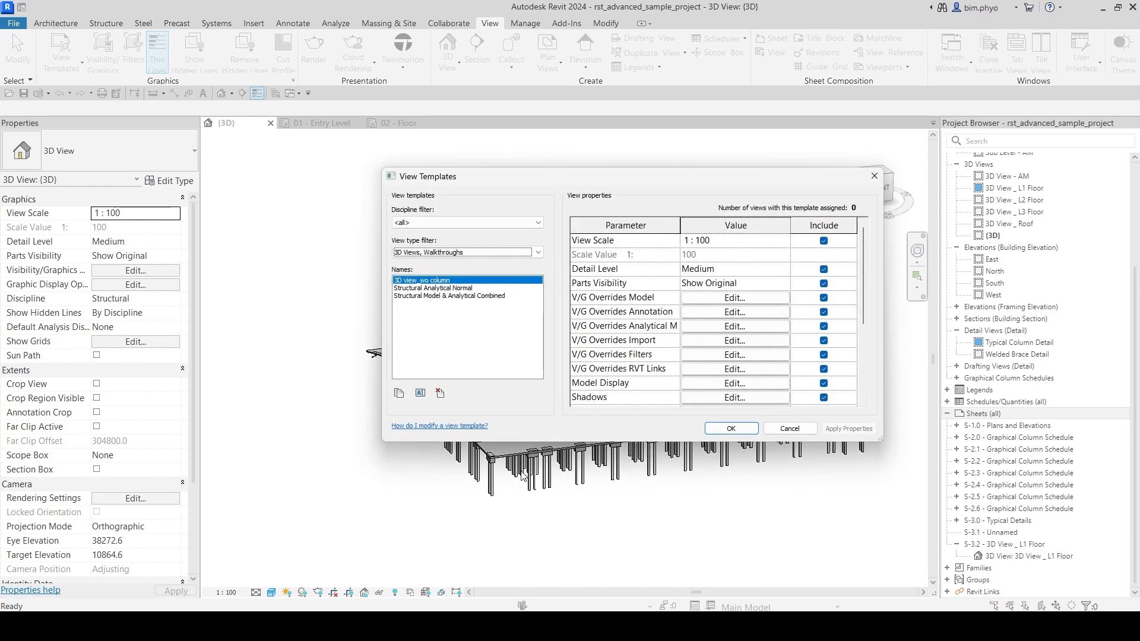
{"action": "left_click", "coordinate": [714, 434]}
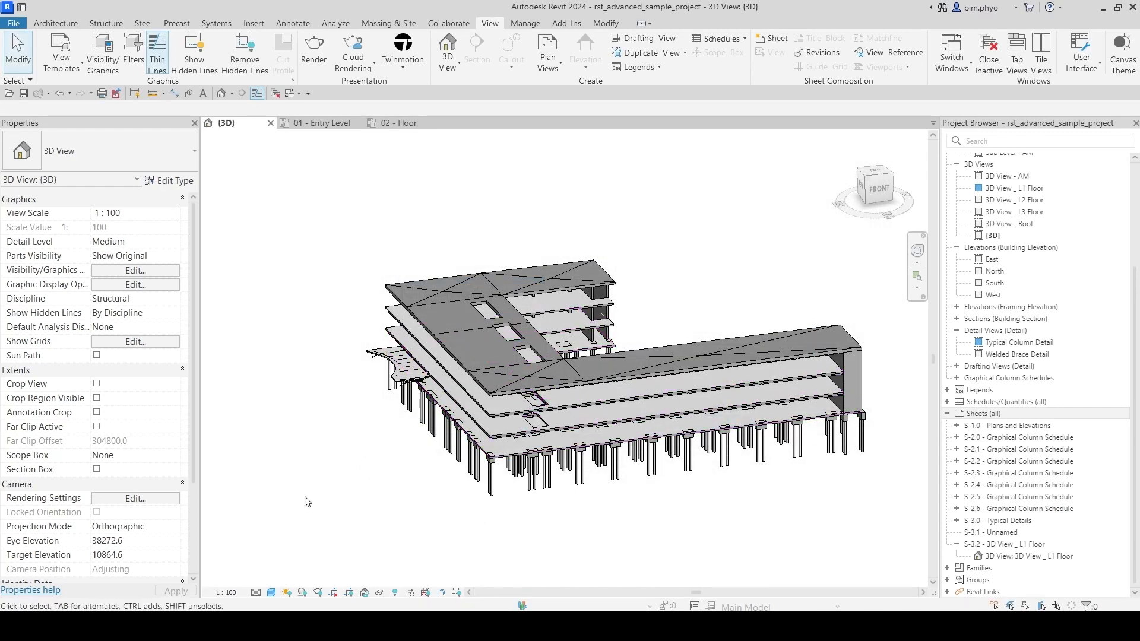
Step: Assign the "3D view_wo column" view template to the {3D} view and inspect the model with it
{"action": "scroll", "coordinate": [133, 480], "scroll_direction": "down", "scroll_amount": 3}
{"action": "left_click", "coordinate": [136, 470]}
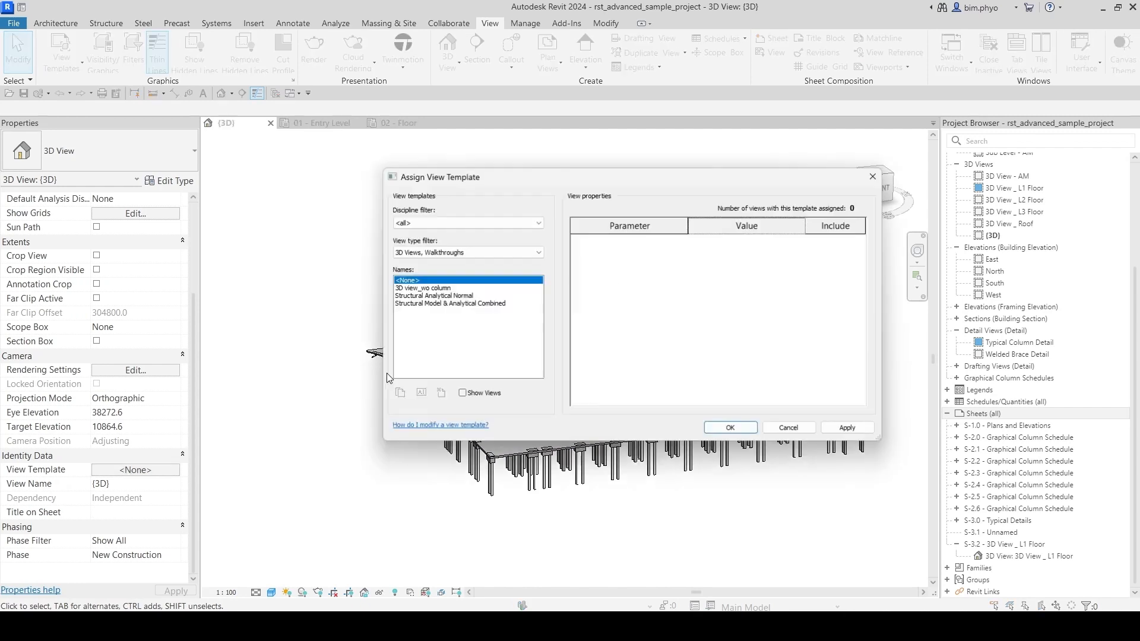
{"action": "left_click", "coordinate": [415, 289]}
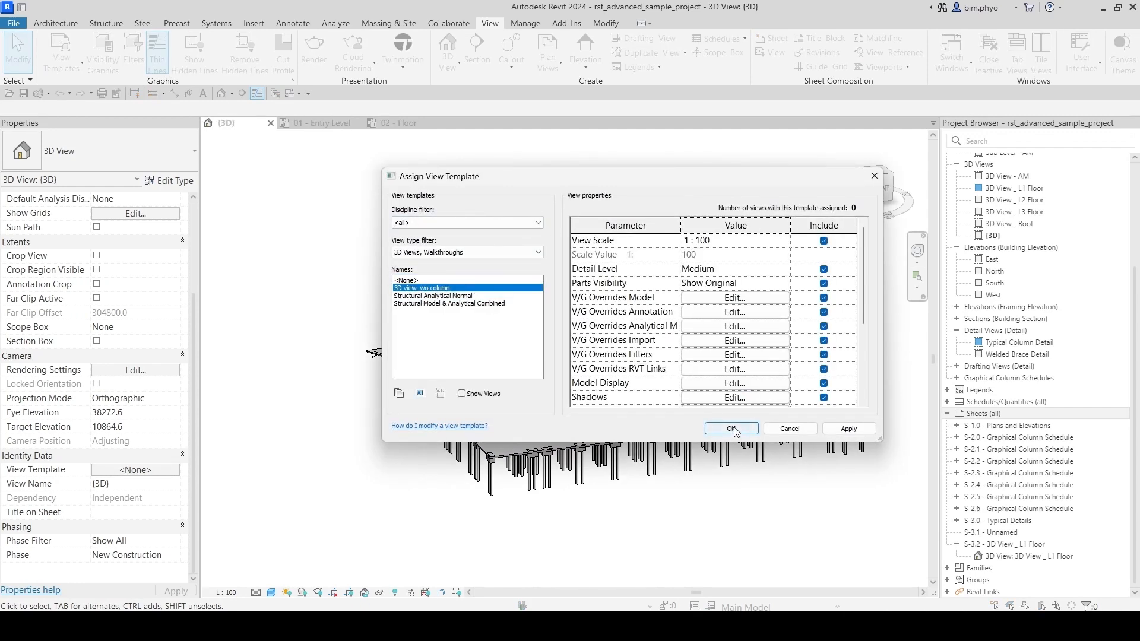
{"action": "left_click", "coordinate": [732, 428]}
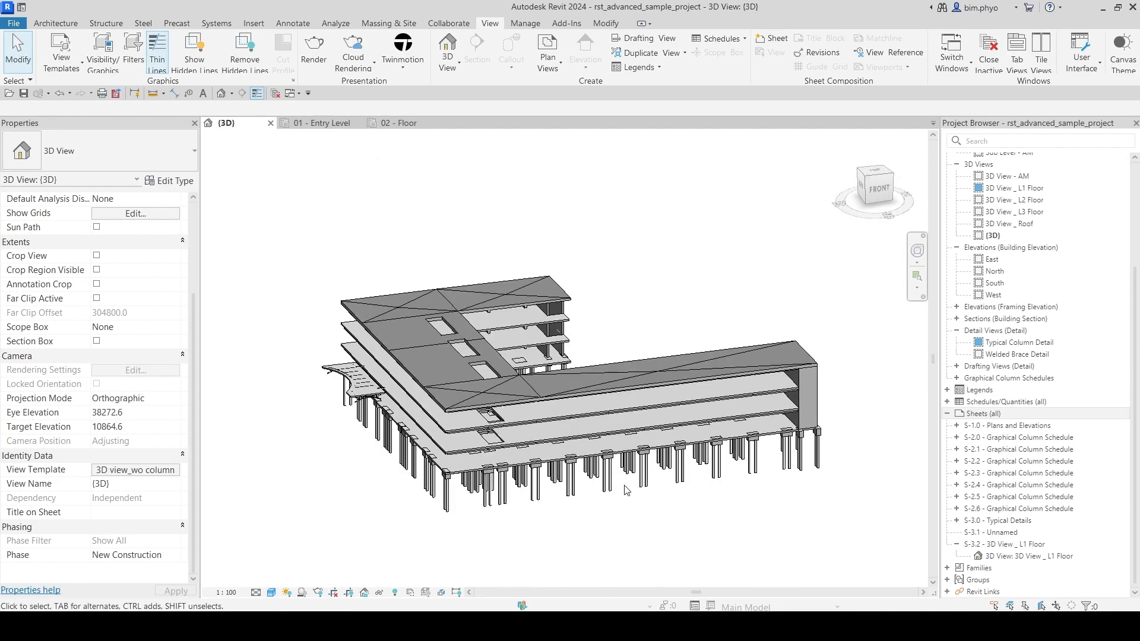
{"action": "middle_click_drag", "start_coordinate": [626, 490], "coordinate": [505, 542], "text": "shift"}
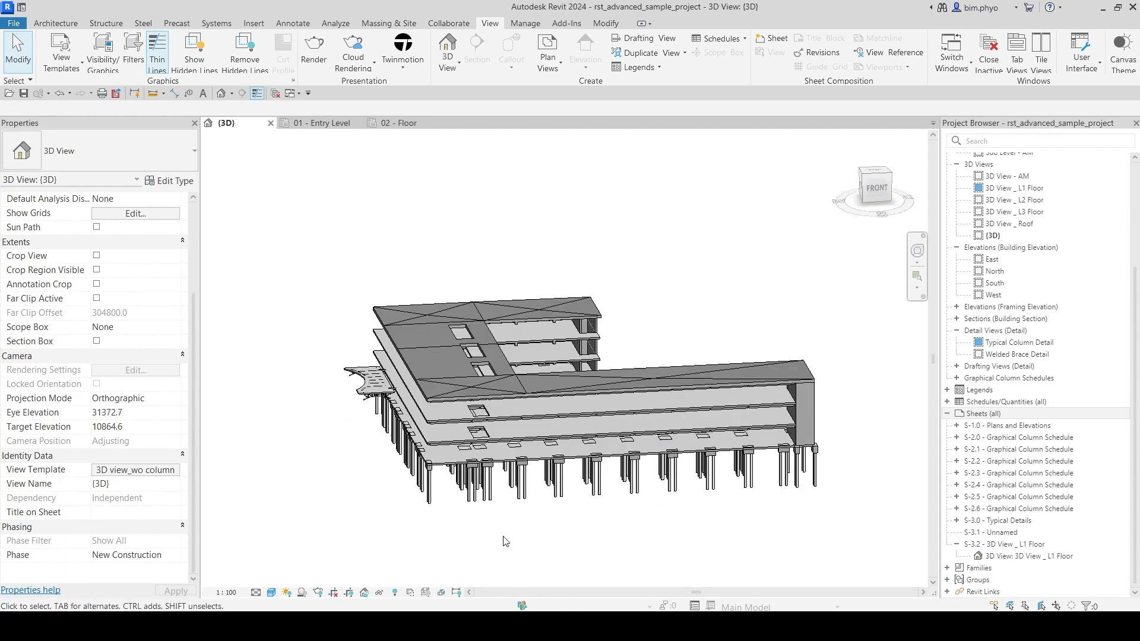
{"action": "middle_click_drag", "start_coordinate": [539, 507], "coordinate": [572, 479]}
{"action": "middle_click_drag", "start_coordinate": [830, 441], "coordinate": [822, 446]}
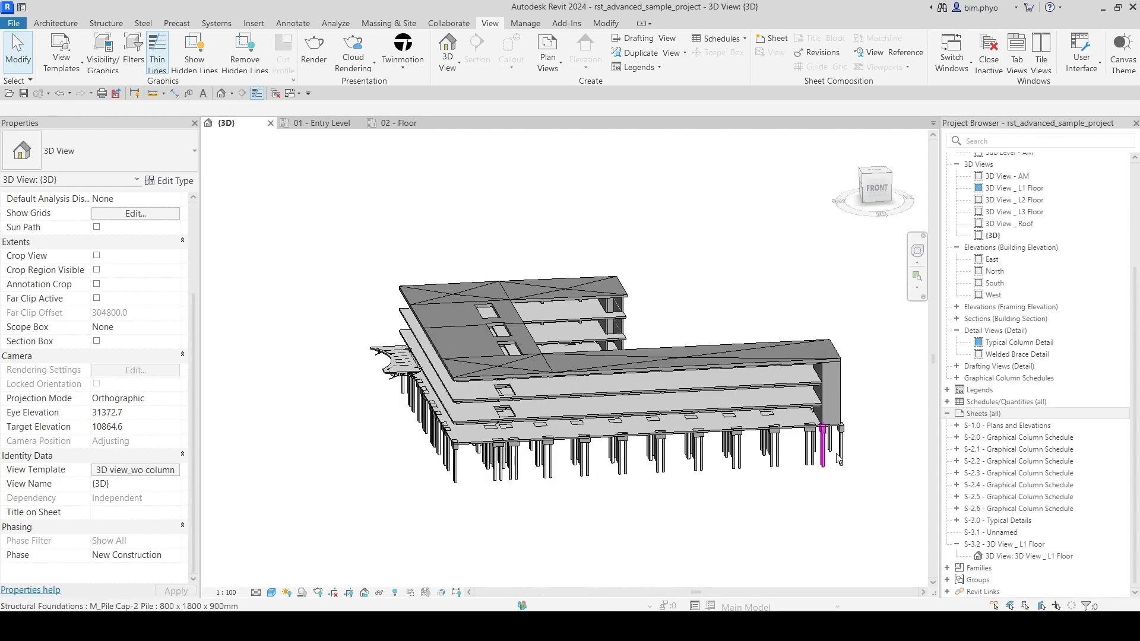
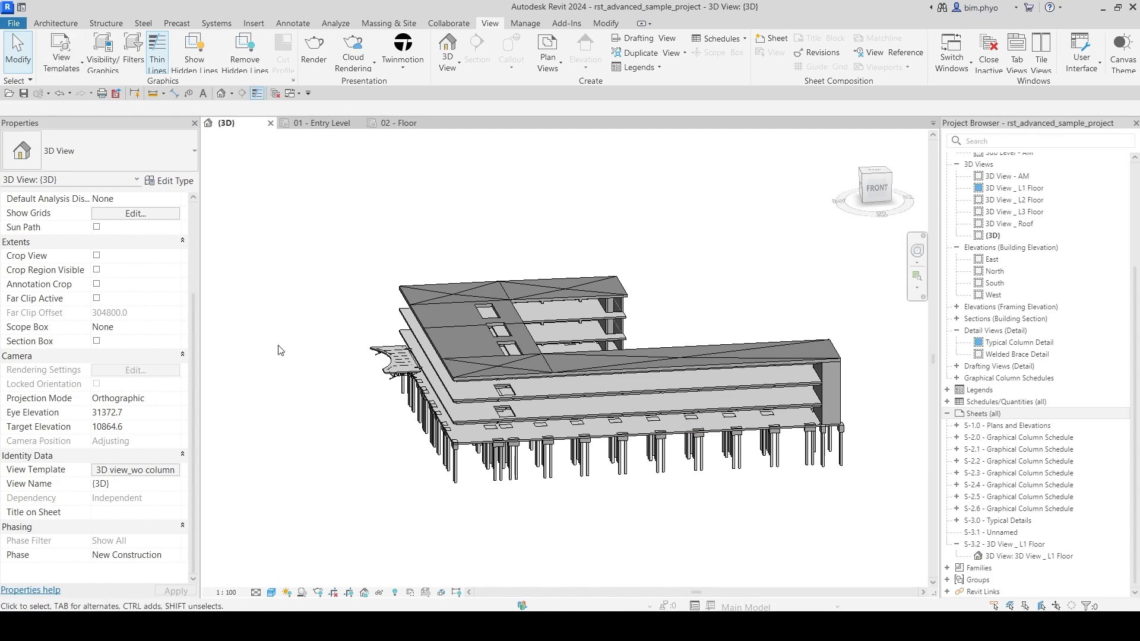
Step: Check the {3D} view's model category overrides, and remove its assigned view template by setting it to <None>
{"action": "key", "text": "v"}
{"action": "key", "text": "v"}
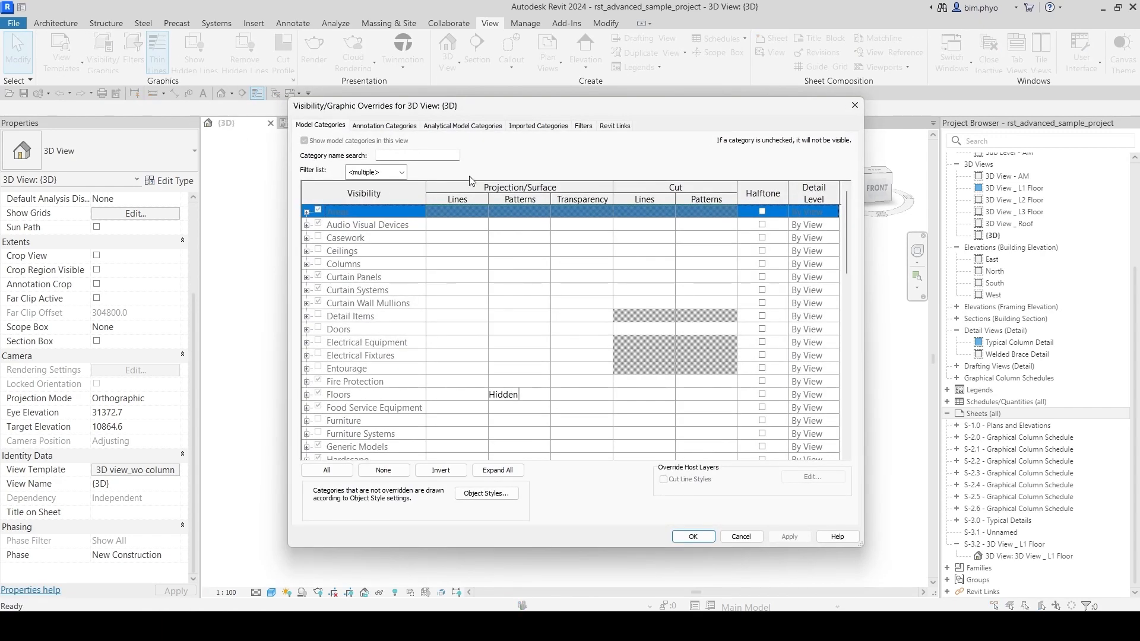
{"action": "key", "text": "Escape"}
{"action": "left_click", "coordinate": [135, 469]}
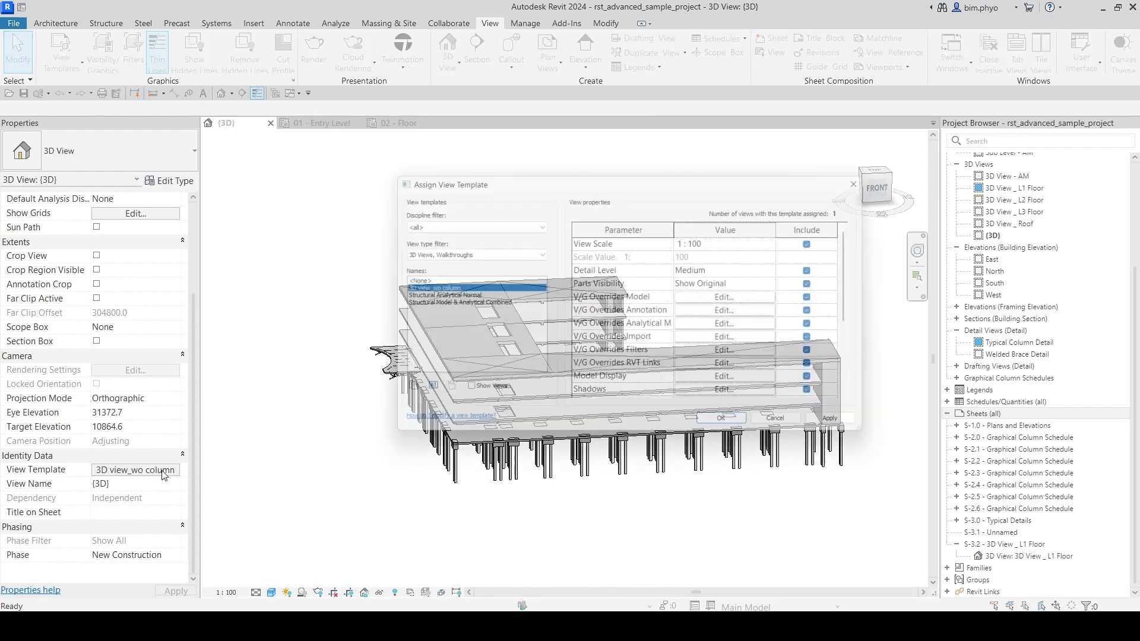
{"action": "left_click", "coordinate": [399, 280]}
{"action": "left_click", "coordinate": [731, 428]}
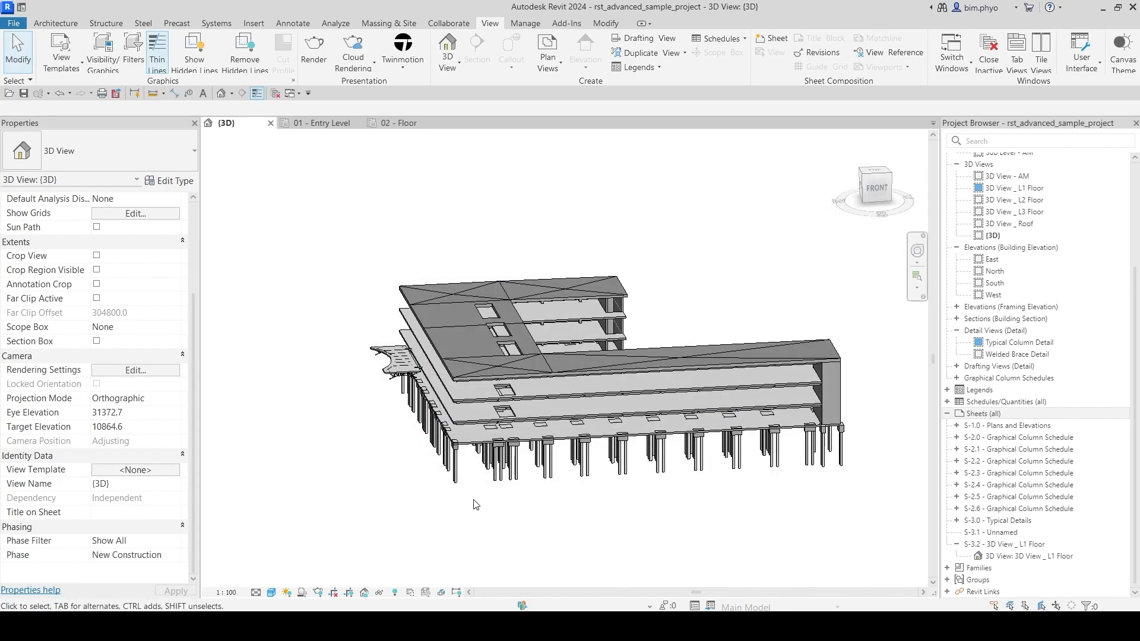
Step: Turn the Structural Columns category back on in the {3D} view and inspect the model from other angles
{"action": "key", "text": "v"}
{"action": "key", "text": "v"}
{"action": "left_click", "coordinate": [363, 355]}
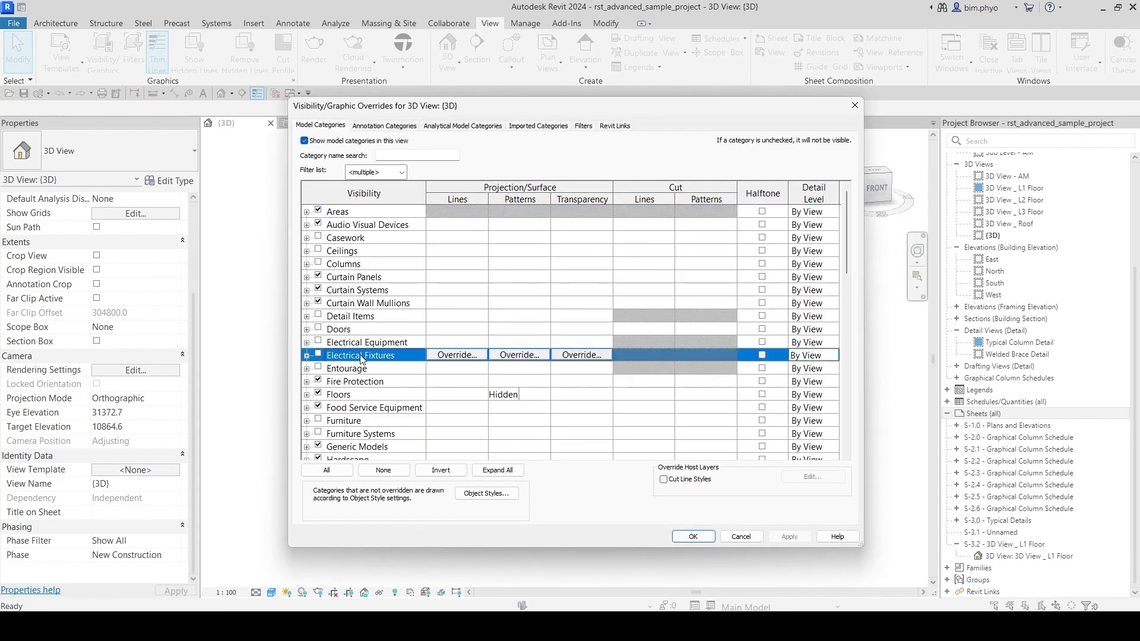
{"action": "scroll", "coordinate": [362, 356], "scroll_direction": "down", "scroll_amount": 15}
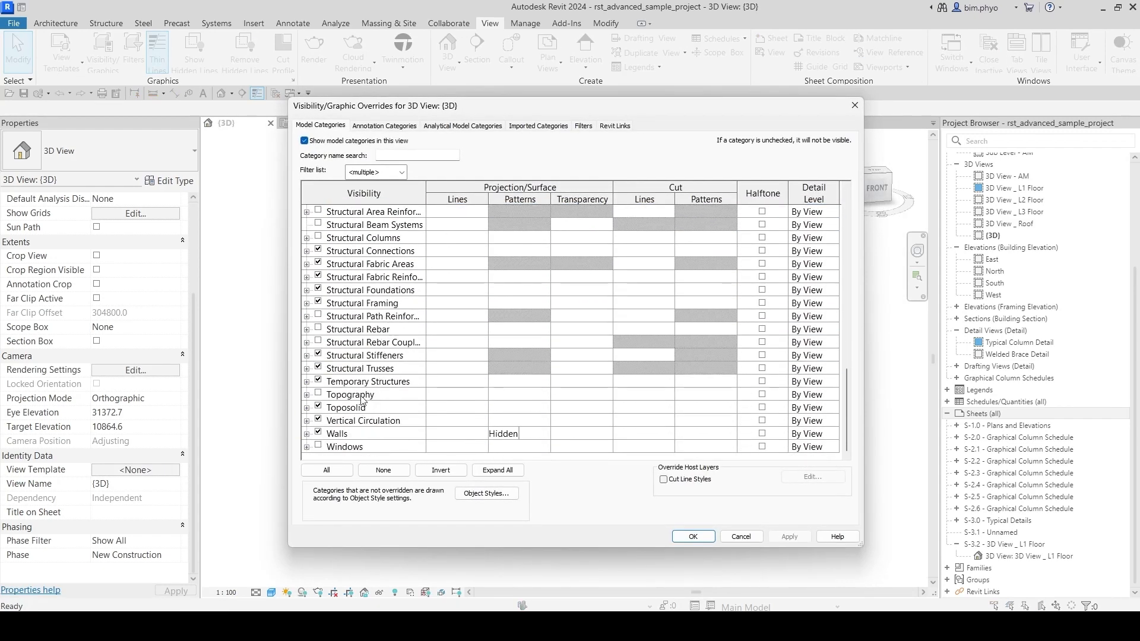
{"action": "left_click", "coordinate": [390, 242]}
{"action": "left_click", "coordinate": [318, 238]}
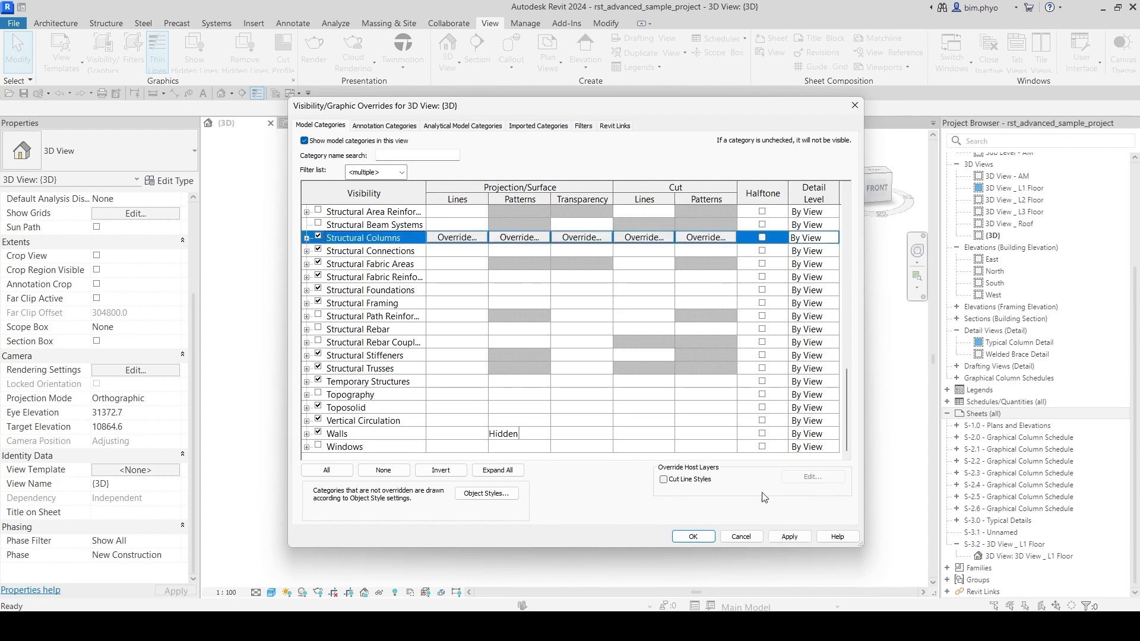
{"action": "left_click", "coordinate": [694, 537]}
{"action": "middle_click_drag", "start_coordinate": [699, 543], "coordinate": [817, 424], "text": "shift"}
{"action": "middle_click_drag", "start_coordinate": [751, 446], "coordinate": [548, 473], "text": "shift"}
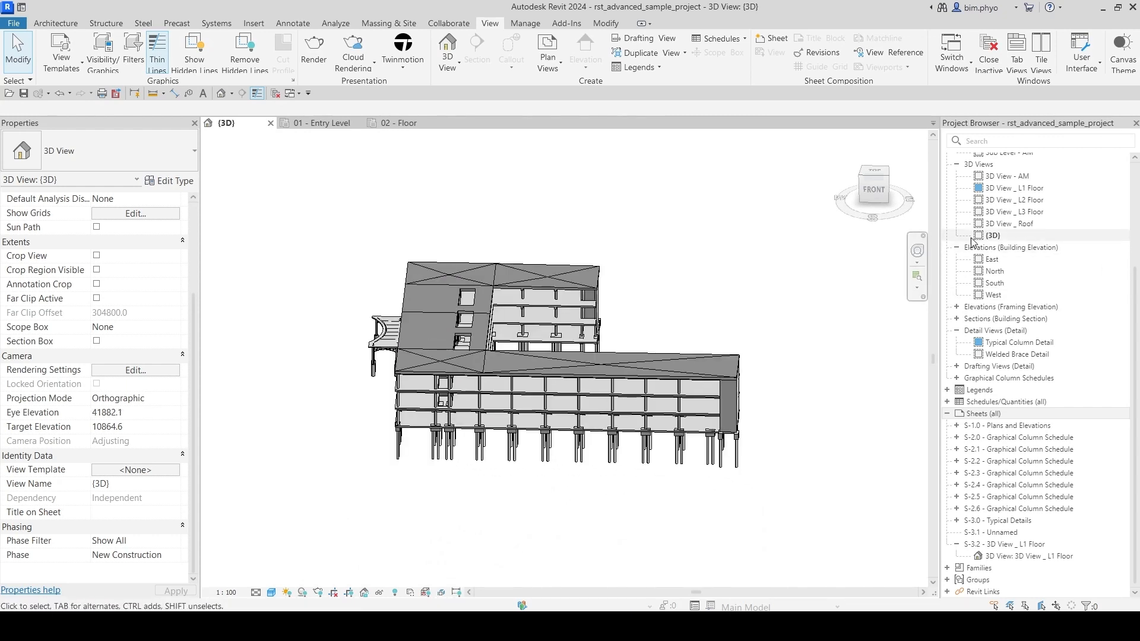
Step: Duplicate the {3D} view and open the visibility/graphic overrides of the copy
{"action": "right_click", "coordinate": [995, 237]}
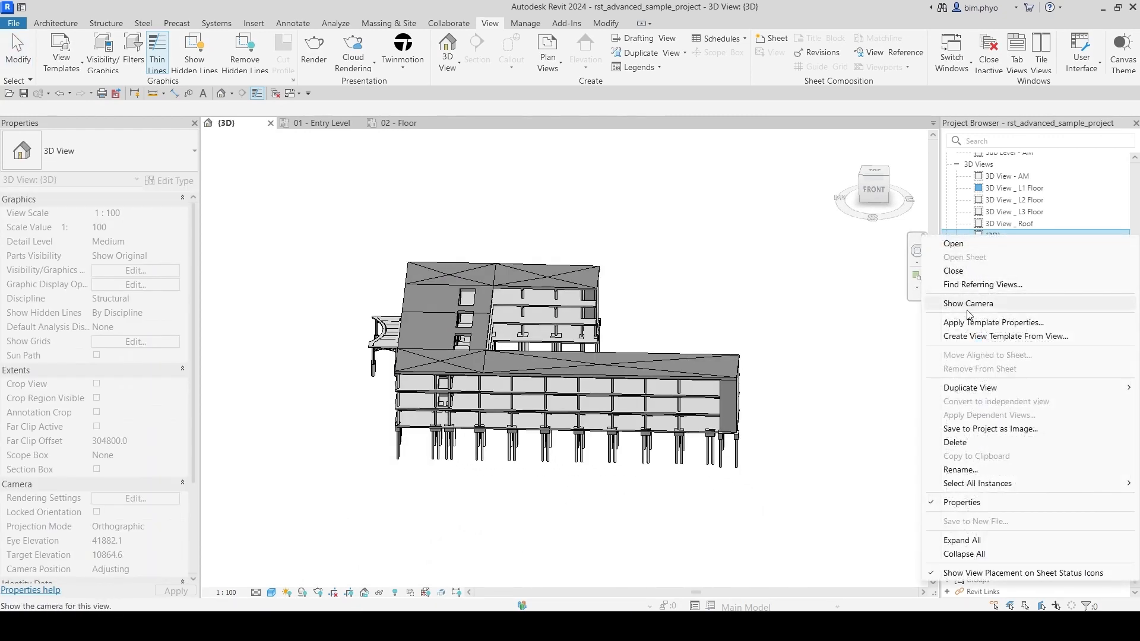
{"action": "mouse_move", "coordinate": [1010, 388]}
{"action": "left_click", "coordinate": [849, 402]}
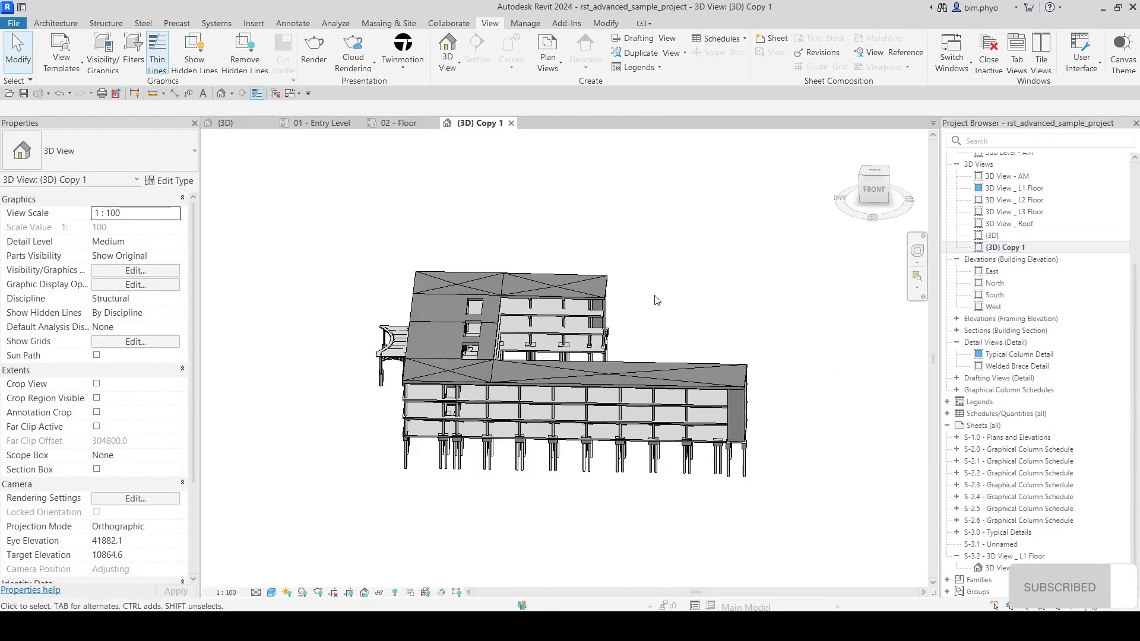
{"action": "key", "text": "v"}
{"action": "key", "text": "v"}
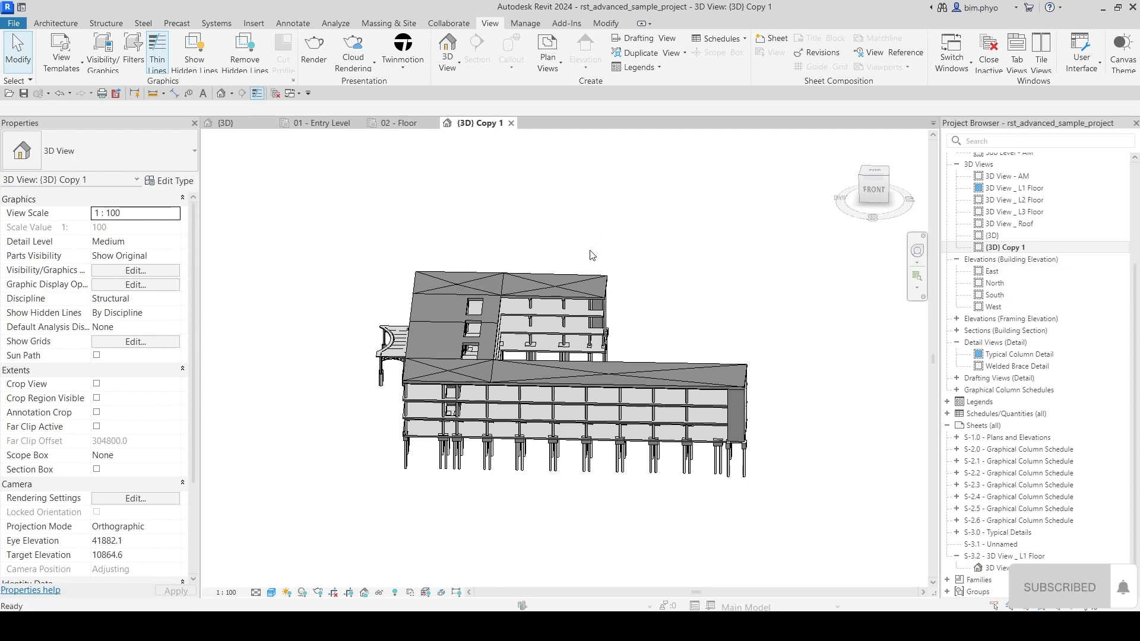
Step: Override the Structural Columns surface foreground pattern with a solid fill in pink, RGB 255-000-128
{"action": "left_click", "coordinate": [358, 368]}
{"action": "key", "text": "s"}
{"action": "scroll", "coordinate": [359, 370], "scroll_direction": "down", "scroll_amount": 4}
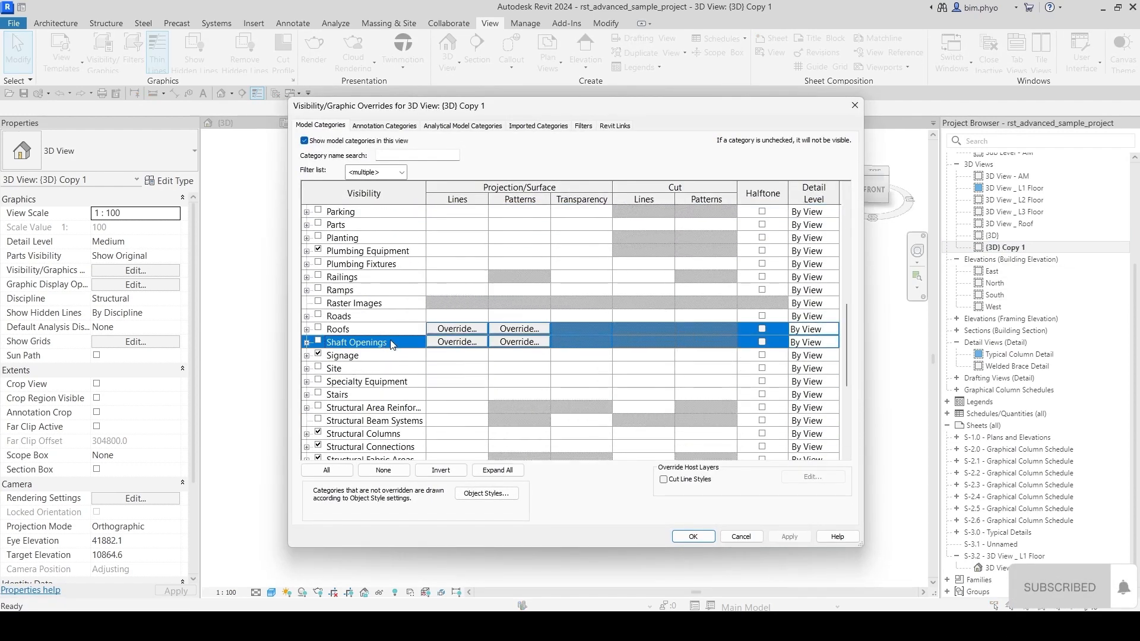
{"action": "left_click", "coordinate": [382, 337]}
{"action": "left_click", "coordinate": [383, 353]}
{"action": "scroll", "coordinate": [386, 339], "scroll_direction": "down", "scroll_amount": 5}
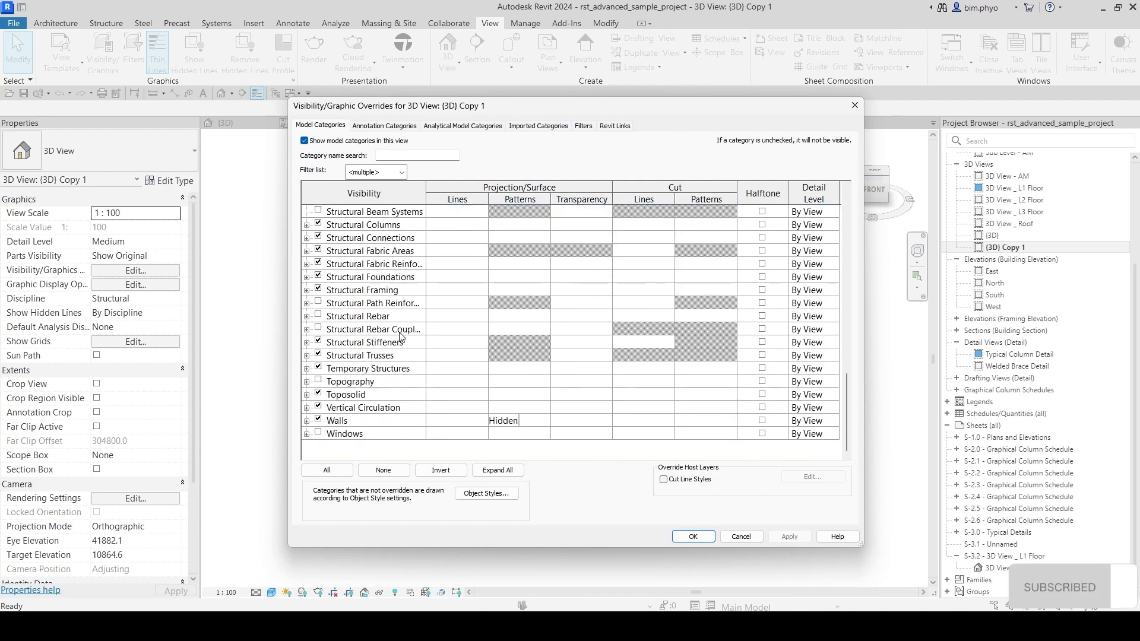
{"action": "scroll", "coordinate": [386, 339], "scroll_direction": "up", "scroll_amount": 1}
{"action": "left_click", "coordinate": [381, 339]}
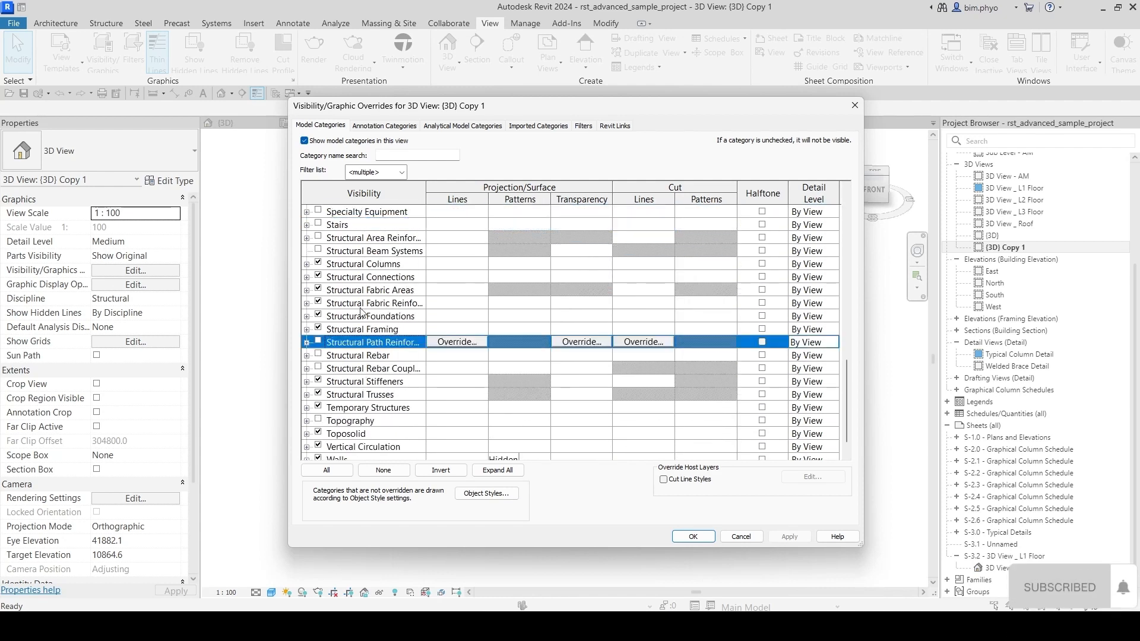
{"action": "left_click", "coordinate": [374, 265]}
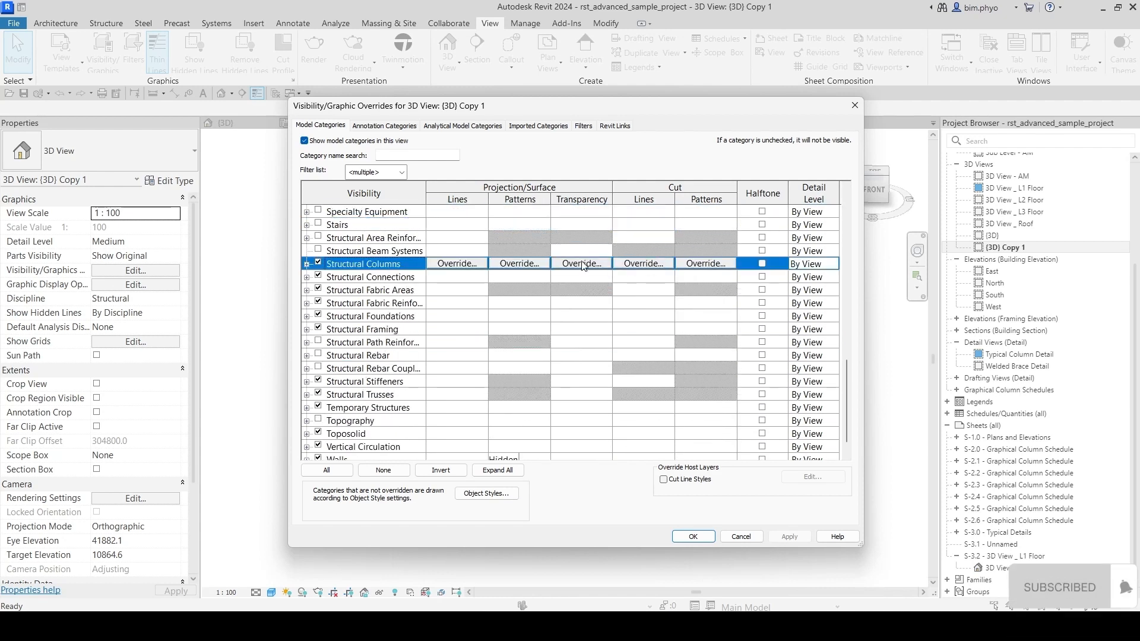
{"action": "left_click", "coordinate": [522, 265]}
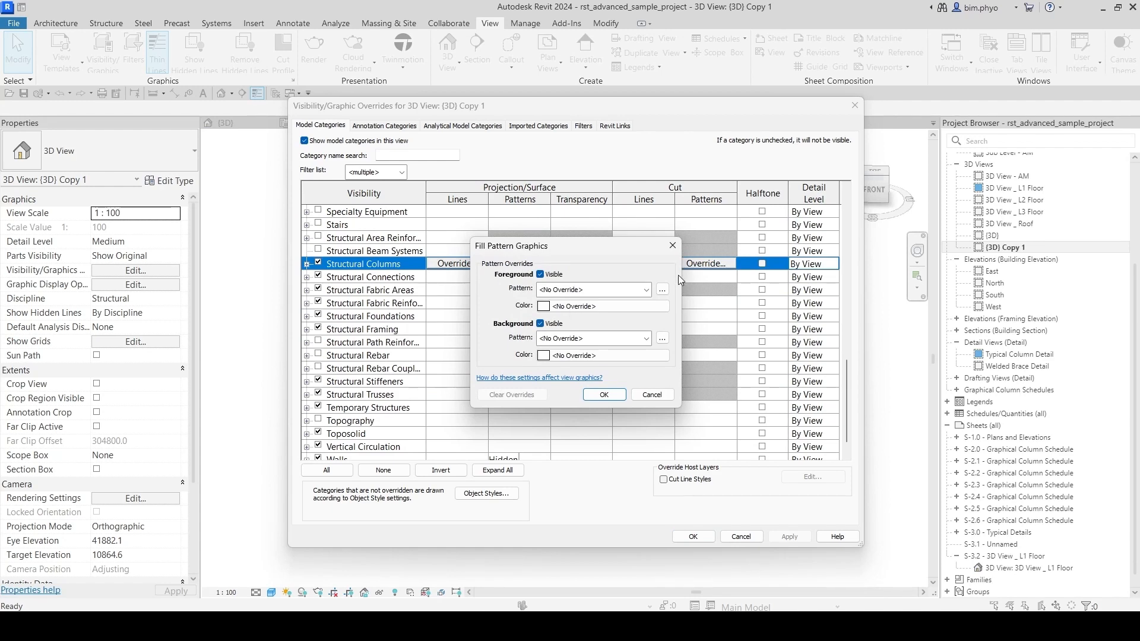
{"action": "left_click", "coordinate": [592, 290]}
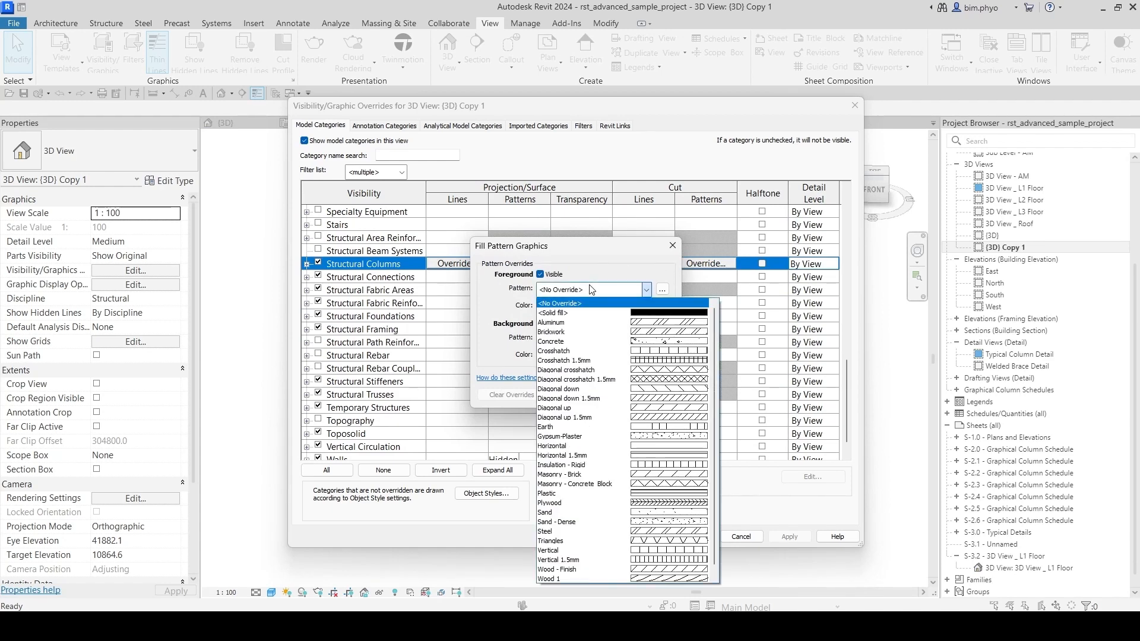
{"action": "left_click", "coordinate": [550, 313]}
{"action": "left_click", "coordinate": [594, 306]}
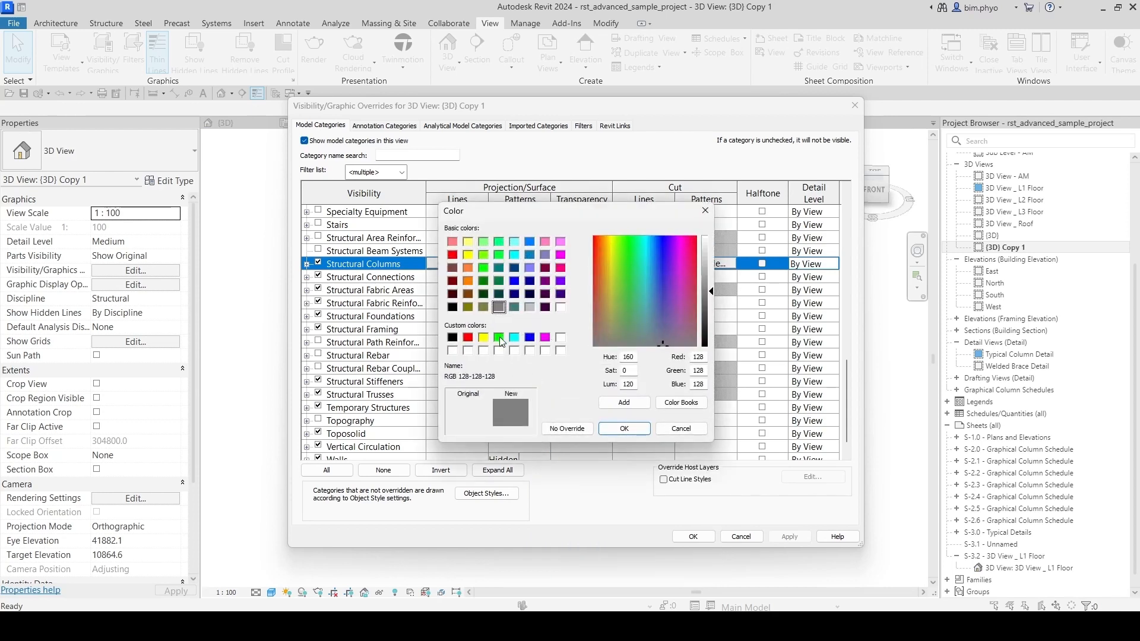
{"action": "left_click", "coordinate": [545, 338]}
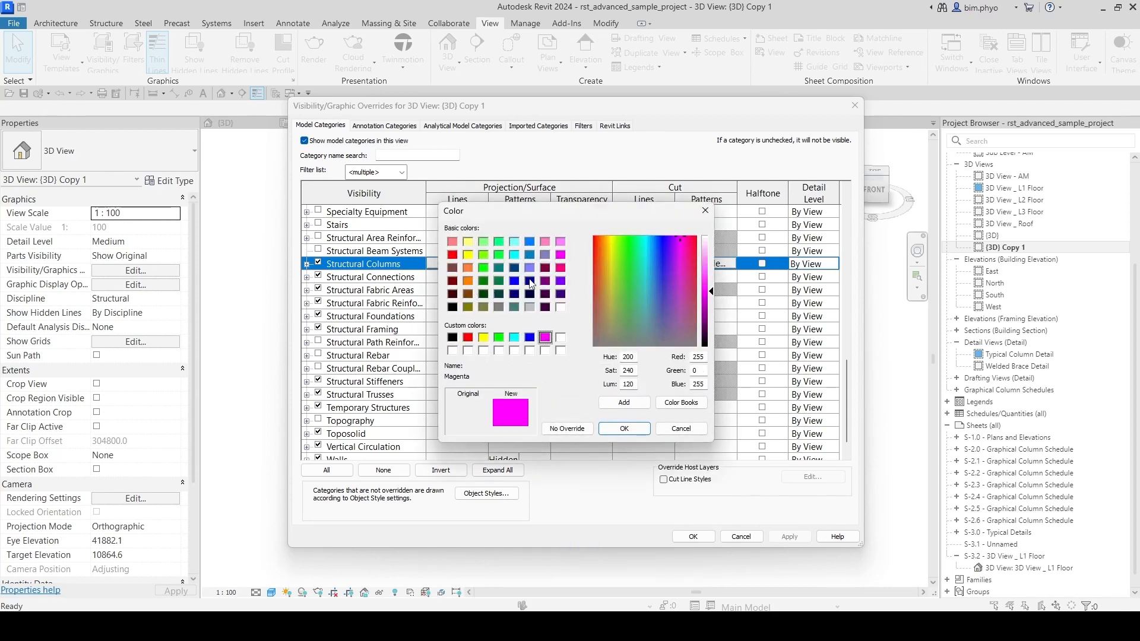
{"action": "left_click", "coordinate": [560, 267]}
{"action": "left_click", "coordinate": [624, 429]}
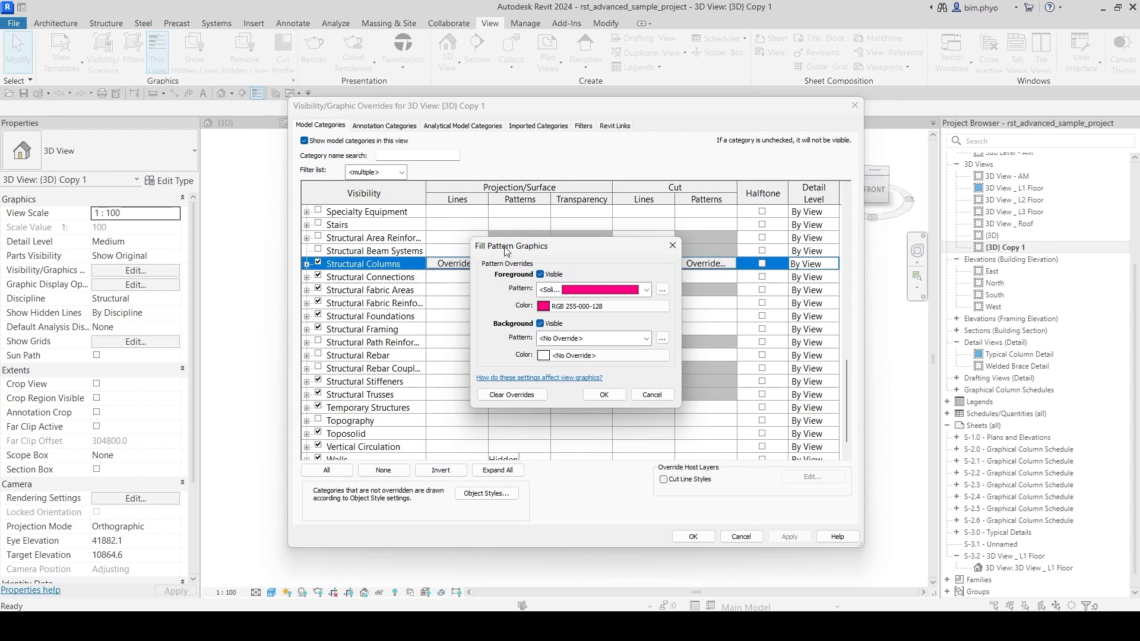
{"action": "left_click", "coordinate": [598, 395]}
Step: Override the Walls surface foreground pattern with a visible solid fill in yellow, RAL 1026
{"action": "left_click", "coordinate": [378, 312]}
{"action": "left_click", "coordinate": [372, 459]}
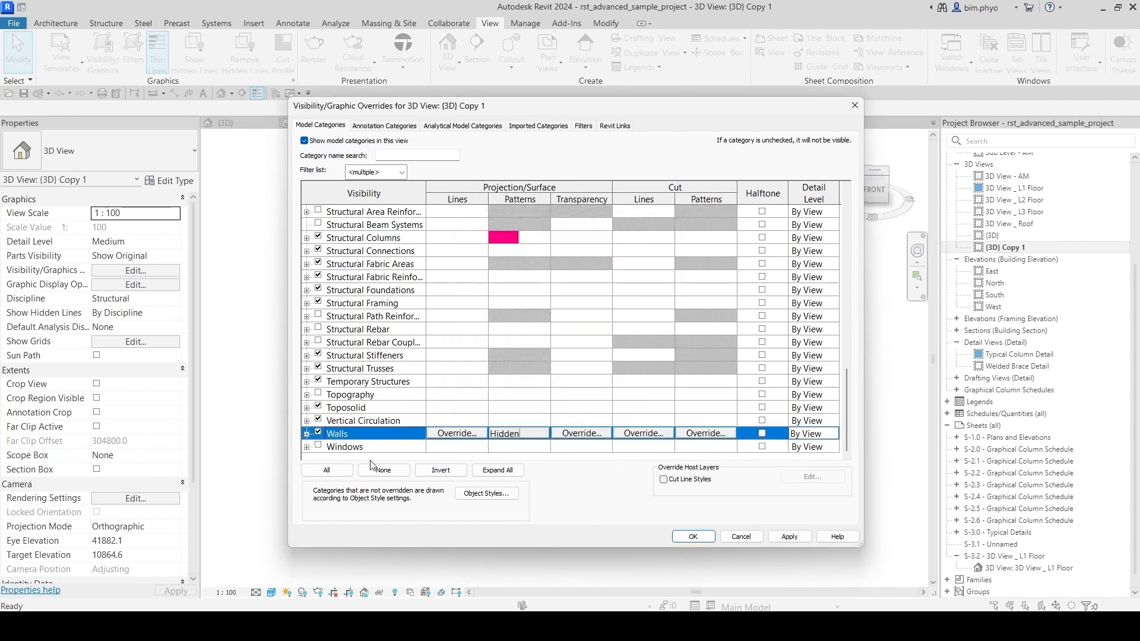
{"action": "left_click", "coordinate": [587, 441]}
{"action": "left_click", "coordinate": [591, 344]}
{"action": "left_click", "coordinate": [521, 426]}
{"action": "left_click", "coordinate": [521, 438]}
{"action": "left_click", "coordinate": [521, 438]}
{"action": "left_click", "coordinate": [569, 289]}
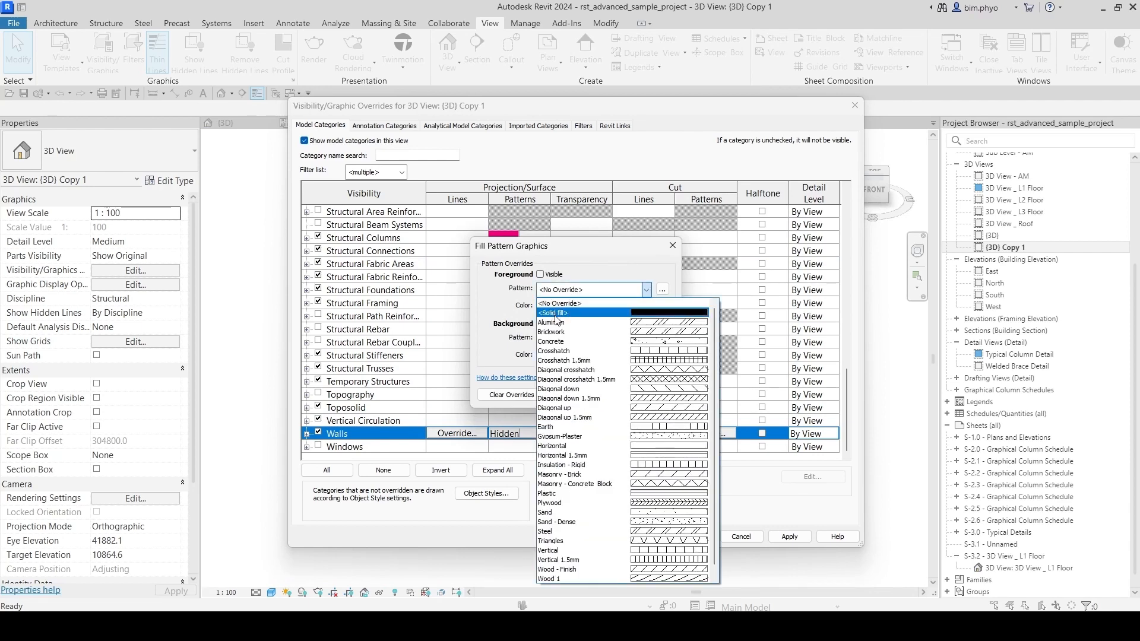
{"action": "left_click", "coordinate": [557, 313]}
{"action": "left_click", "coordinate": [558, 305]}
{"action": "left_click", "coordinate": [484, 337]}
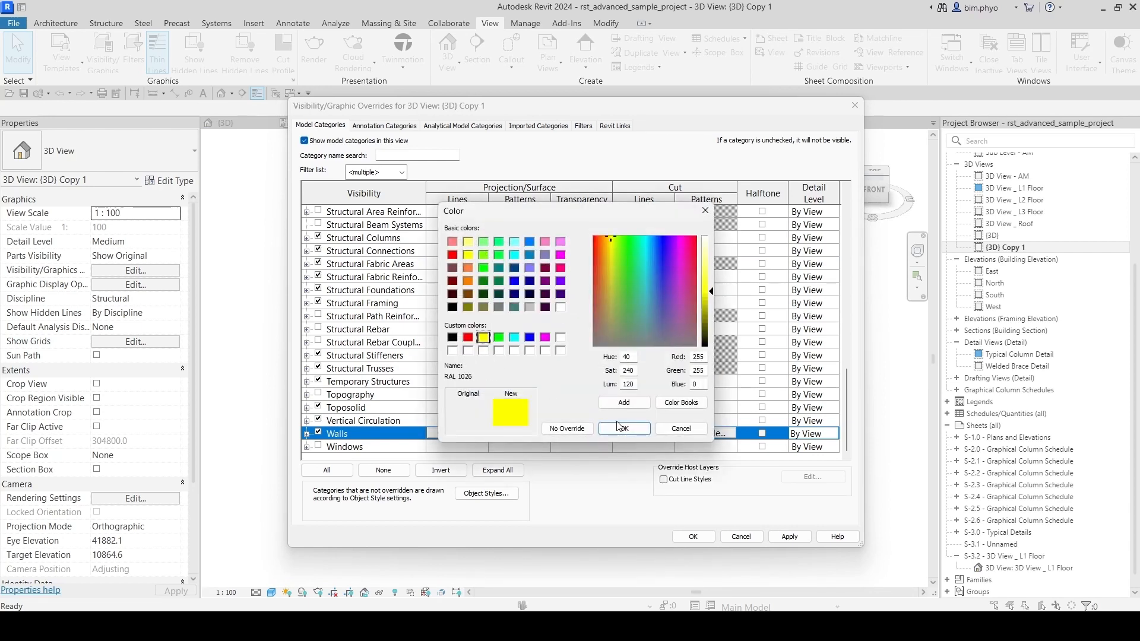
{"action": "left_click", "coordinate": [618, 428]}
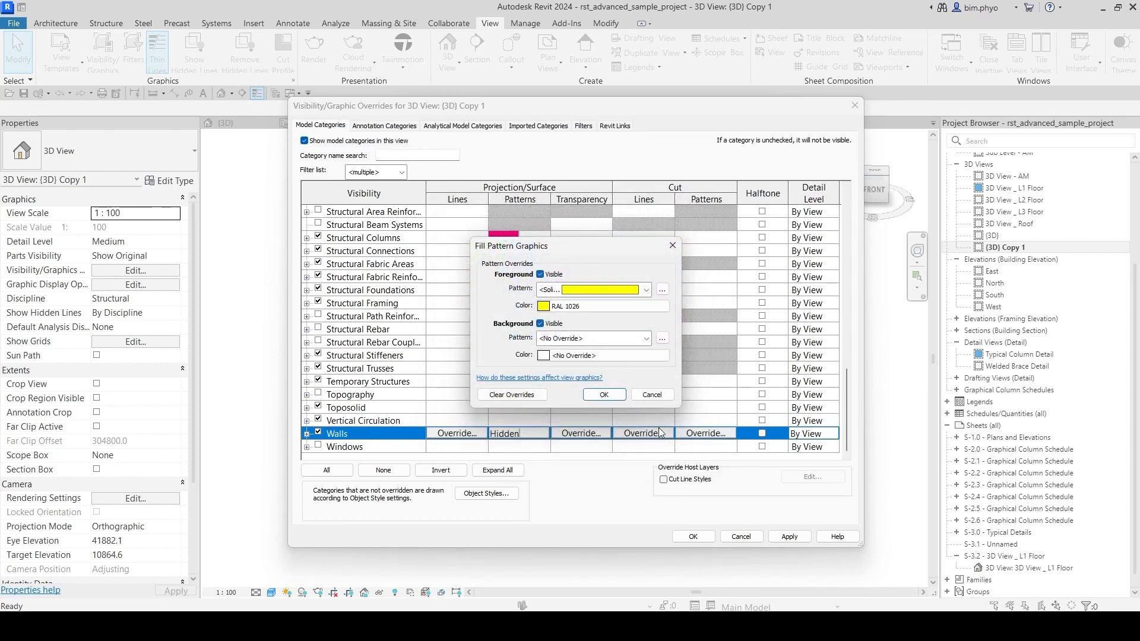
{"action": "left_click", "coordinate": [604, 396]}
Step: Override the Structural Foundations surface foreground pattern with a solid fill in dark red, RGB 128-000-000
{"action": "scroll", "coordinate": [363, 402], "scroll_direction": "up", "scroll_amount": 2}
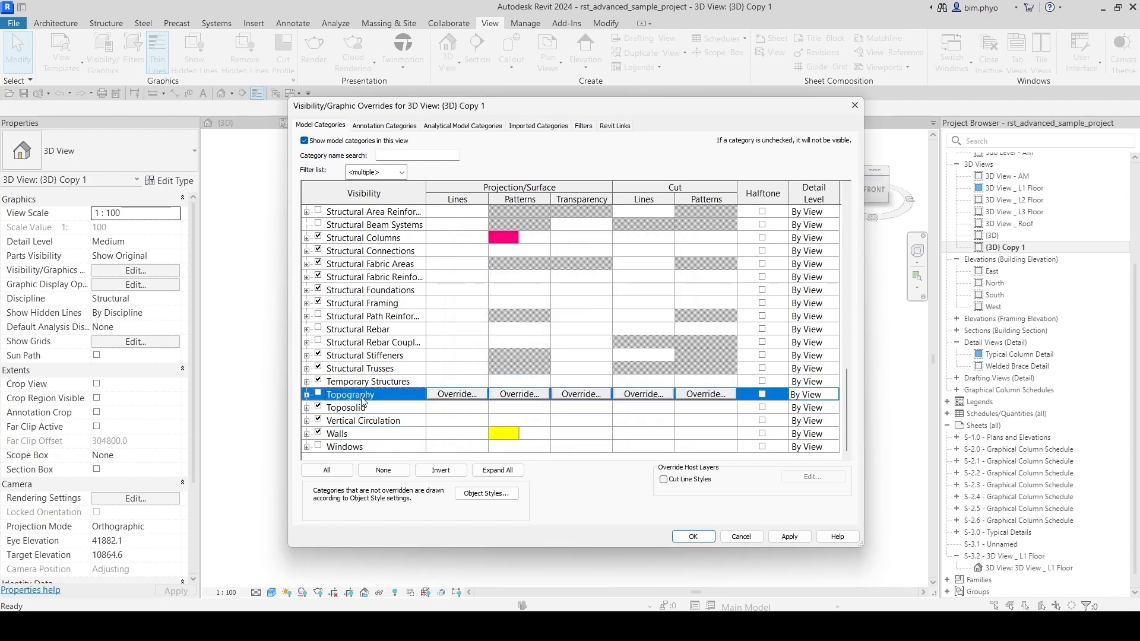
{"action": "scroll", "coordinate": [387, 355], "scroll_direction": "down", "scroll_amount": 3}
{"action": "scroll", "coordinate": [398, 335], "scroll_direction": "up", "scroll_amount": 2}
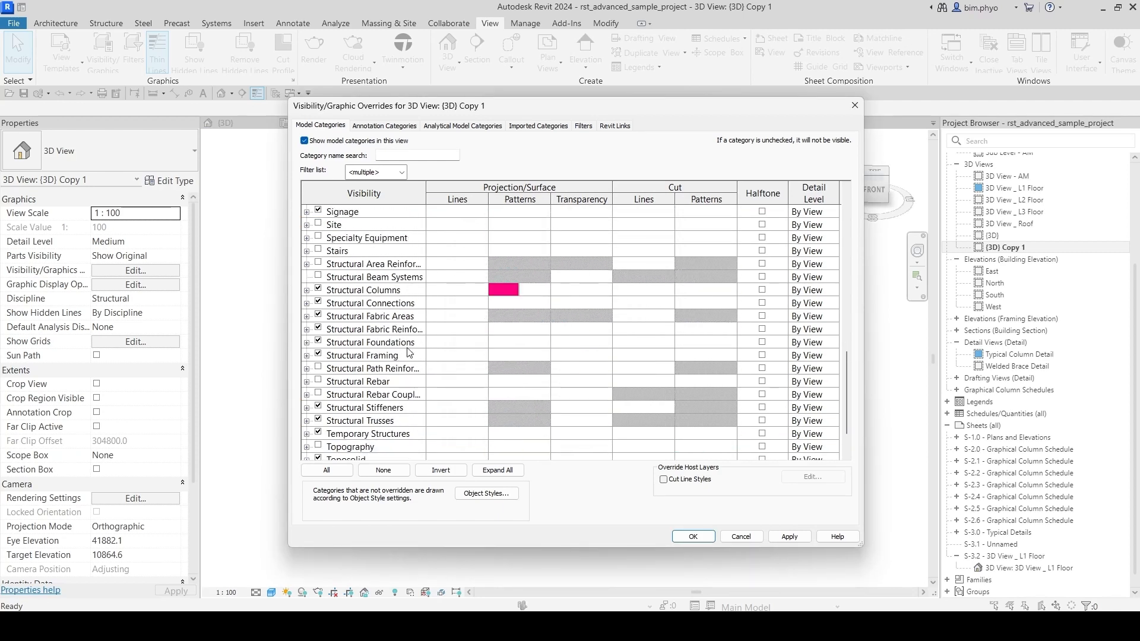
{"action": "left_click", "coordinate": [388, 332]}
{"action": "left_click", "coordinate": [399, 344]}
{"action": "left_click", "coordinate": [519, 342]}
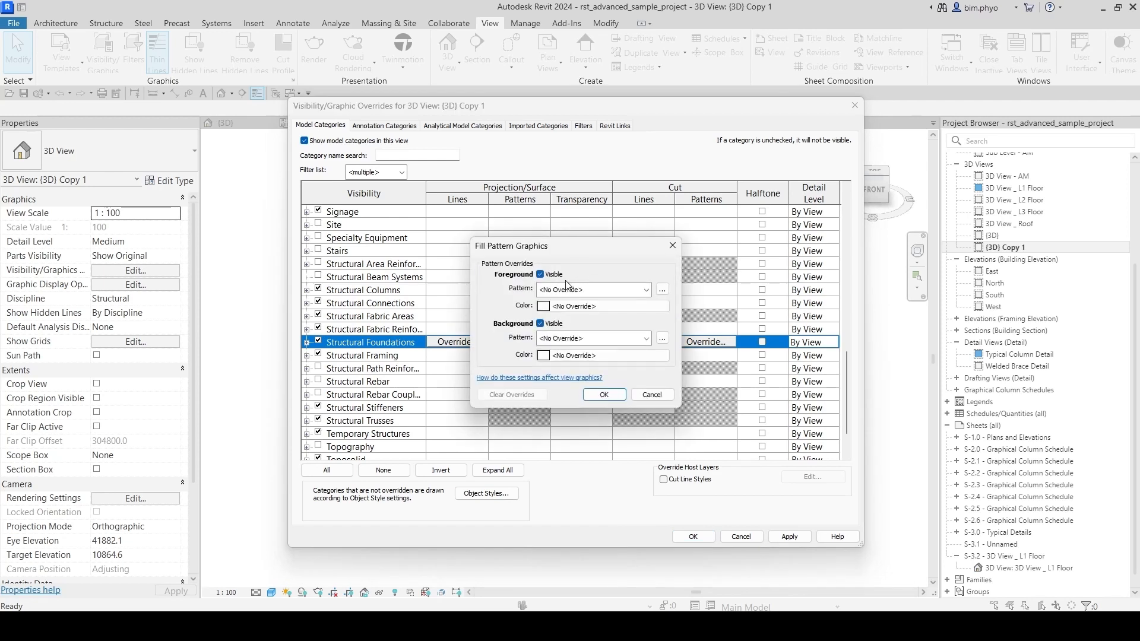
{"action": "left_click", "coordinate": [567, 289]}
{"action": "left_click", "coordinate": [552, 314]}
{"action": "left_click", "coordinate": [568, 304]}
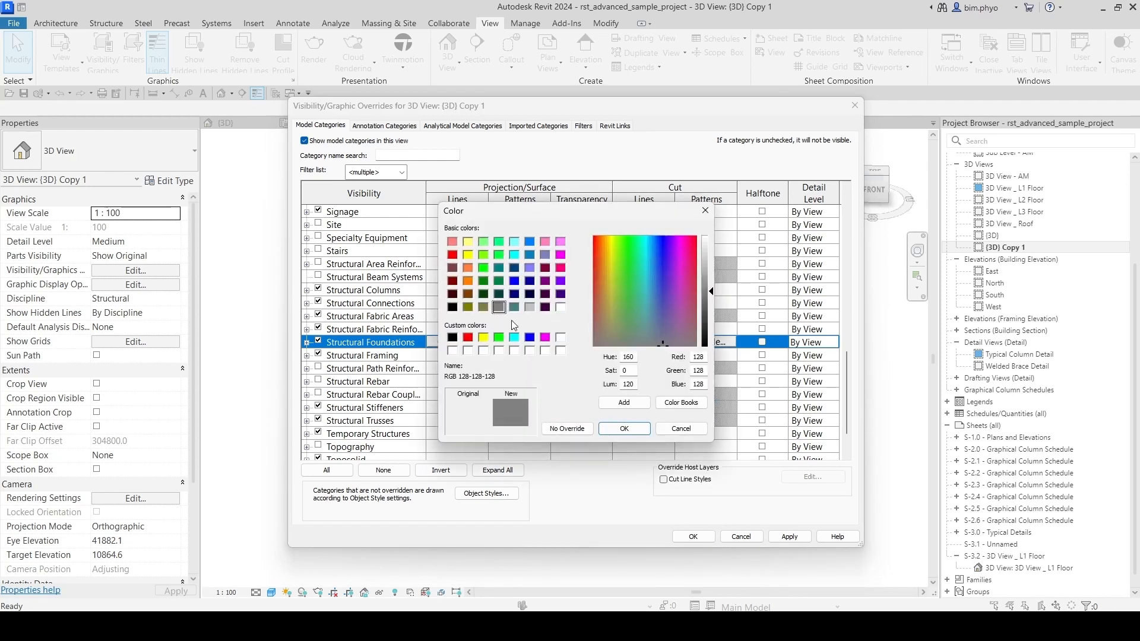
{"action": "left_click", "coordinate": [453, 281]}
{"action": "left_click", "coordinate": [625, 429]}
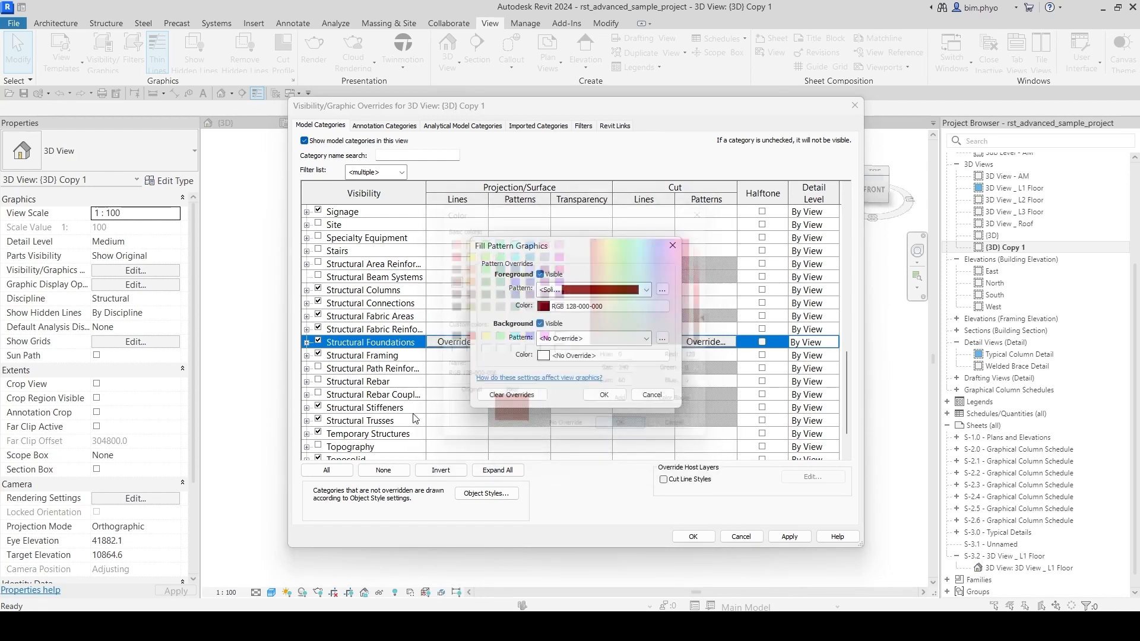
{"action": "left_click", "coordinate": [604, 395]}
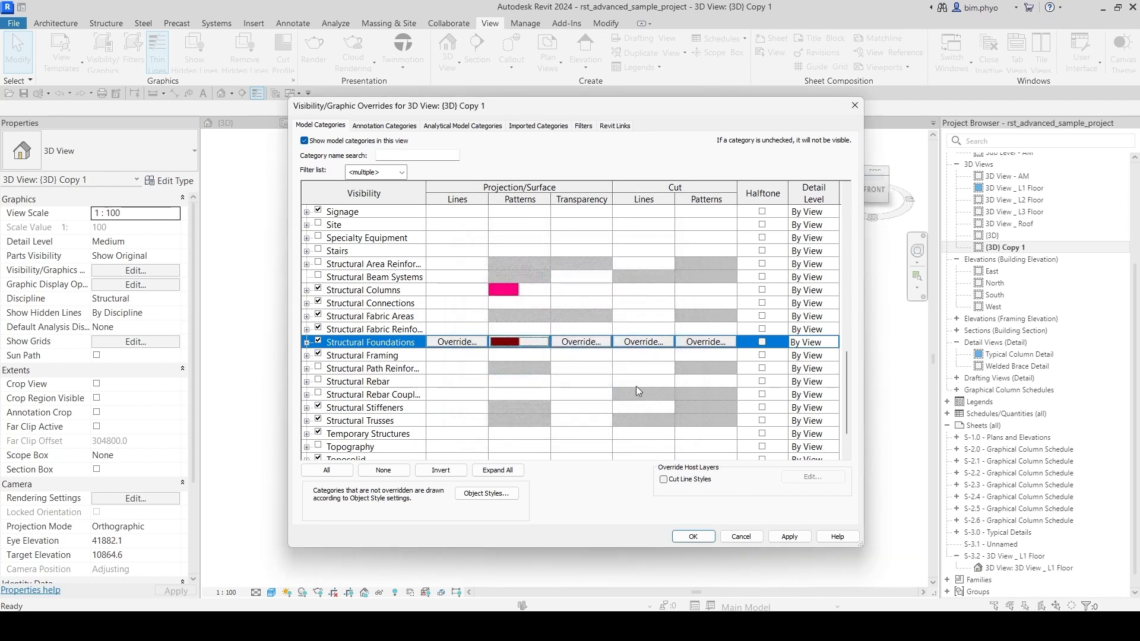
Step: Override the Structural Framing surface foreground pattern with a solid fill in dark blue, RGB 000-064-128, and apply the overrides to the view
{"action": "scroll", "coordinate": [514, 385], "scroll_direction": "down", "scroll_amount": 2}
{"action": "scroll", "coordinate": [514, 384], "scroll_direction": "up", "scroll_amount": 3}
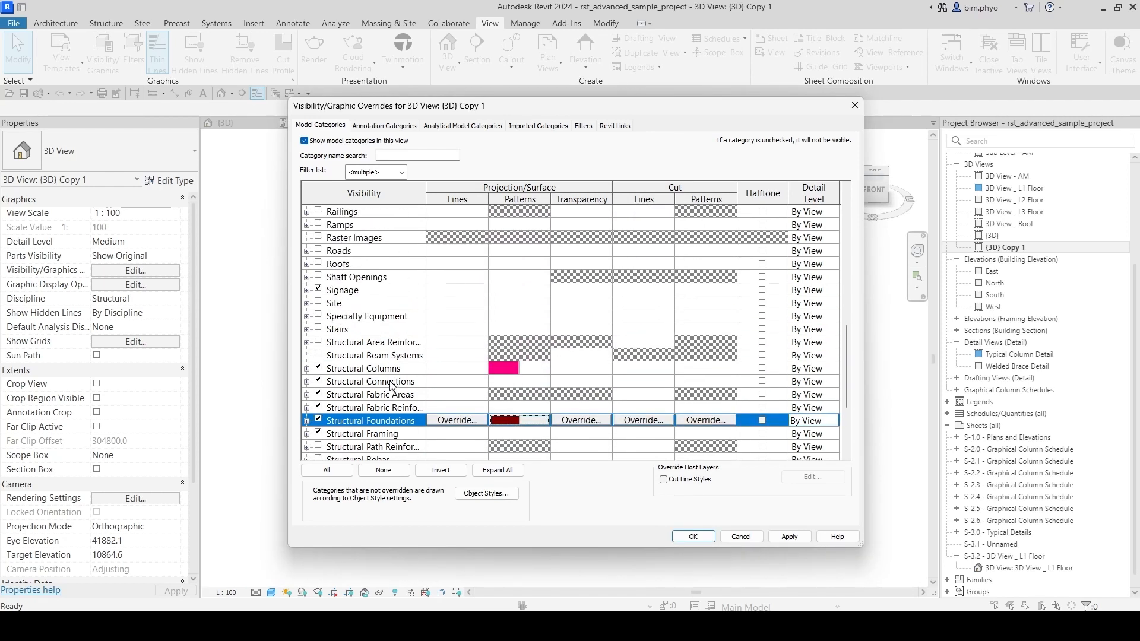
{"action": "left_click", "coordinate": [389, 369]}
{"action": "left_click", "coordinate": [387, 407]}
{"action": "left_click", "coordinate": [380, 434]}
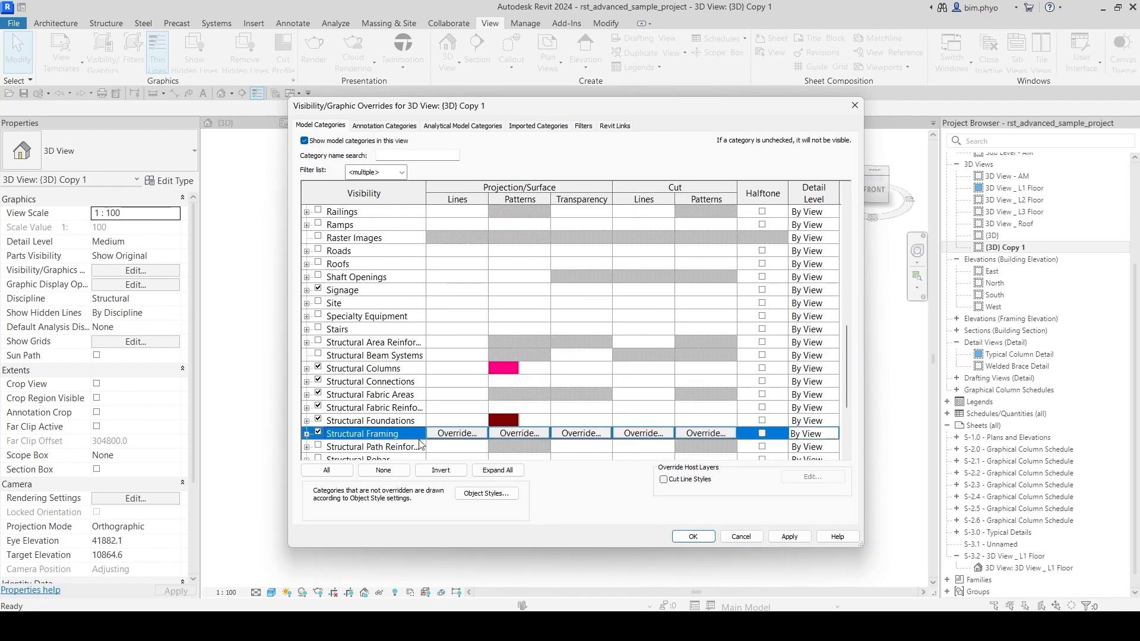
{"action": "left_click", "coordinate": [519, 434]}
{"action": "left_click", "coordinate": [567, 291]}
{"action": "left_click", "coordinate": [561, 314]}
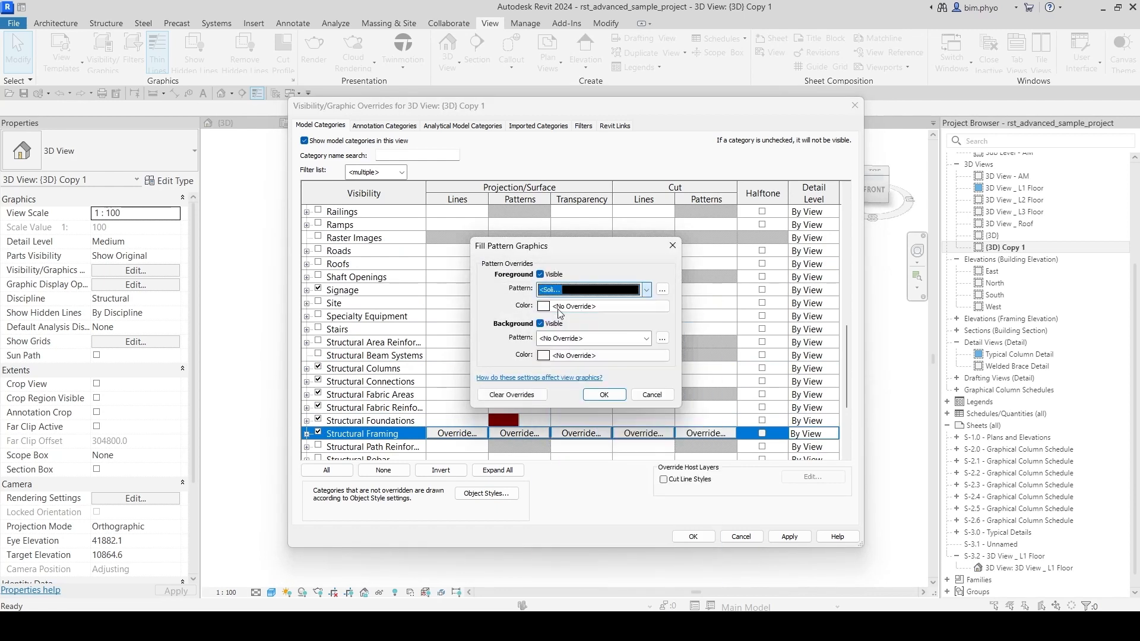
{"action": "left_click", "coordinate": [561, 307]}
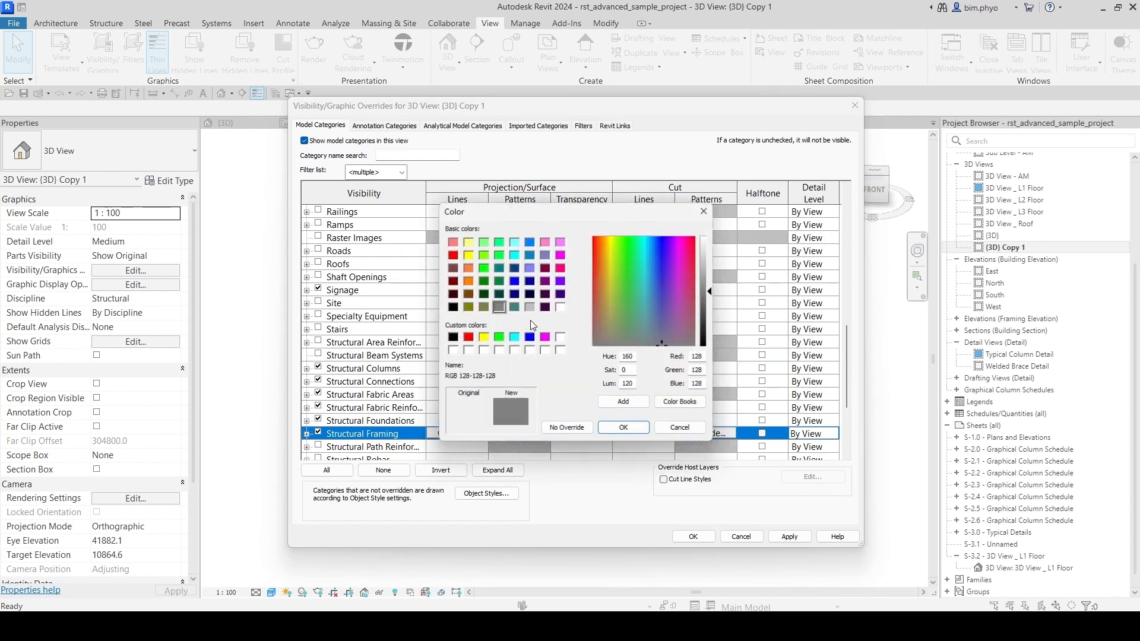
{"action": "left_click", "coordinate": [514, 269]}
{"action": "left_click", "coordinate": [624, 428]}
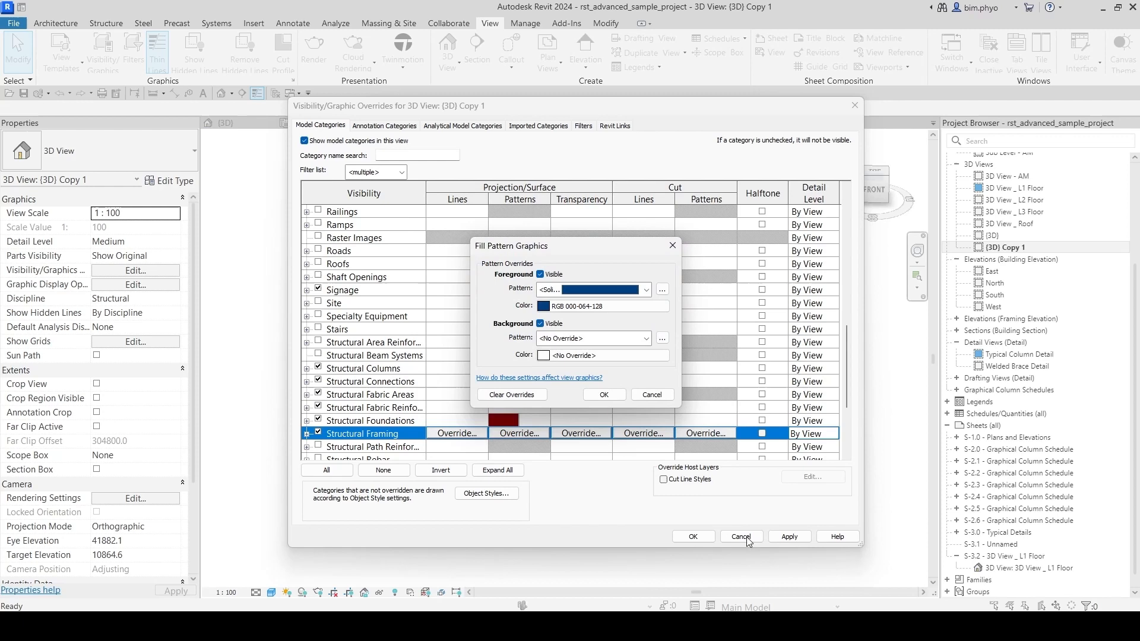
{"action": "left_click", "coordinate": [614, 399]}
{"action": "left_click", "coordinate": [693, 539]}
{"action": "middle_click_drag", "start_coordinate": [419, 446], "coordinate": [504, 428], "text": "shift"}
{"action": "scroll", "coordinate": [493, 399], "scroll_direction": "up", "scroll_amount": 3}
{"action": "key", "text": "c"}
{"action": "key", "text": "o"}
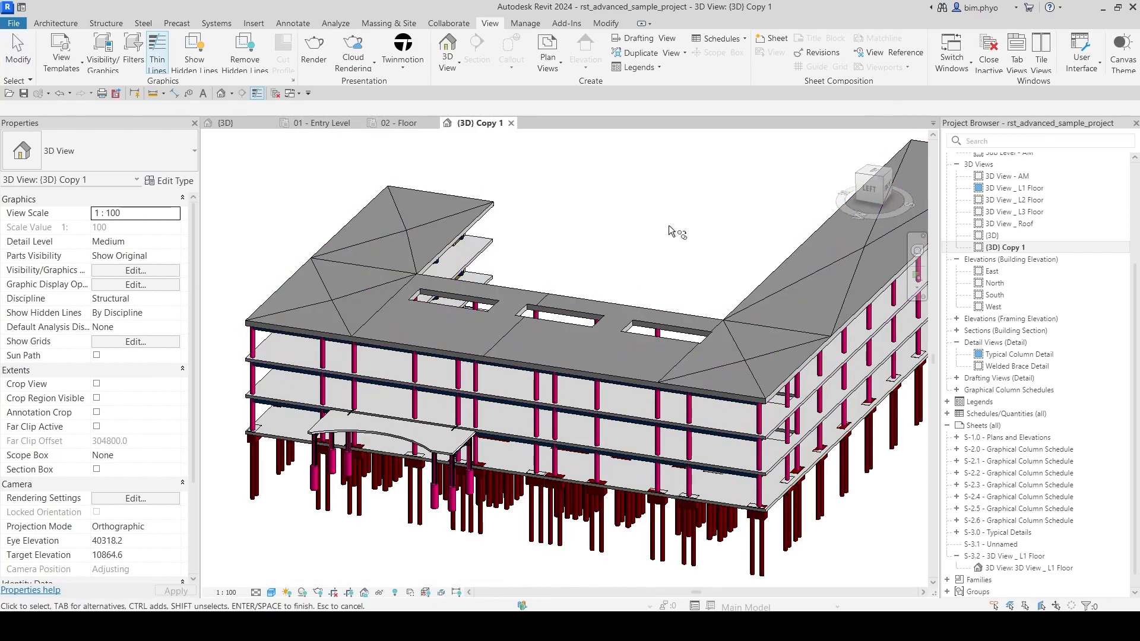
{"action": "key", "text": "Escape"}
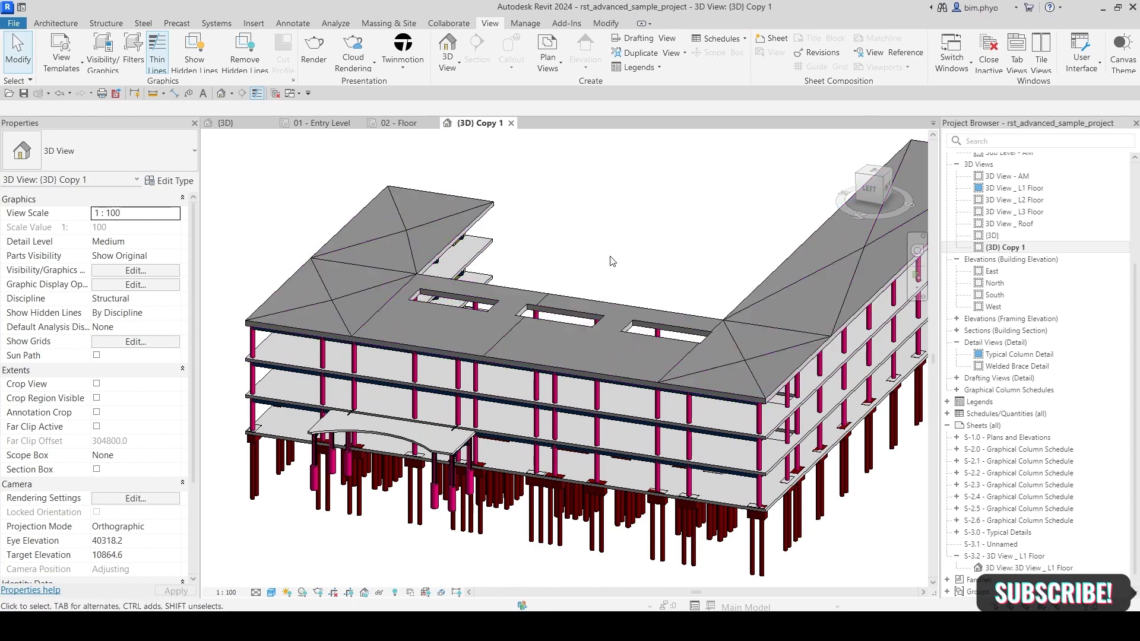
Step: Reopen the visibility/graphic overrides of the {3D} Copy 1 view and select the Floors category
{"action": "key", "text": "v"}
{"action": "key", "text": "v"}
{"action": "left_click", "coordinate": [387, 332]}
{"action": "key", "text": "f"}
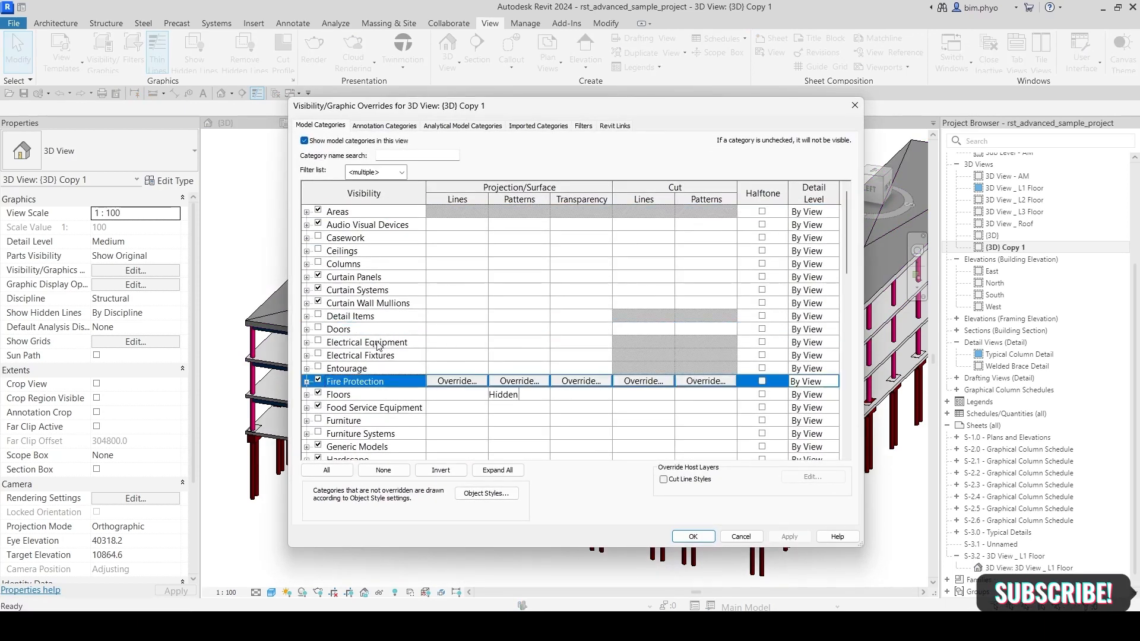
{"action": "scroll", "coordinate": [378, 346], "scroll_direction": "down", "scroll_amount": 1}
{"action": "left_click", "coordinate": [401, 369]}
{"action": "left_click", "coordinate": [519, 368]}
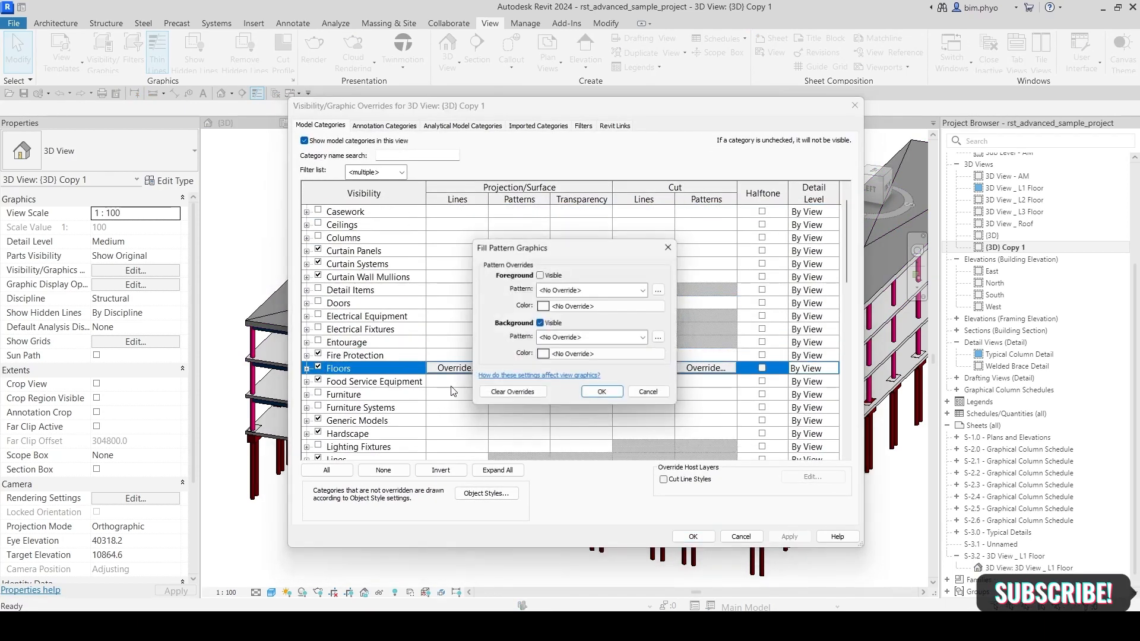
{"action": "left_click", "coordinate": [572, 290]}
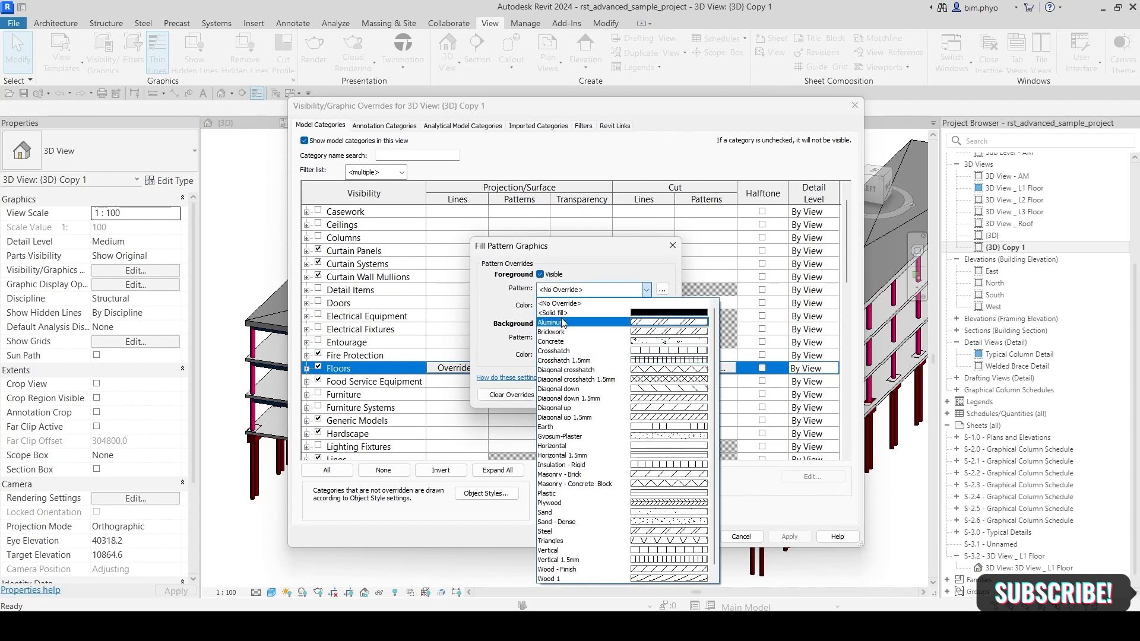
{"action": "left_click", "coordinate": [563, 313]}
{"action": "left_click", "coordinate": [593, 305]}
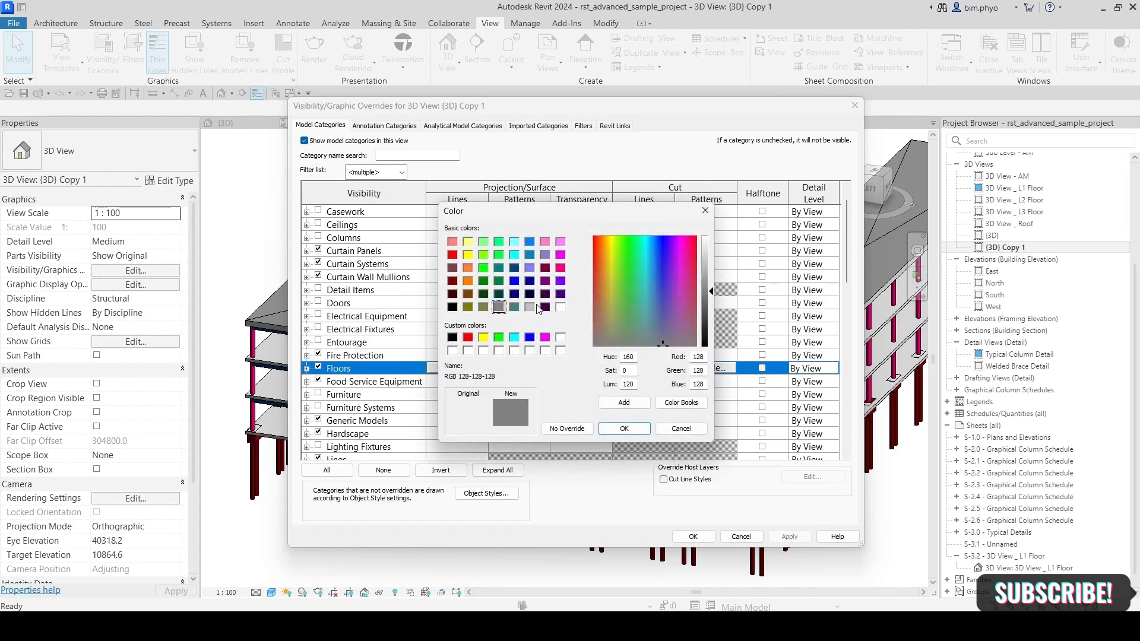
{"action": "left_click", "coordinate": [566, 426]}
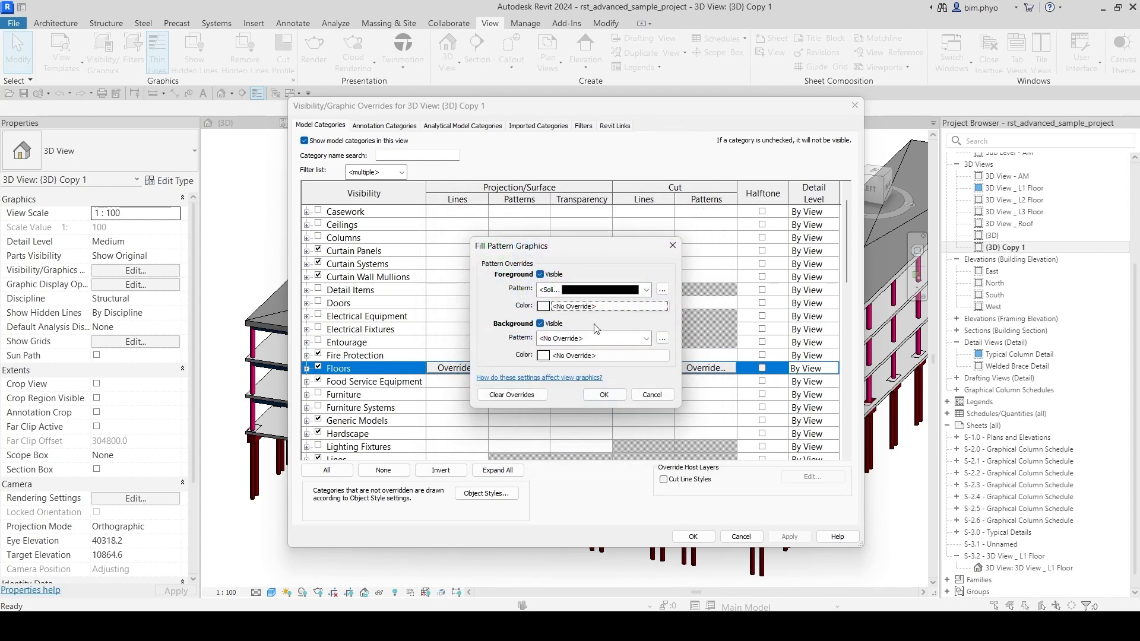
{"action": "left_click", "coordinate": [606, 393]}
Step: Set the Floors category's surface transparency override to 21%
{"action": "left_click", "coordinate": [578, 371]}
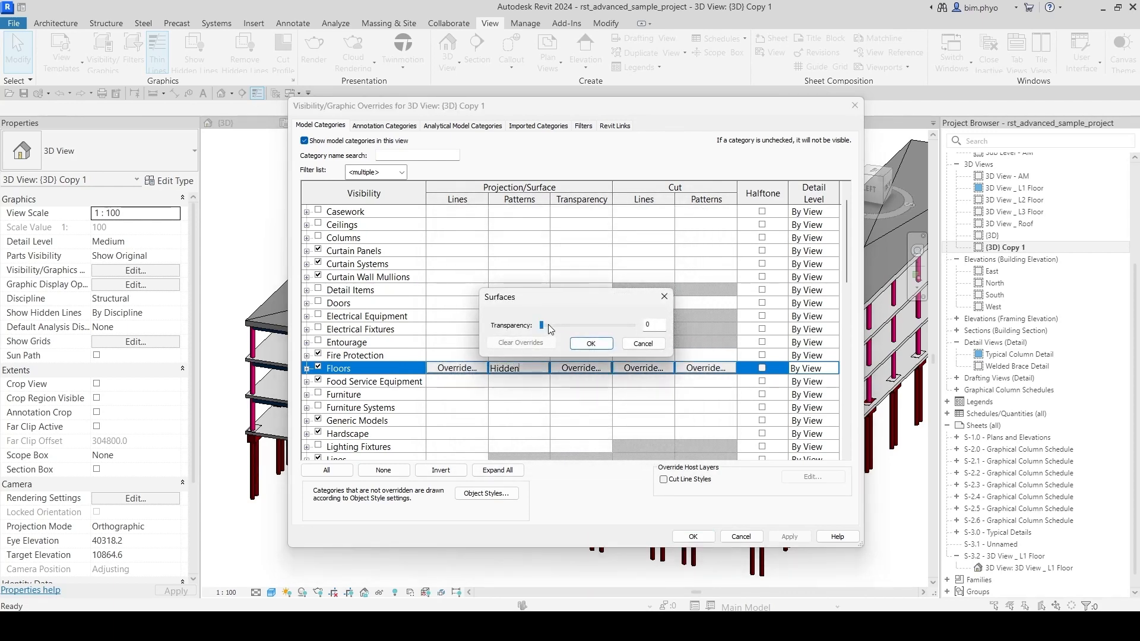
{"action": "left_click_drag", "start_coordinate": [547, 326], "coordinate": [562, 327]}
{"action": "left_click", "coordinate": [582, 346]}
Step: Override the Floors surface foreground pattern with a visible solid fill in cyan and apply the overrides to the view
{"action": "left_click", "coordinate": [517, 368]}
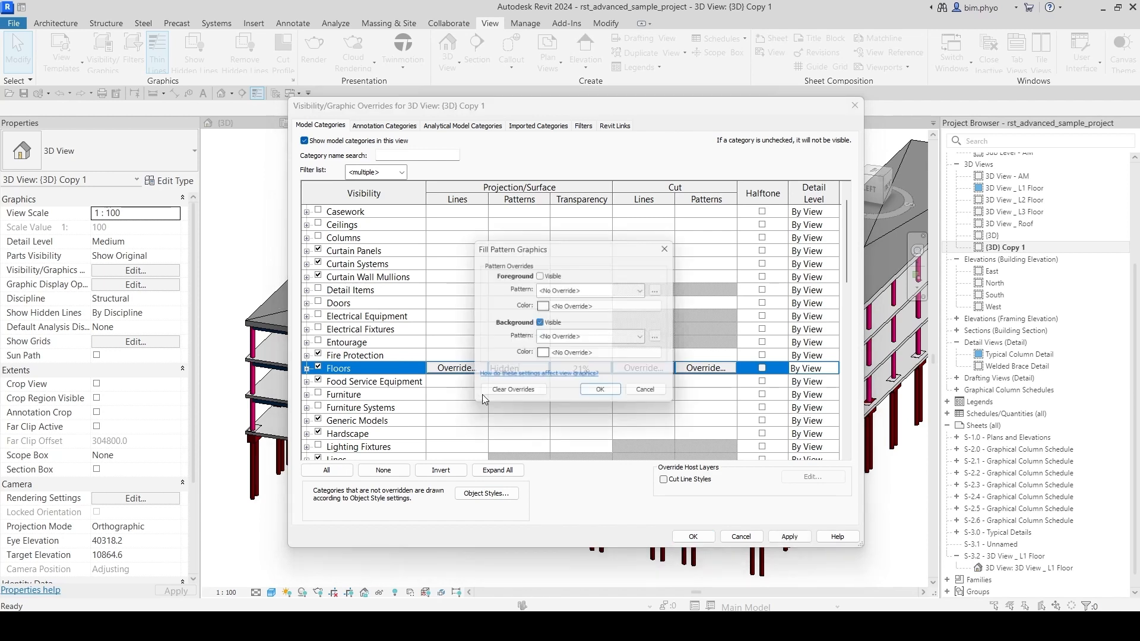
{"action": "left_click", "coordinate": [561, 289]}
{"action": "left_click", "coordinate": [594, 315]}
{"action": "left_click", "coordinate": [570, 306]}
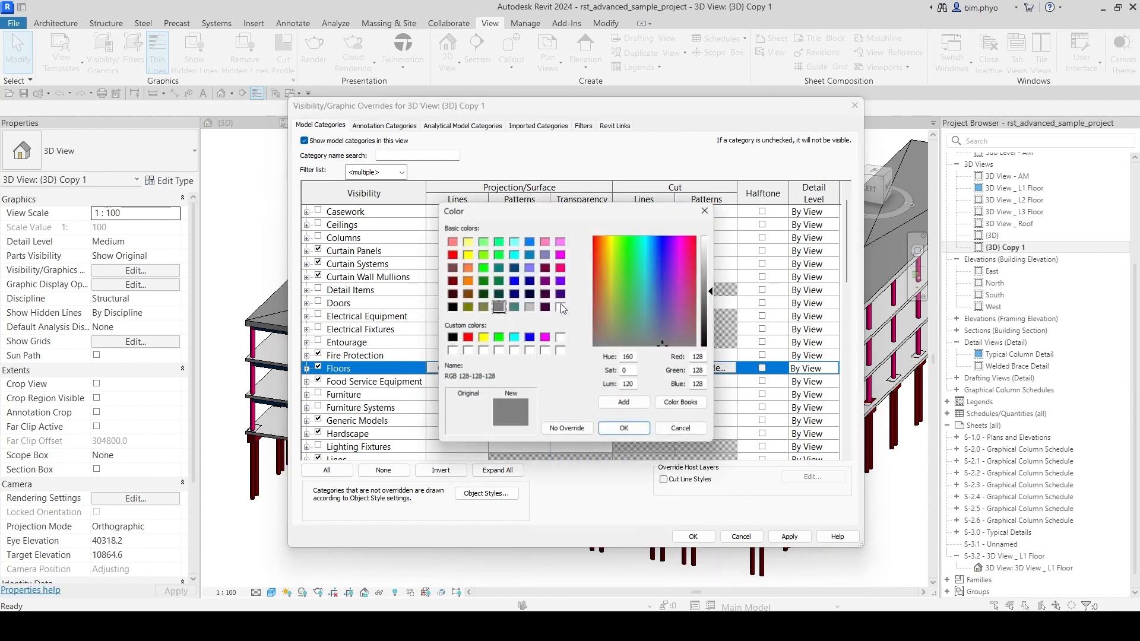
{"action": "left_click", "coordinate": [514, 338]}
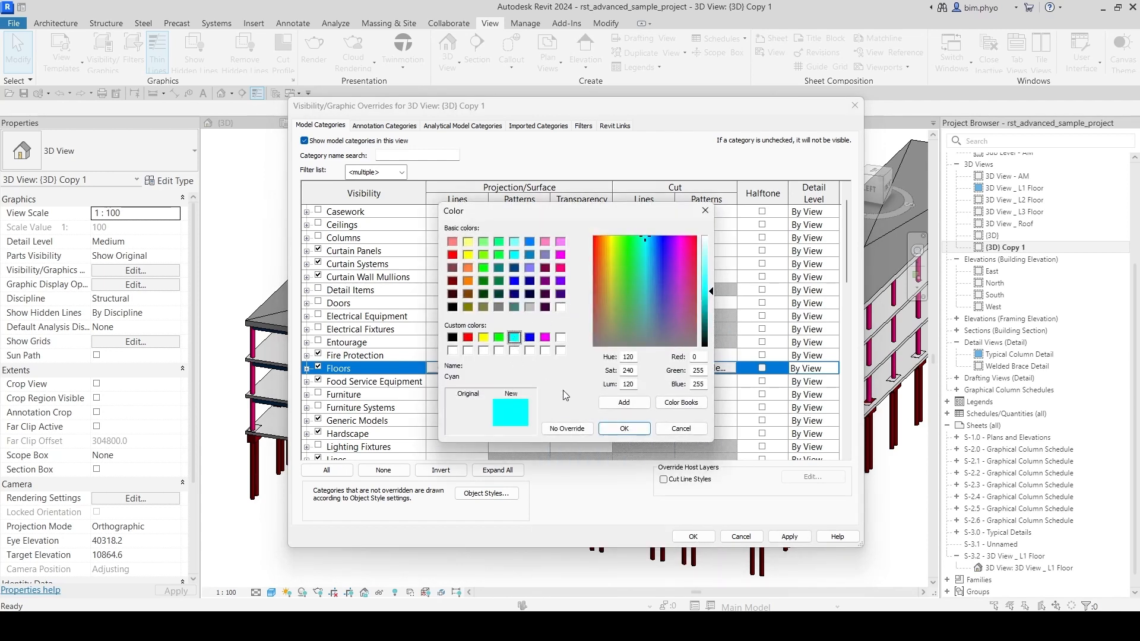
{"action": "left_click", "coordinate": [624, 429]}
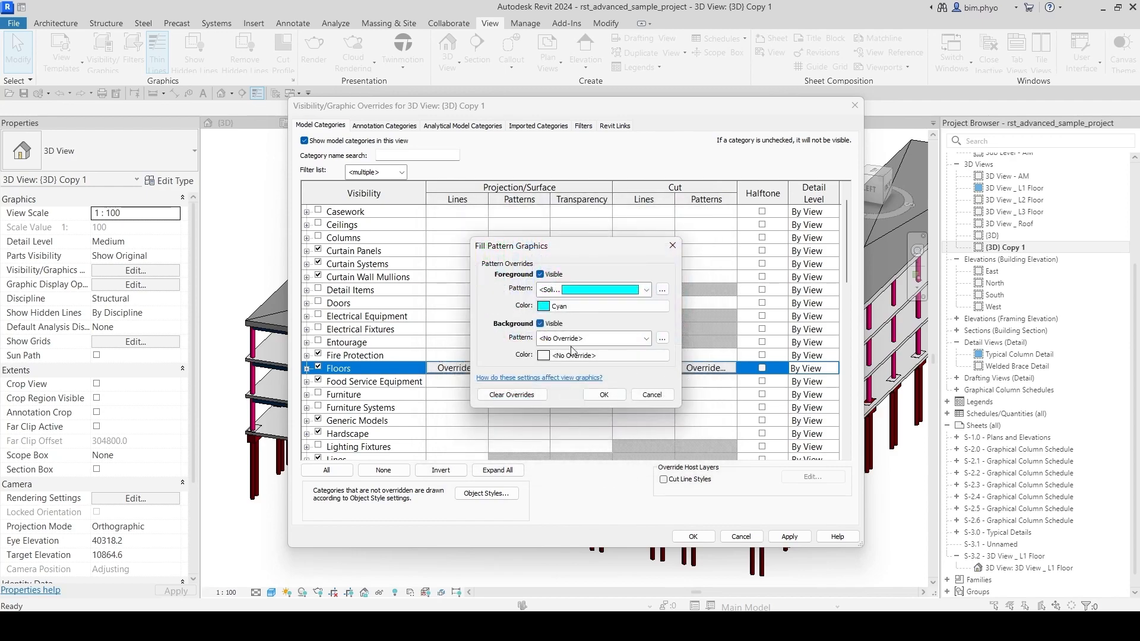
{"action": "left_click", "coordinate": [604, 396]}
{"action": "left_click", "coordinate": [695, 538]}
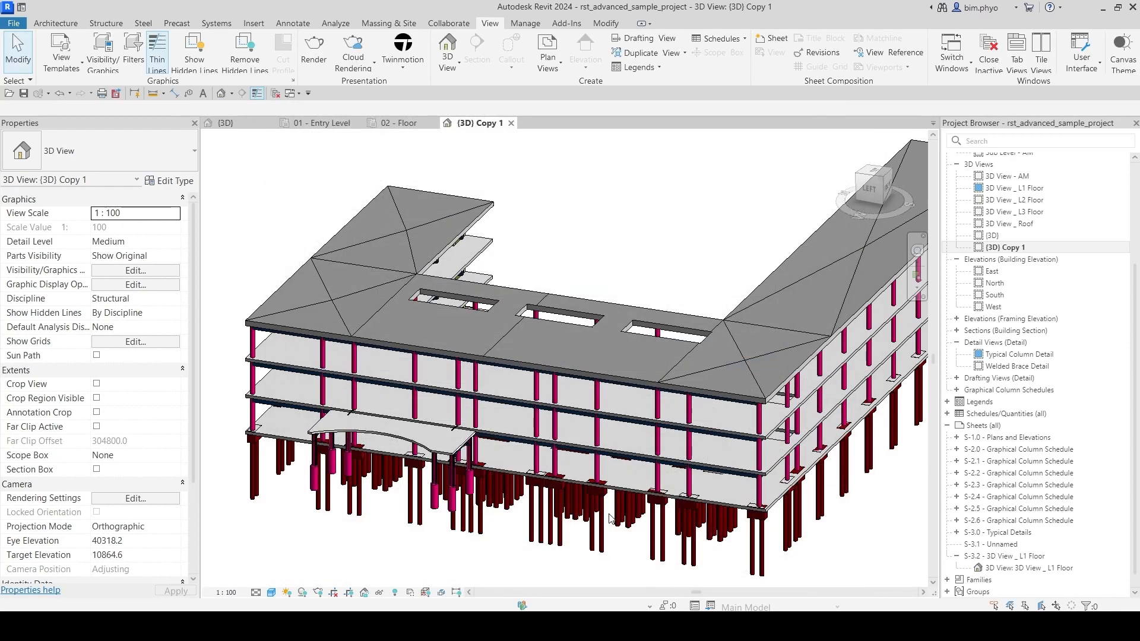
{"action": "scroll", "coordinate": [525, 395], "scroll_direction": "down", "scroll_amount": 3}
{"action": "middle_click_drag", "start_coordinate": [525, 395], "coordinate": [715, 418], "text": "shift"}
{"action": "scroll", "coordinate": [478, 410], "scroll_direction": "up", "scroll_amount": 3}
{"action": "scroll", "coordinate": [478, 410], "scroll_direction": "down", "scroll_amount": 3}
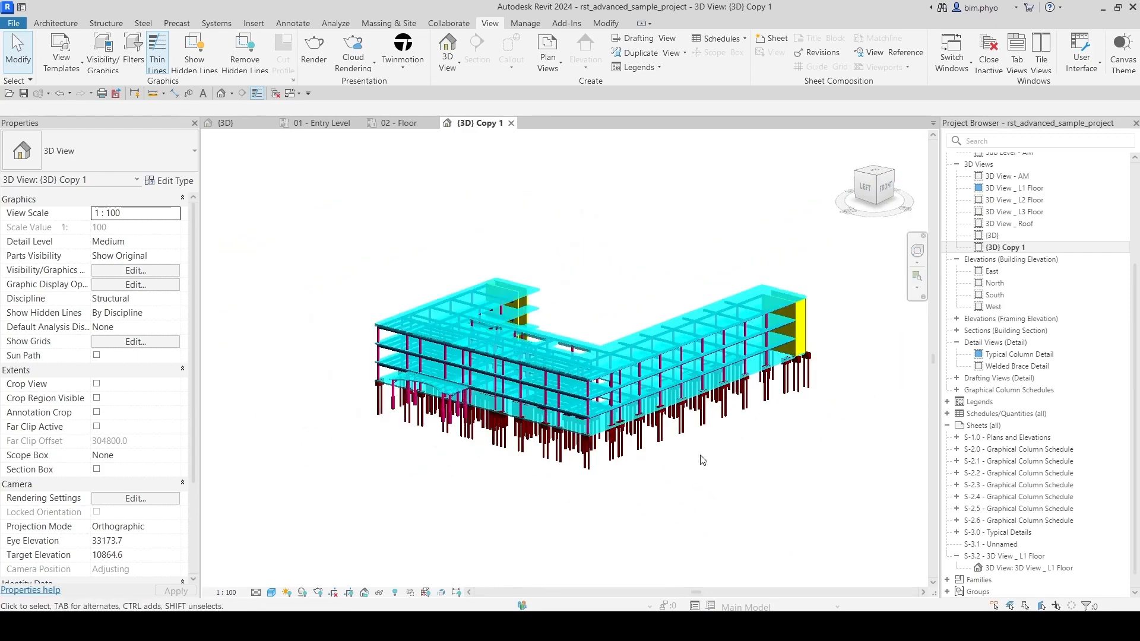
{"action": "middle_click_drag", "start_coordinate": [703, 461], "coordinate": [650, 490], "text": "shift"}
{"action": "left_click", "coordinate": [61, 62]}
{"action": "left_click", "coordinate": [74, 90]}
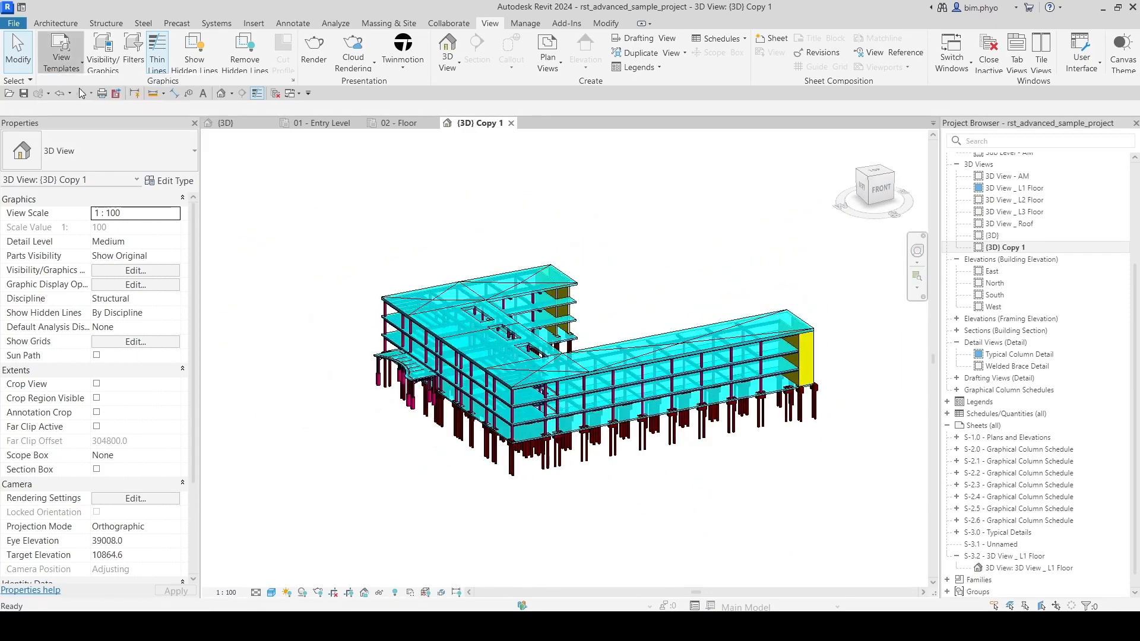
{"action": "key", "text": "Escape"}
Step: Create a view template named 3D view_coloring from the current {3D} Copy 1 view
{"action": "left_click", "coordinate": [70, 70]}
{"action": "left_click", "coordinate": [77, 109]}
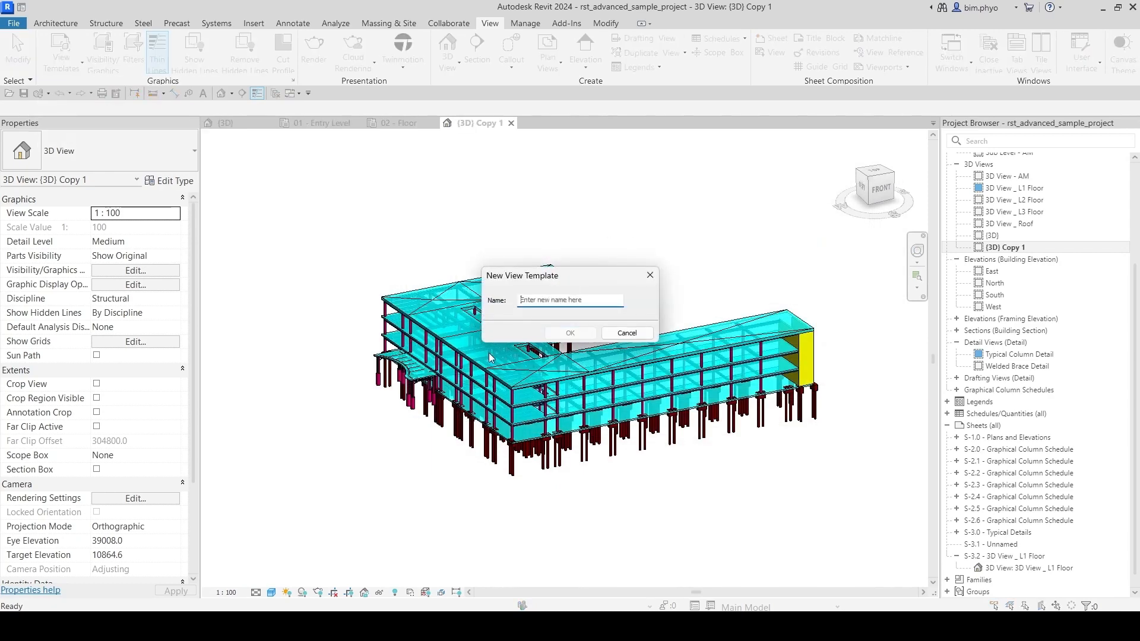
{"action": "type", "text": "3D view_coloring"}
{"action": "key", "text": "Return"}
{"action": "key", "text": "Return"}
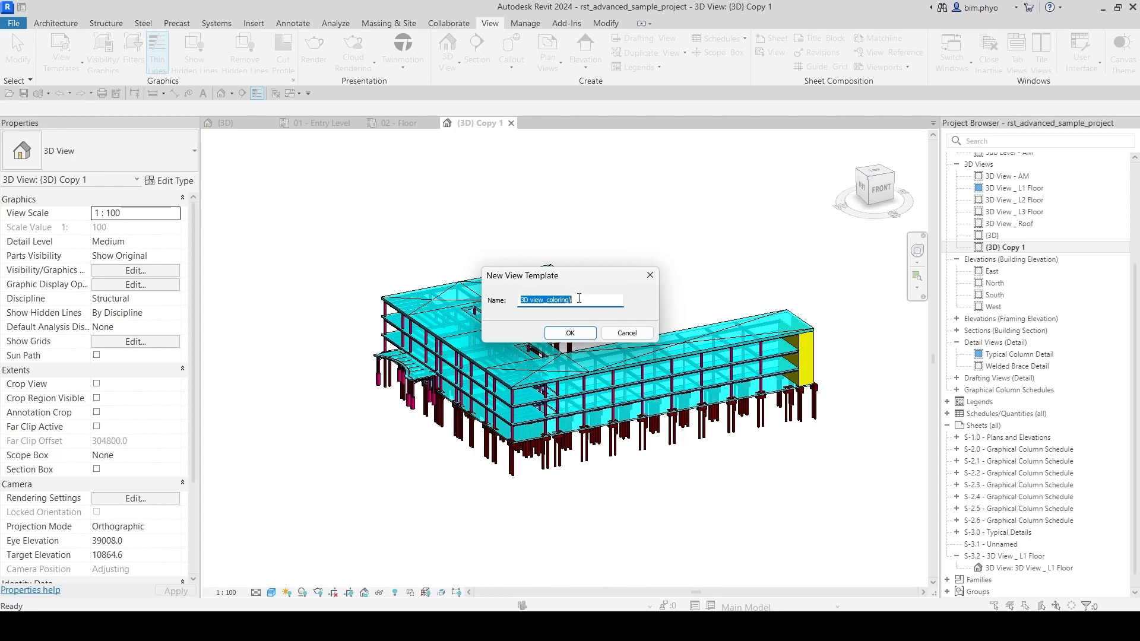
{"action": "left_click", "coordinate": [583, 301]}
{"action": "key", "text": "BackSpace"}
{"action": "key", "text": "Return"}
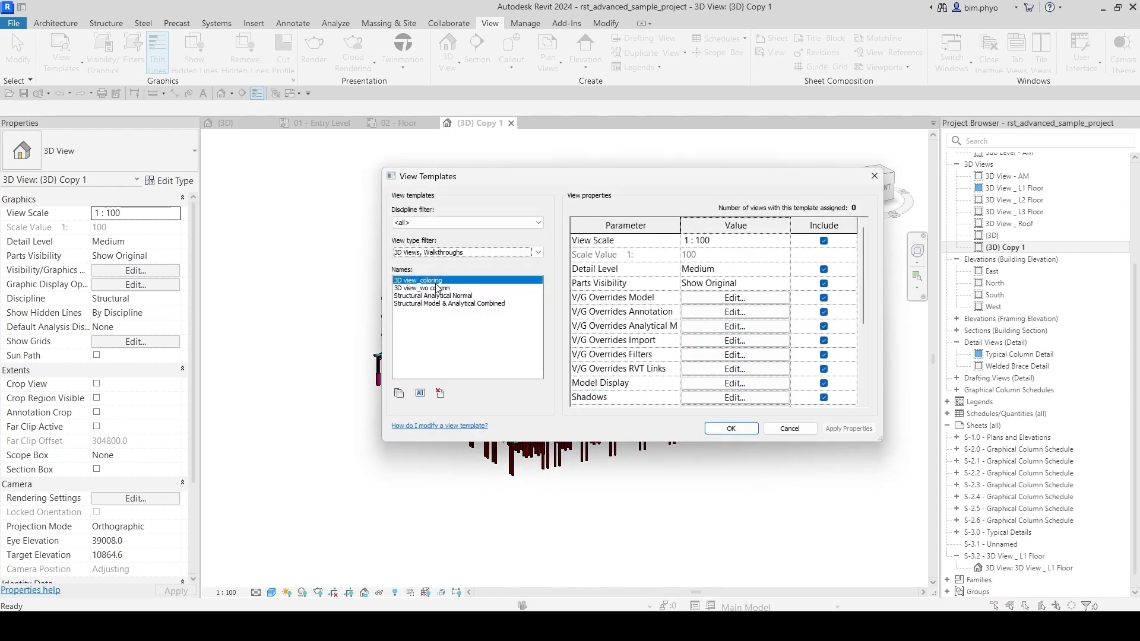
{"action": "left_click", "coordinate": [723, 432]}
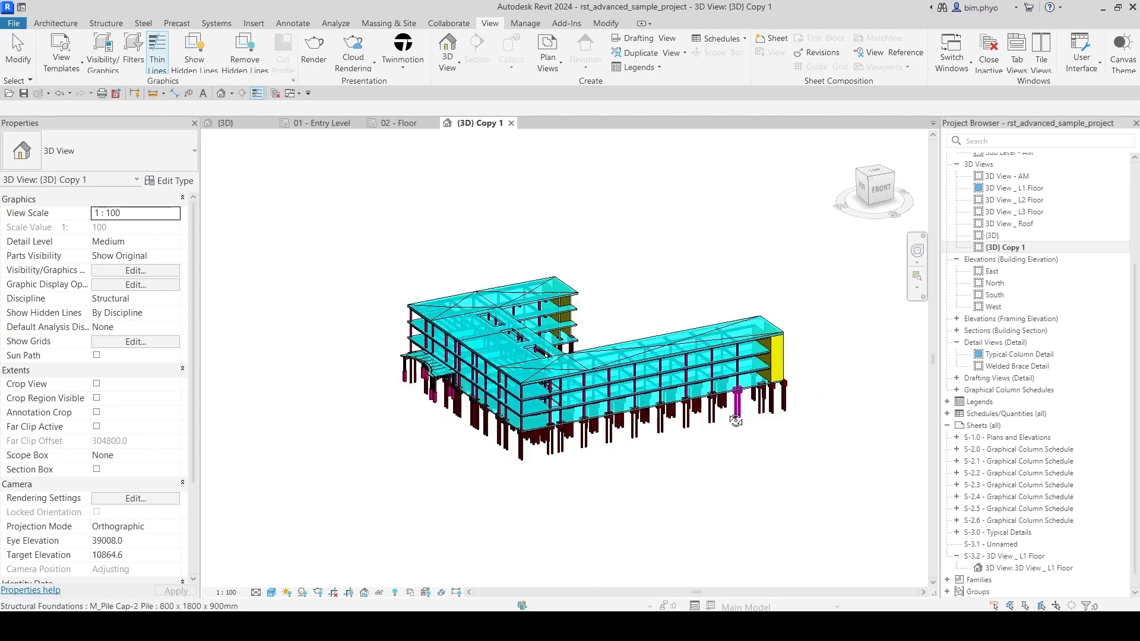
Step: Switch to the original {3D} view and create a view template named 3D view_org from it
{"action": "middle_click_drag", "start_coordinate": [737, 417], "coordinate": [707, 464], "text": "shift"}
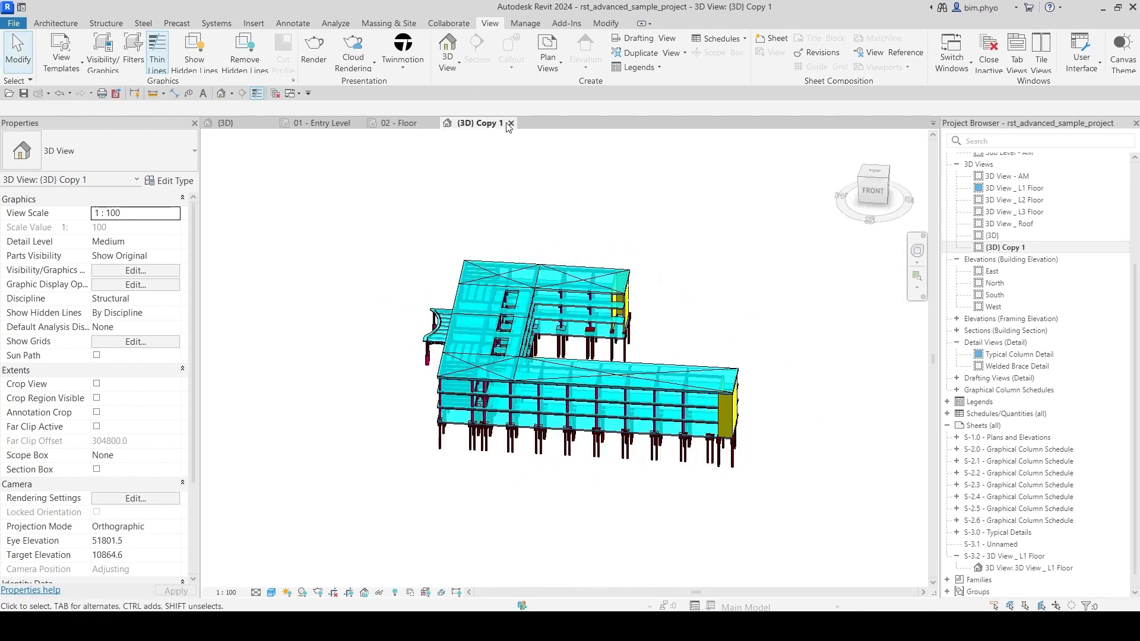
{"action": "left_click", "coordinate": [225, 123]}
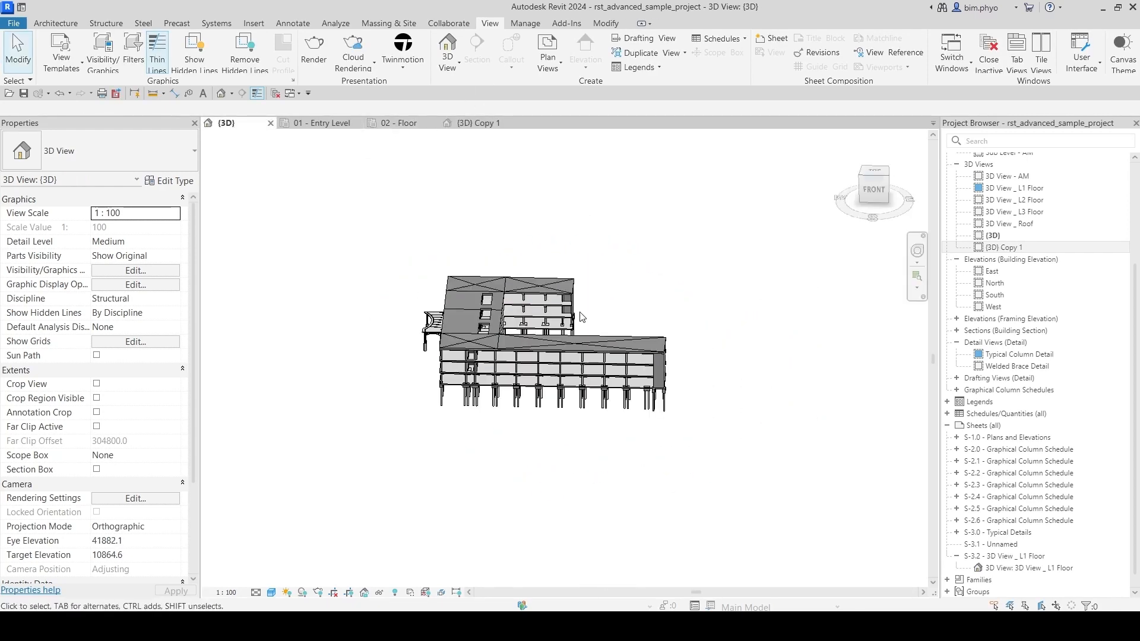
{"action": "scroll", "coordinate": [371, 241], "scroll_direction": "up", "scroll_amount": 1}
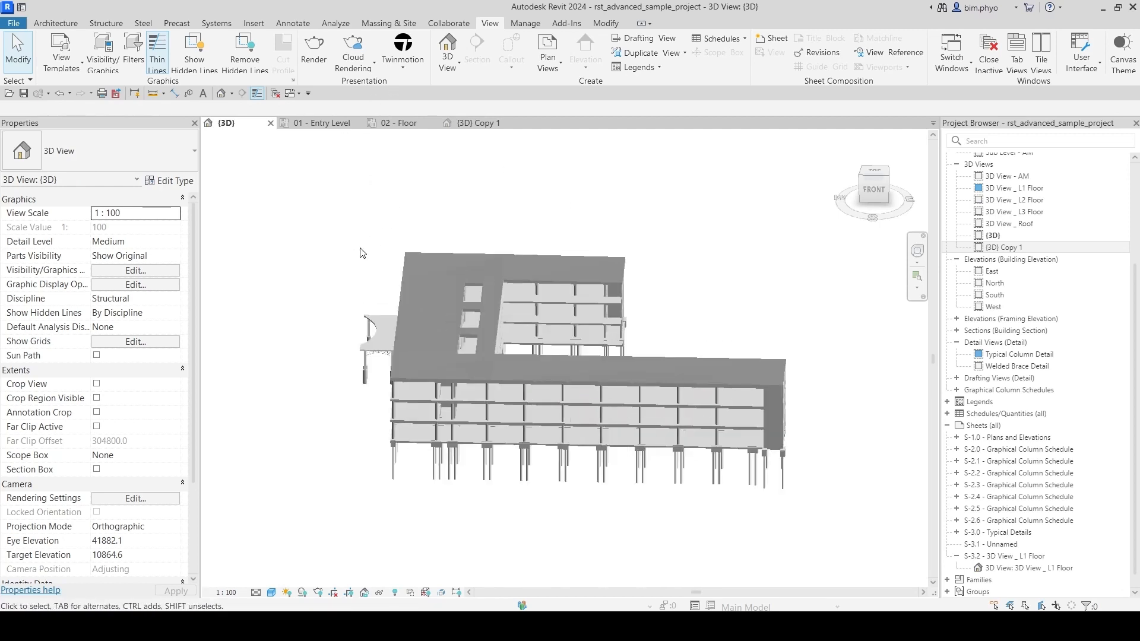
{"action": "left_click", "coordinate": [61, 54]}
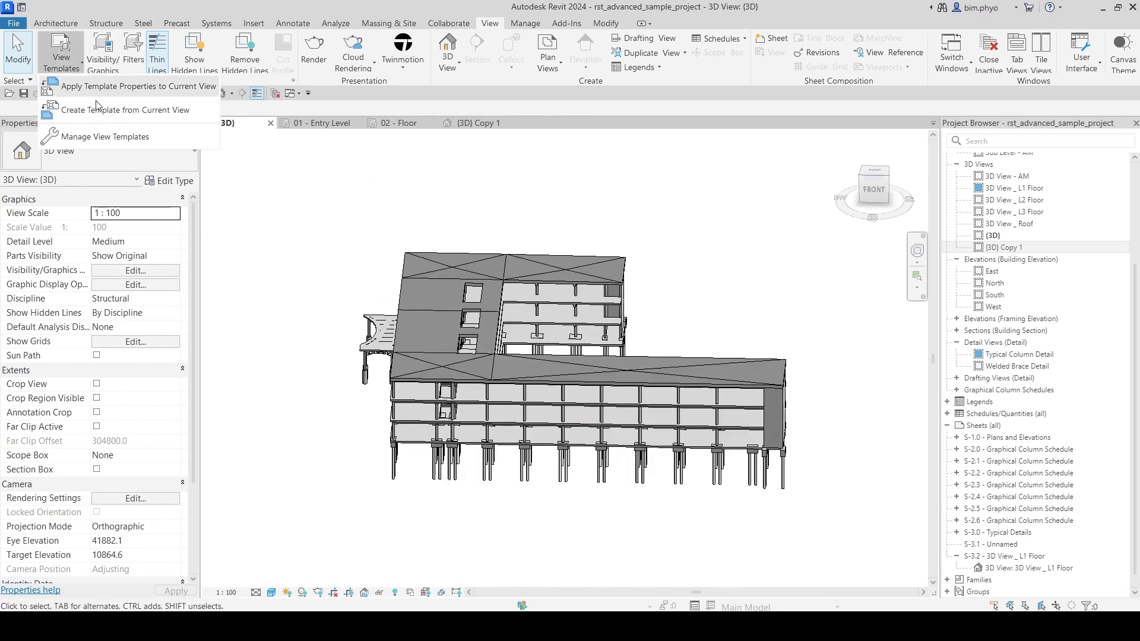
{"action": "left_click", "coordinate": [100, 110]}
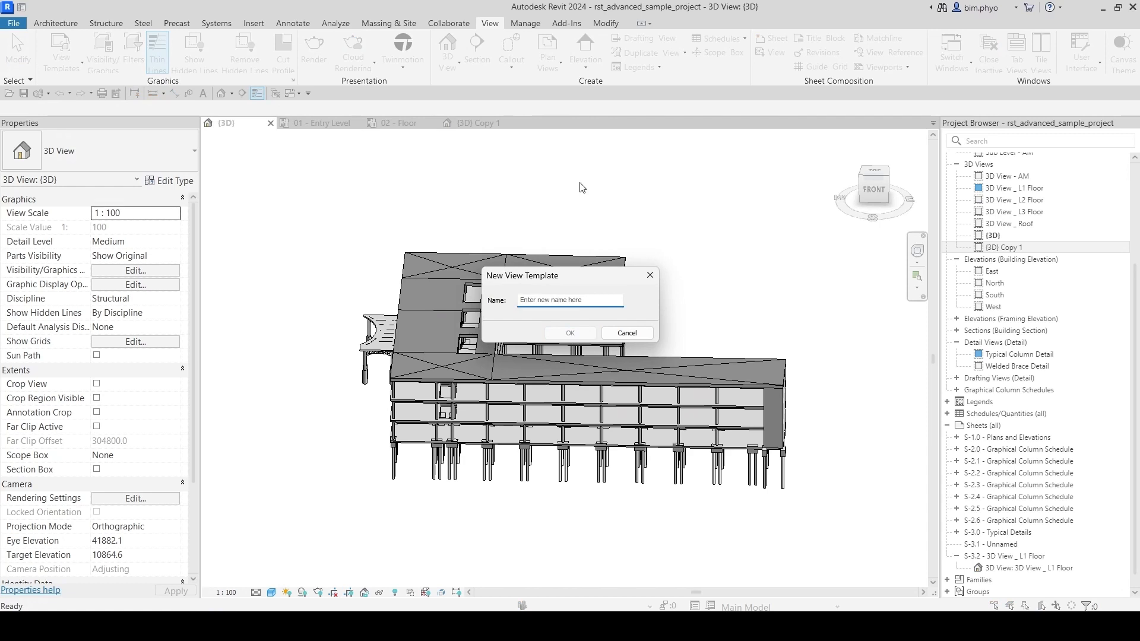
{"action": "type", "text": "3D view"}
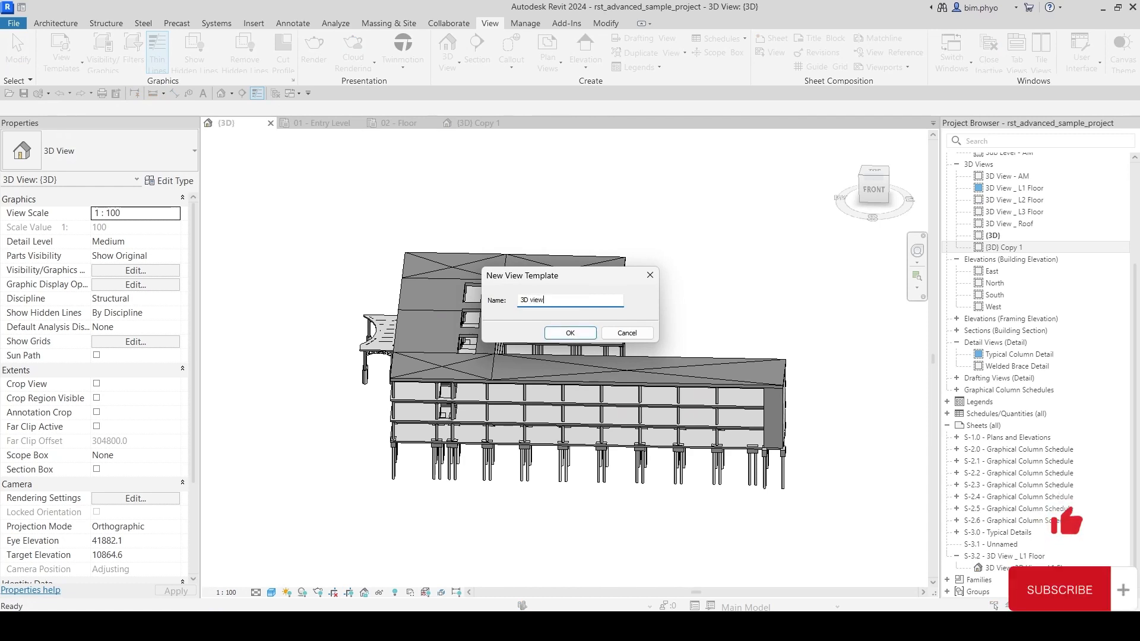
{"action": "type", "text": "_org"}
{"action": "key", "text": "Return"}
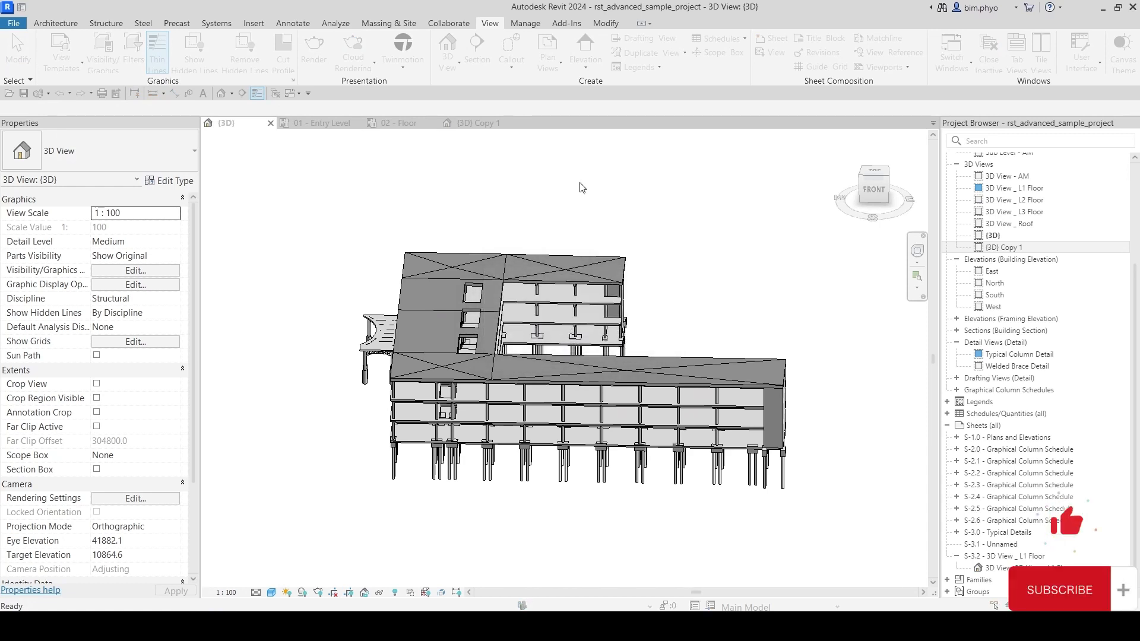
{"action": "left_click", "coordinate": [725, 431]}
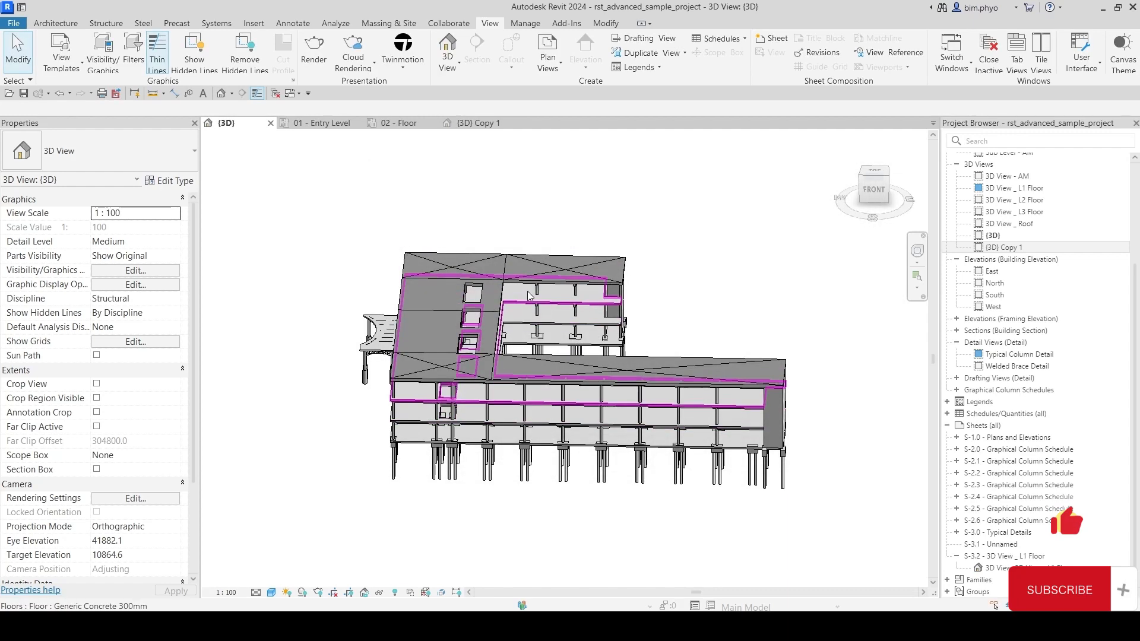
Step: Return to the {3D} Copy 1 view and assign the 3D view_coloring view template to it
{"action": "scroll", "coordinate": [530, 299], "scroll_direction": "down", "scroll_amount": 2}
{"action": "middle_click_drag", "start_coordinate": [594, 314], "coordinate": [713, 356], "text": "shift"}
{"action": "scroll", "coordinate": [539, 400], "scroll_direction": "up", "scroll_amount": 2}
{"action": "left_click", "coordinate": [639, 235]}
{"action": "left_click", "coordinate": [475, 123]}
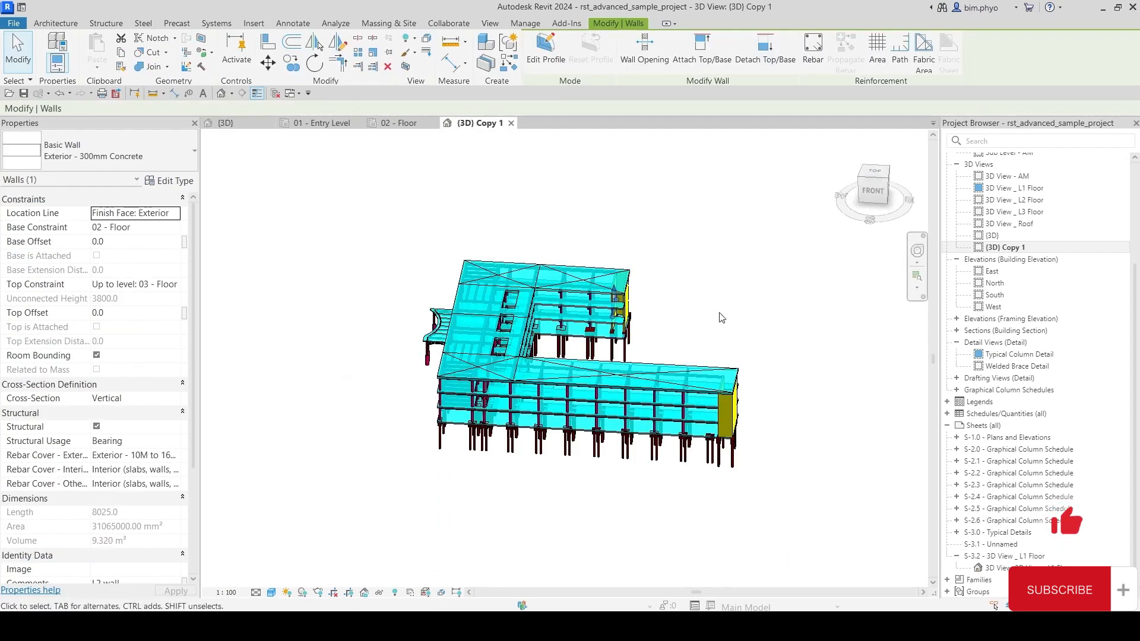
{"action": "middle_click_drag", "start_coordinate": [642, 332], "coordinate": [681, 325], "text": "shift"}
{"action": "left_click", "coordinate": [682, 325]}
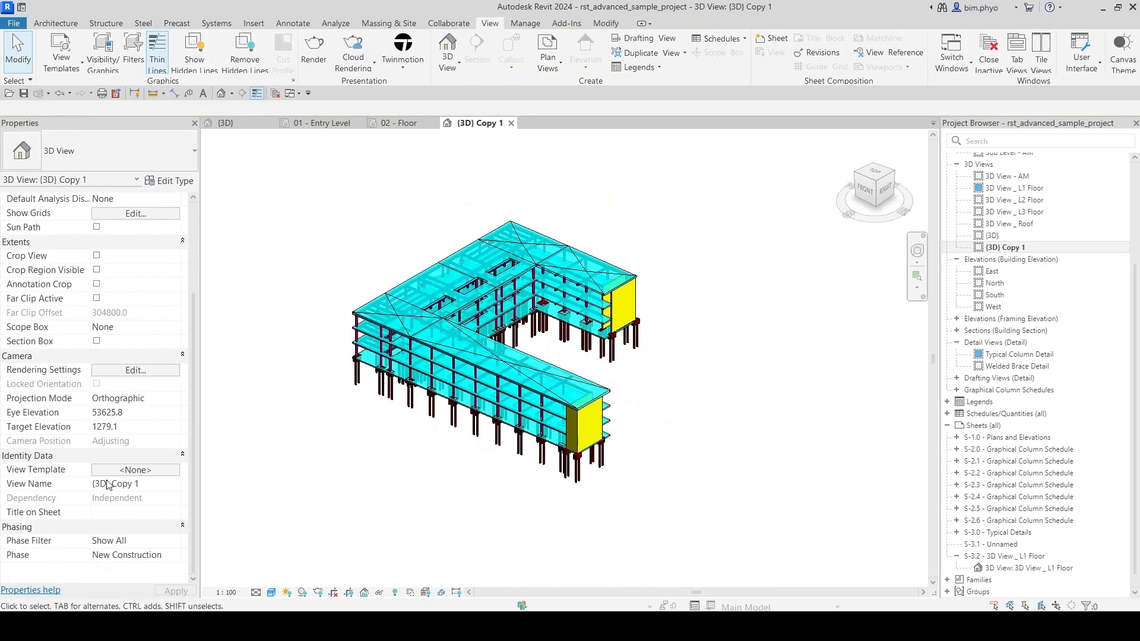
{"action": "left_click", "coordinate": [139, 475]}
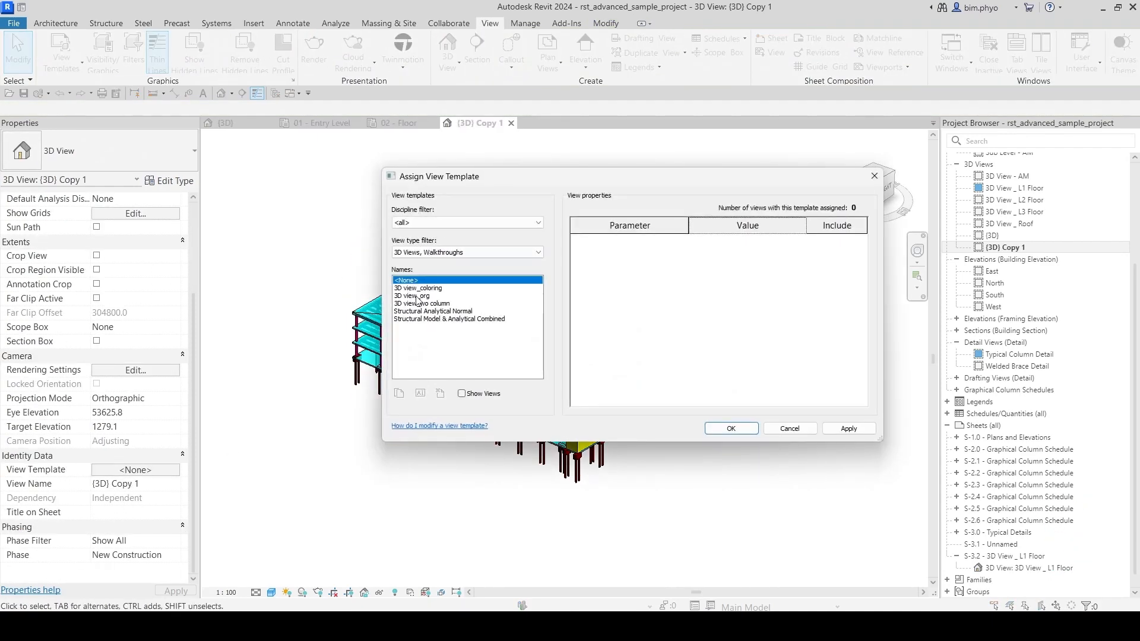
{"action": "left_click", "coordinate": [425, 289]}
{"action": "left_click", "coordinate": [731, 428]}
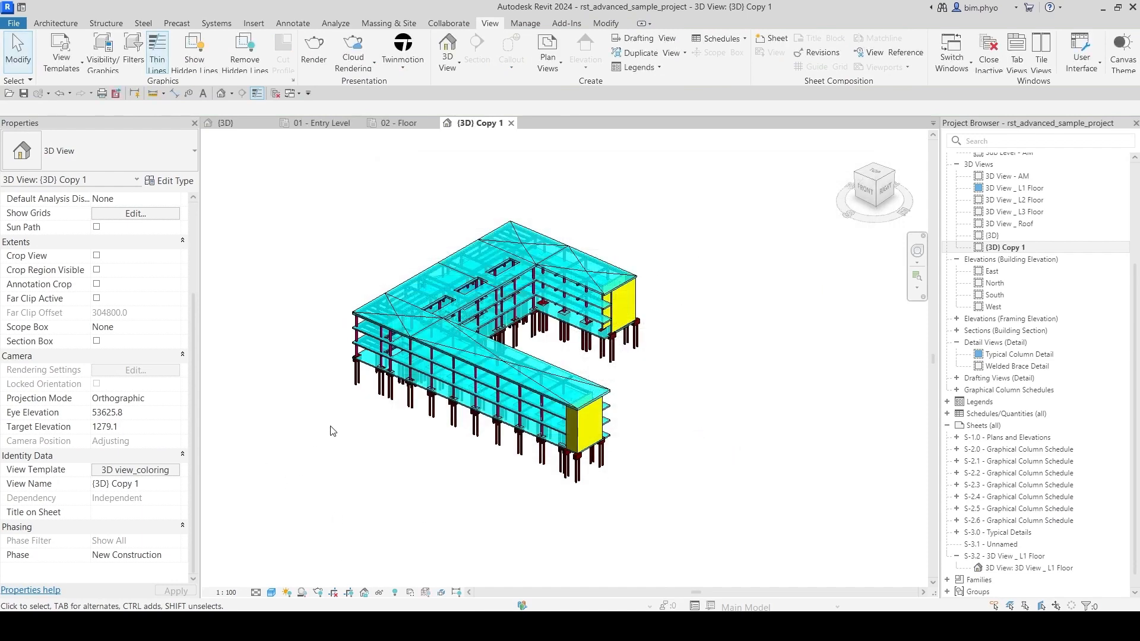
Step: Check whether the visibility/graphic overrides can be edited in {3D} Copy 1 with the 3D view_coloring template assigned
{"action": "key", "text": "v"}
{"action": "key", "text": "g"}
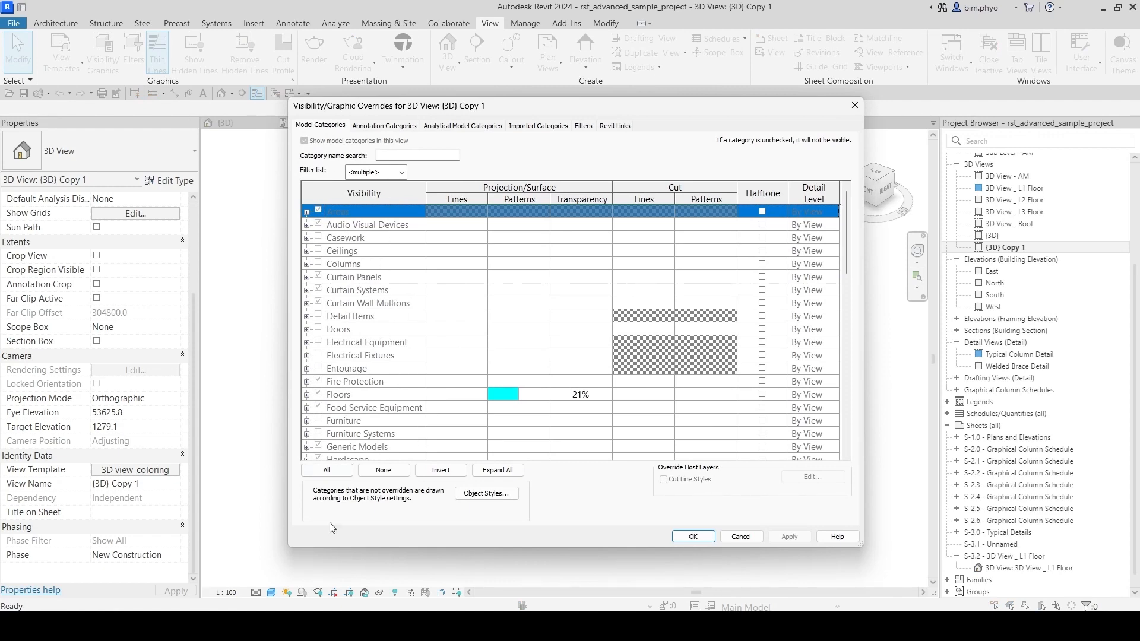
{"action": "key", "text": "Escape"}
Step: Set the view template of {3D} Copy 1 to <None> and check its visibility/graphic overrides for editing
{"action": "left_click", "coordinate": [133, 472]}
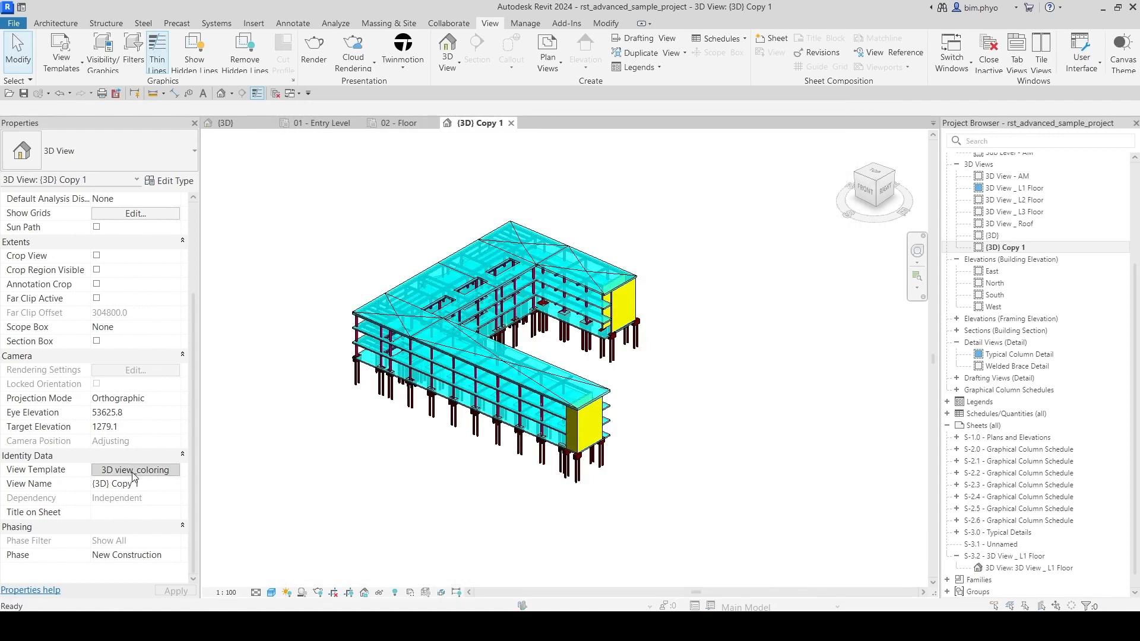
{"action": "left_click", "coordinate": [416, 280]}
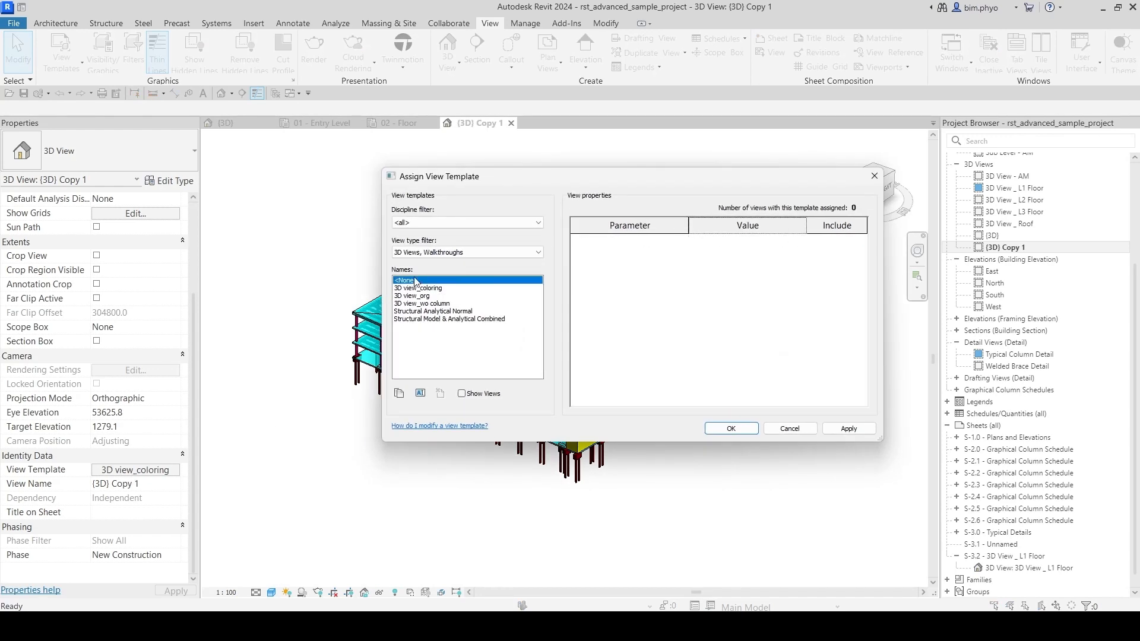
{"action": "left_click", "coordinate": [730, 429]}
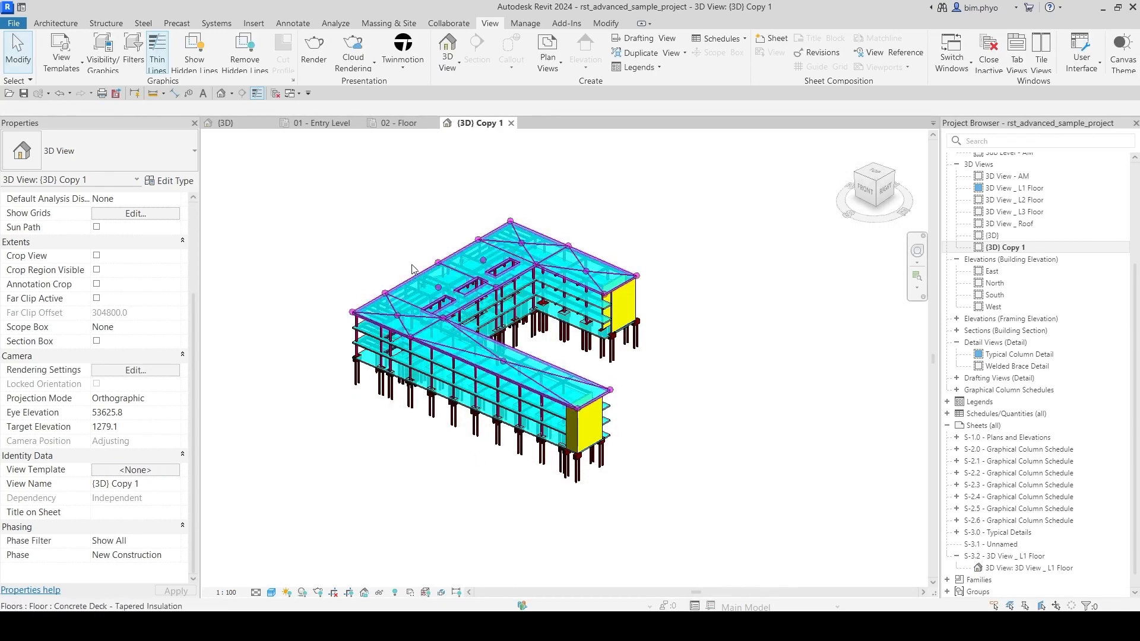
{"action": "key", "text": "v"}
{"action": "key", "text": "g"}
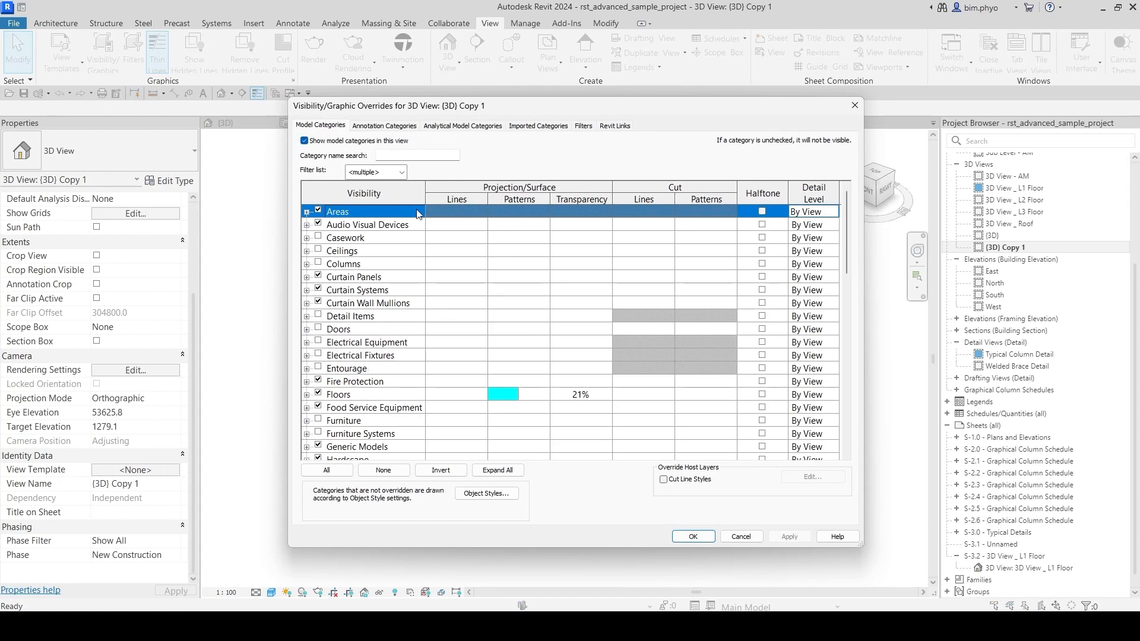
{"action": "key", "text": "Escape"}
Step: Assign the 3D view_org view template to the {3D} Copy 1 view
{"action": "left_click", "coordinate": [136, 470]}
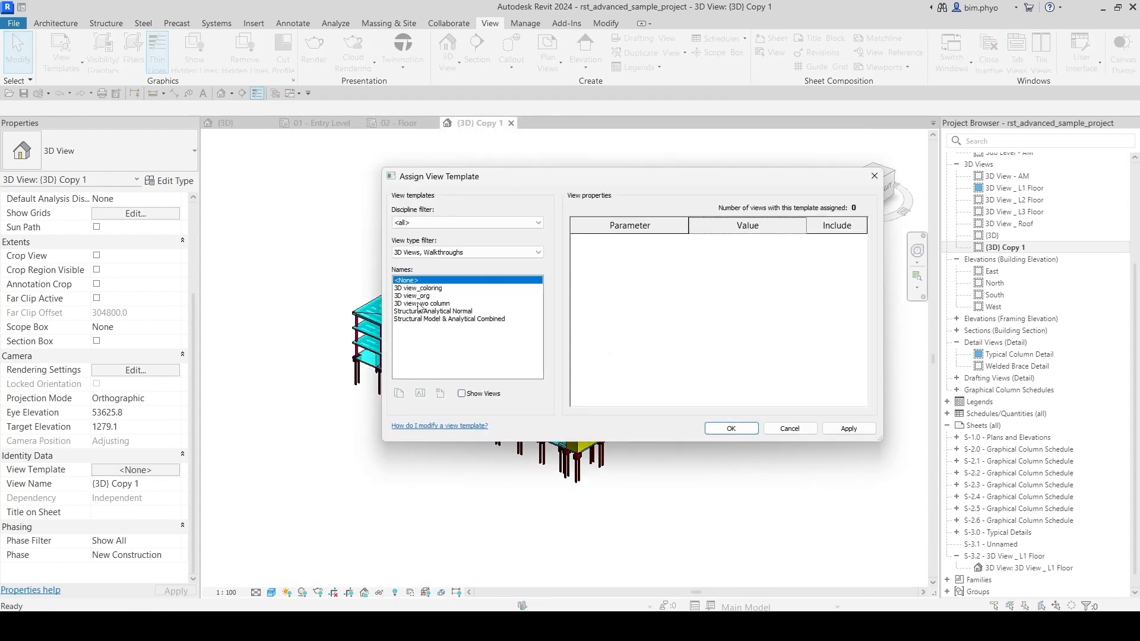
{"action": "left_click", "coordinate": [437, 296]}
{"action": "left_click", "coordinate": [732, 428]}
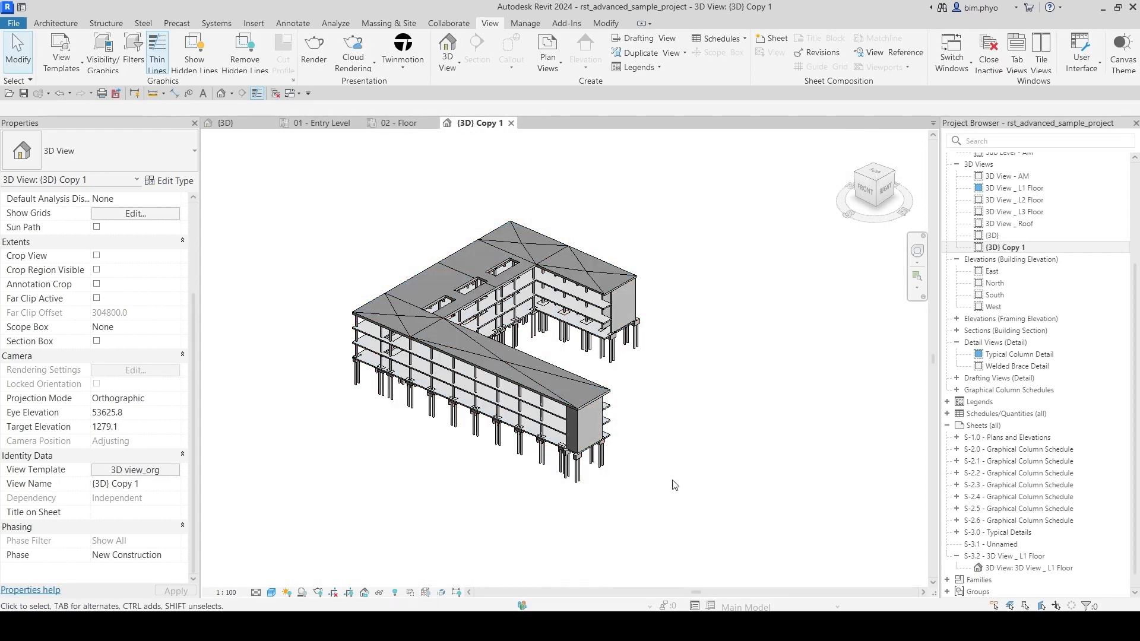
Step: Switch to the original {3D} view and assign the 3D view_coloring view template to it
{"action": "left_click", "coordinate": [226, 123]}
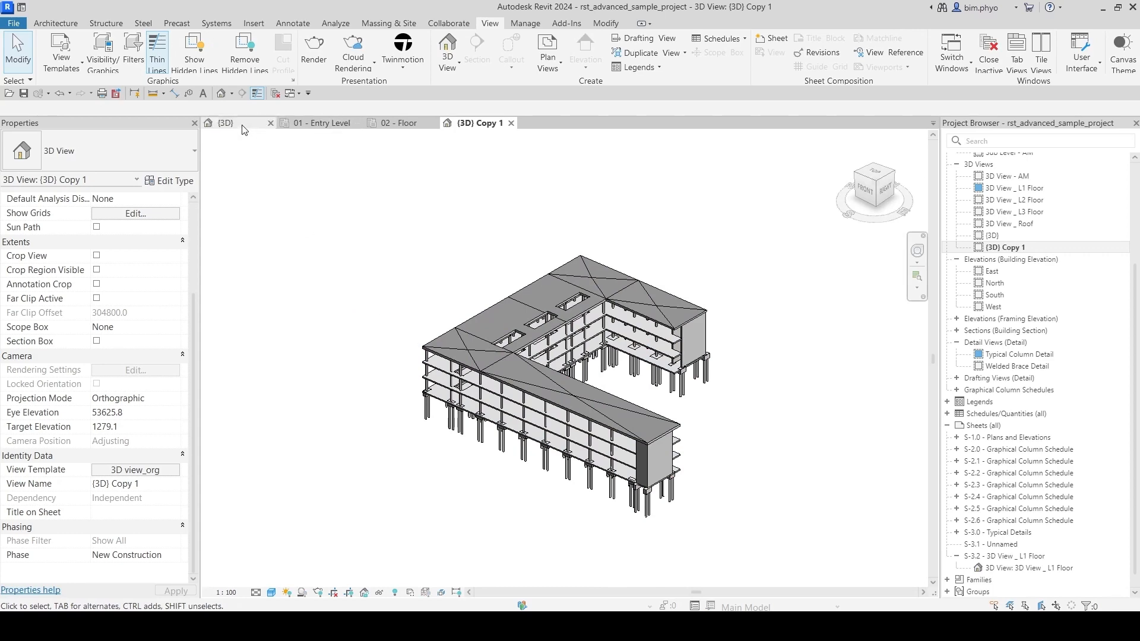
{"action": "middle_click_drag", "start_coordinate": [474, 377], "coordinate": [505, 480], "text": "shift"}
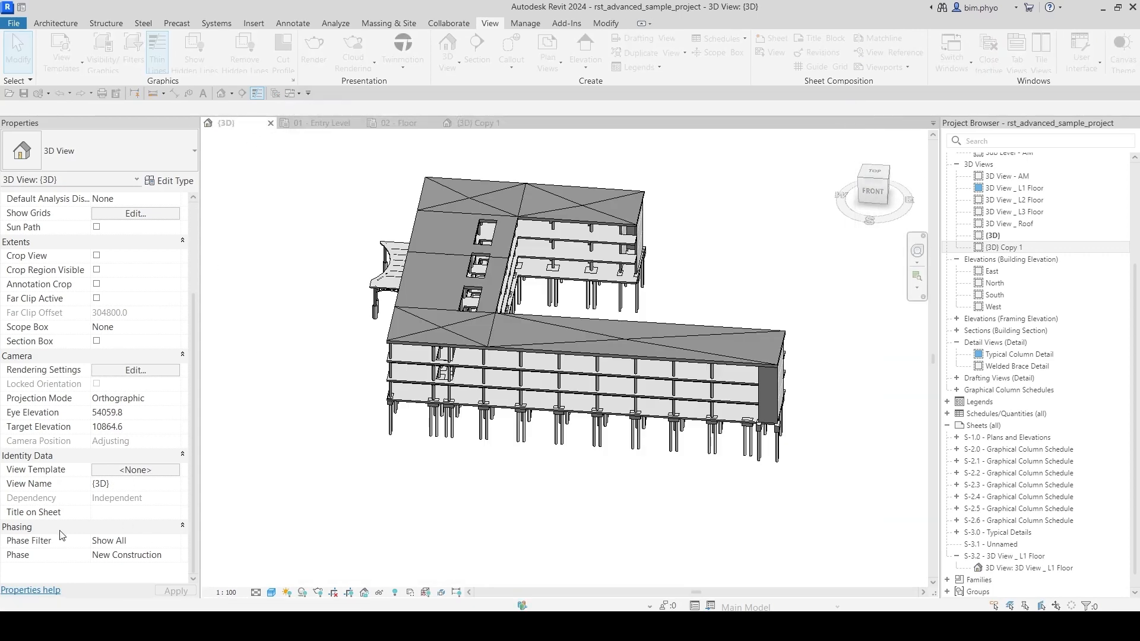
{"action": "left_click", "coordinate": [114, 470]}
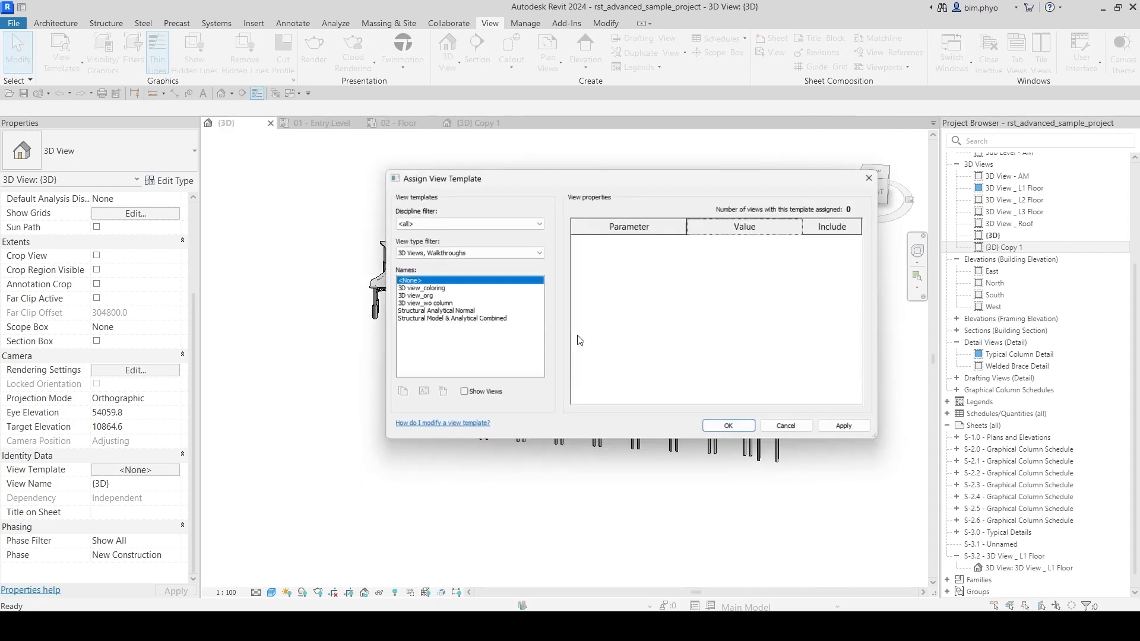
{"action": "left_click", "coordinate": [422, 289]}
{"action": "left_click", "coordinate": [731, 429]}
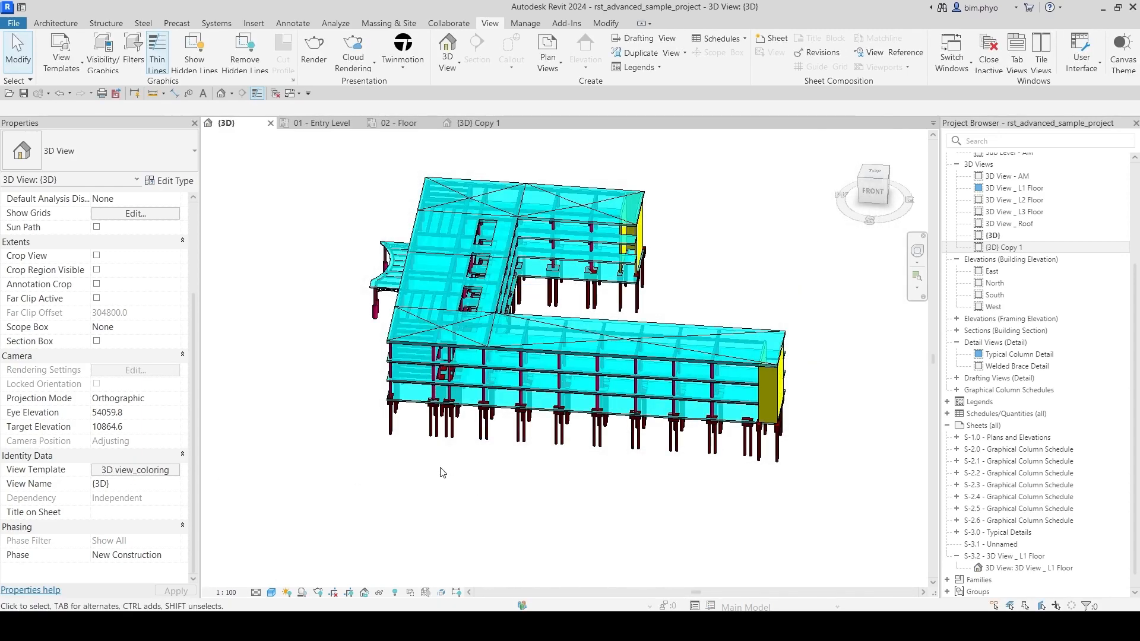
Step: Compare the {3D} view with {3D} Copy 1 and assign the 3D view_org view template to the {3D} view
{"action": "middle_click_drag", "start_coordinate": [440, 472], "coordinate": [410, 457], "text": "shift"}
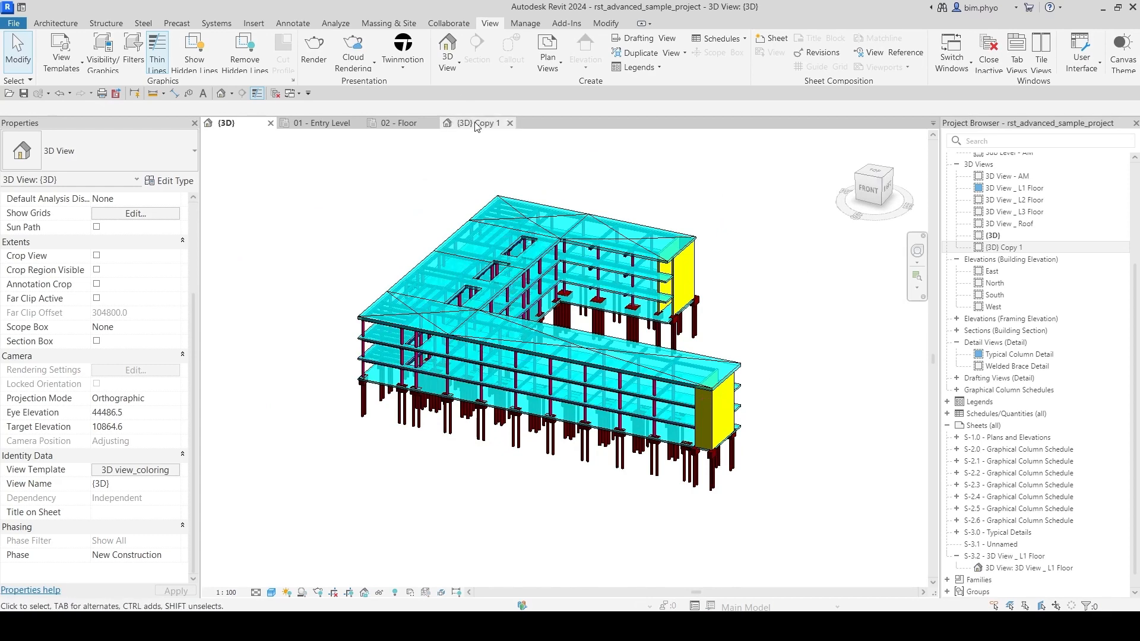
{"action": "left_click", "coordinate": [475, 124]}
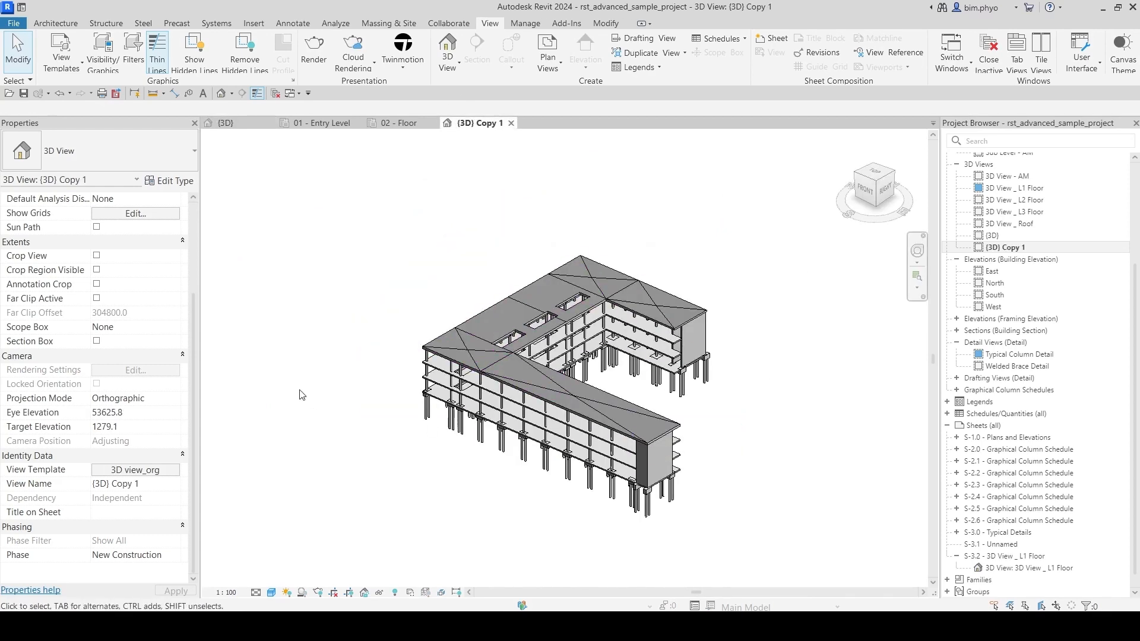
{"action": "left_click", "coordinate": [228, 123]}
{"action": "left_click", "coordinate": [135, 470]}
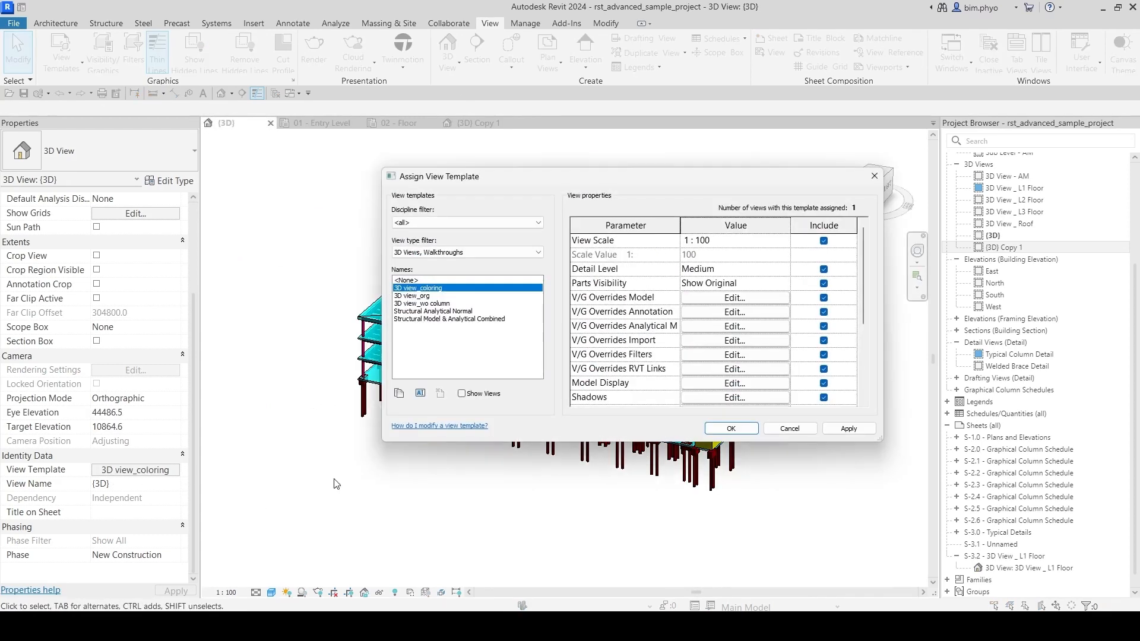
{"action": "left_click", "coordinate": [412, 296]}
{"action": "left_click", "coordinate": [731, 428]}
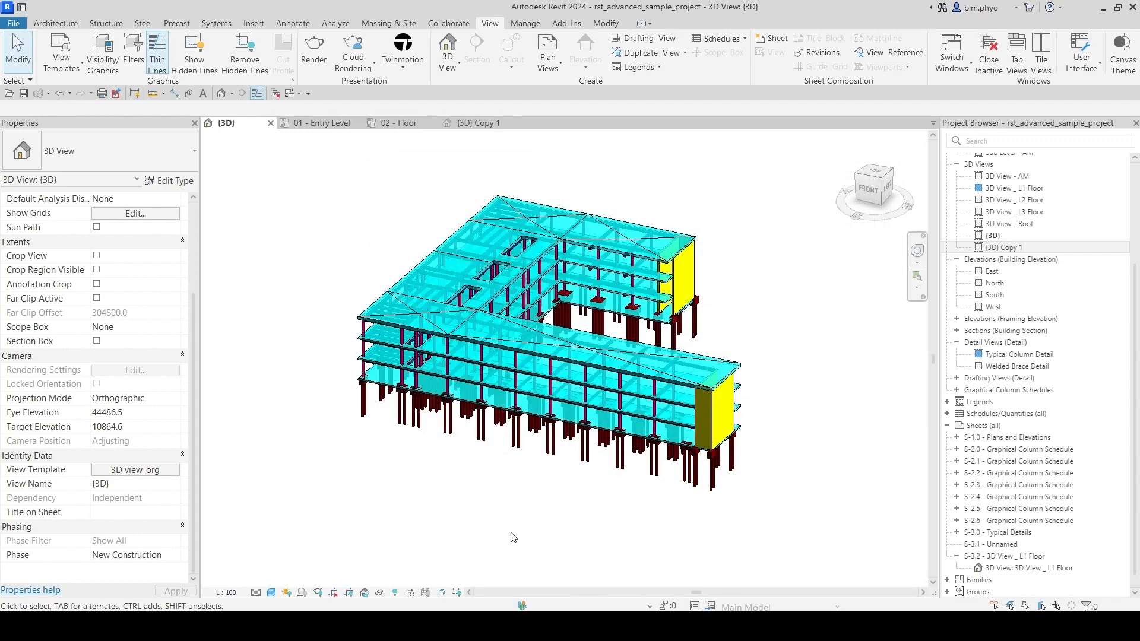
Step: Switch to {3D} Copy 1 and assign the 3D view_coloring view template to it
{"action": "left_click", "coordinate": [484, 124]}
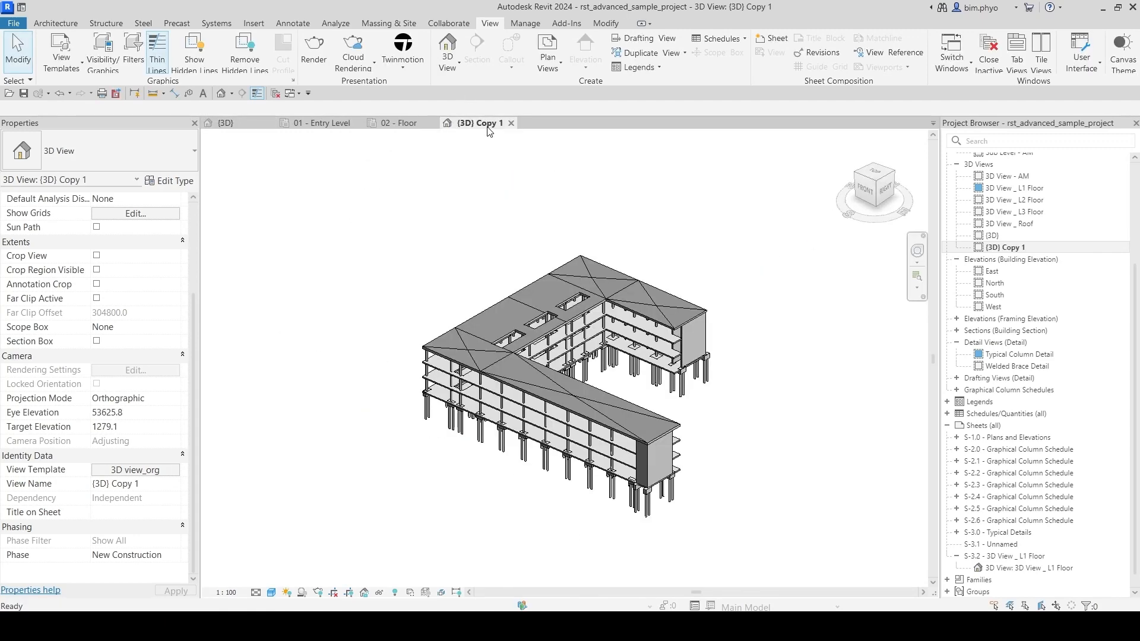
{"action": "left_click", "coordinate": [151, 471]}
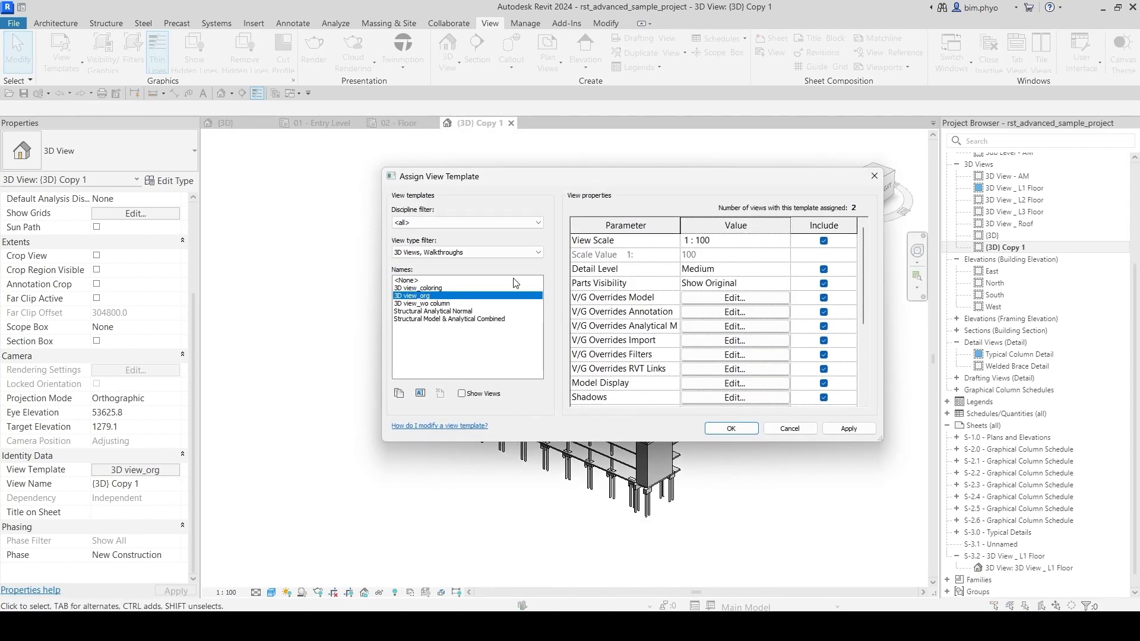
{"action": "left_click", "coordinate": [431, 289]}
{"action": "left_click", "coordinate": [732, 429]}
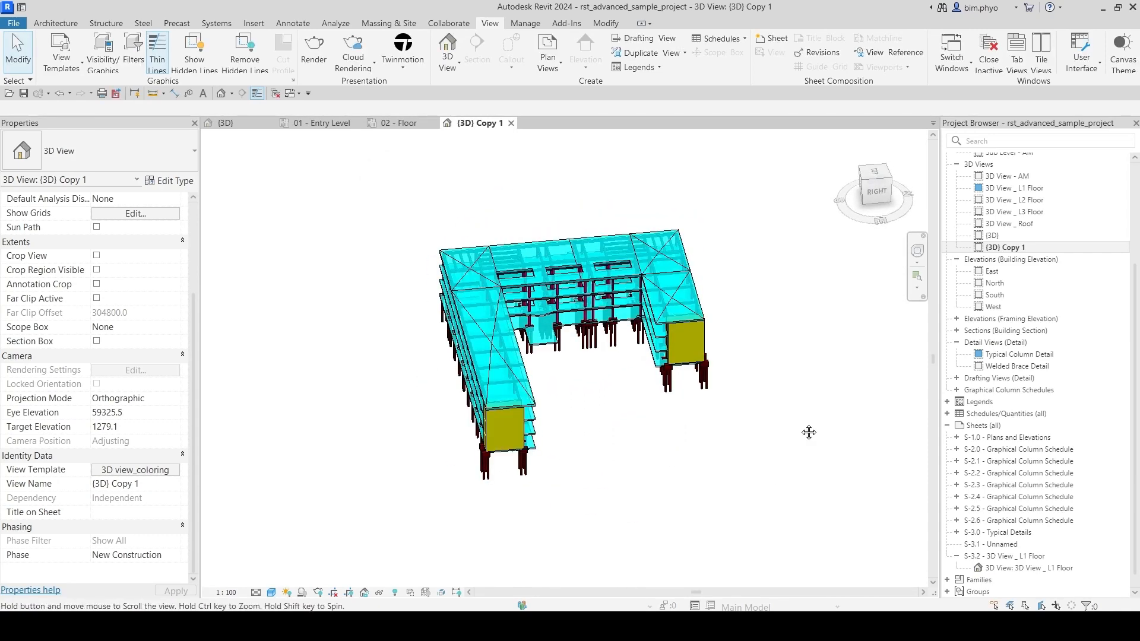
Step: Create a new sheet with the A1 metric titleblock
{"action": "right_click", "coordinate": [983, 426]}
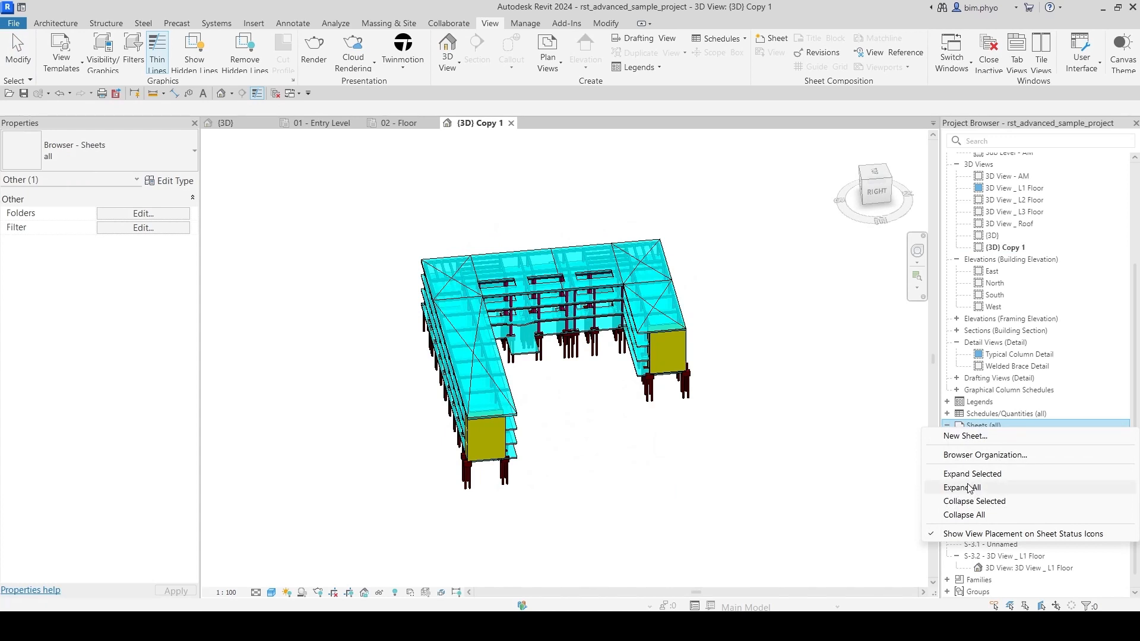
{"action": "left_click", "coordinate": [965, 436]}
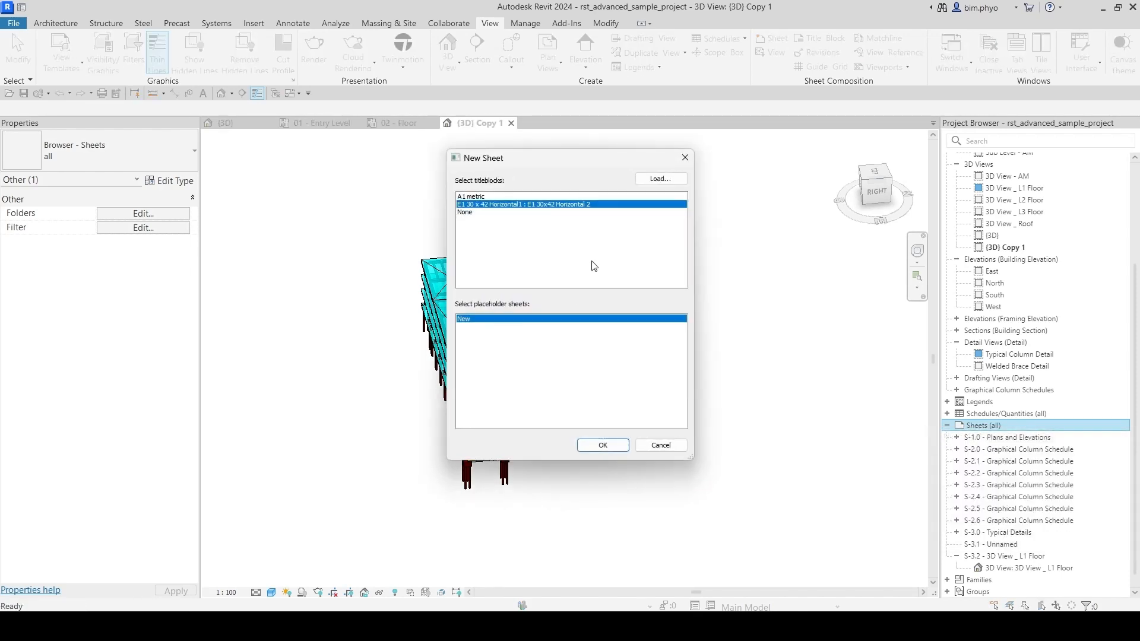
{"action": "left_click", "coordinate": [467, 197]}
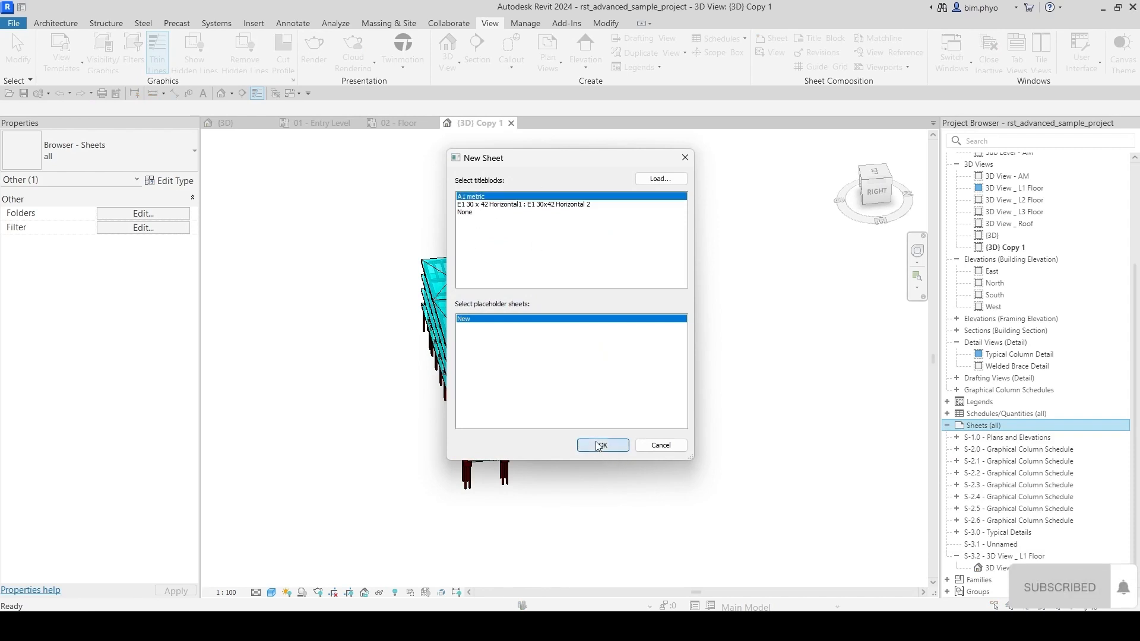
{"action": "left_click", "coordinate": [601, 446]}
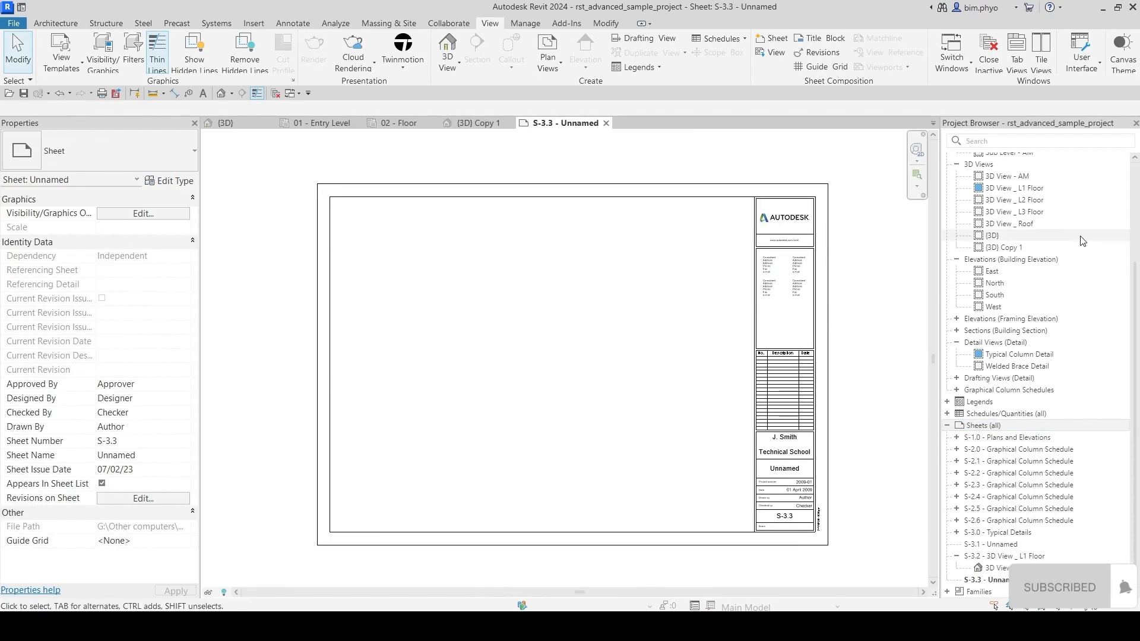
Step: Try to place the 01 - Entry Level structural plan on the new sheet and check the view placed on sheet S-3.2
{"action": "scroll", "coordinate": [1138, 304], "scroll_direction": "up", "scroll_amount": 4}
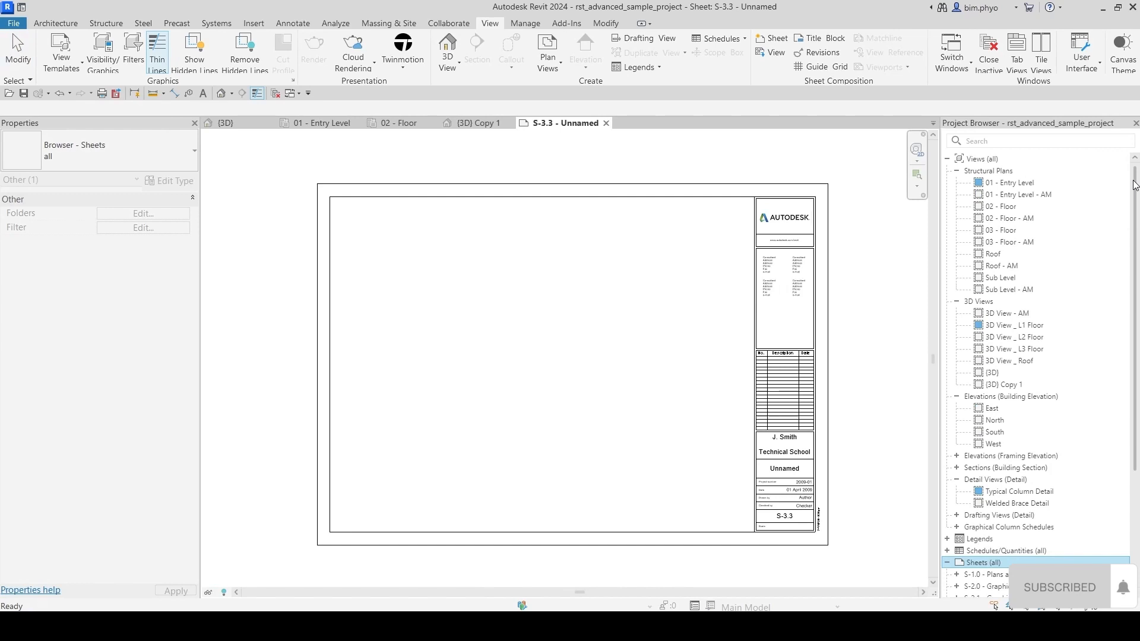
{"action": "left_click", "coordinate": [1011, 184]}
{"action": "left_click_drag", "start_coordinate": [1010, 184], "coordinate": [529, 347]}
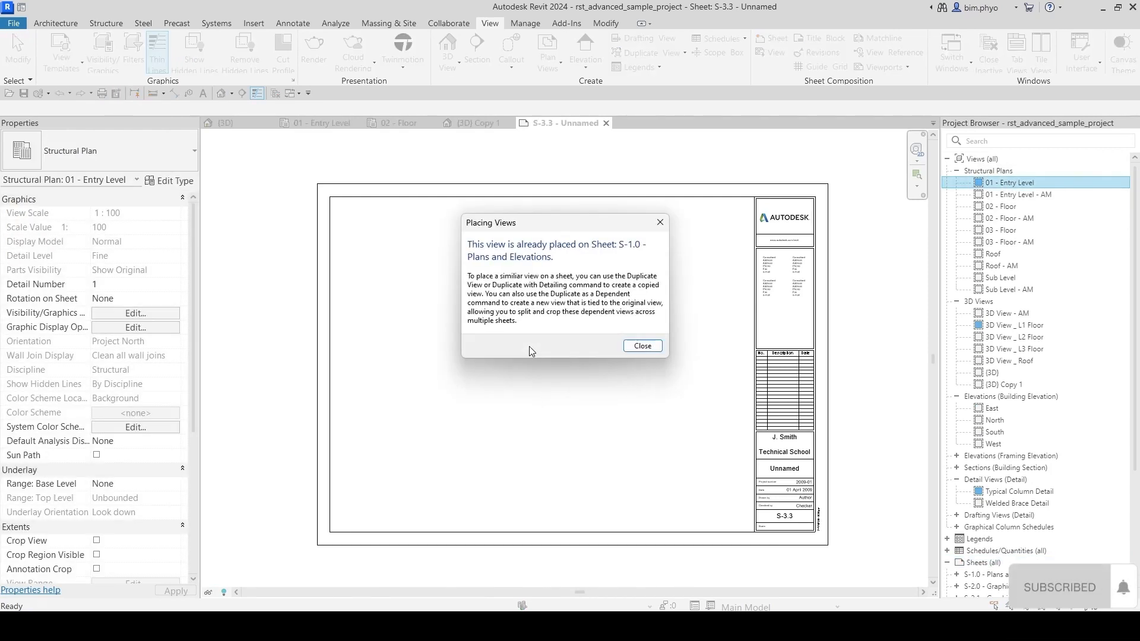
{"action": "left_click", "coordinate": [642, 346]}
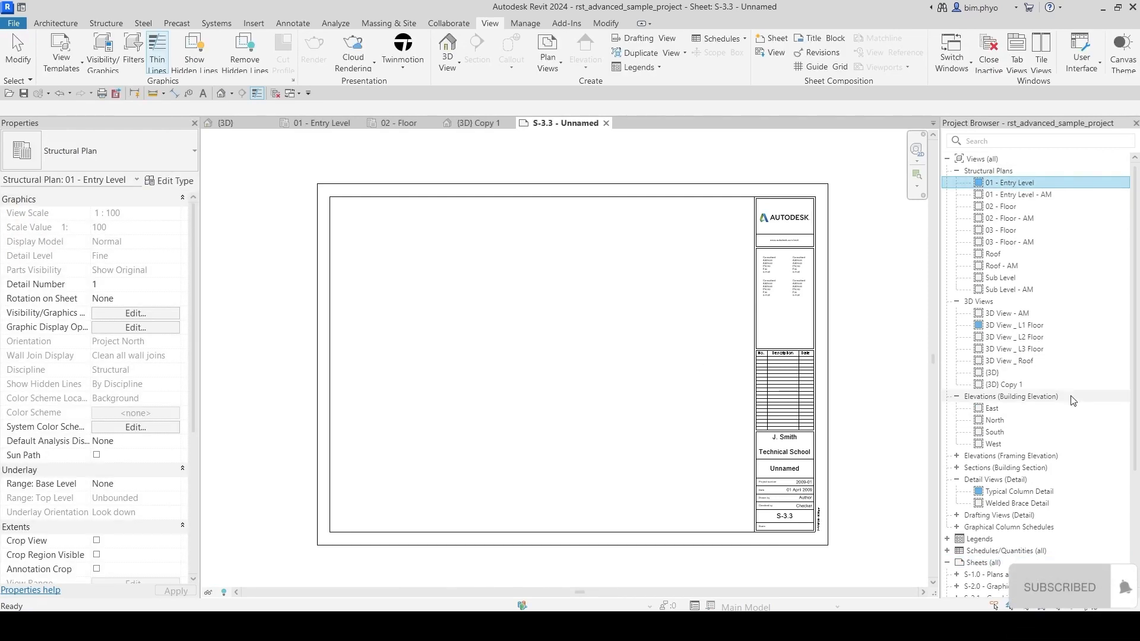
{"action": "scroll", "coordinate": [1113, 472], "scroll_direction": "down", "scroll_amount": 5}
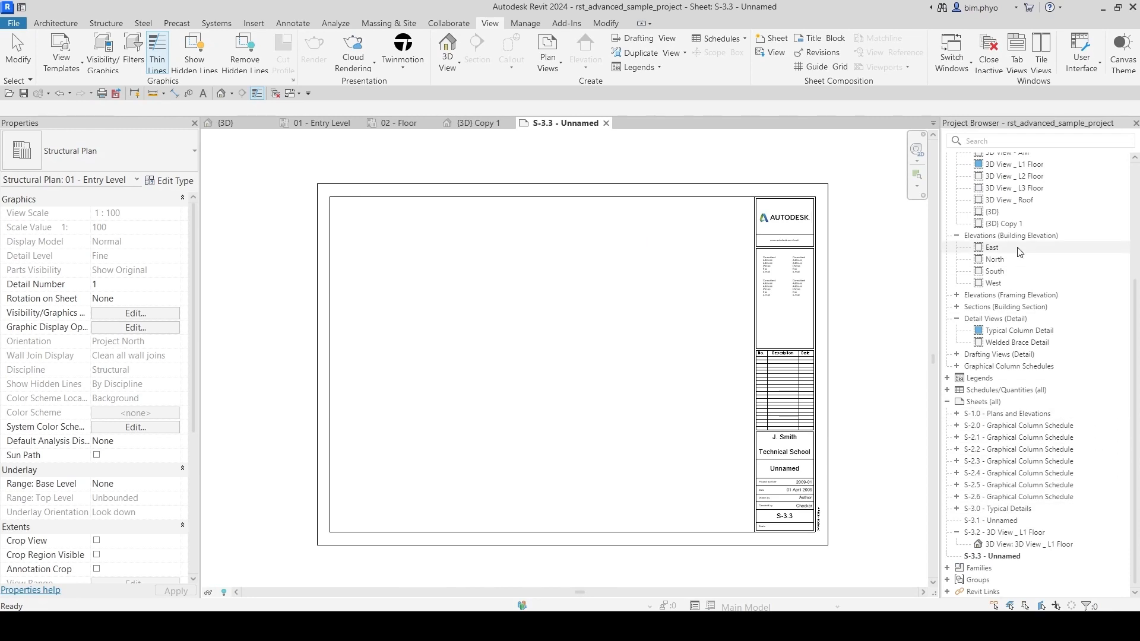
{"action": "left_click", "coordinate": [1012, 535]}
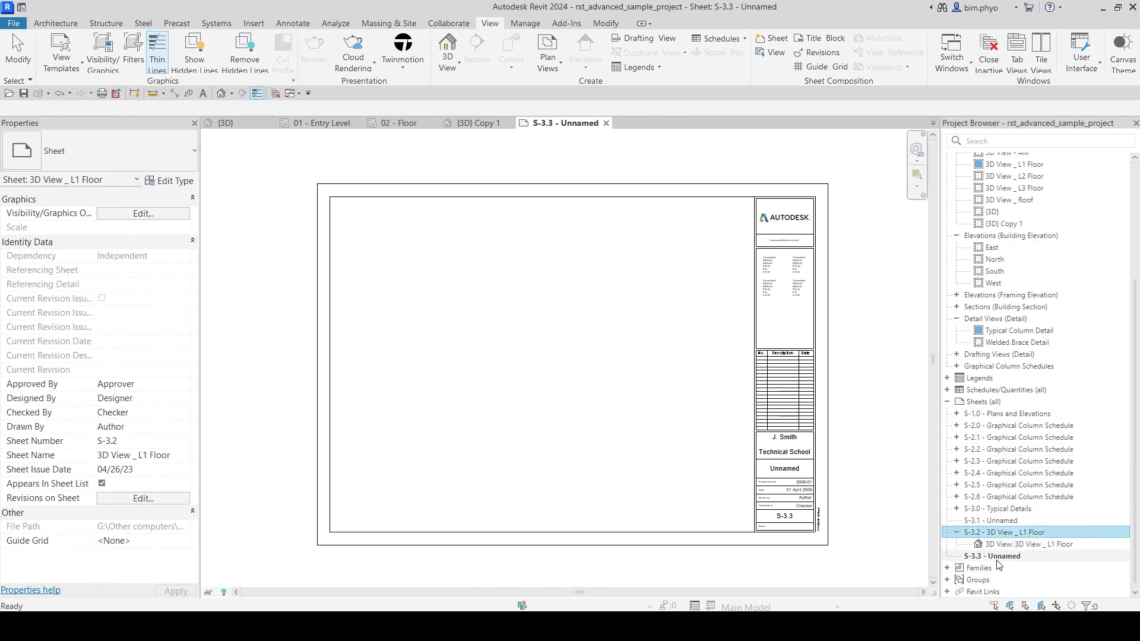
{"action": "left_click", "coordinate": [1045, 545]}
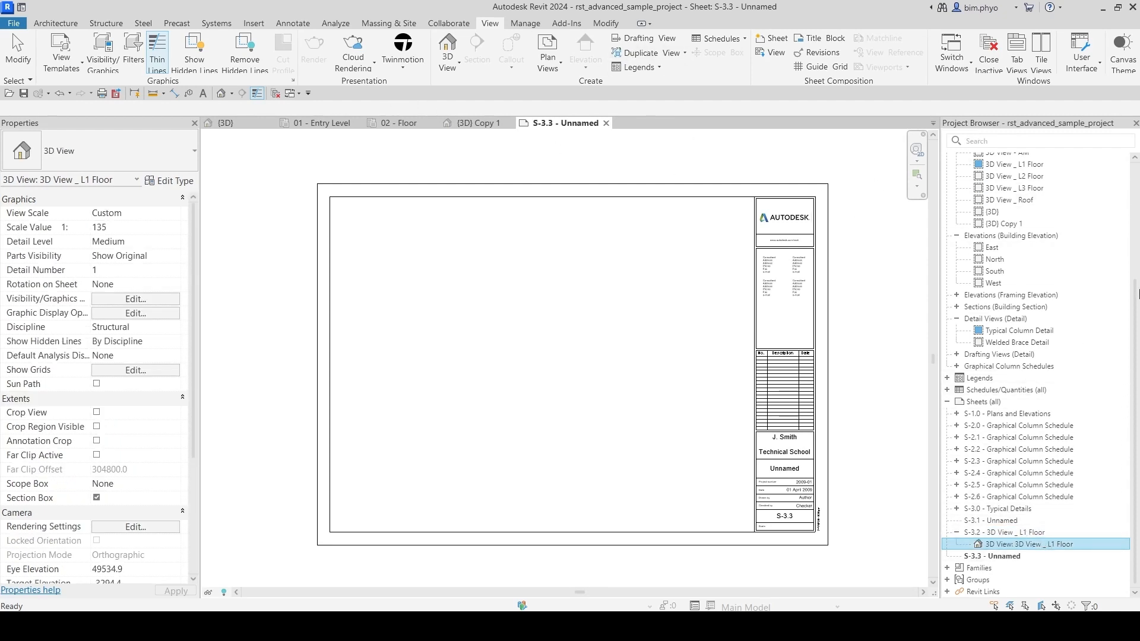
Step: Duplicate the 01 - Entry Level structural plan with detailing
{"action": "scroll", "coordinate": [1138, 302], "scroll_direction": "up", "scroll_amount": 5}
{"action": "right_click", "coordinate": [1010, 172]}
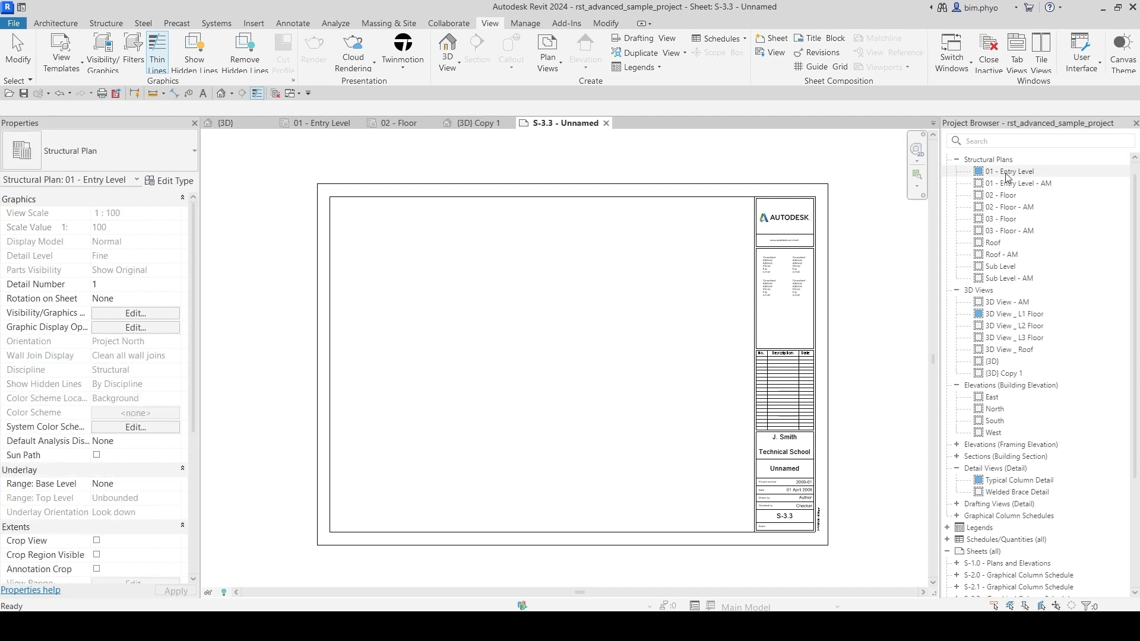
{"action": "mouse_move", "coordinate": [1009, 307]}
{"action": "left_click", "coordinate": [849, 321]}
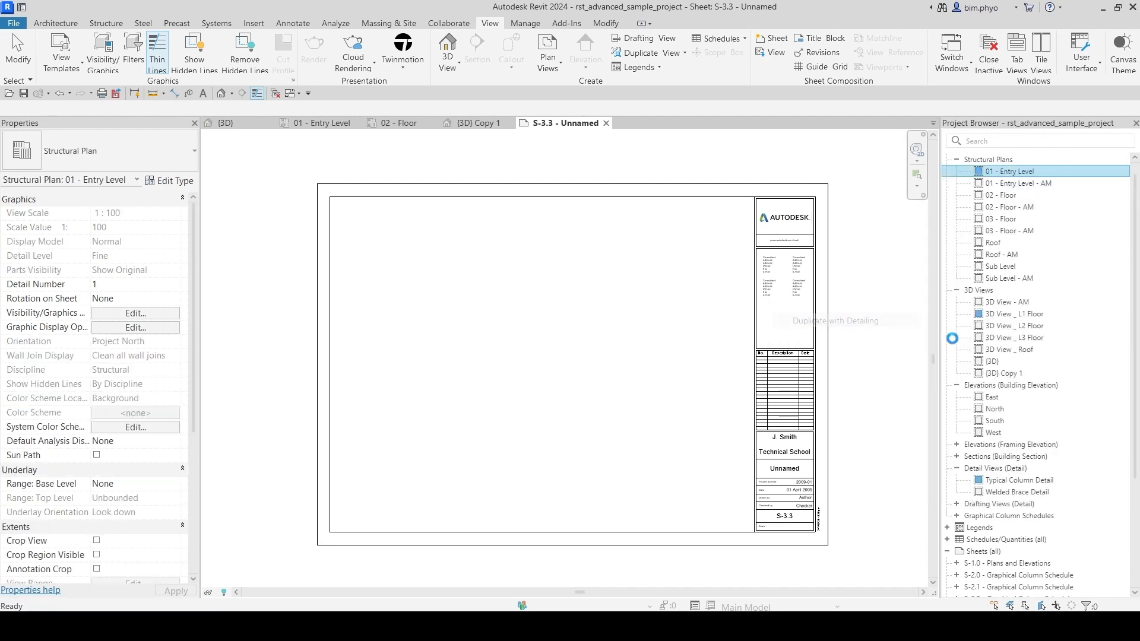
Step: Place the 01 - Entry Level Copy 1 plan on sheet S-3.3 and shift its viewport towards the titleblock
{"action": "left_click", "coordinate": [529, 123]}
{"action": "left_click", "coordinate": [1026, 196]}
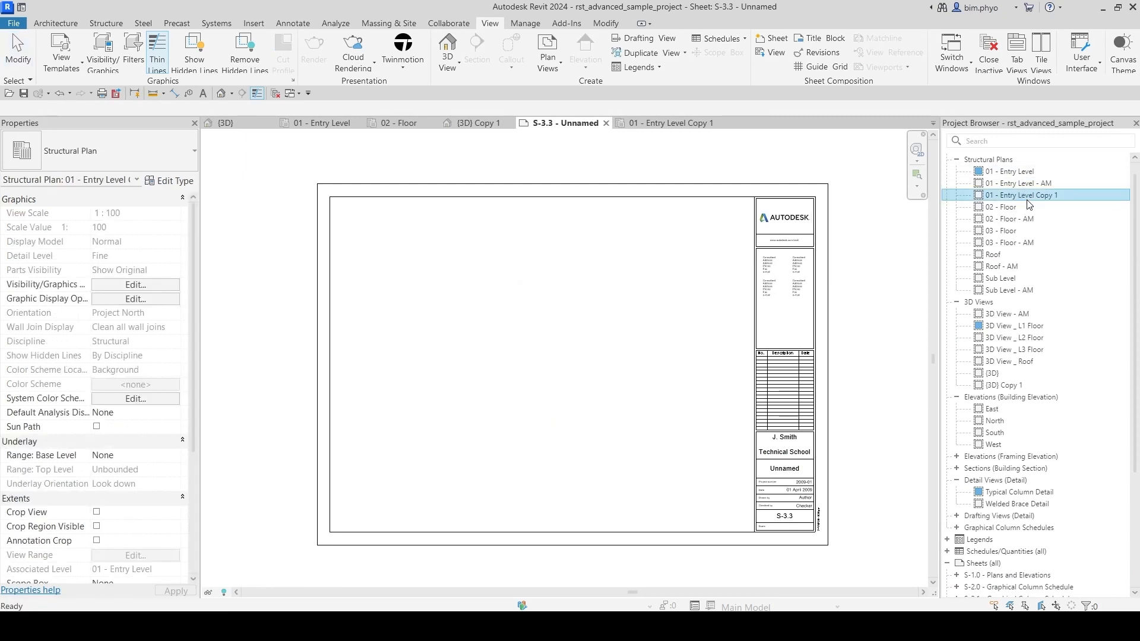
{"action": "left_click_drag", "start_coordinate": [537, 363], "coordinate": [540, 359]}
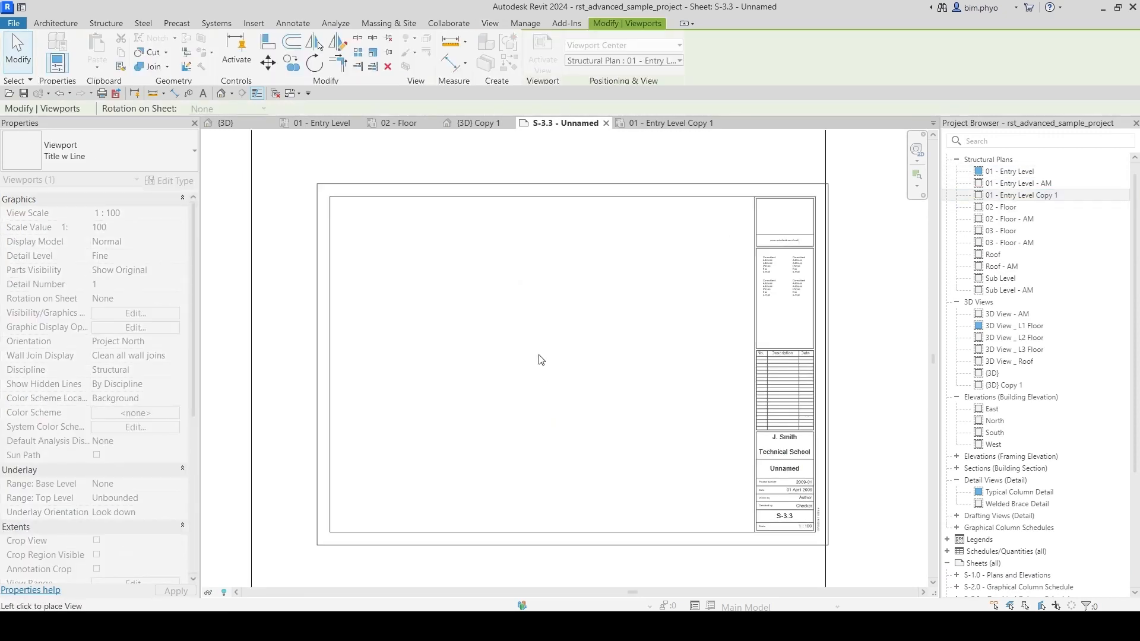
{"action": "scroll", "coordinate": [543, 332], "scroll_direction": "down", "scroll_amount": 3}
{"action": "left_click", "coordinate": [507, 337]}
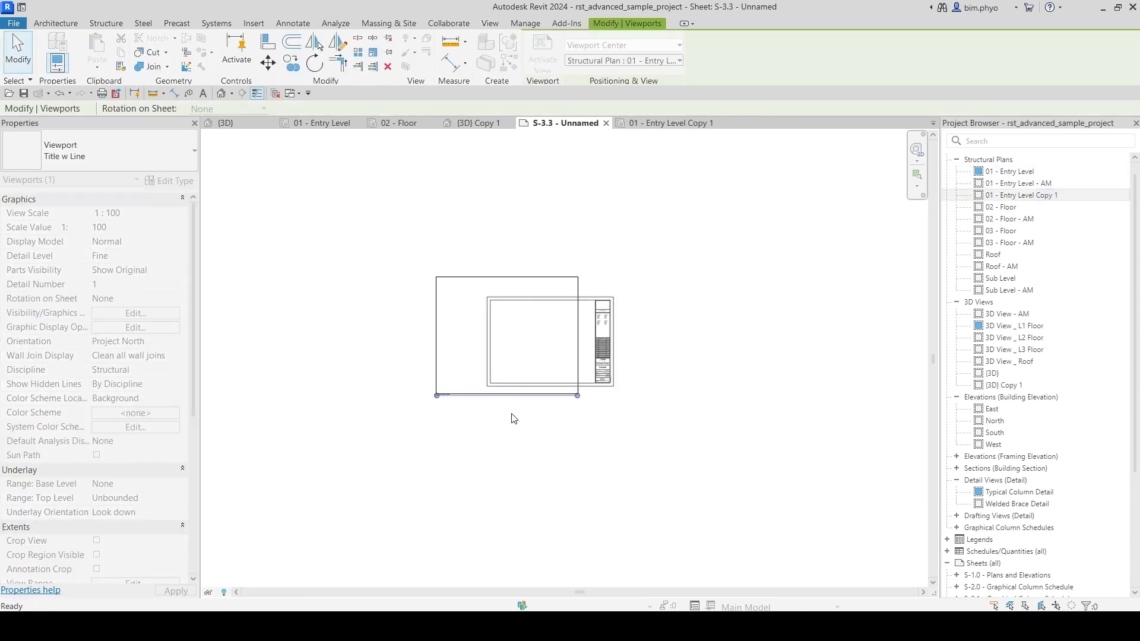
{"action": "scroll", "coordinate": [483, 384], "scroll_direction": "up", "scroll_amount": 6}
{"action": "middle_click_drag", "start_coordinate": [724, 494], "coordinate": [717, 524]}
{"action": "left_click_drag", "start_coordinate": [564, 334], "coordinate": [618, 336]}
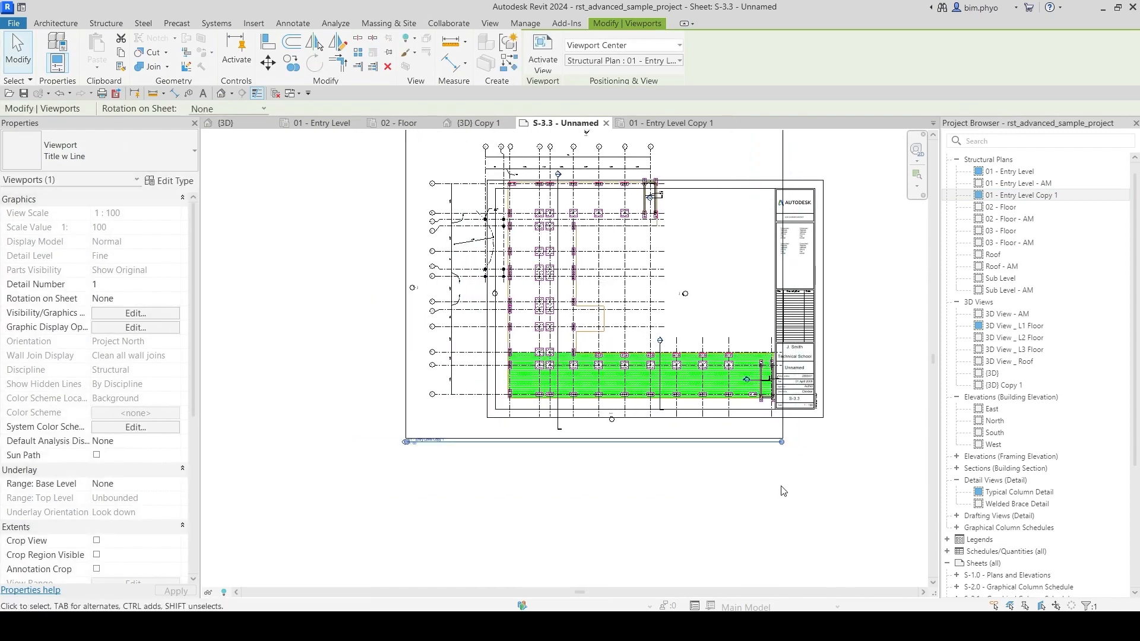
{"action": "scroll", "coordinate": [677, 380], "scroll_direction": "down", "scroll_amount": 2}
{"action": "key", "text": "Escape"}
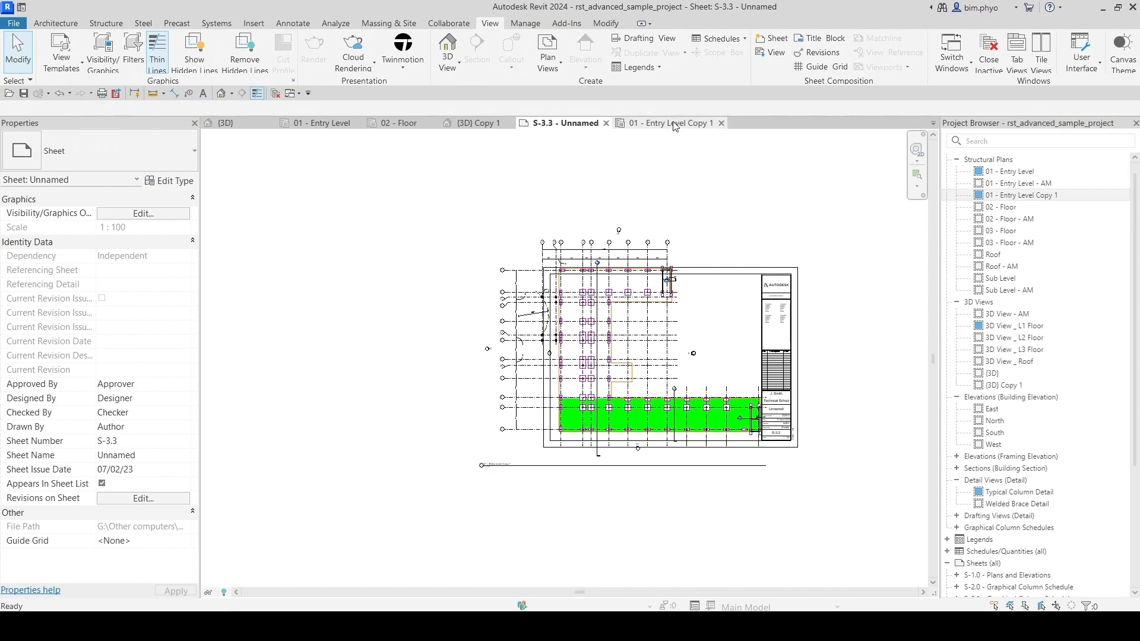
Step: Switch to the 01 - Entry Level Copy 1 plan and open its view template assignment
{"action": "left_click", "coordinate": [674, 124]}
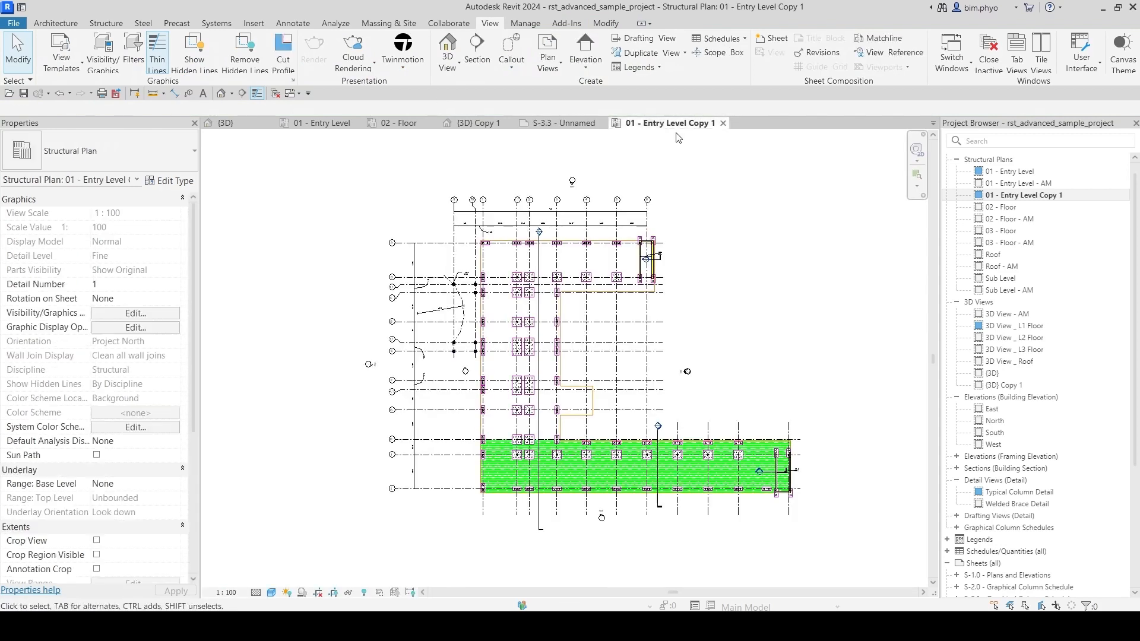
{"action": "left_click", "coordinate": [226, 593]}
{"action": "left_click", "coordinate": [648, 357]}
{"action": "scroll", "coordinate": [151, 460], "scroll_direction": "down", "scroll_amount": 2}
{"action": "scroll", "coordinate": [142, 455], "scroll_direction": "down", "scroll_amount": 5}
{"action": "left_click", "coordinate": [137, 413]}
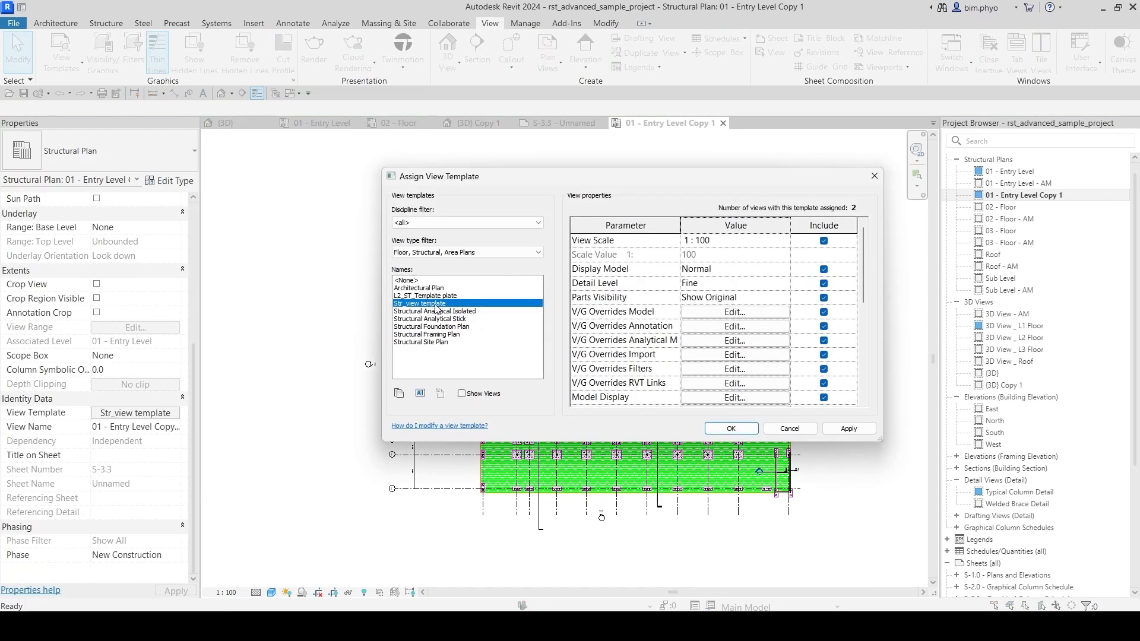
Step: Set the Str_view template's view scale to Custom with a scale value of 150 and apply it to the plan
{"action": "left_click", "coordinate": [399, 395]}
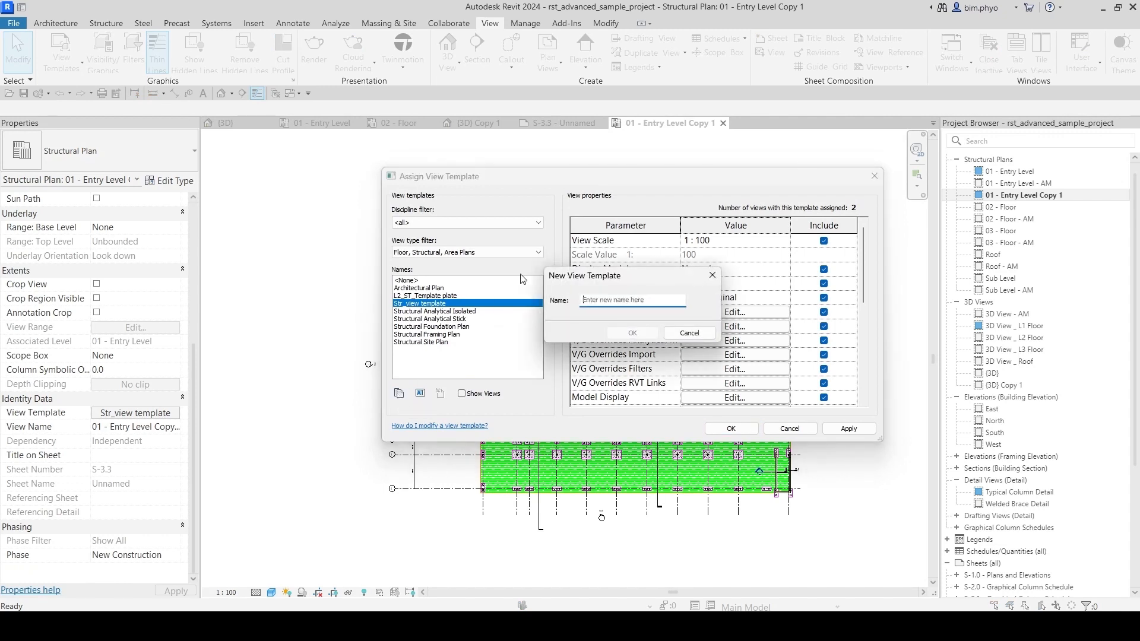
{"action": "left_click", "coordinate": [689, 333]}
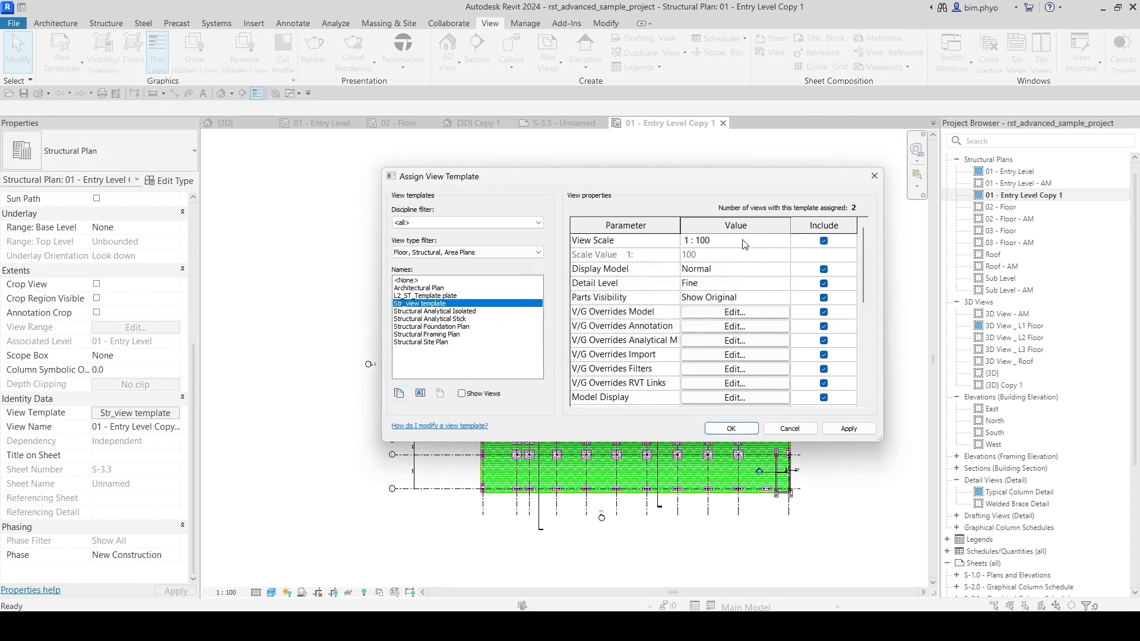
{"action": "left_click", "coordinate": [781, 239]}
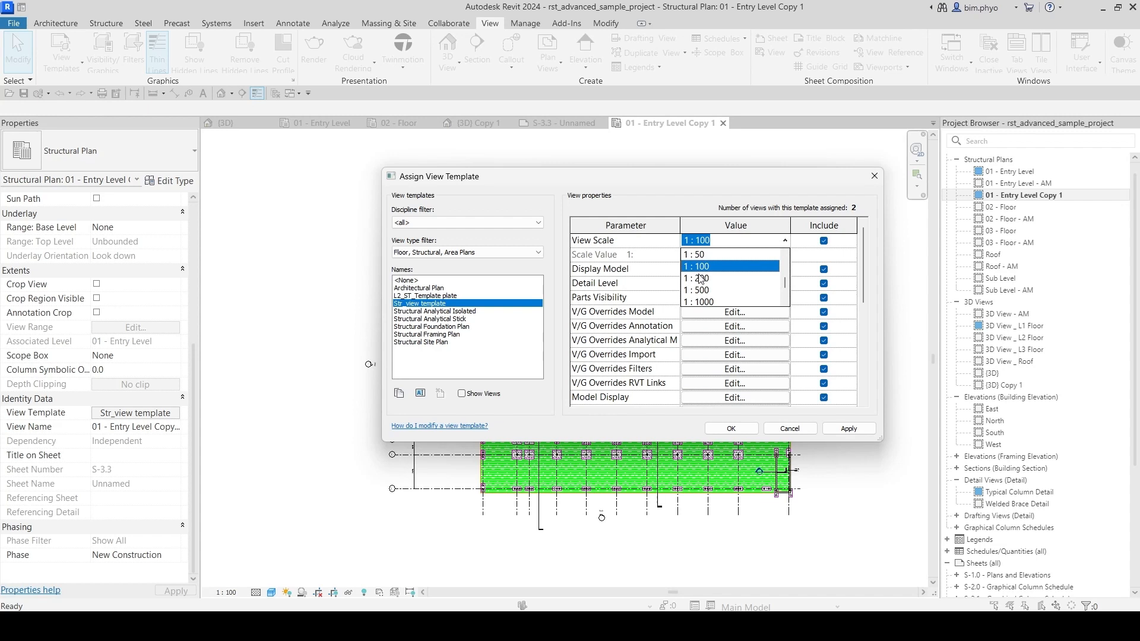
{"action": "scroll", "coordinate": [712, 288], "scroll_direction": "up", "scroll_amount": 2}
{"action": "left_click", "coordinate": [716, 261]}
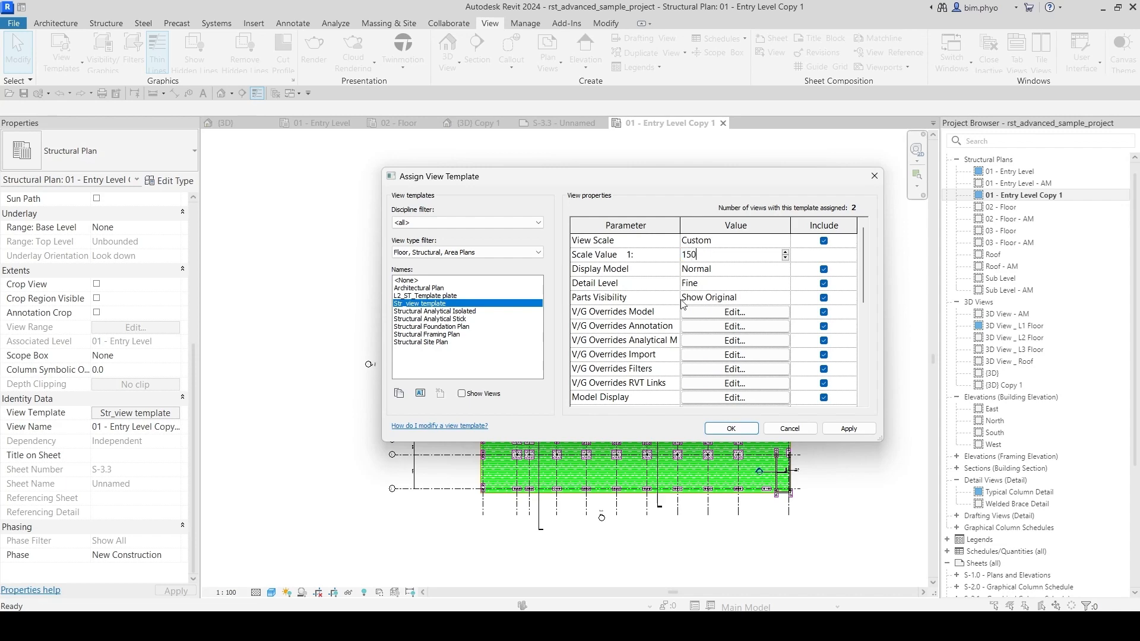
{"action": "left_click", "coordinate": [731, 429]}
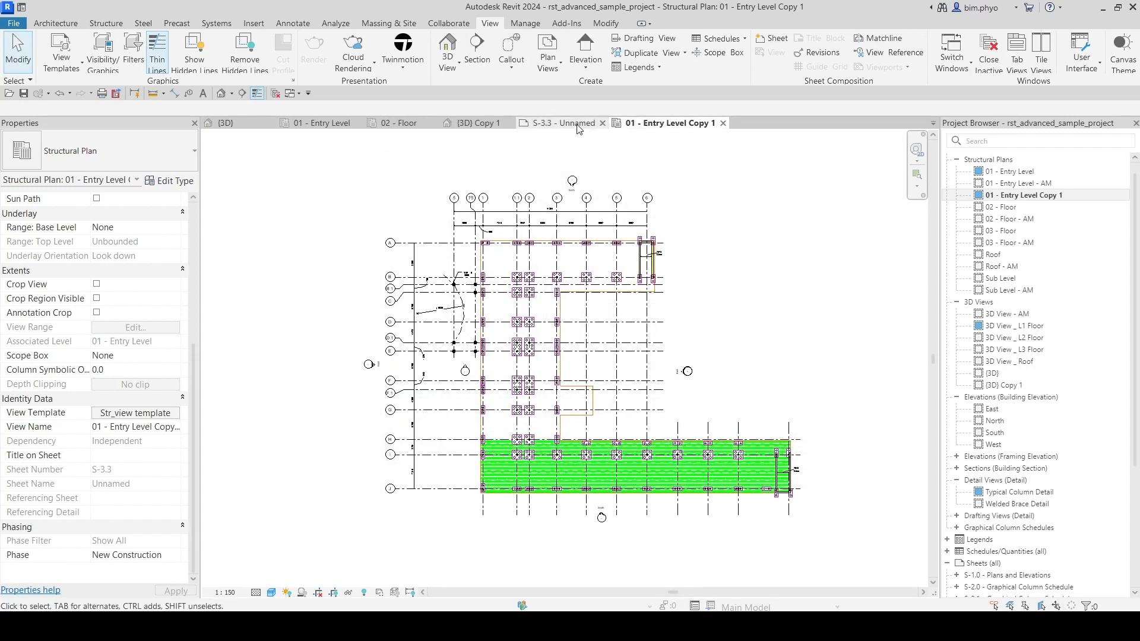
Step: Return to sheet S-3.3 and move the rescaled plan viewport inside the titleblock's drawing area
{"action": "left_click", "coordinate": [562, 123]}
{"action": "left_click_drag", "start_coordinate": [578, 349], "coordinate": [658, 321]}
{"action": "left_click", "coordinate": [761, 557]}
{"action": "scroll", "coordinate": [676, 362], "scroll_direction": "up", "scroll_amount": 2}
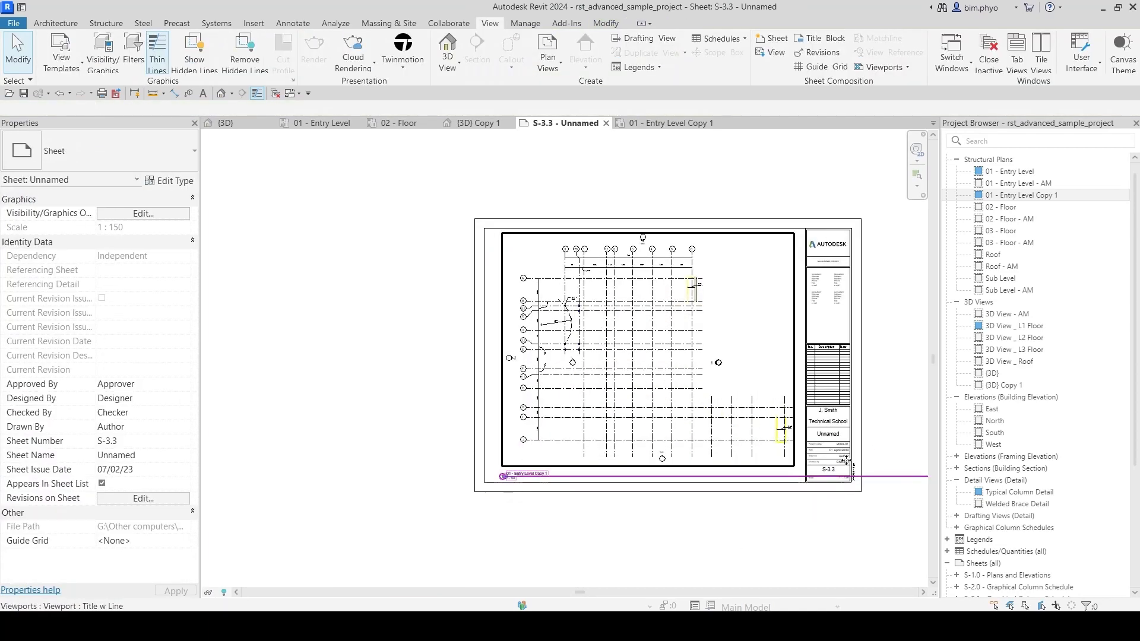
Step: Shorten the viewport's title line to the length of the view name and reposition the title beneath the plan
{"action": "left_click", "coordinate": [680, 384]}
{"action": "middle_click_drag", "start_coordinate": [915, 501], "coordinate": [778, 502]}
{"action": "left_click_drag", "start_coordinate": [797, 479], "coordinate": [471, 448]}
{"action": "left_click", "coordinate": [416, 499]}
{"action": "scroll", "coordinate": [418, 499], "scroll_direction": "up", "scroll_amount": 3}
{"action": "left_click", "coordinate": [421, 464]}
{"action": "left_click", "coordinate": [605, 564]}
{"action": "scroll", "coordinate": [501, 395], "scroll_direction": "down", "scroll_amount": 5}
{"action": "middle_click_drag", "start_coordinate": [496, 417], "coordinate": [466, 450]}
{"action": "scroll", "coordinate": [573, 422], "scroll_direction": "up", "scroll_amount": 3}
{"action": "middle_click_drag", "start_coordinate": [878, 404], "coordinate": [878, 449]}
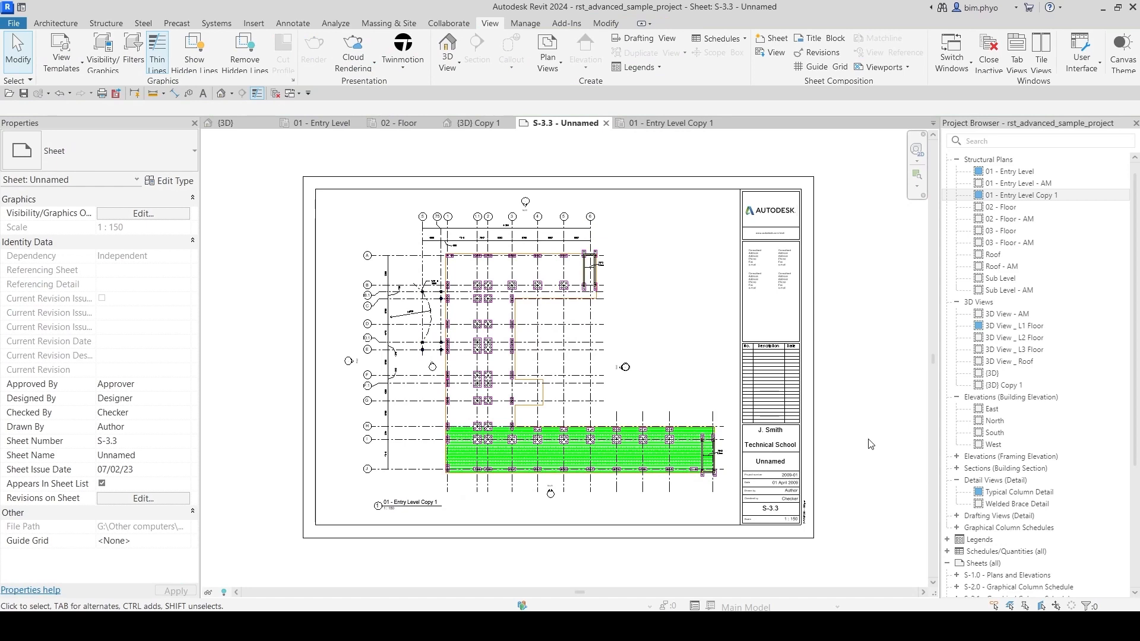